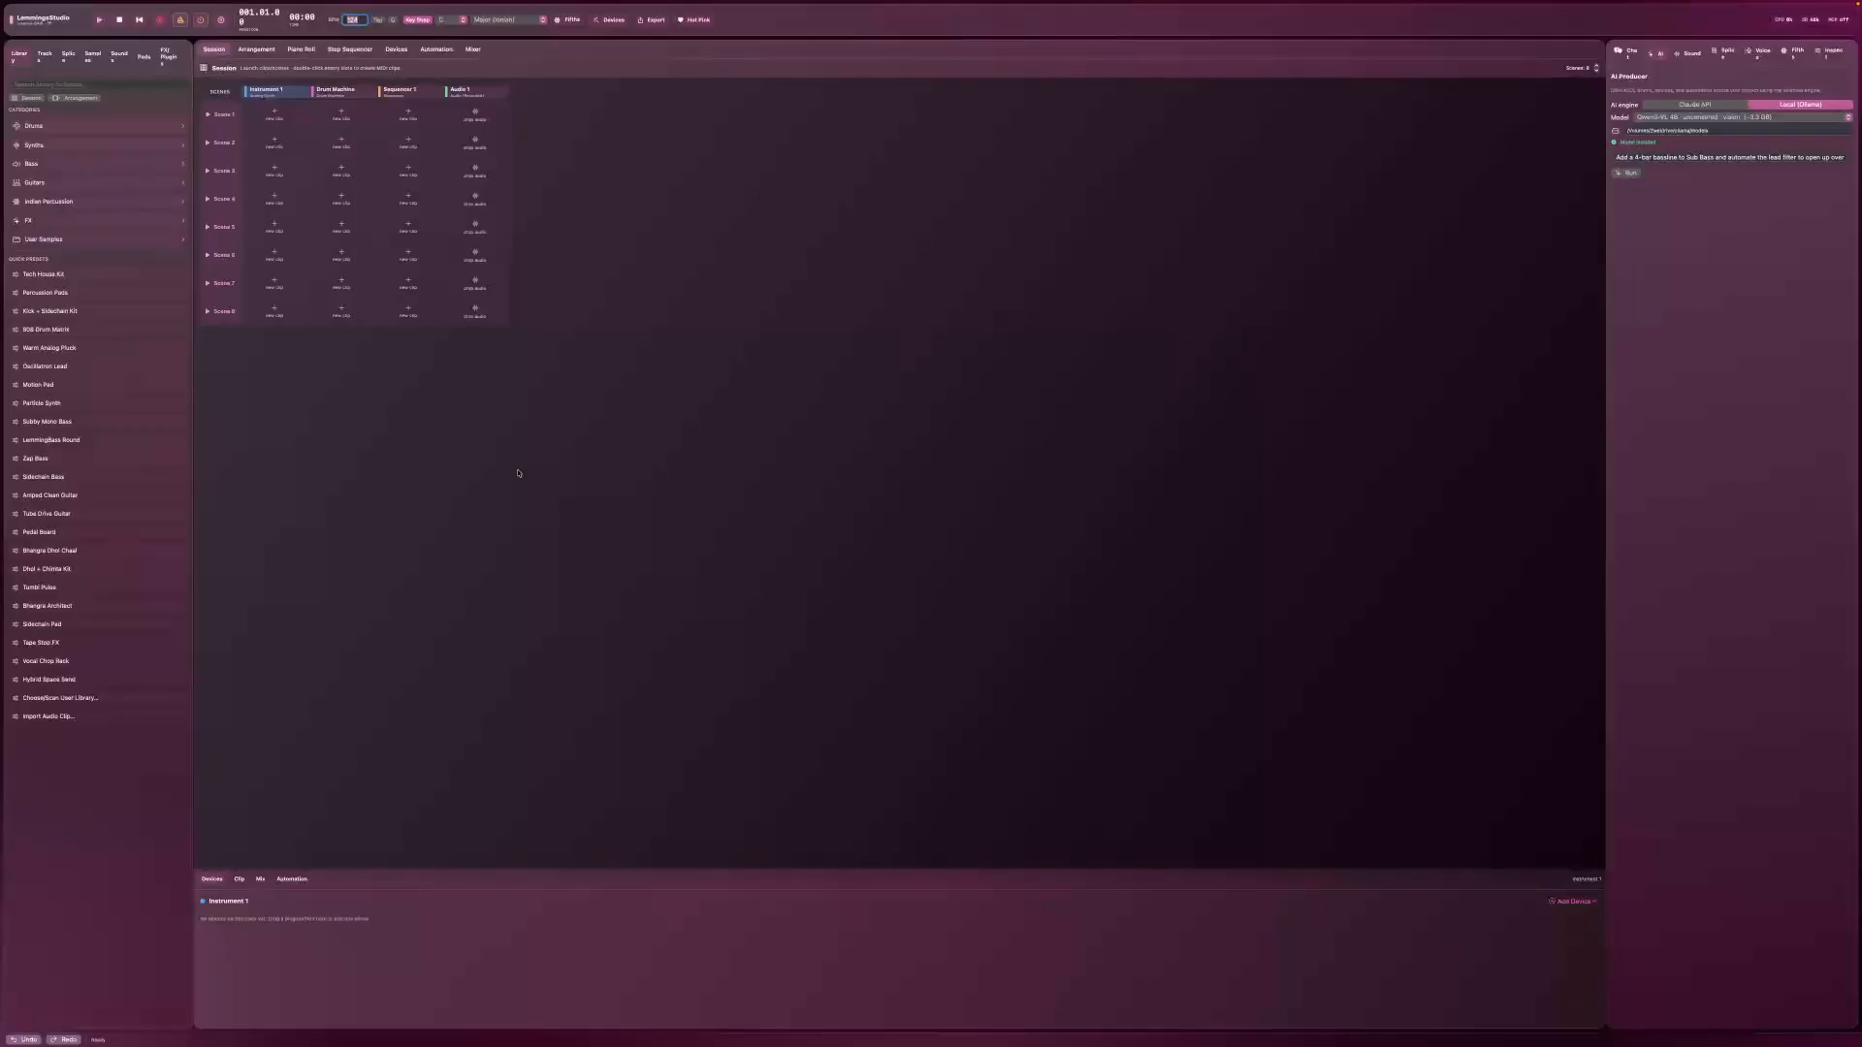
# Step: Open the Arrangement view and examine the available keys, scales, Circle of Fifths and snap divisions
pyautogui.press('Tab')
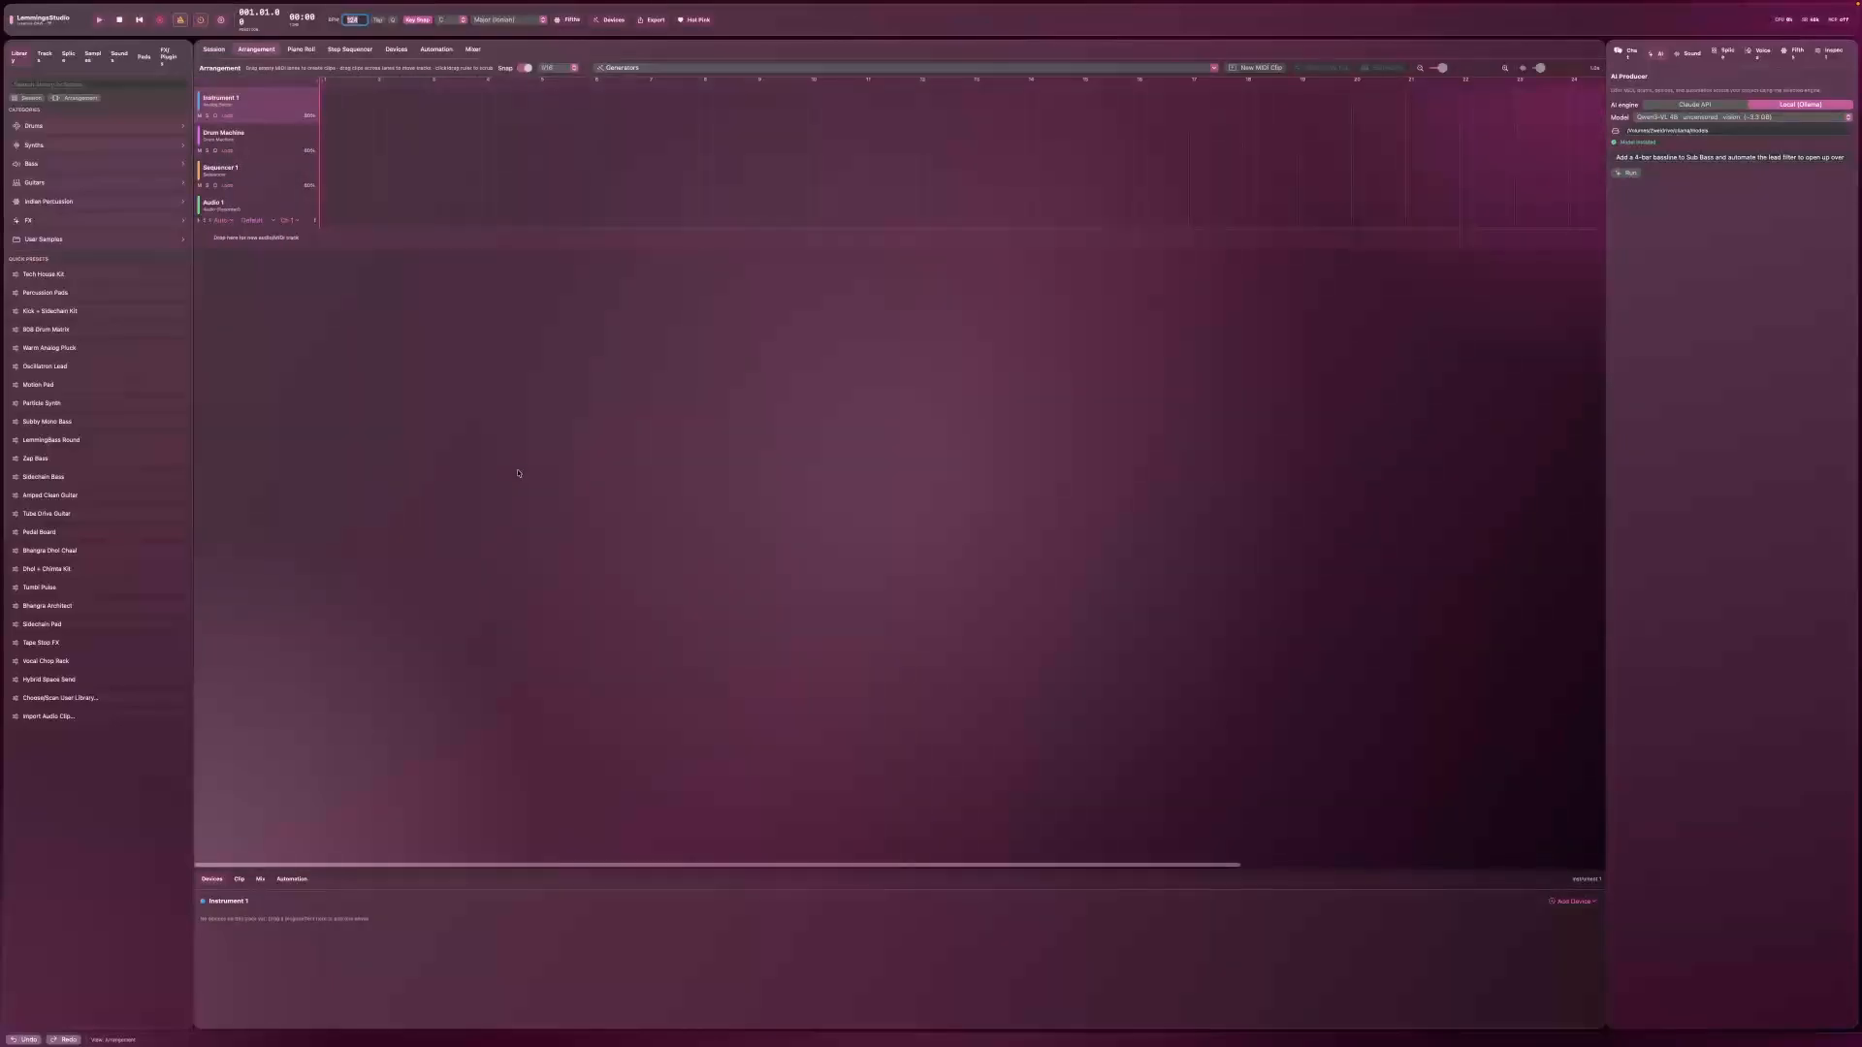
pyautogui.press('Tab')
pyautogui.press('Tab')
pyautogui.click(456, 21)
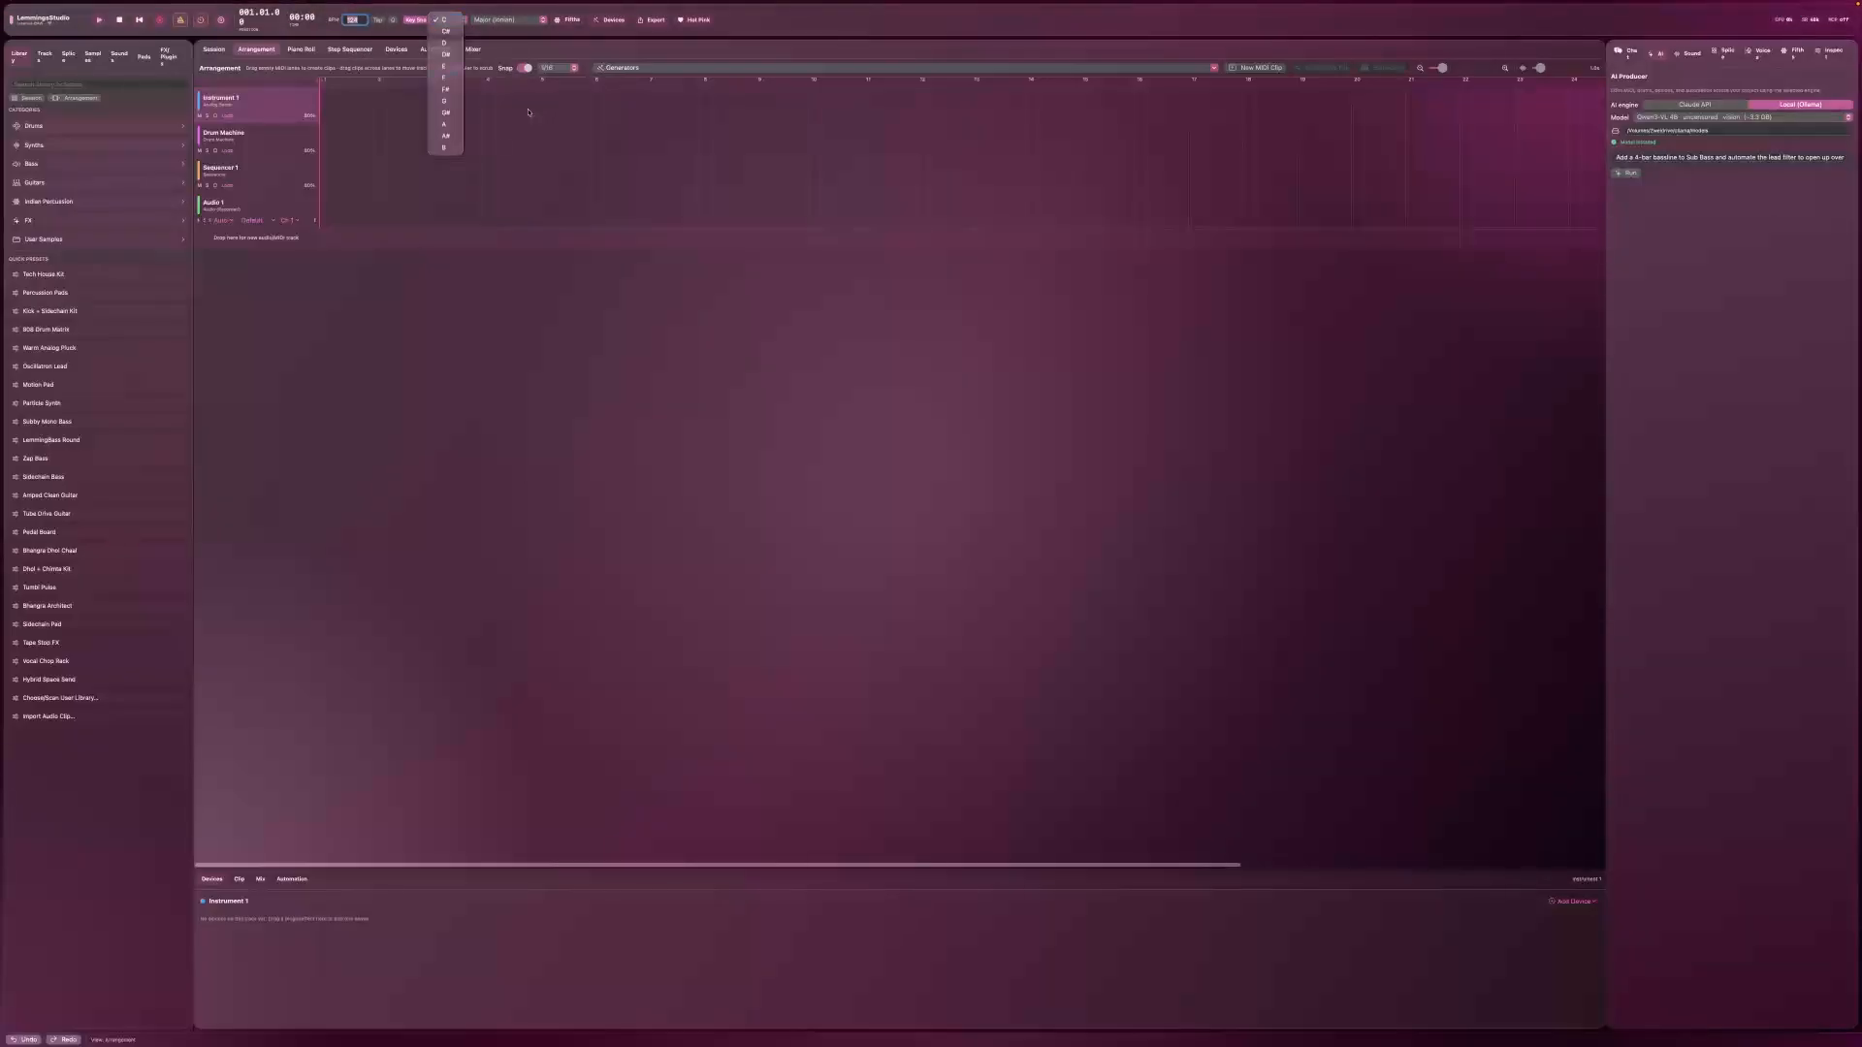
pyautogui.click(505, 25)
pyautogui.click(505, 20)
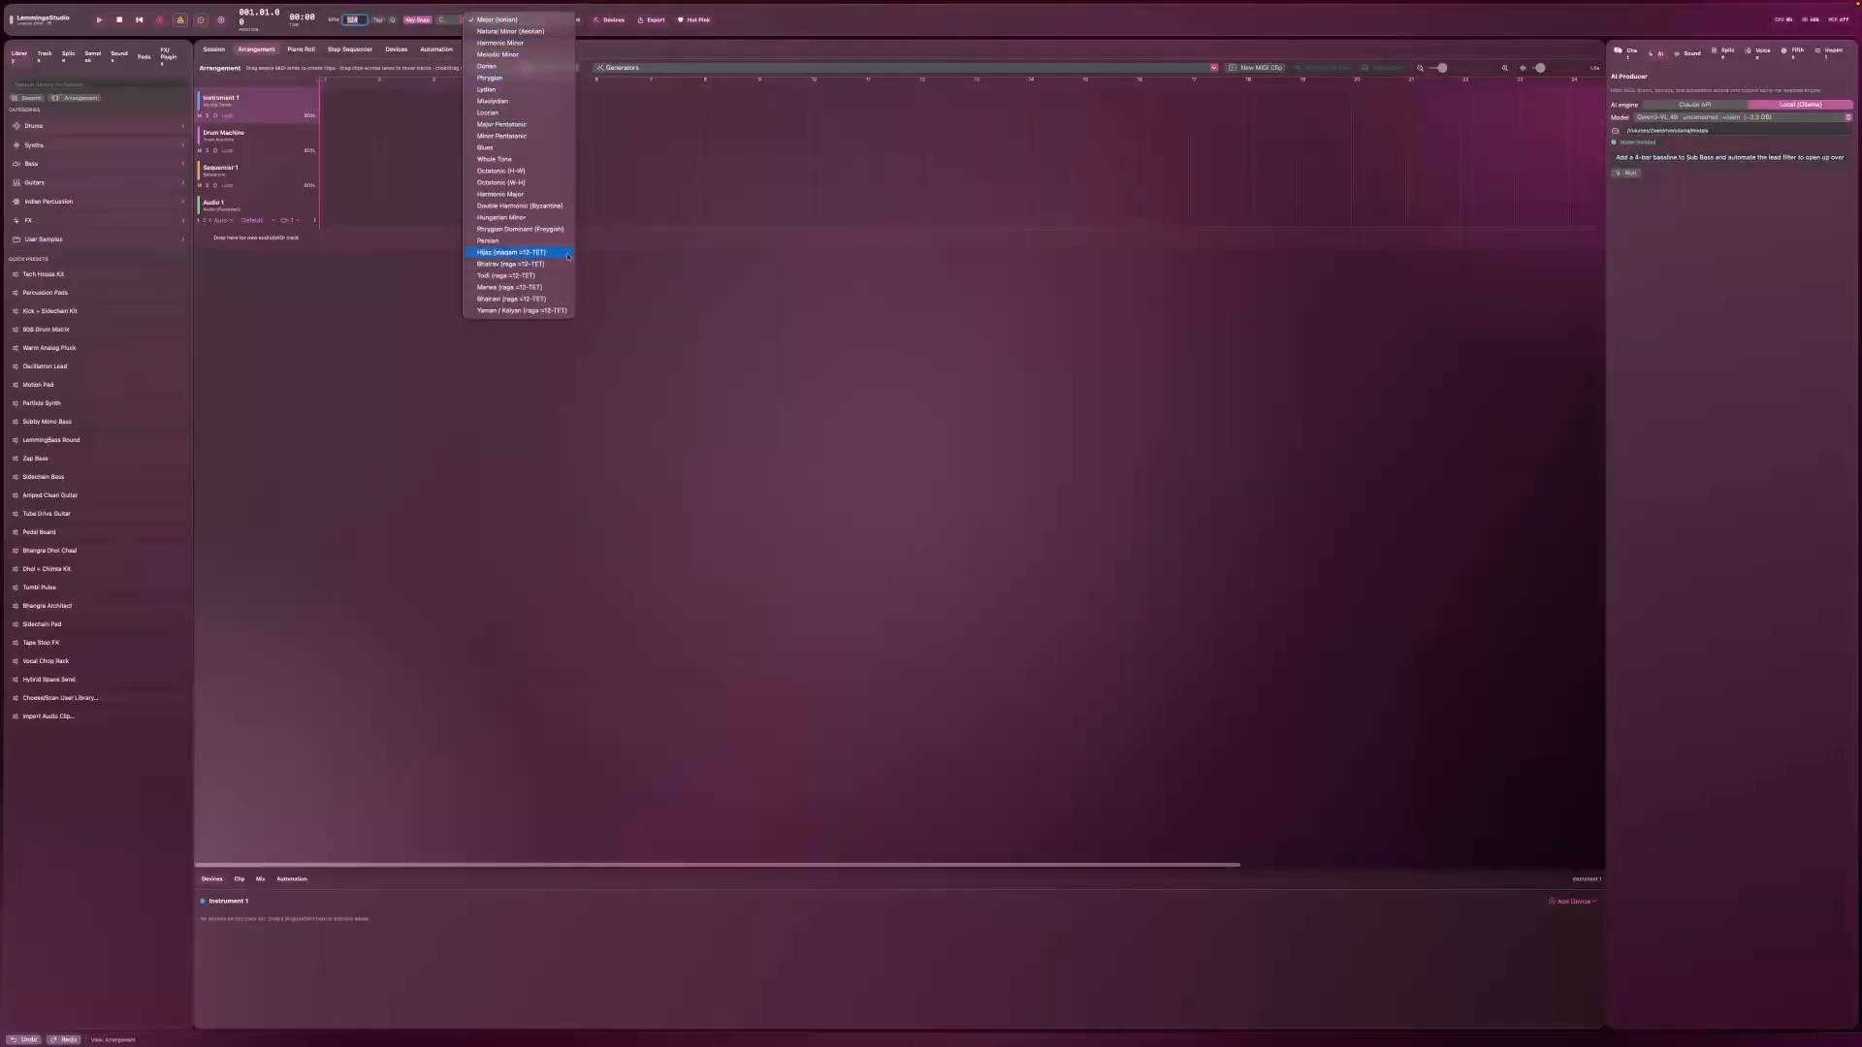
pyautogui.click(634, 366)
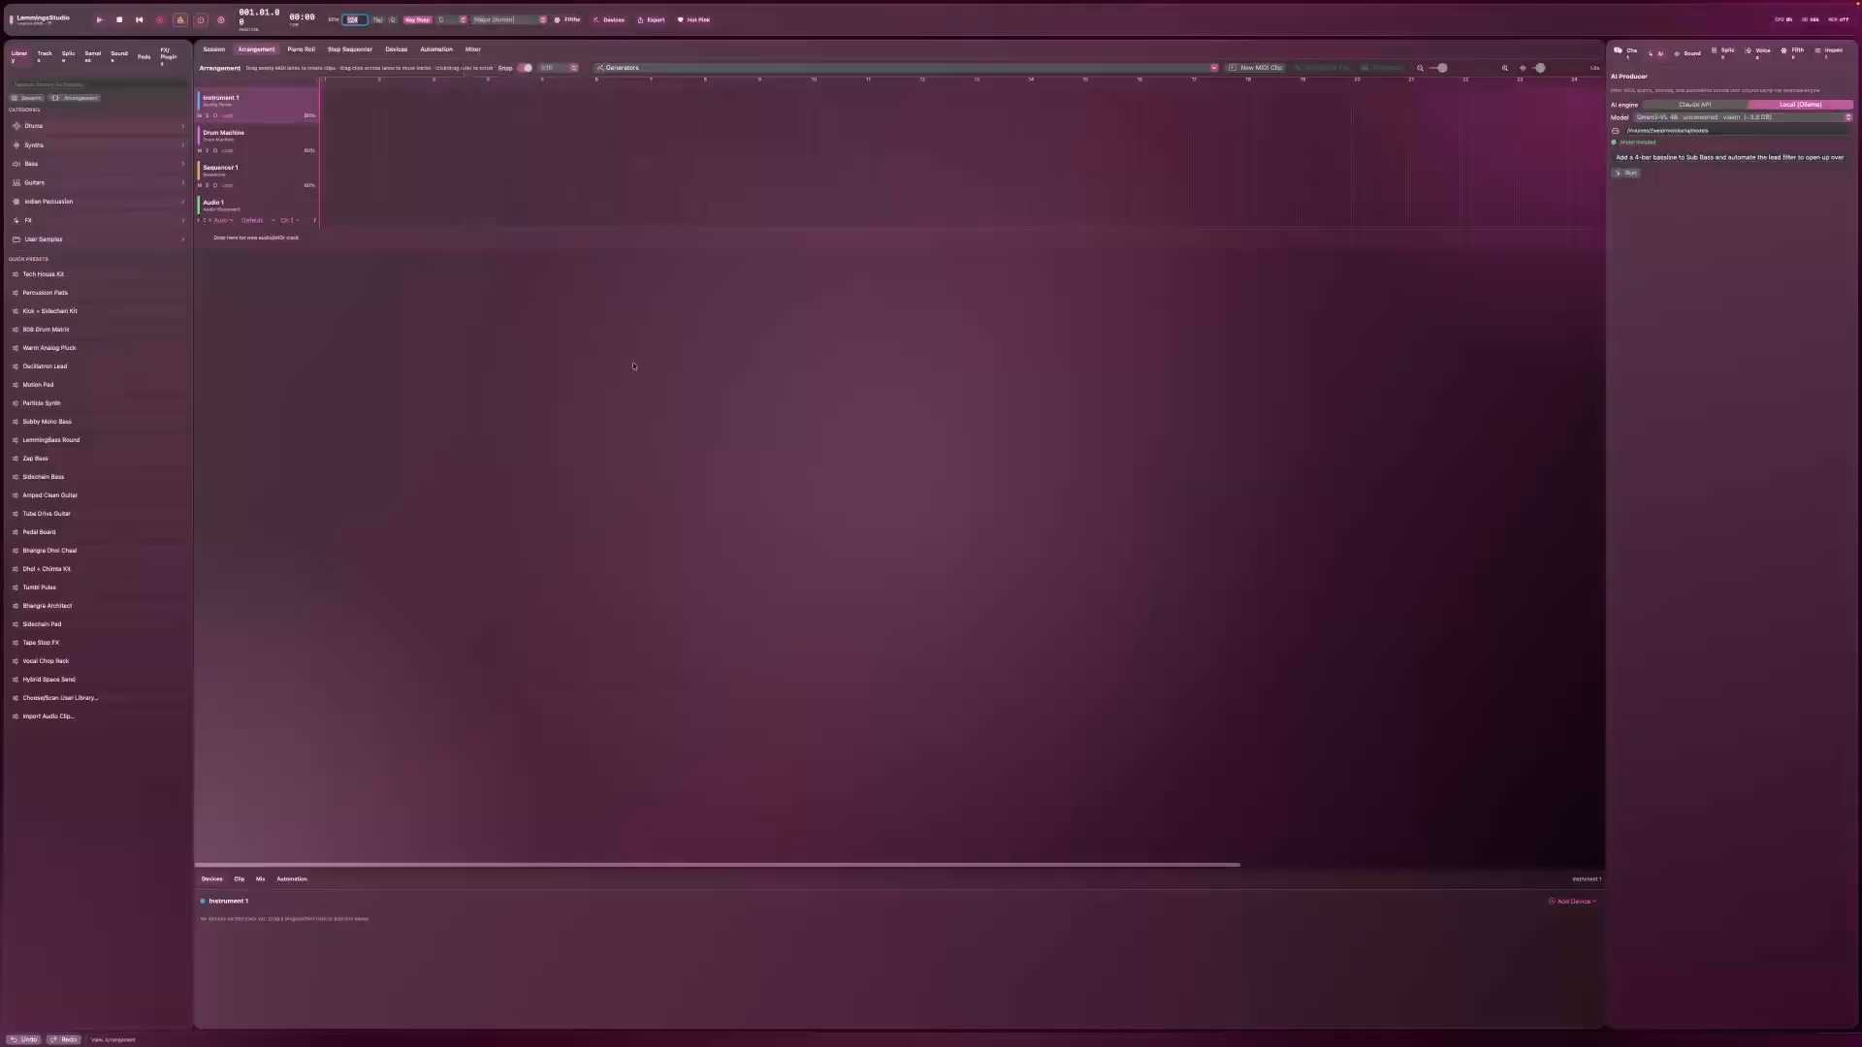
pyautogui.click(565, 19)
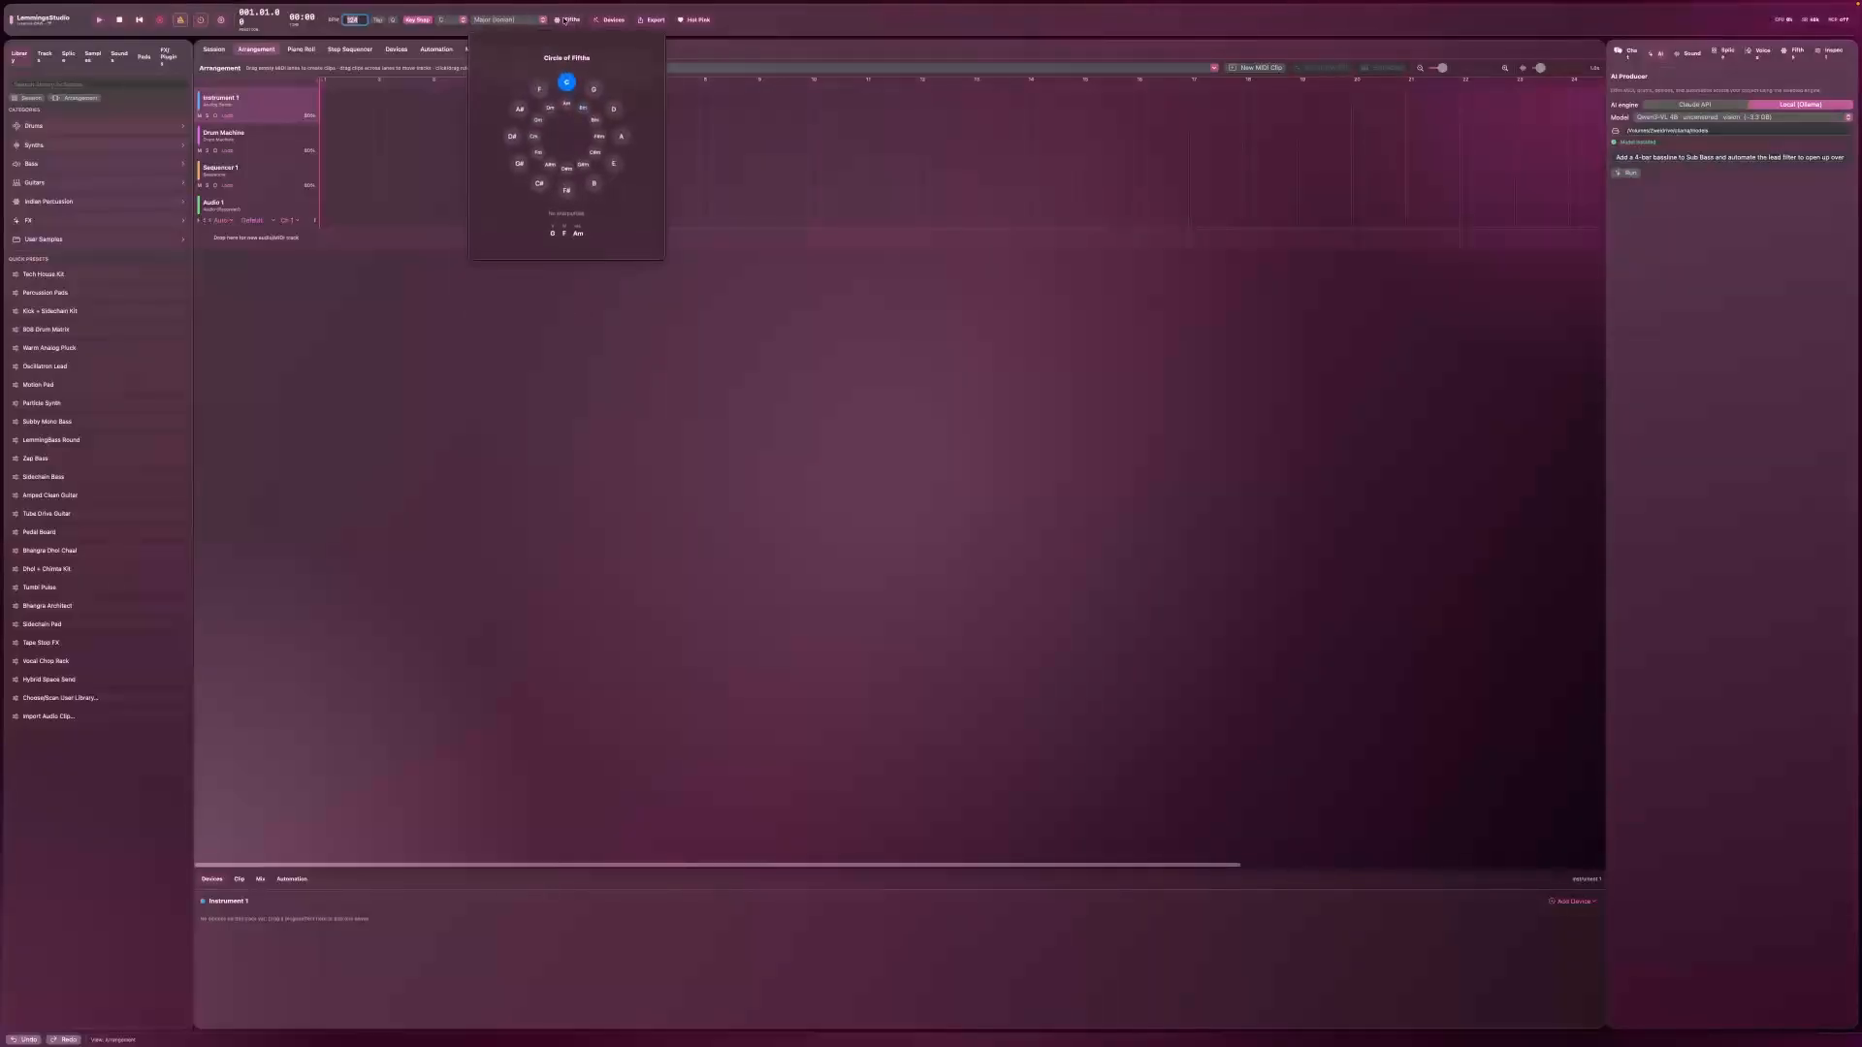
pyautogui.click(718, 439)
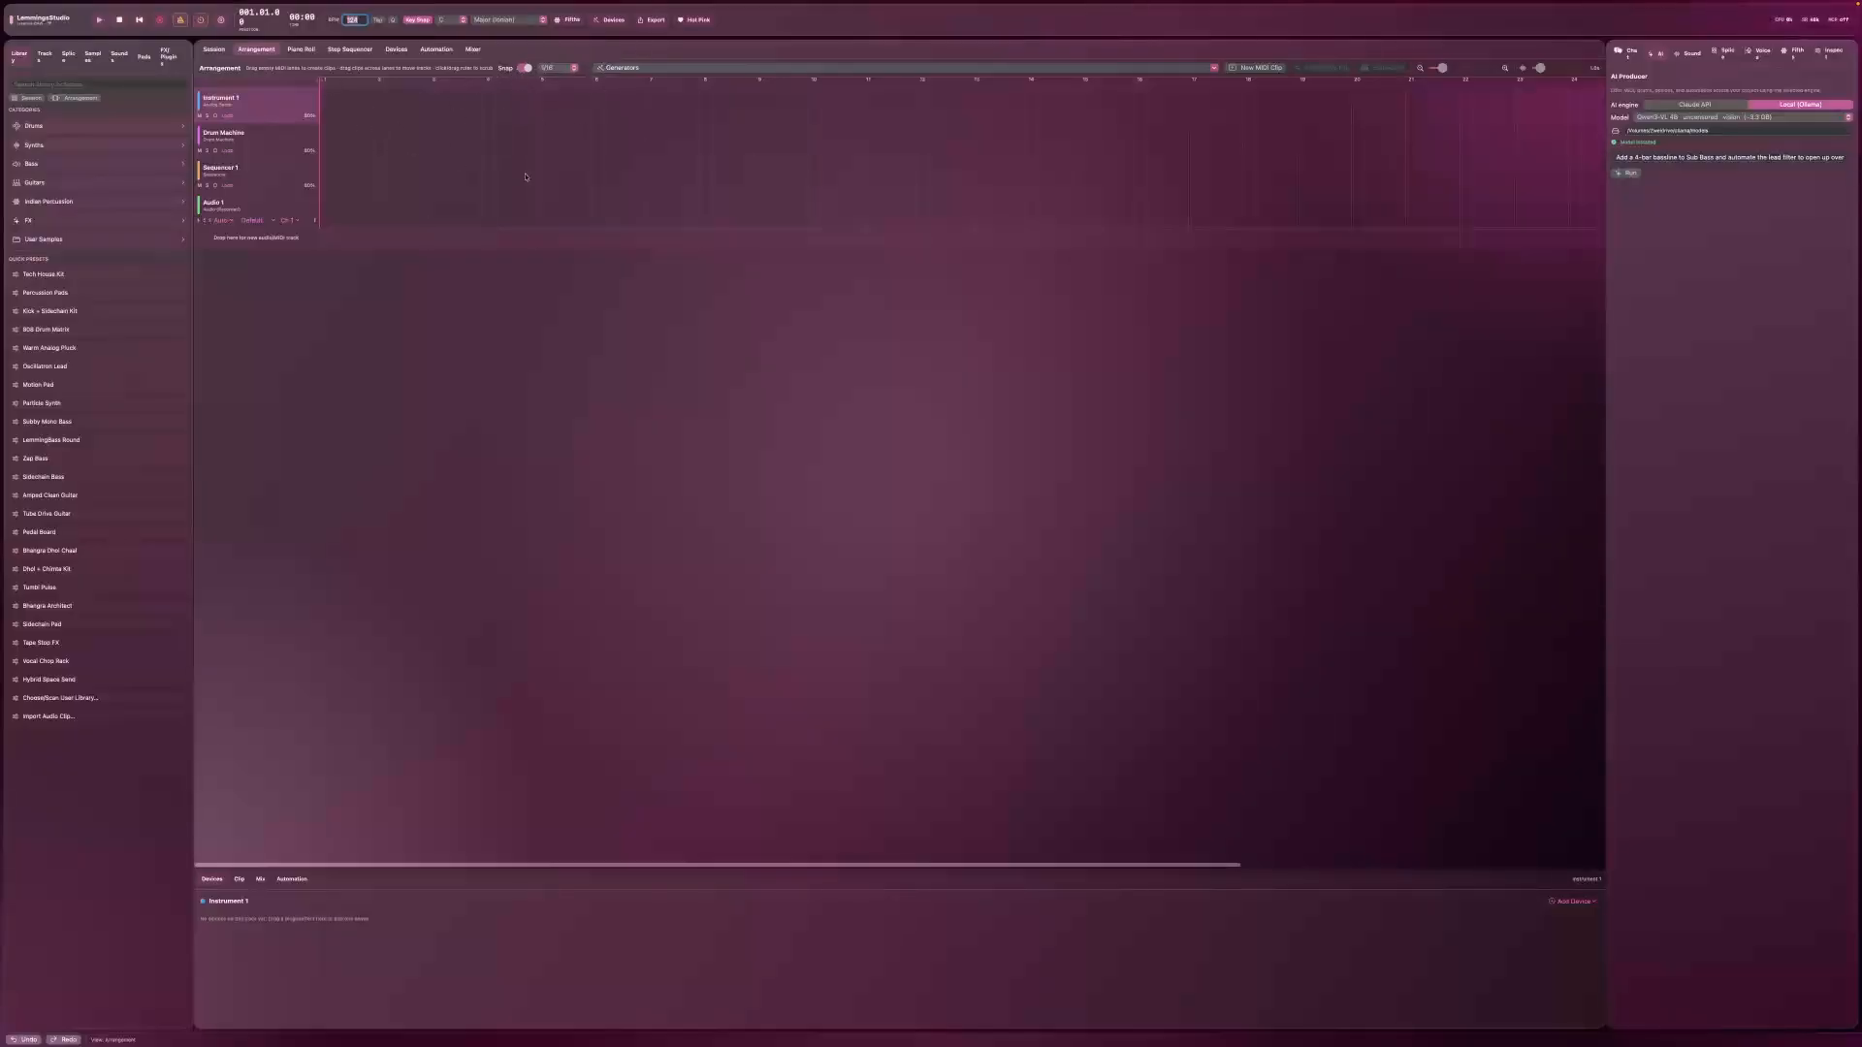
pyautogui.click(564, 69)
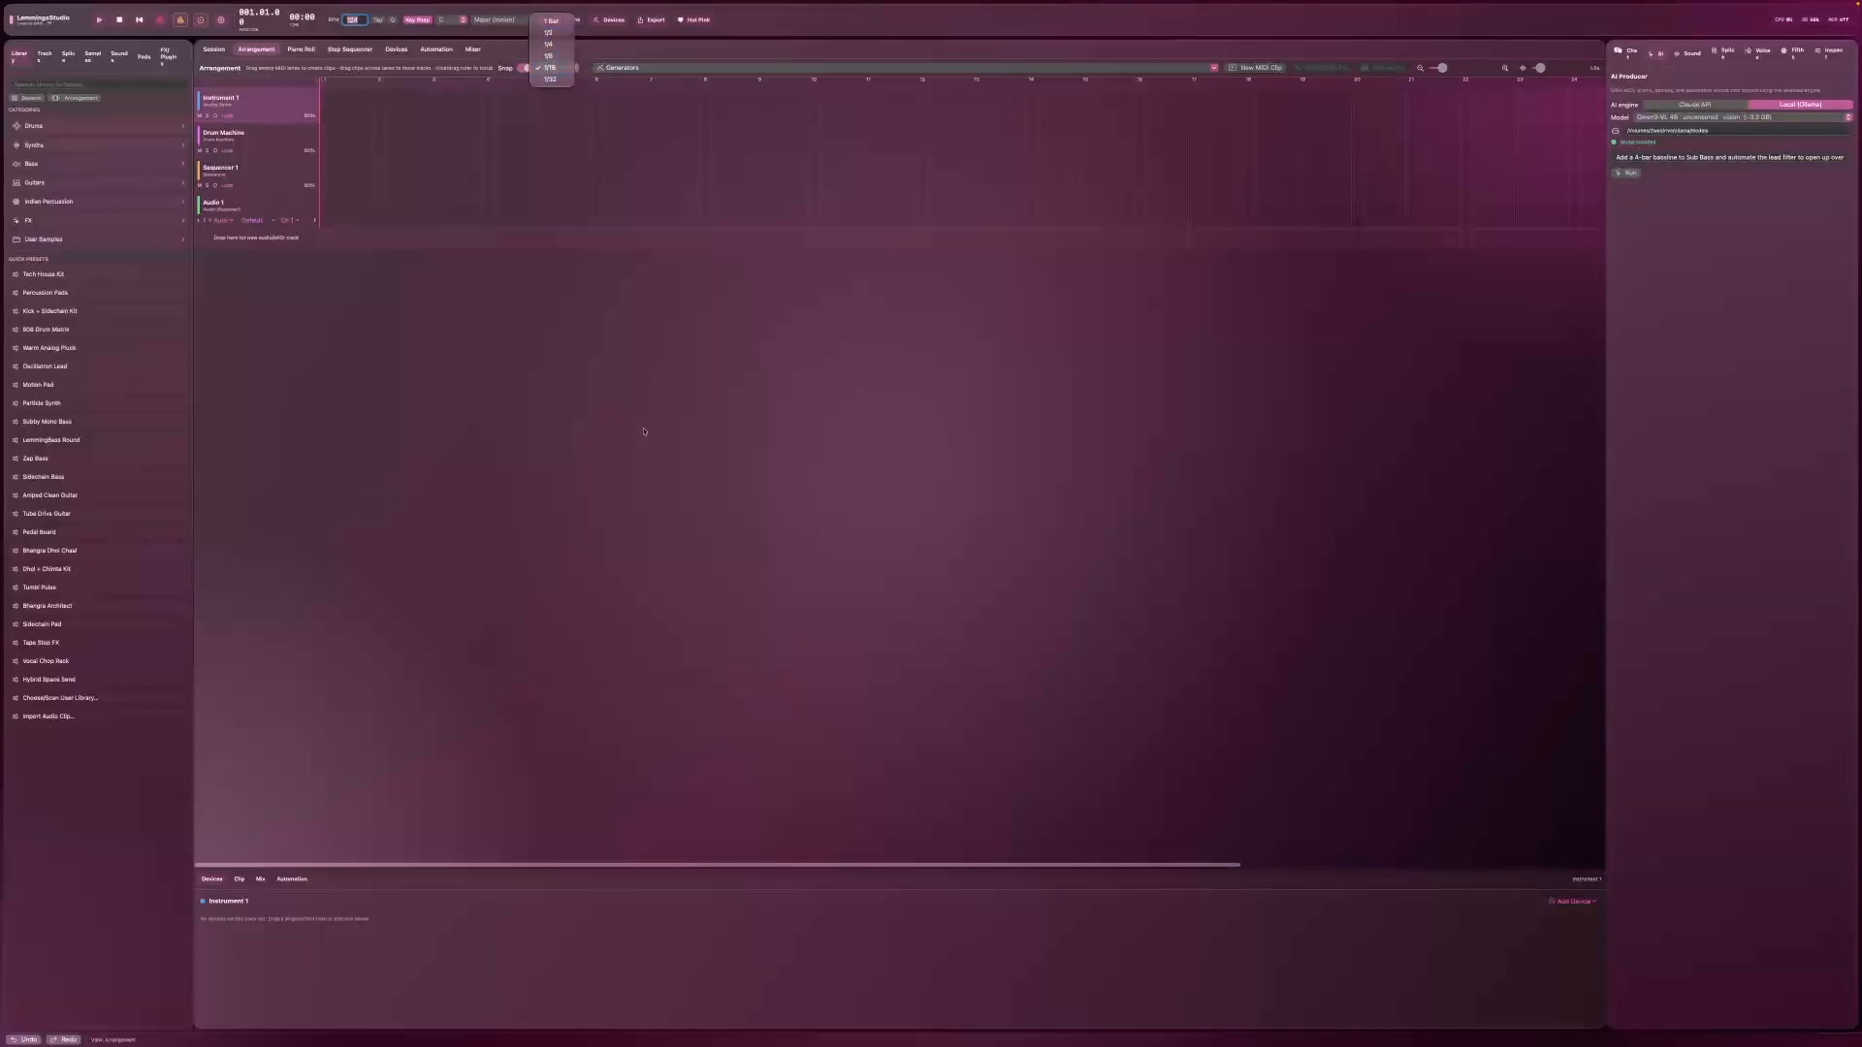
pyautogui.click(565, 375)
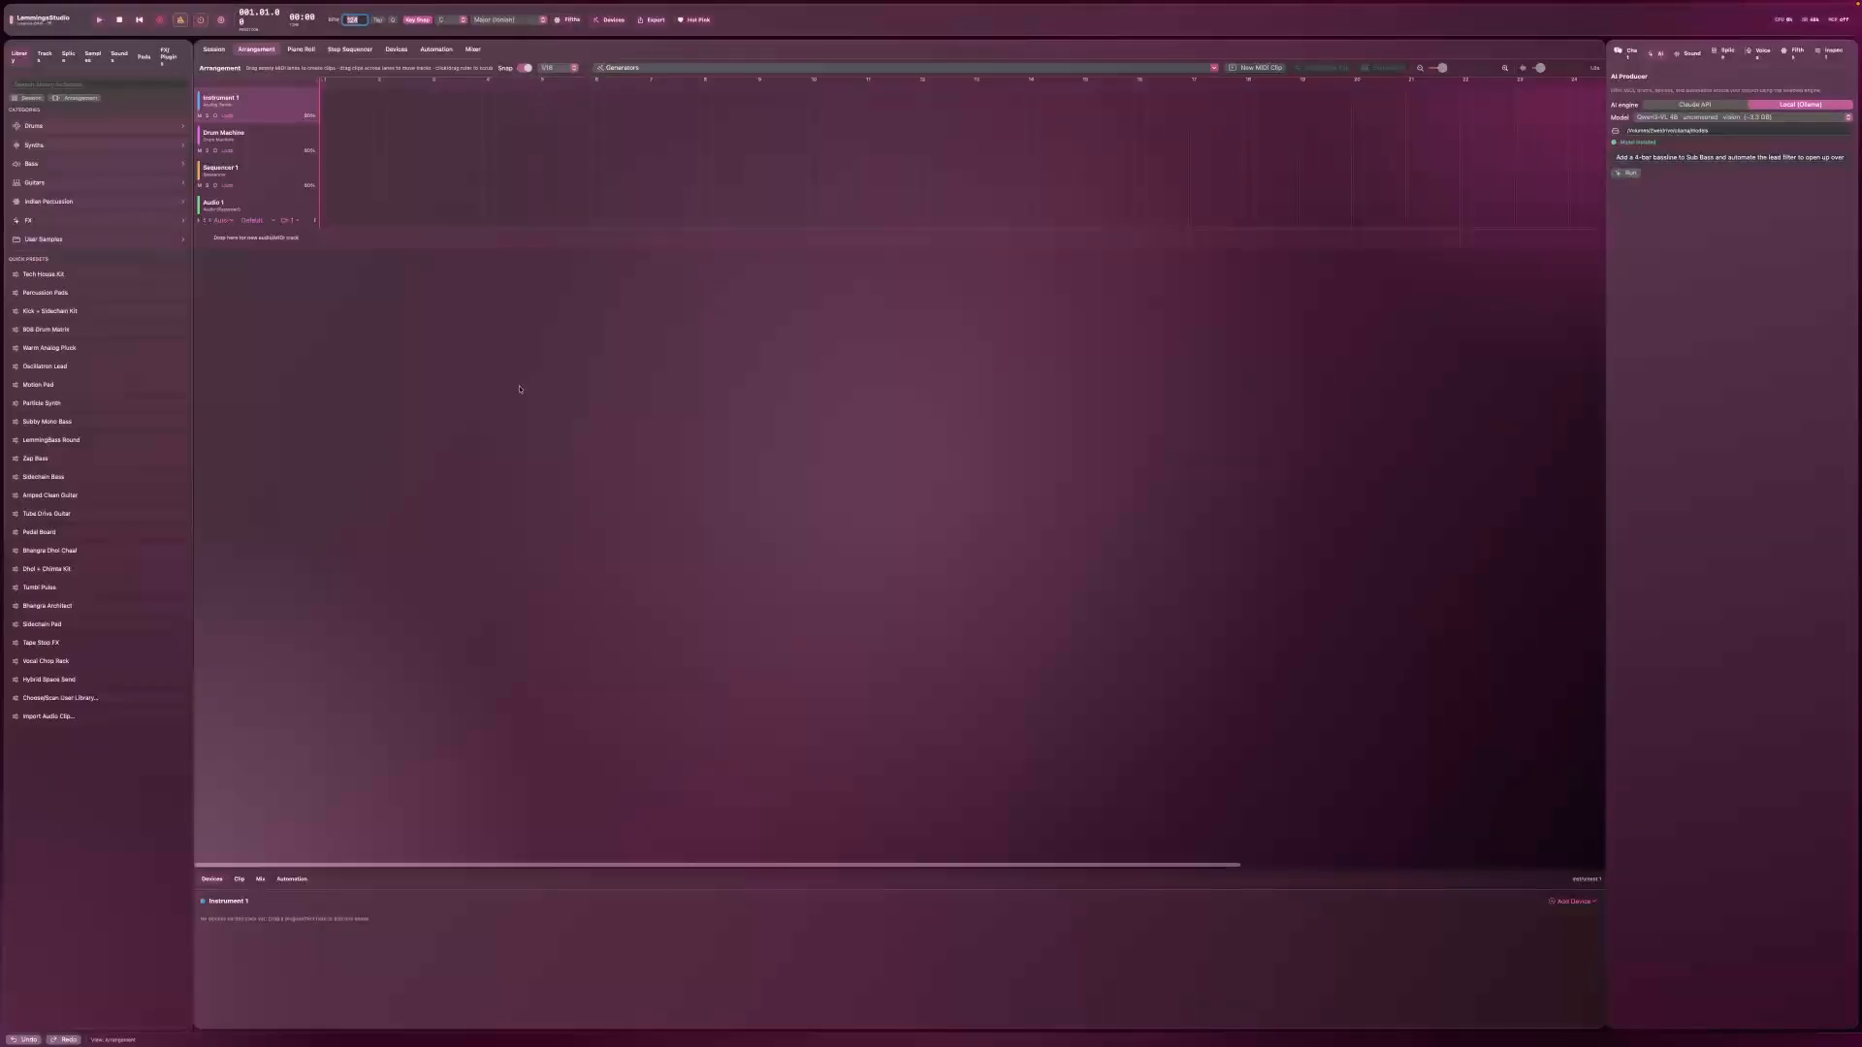
# Step: Look through the Piano Roll, Step Sequencer and Devices views
pyautogui.press('super+3')
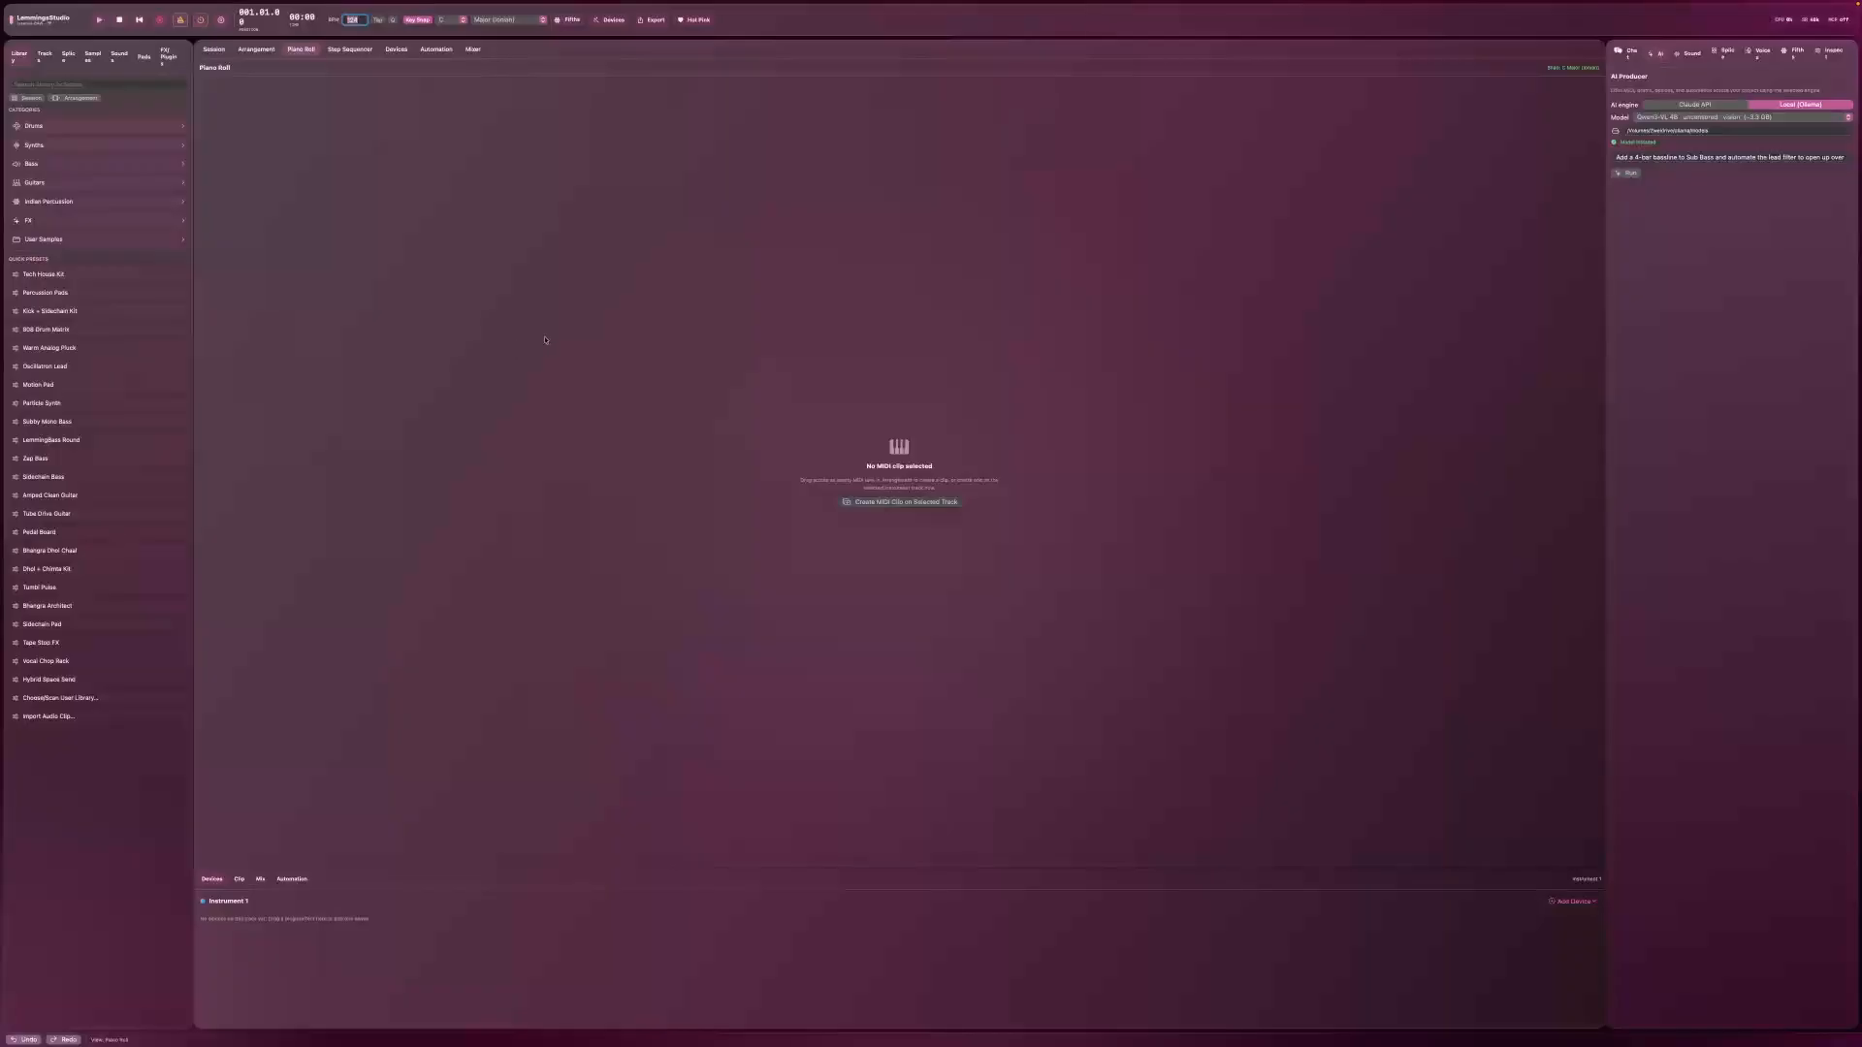
pyautogui.press('super+4')
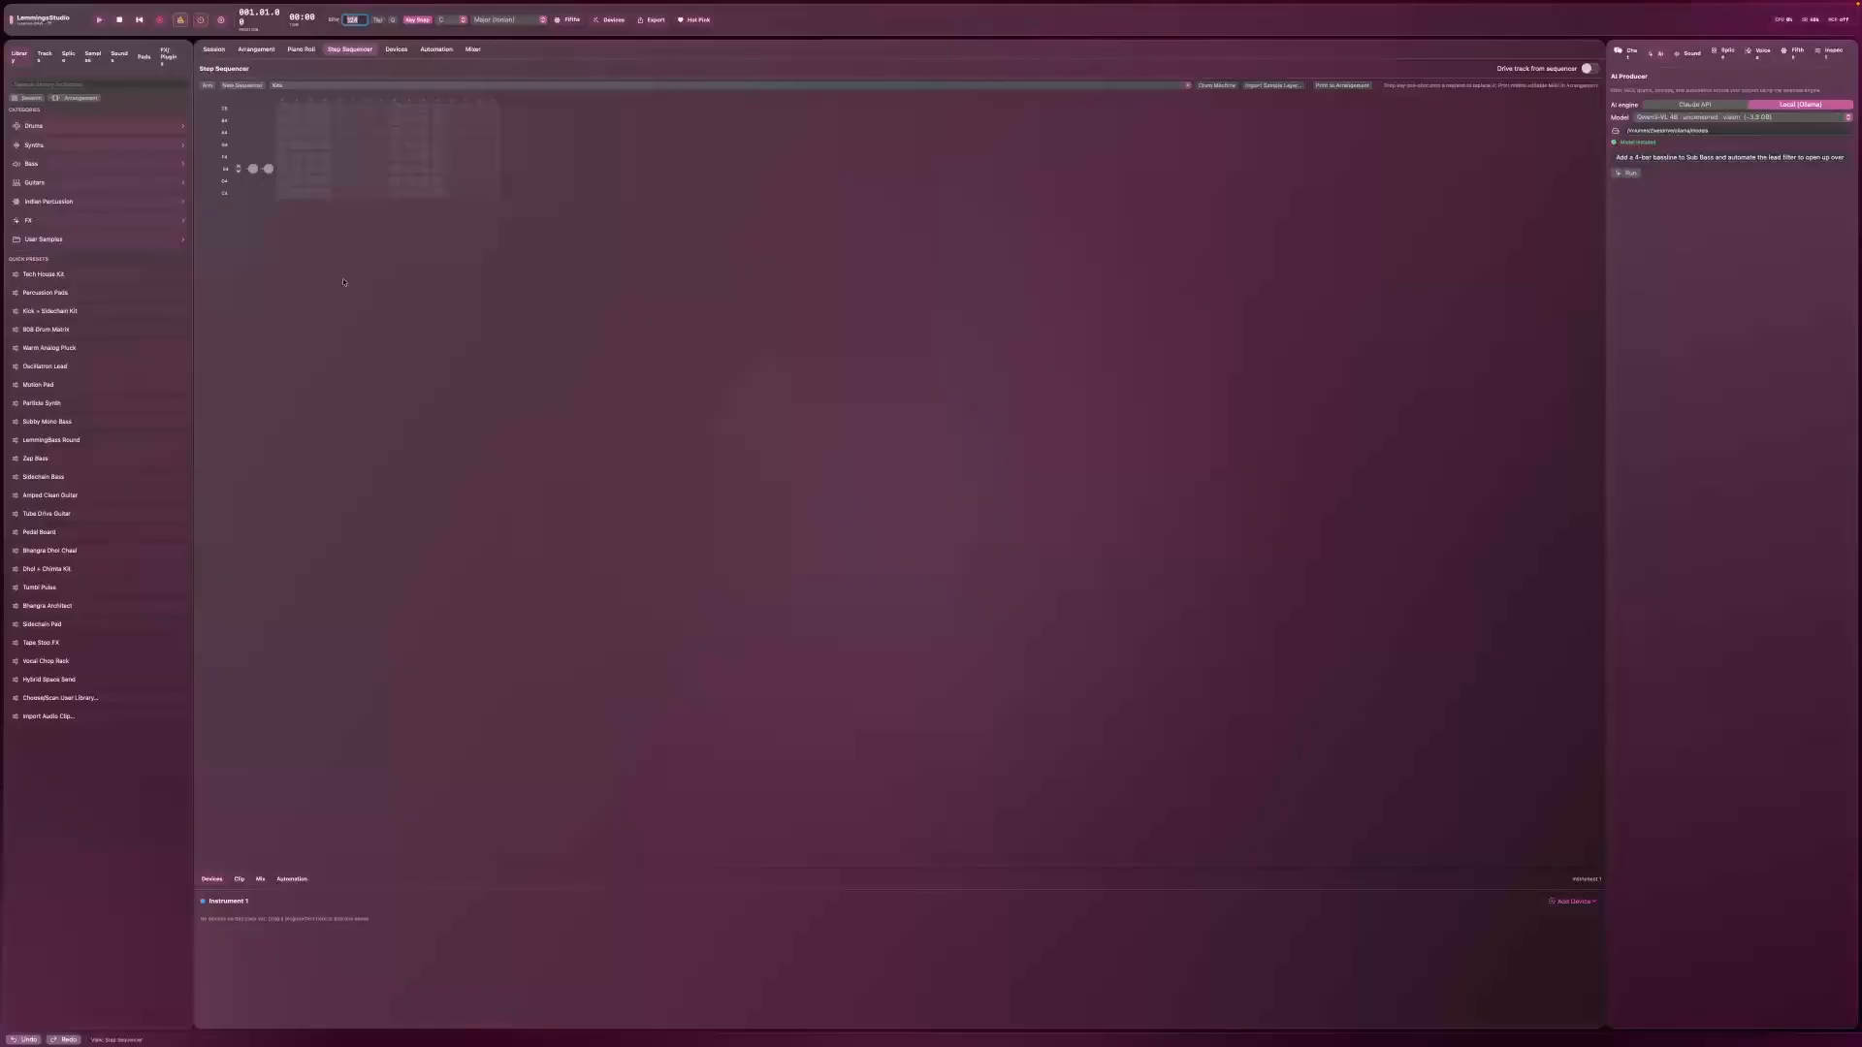
pyautogui.press('super+5')
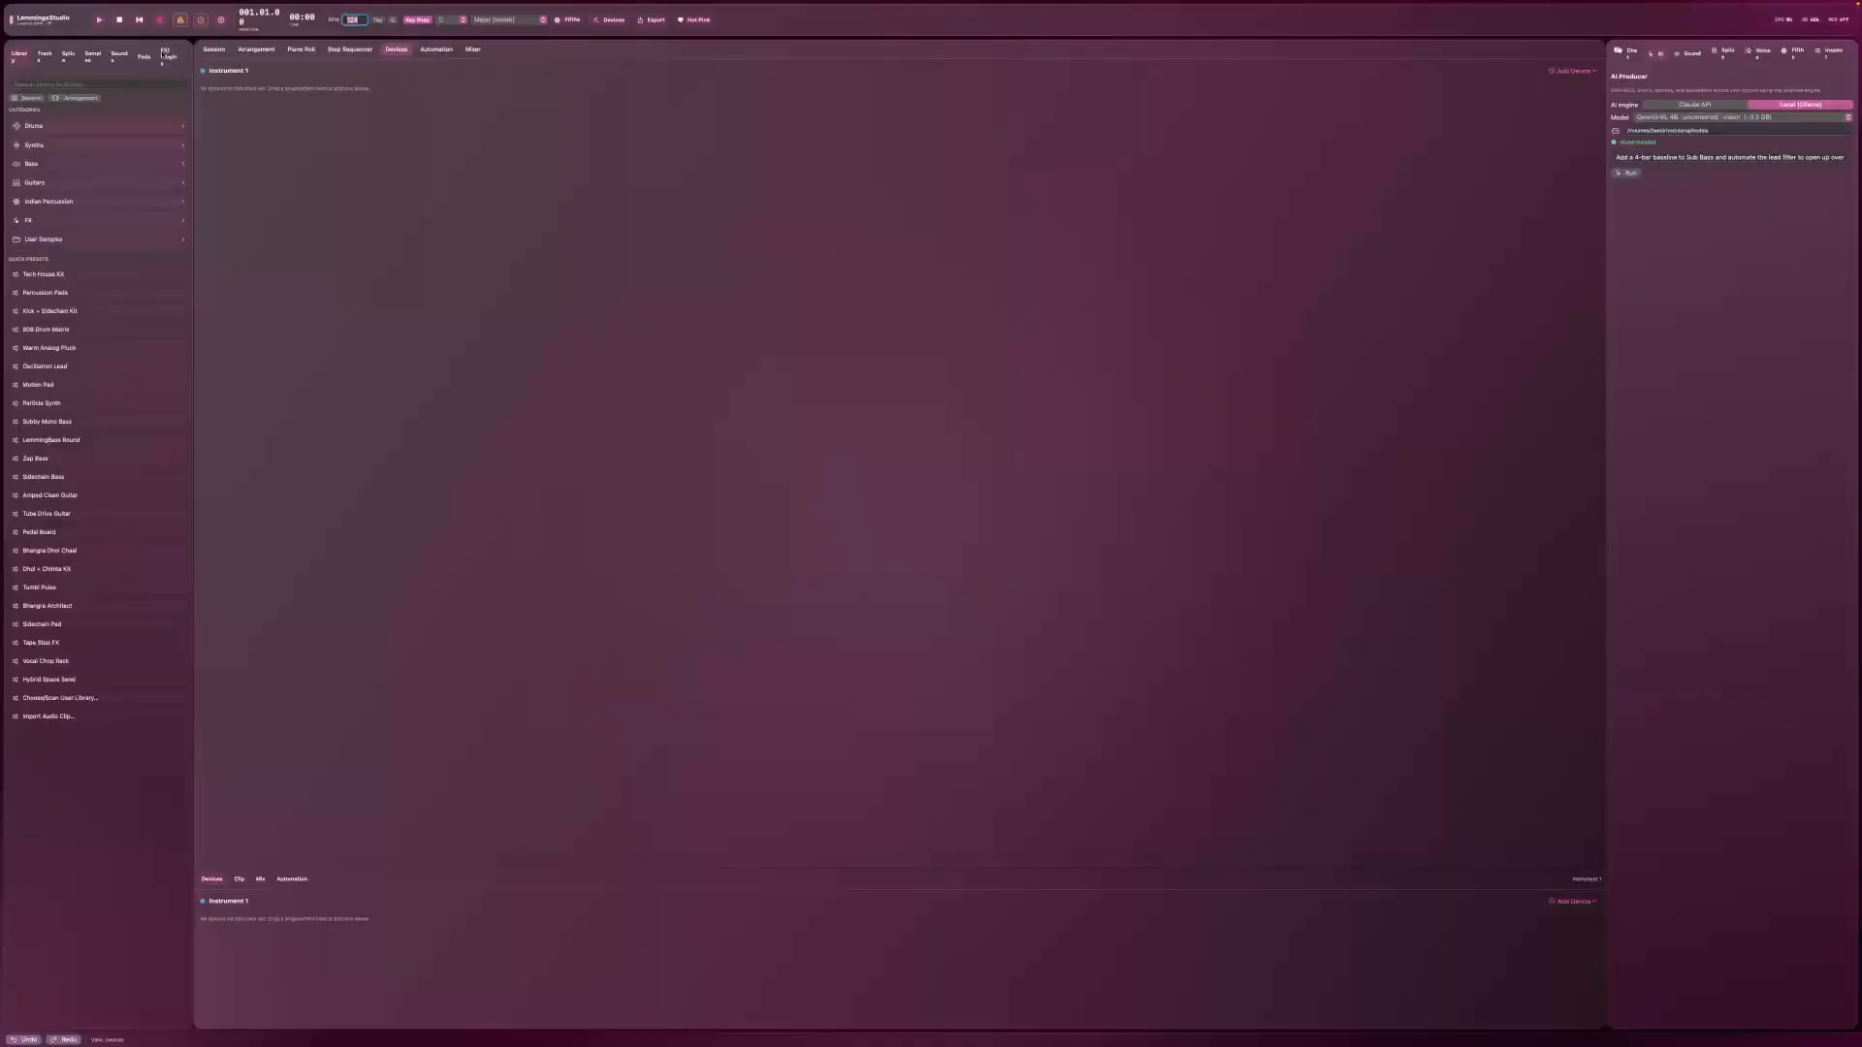
# Step: Browse the FX and plugin library, search it for "insta", and clear the search
pyautogui.click(164, 55)
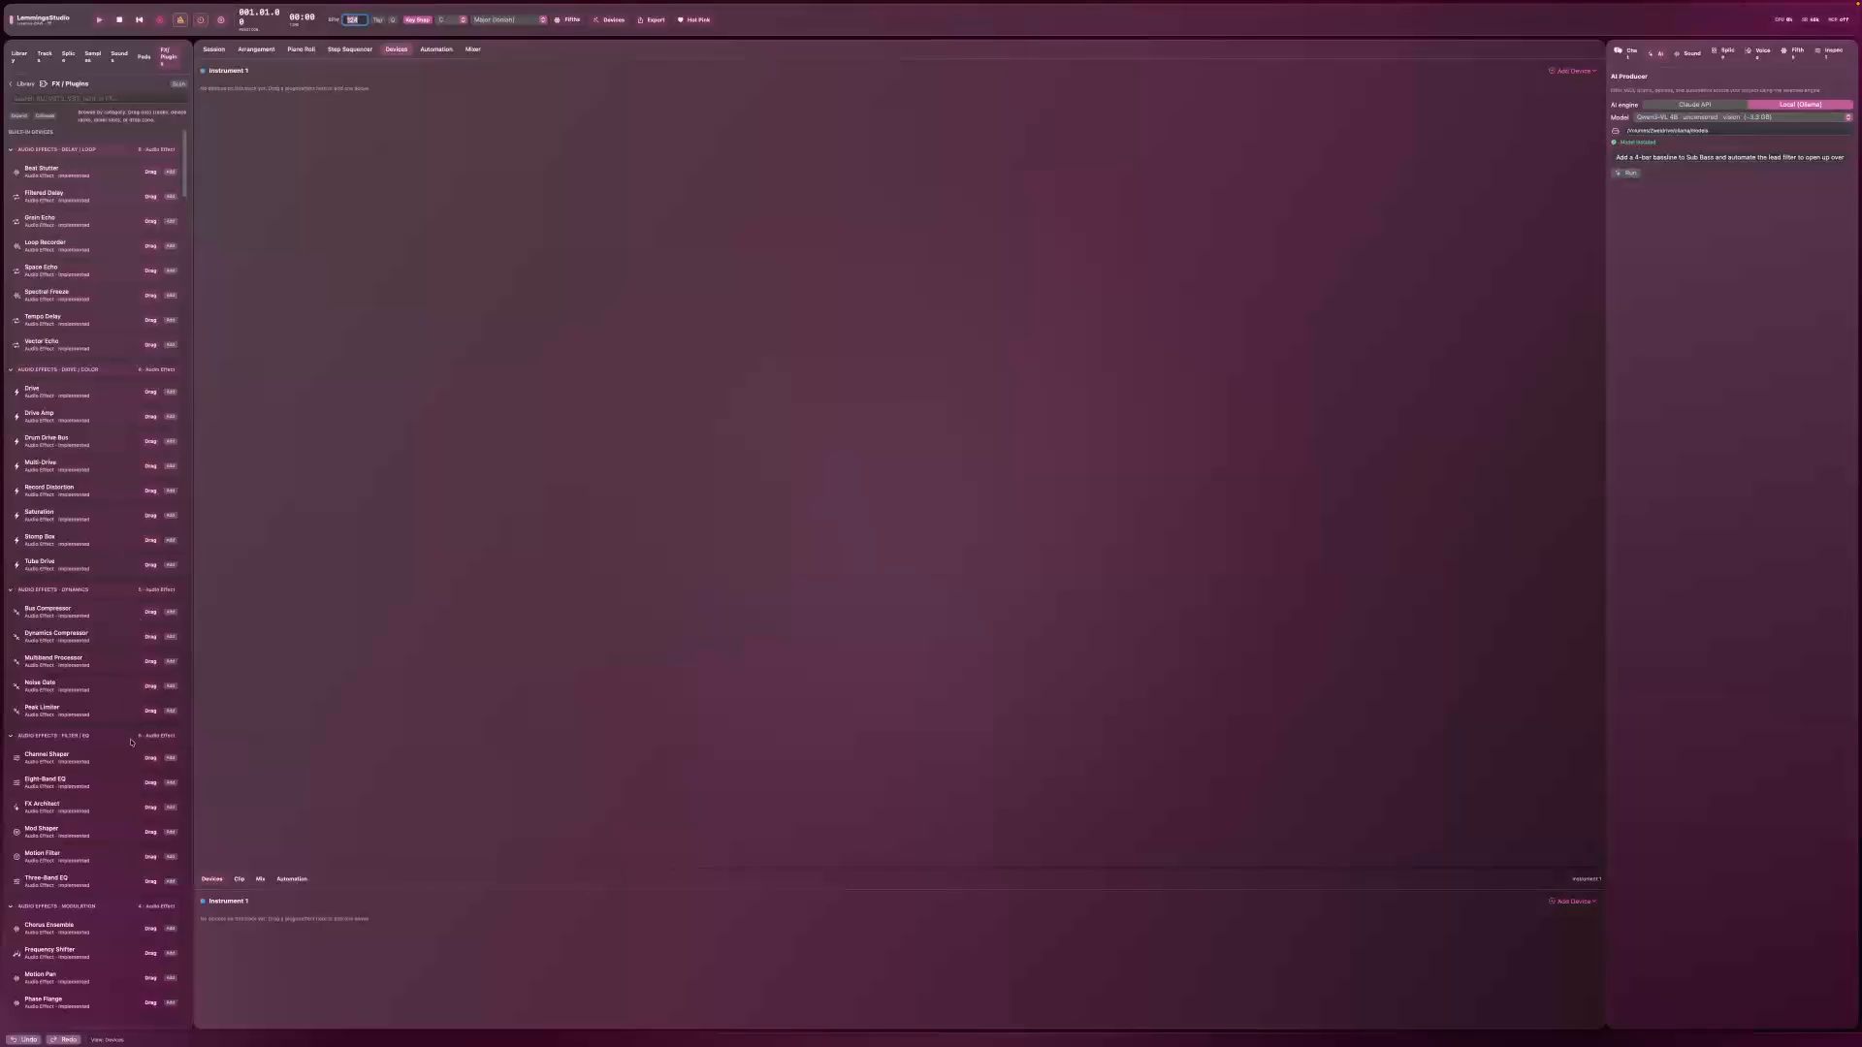
pyautogui.scroll(-1, 131, 742)
pyautogui.scroll(1, 169, 327)
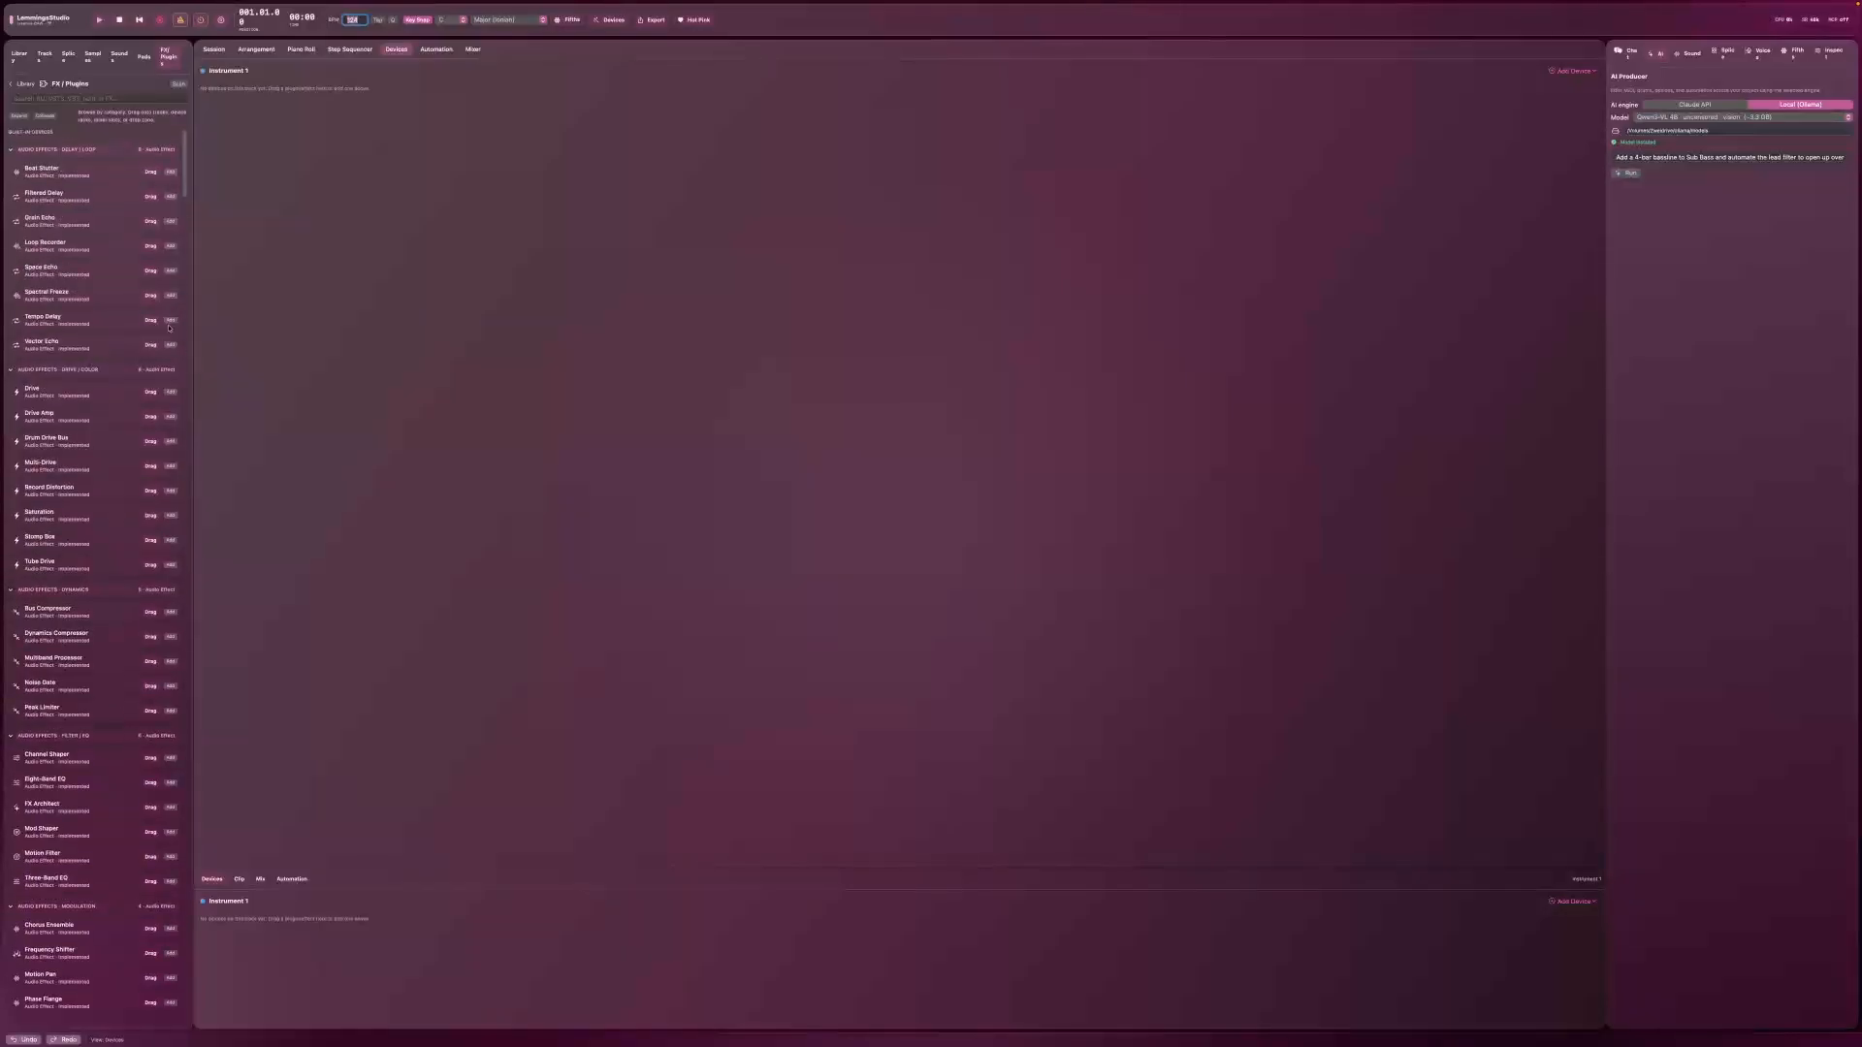
pyautogui.click(92, 98)
pyautogui.write('insta')
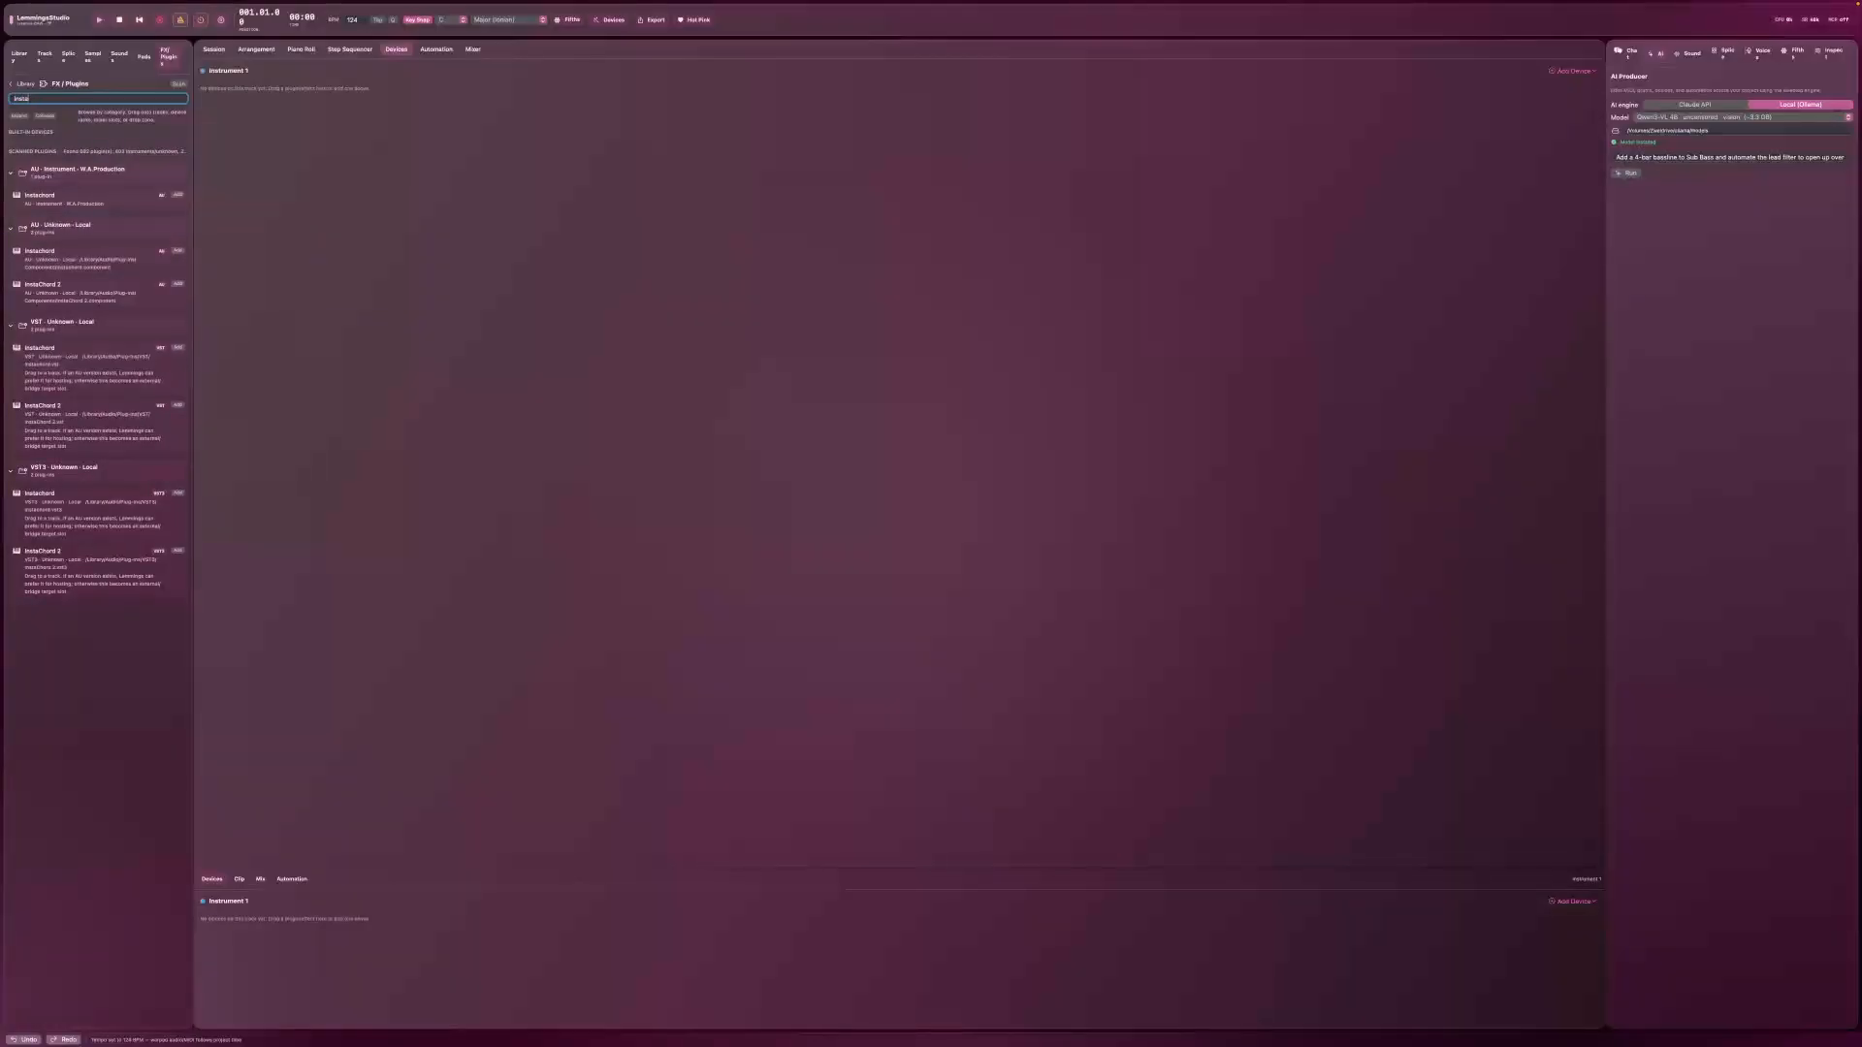
pyautogui.press('BackSpace')
pyautogui.press('BackSpace')
pyautogui.press('BackSpace')
pyautogui.press('BackSpace')
pyautogui.press('BackSpace')
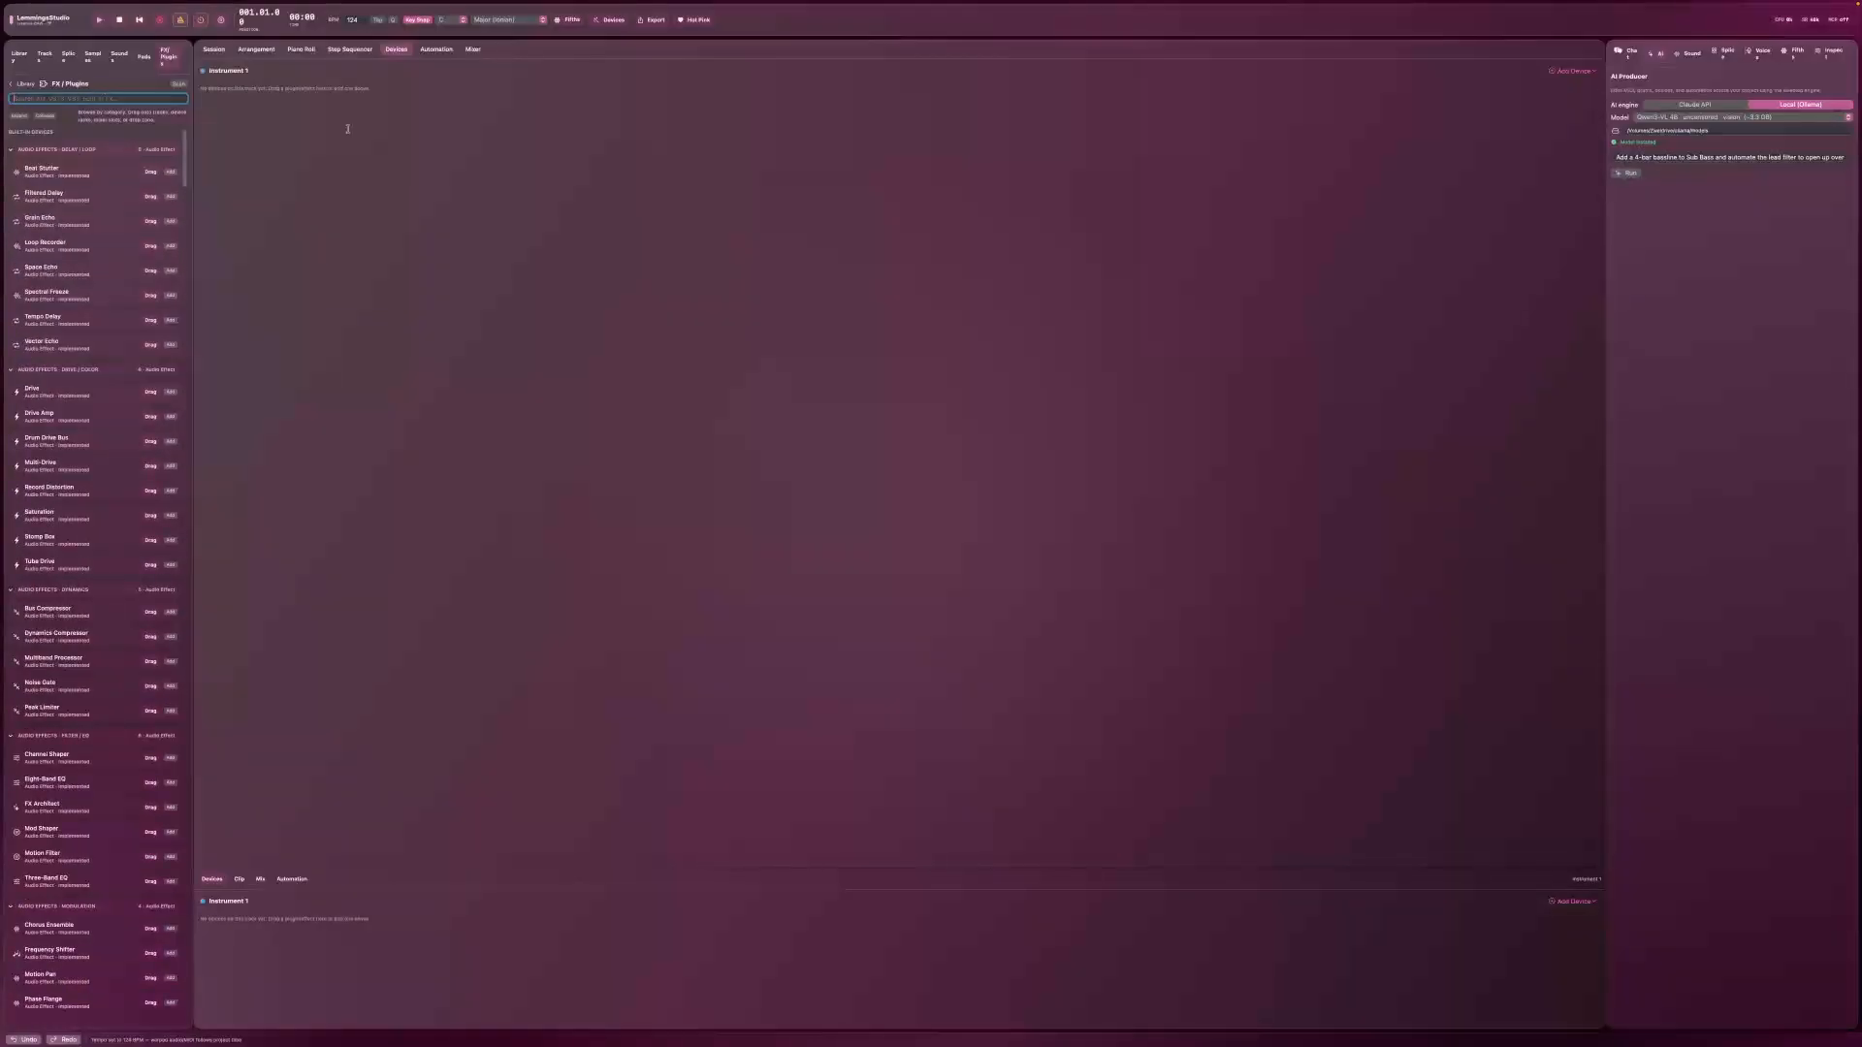
# Step: Review the Automation views and the Mixer, and revisit the Session, Arrangement and Piano Roll views
pyautogui.click(432, 49)
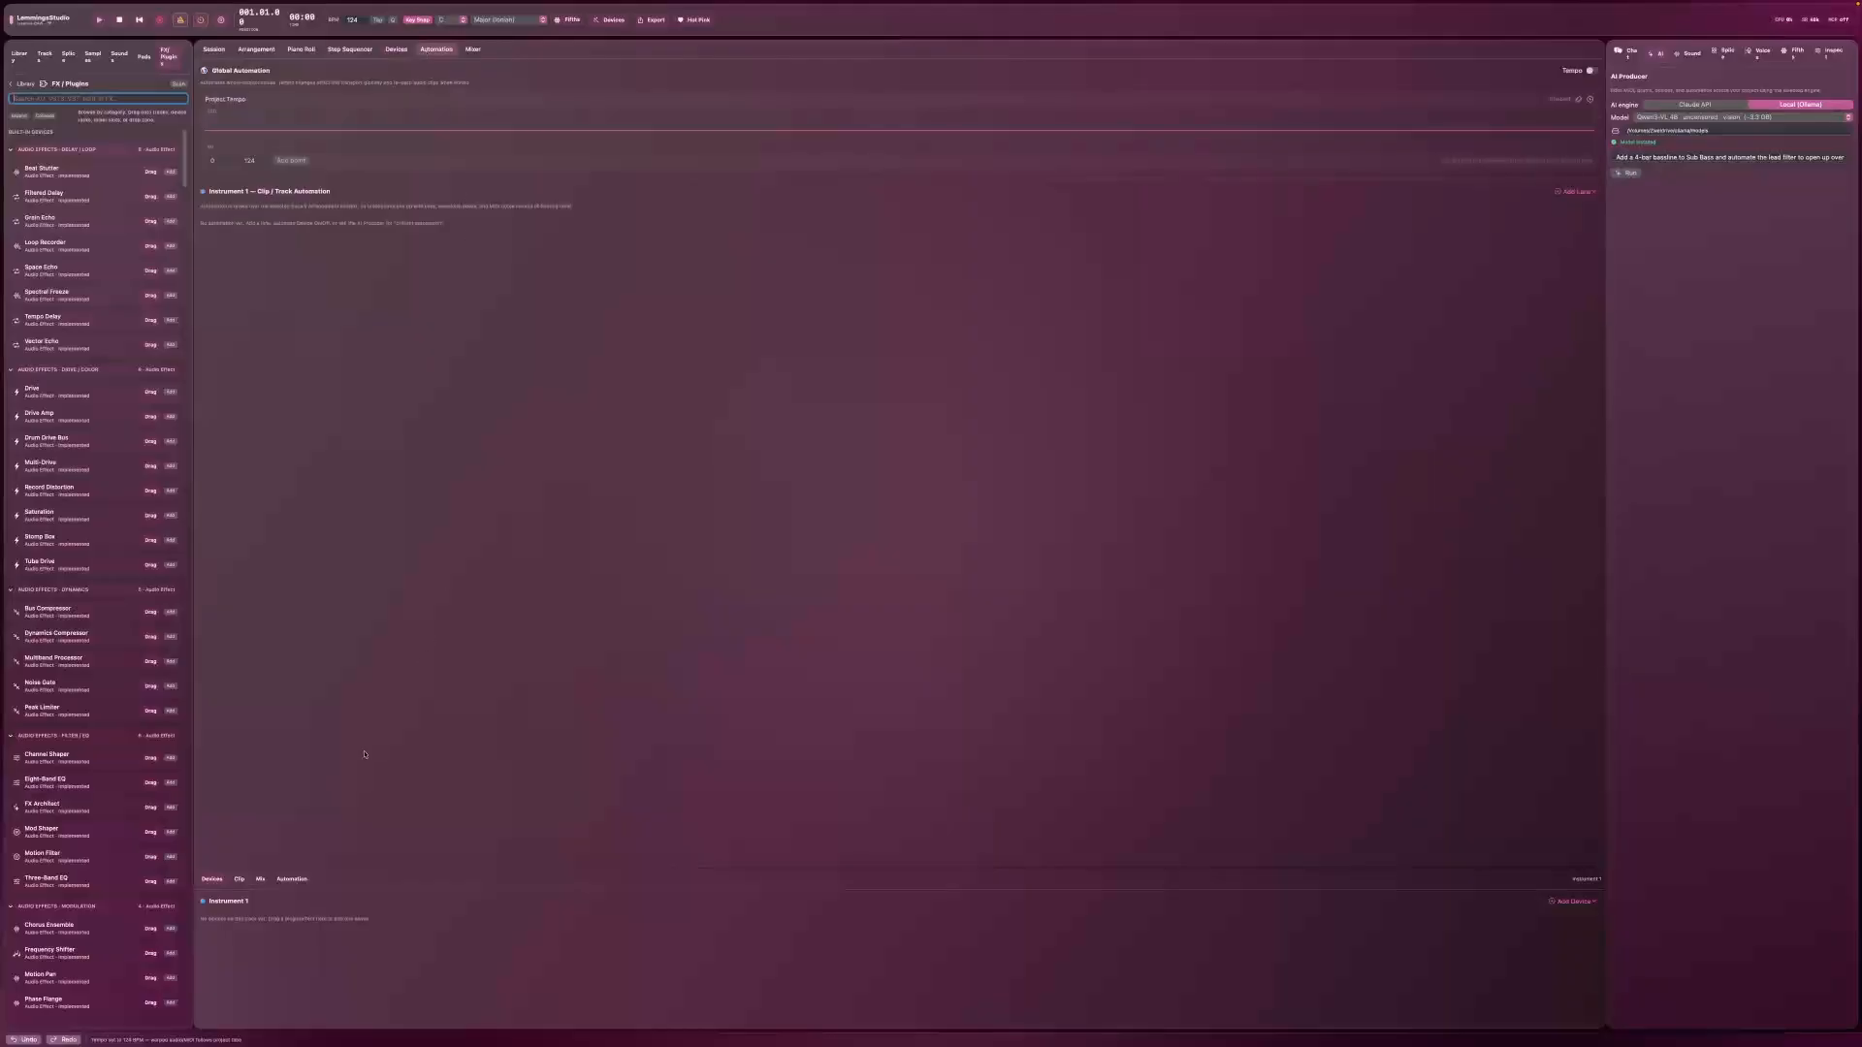
pyautogui.click(293, 880)
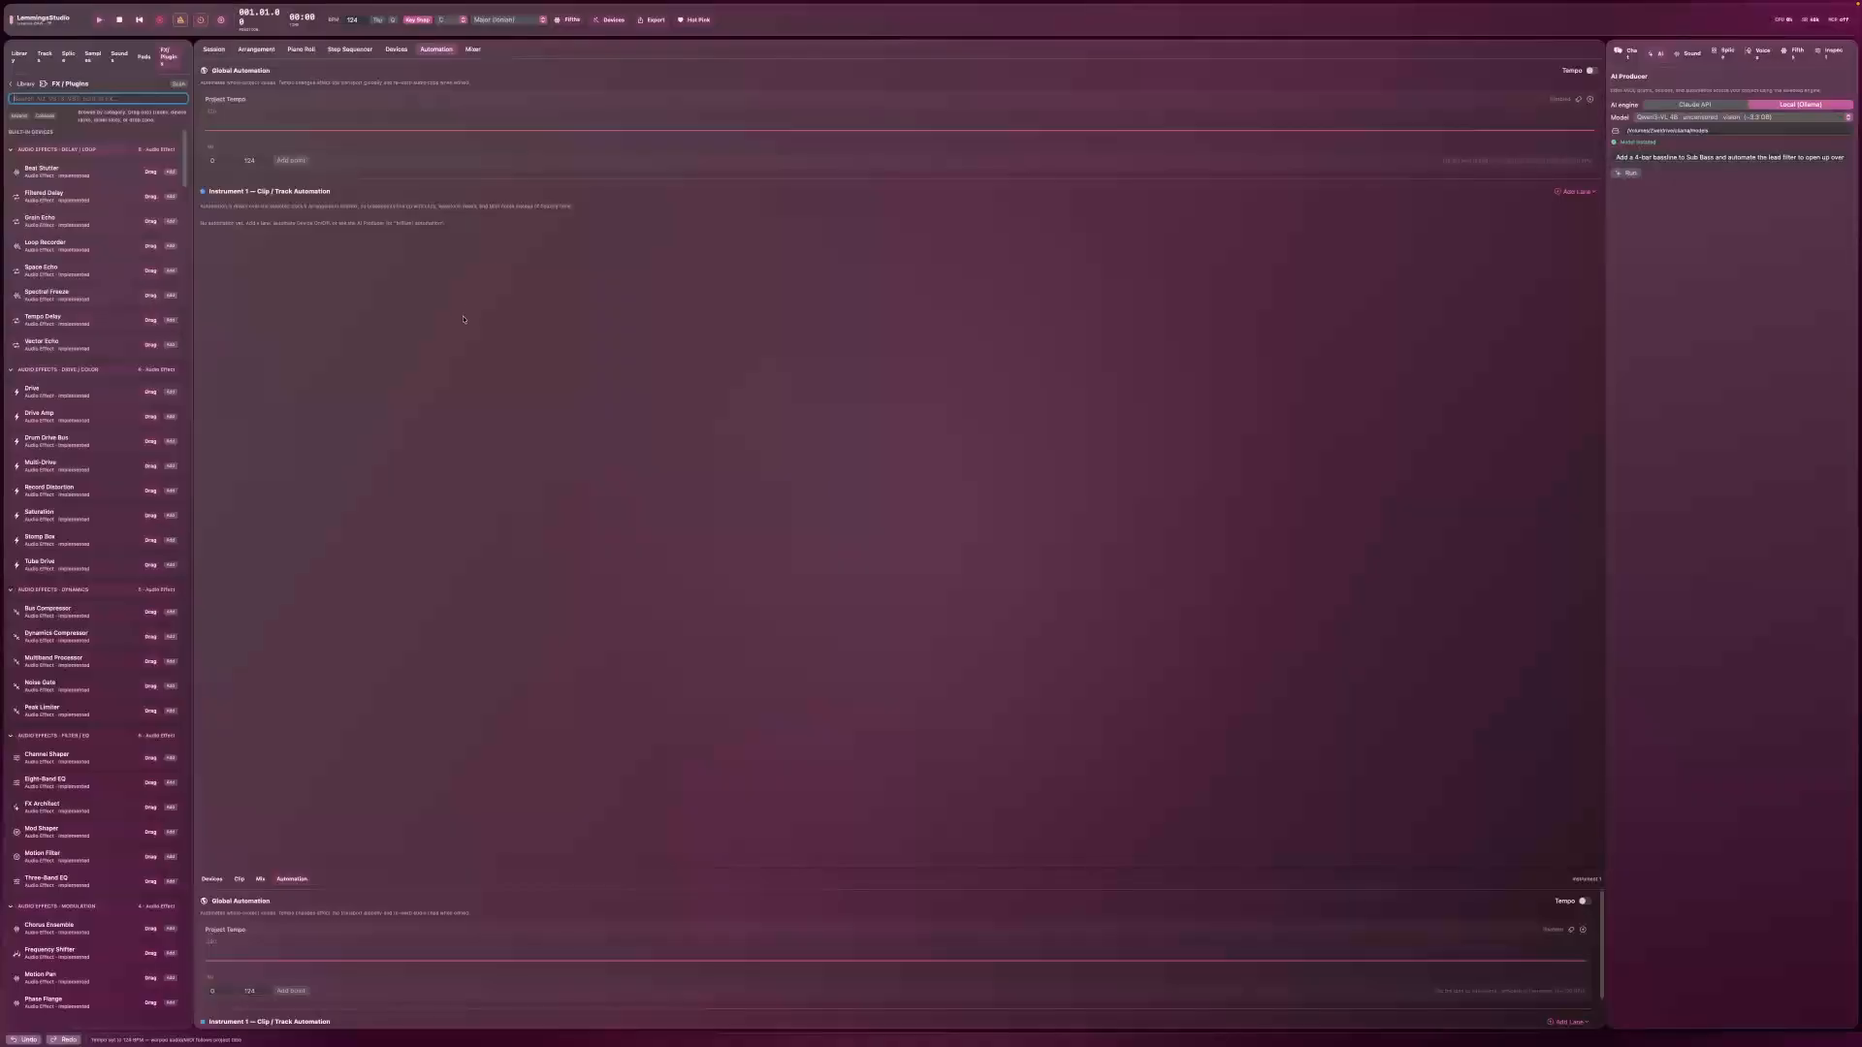
pyautogui.click(474, 50)
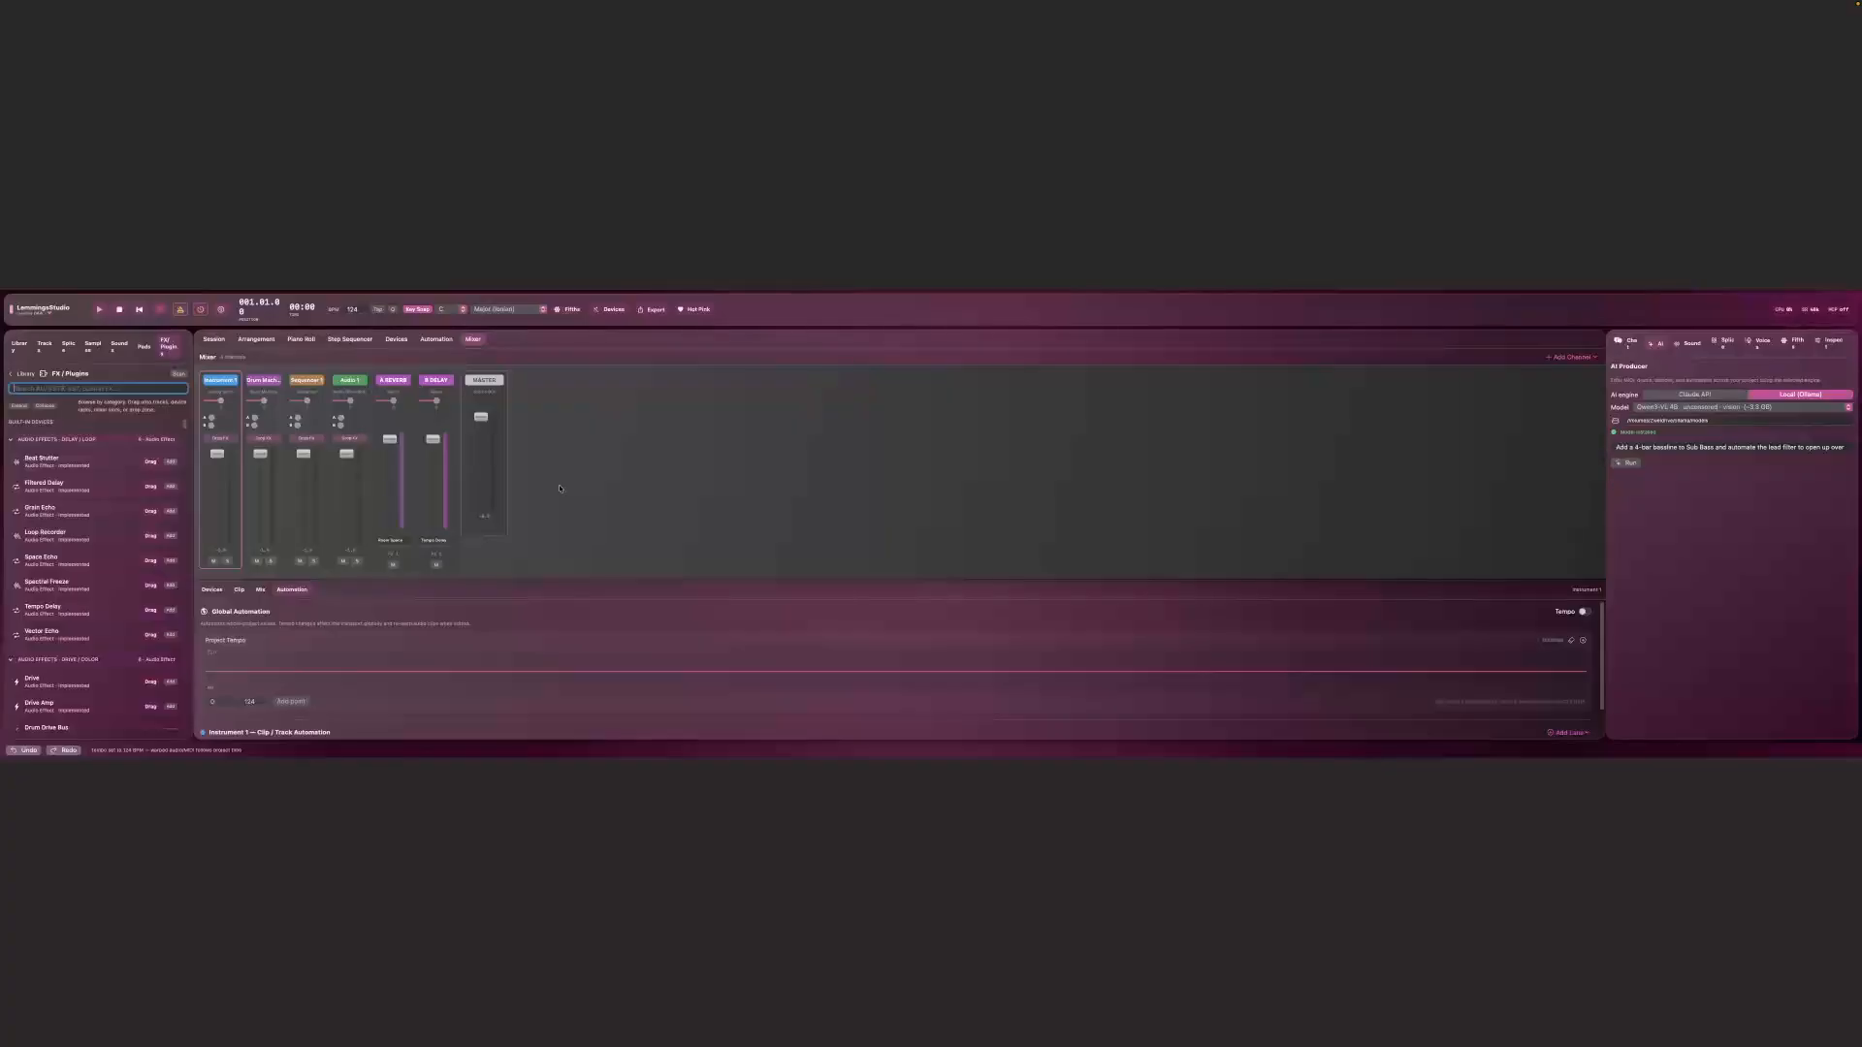
pyautogui.press('super+1')
pyautogui.press('super+2')
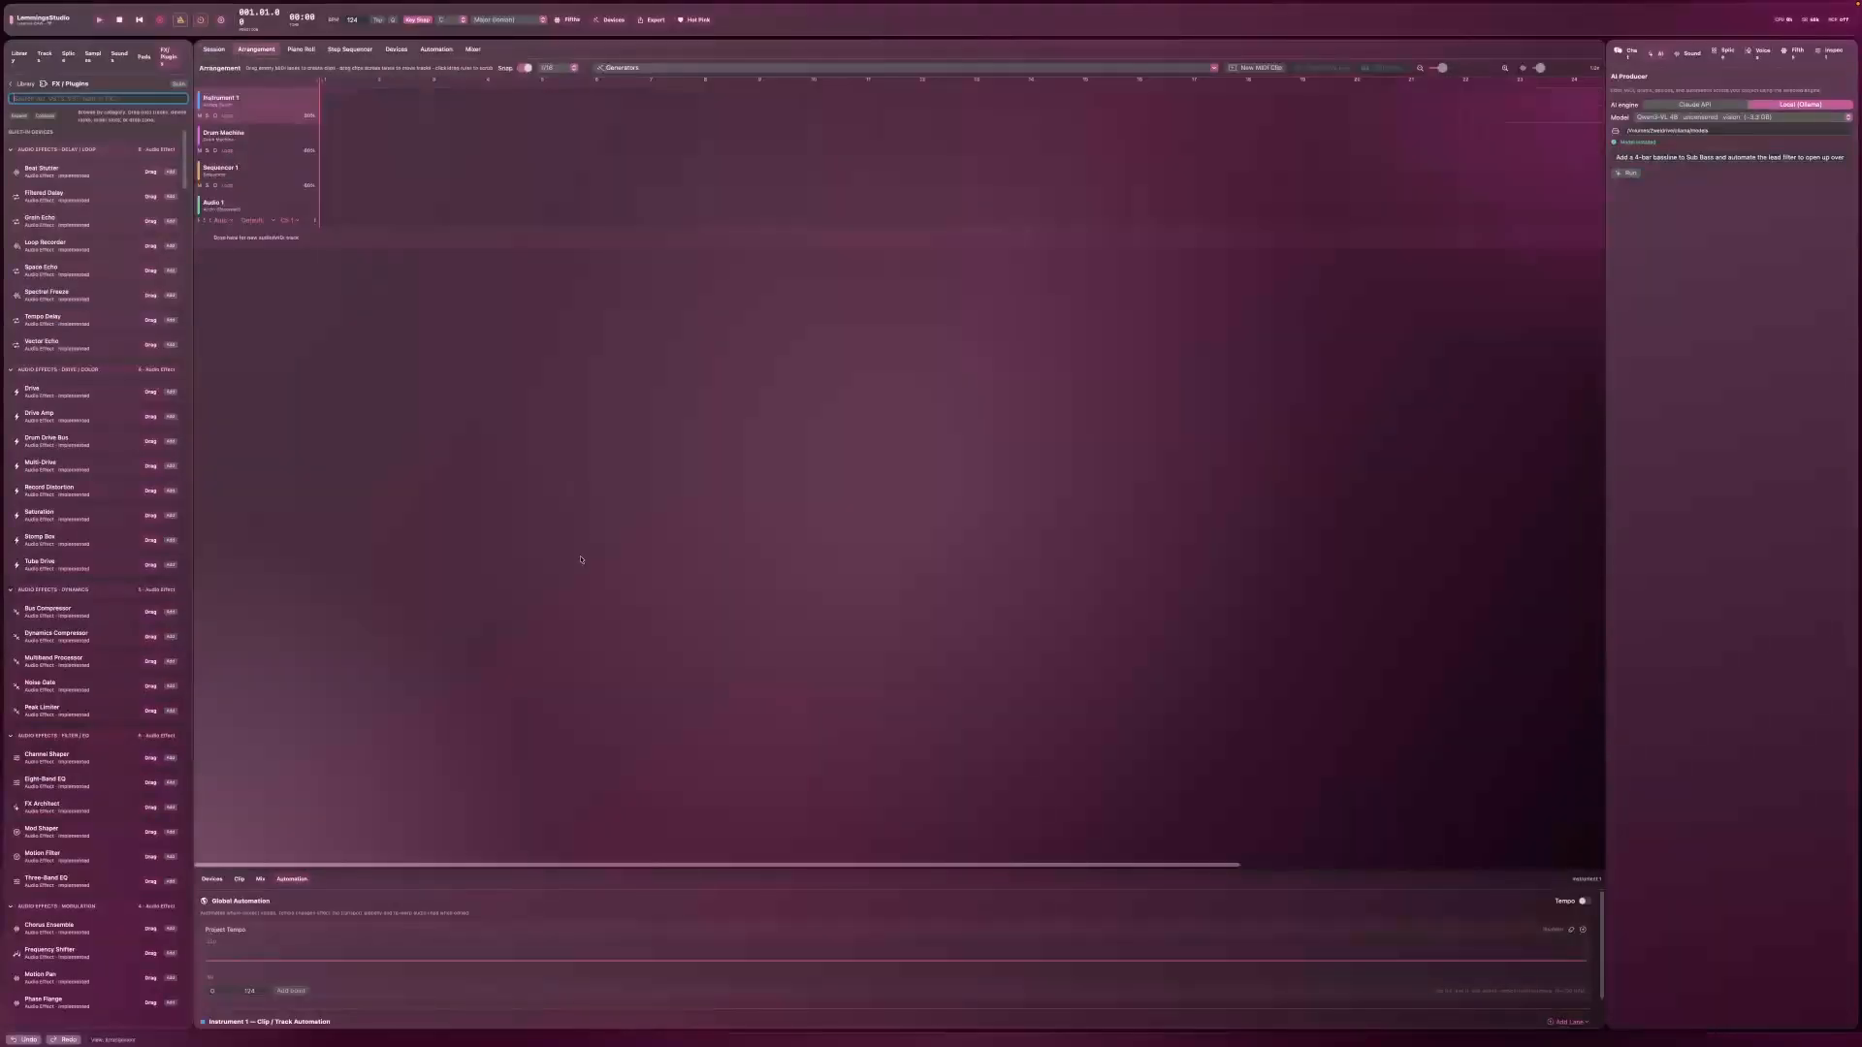
pyautogui.press('super+3')
# Step: Create a Step Sequencer track with the Tech House groove and clear step 15 of the Open Hat row
pyautogui.press('super+4')
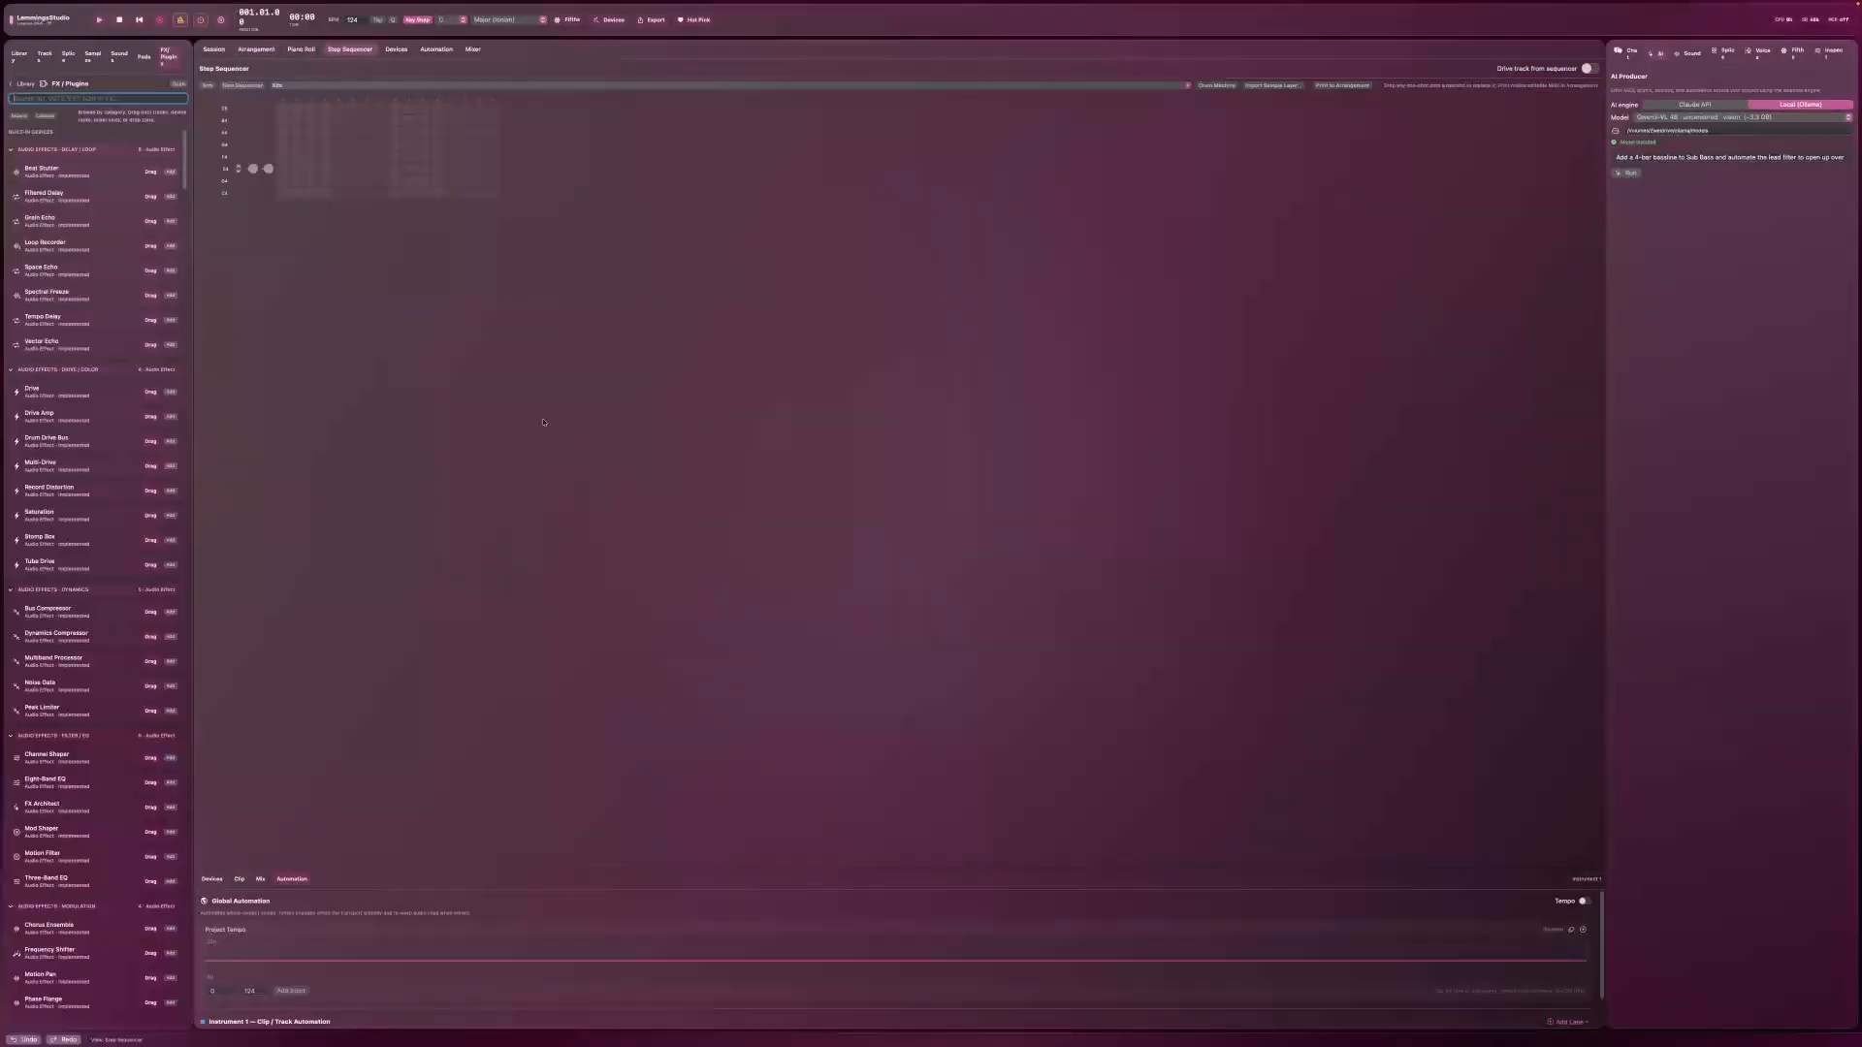
pyautogui.click(250, 86)
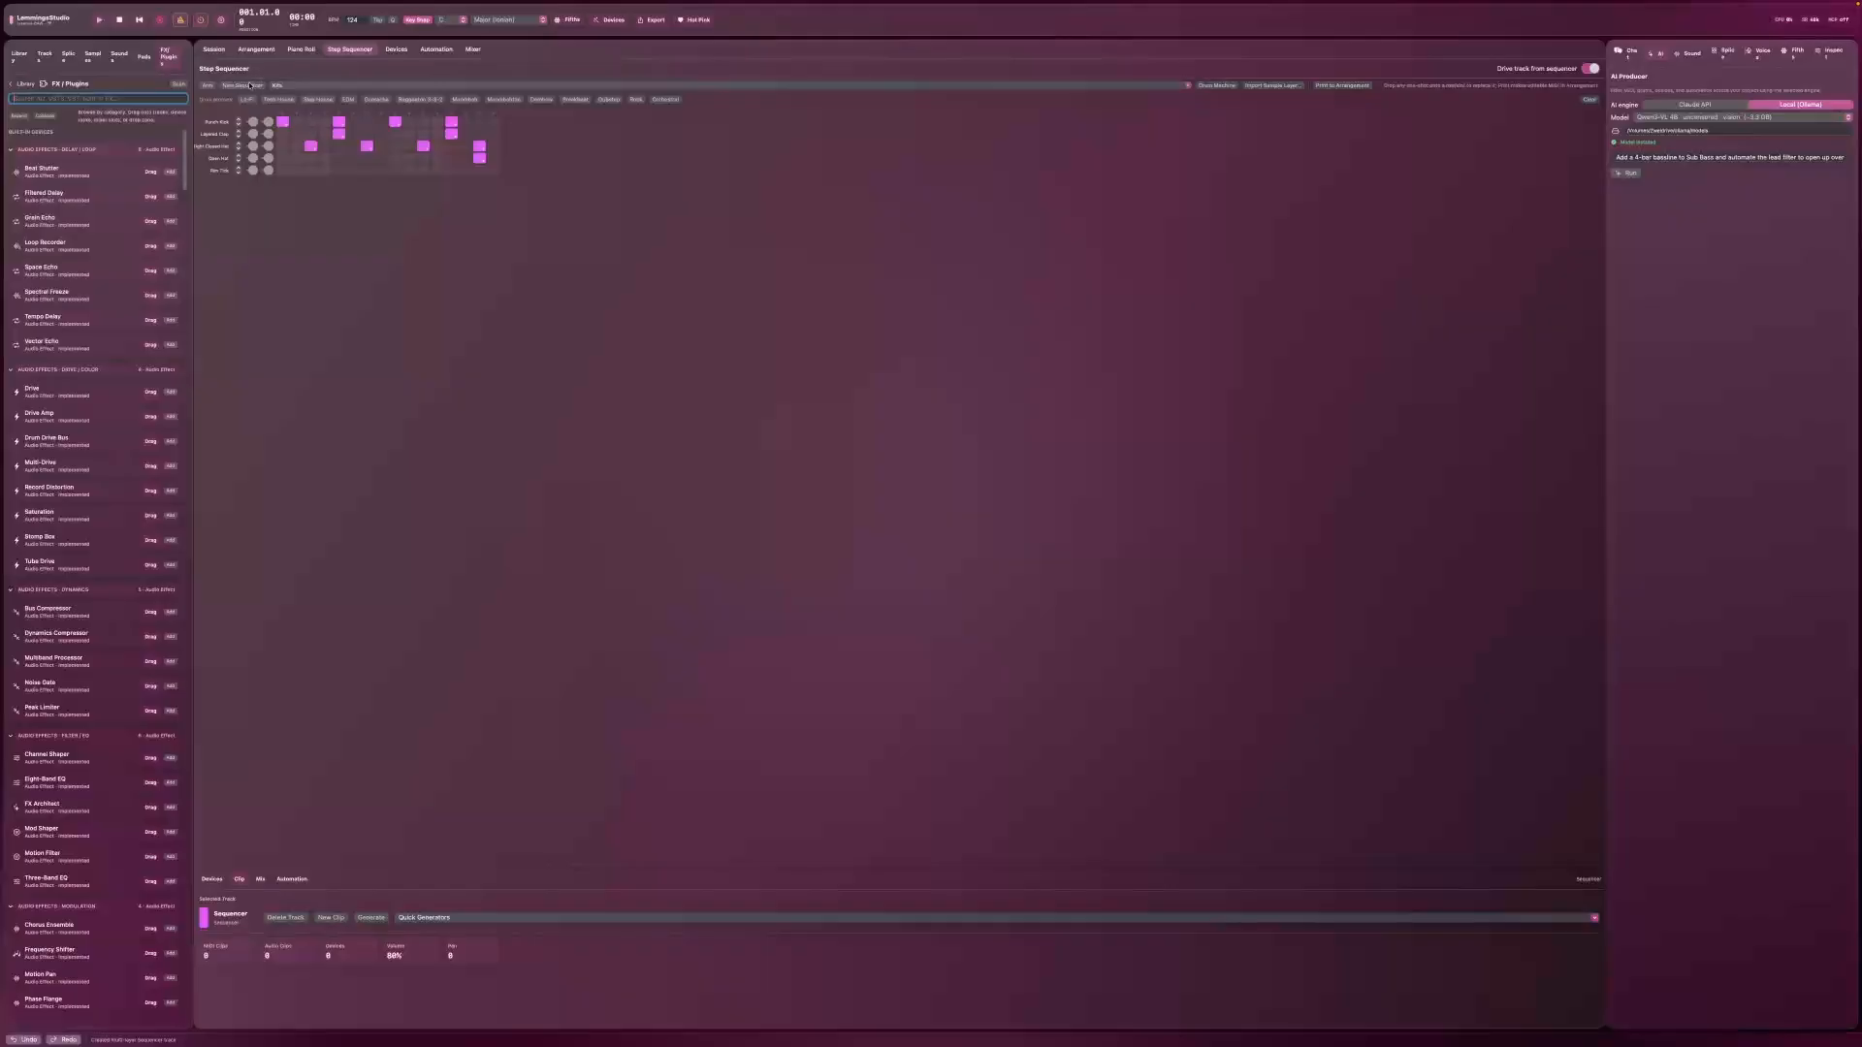
pyautogui.click(481, 158)
pyautogui.click(375, 100)
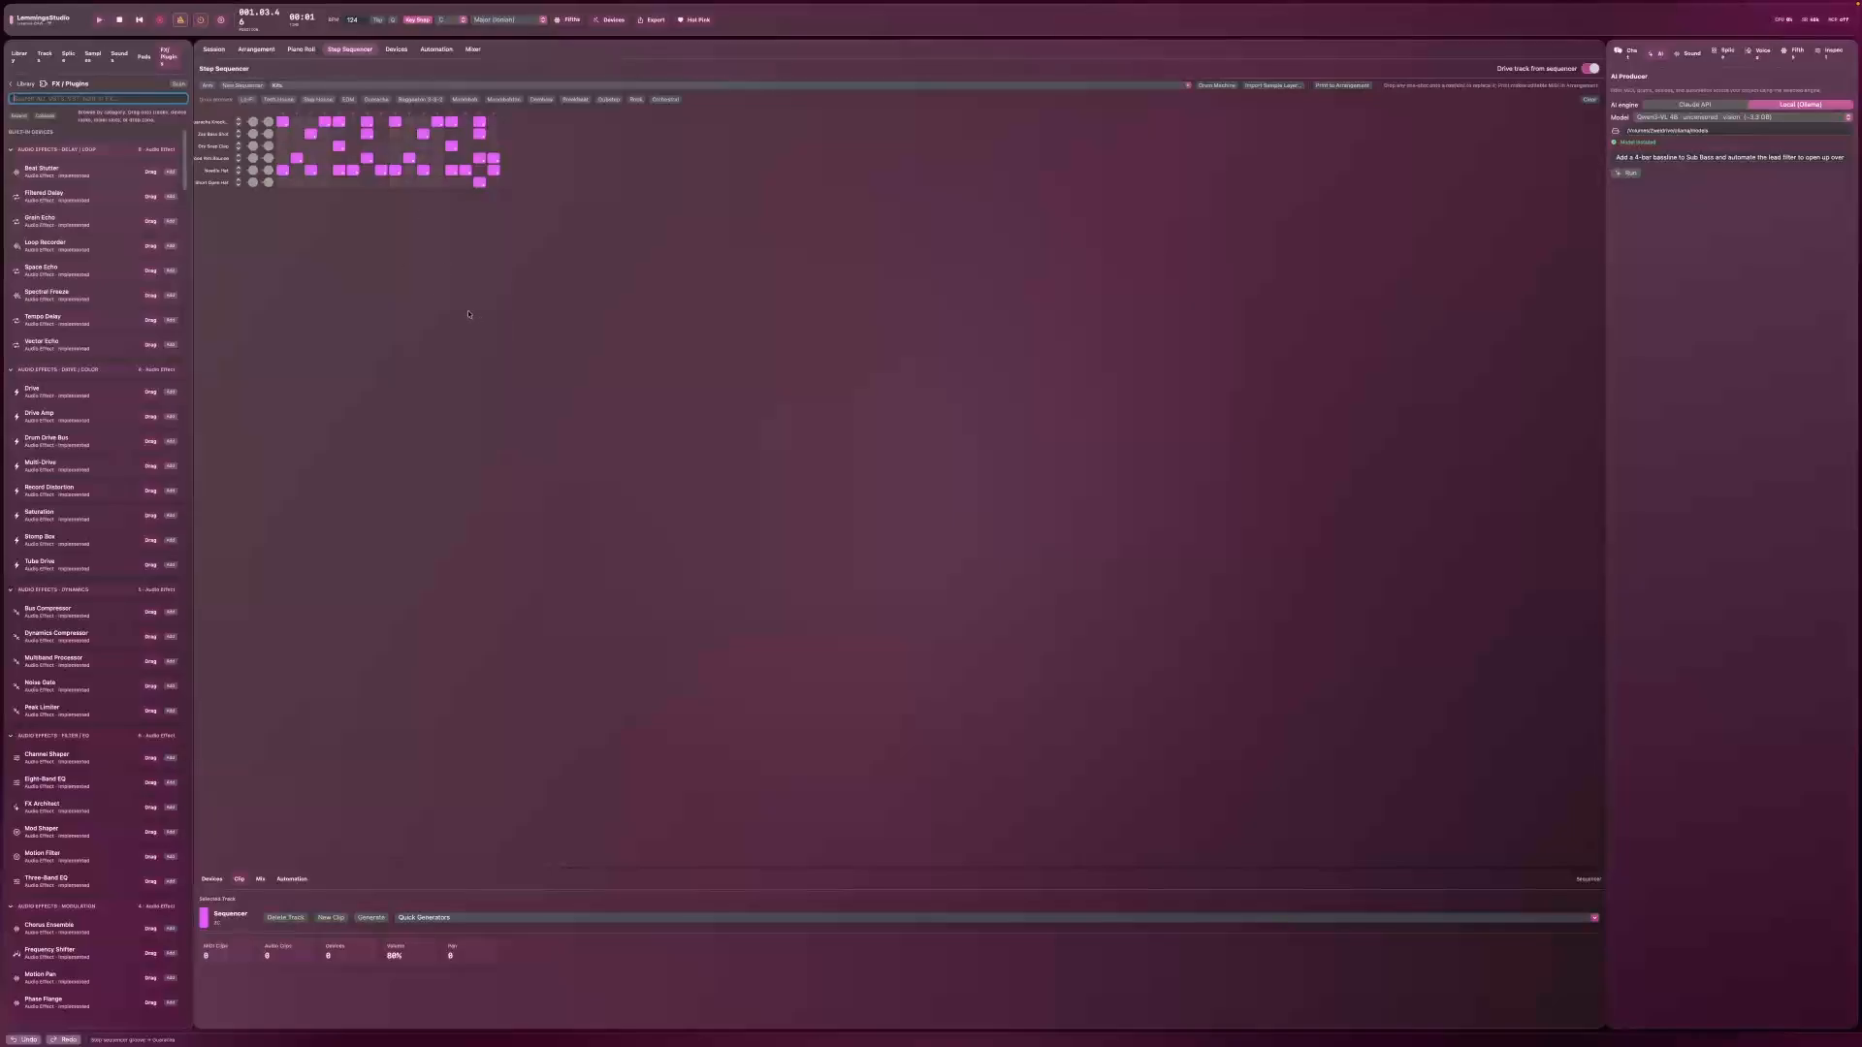
pyautogui.click(280, 100)
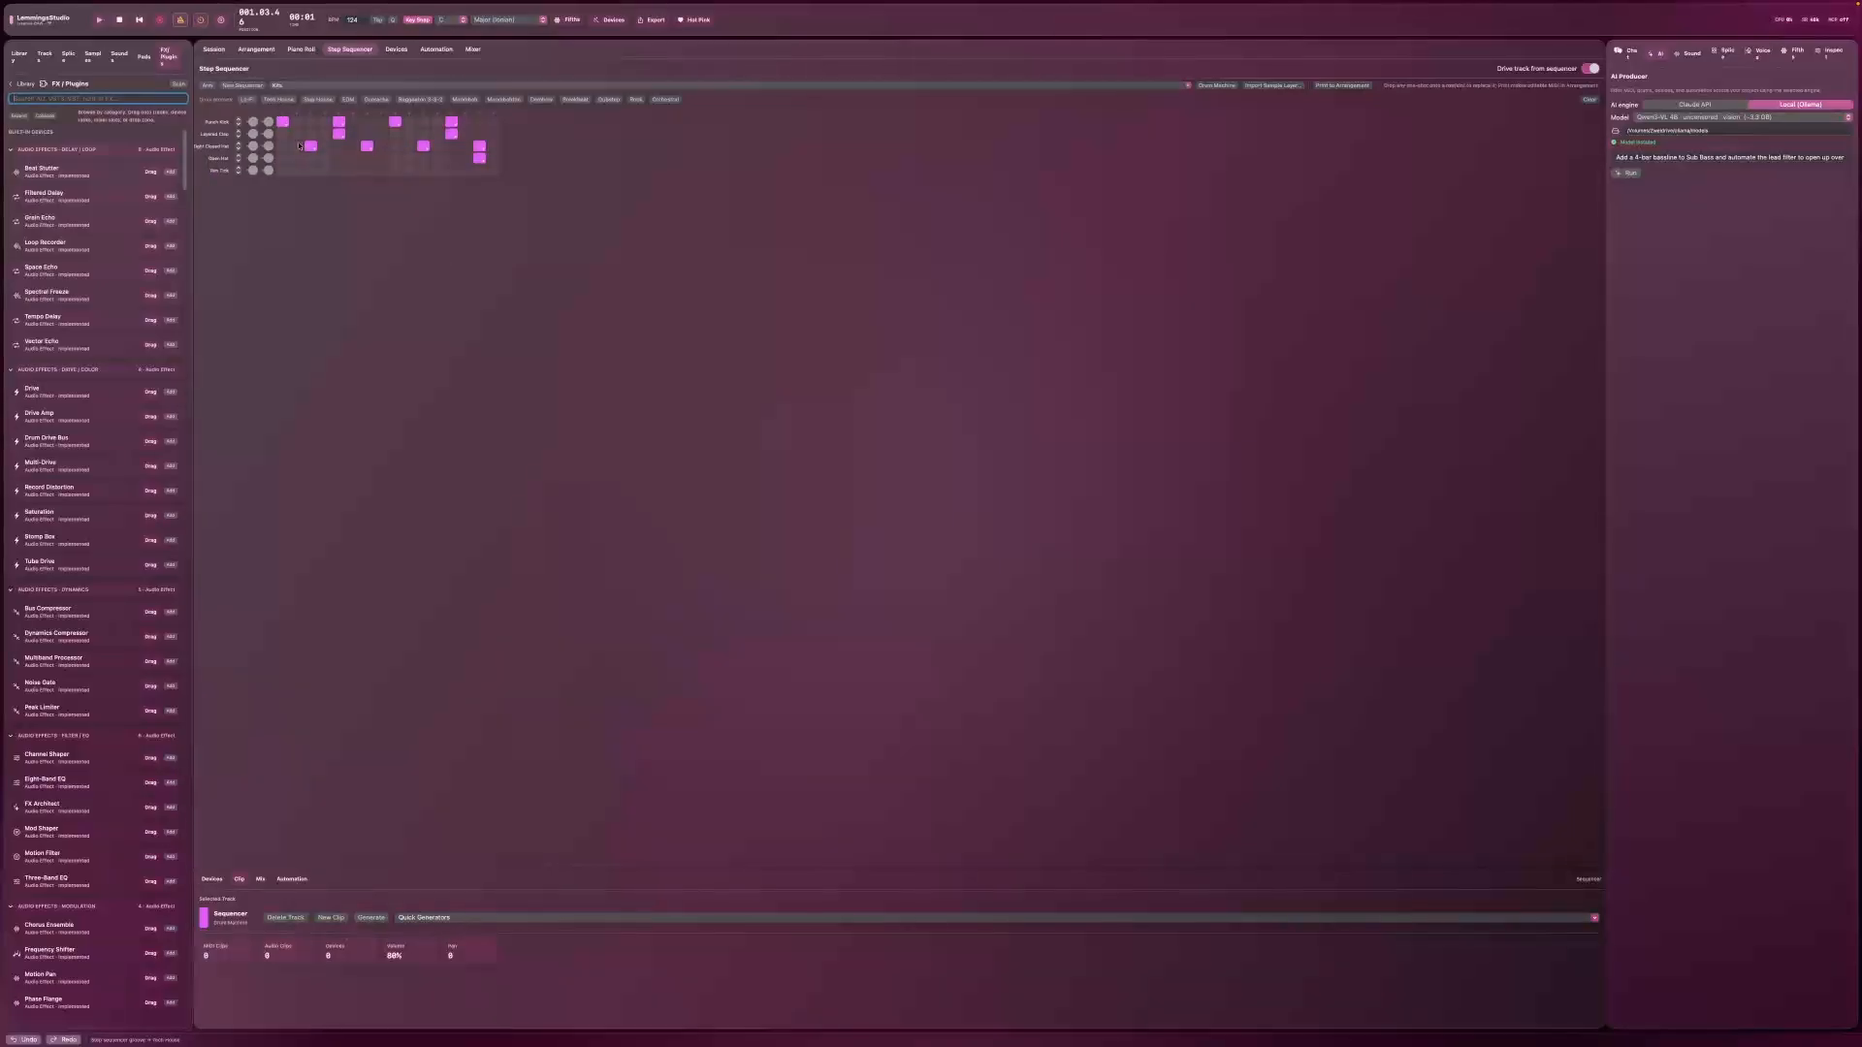
pyautogui.click(478, 160)
# Step: Connect to the Splice MCP sample library and allow sign-in through mcp.splice.com
pyautogui.click(1714, 54)
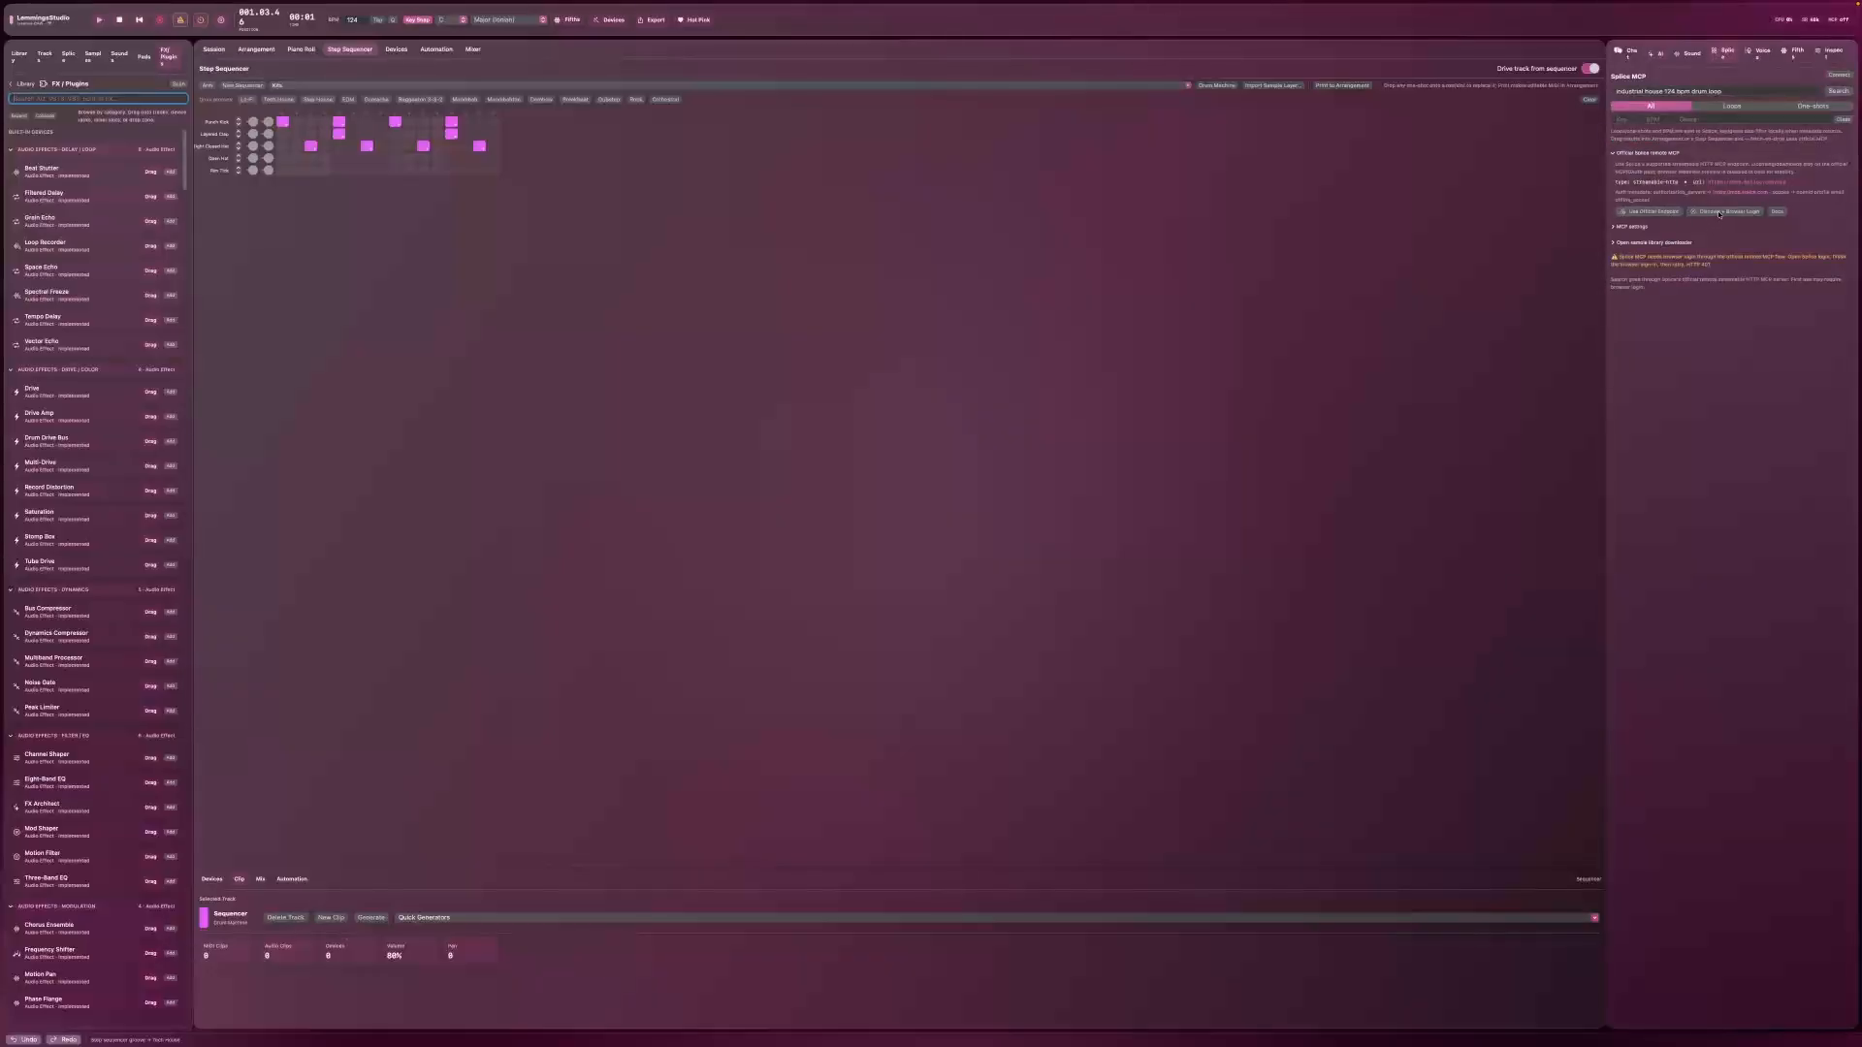
pyautogui.click(1720, 212)
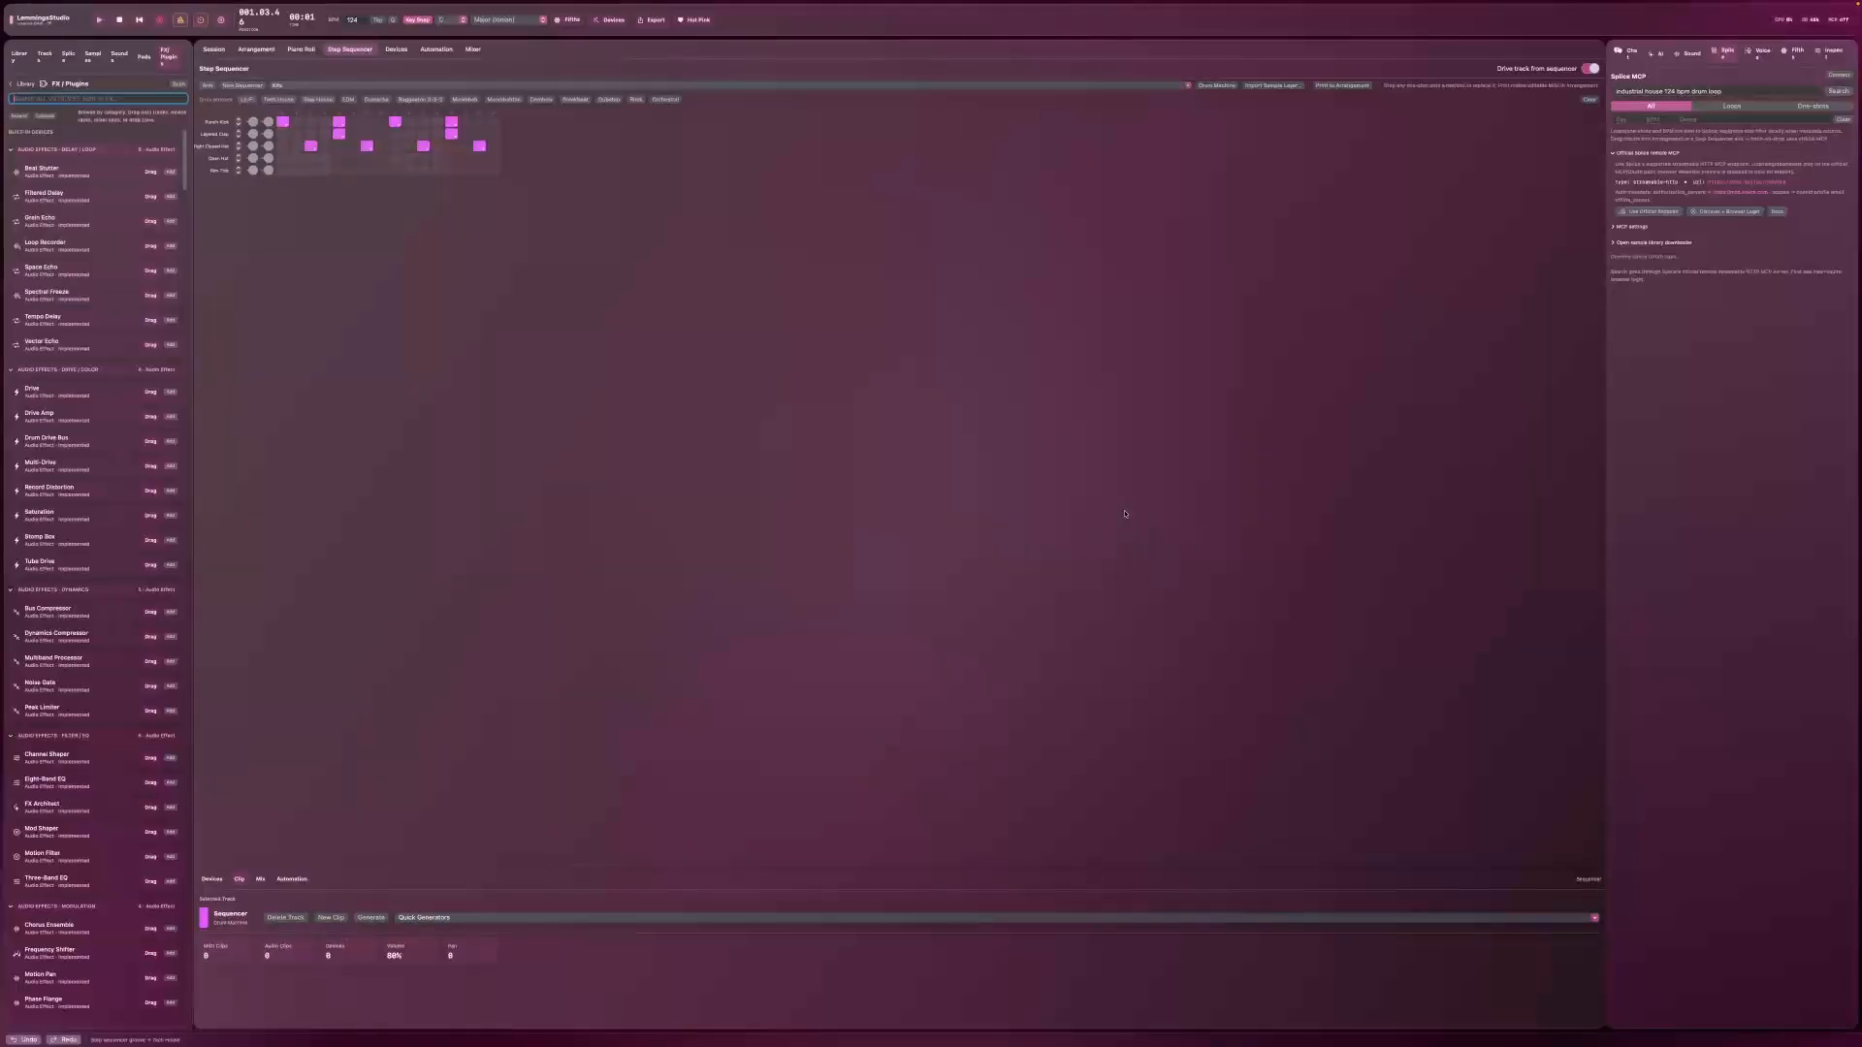
pyautogui.moveTo(1081, 1044)
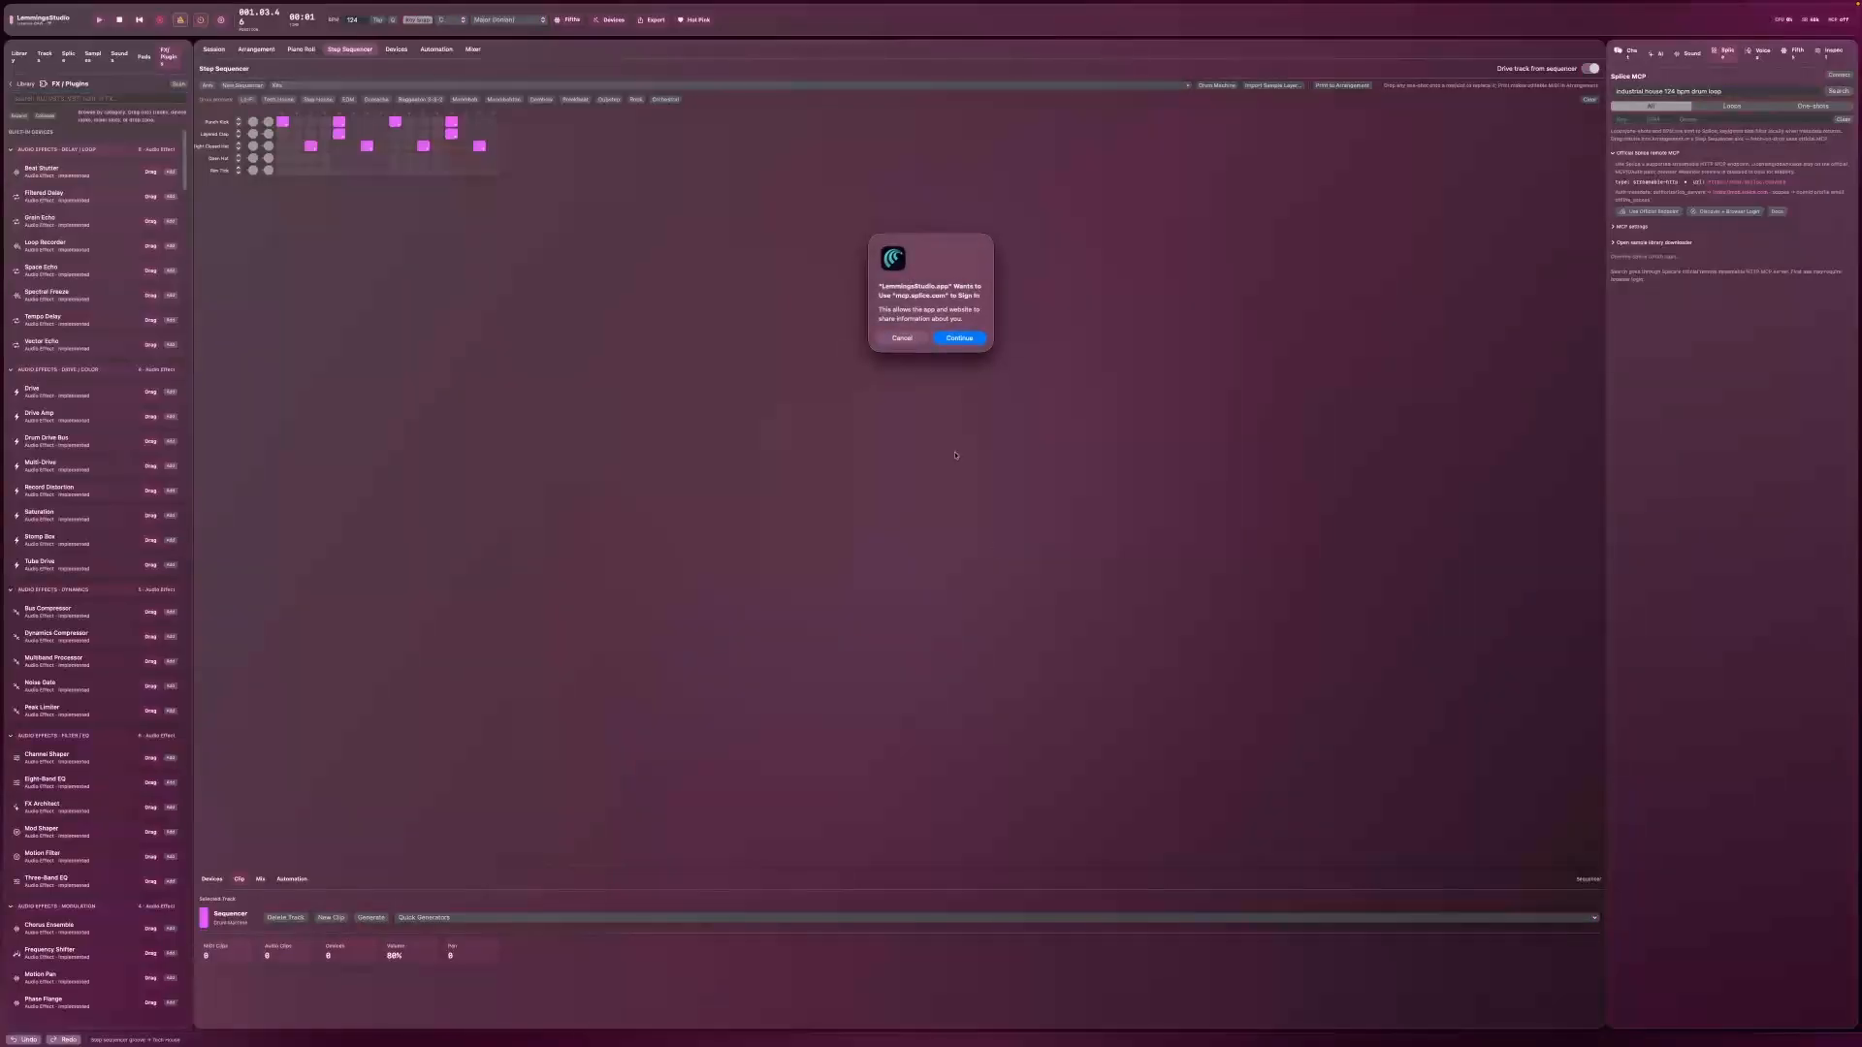
pyautogui.click(958, 340)
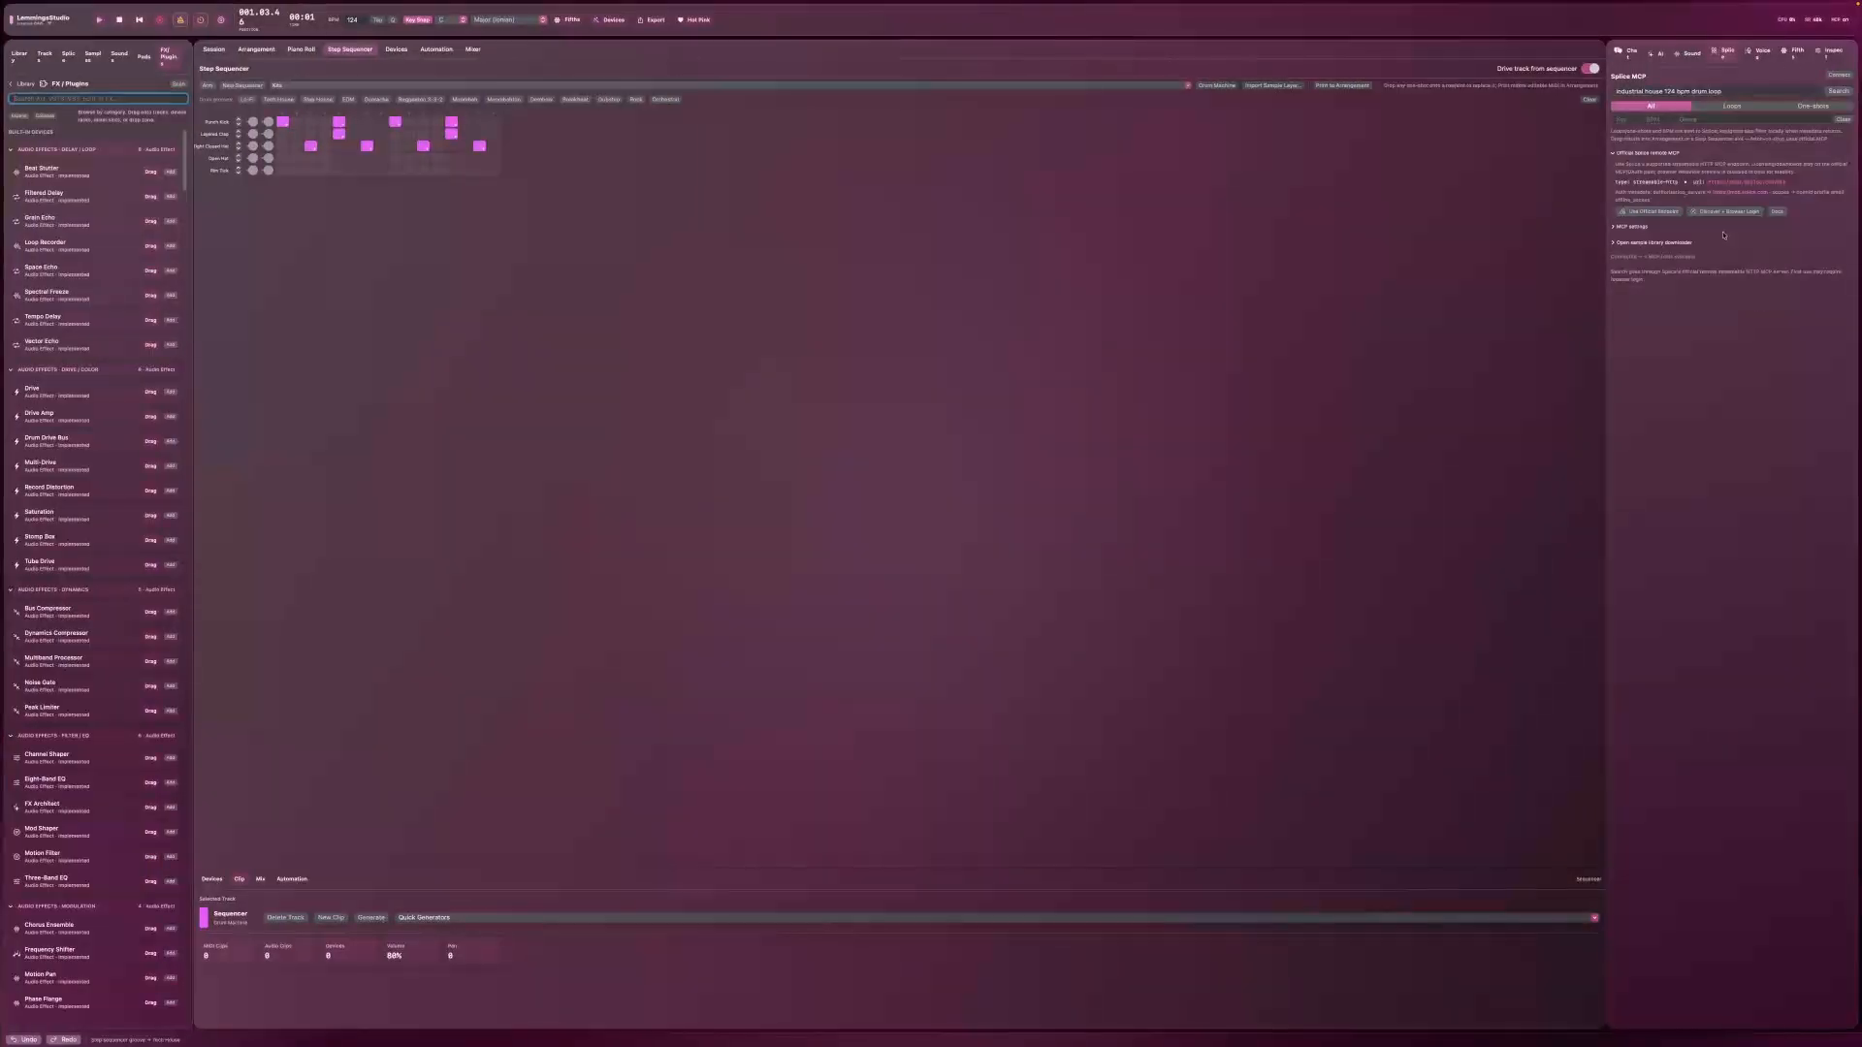
# Step: Search Splice for "house kick" one-shots, preview the fifth result and load it onto the sequencer's kick row
pyautogui.tripleClick(1766, 91)
pyautogui.write('house kick')
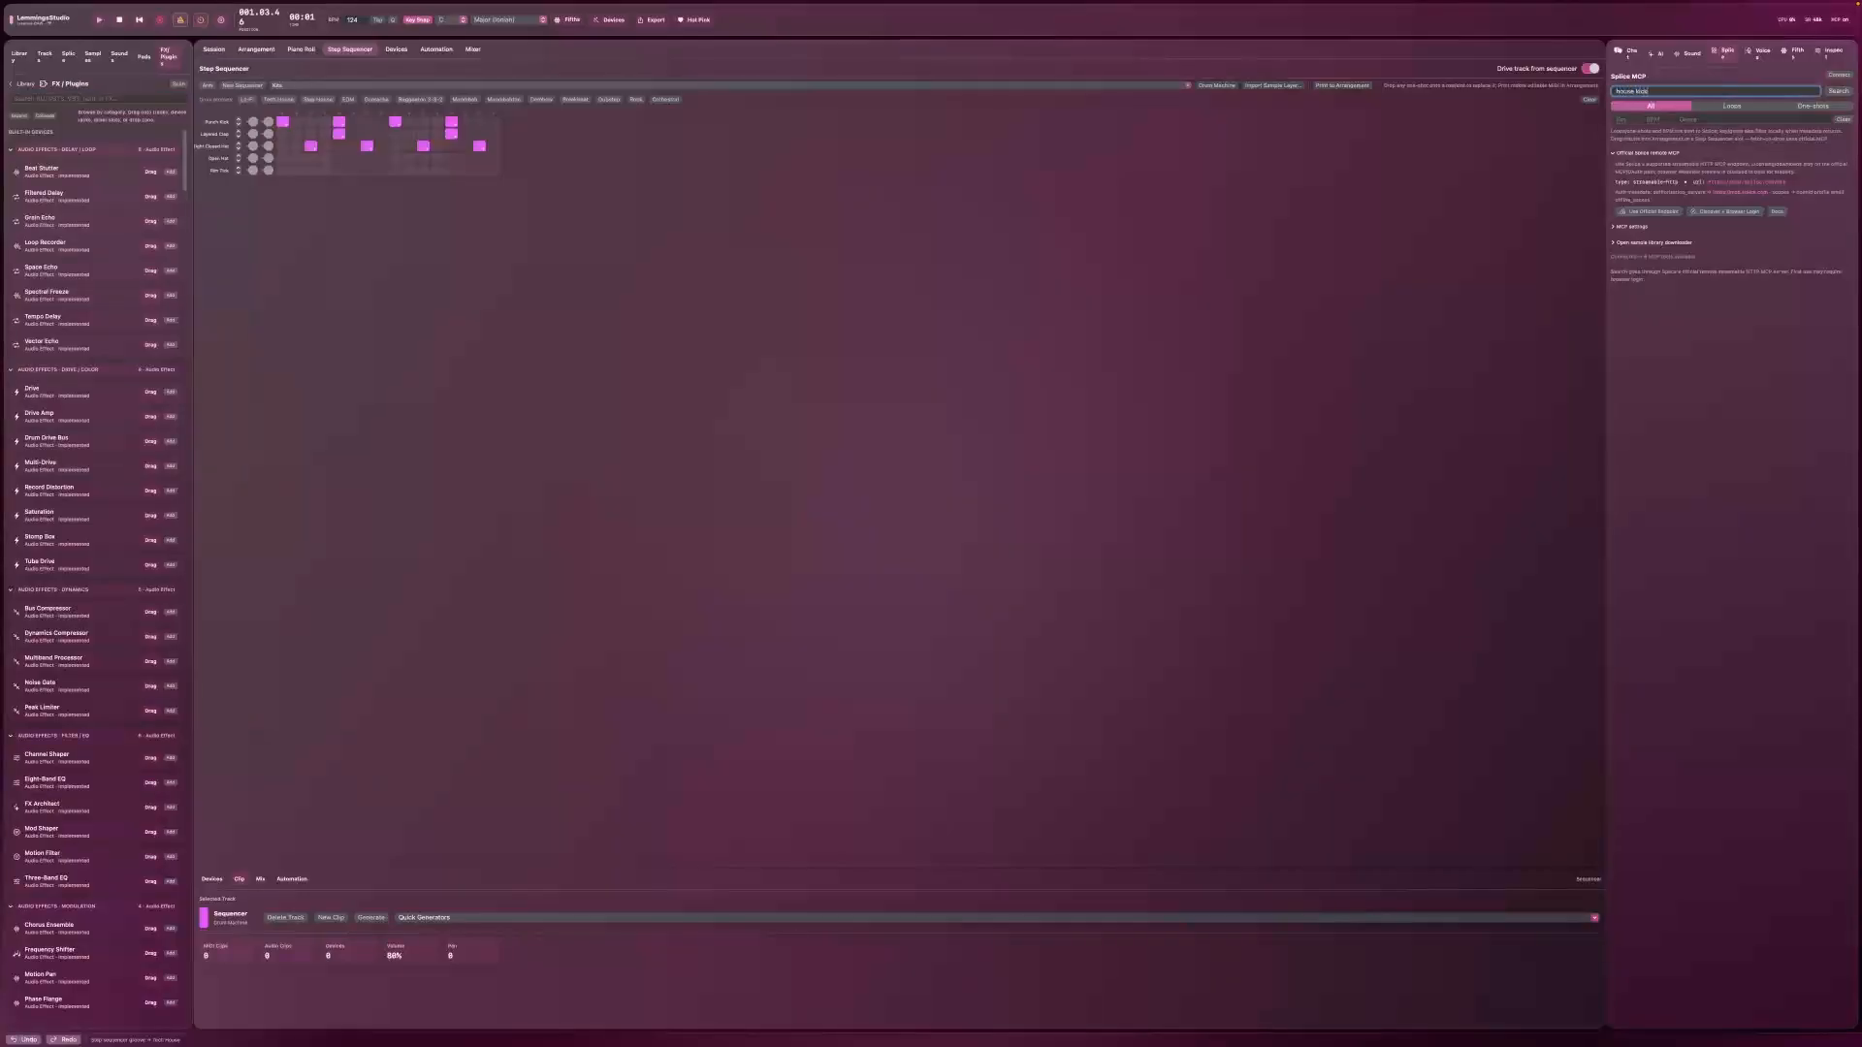
pyautogui.press('Return')
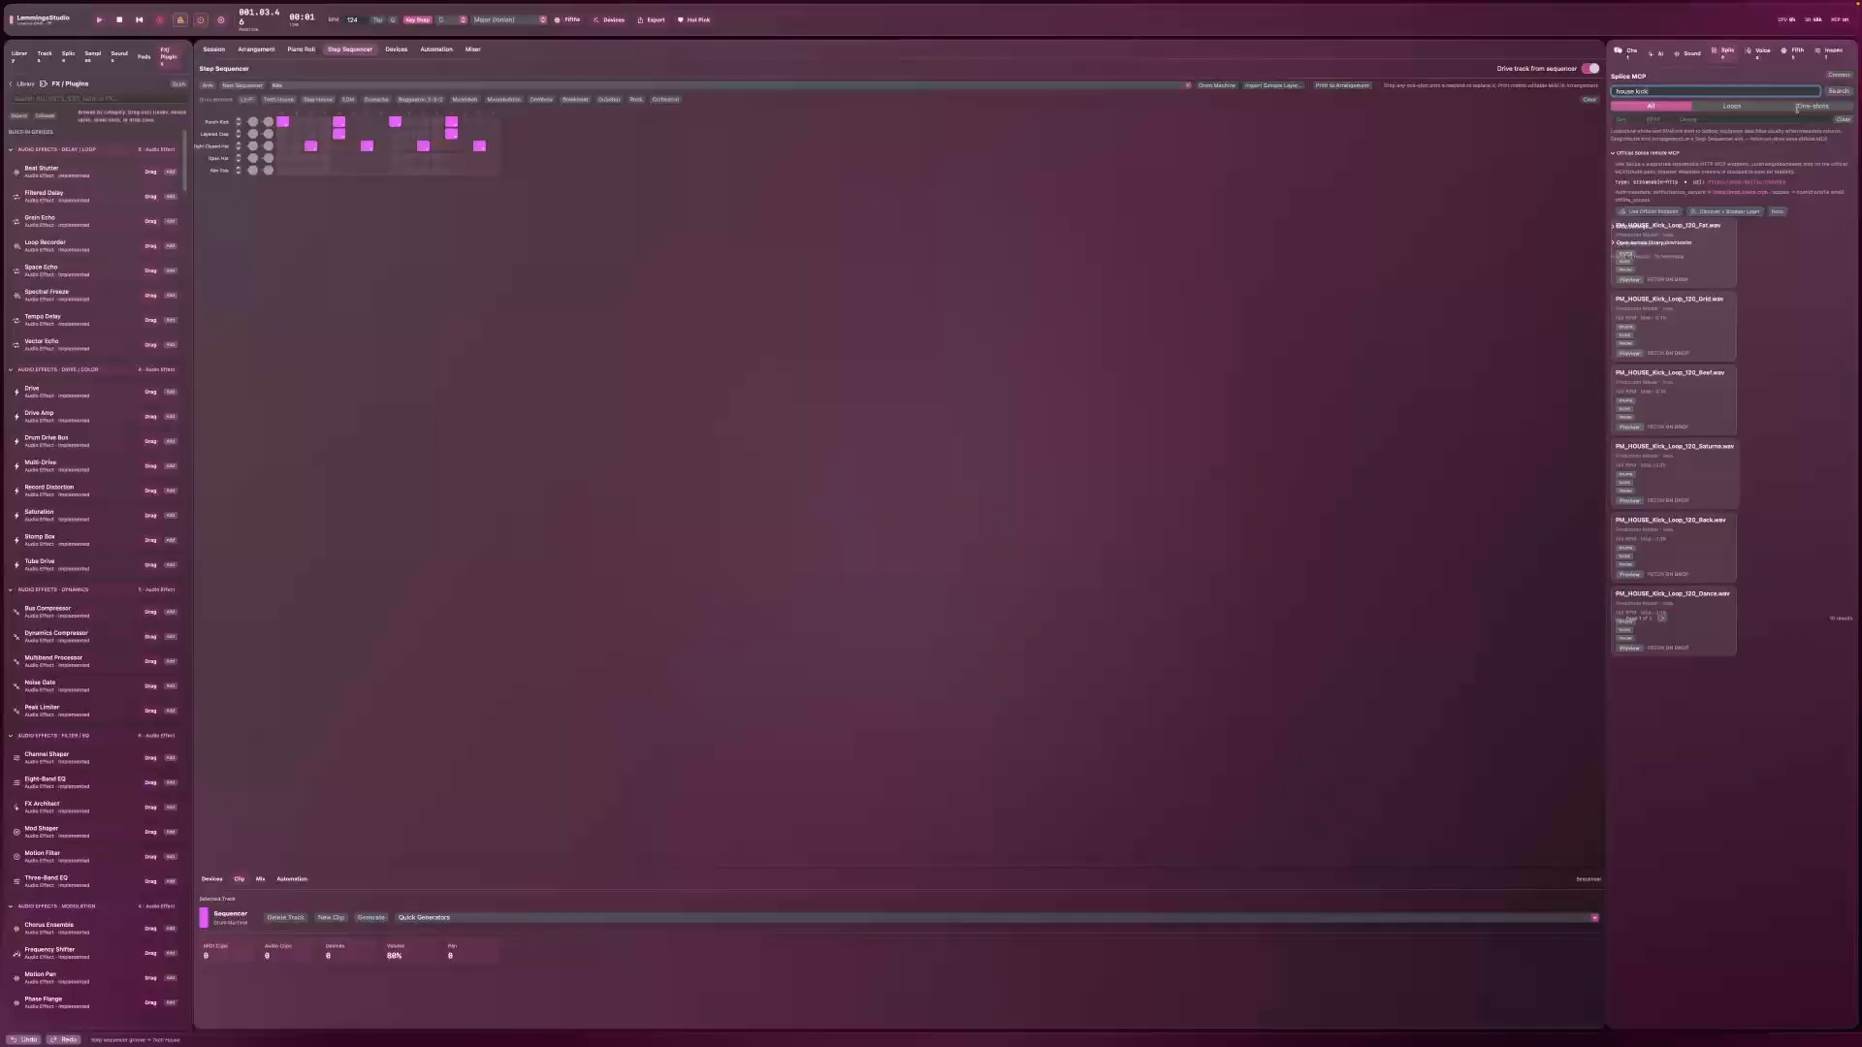
pyautogui.click(1803, 108)
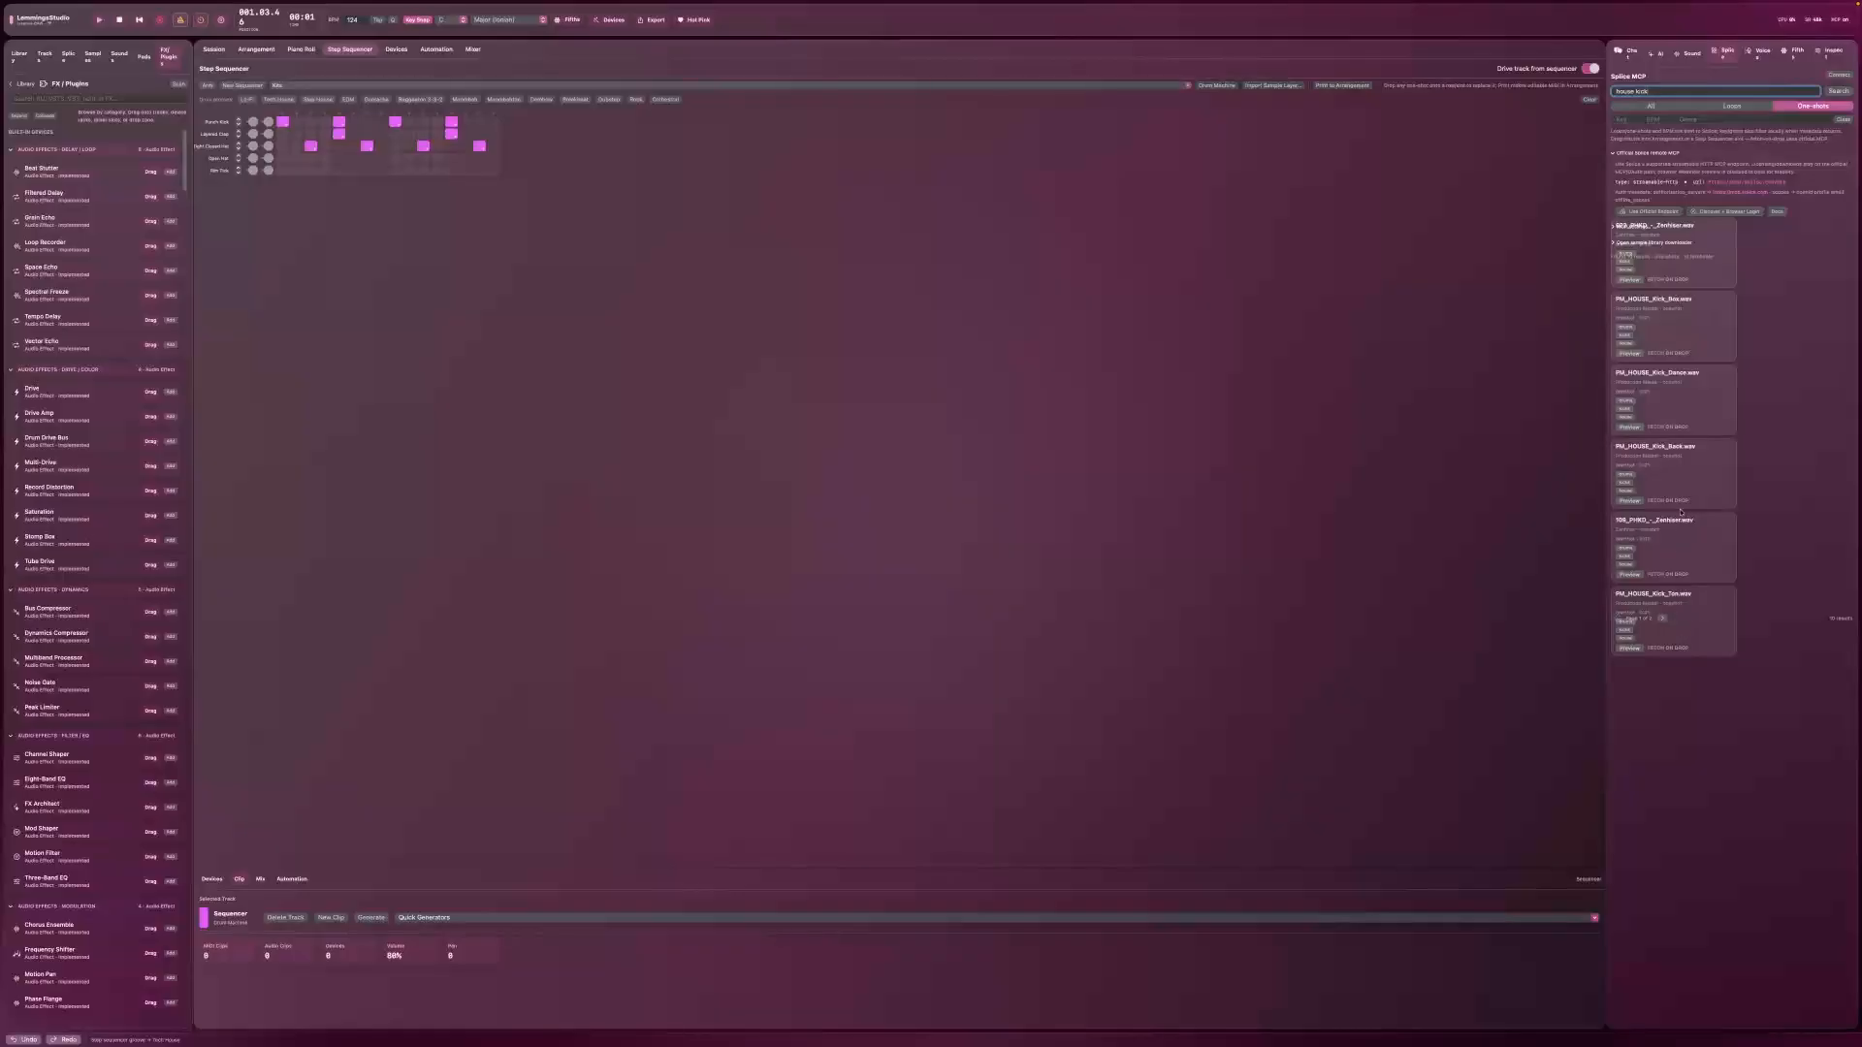
pyautogui.click(1629, 575)
pyautogui.moveTo(1659, 529); pyautogui.dragTo(224, 121)
# Step: Search Splice for "house hat" one-shots and load the last listed hat sample onto the closed hat row
pyautogui.doubleClick(1640, 91)
pyautogui.write('hat')
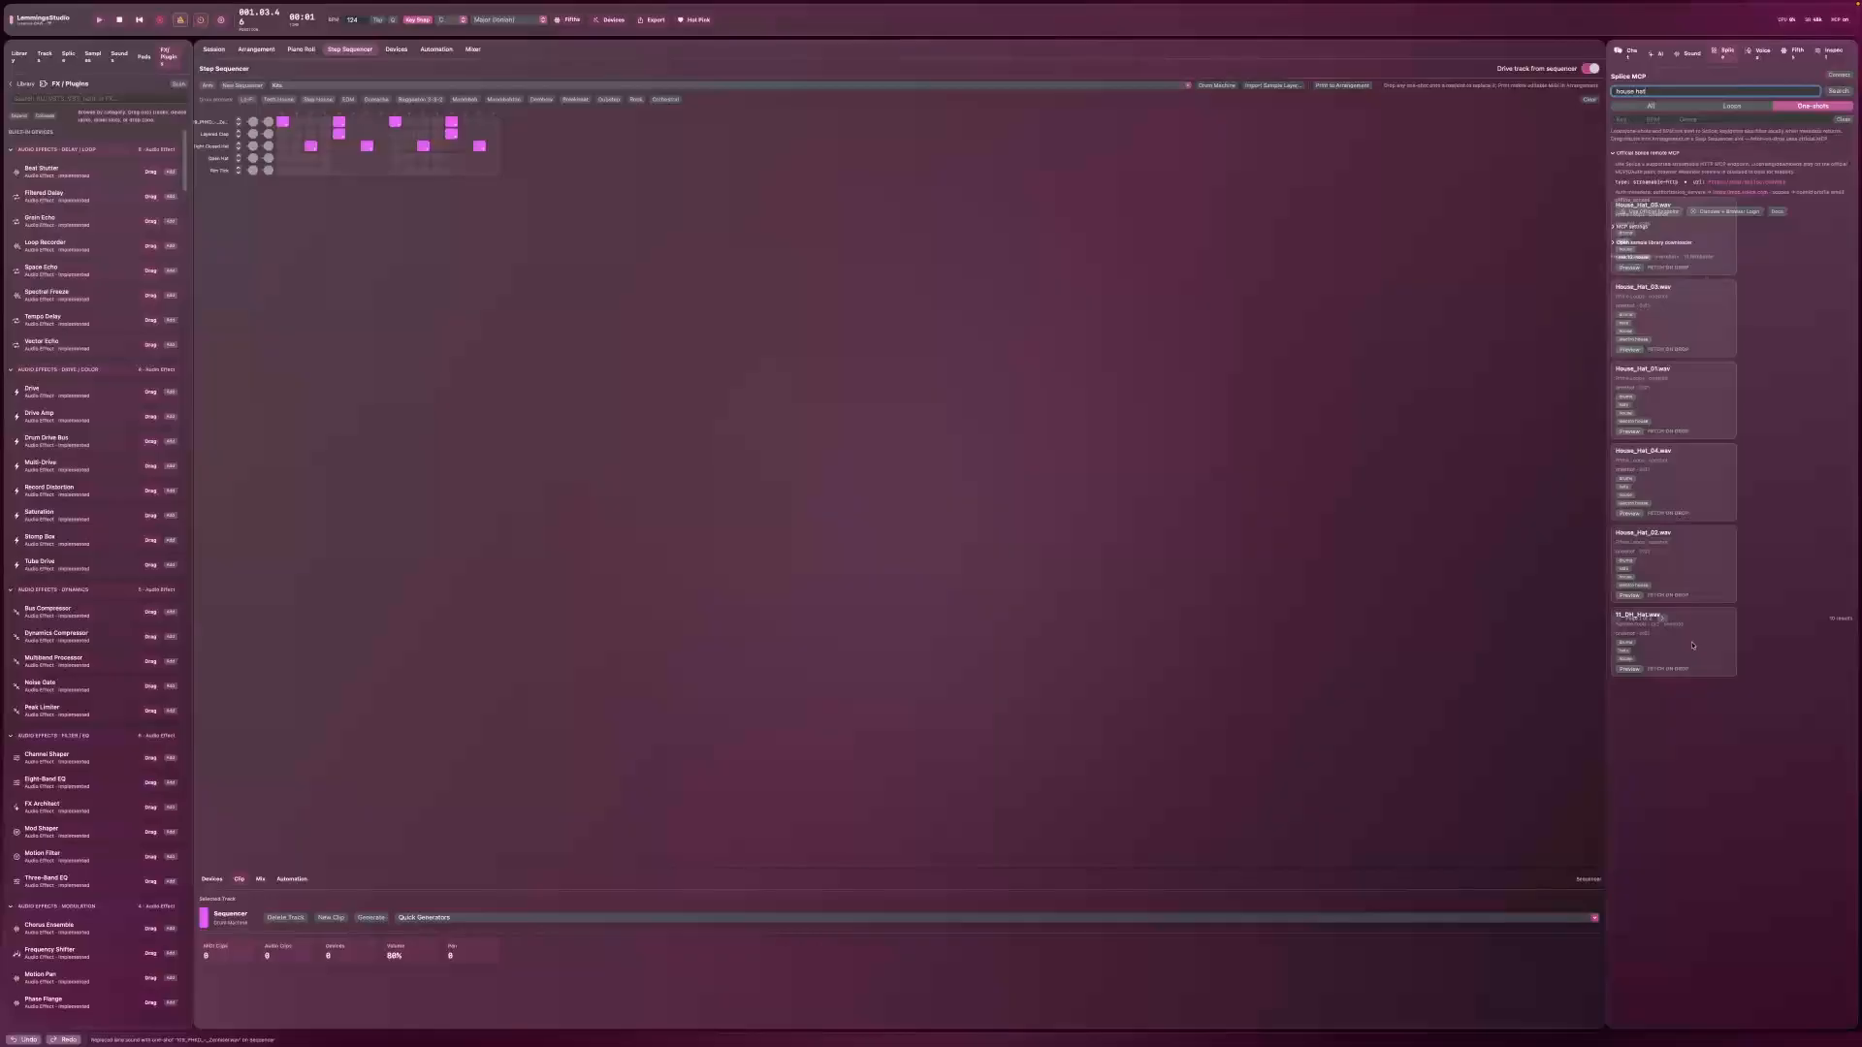
pyautogui.moveTo(1668, 631); pyautogui.dragTo(184, 148)
# Step: Print the sequencer pattern to the arrangement, extend its clip to three bars and play it back
pyautogui.click(1341, 86)
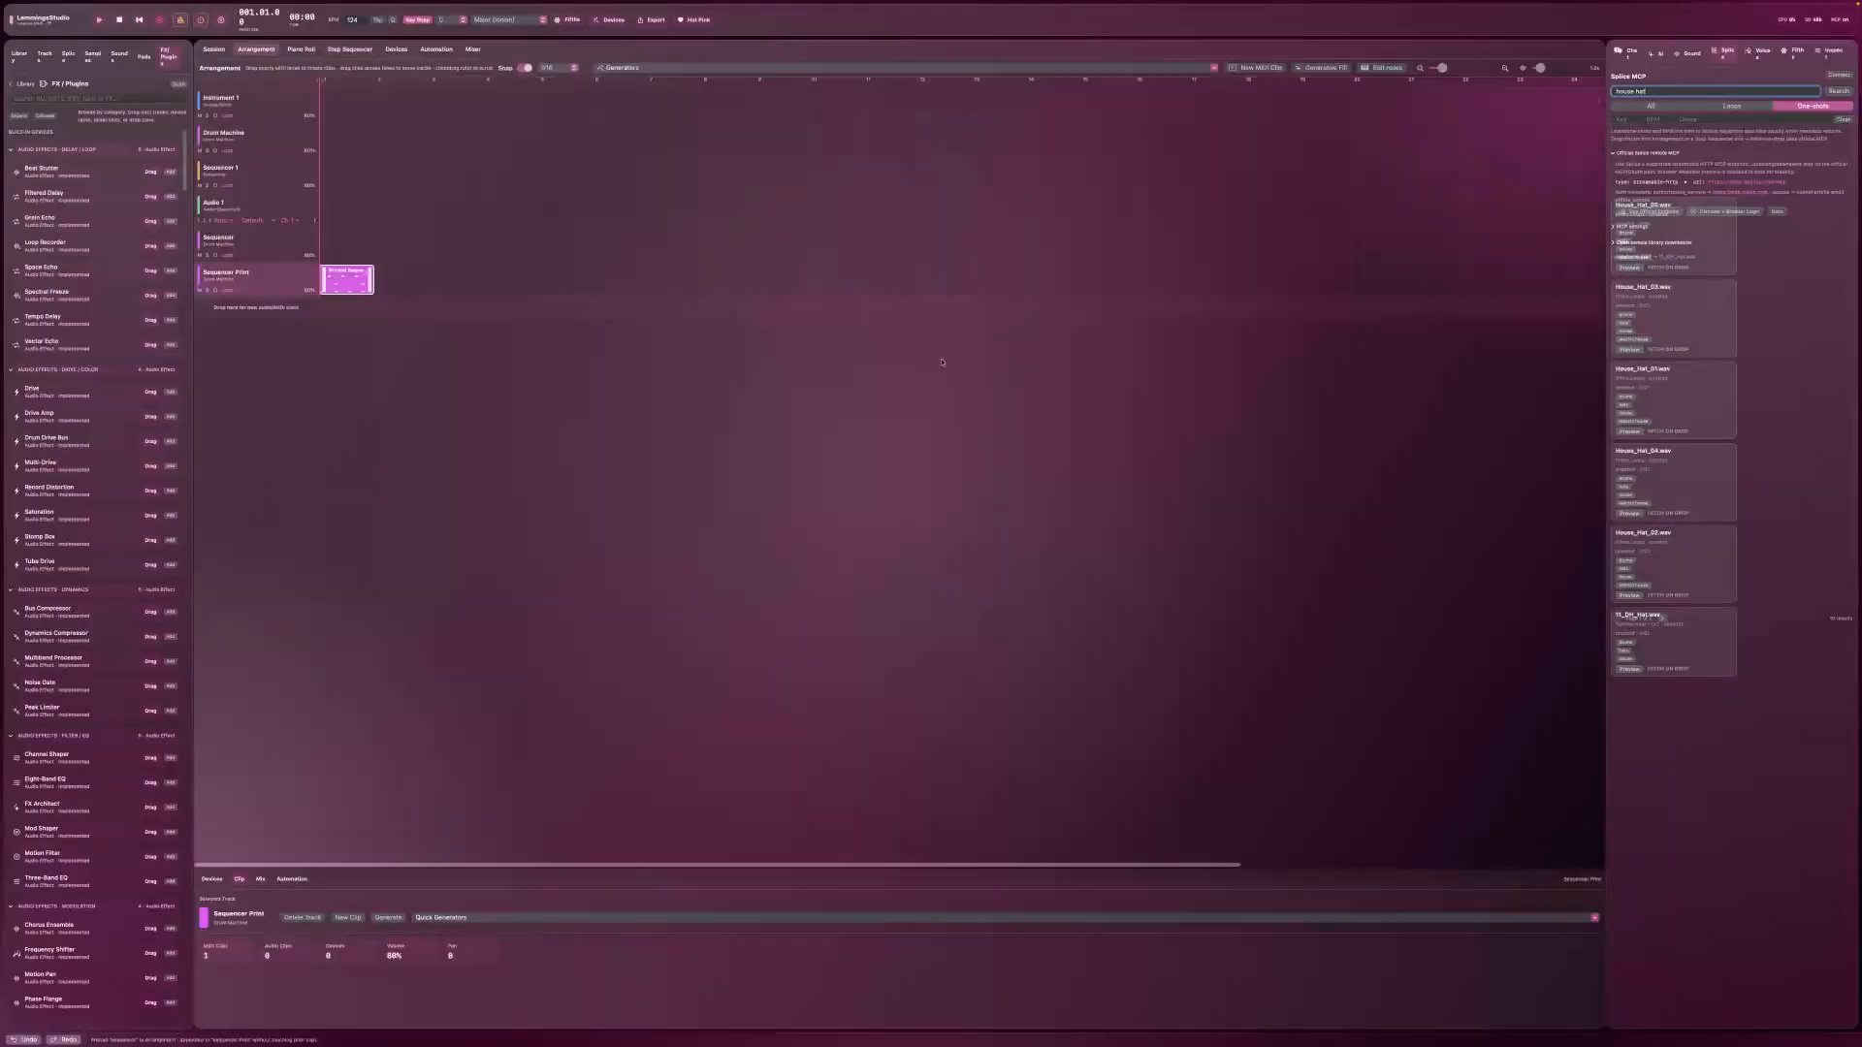
pyautogui.moveTo(377, 281); pyautogui.dragTo(483, 293)
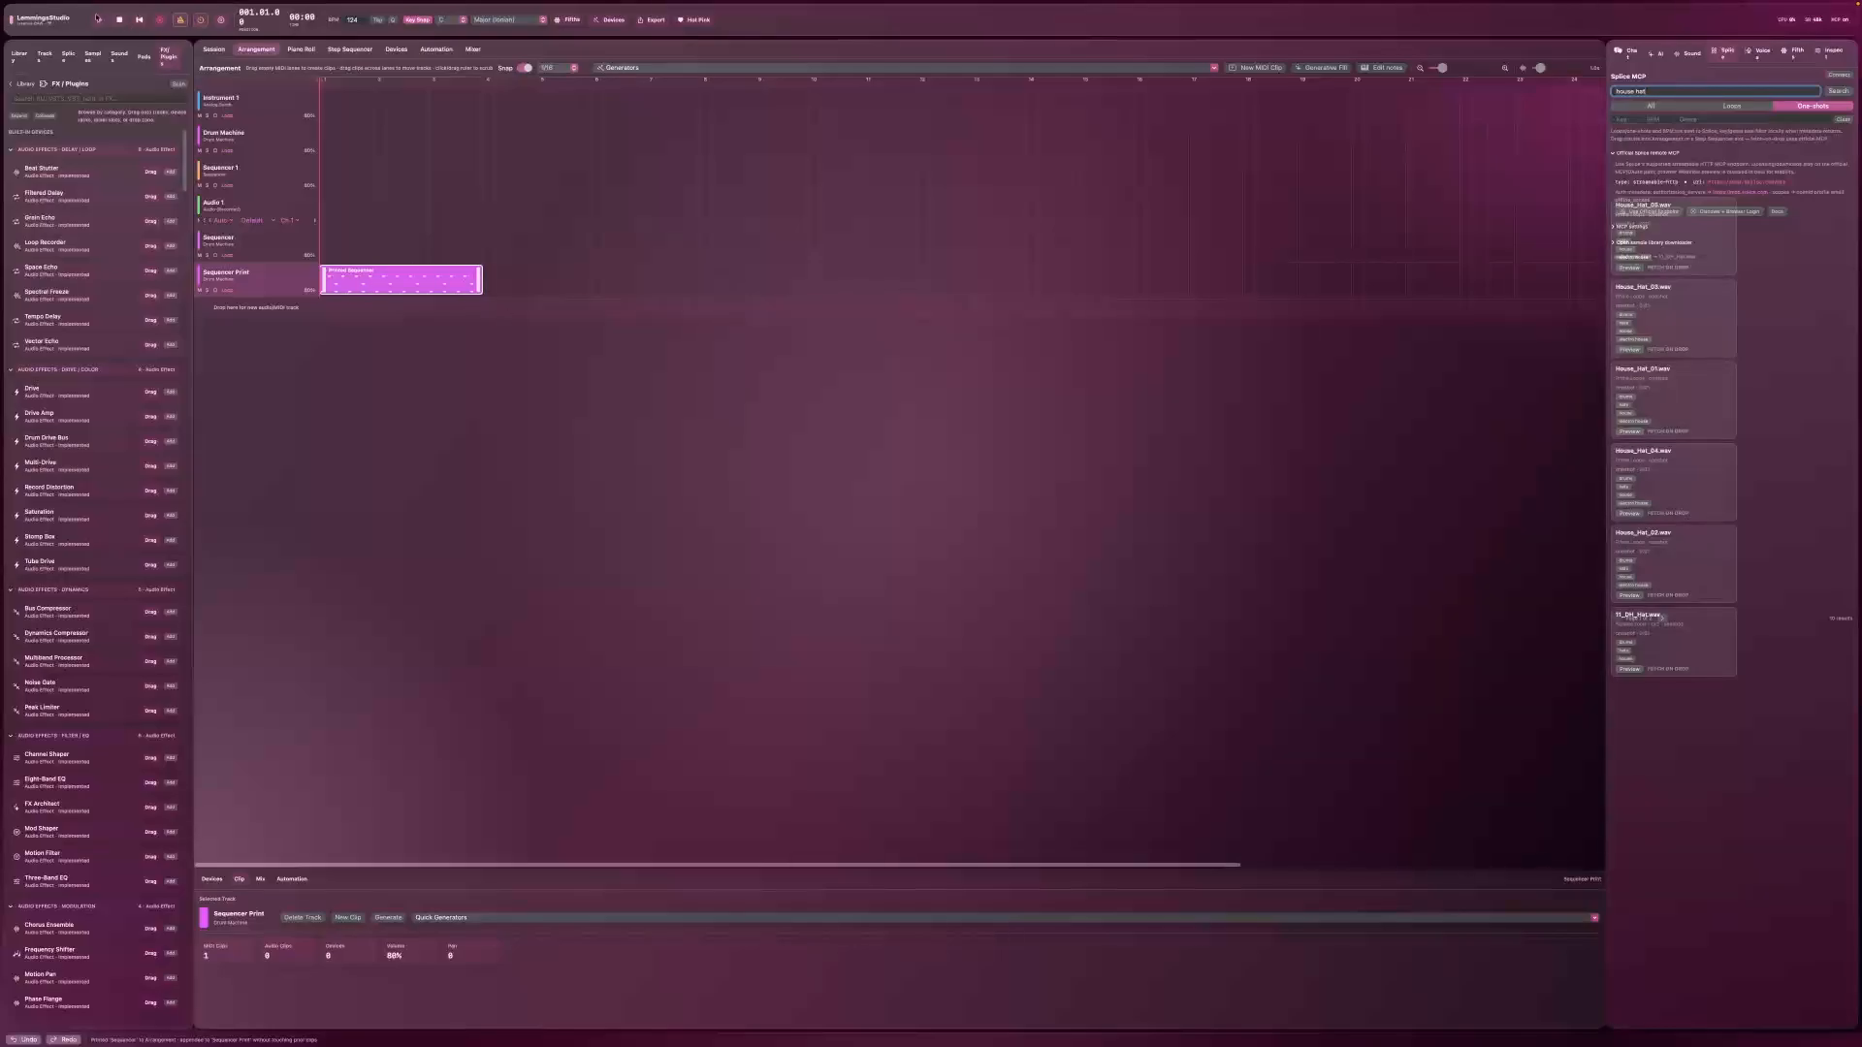
pyautogui.click(99, 20)
pyautogui.click(118, 20)
# Step: Clear the four kick steps in the step sequencer and print the kickless pattern to the arrangement starting at bar 4
pyautogui.click(242, 252)
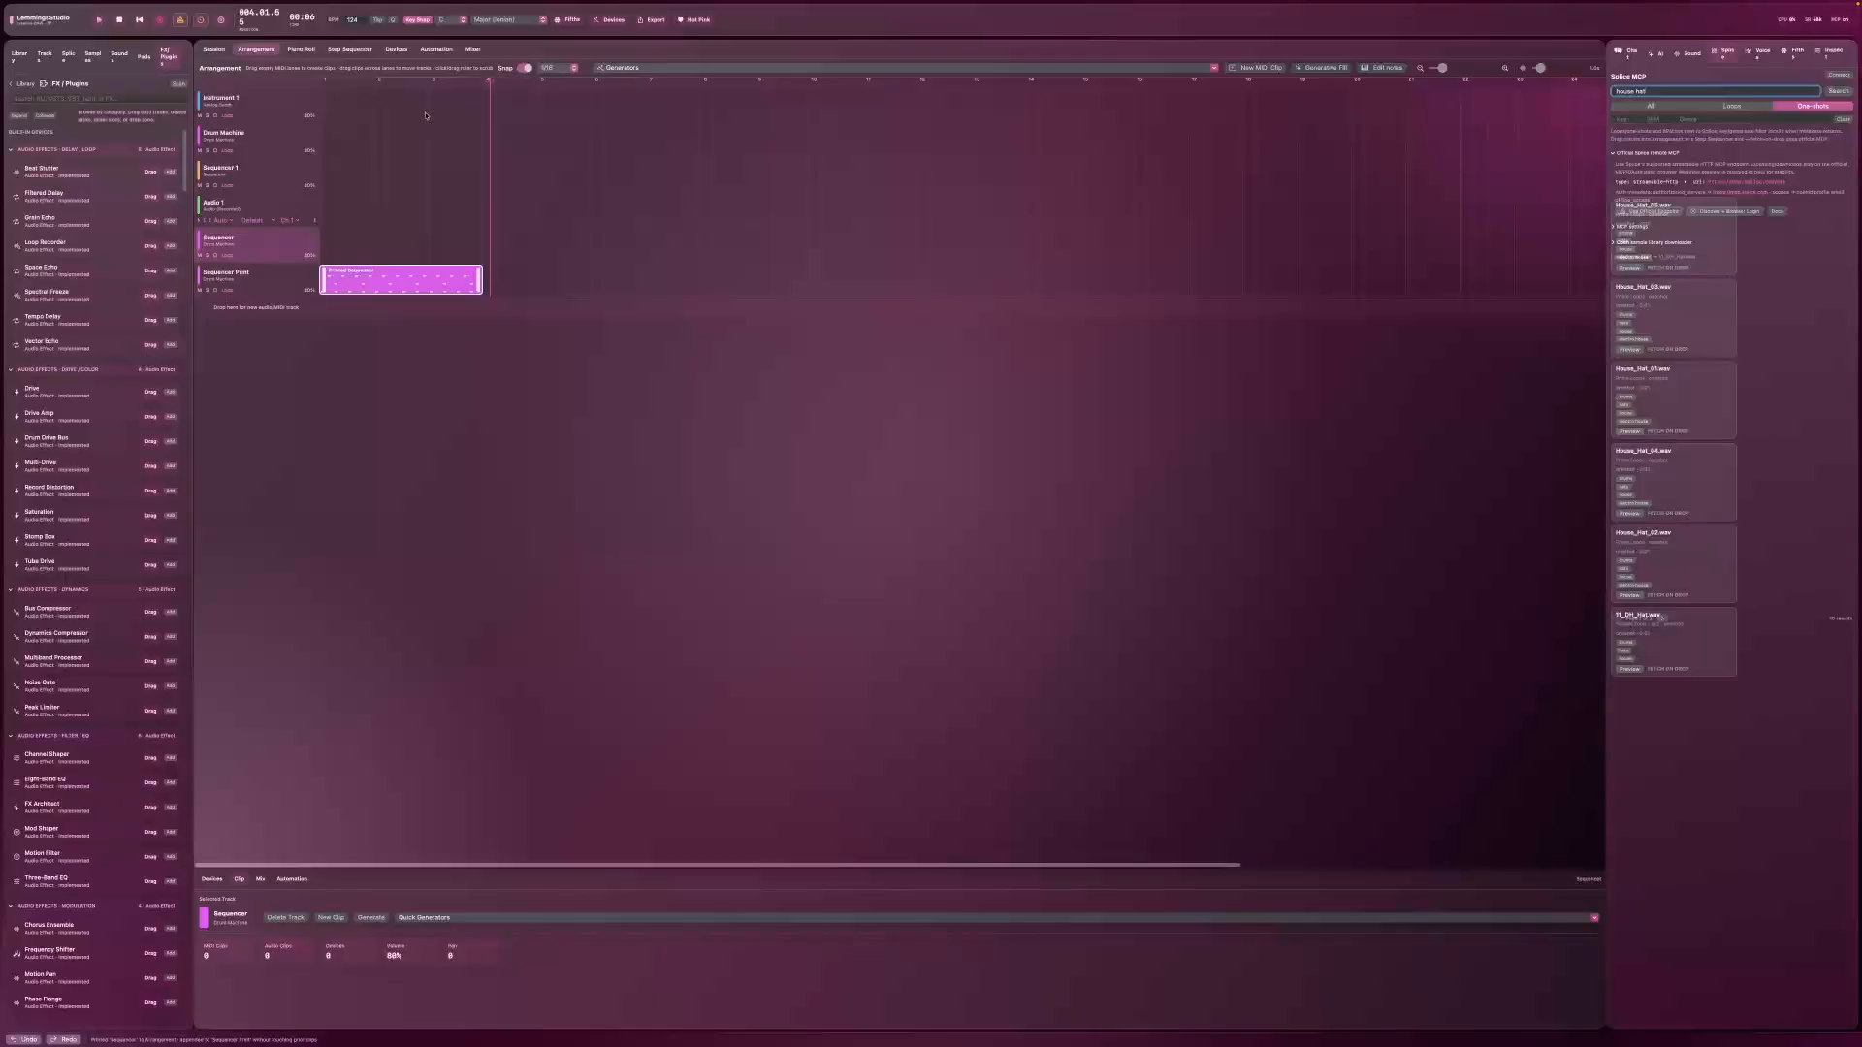
pyautogui.click(481, 83)
pyautogui.click(484, 83)
pyautogui.click(347, 48)
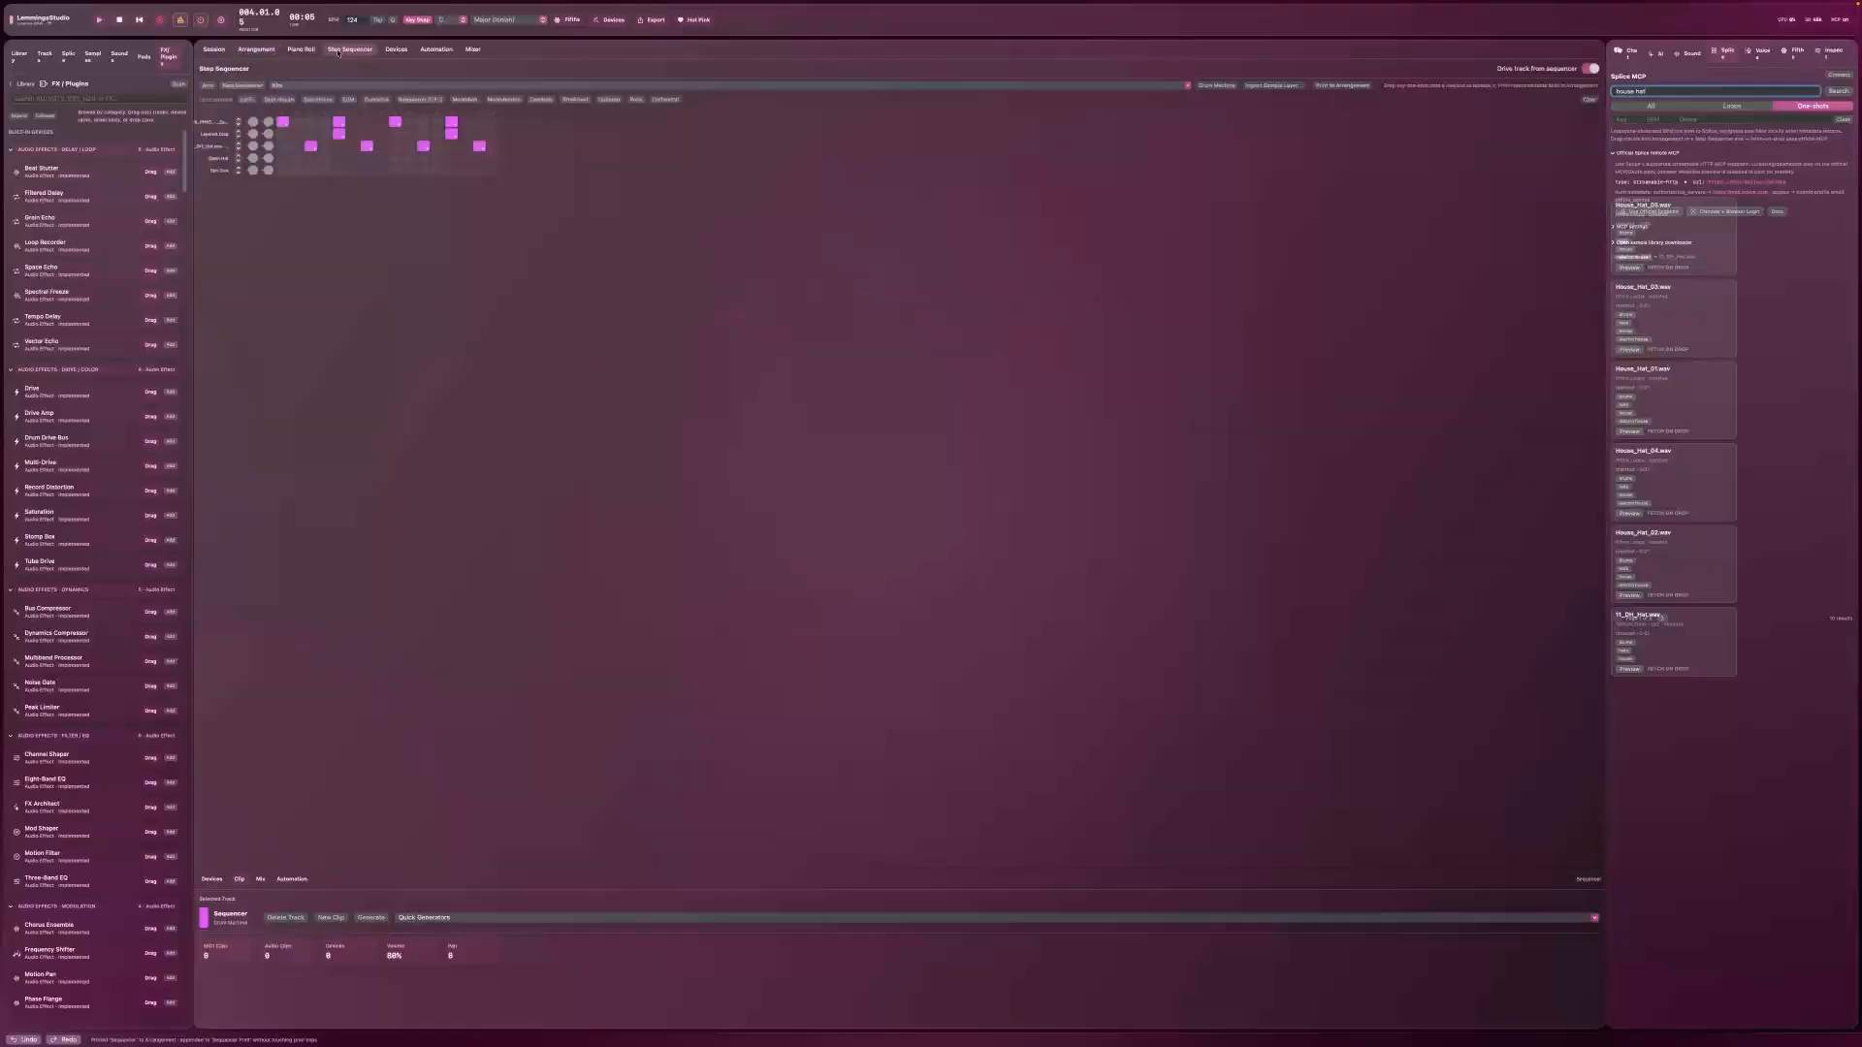
pyautogui.click(282, 122)
pyautogui.click(339, 122)
pyautogui.click(395, 123)
pyautogui.click(451, 122)
pyautogui.click(1323, 85)
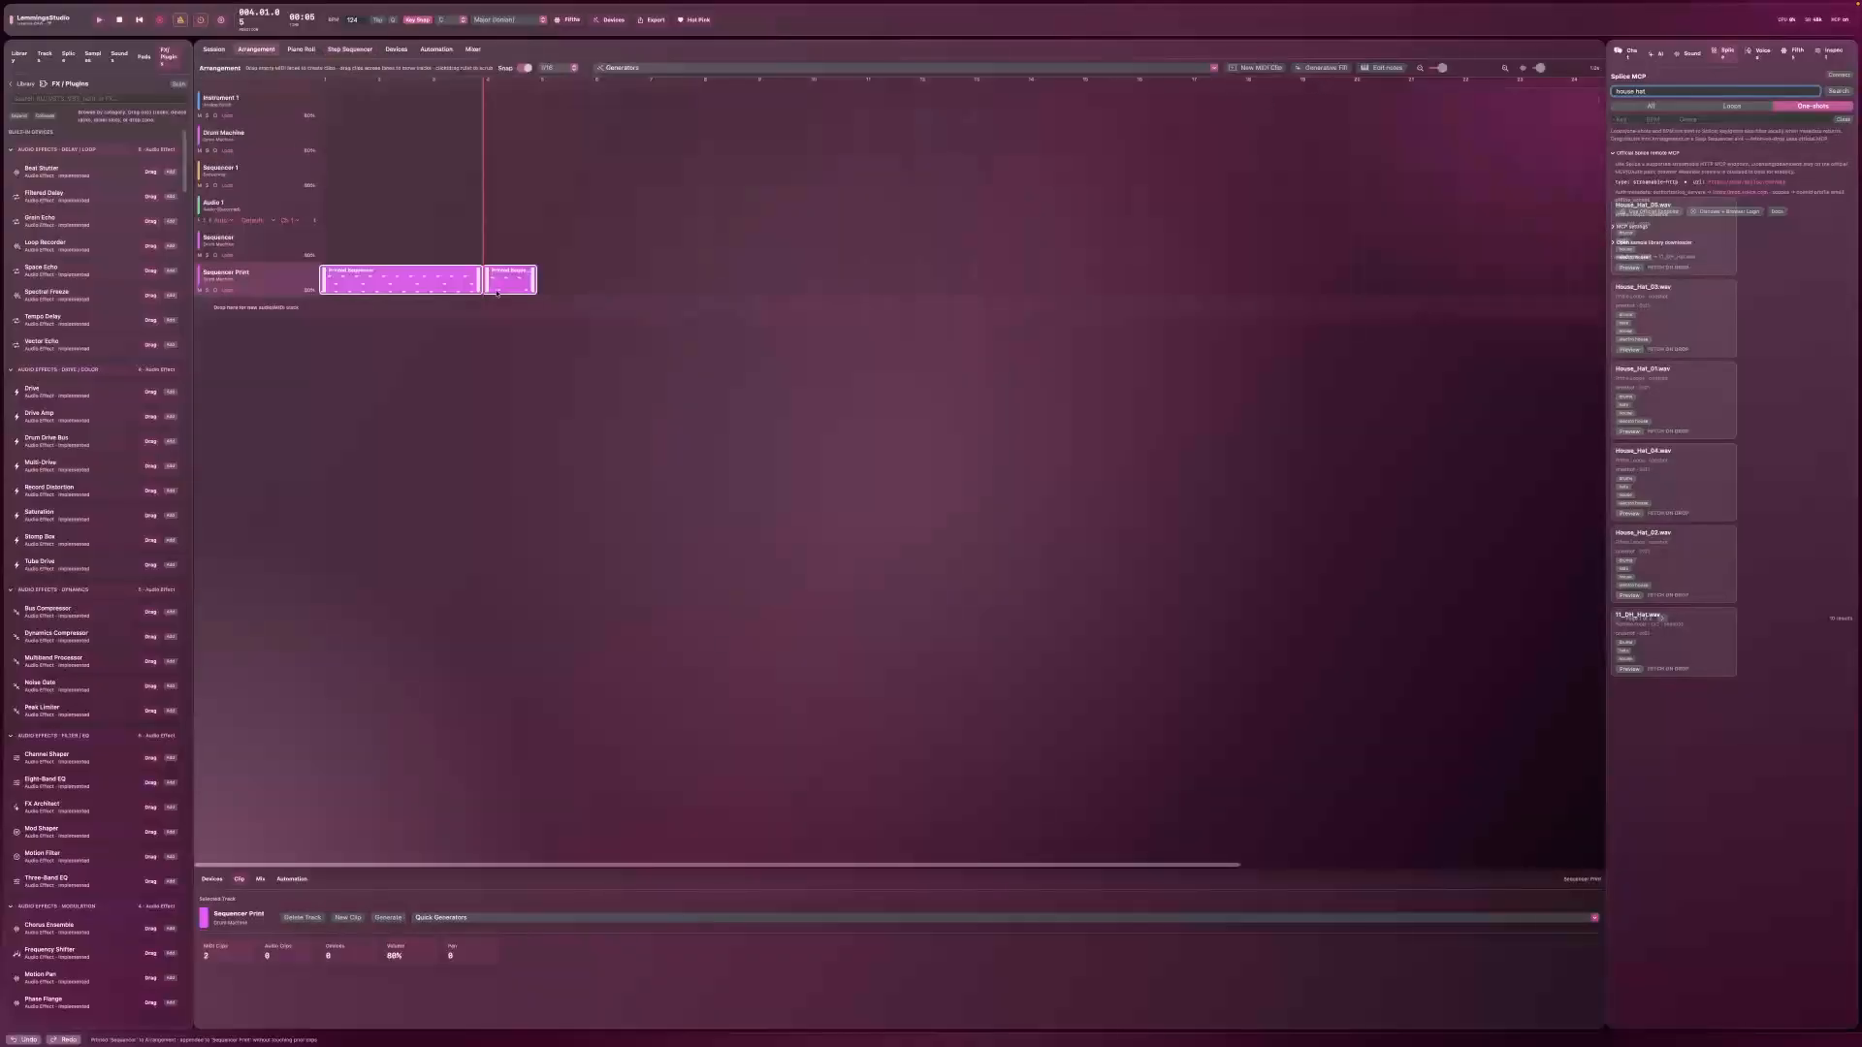
# Step: Move the one-bar clip at bar 4 from the Sequencer Print track to the Sequencer track and play the arrangement from the start
pyautogui.moveTo(511, 285); pyautogui.dragTo(501, 249)
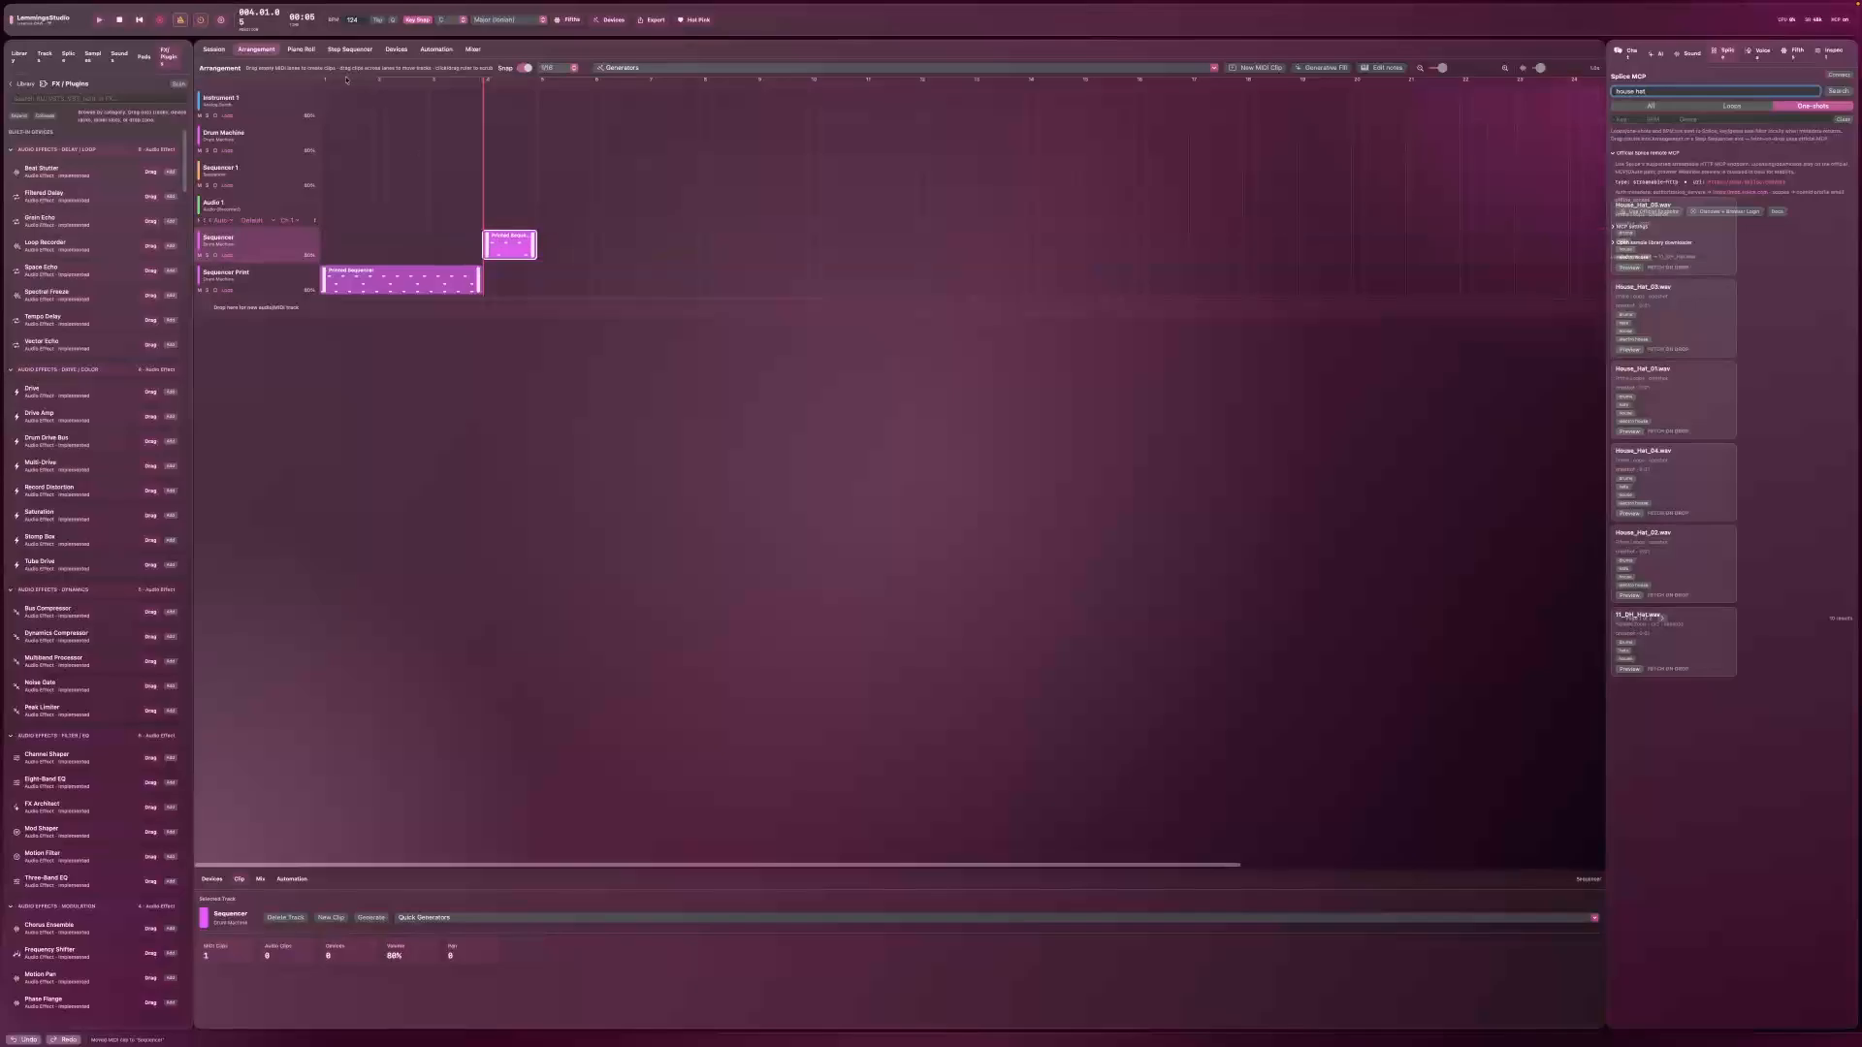
pyautogui.click(140, 20)
pyautogui.click(101, 21)
pyautogui.click(137, 19)
# Step: Rename the Instrument 1 track as Bassline
pyautogui.click(243, 100)
pyautogui.rightClick(244, 102)
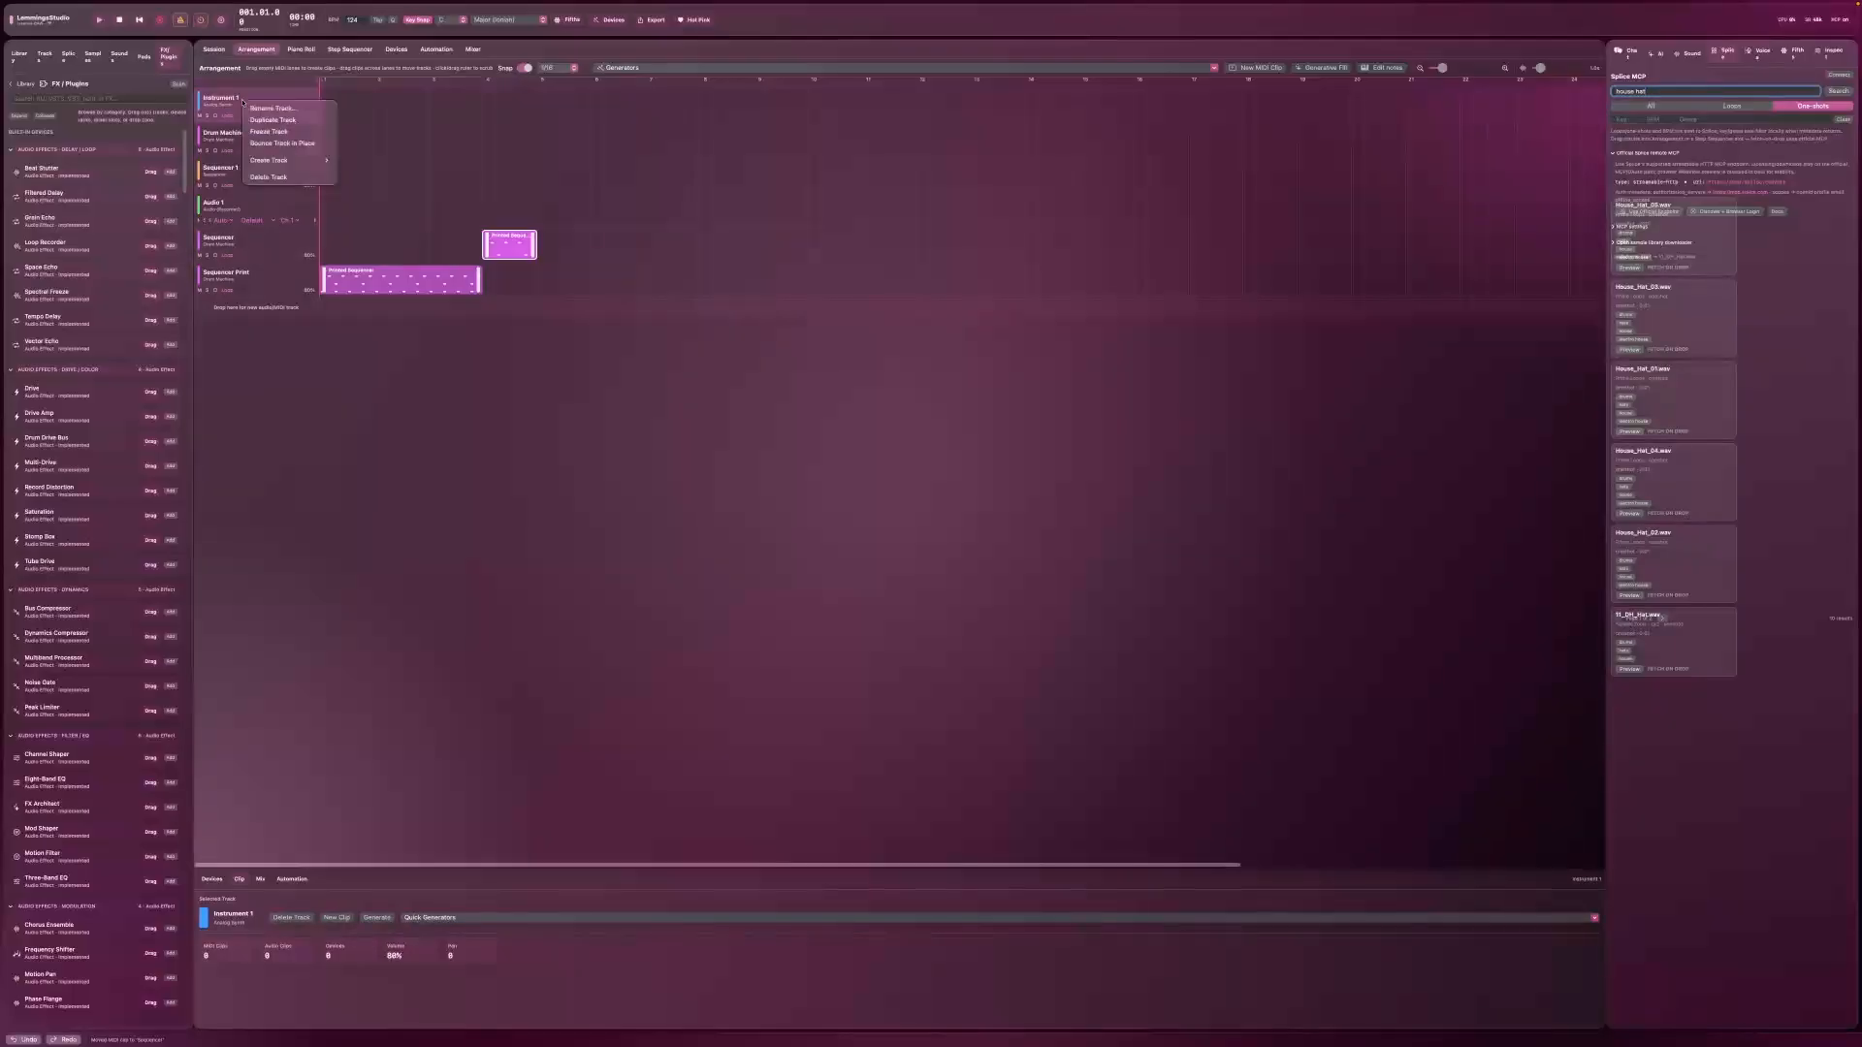
pyautogui.click(260, 109)
pyautogui.write('Bassline')
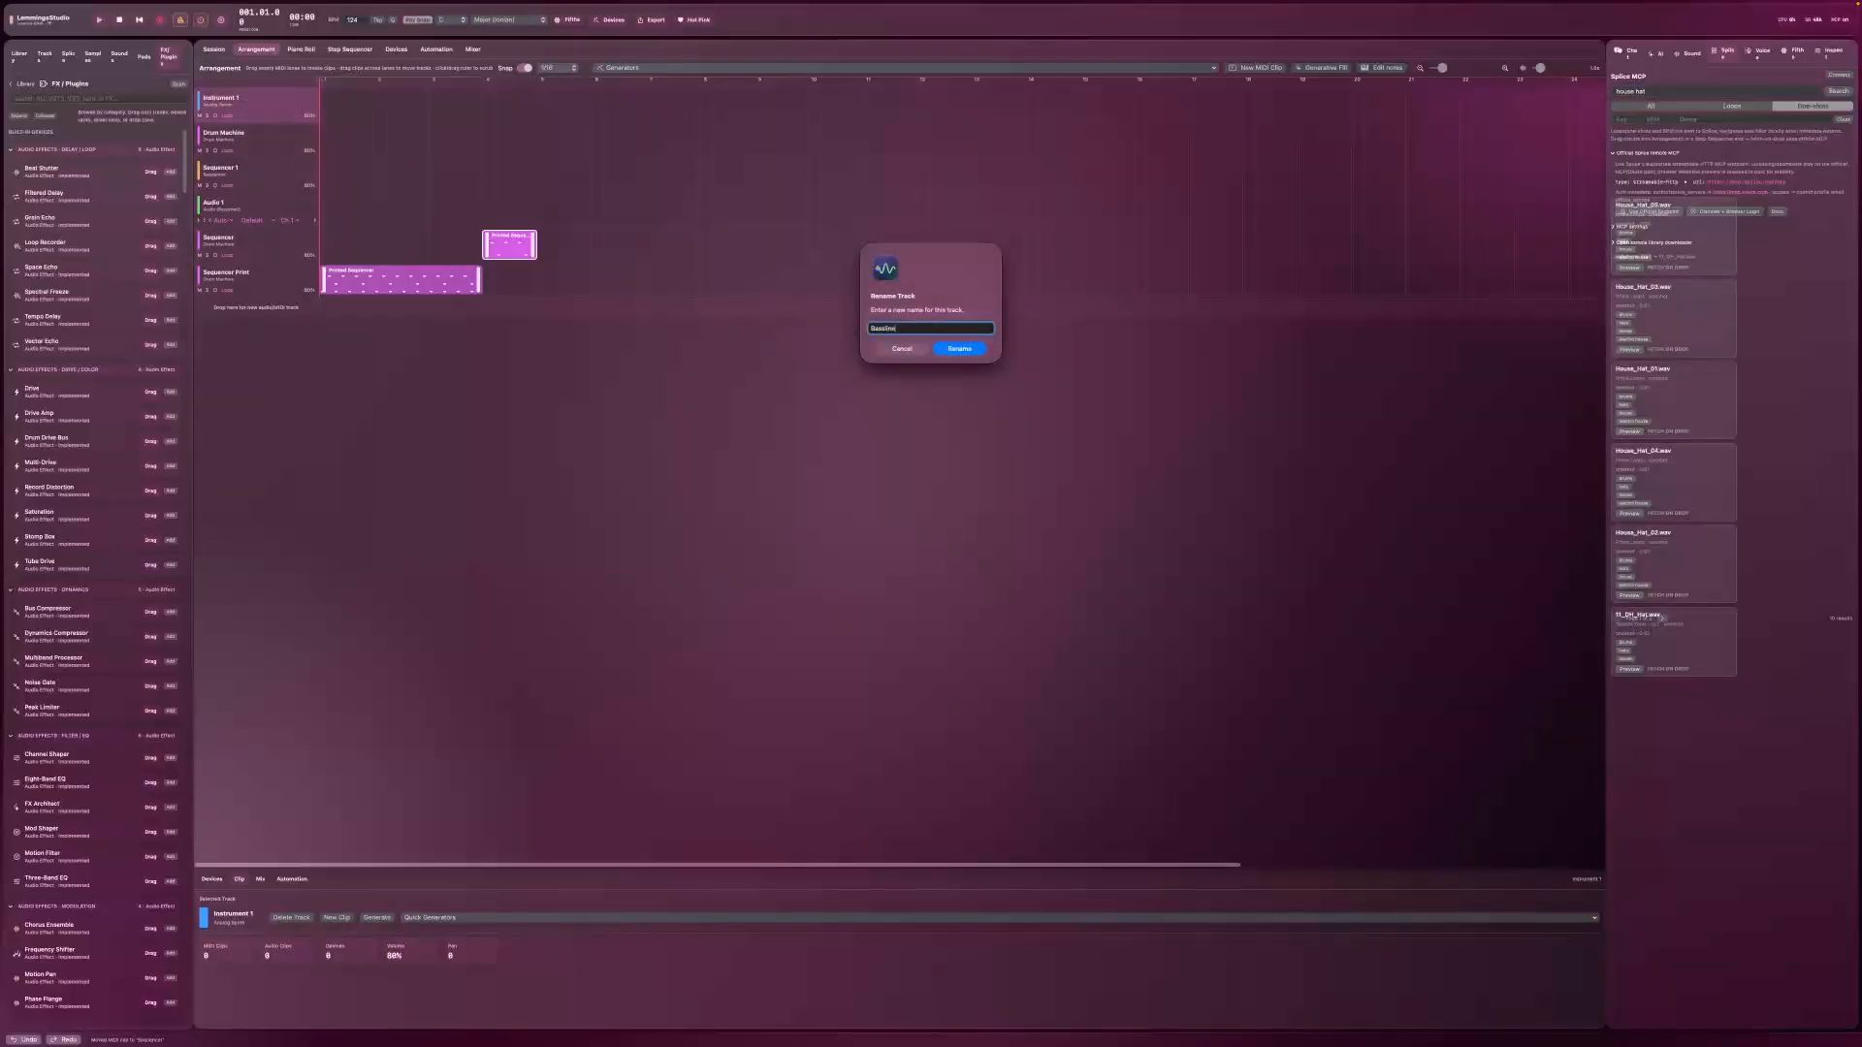
pyautogui.press('Return')
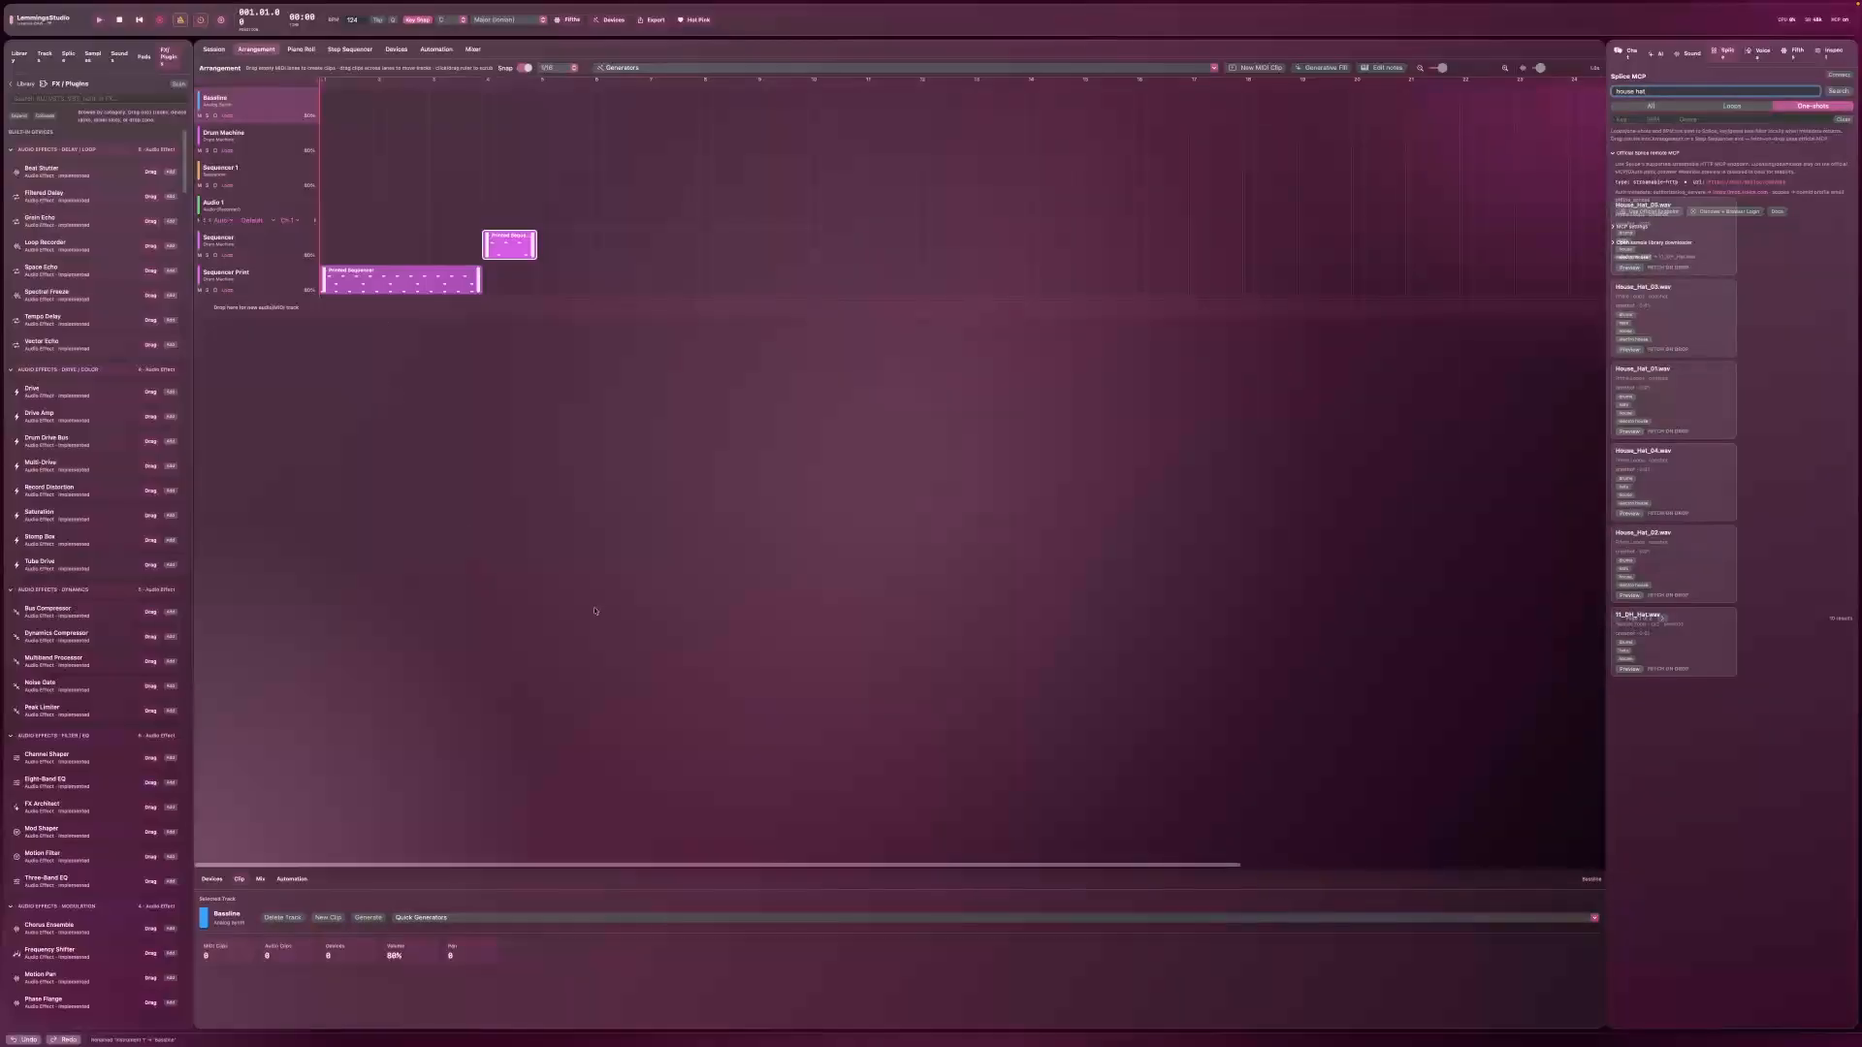
# Step: Find Serum 2 in the plugin library and add it to the Bassline track as its instrument
pyautogui.click(210, 879)
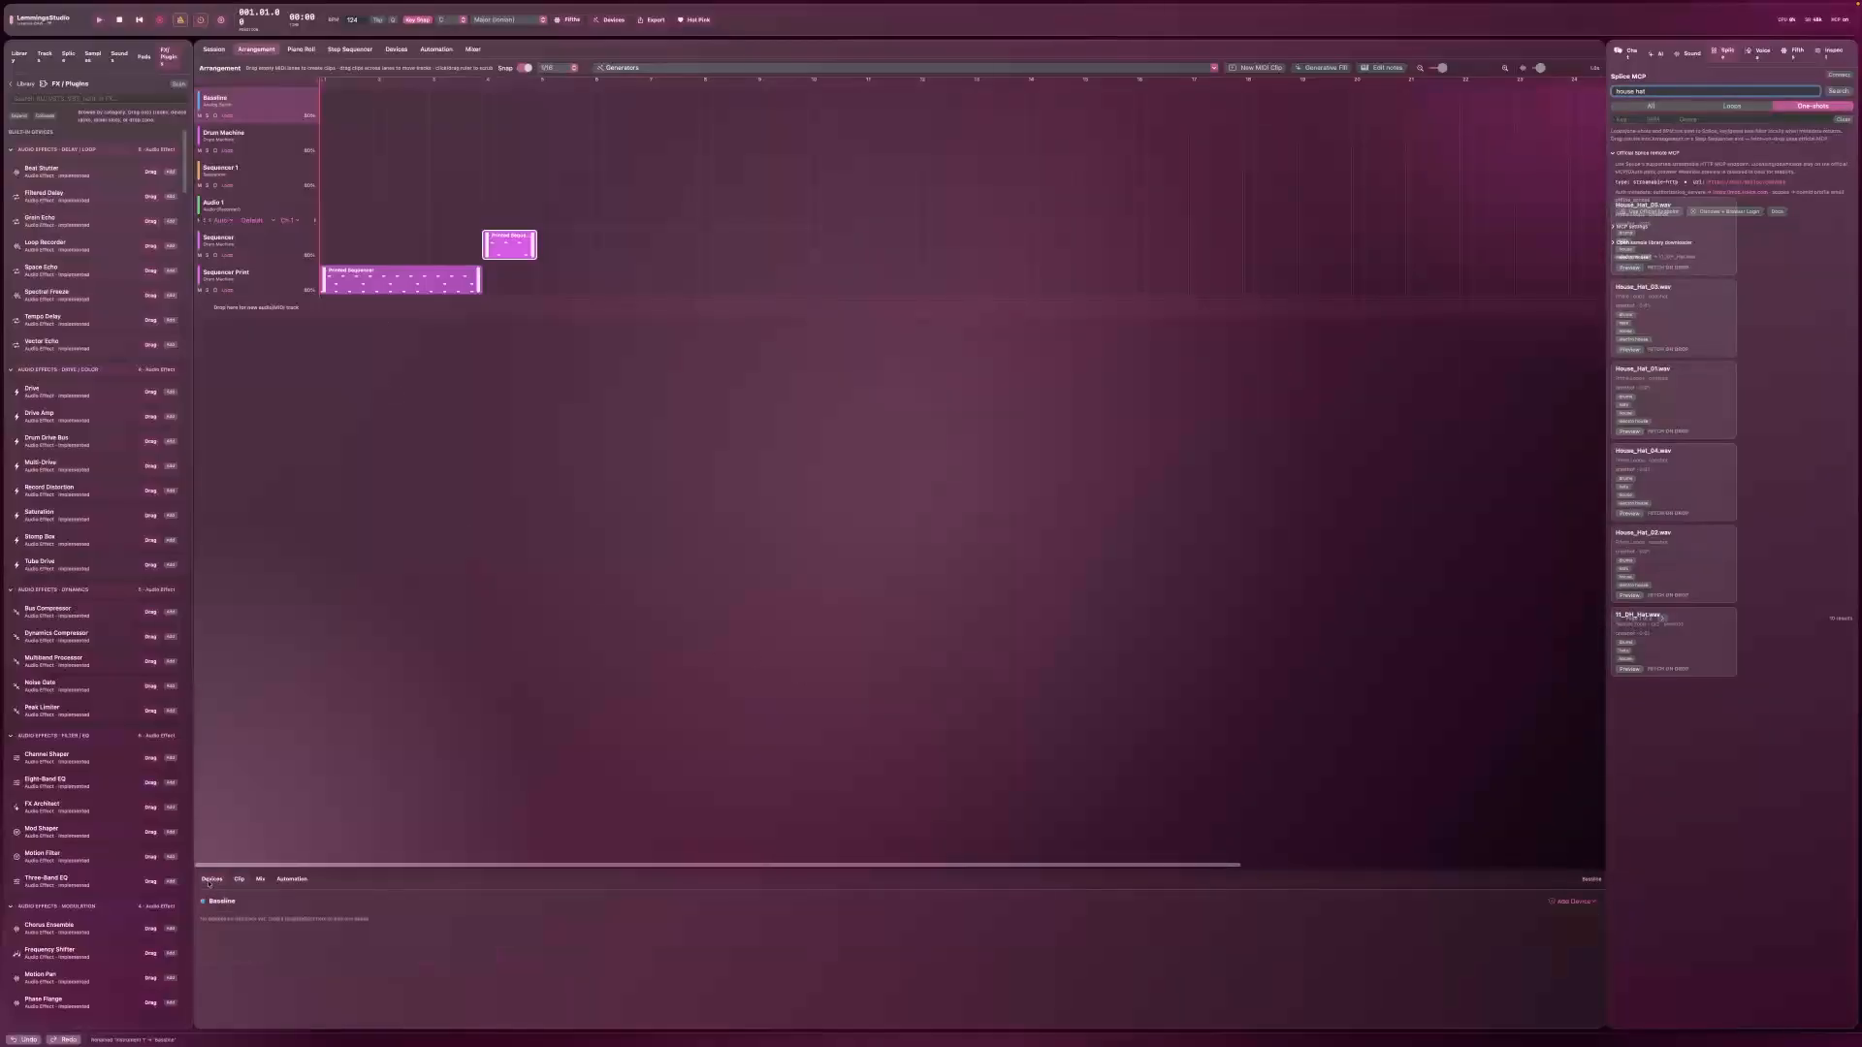
pyautogui.click(1555, 902)
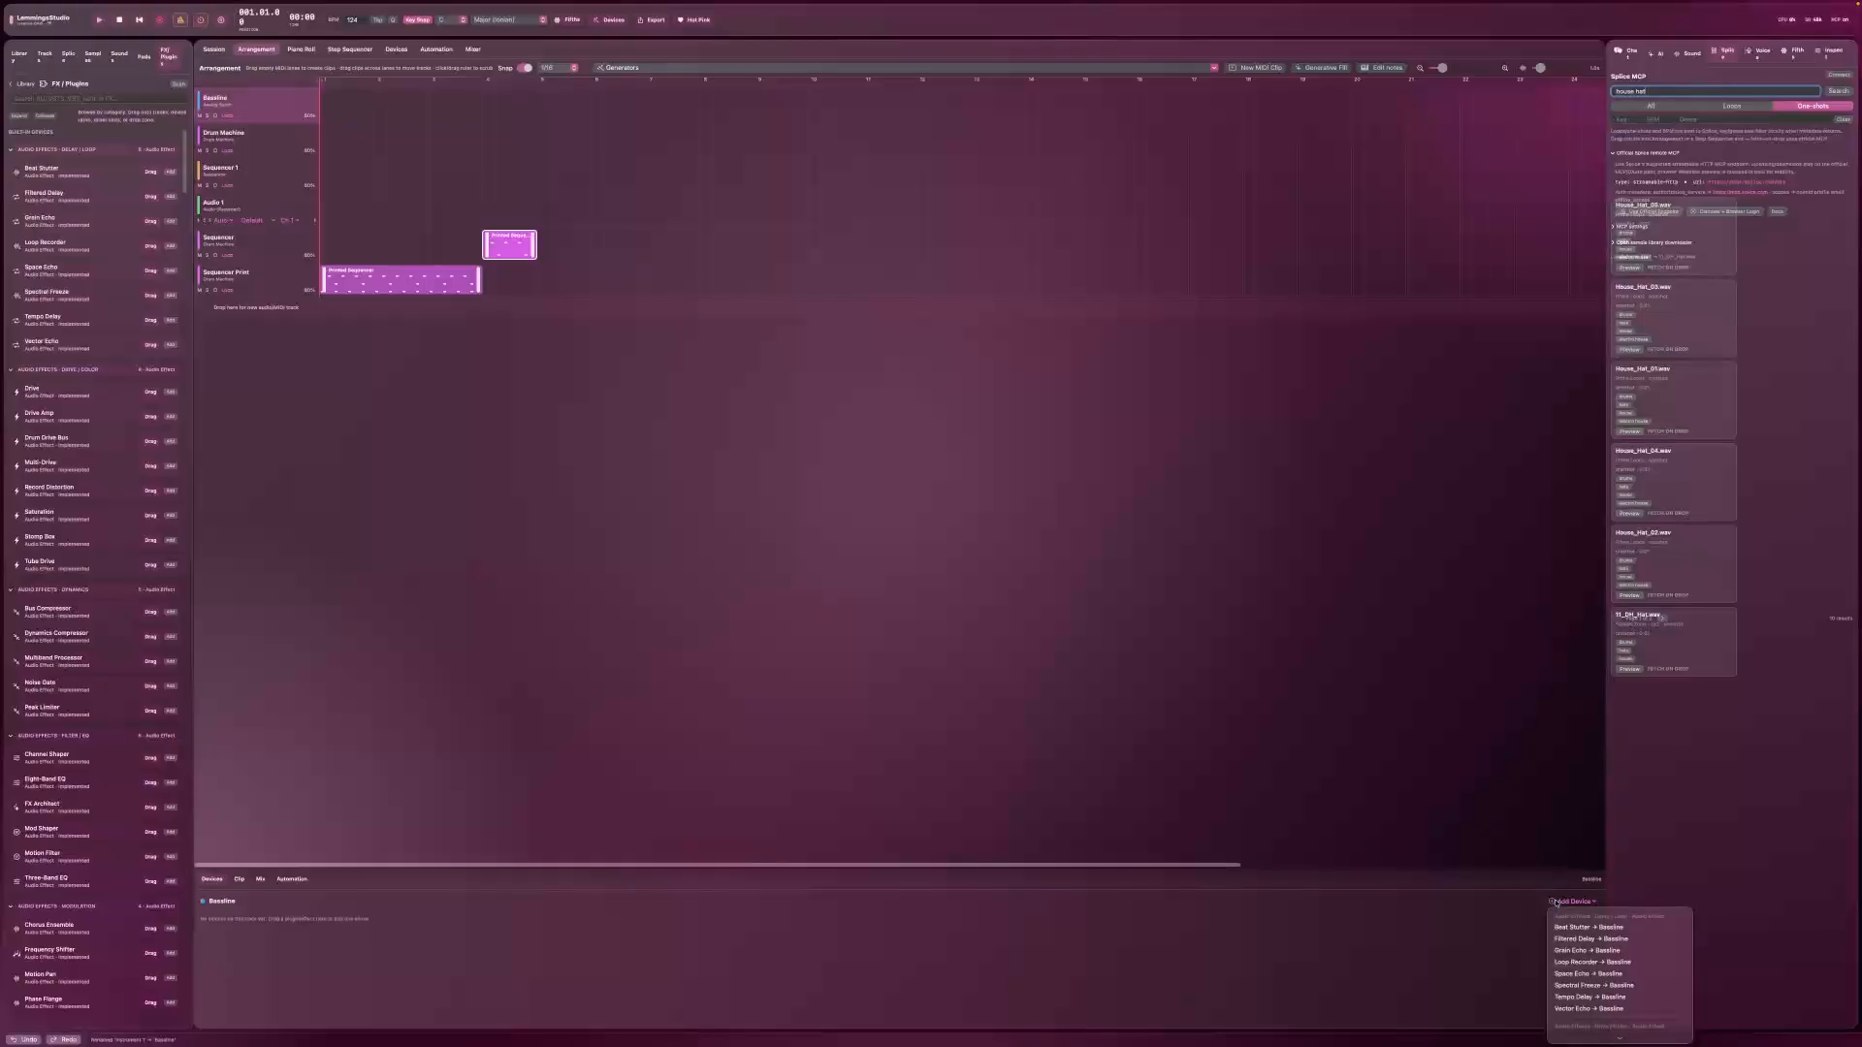
pyautogui.click(1556, 902)
pyautogui.click(82, 100)
pyautogui.write('serum')
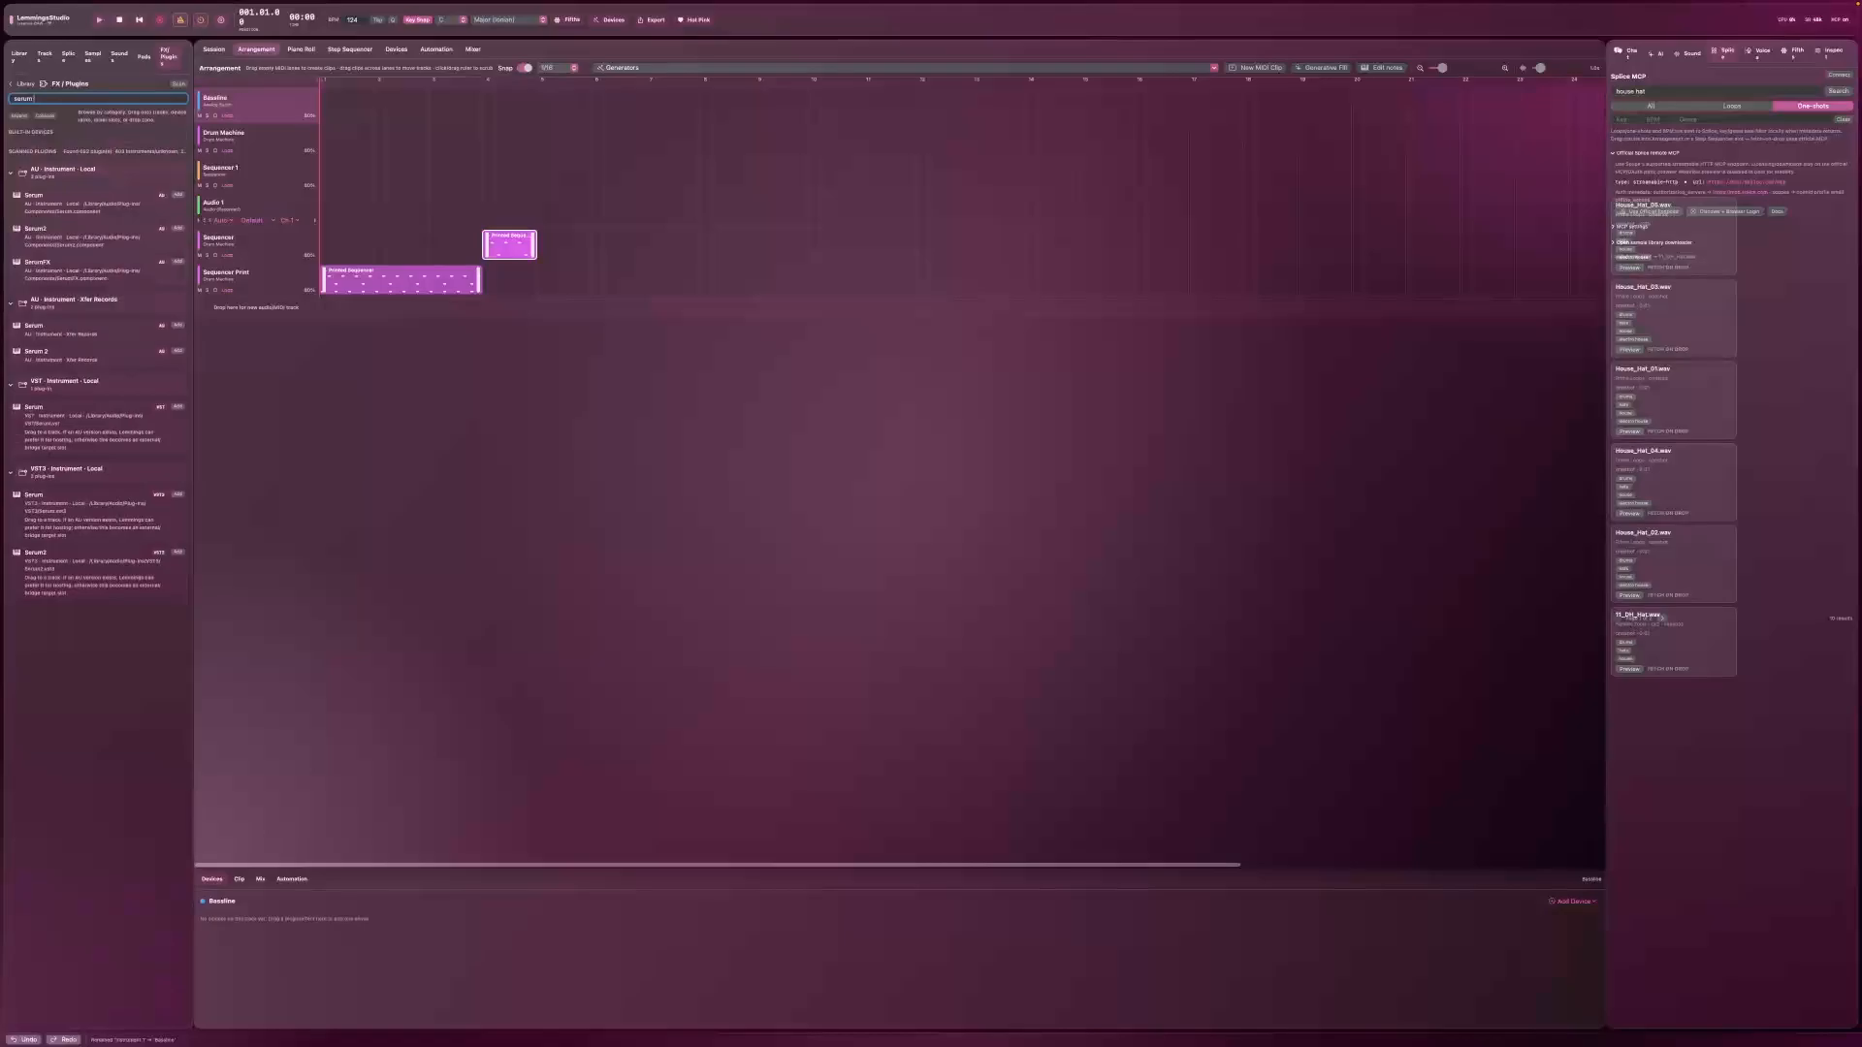
pyautogui.write(' 2')
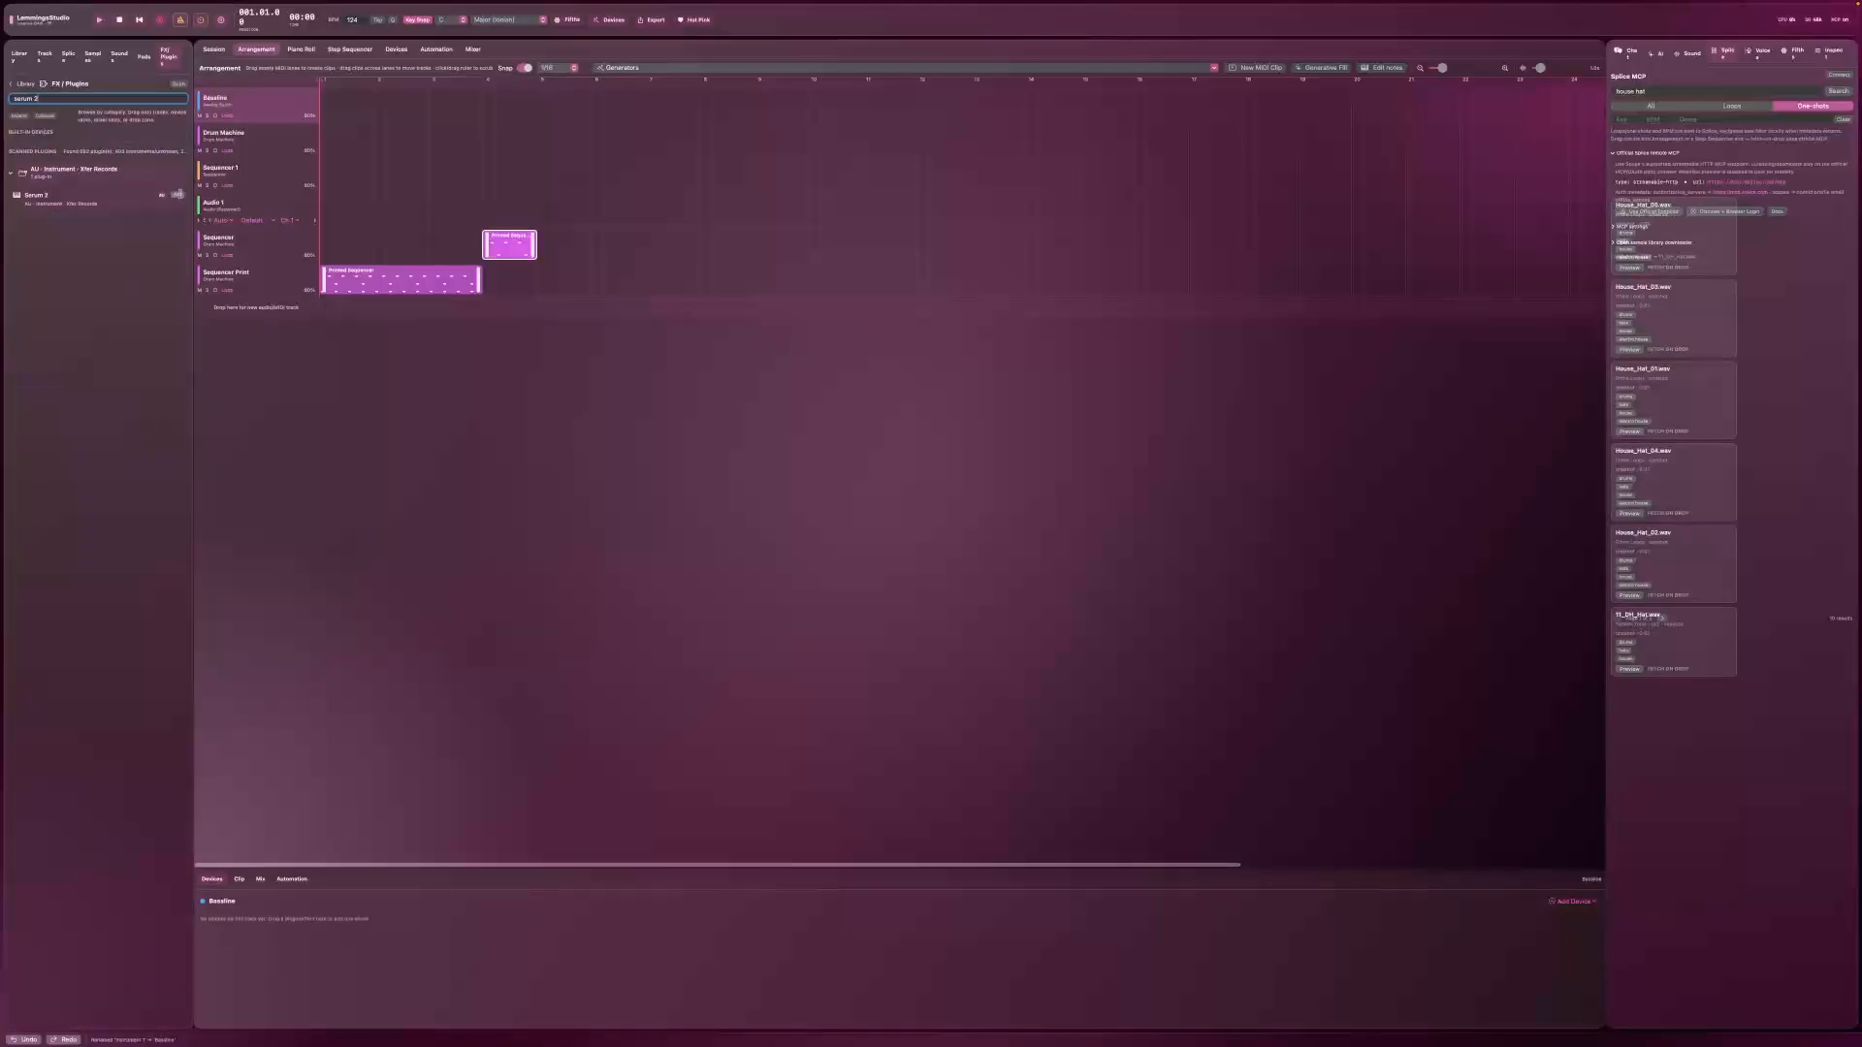
pyautogui.click(178, 195)
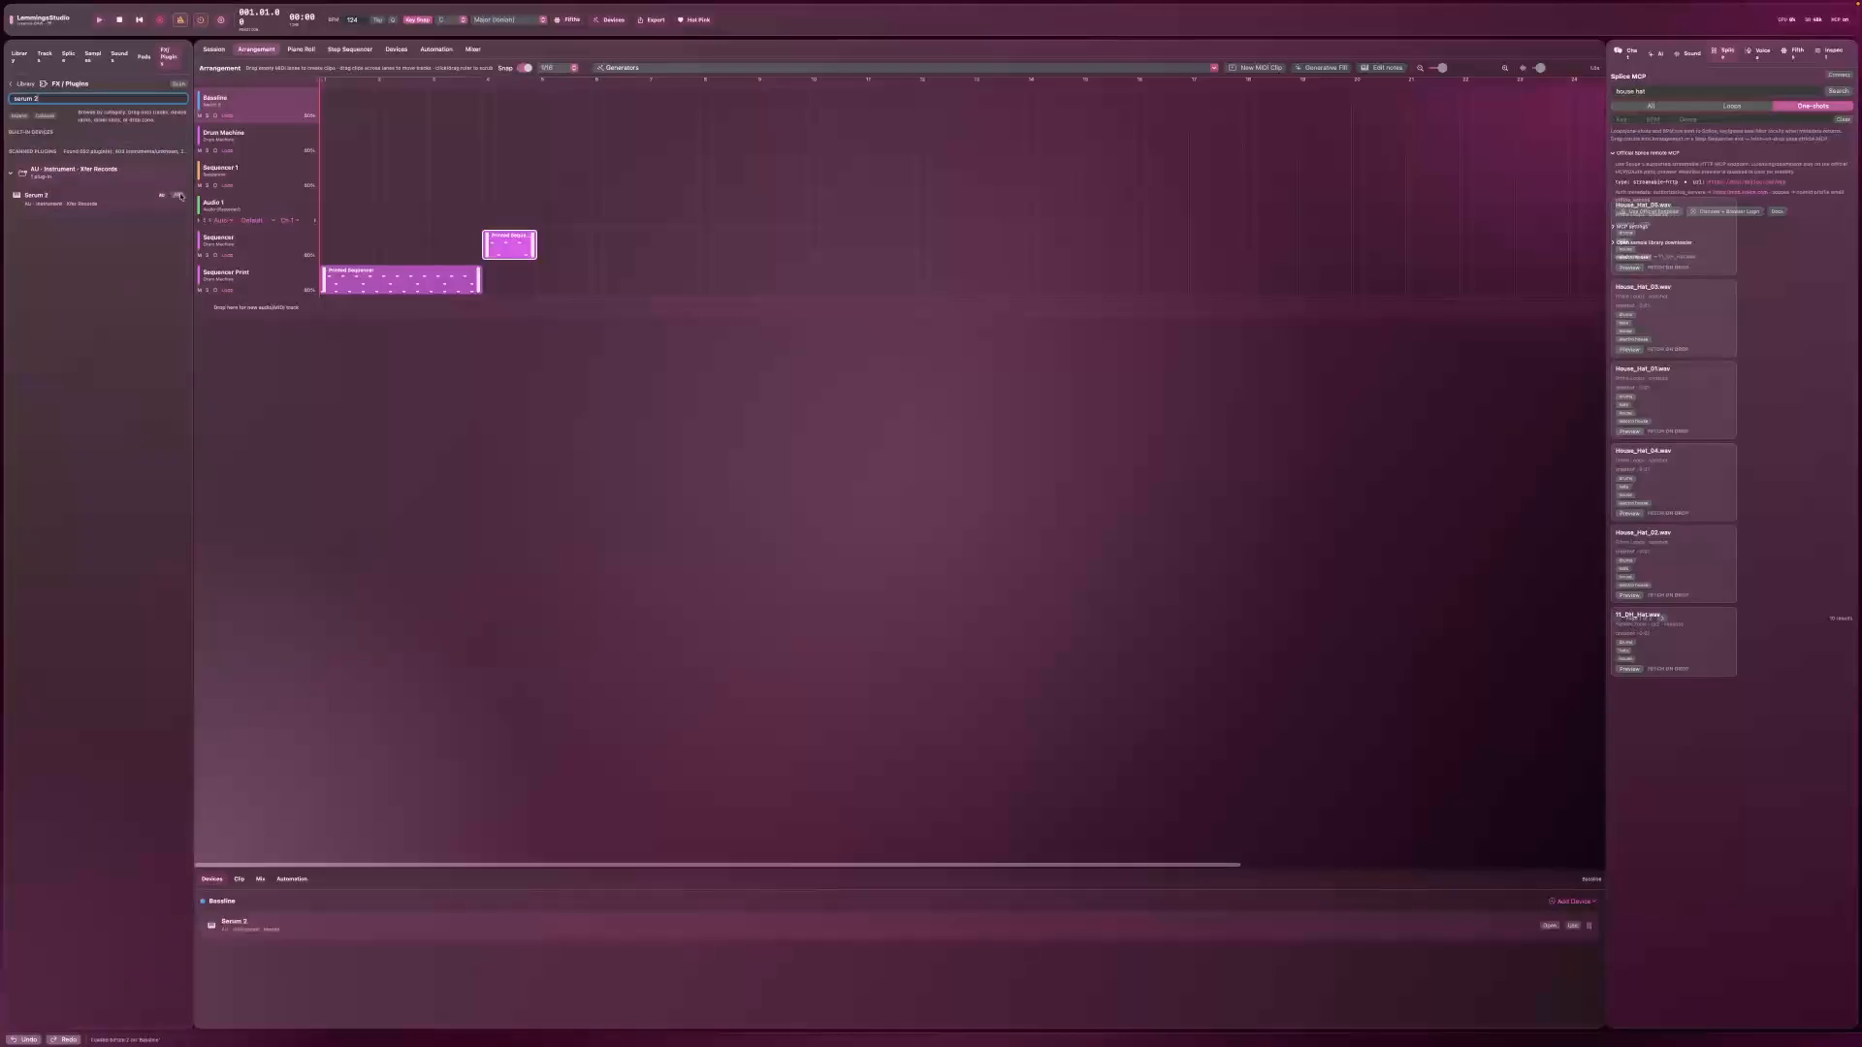
# Step: Open the Serum 2 interface and load the BASS - Walk preset from the MOONBOY - Harmony bank
pyautogui.click(1550, 926)
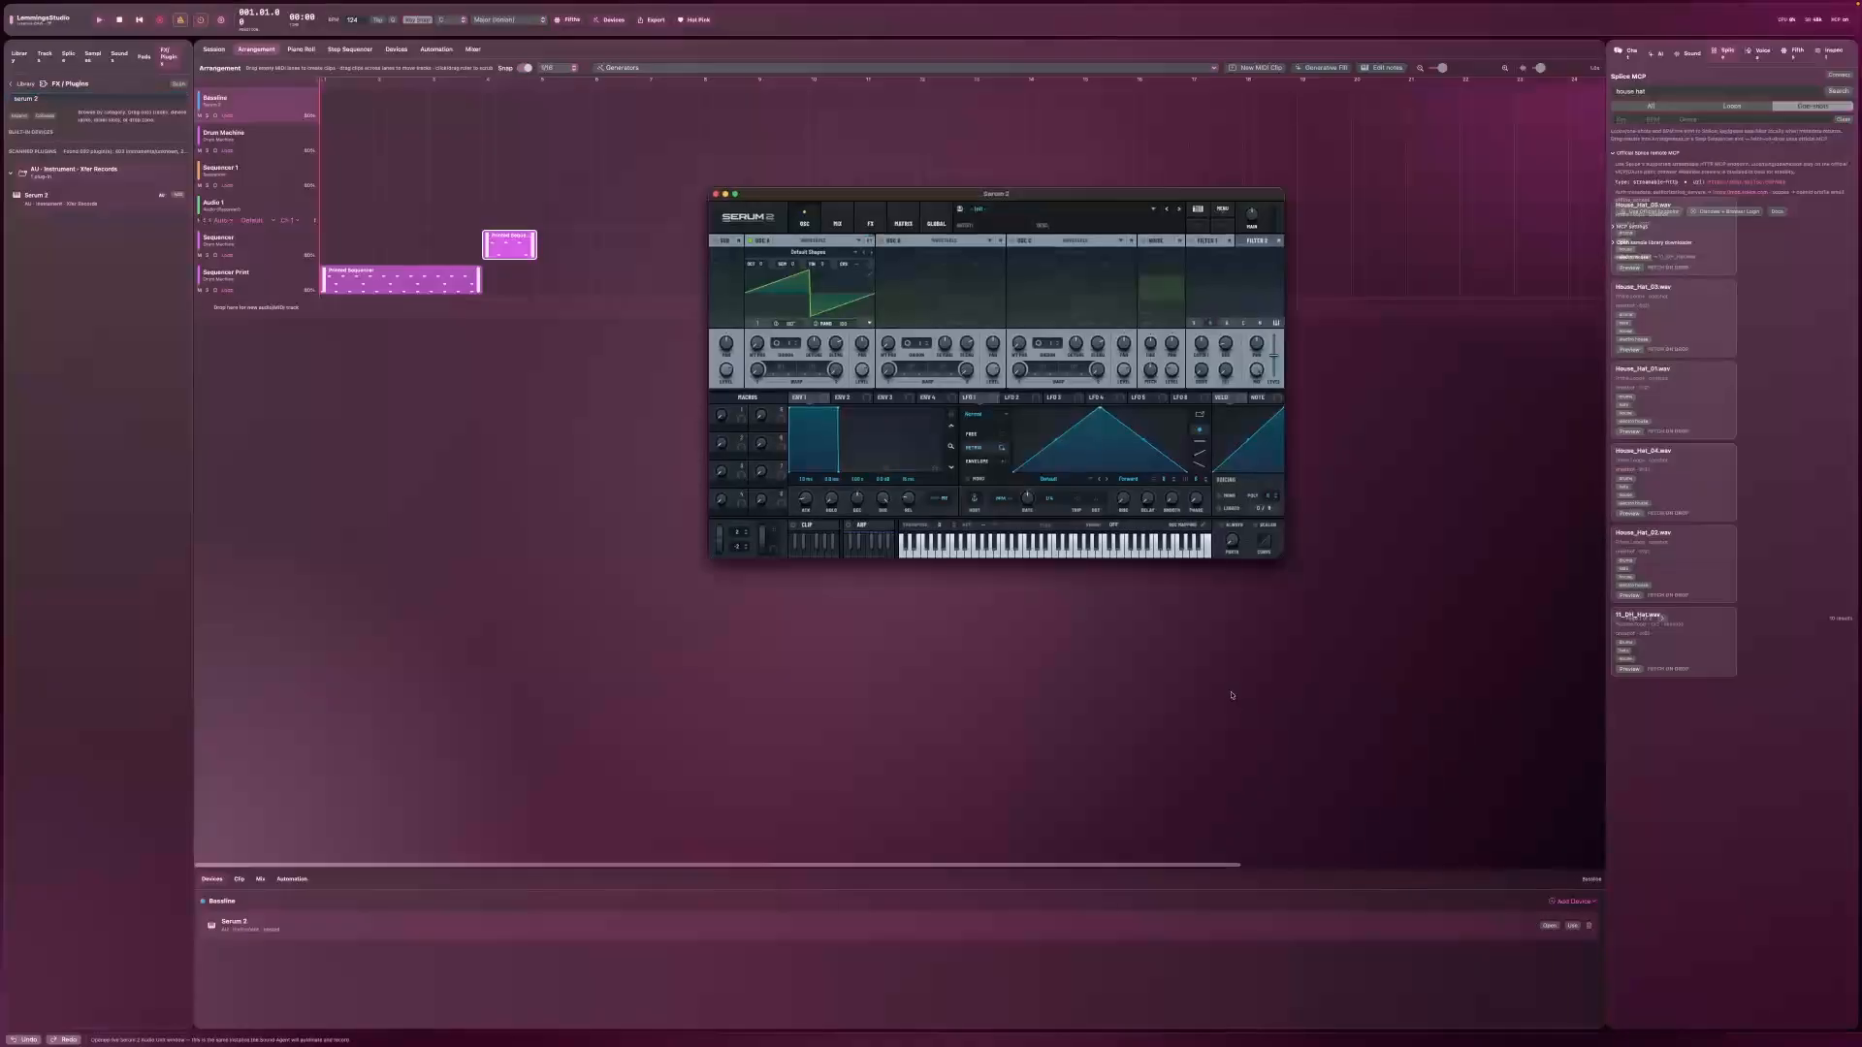
pyautogui.click(1096, 214)
pyautogui.moveTo(1062, 238)
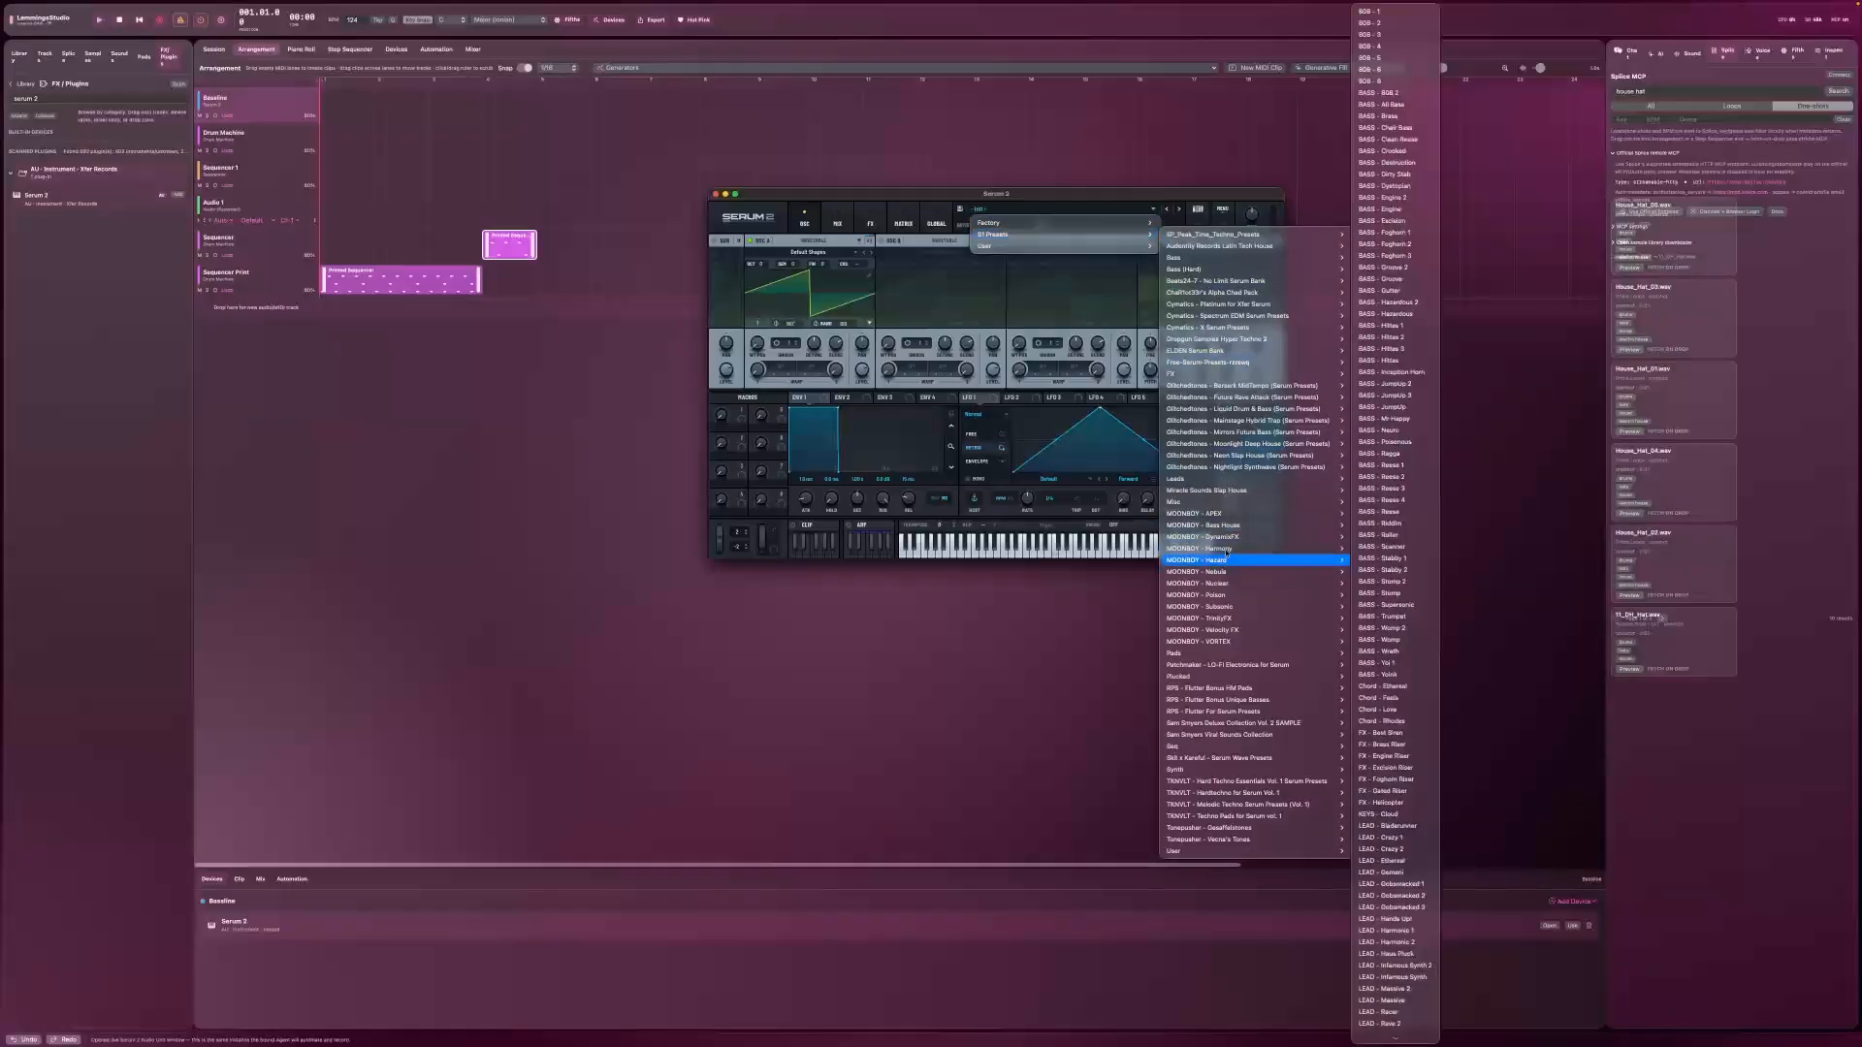
pyautogui.moveTo(1228, 552)
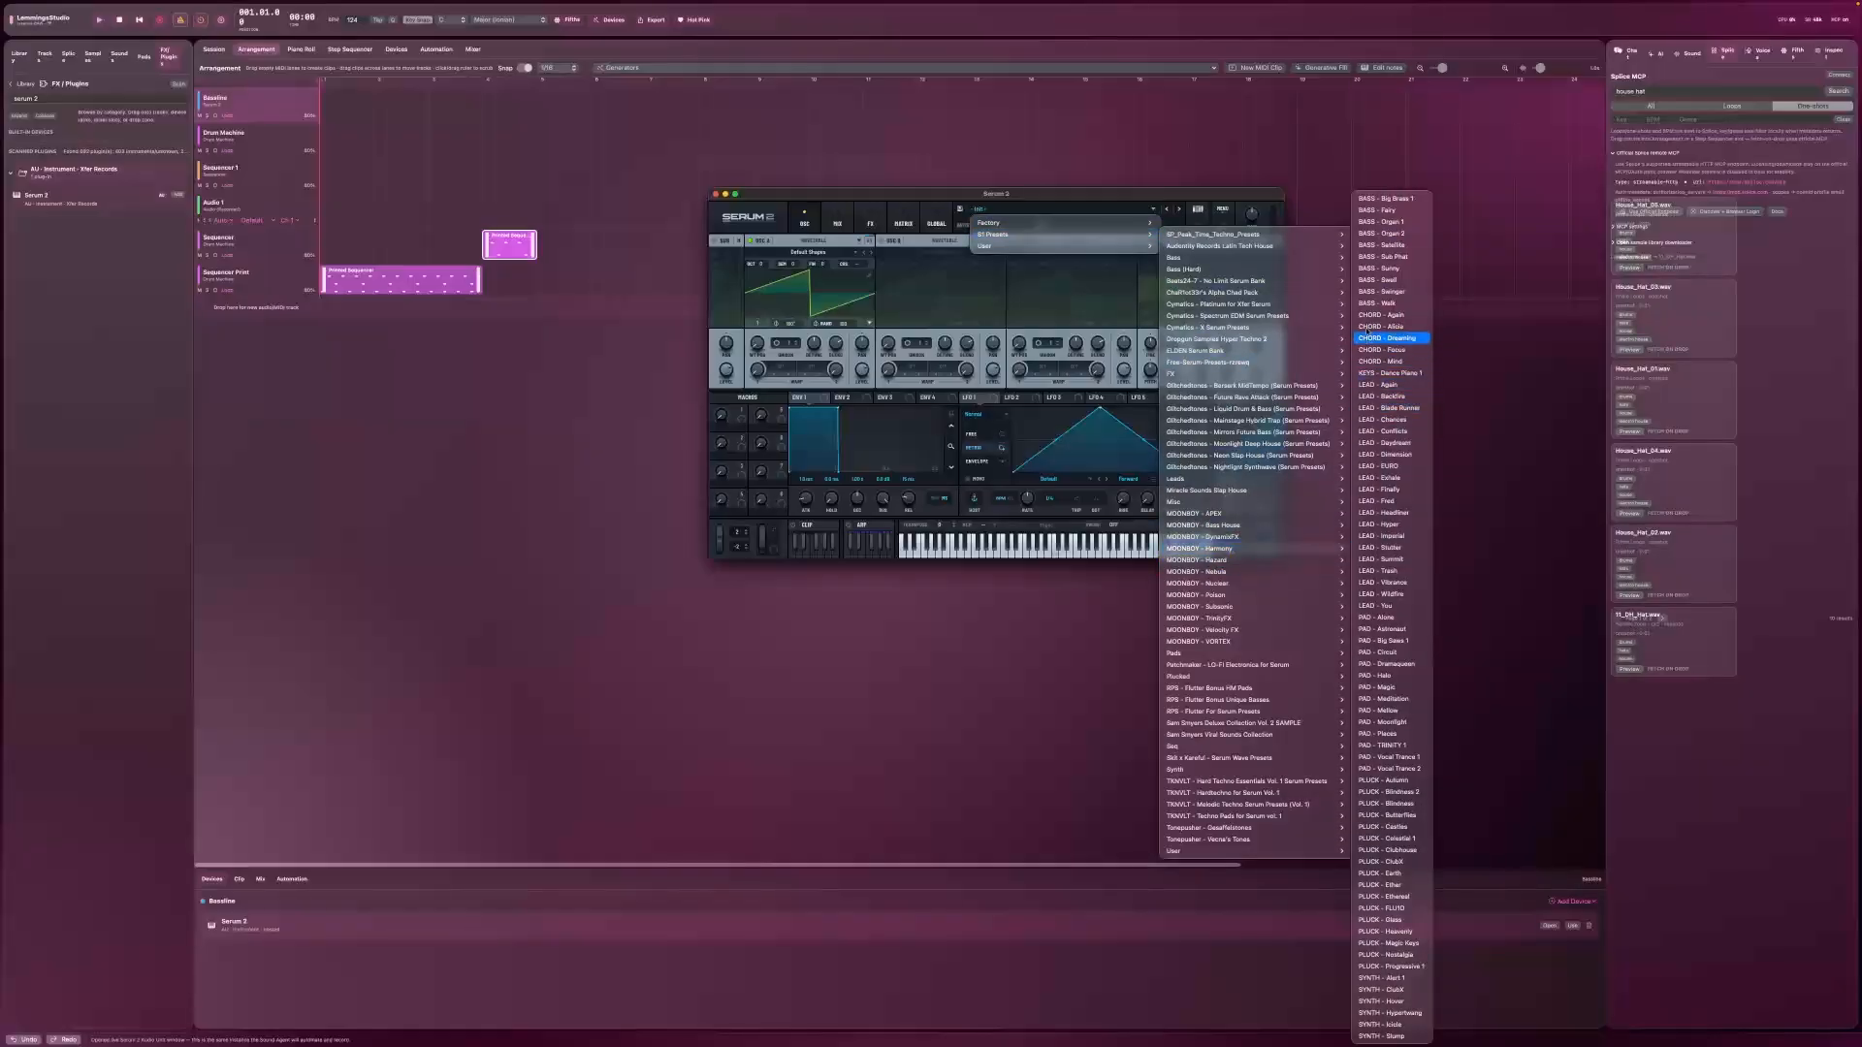
pyautogui.click(1387, 304)
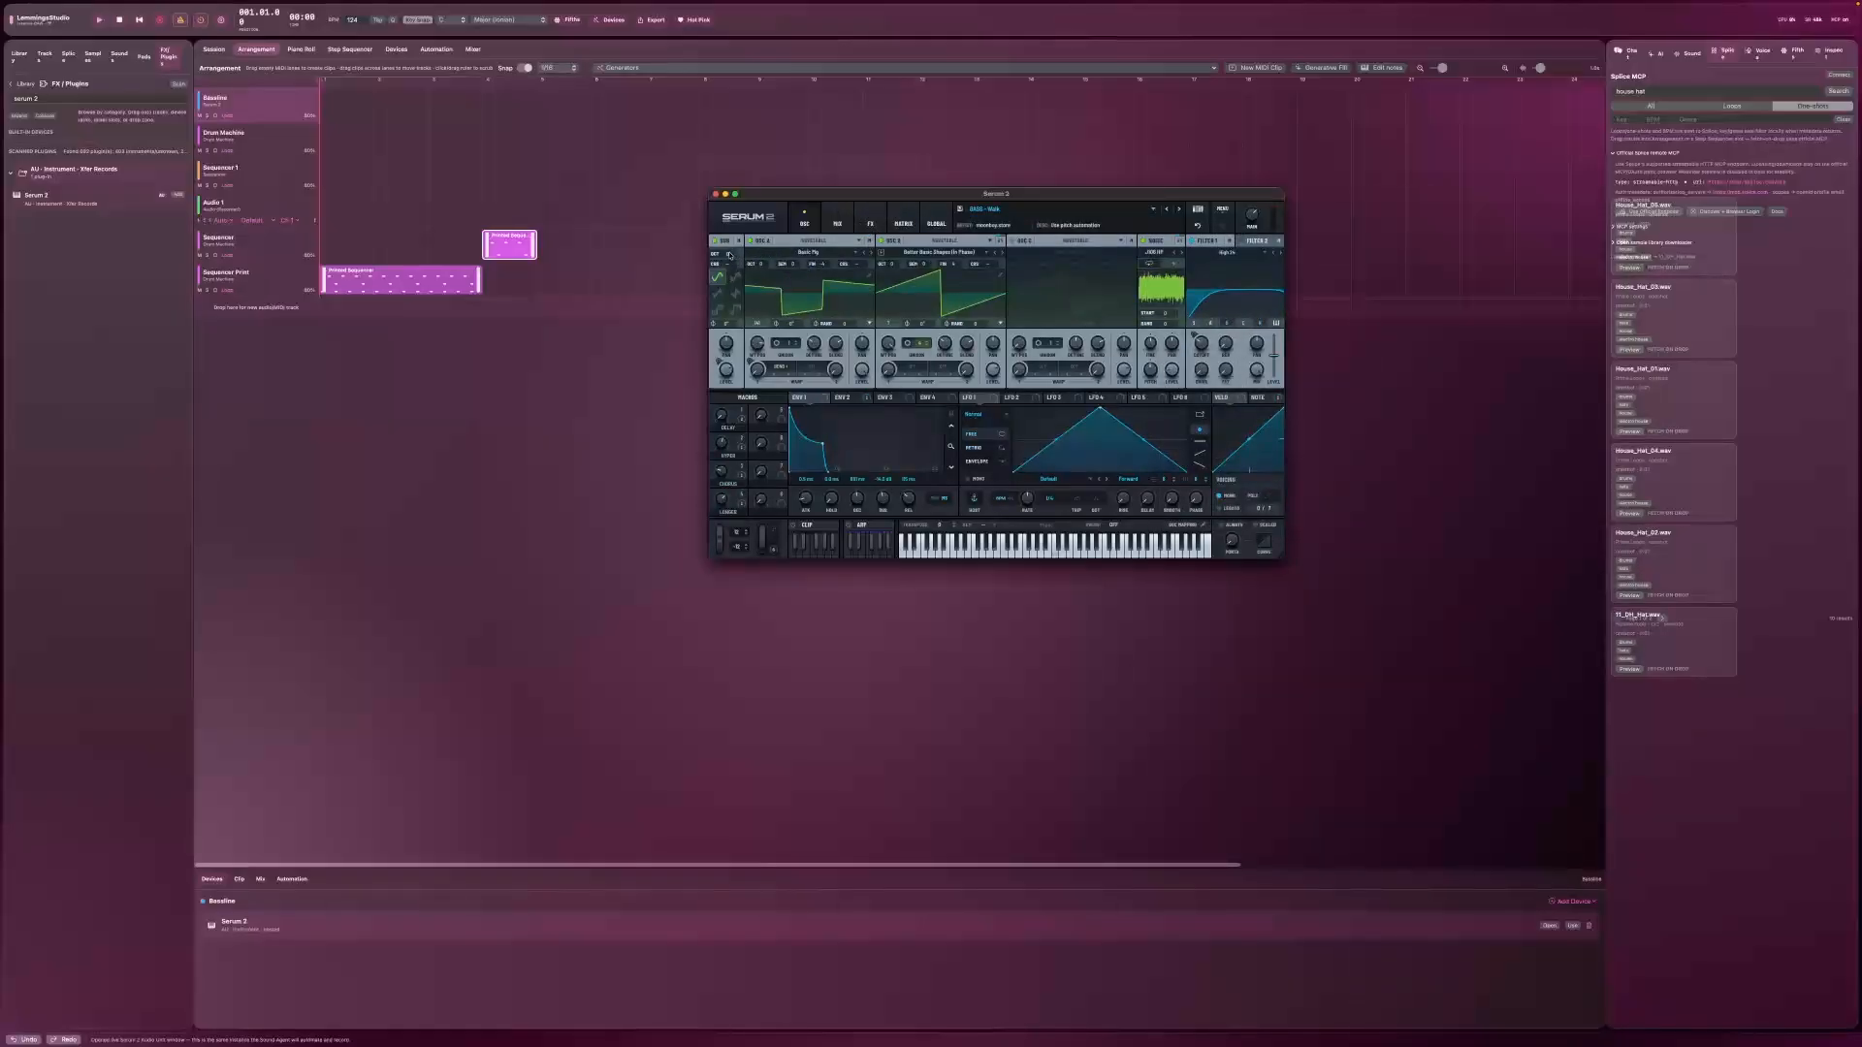
pyautogui.moveTo(761, 265); pyautogui.dragTo(759, 279)
pyautogui.click(485, 642)
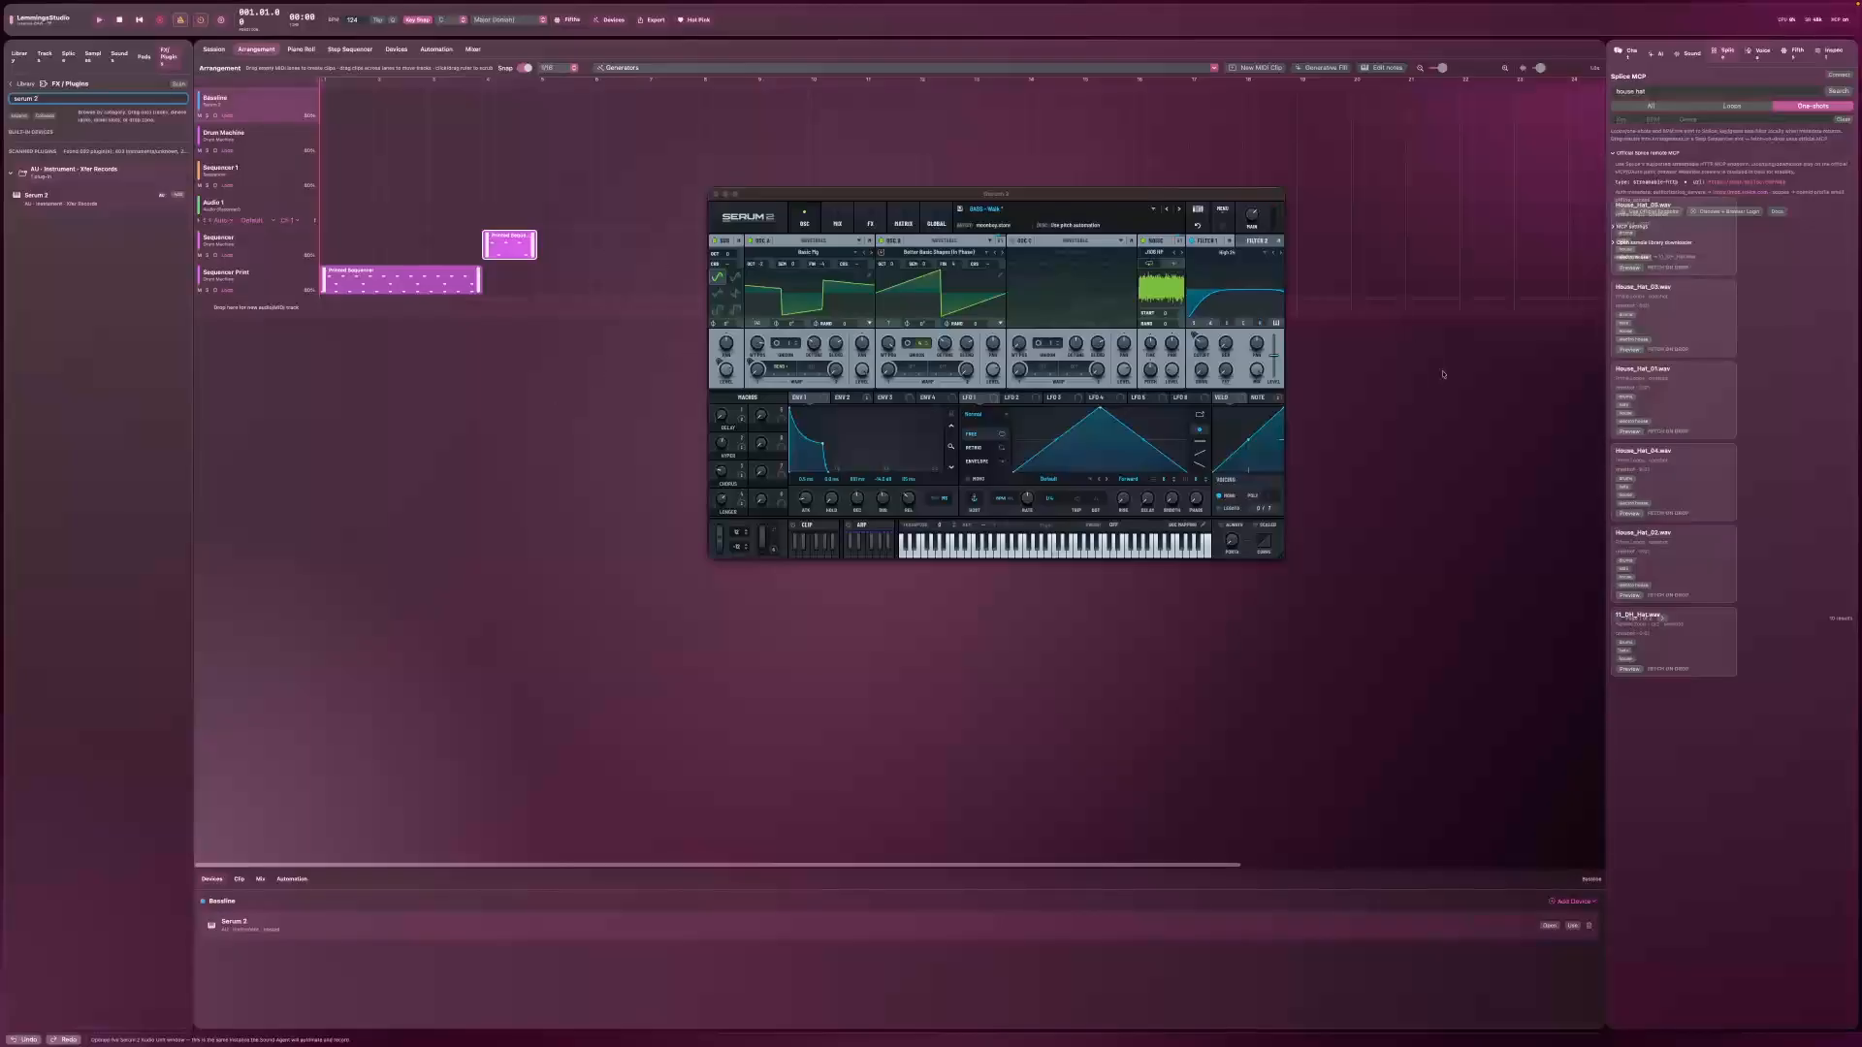
# Step: Ask the AI Producer to add a 4-bar bass progression in C Maj to the Bassline track, and play it back
pyautogui.click(1650, 55)
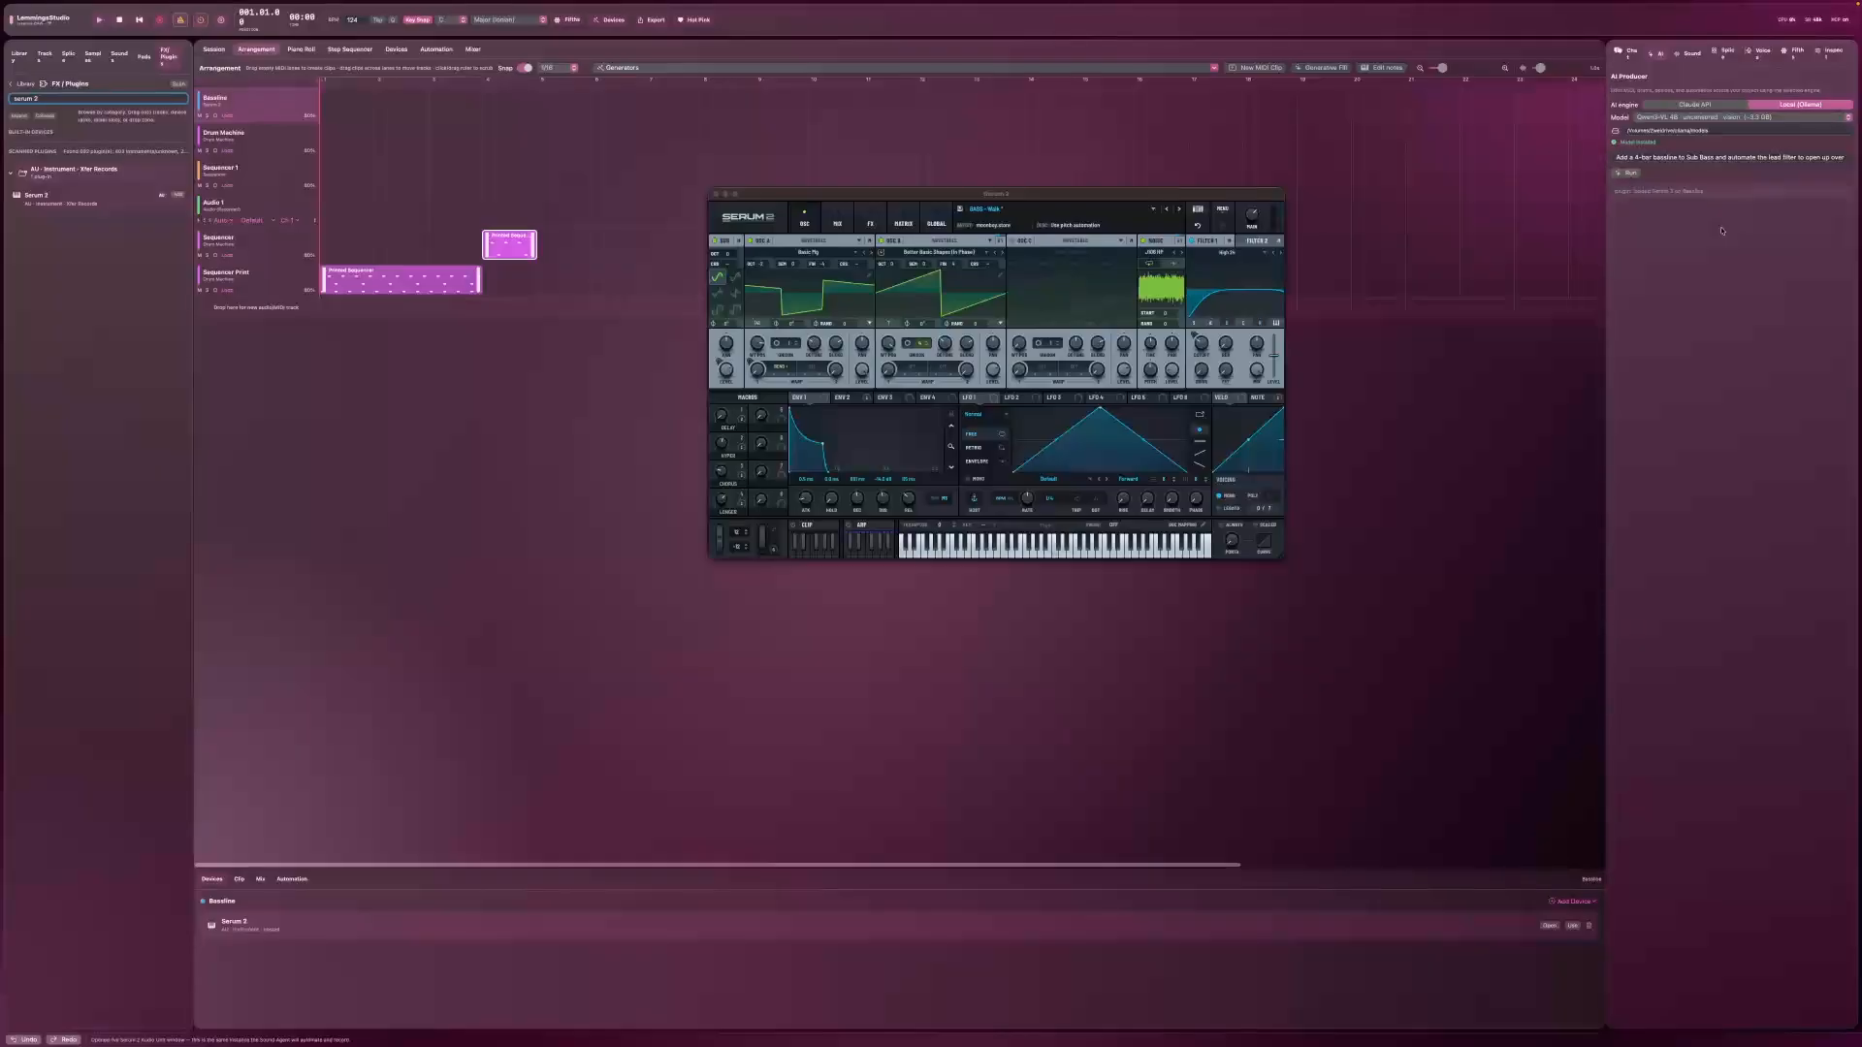
pyautogui.tripleClick(1734, 159)
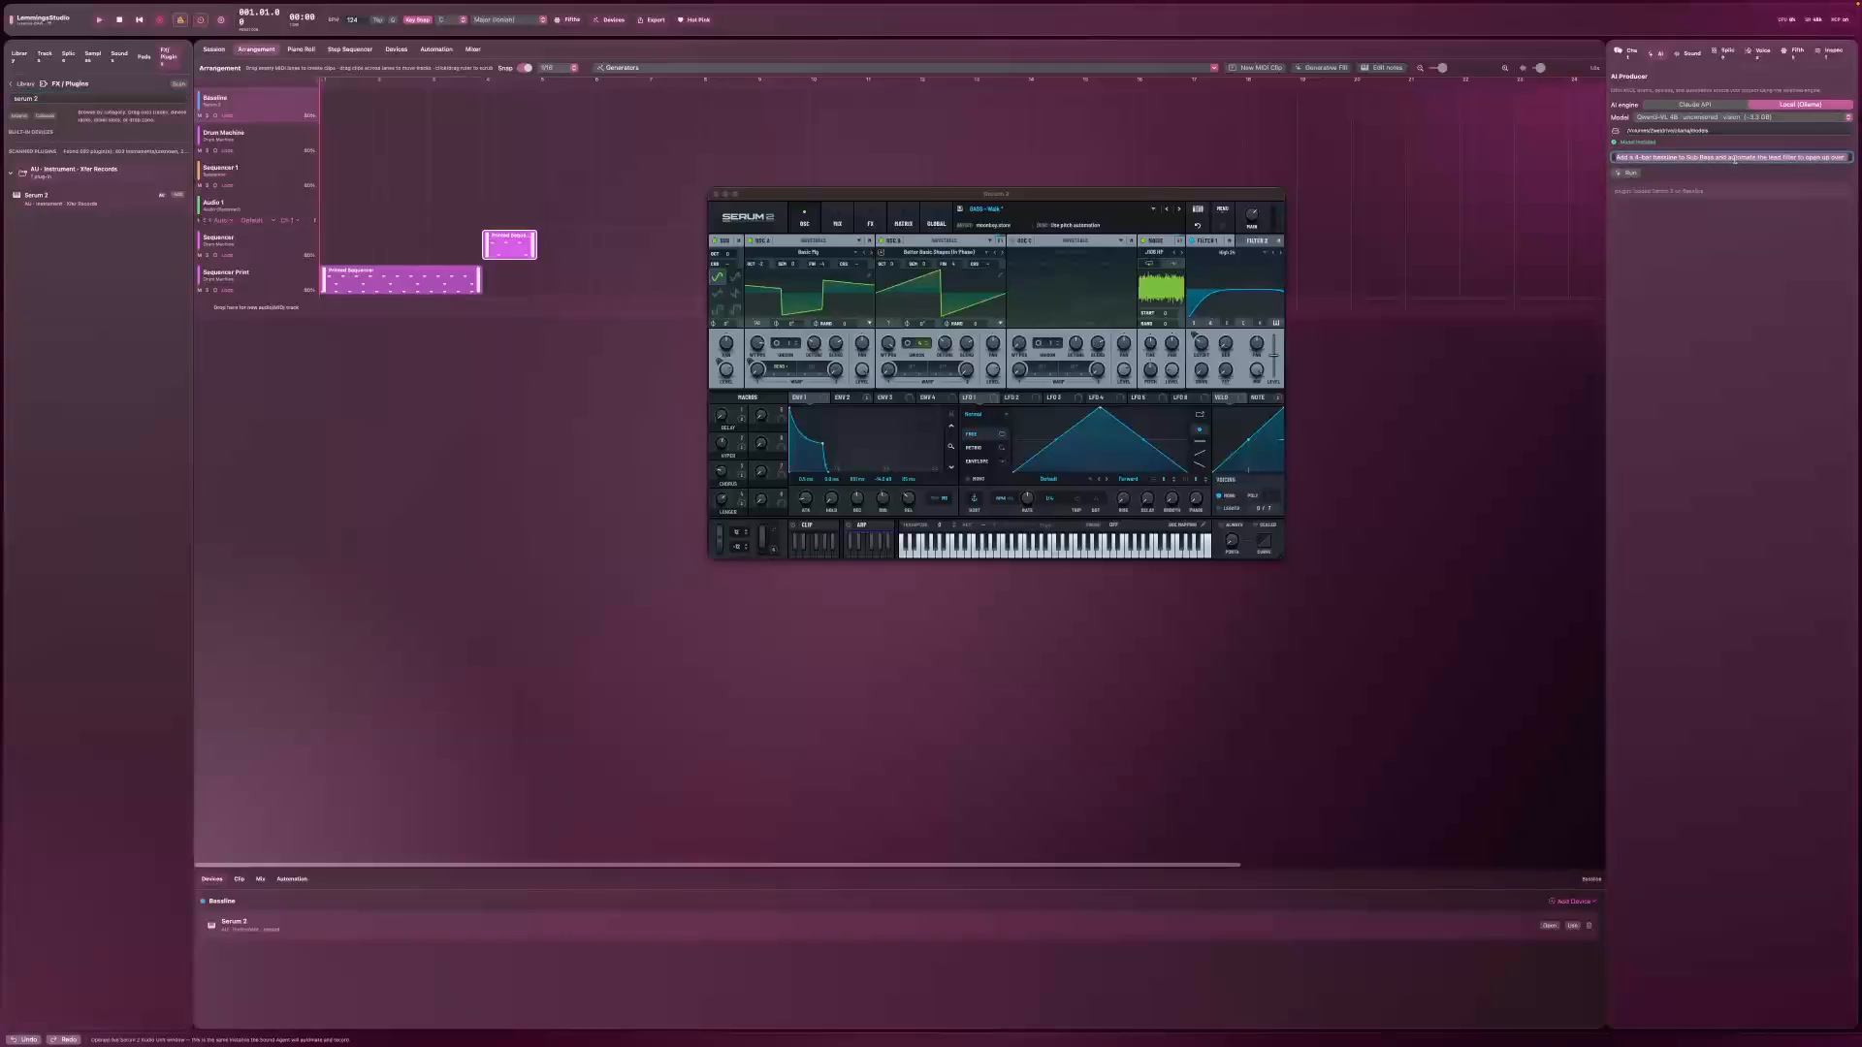
pyautogui.write('A')
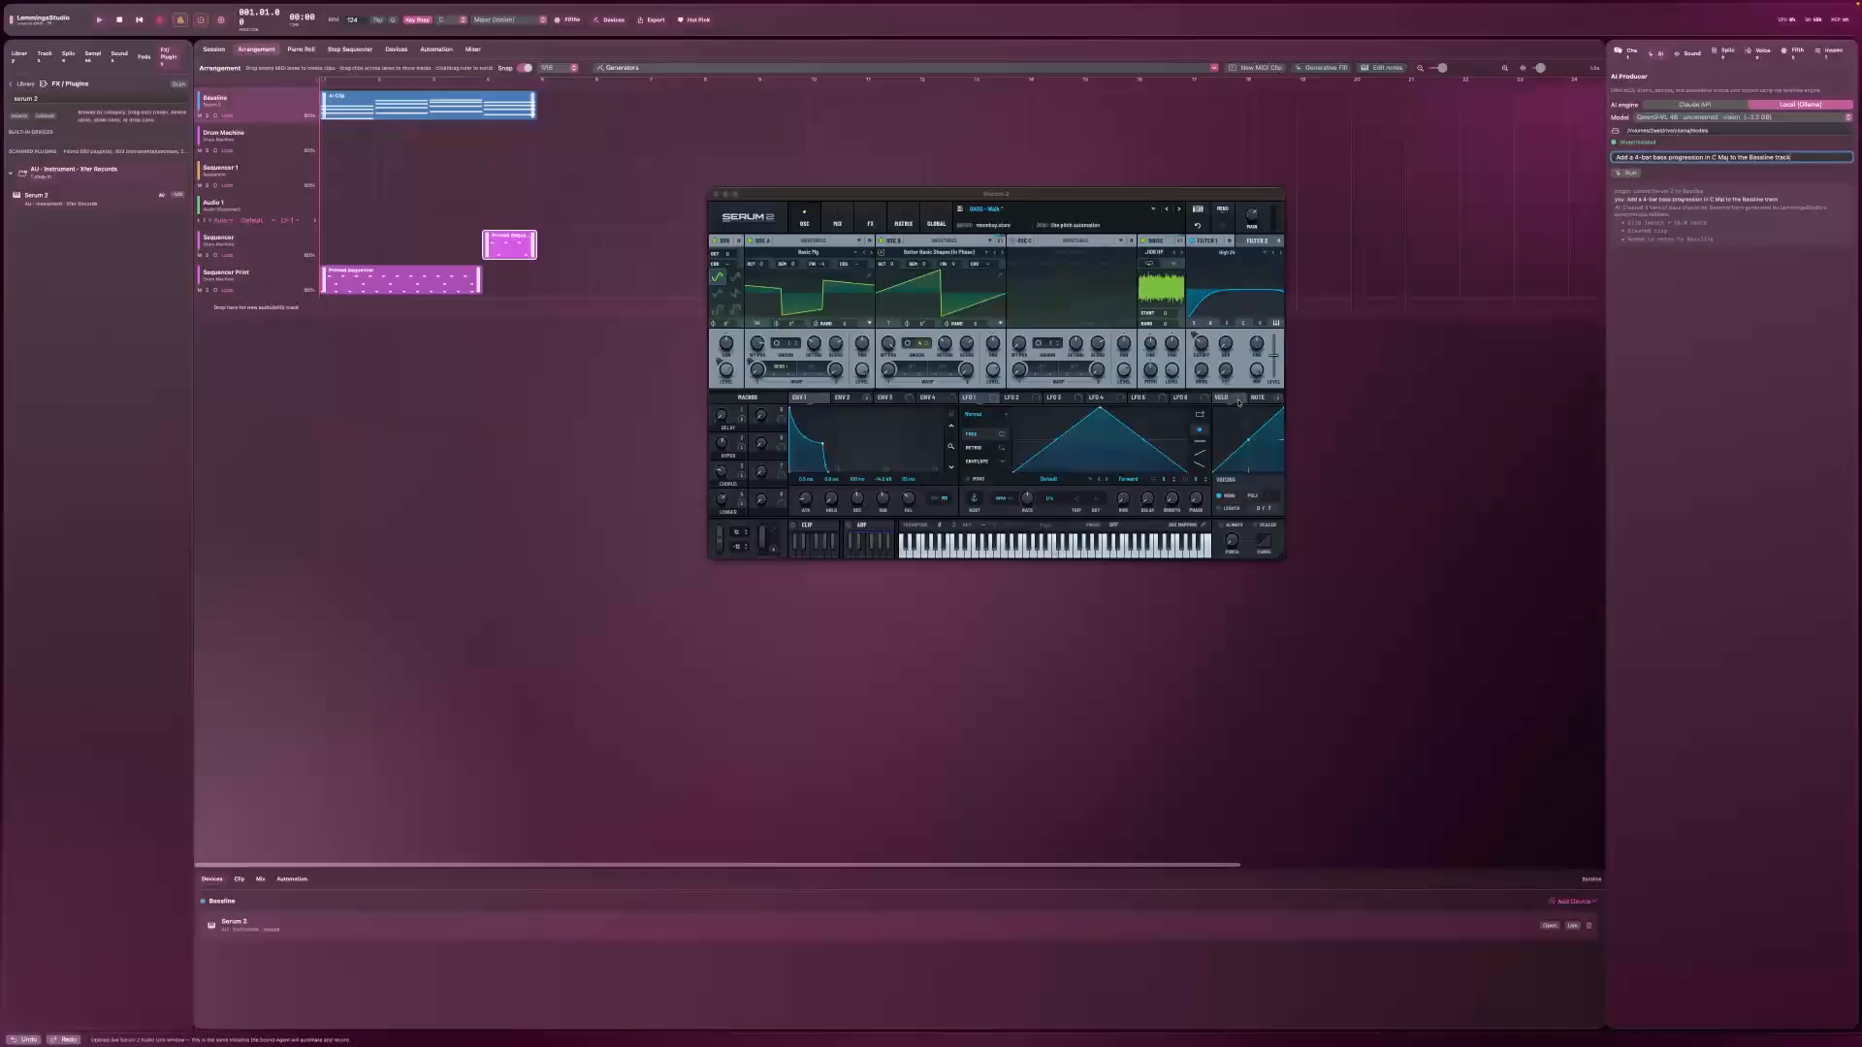
pyautogui.click(98, 21)
pyautogui.click(135, 21)
# Step: Add the Pattern Arp device to the Bassline track
pyautogui.click(1565, 902)
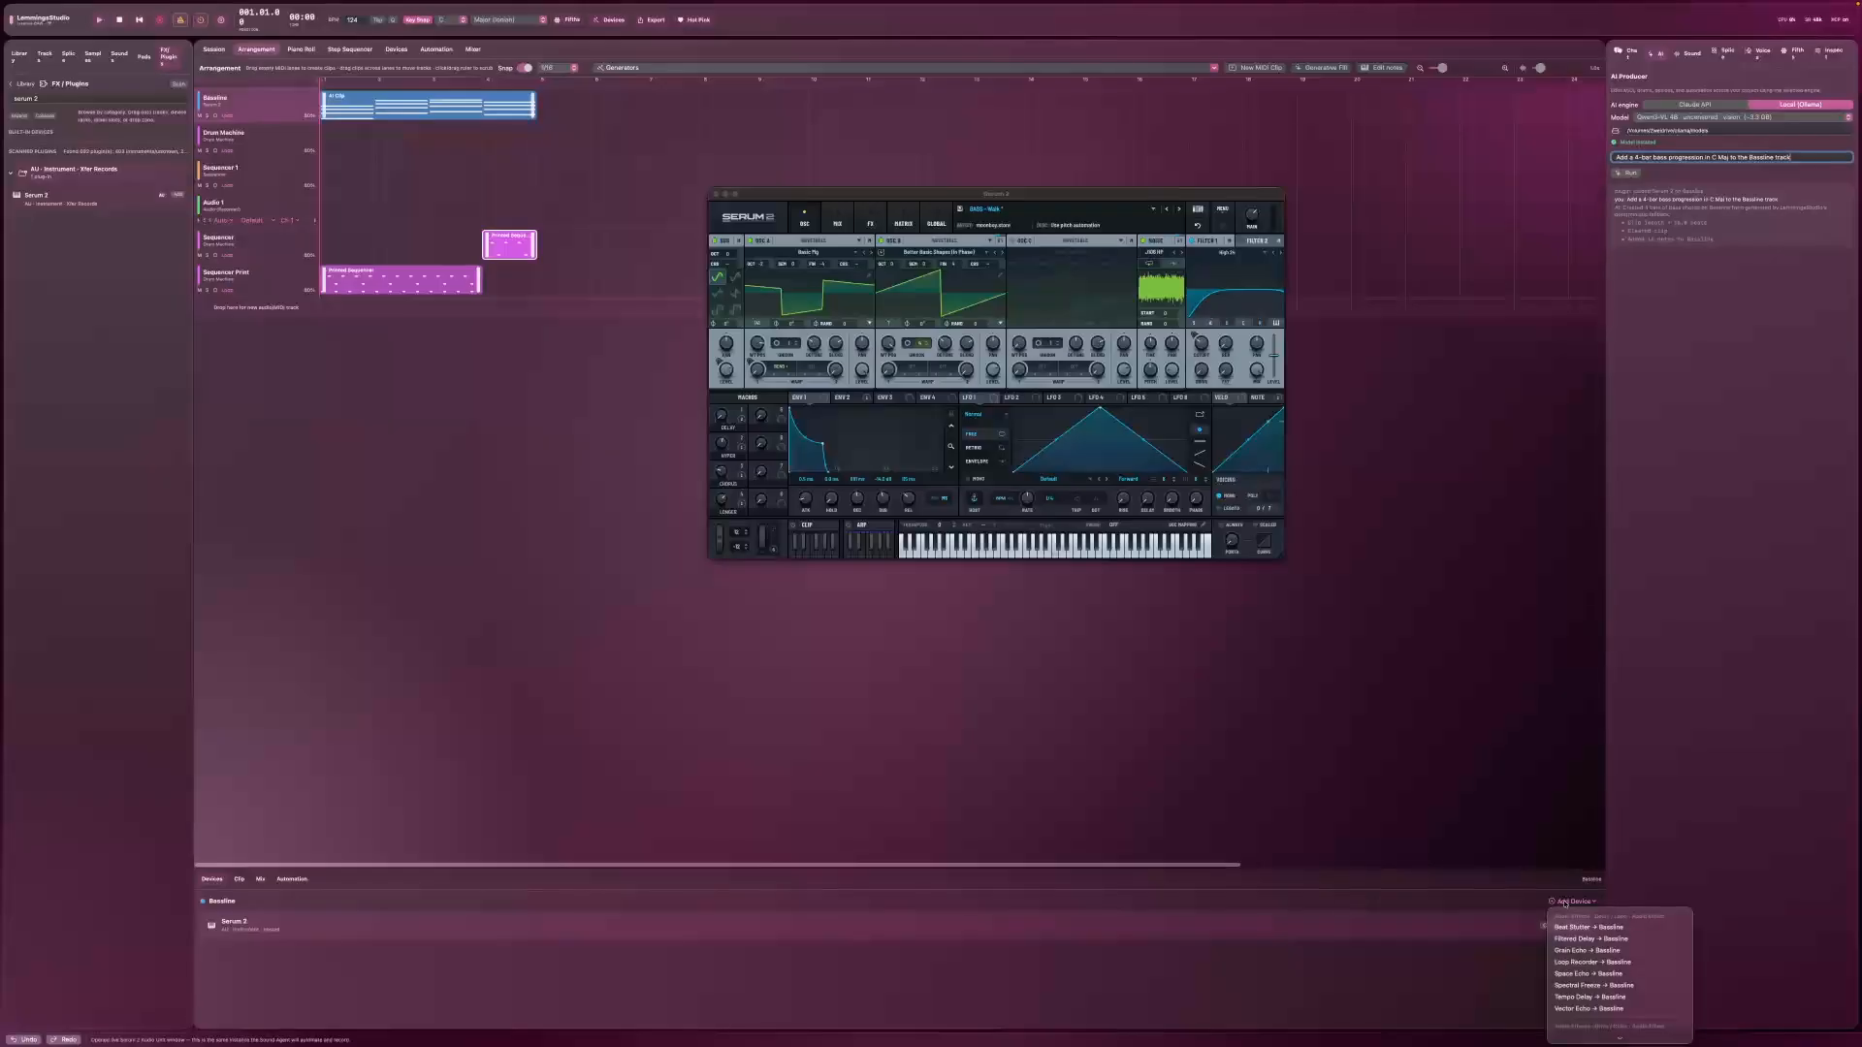
pyautogui.moveTo(1620, 1039)
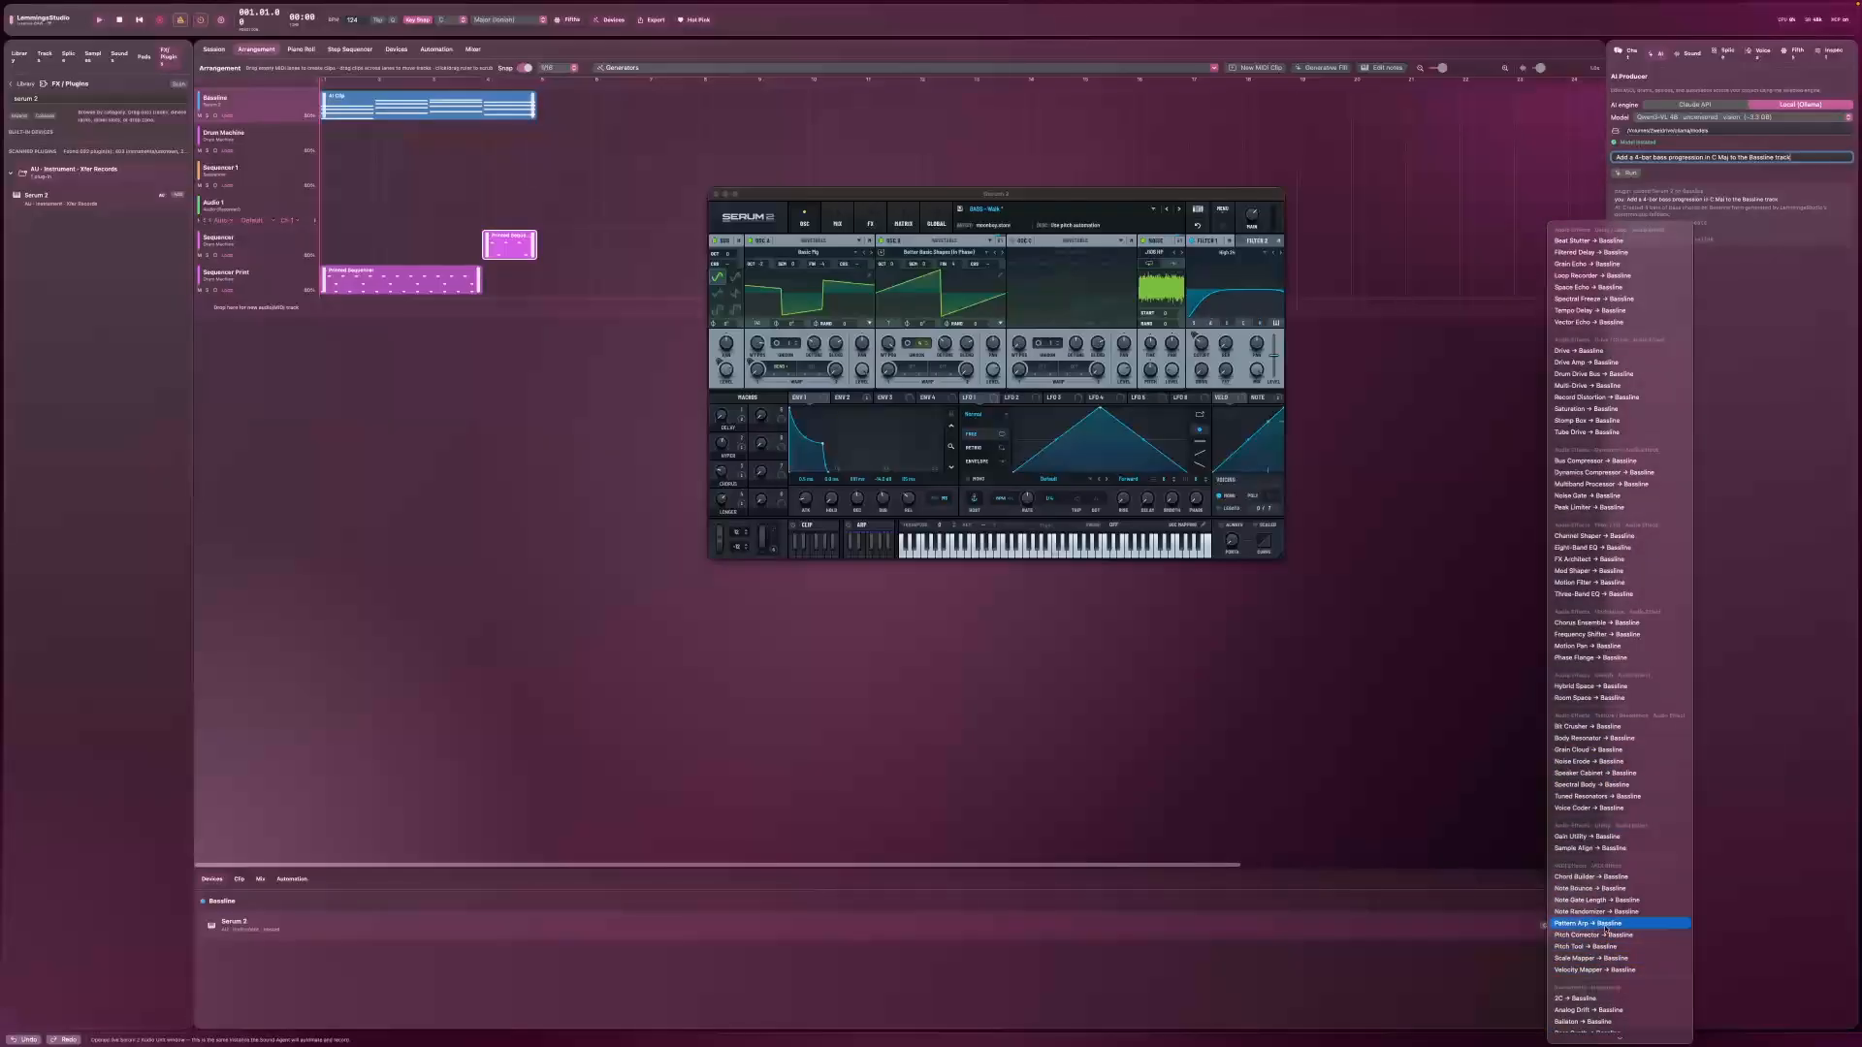
pyautogui.click(1605, 927)
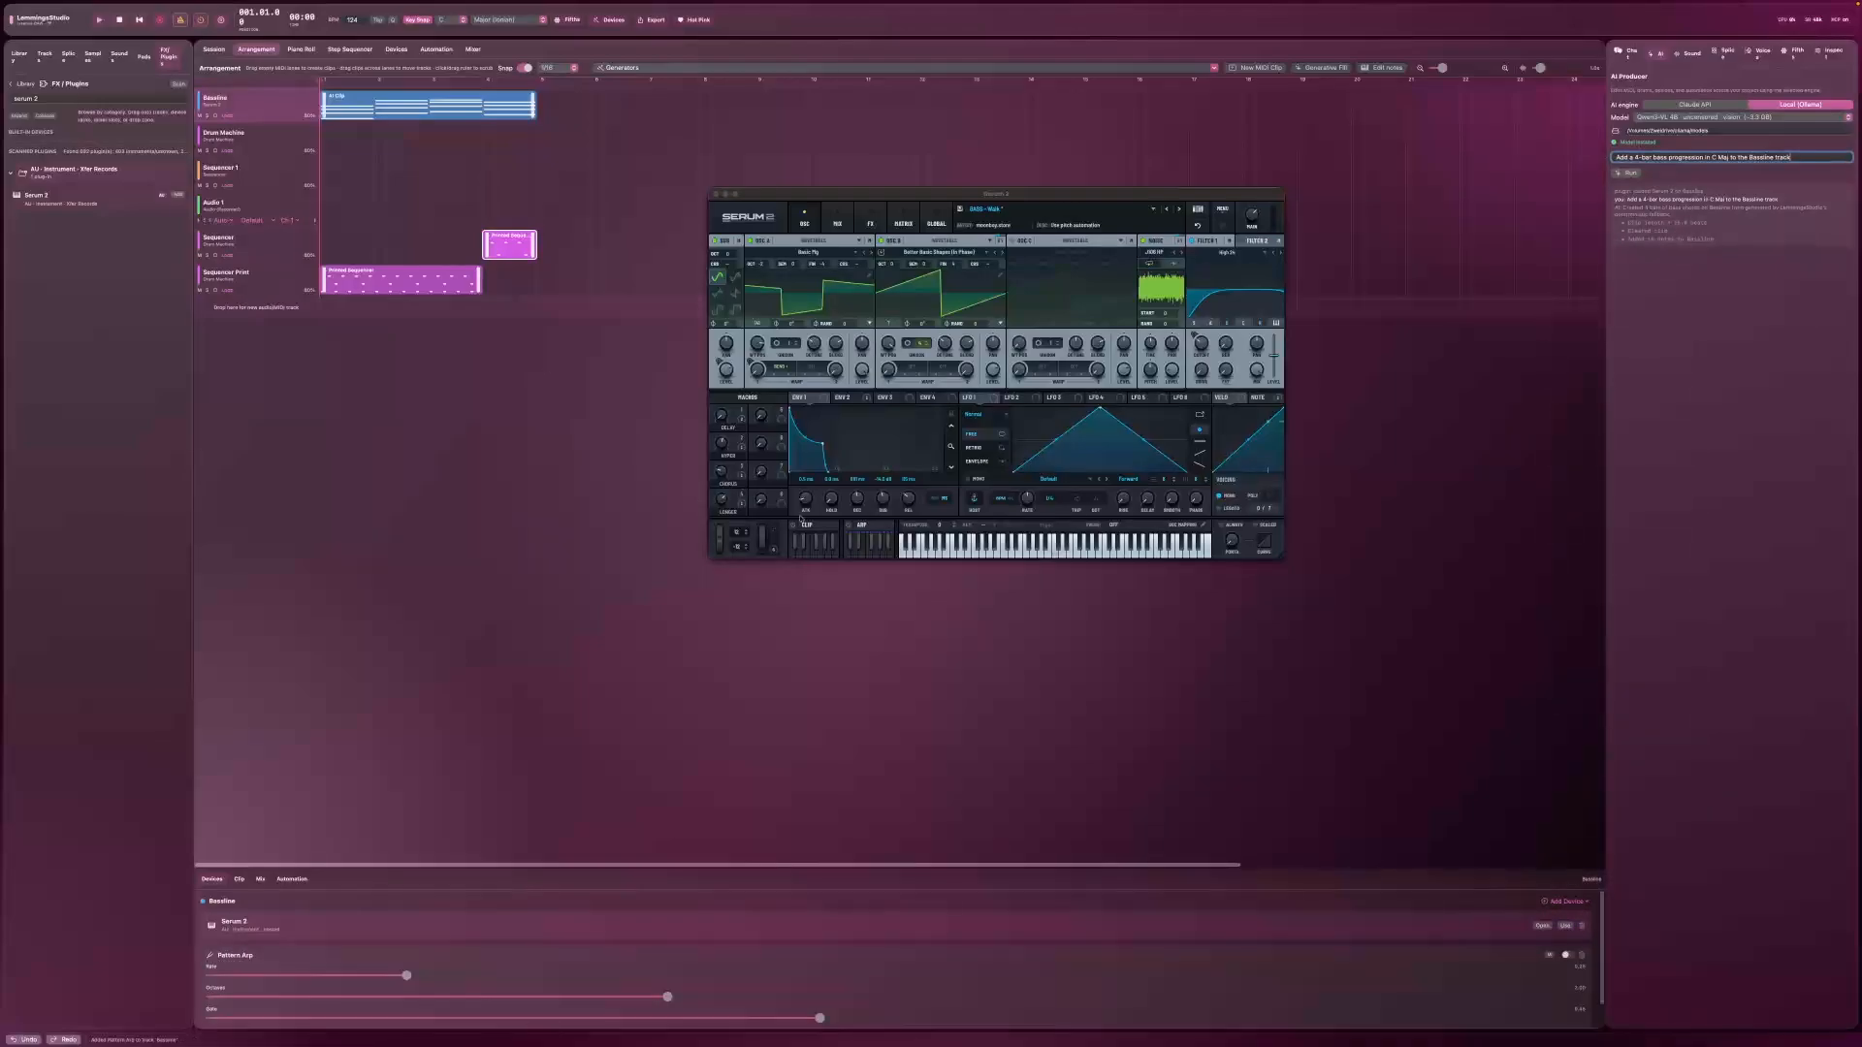
# Step: Adjust the Pattern Arp's rate during playback, trying a low setting and then settling slightly below the middle
pyautogui.click(99, 21)
pyautogui.click(353, 976)
pyautogui.click(771, 975)
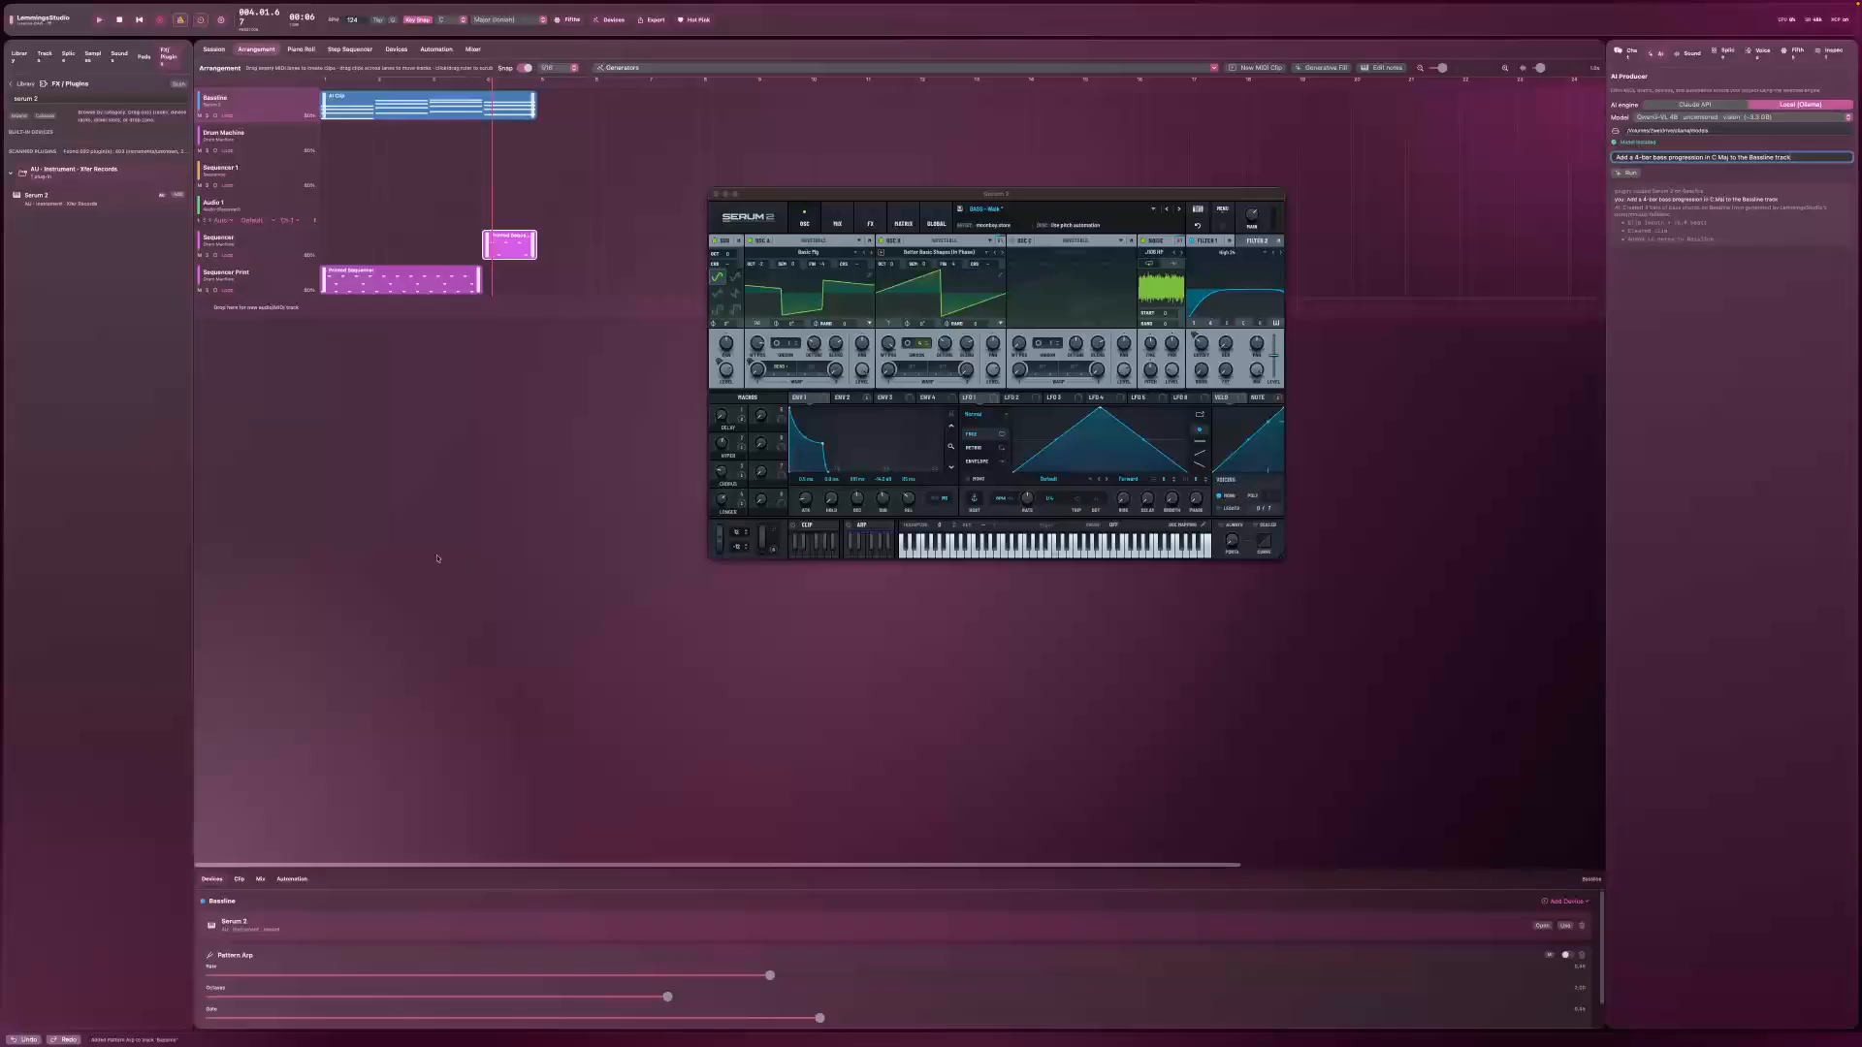
pyautogui.click(139, 19)
pyautogui.click(102, 20)
pyautogui.click(753, 977)
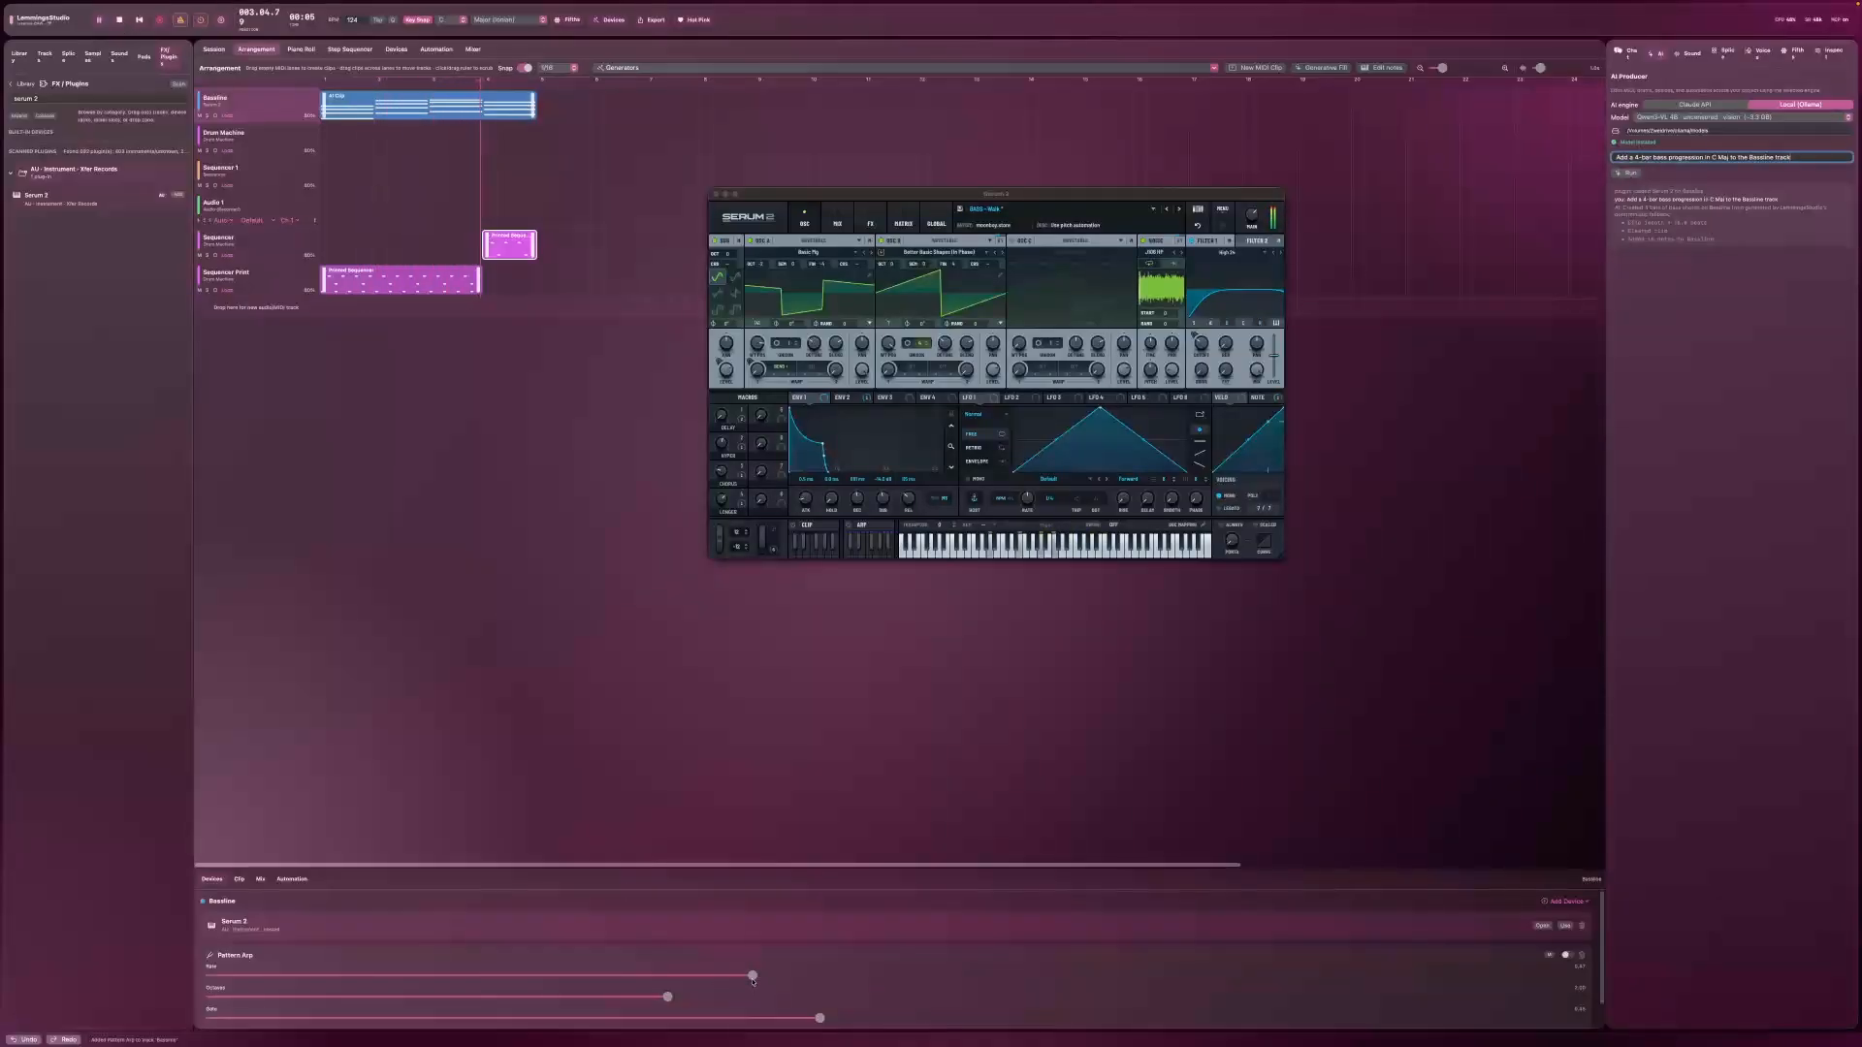
pyautogui.click(141, 19)
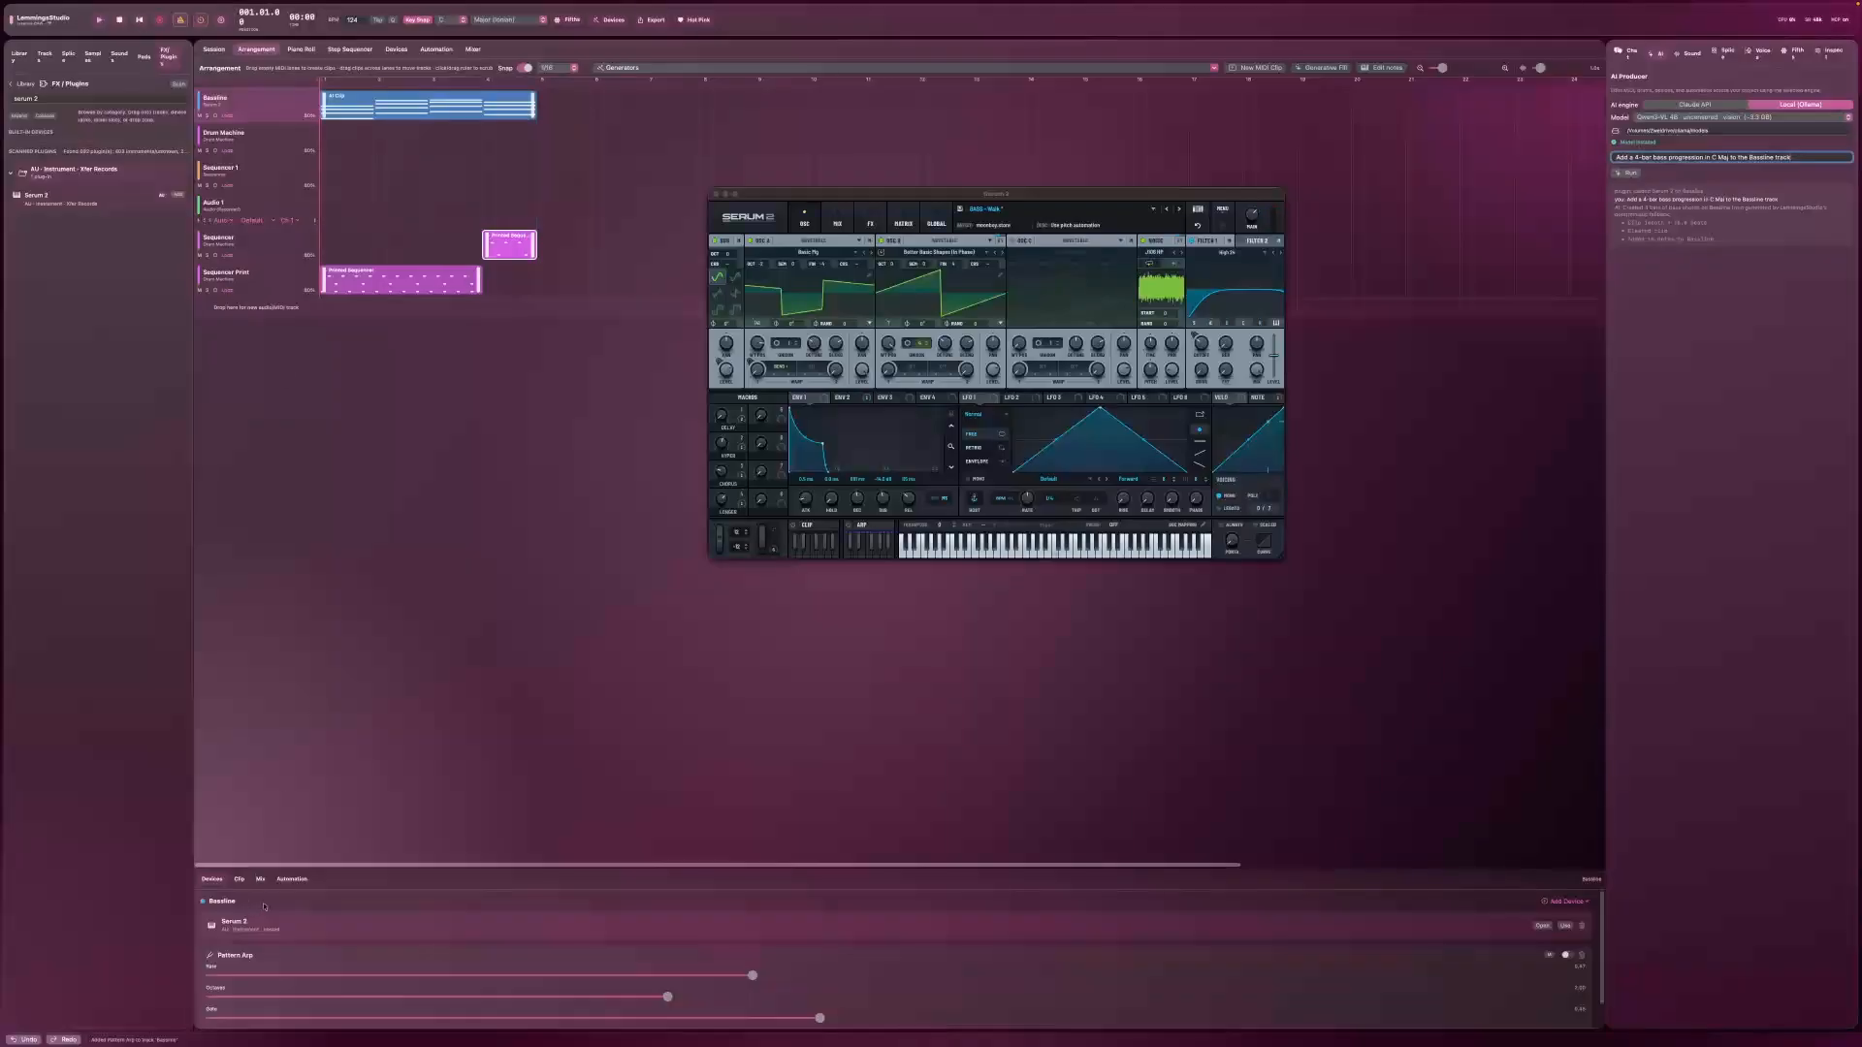
# Step: Examine the Bassline track's automation view and the Pattern Arp parameters available for new lanes
pyautogui.click(294, 879)
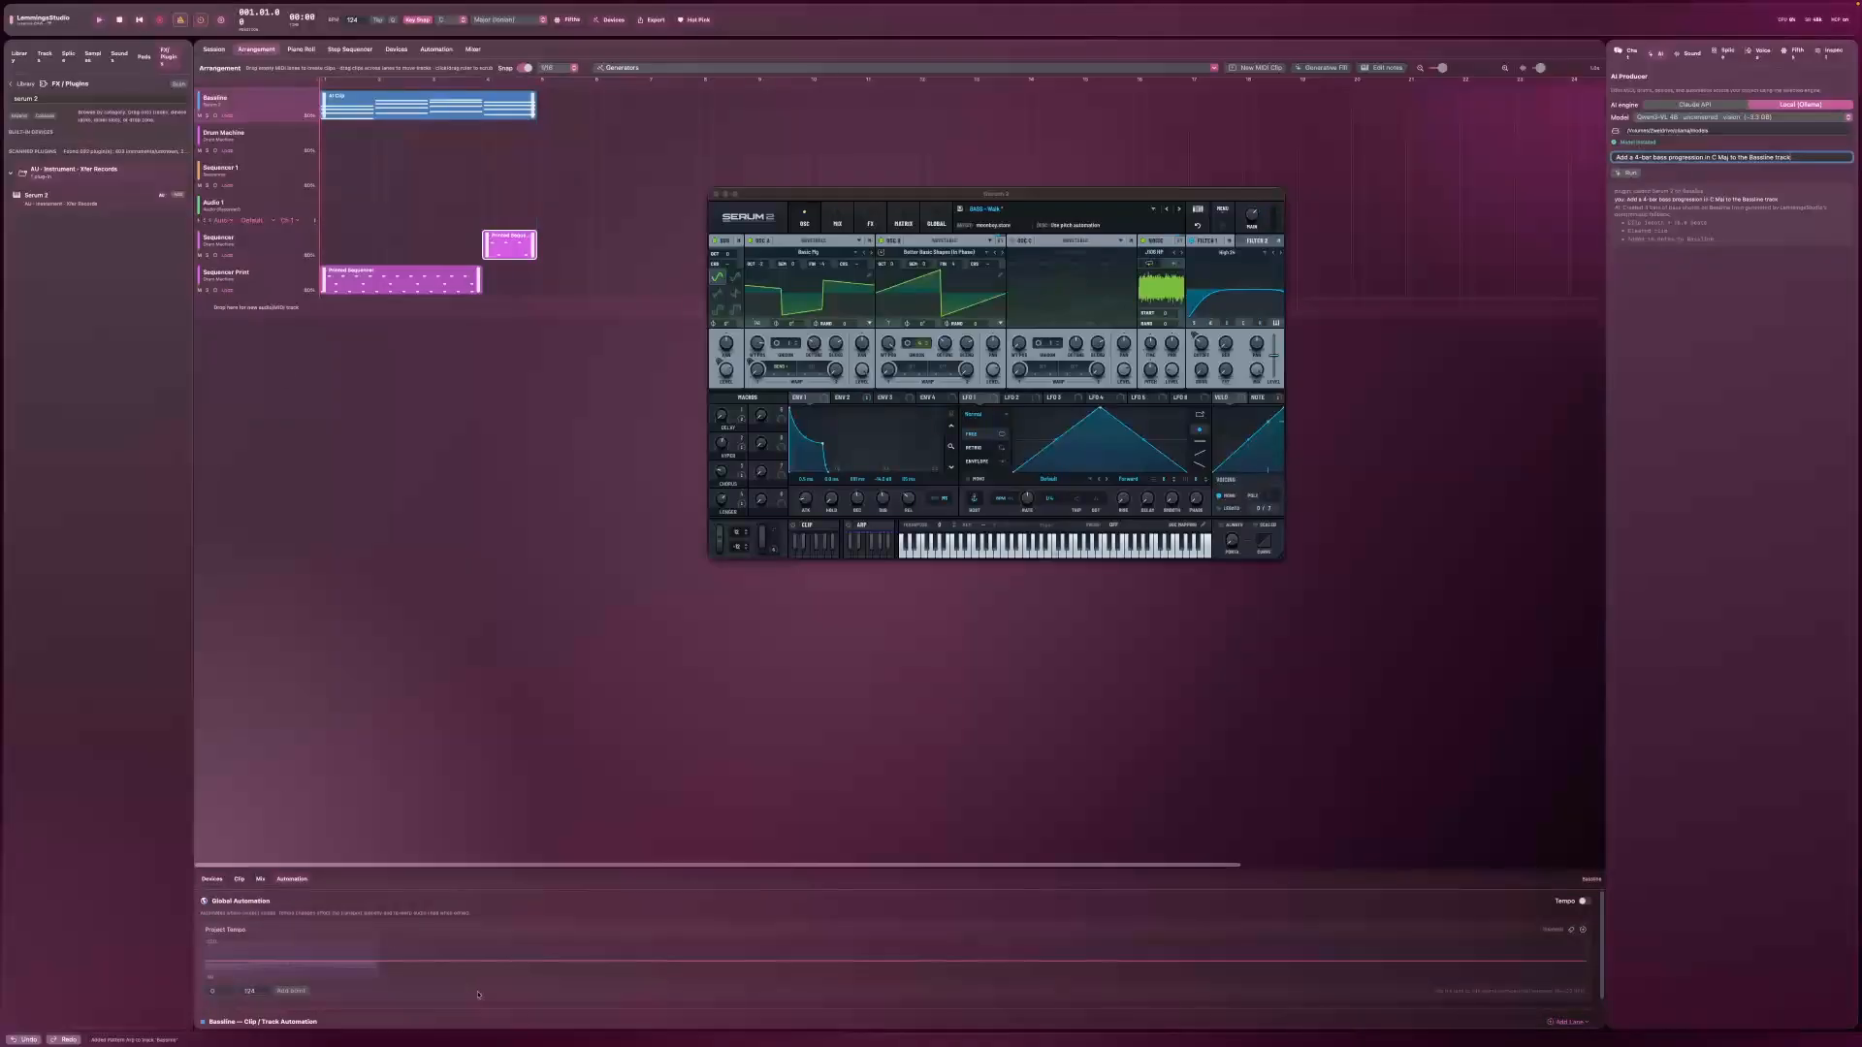
pyautogui.scroll(-1, 478, 996)
pyautogui.click(1560, 989)
pyautogui.moveTo(1565, 1001)
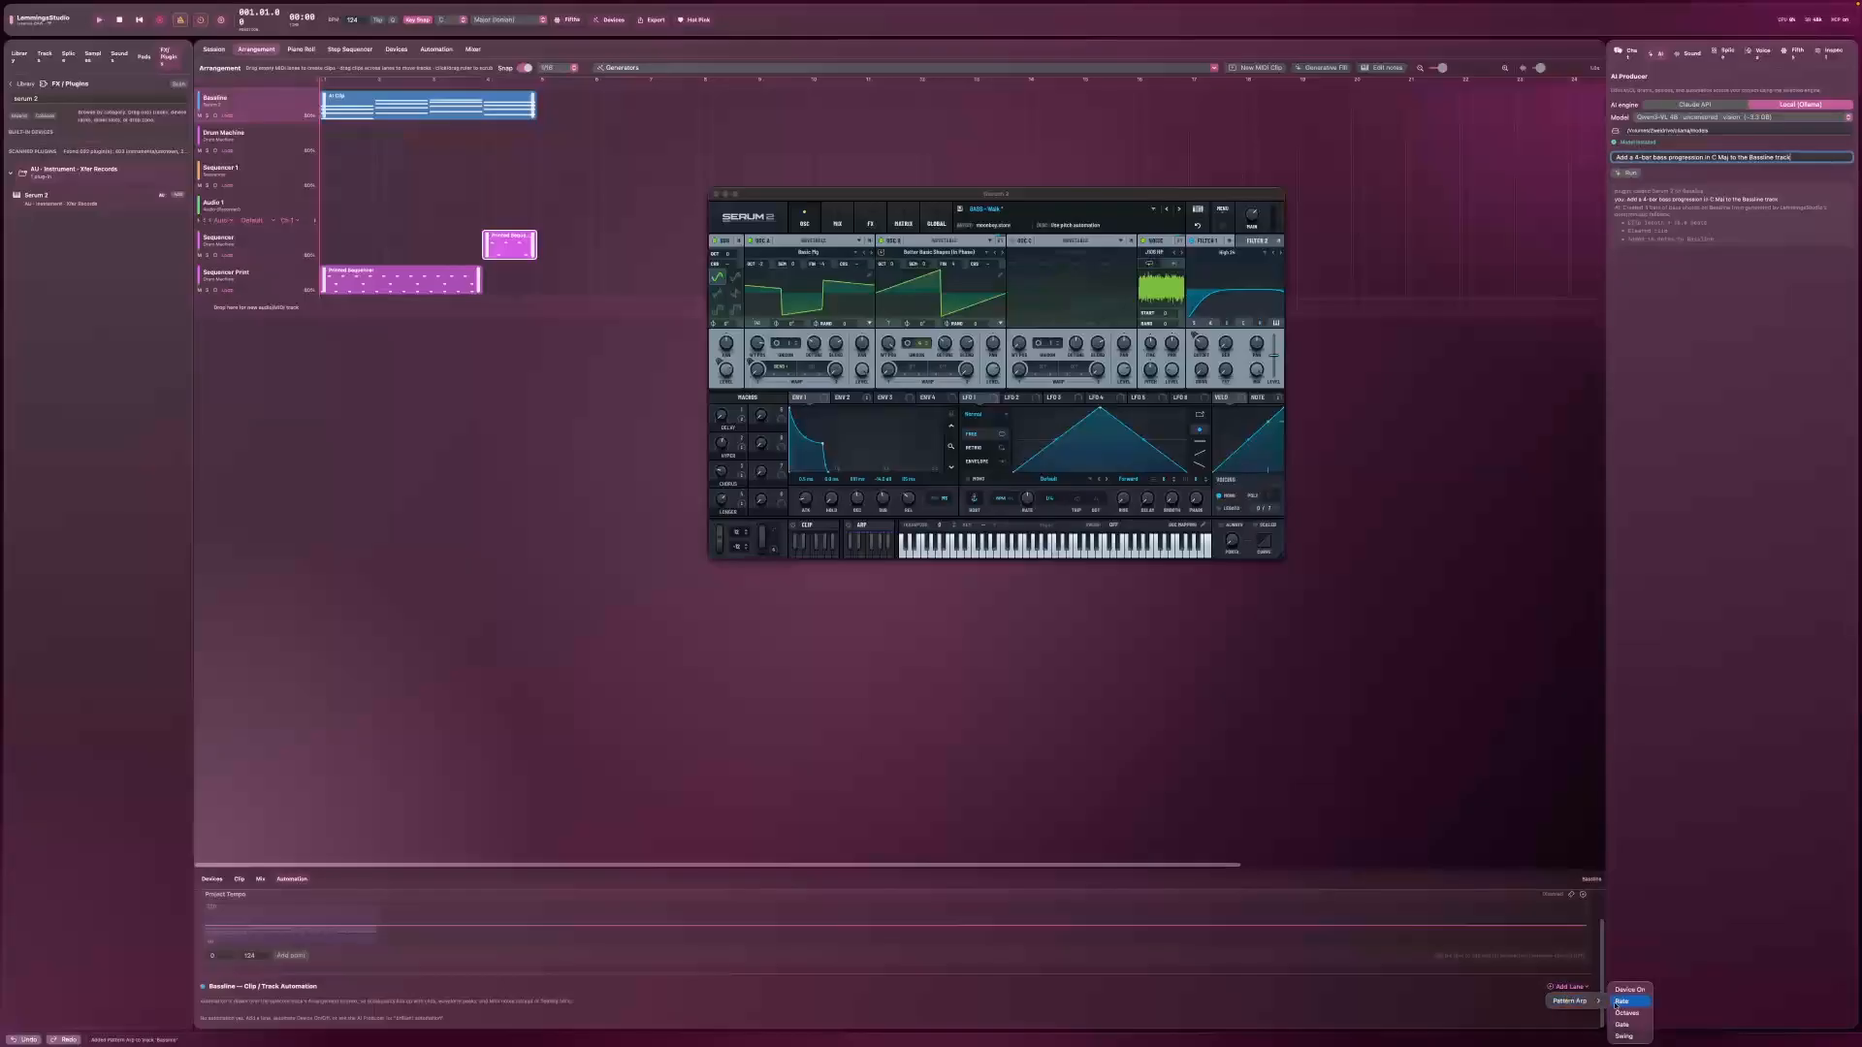
pyautogui.click(688, 734)
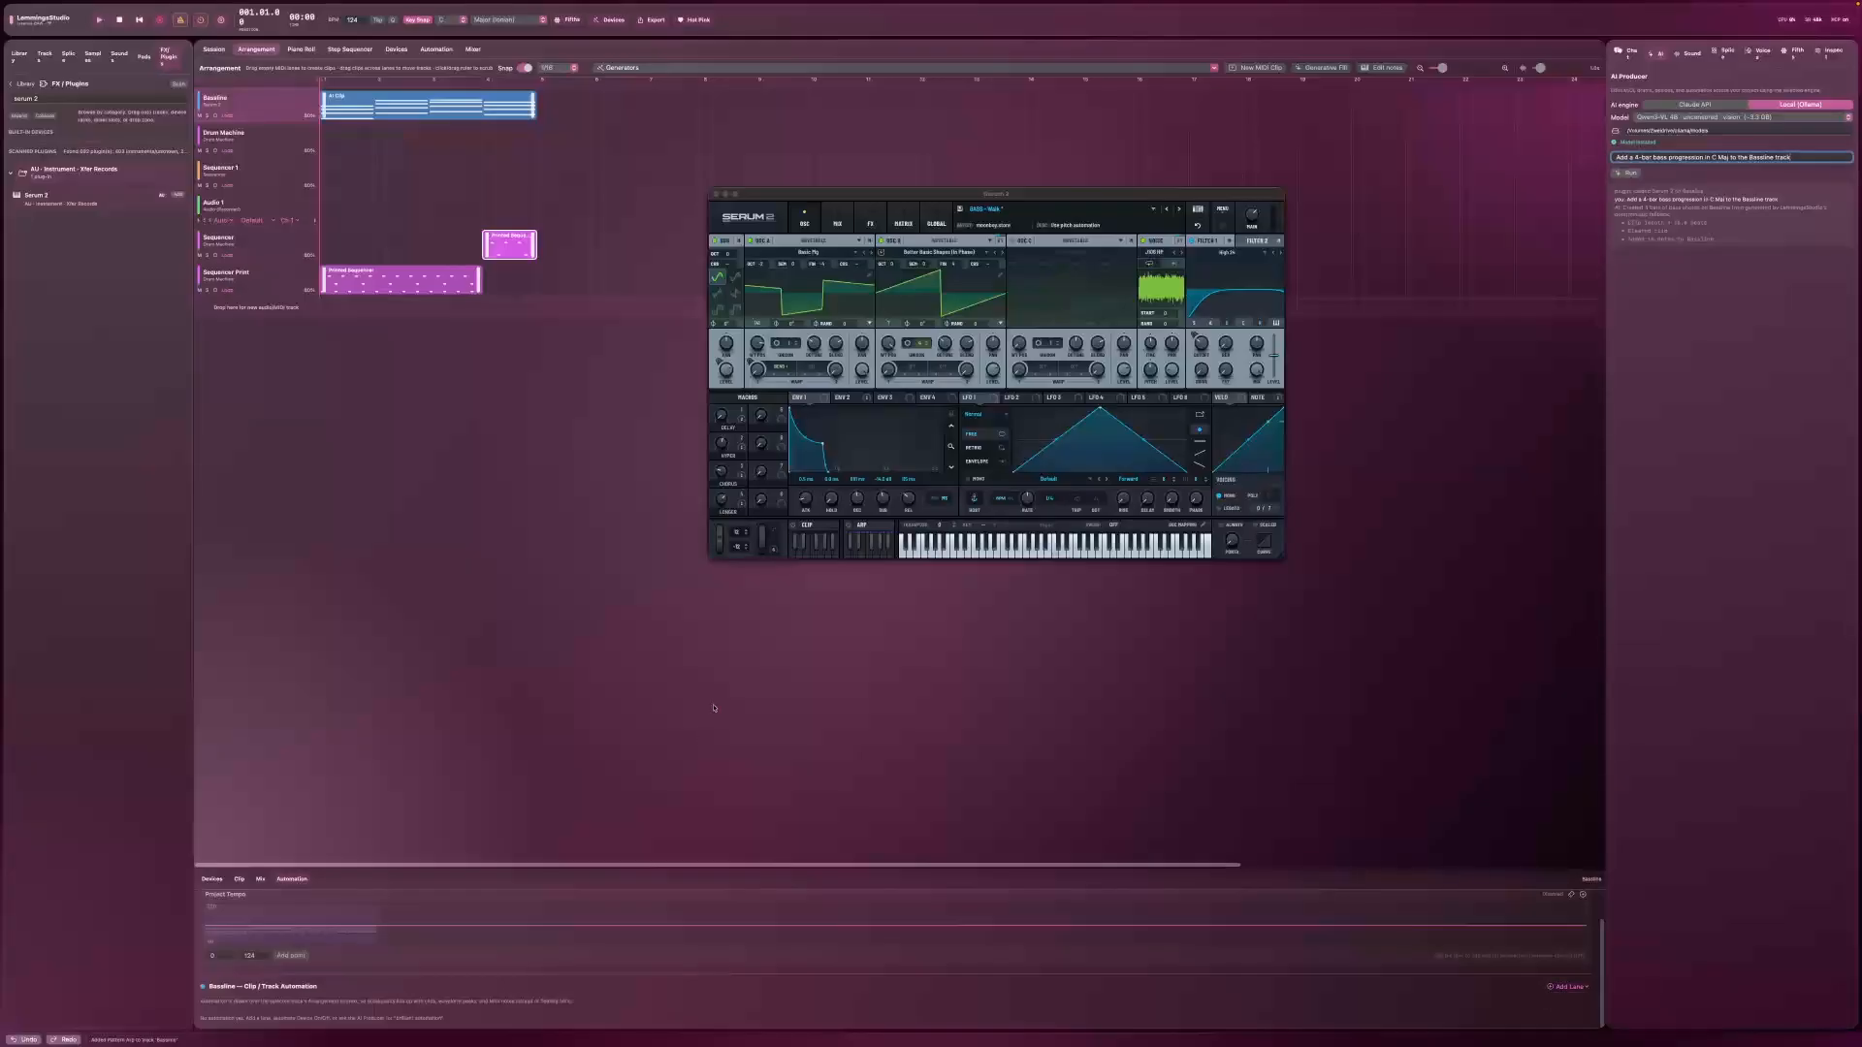
# Step: Remove the Pattern Arp device and delete the bass clip from the Bassline track
pyautogui.click(213, 879)
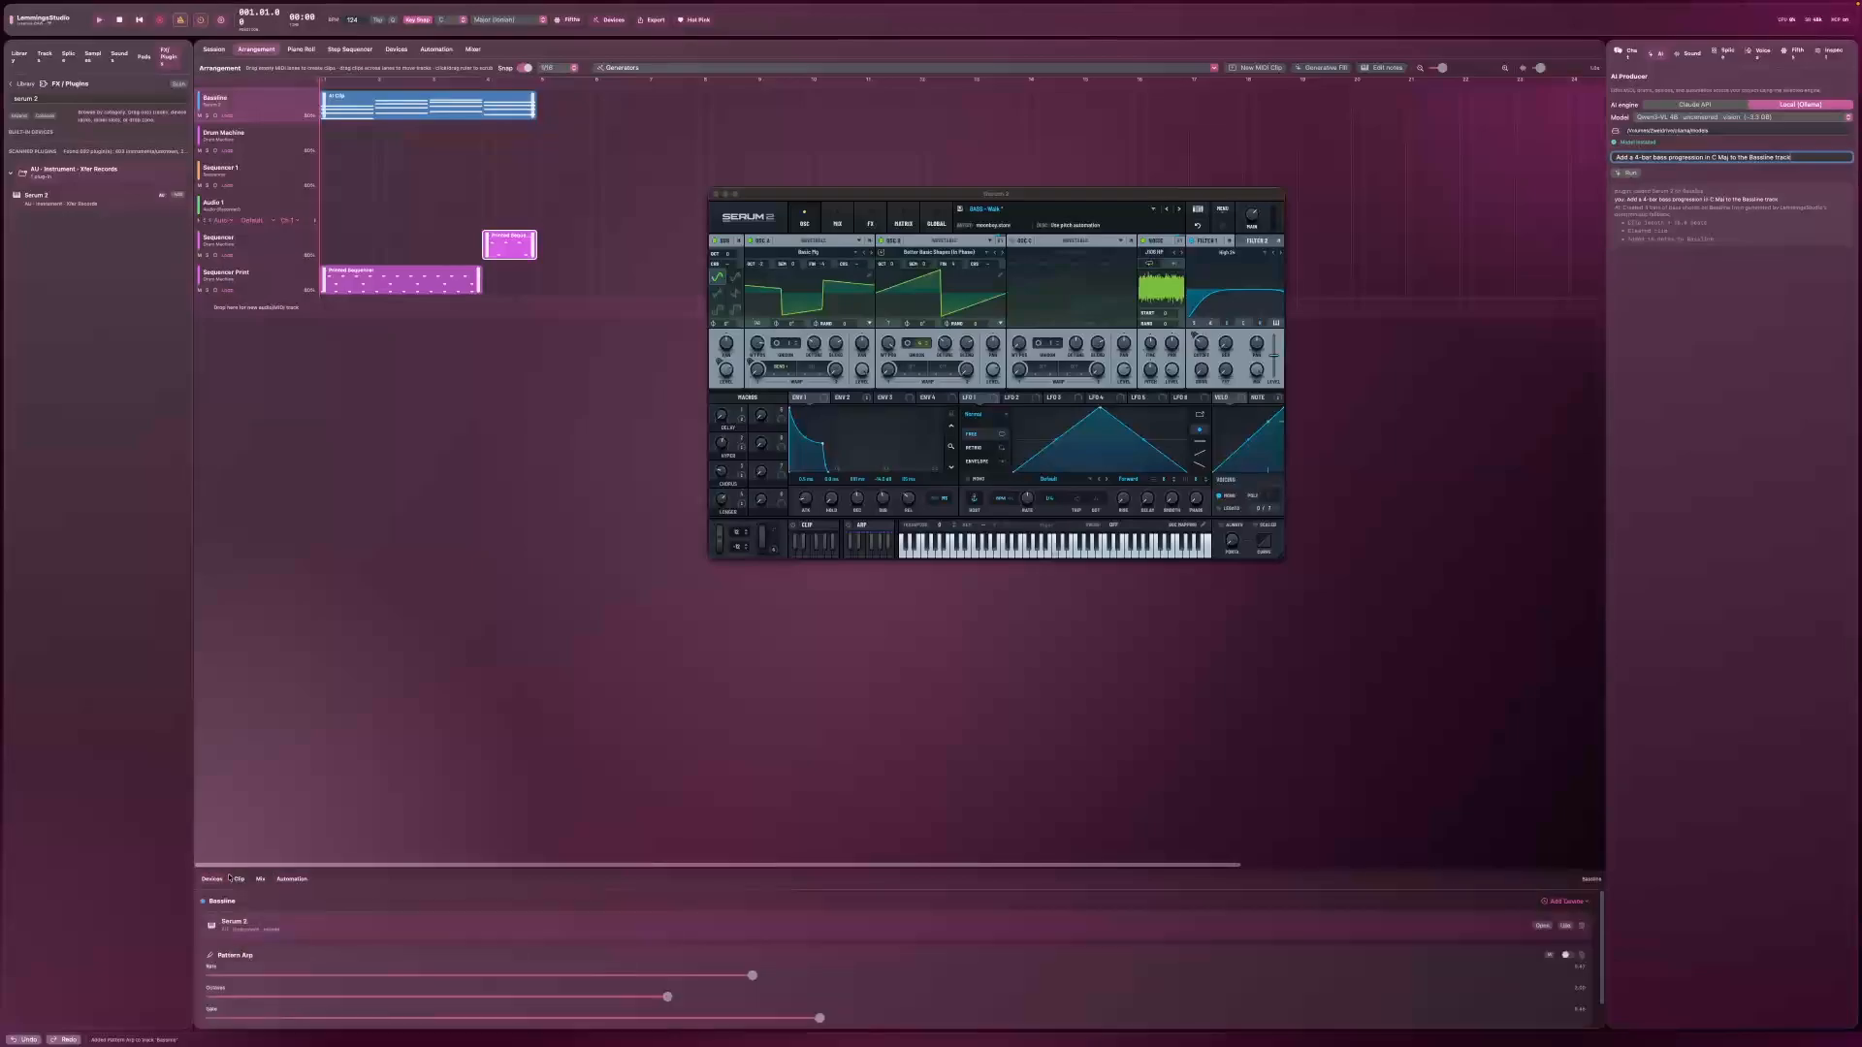
pyautogui.rightClick(367, 115)
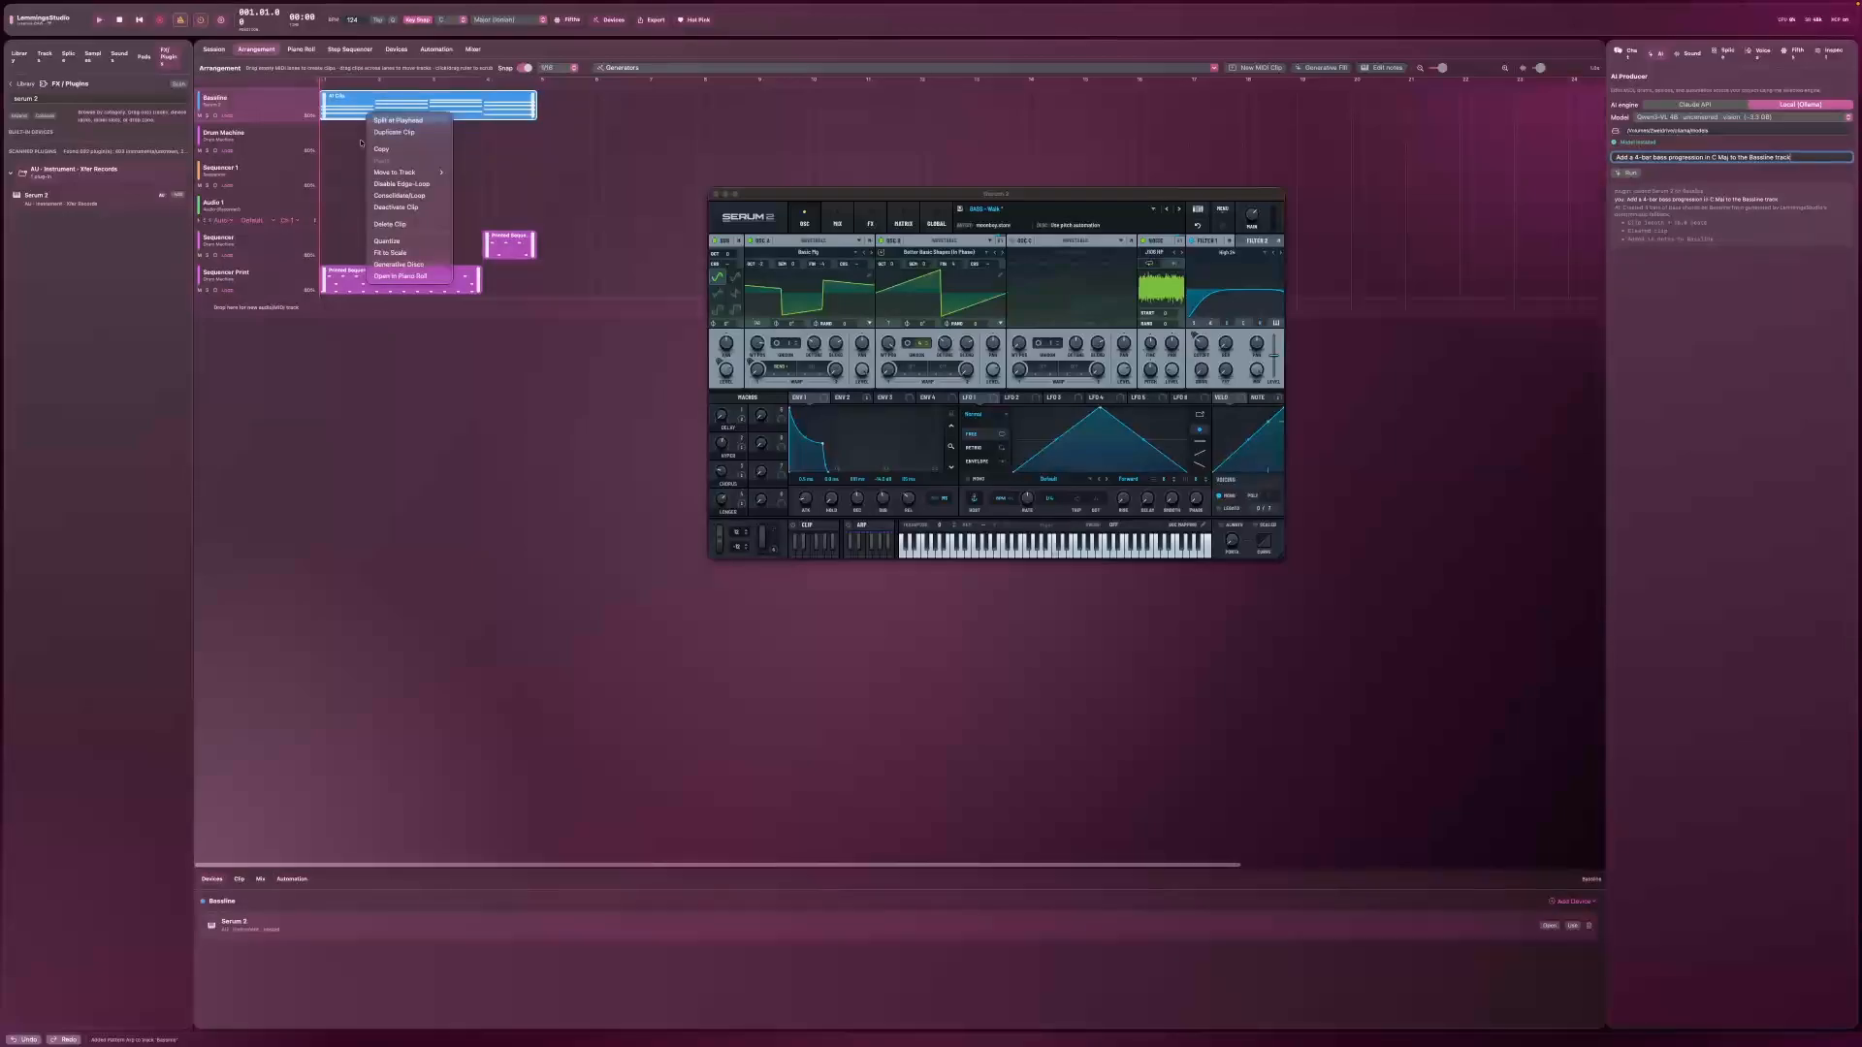
pyautogui.click(381, 225)
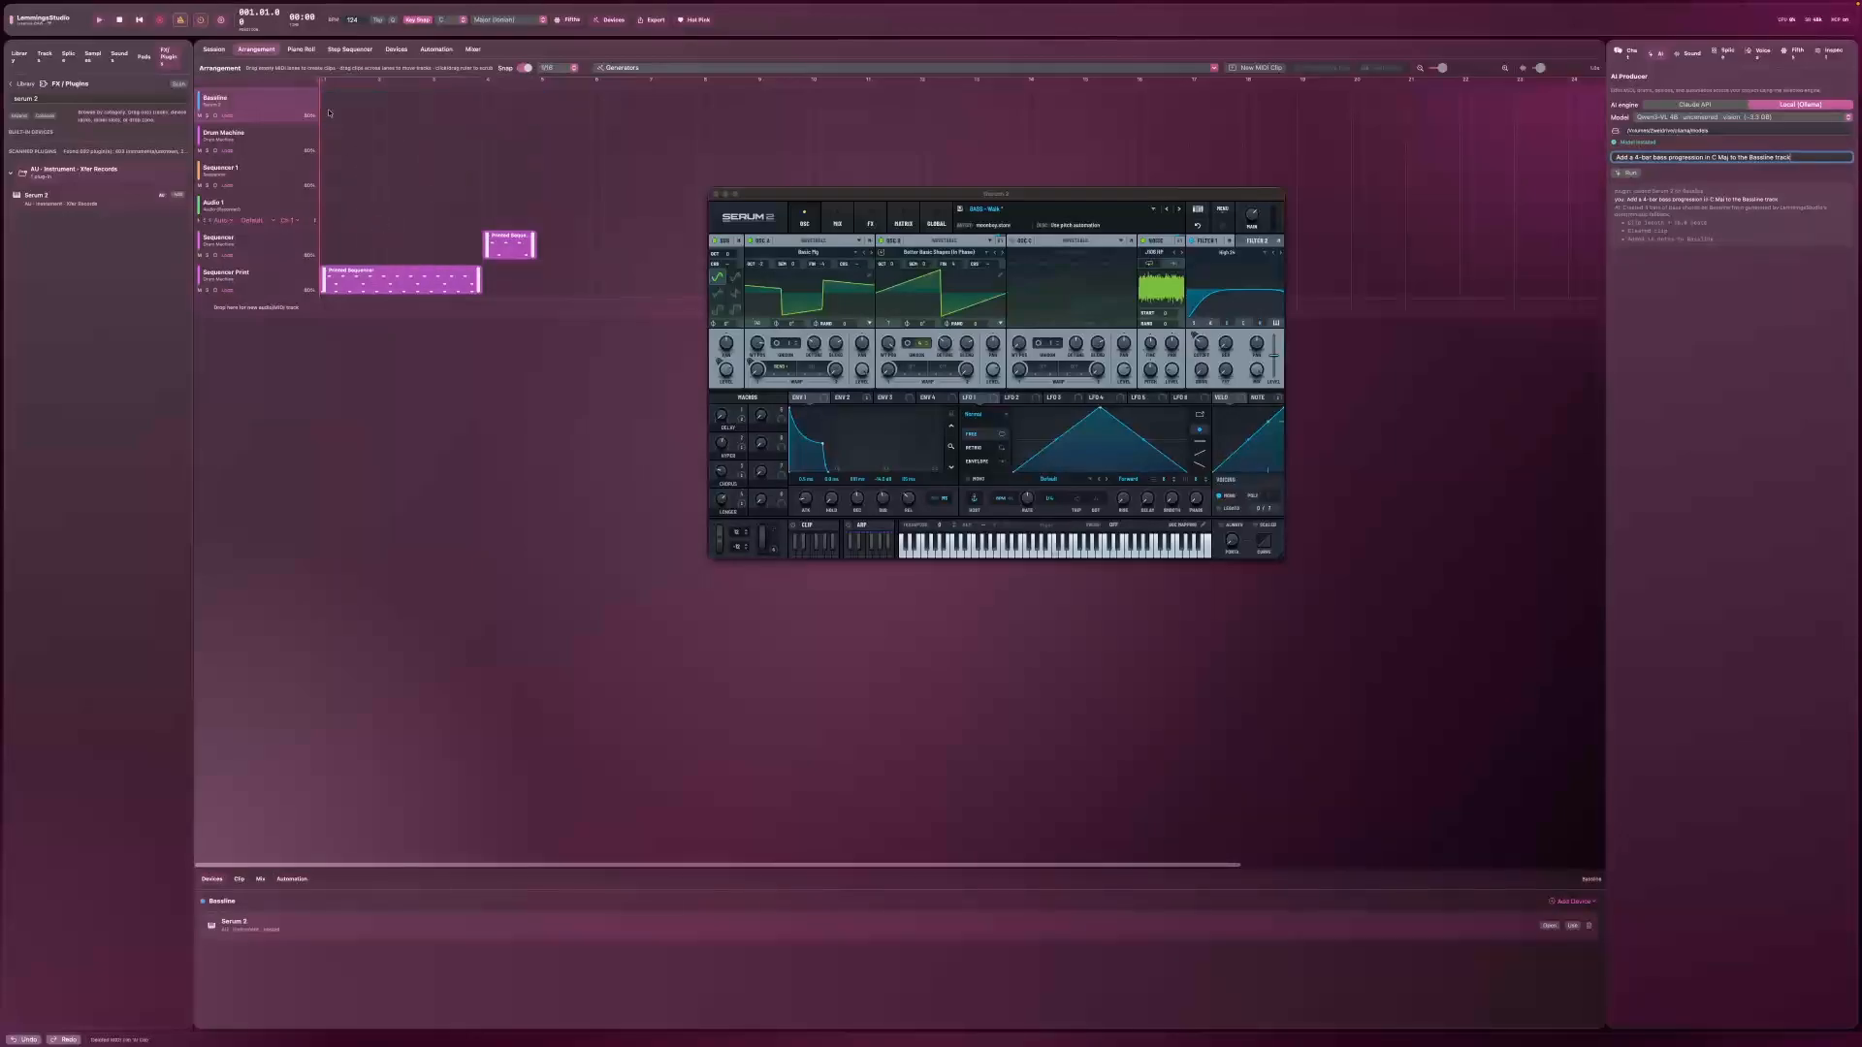
# Step: Create a four-bar MIDI clip at the start of the Bassline track and fill it with generated notes
pyautogui.moveTo(325, 109); pyautogui.dragTo(536, 125)
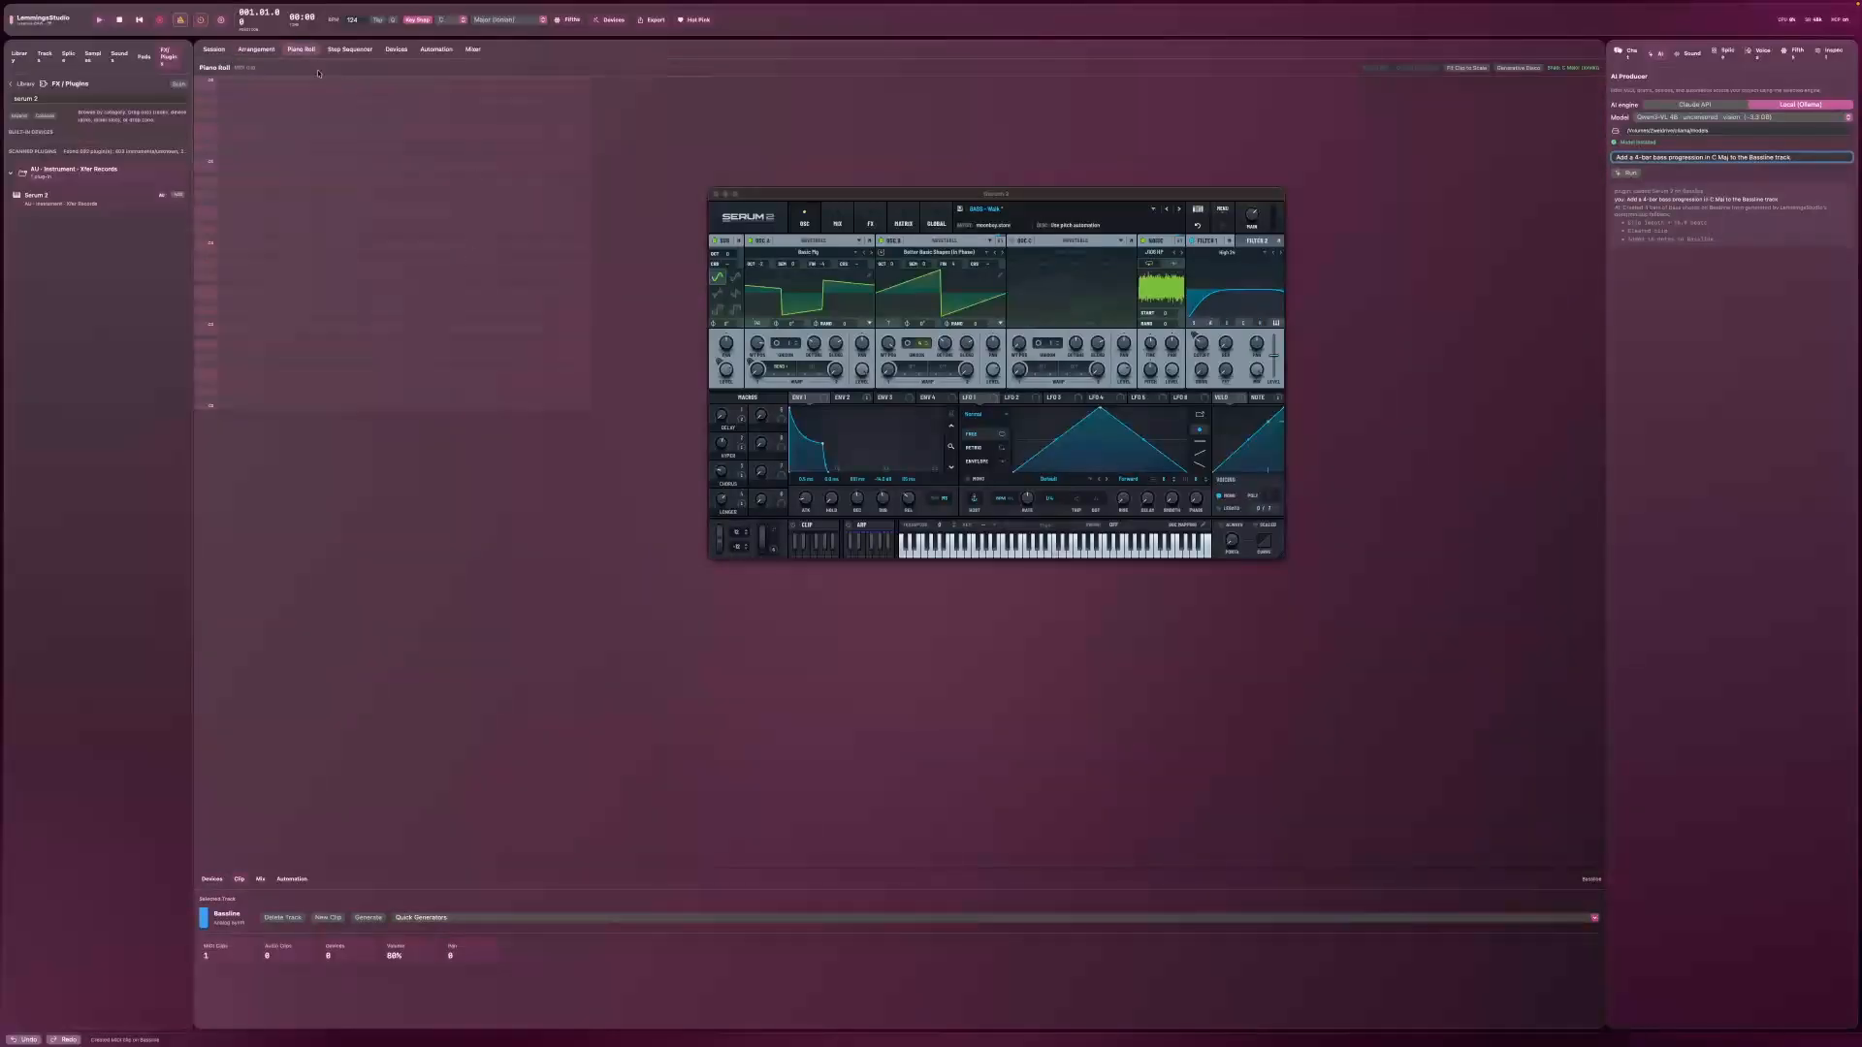
pyautogui.click(251, 50)
pyautogui.rightClick(353, 103)
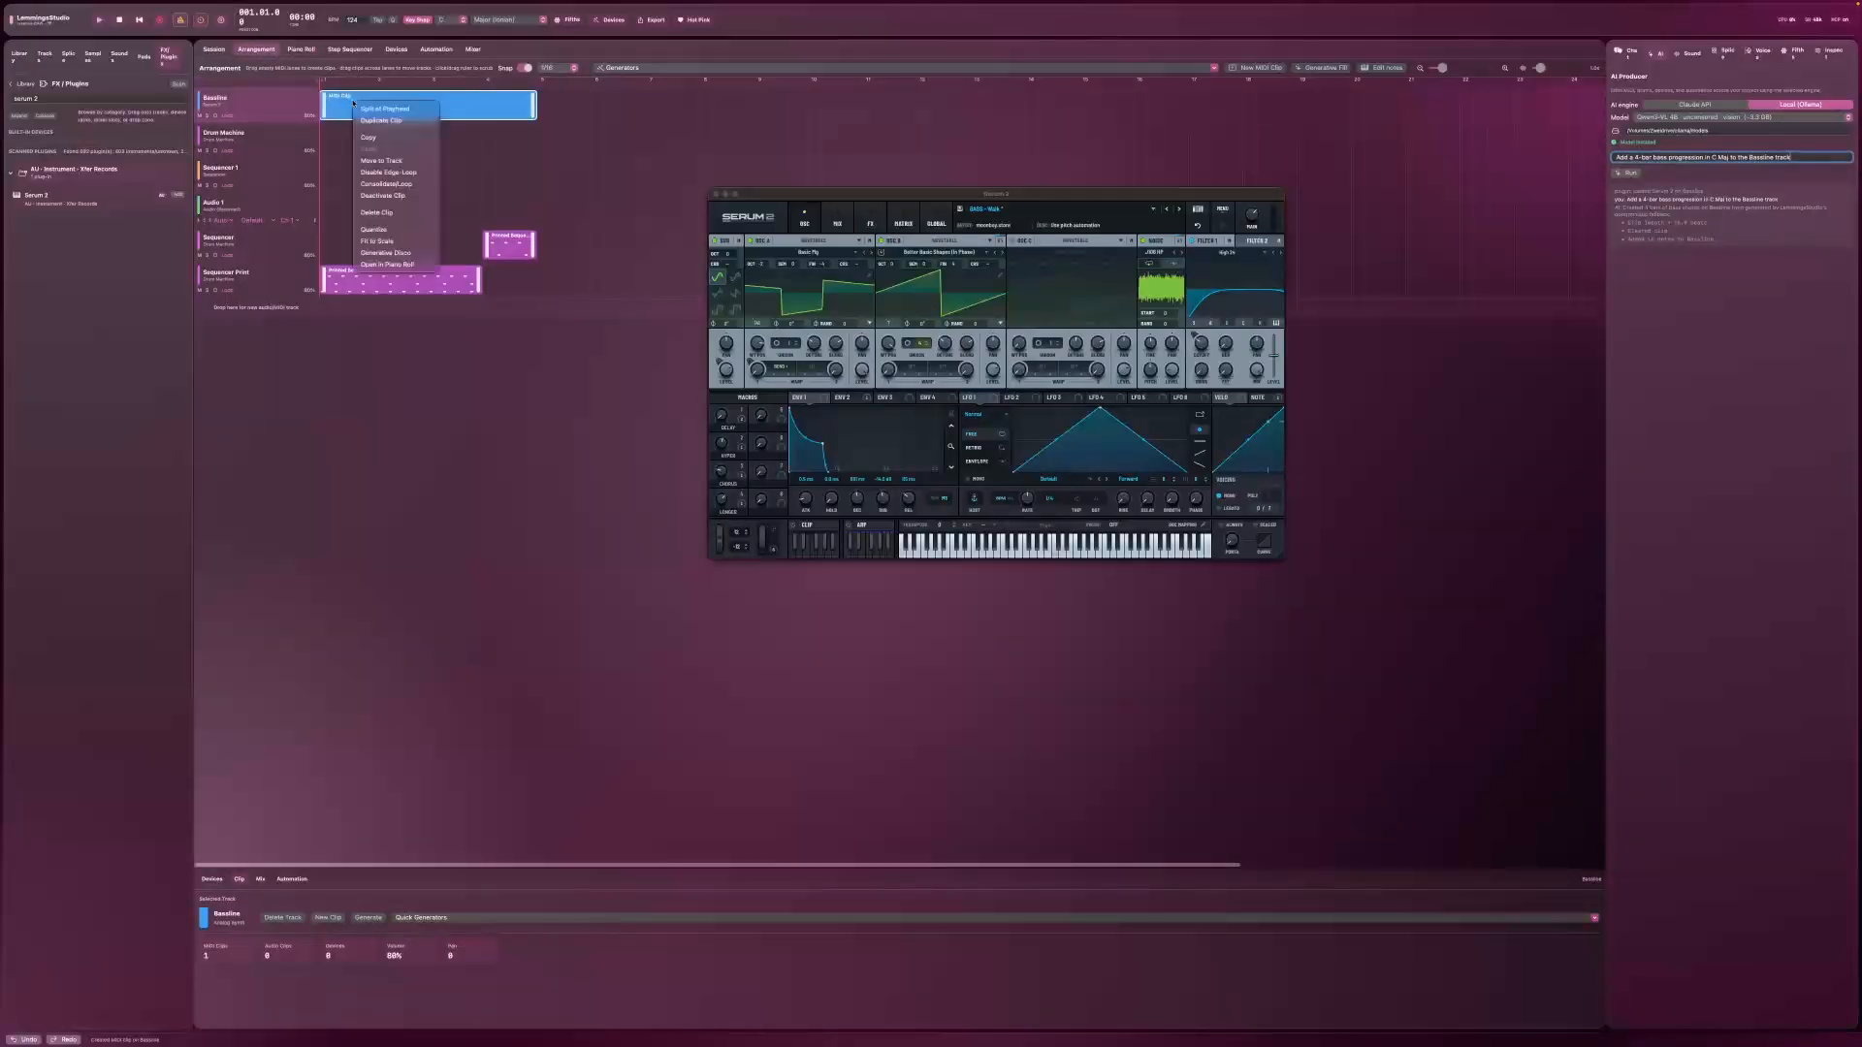
pyautogui.click(386, 253)
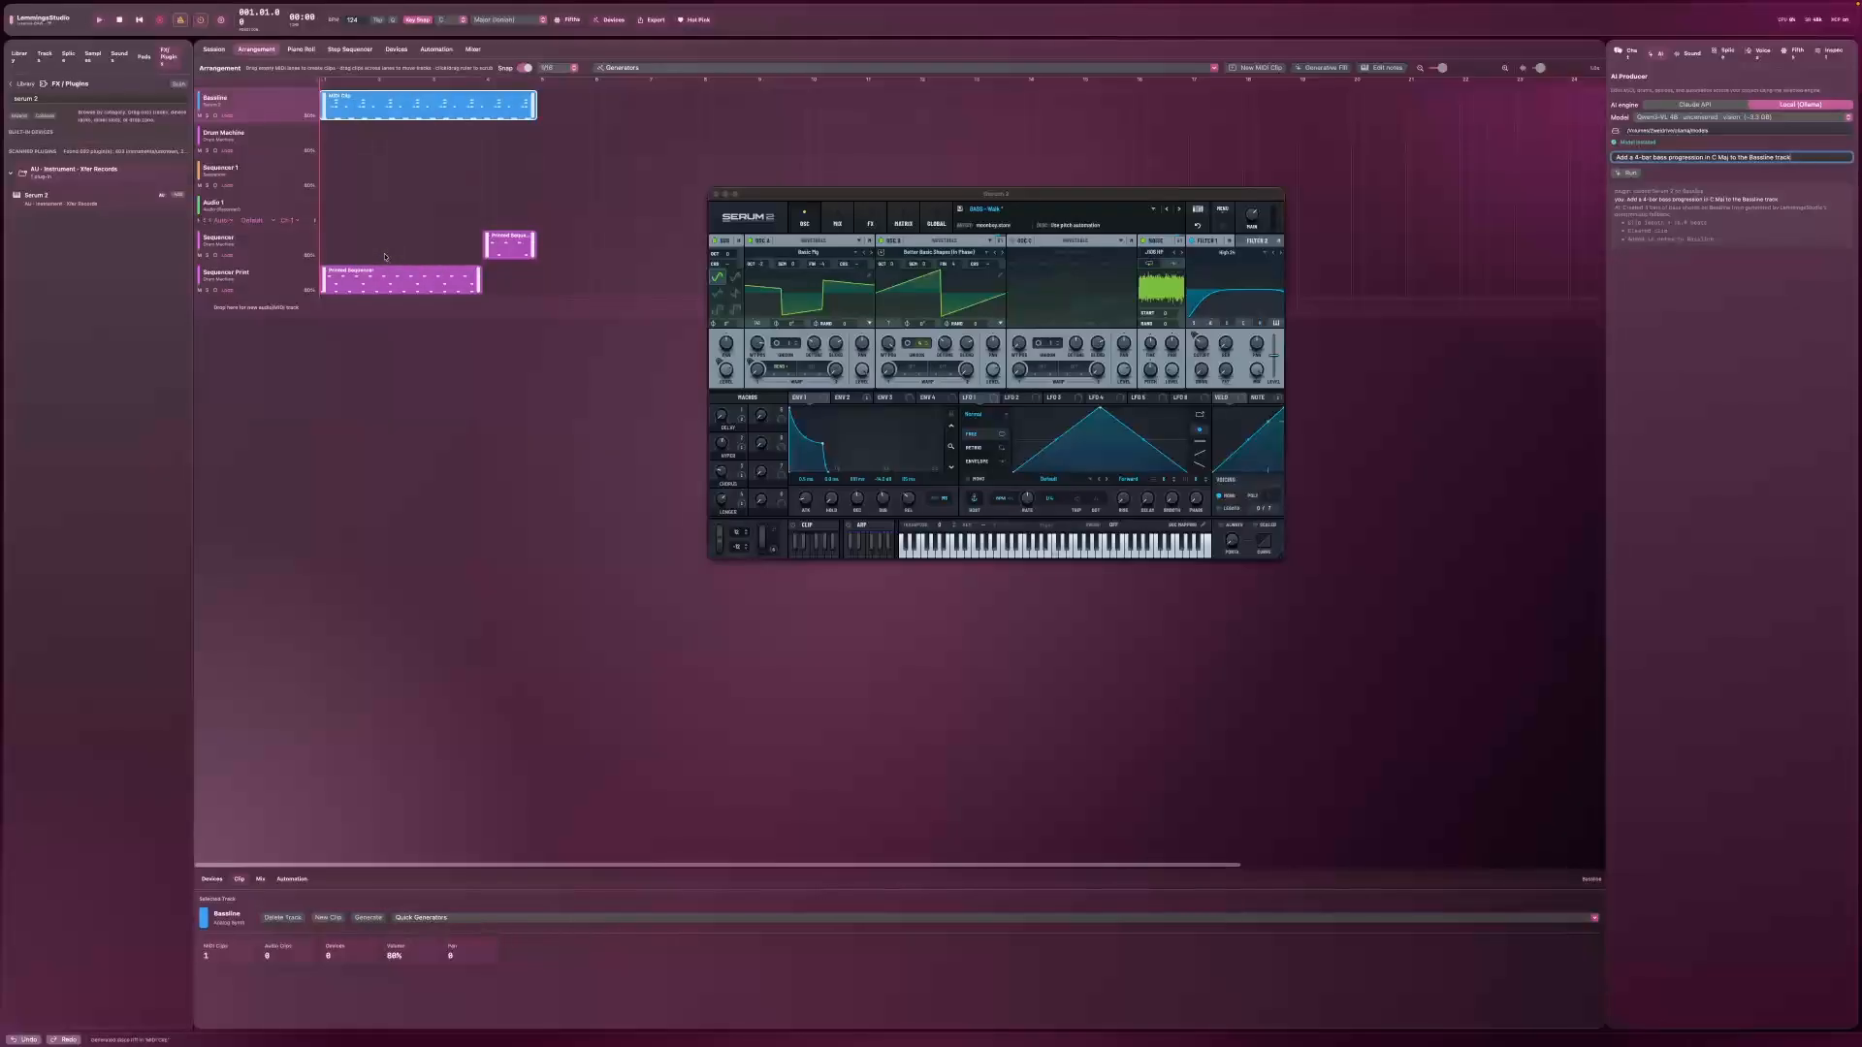
# Step: Fit all notes of the Bassline track's generated MIDI clip to the scale and audition the clip in the arrangement
pyautogui.click(100, 21)
pyautogui.doubleClick(372, 107)
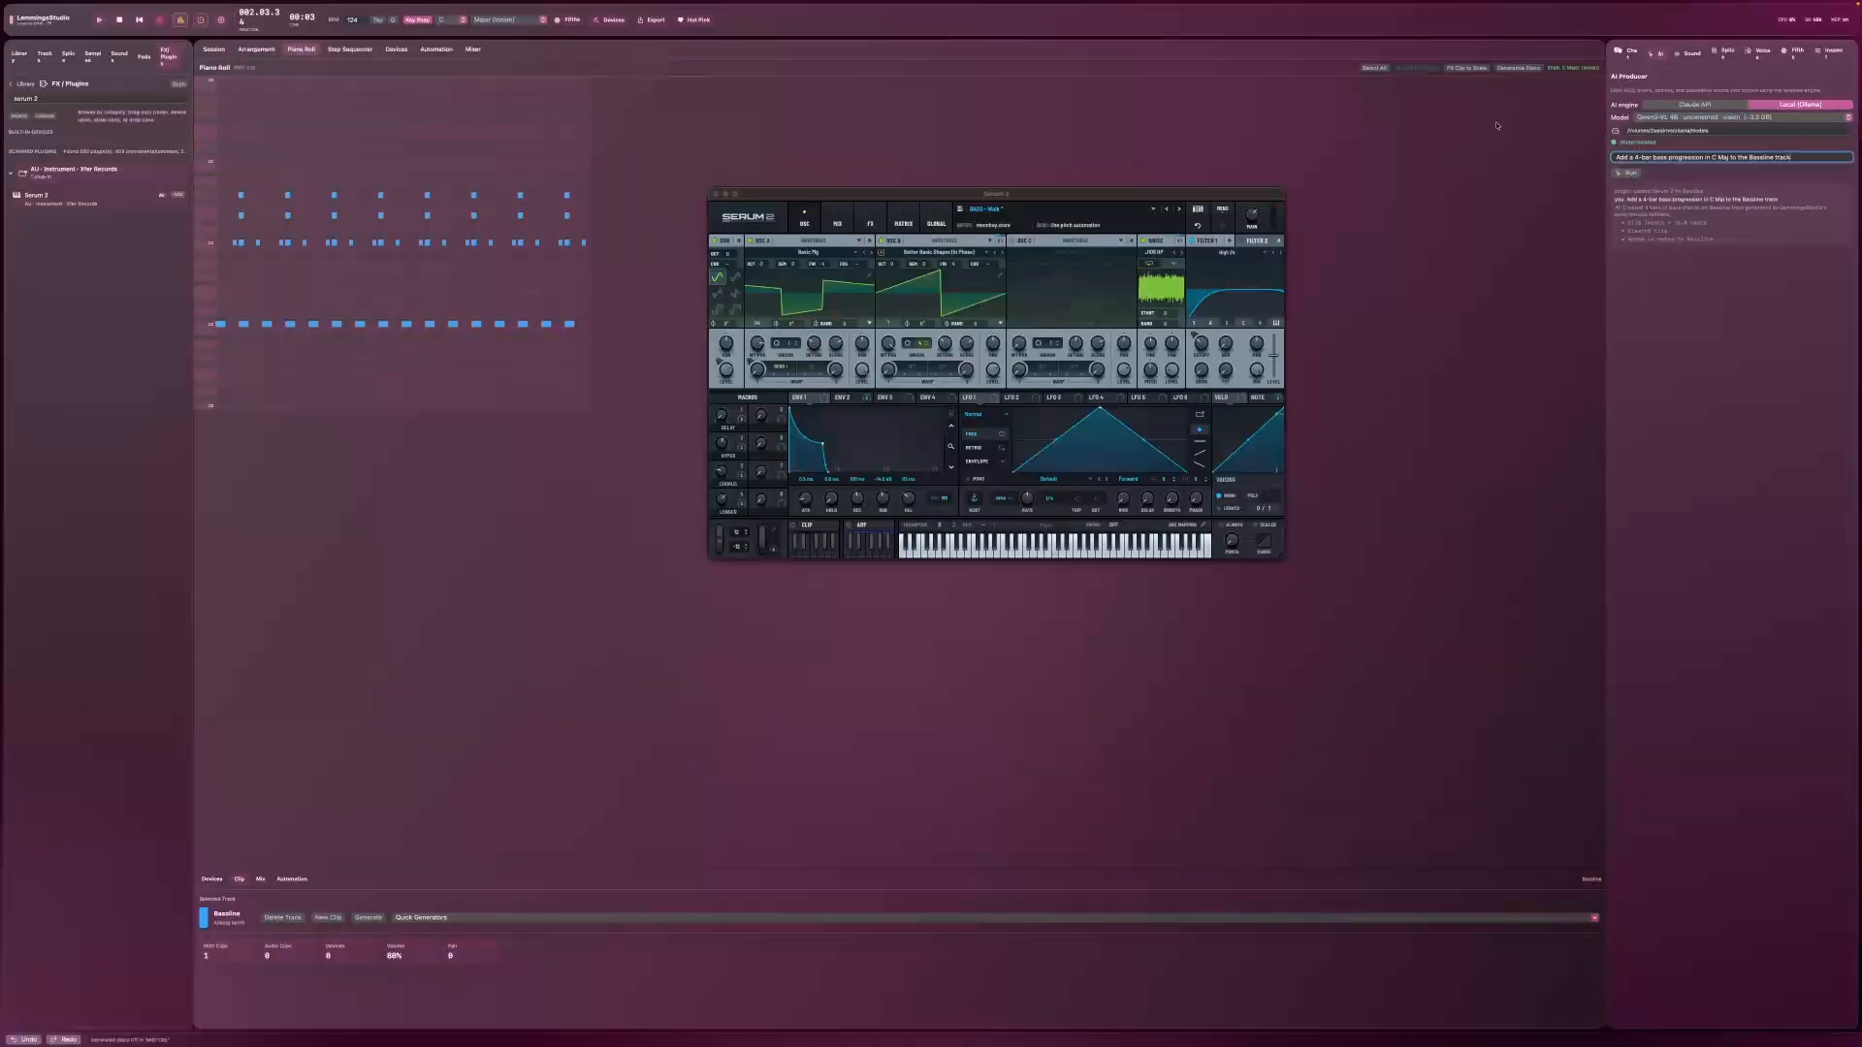
pyautogui.click(1375, 68)
pyautogui.click(1454, 70)
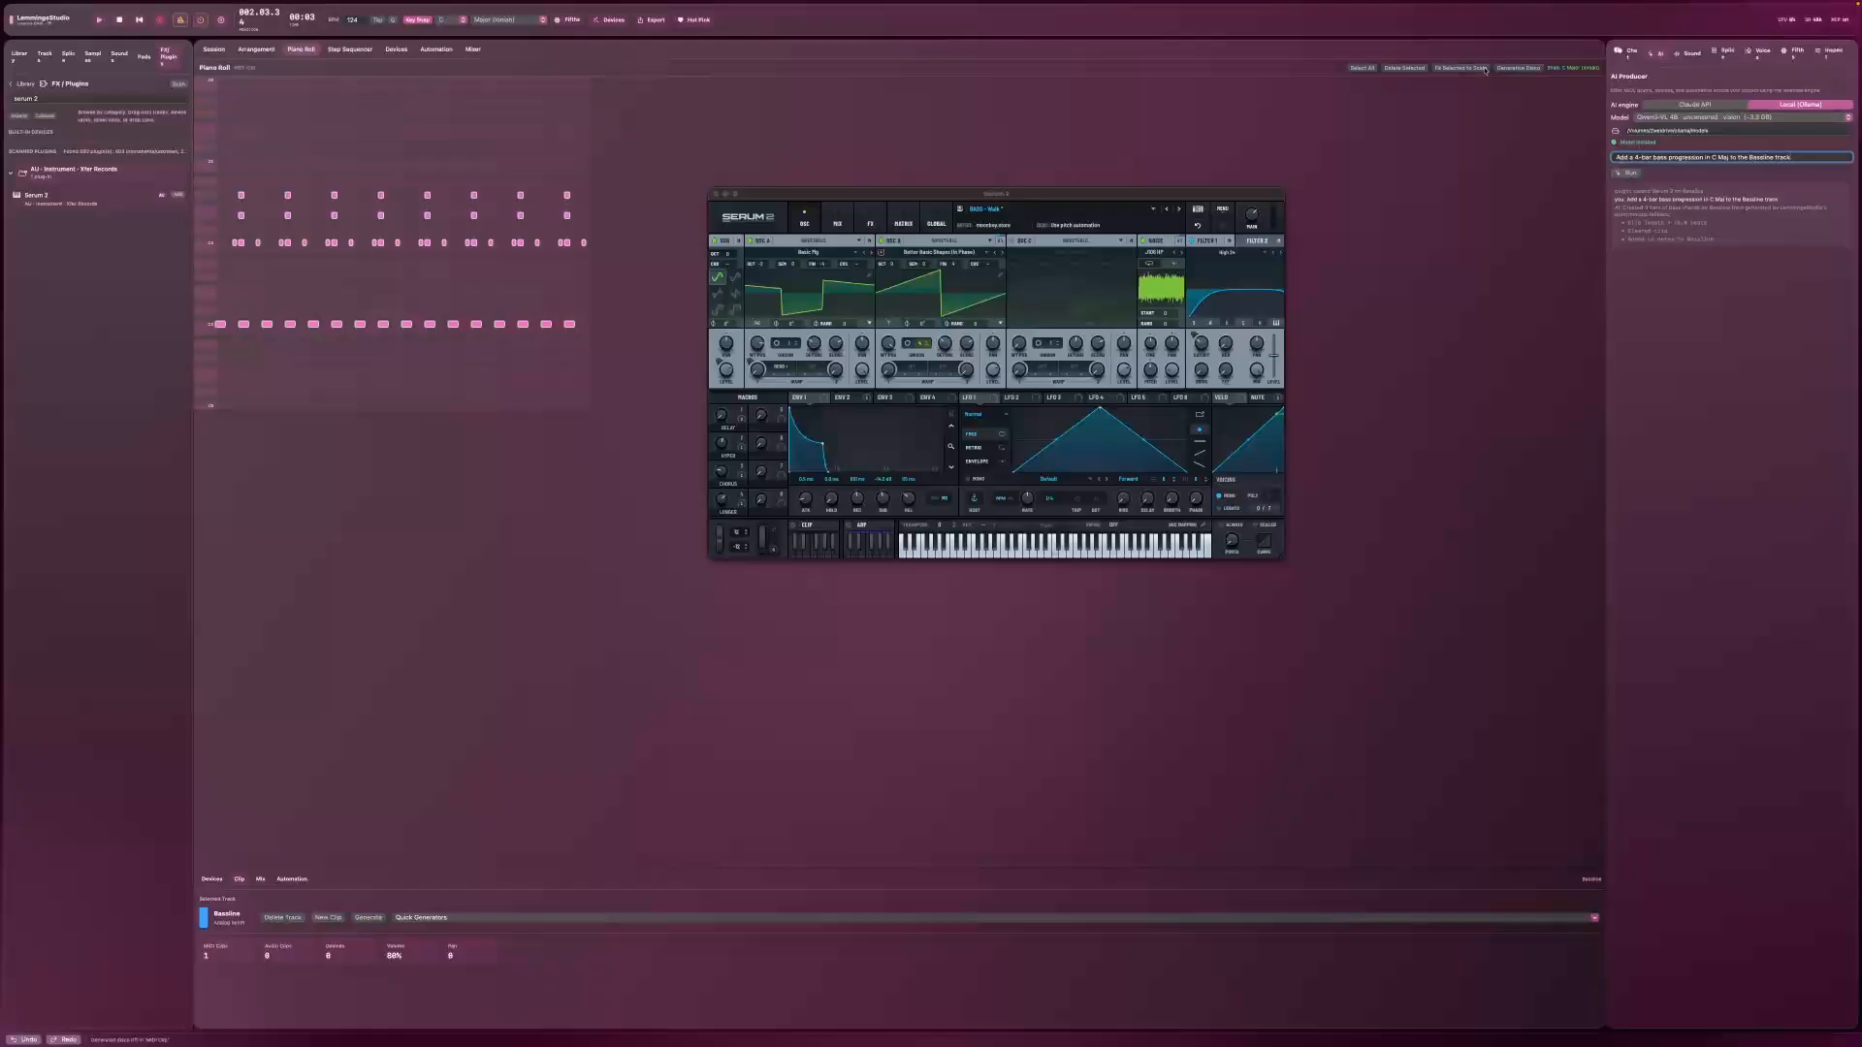
pyautogui.click(256, 49)
pyautogui.click(98, 21)
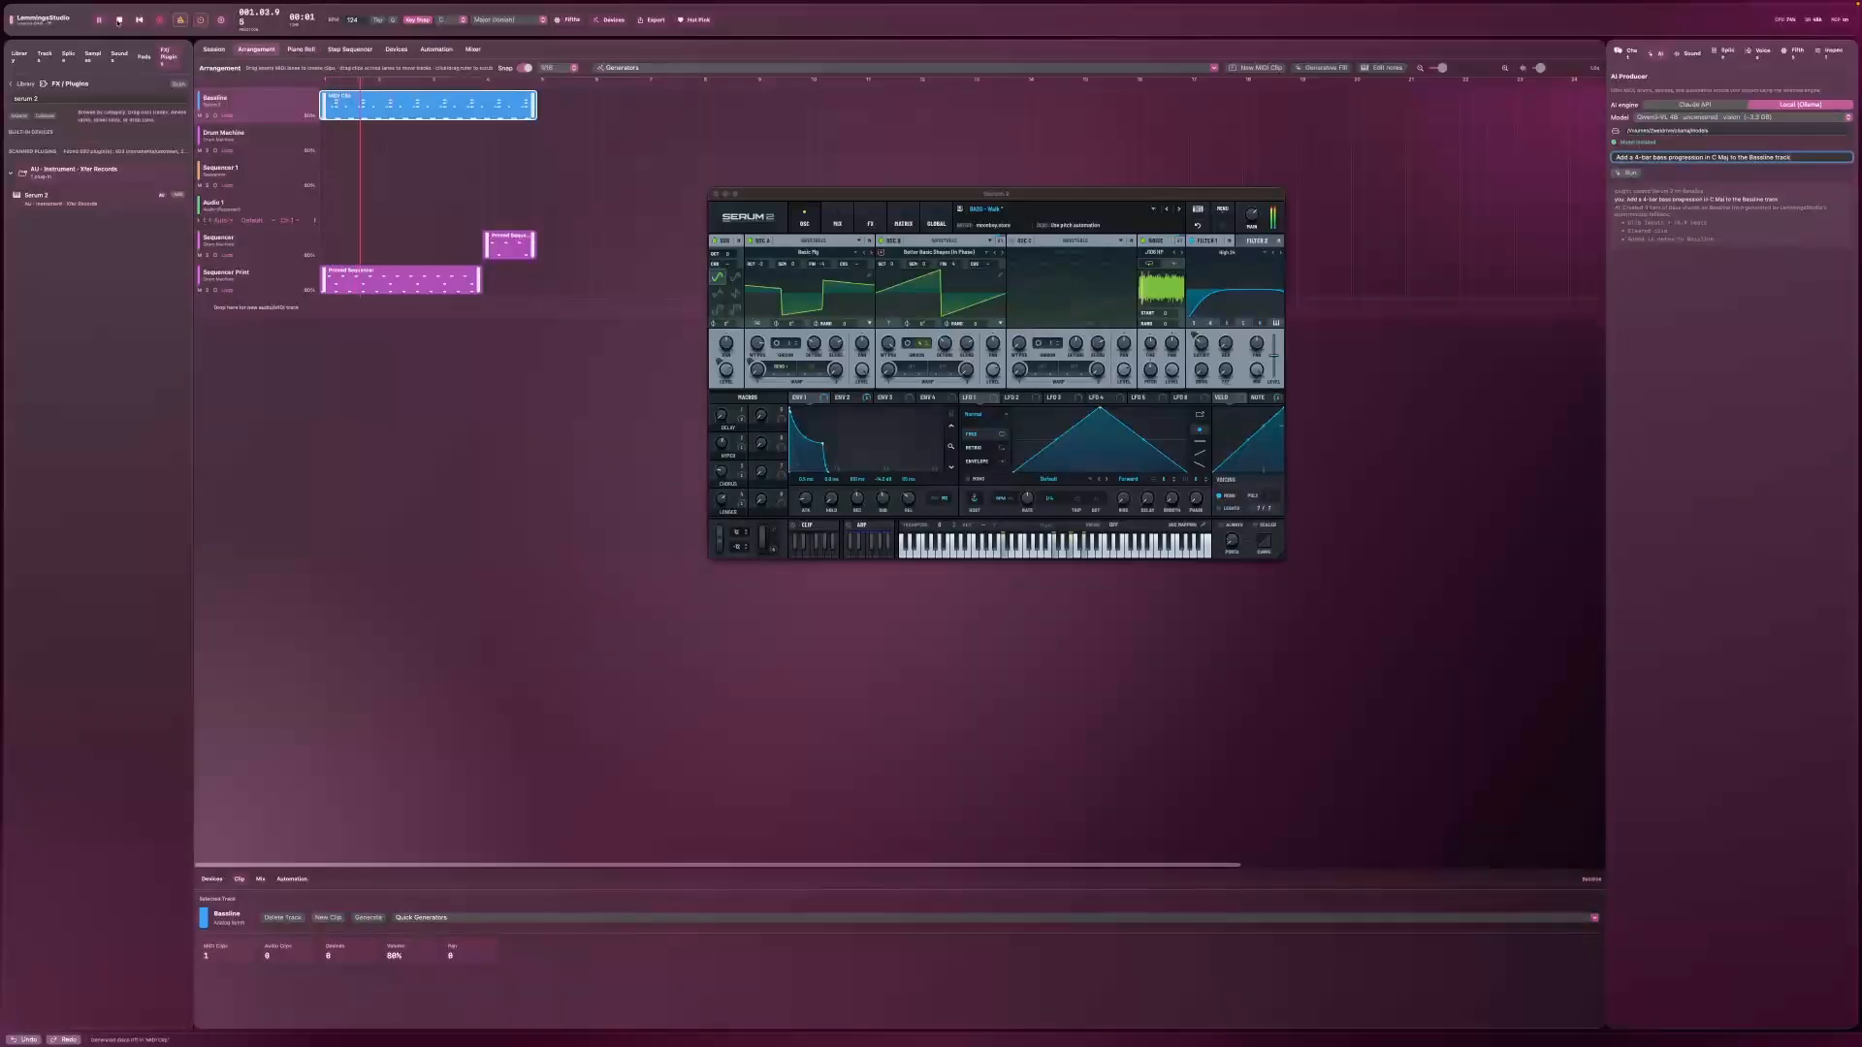
pyautogui.click(119, 21)
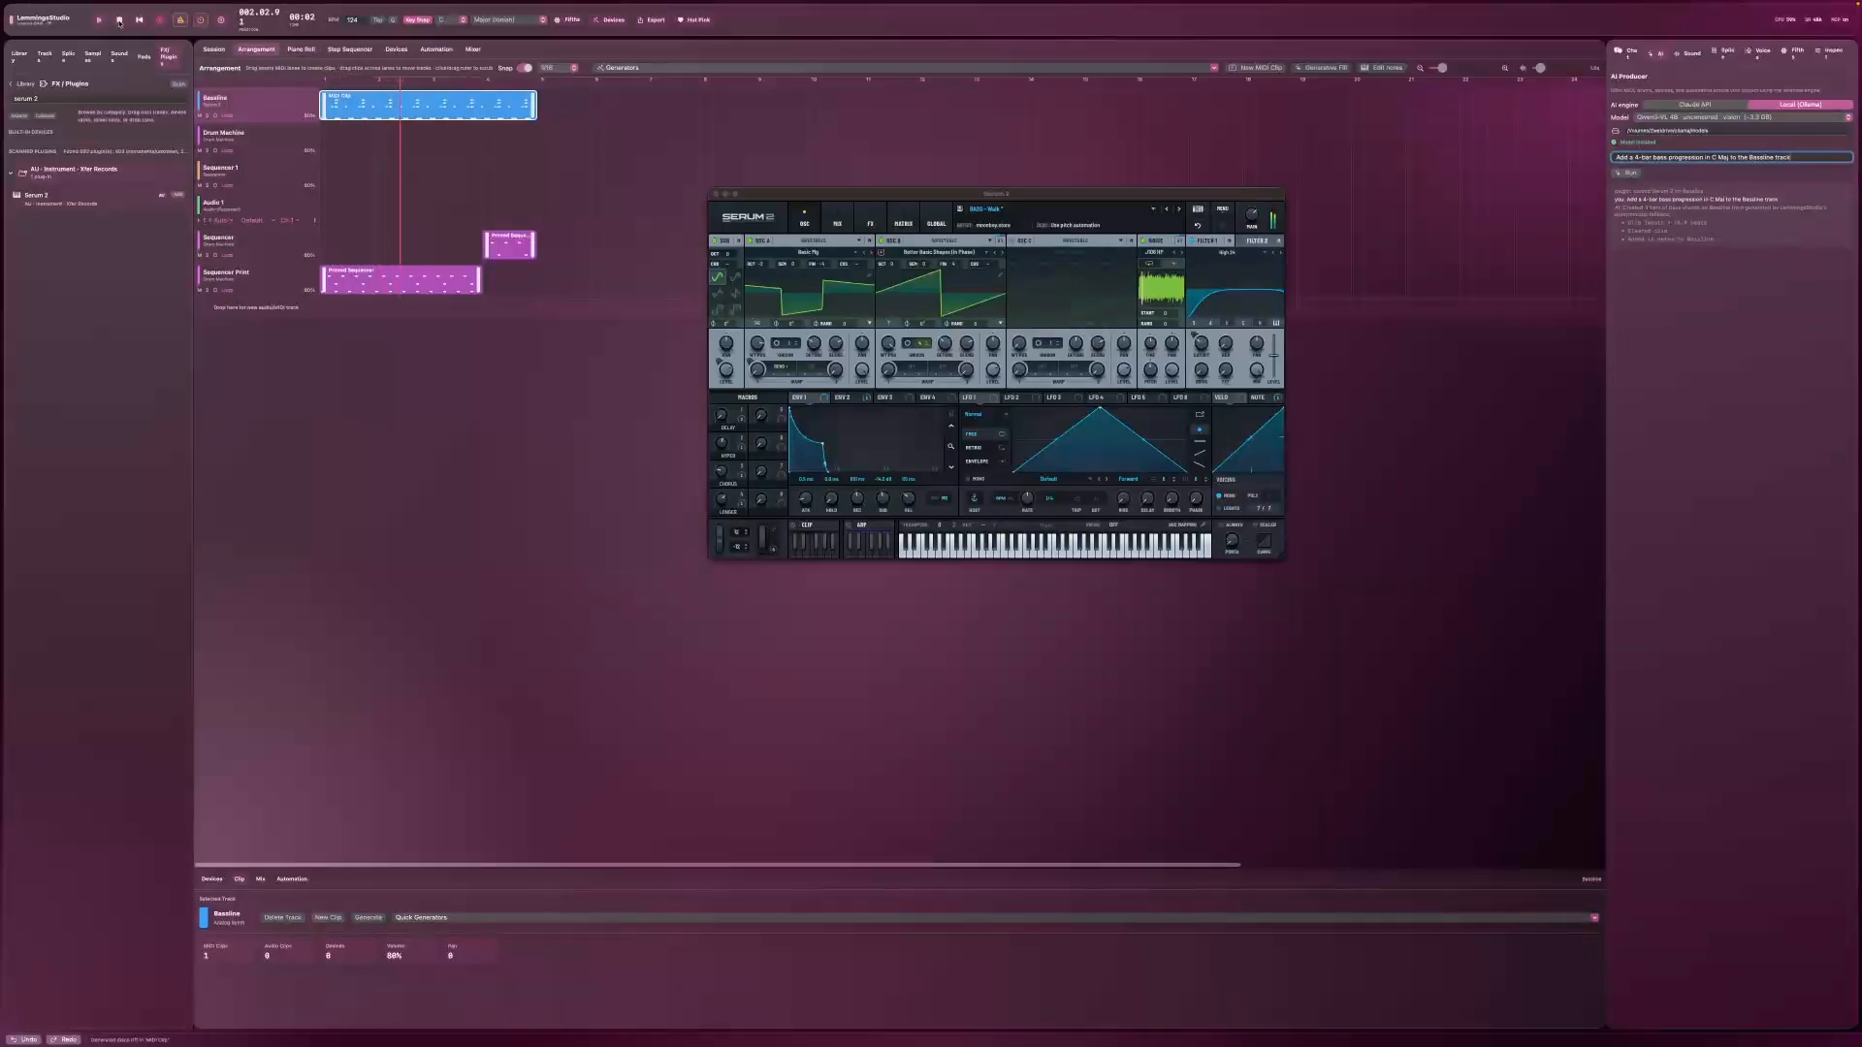
# Step: Undo adding the new Bassline MIDI clip and deleting the previous bass clip, and play the restored clip from the start
pyautogui.rightClick(353, 112)
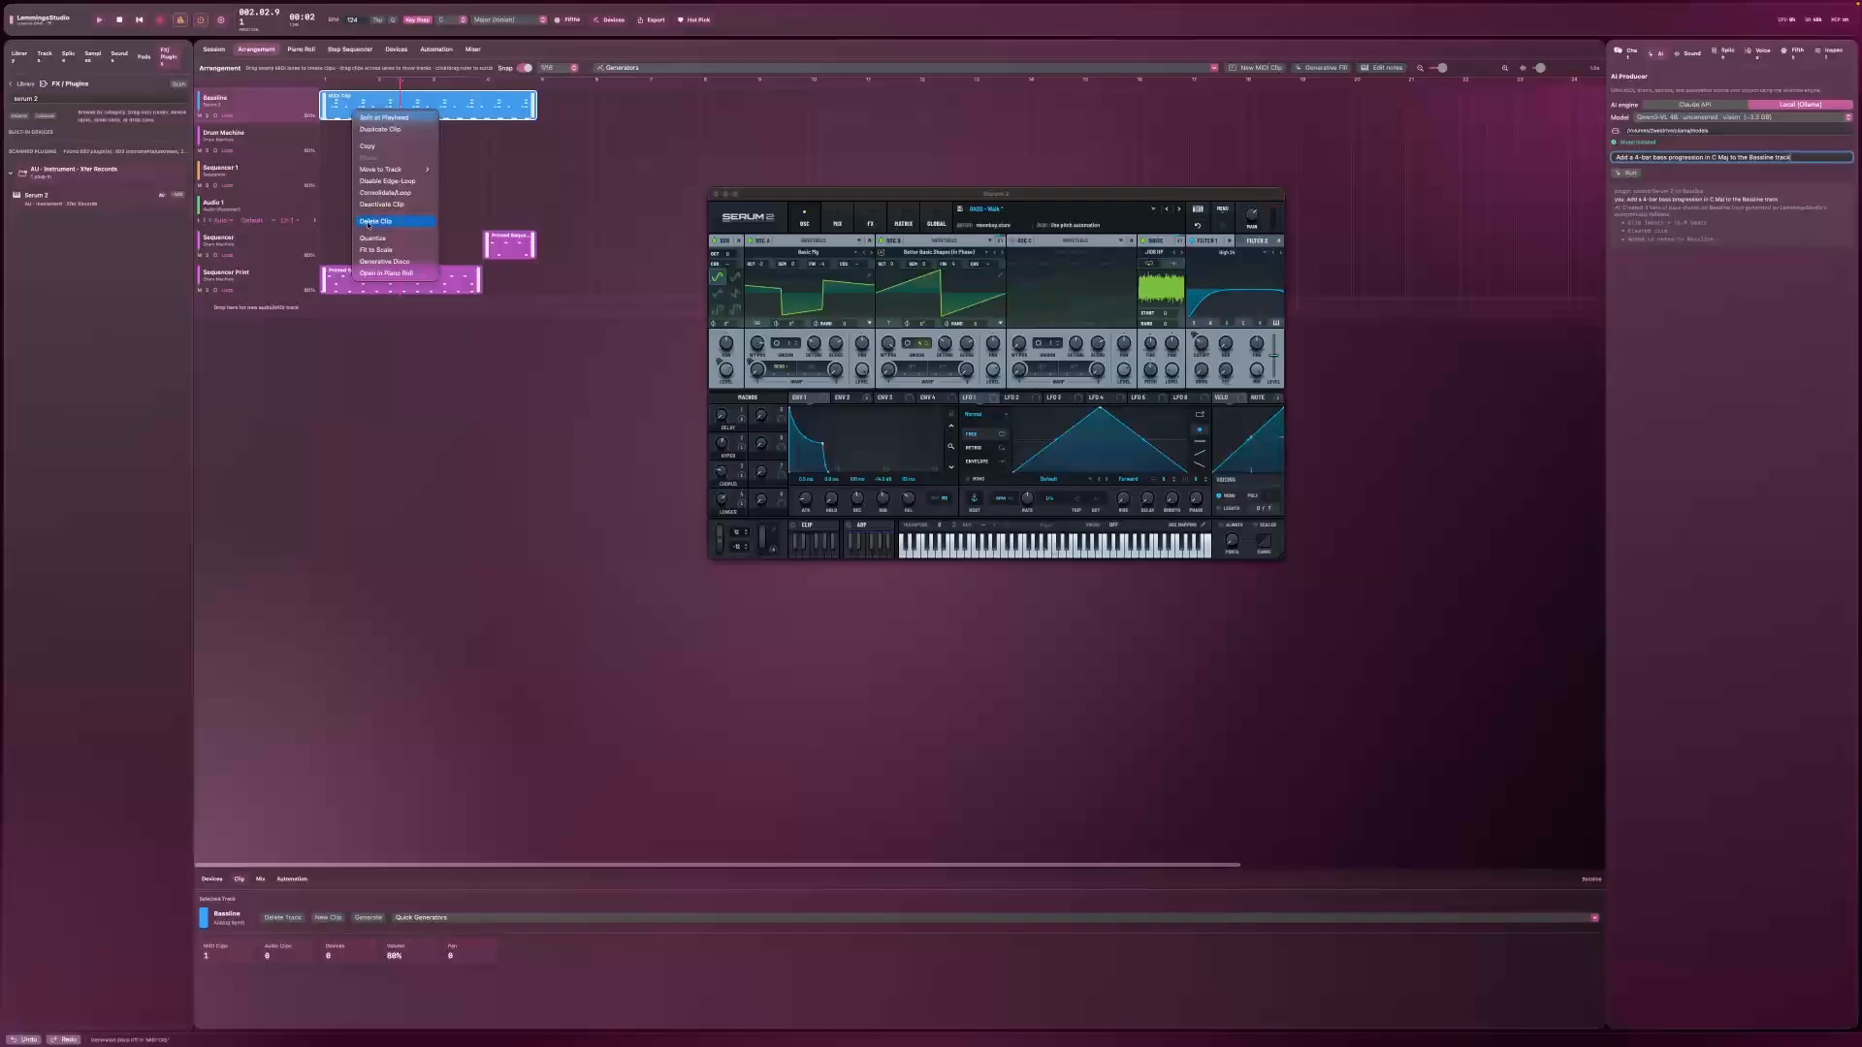
pyautogui.click(331, 196)
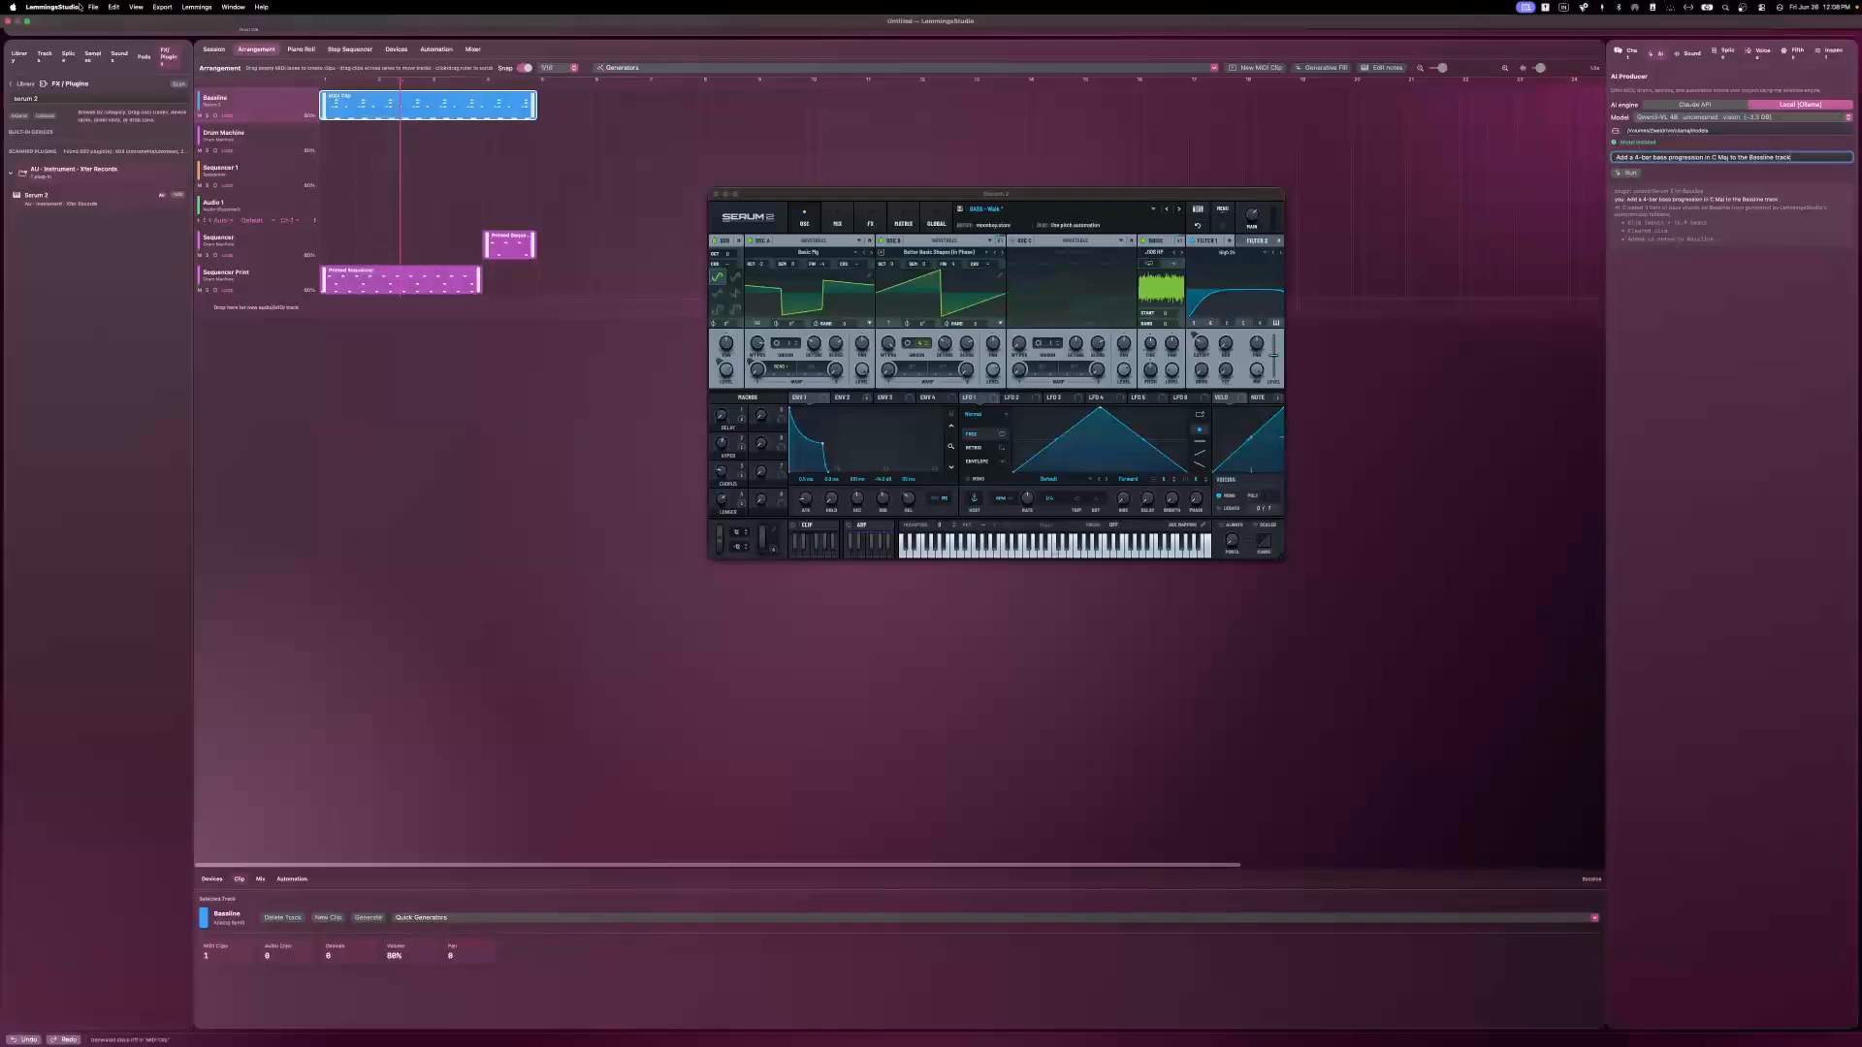
pyautogui.click(112, 7)
pyautogui.click(113, 21)
pyautogui.click(114, 8)
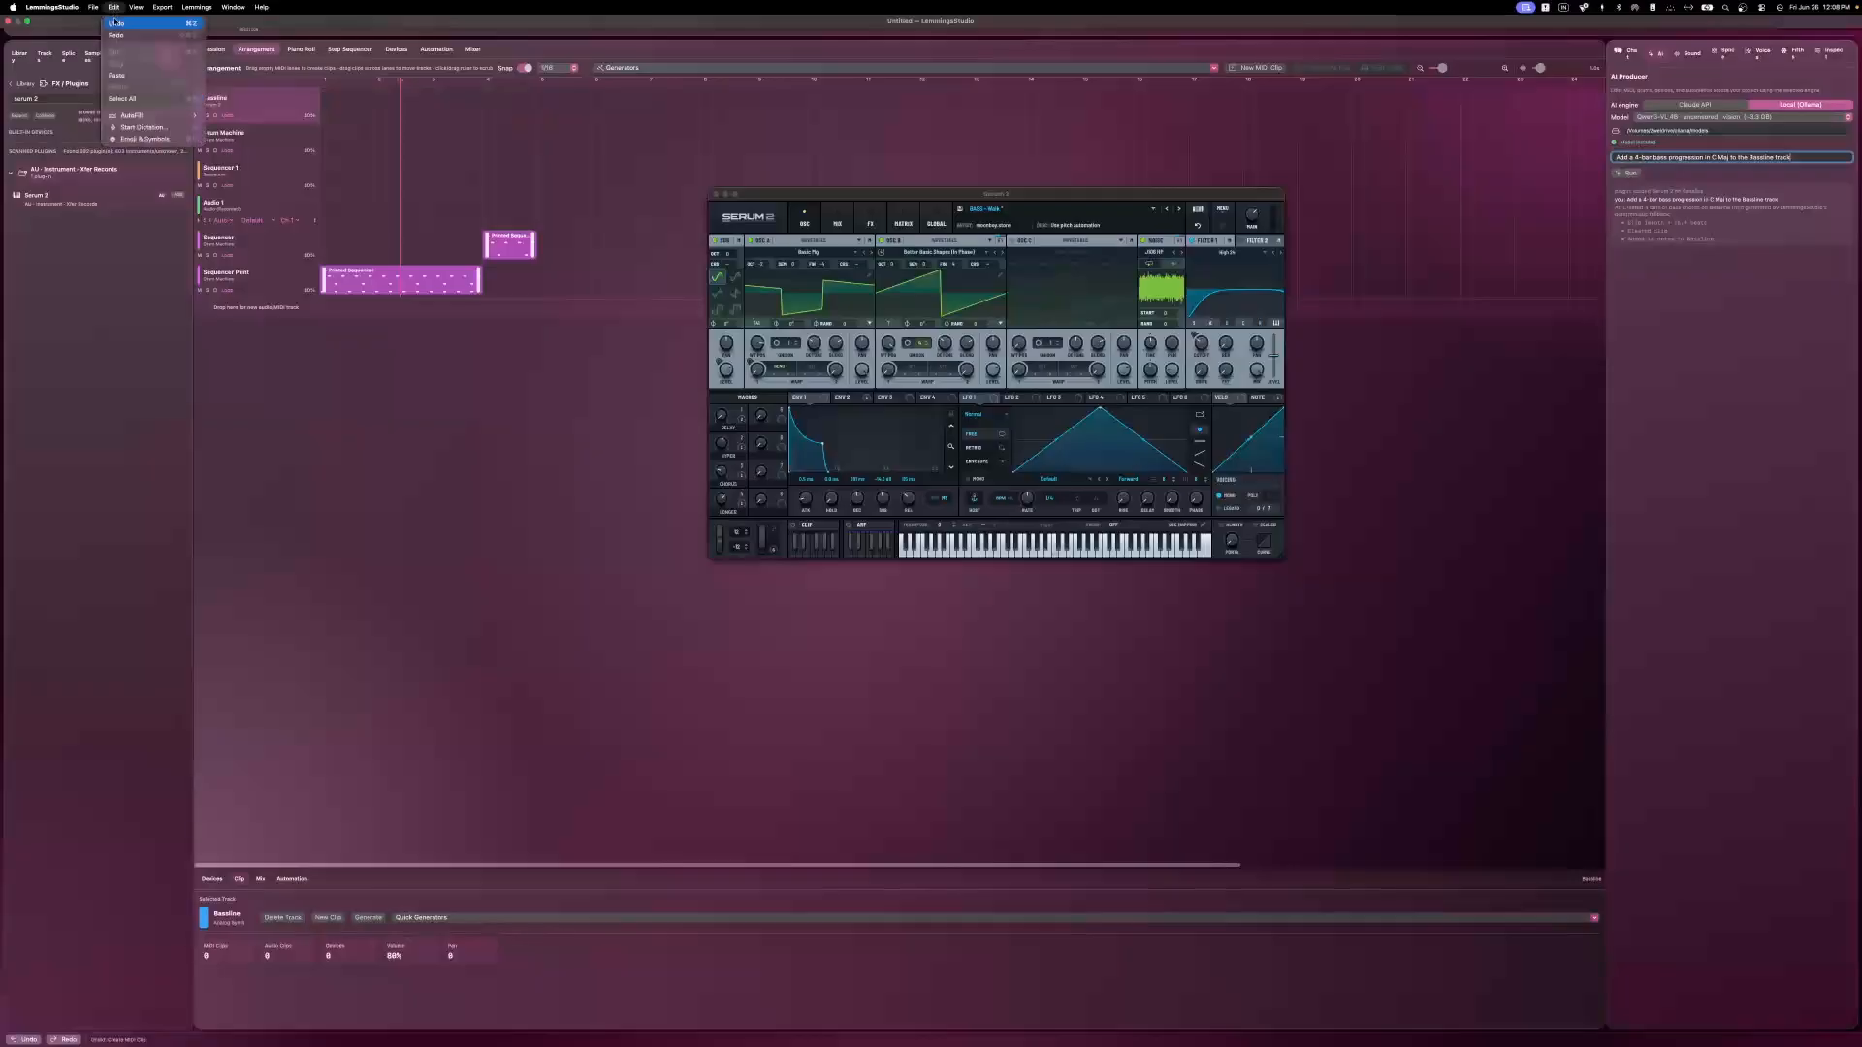
pyautogui.click(115, 21)
pyautogui.click(323, 86)
pyautogui.click(99, 19)
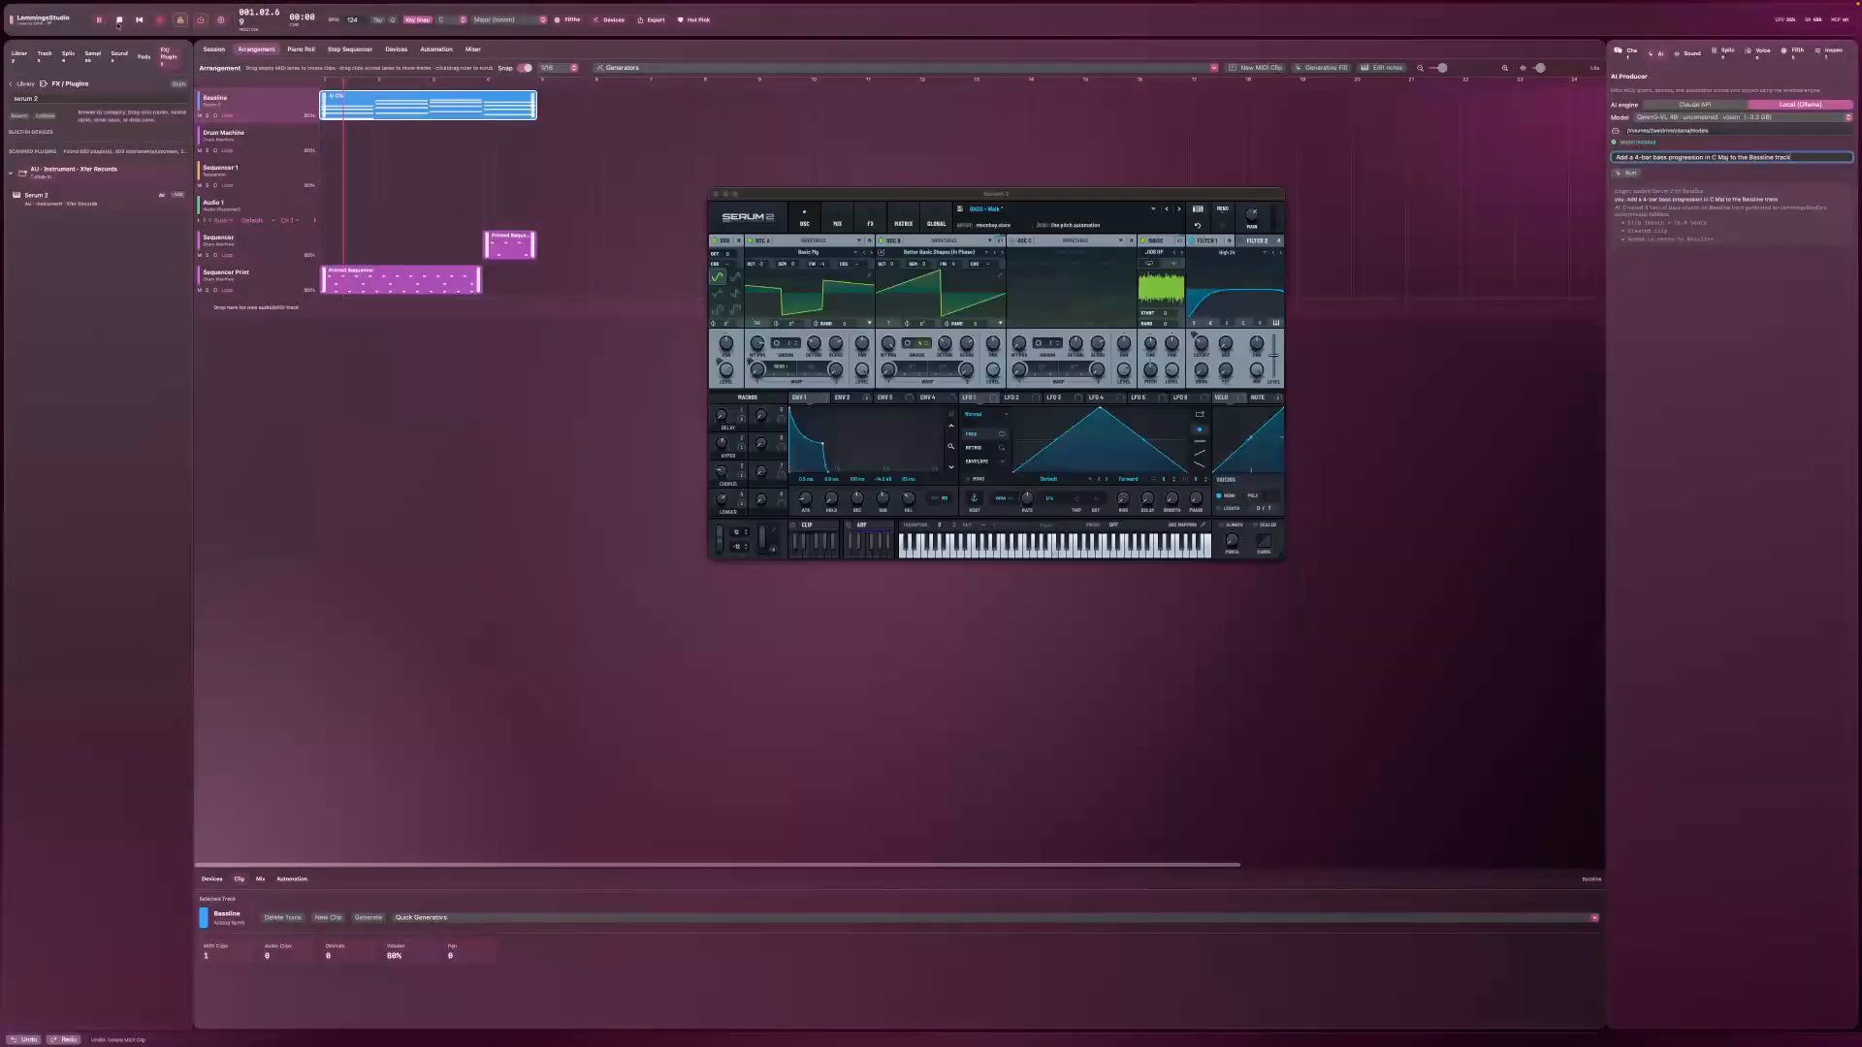
pyautogui.click(119, 20)
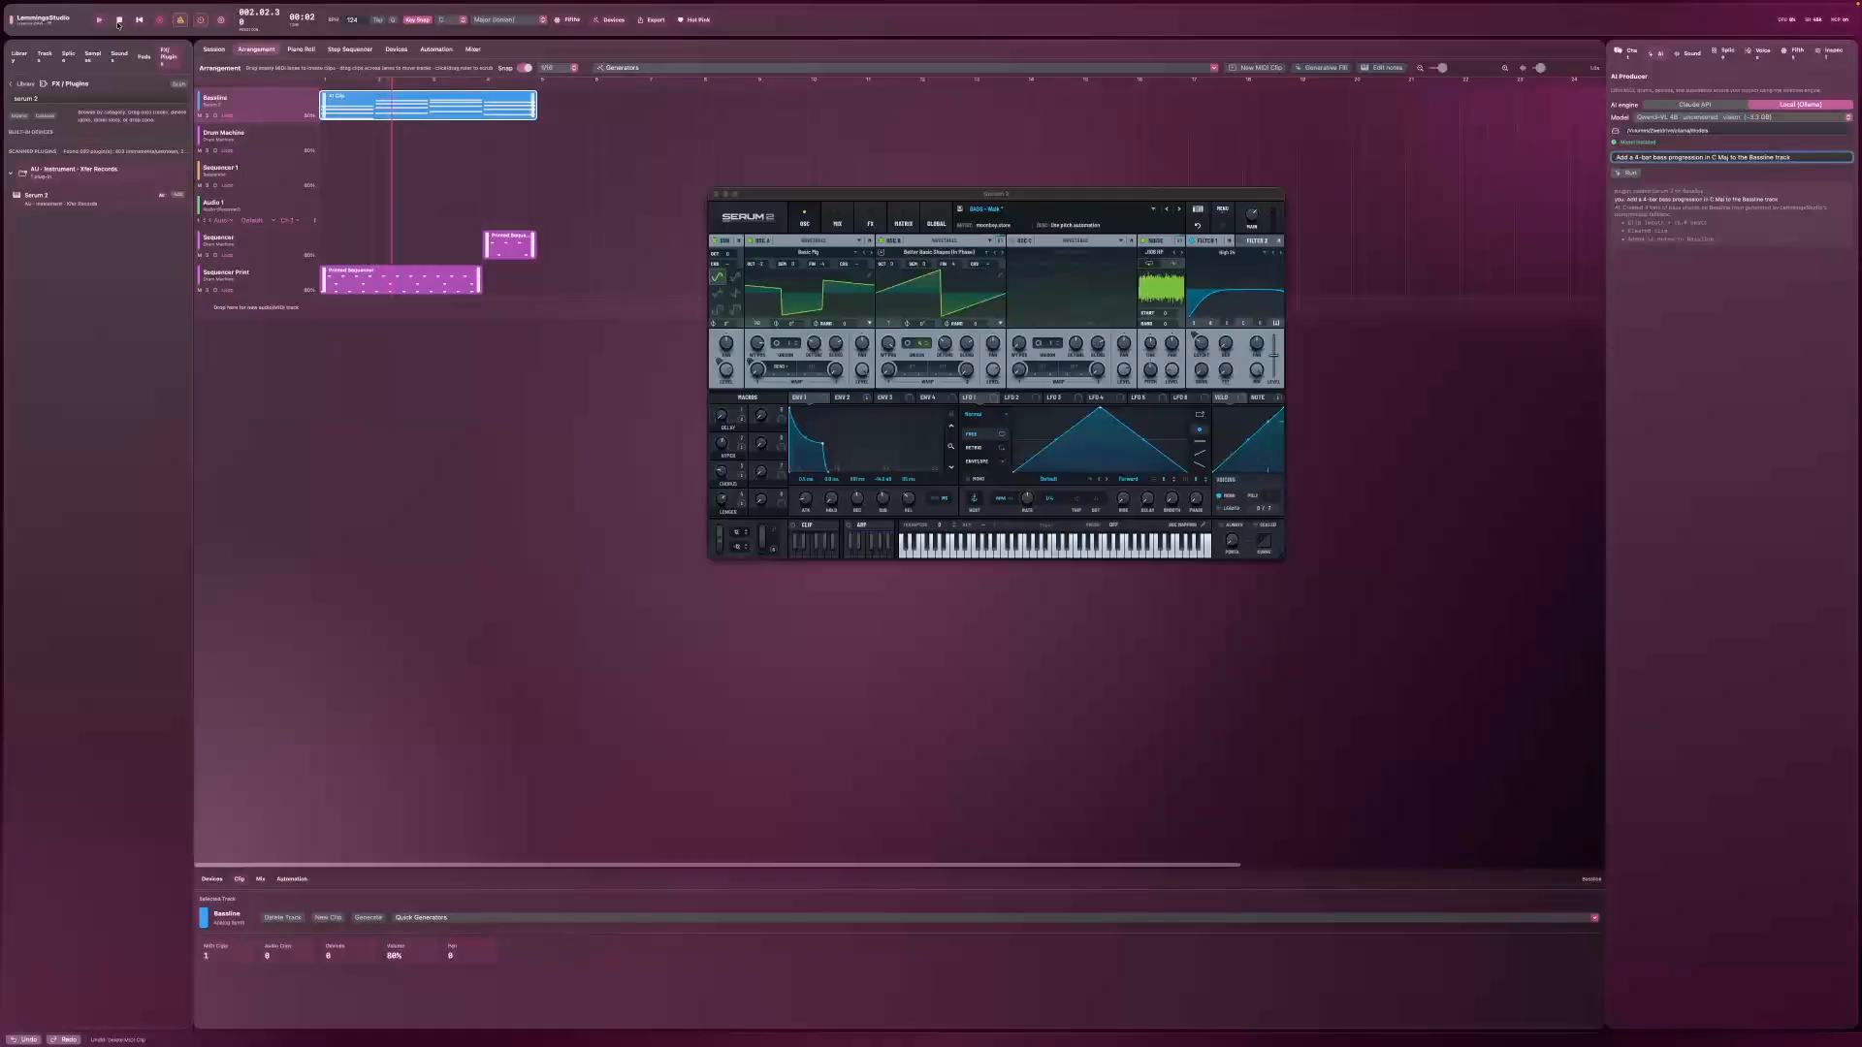
# Step: Check the mixer and the Bassline track's devices, and listen to the arrangement from the start
pyautogui.click(260, 879)
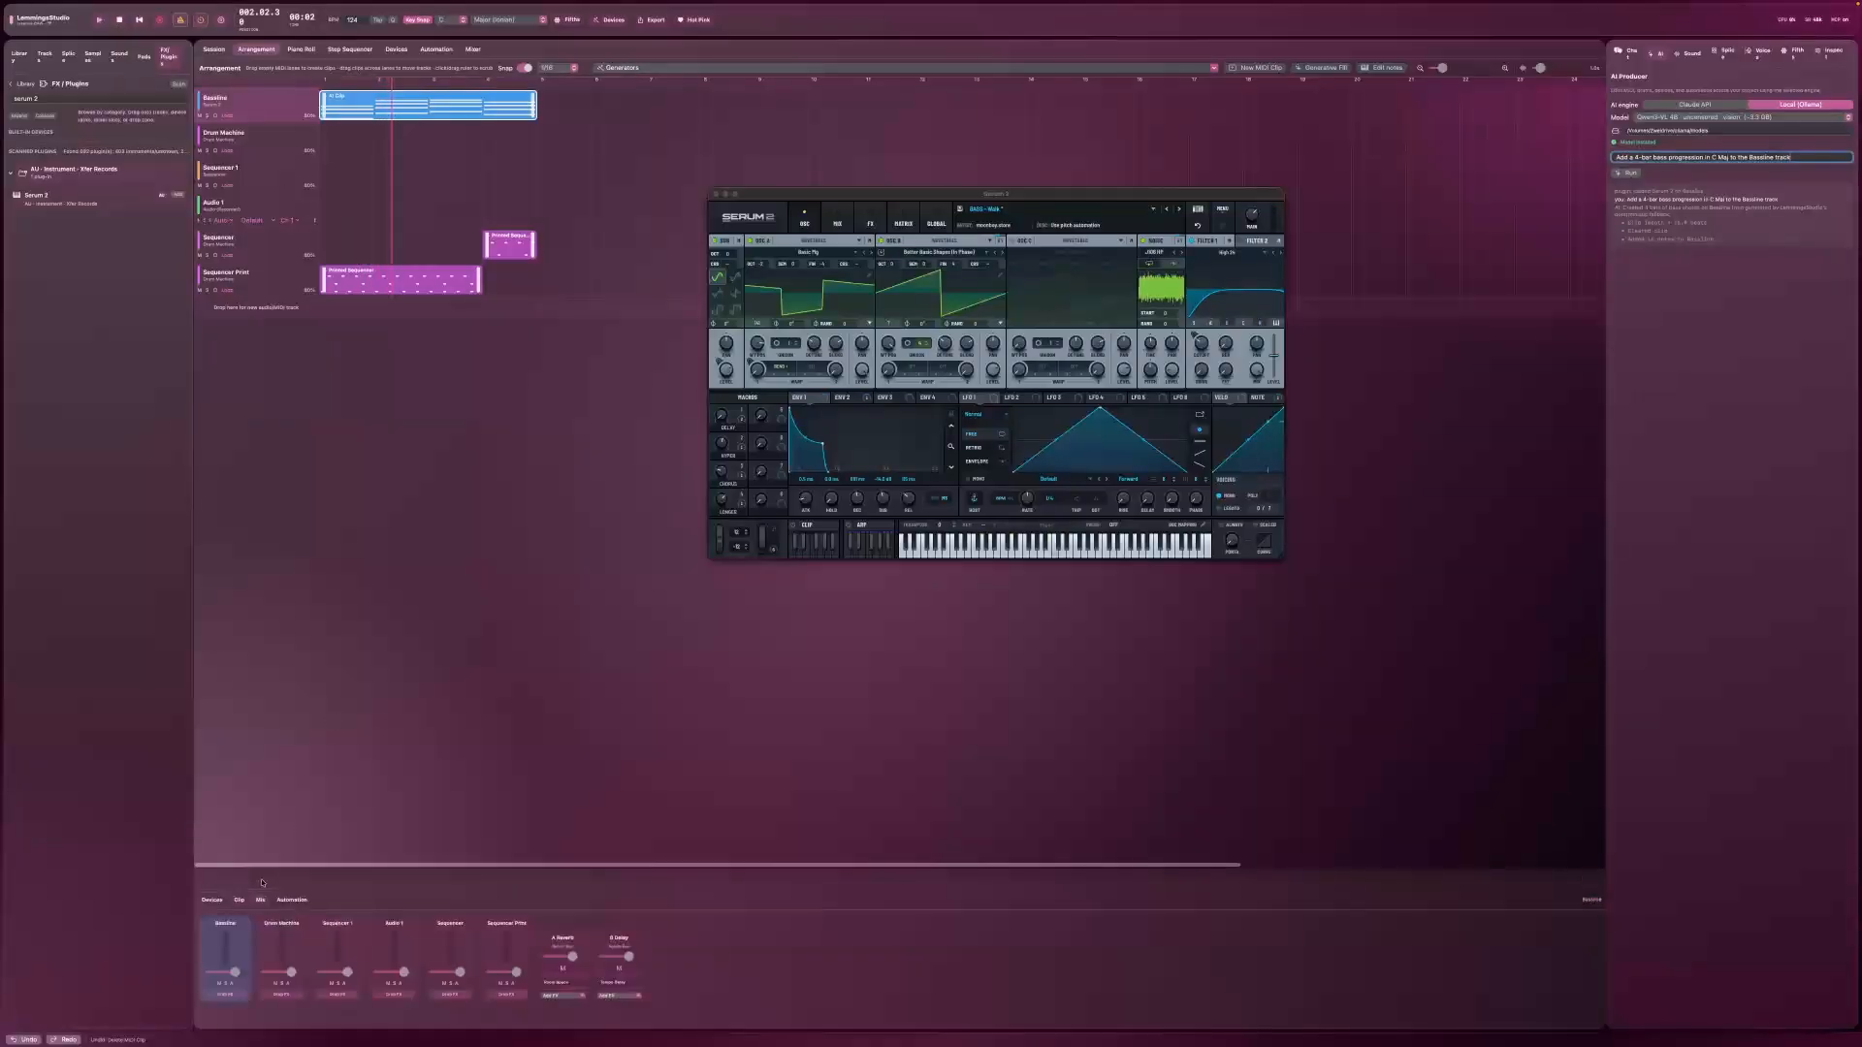
pyautogui.click(215, 899)
pyautogui.click(100, 20)
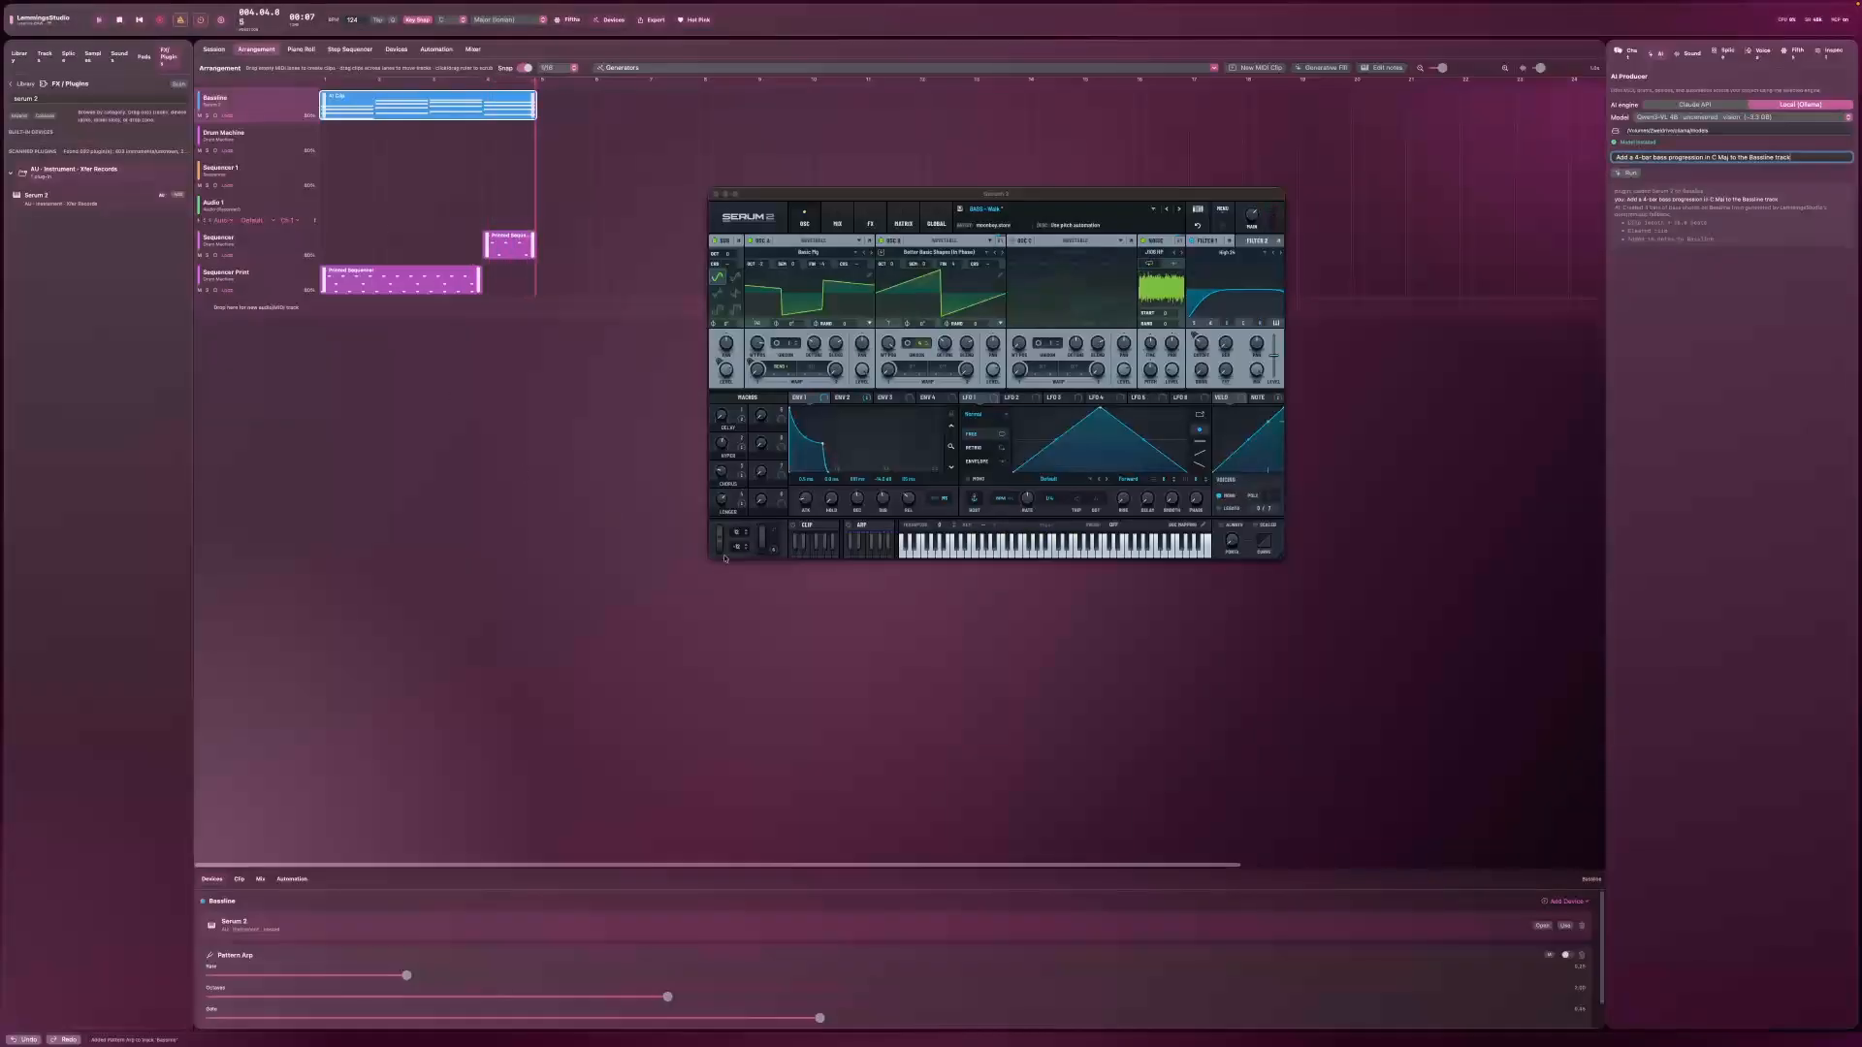
pyautogui.click(764, 268)
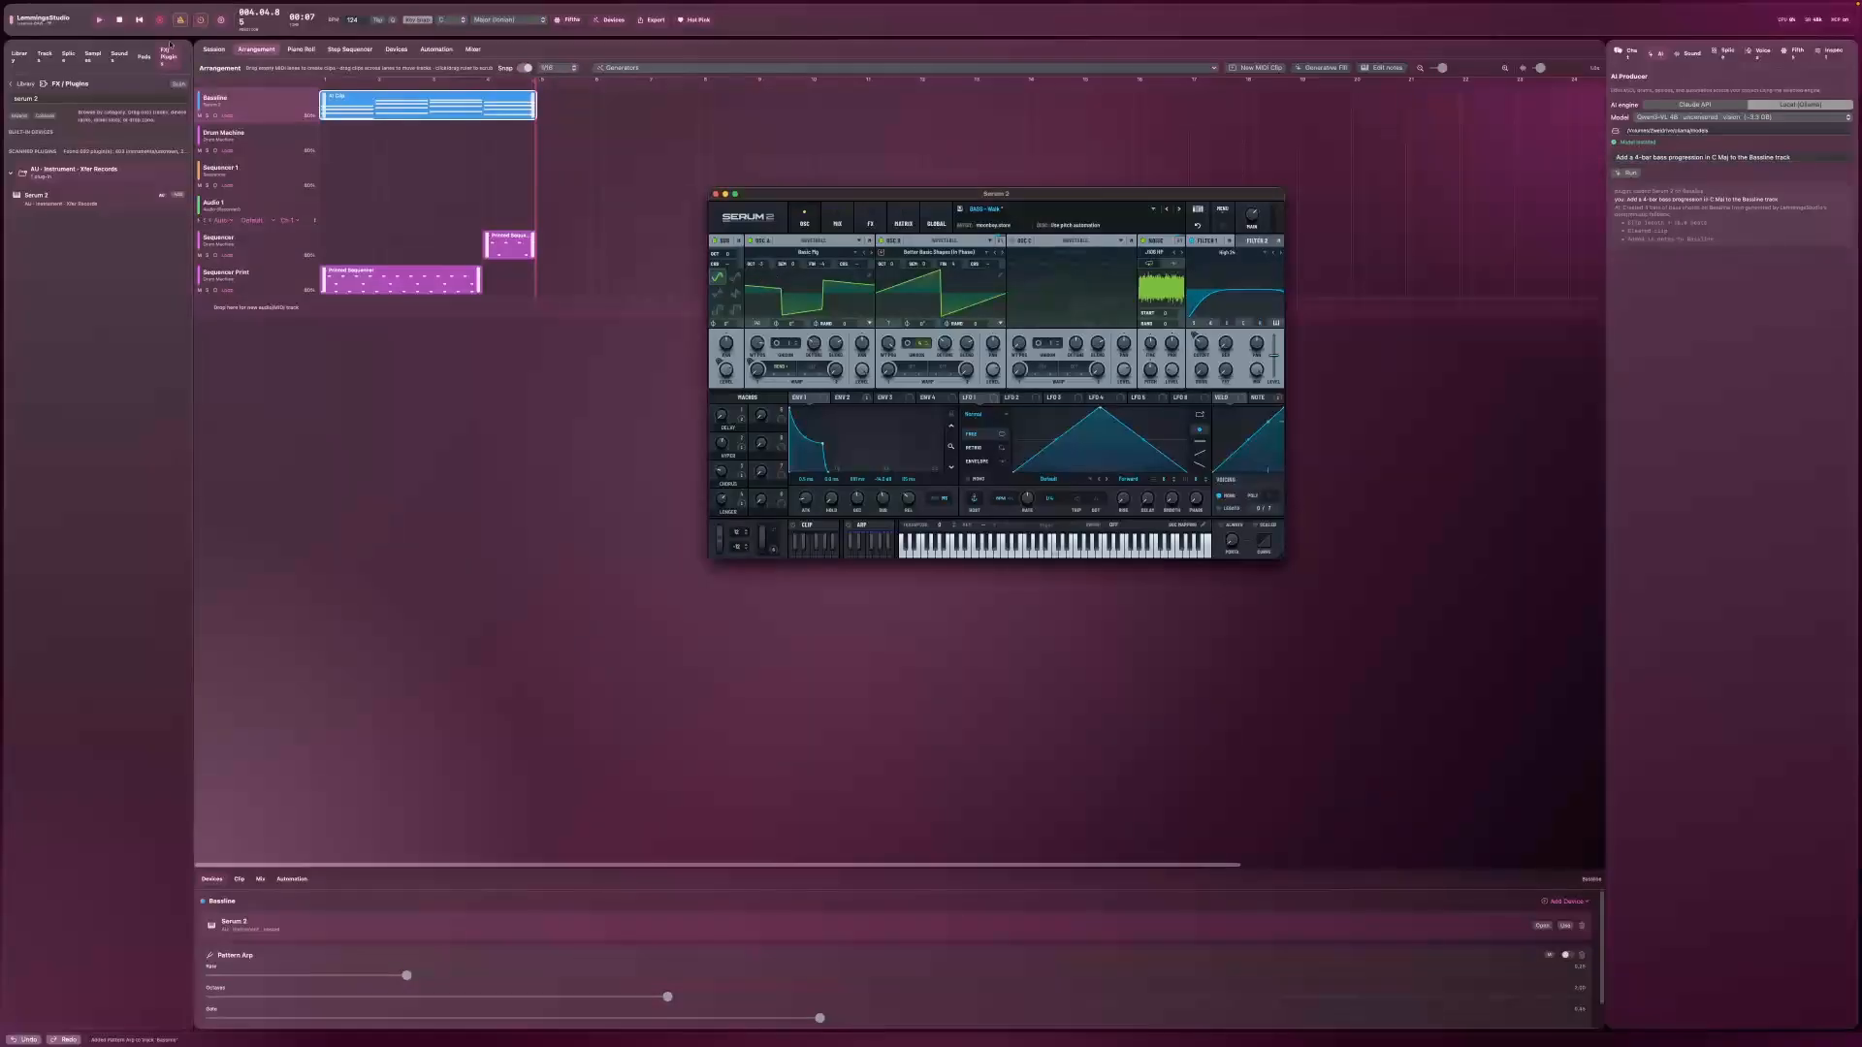
pyautogui.click(139, 20)
pyautogui.click(99, 20)
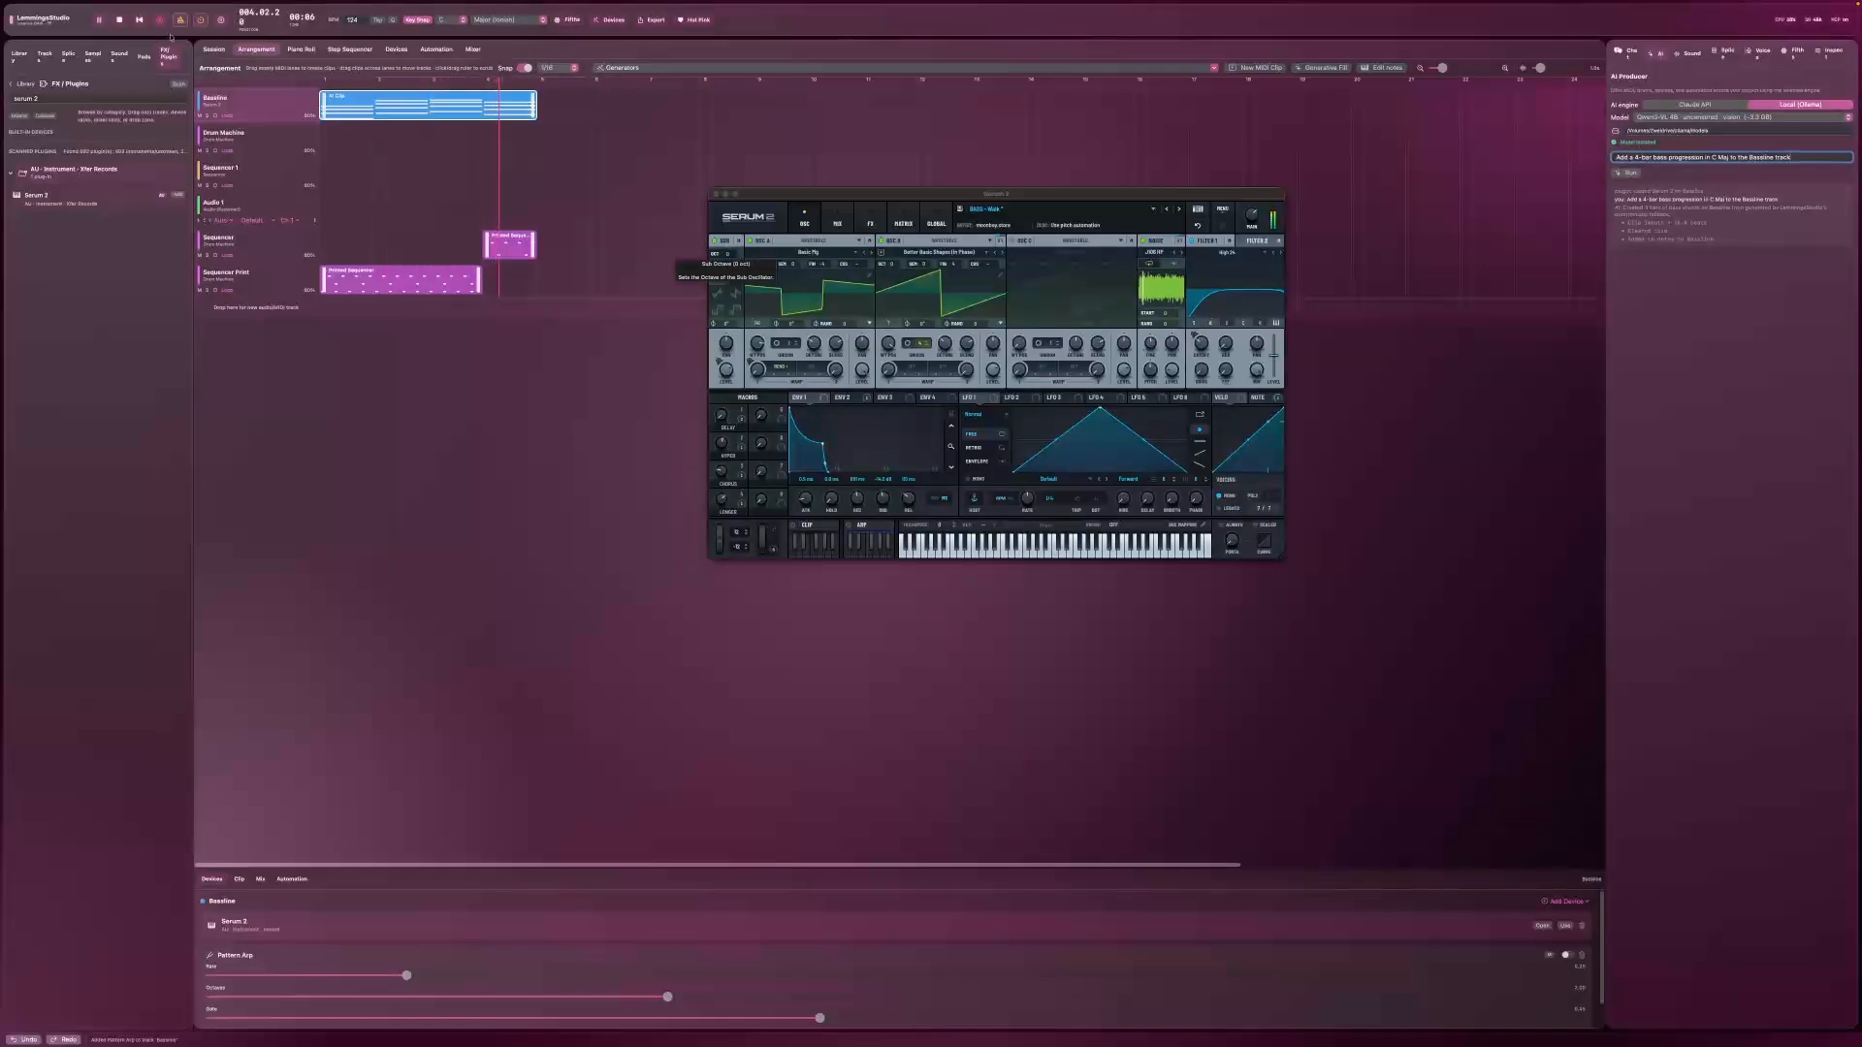
pyautogui.click(140, 20)
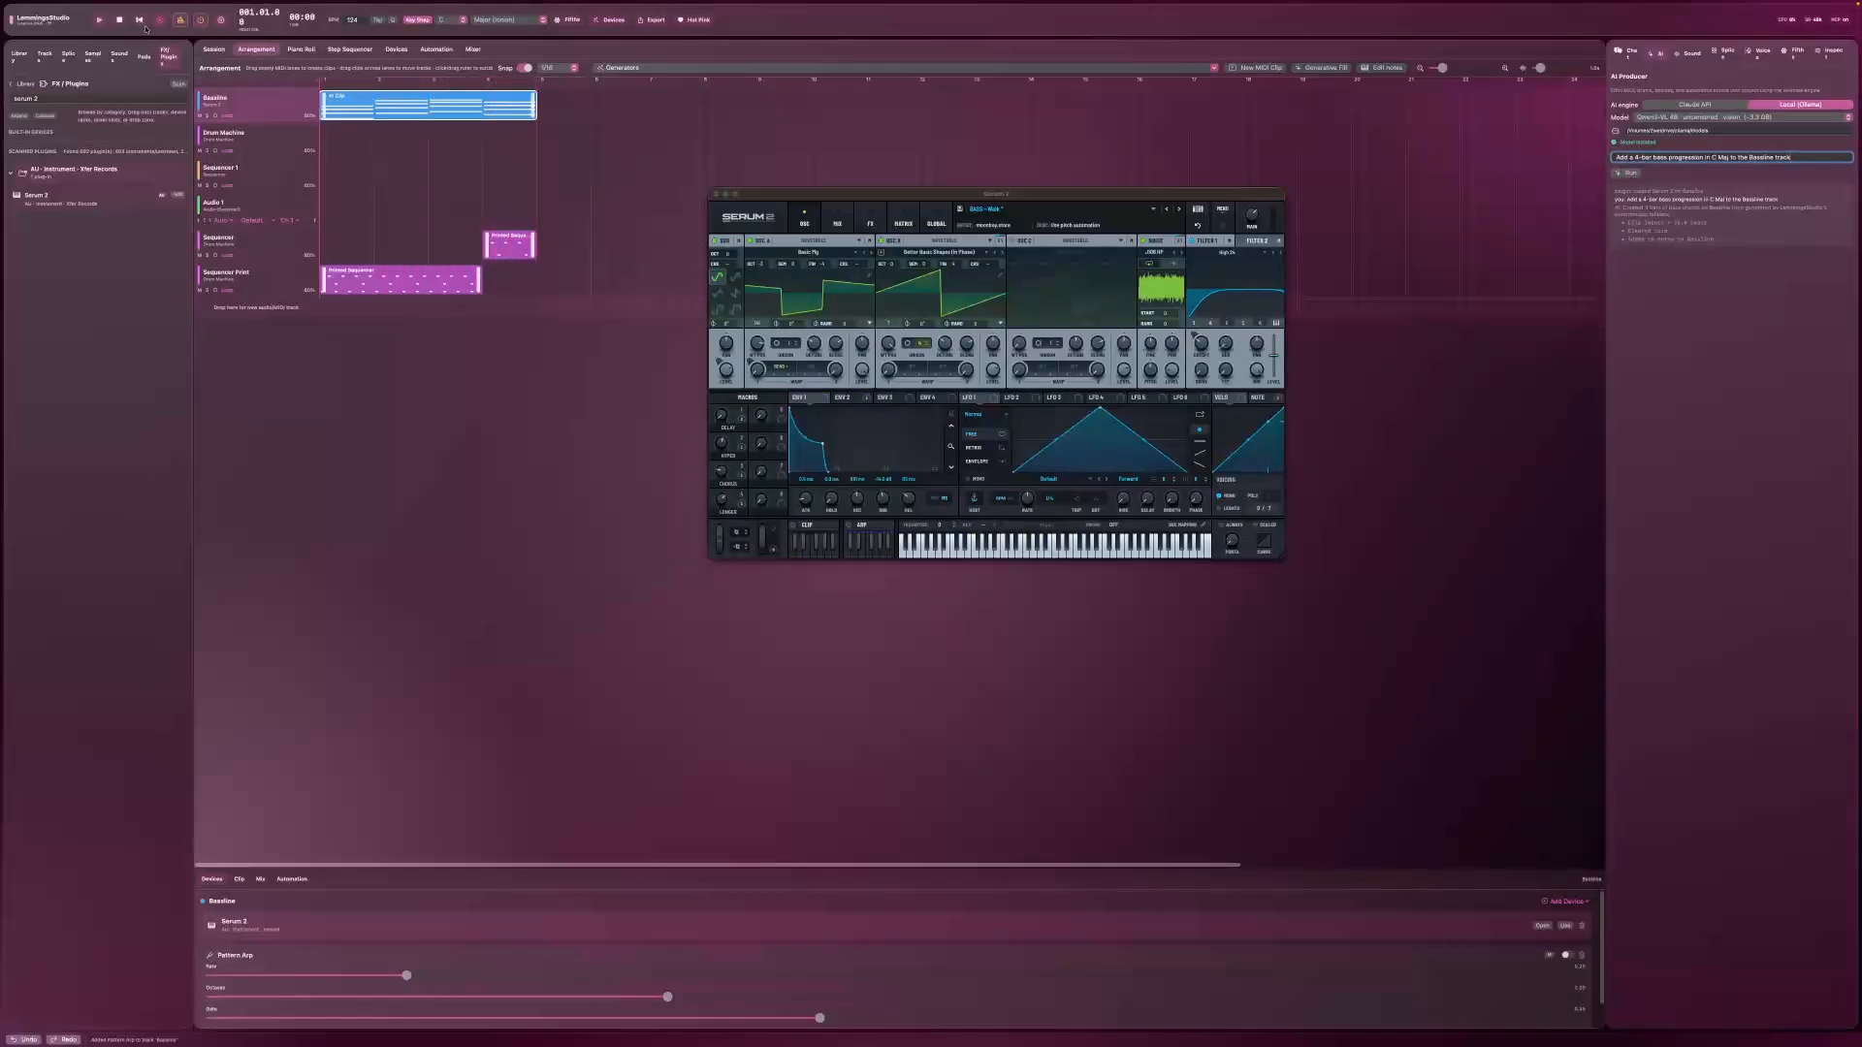
# Step: Lower the Pattern Arp's Octaves setting to its minimum during playback, and return the playhead to the start
pyautogui.click(454, 997)
pyautogui.press('space')
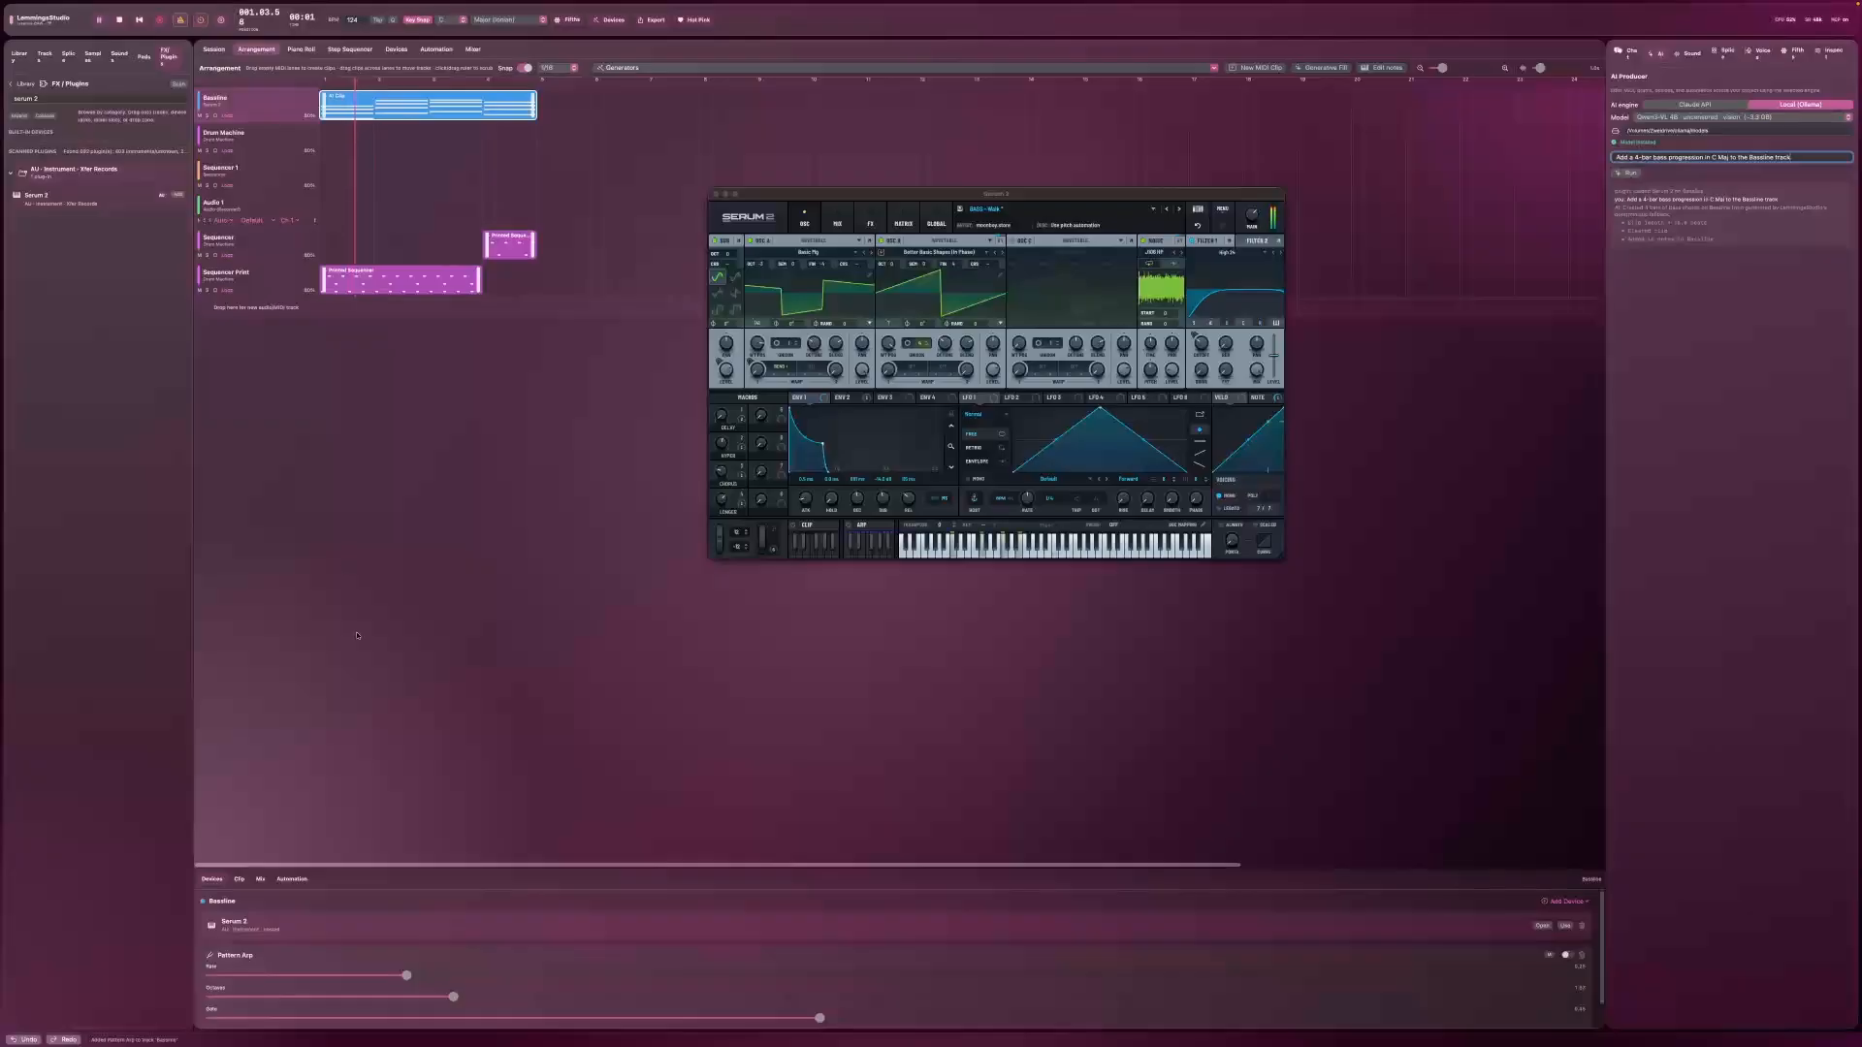
pyautogui.click(254, 998)
pyautogui.moveTo(252, 999); pyautogui.dragTo(185, 1002)
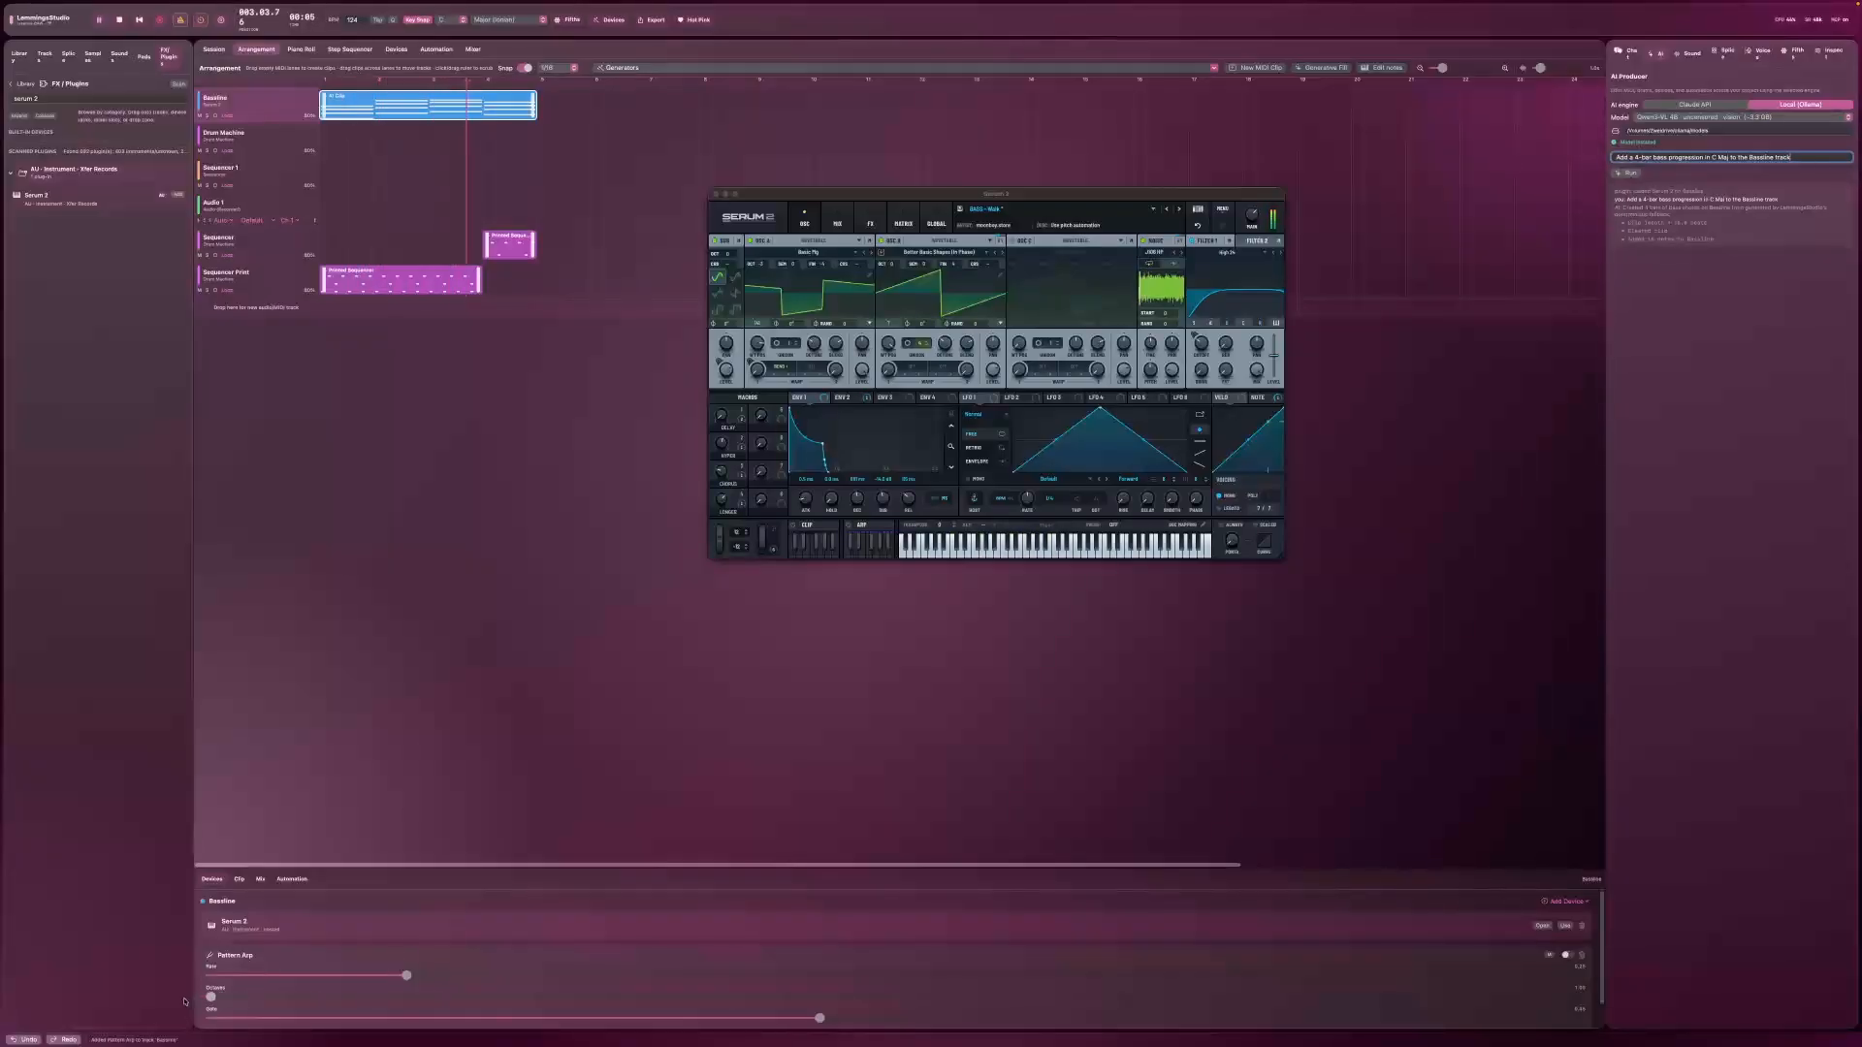
pyautogui.click(117, 19)
pyautogui.click(138, 19)
# Step: Duplicate the printed clip on the Sequencer Print track, place the copy at bar 5 and extend it to bar 12
pyautogui.moveTo(778, 198); pyautogui.dragTo(968, 315)
pyautogui.click(348, 281)
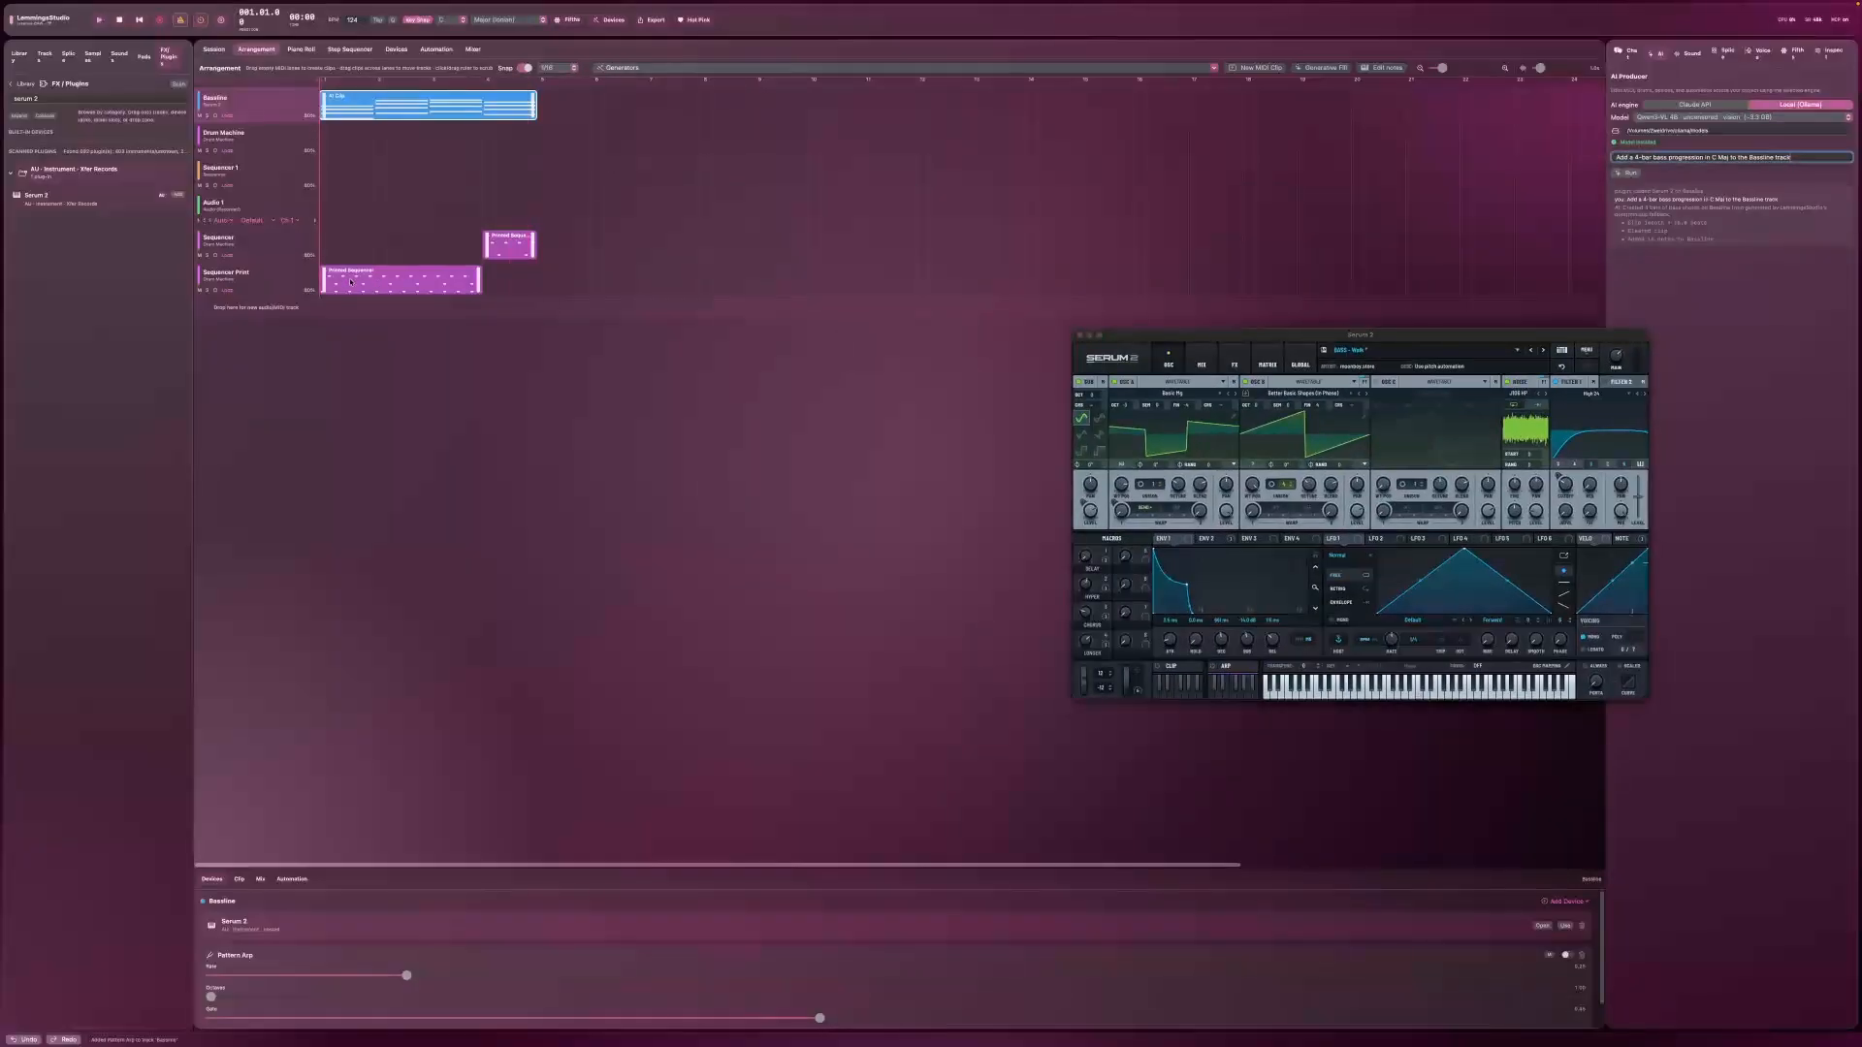
pyautogui.rightClick(350, 281)
pyautogui.click(383, 303)
pyautogui.moveTo(520, 283); pyautogui.dragTo(570, 284)
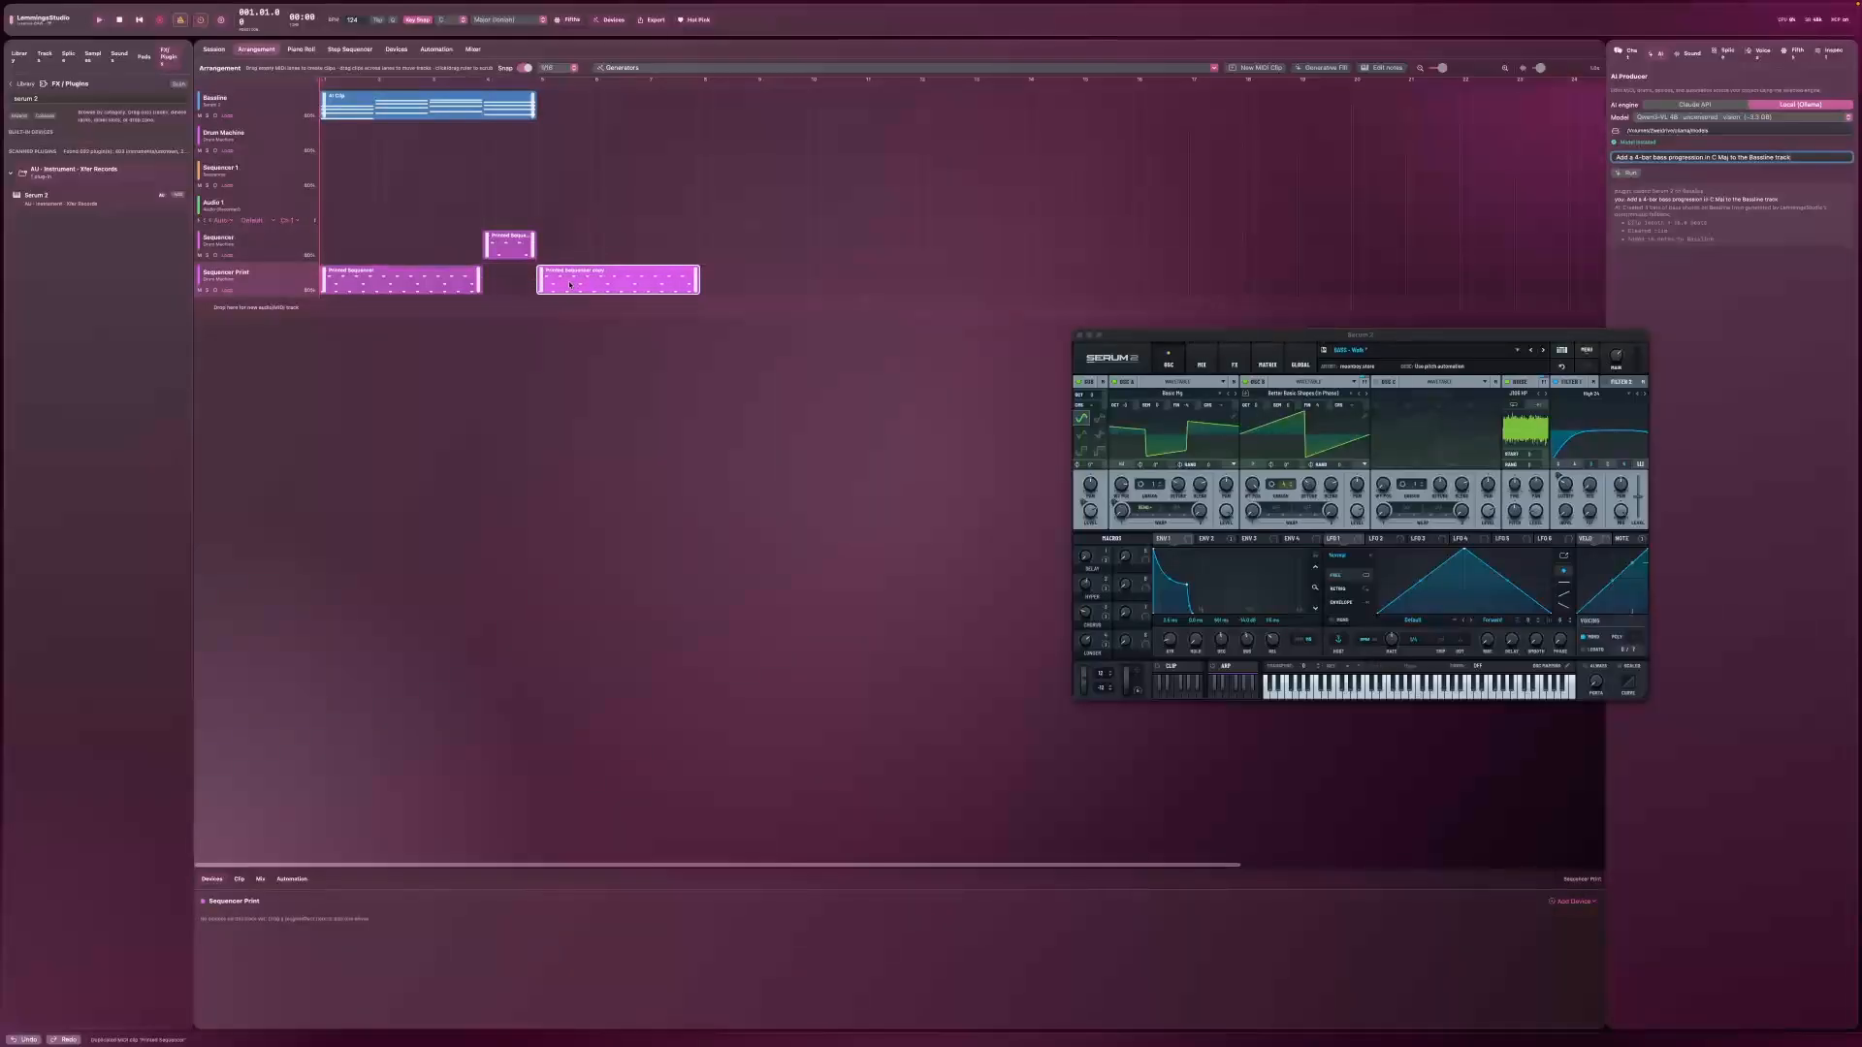
pyautogui.moveTo(698, 283); pyautogui.dragTo(784, 289)
pyautogui.moveTo(797, 291); pyautogui.dragTo(916, 285)
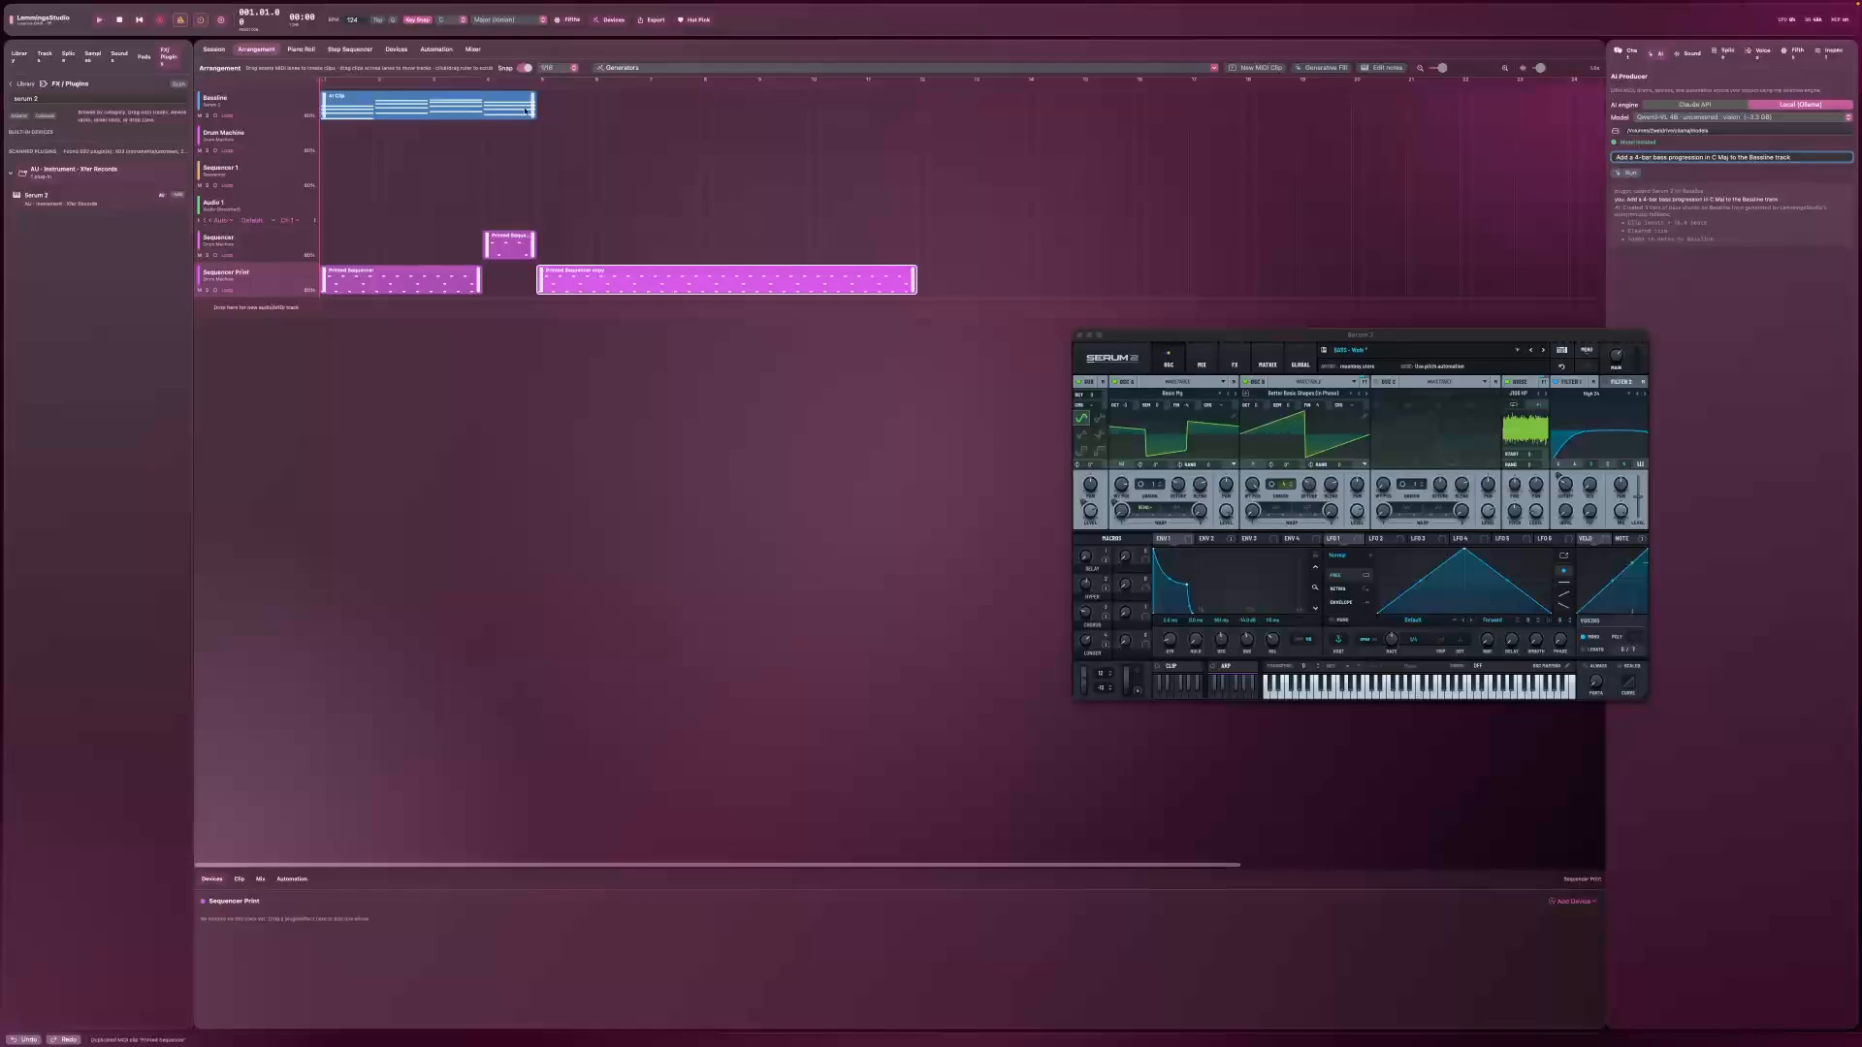
# Step: Duplicate the Bassline clip twice in a row, trim the last copy to about bar 12, and audition the arrangement
pyautogui.rightClick(522, 111)
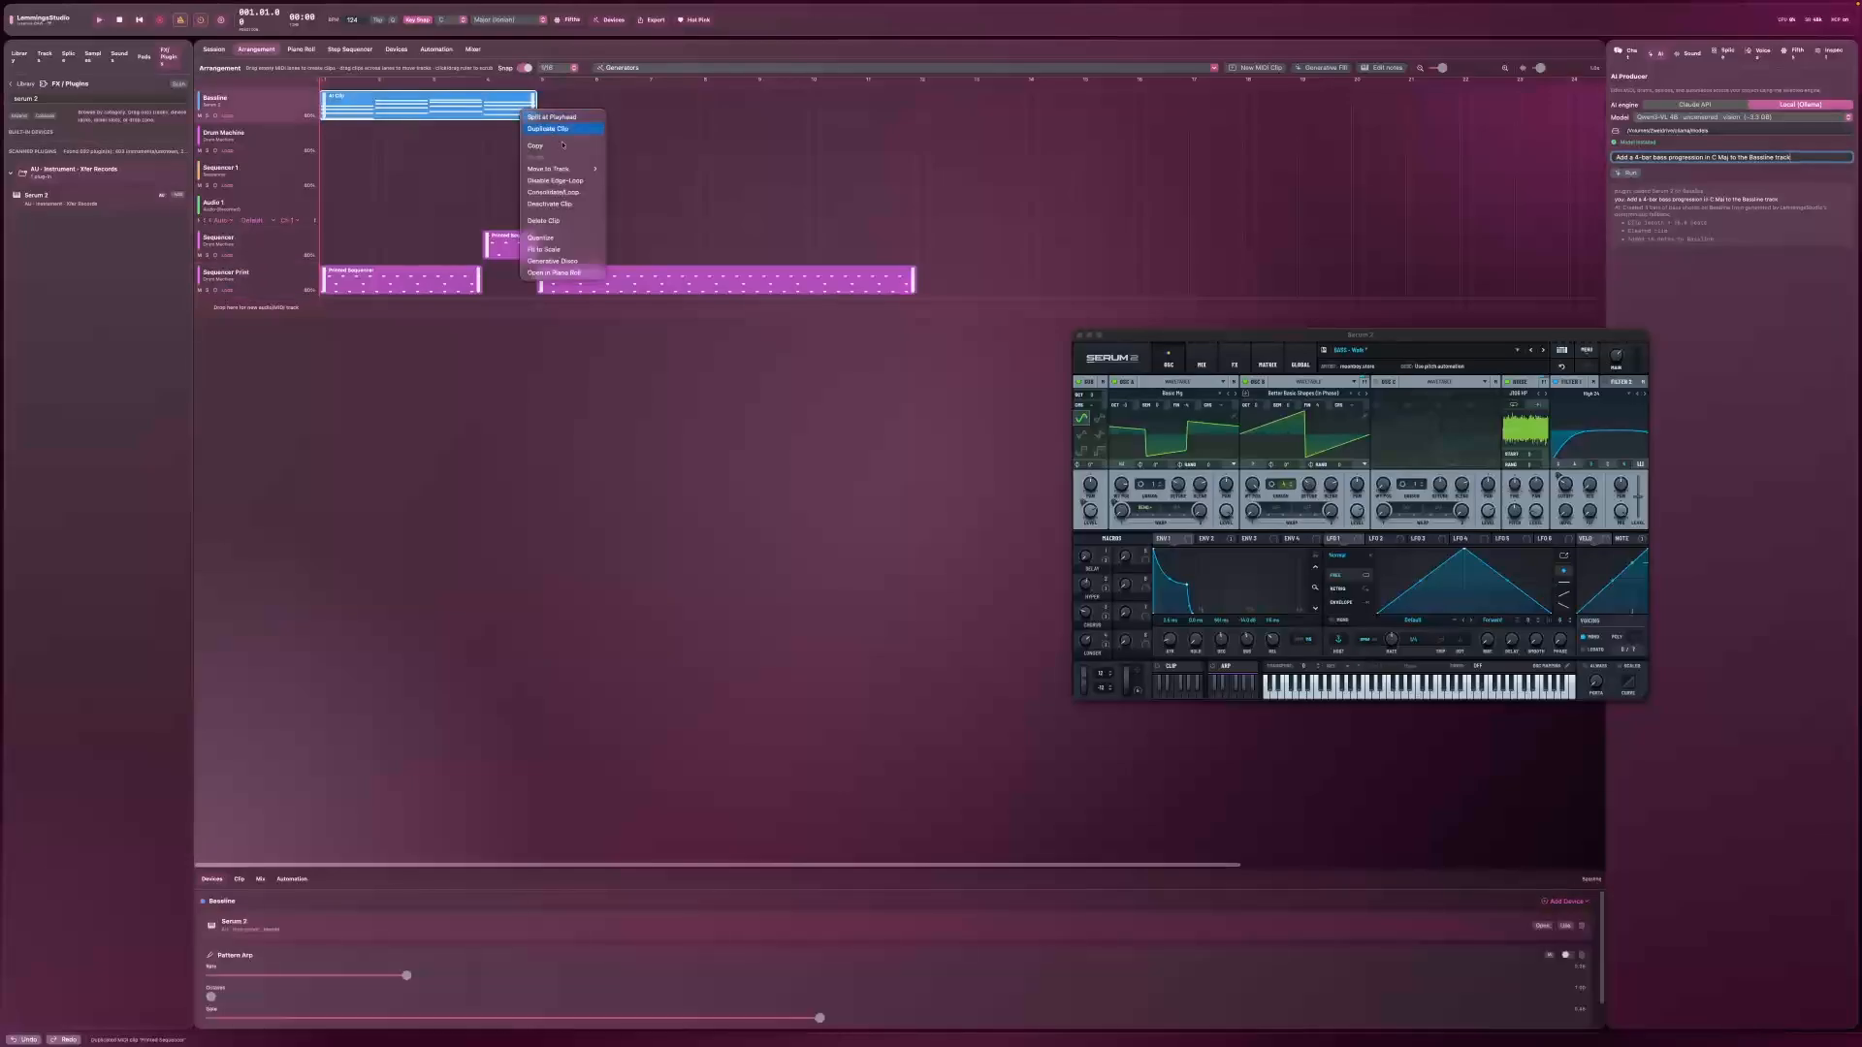
pyautogui.click(561, 132)
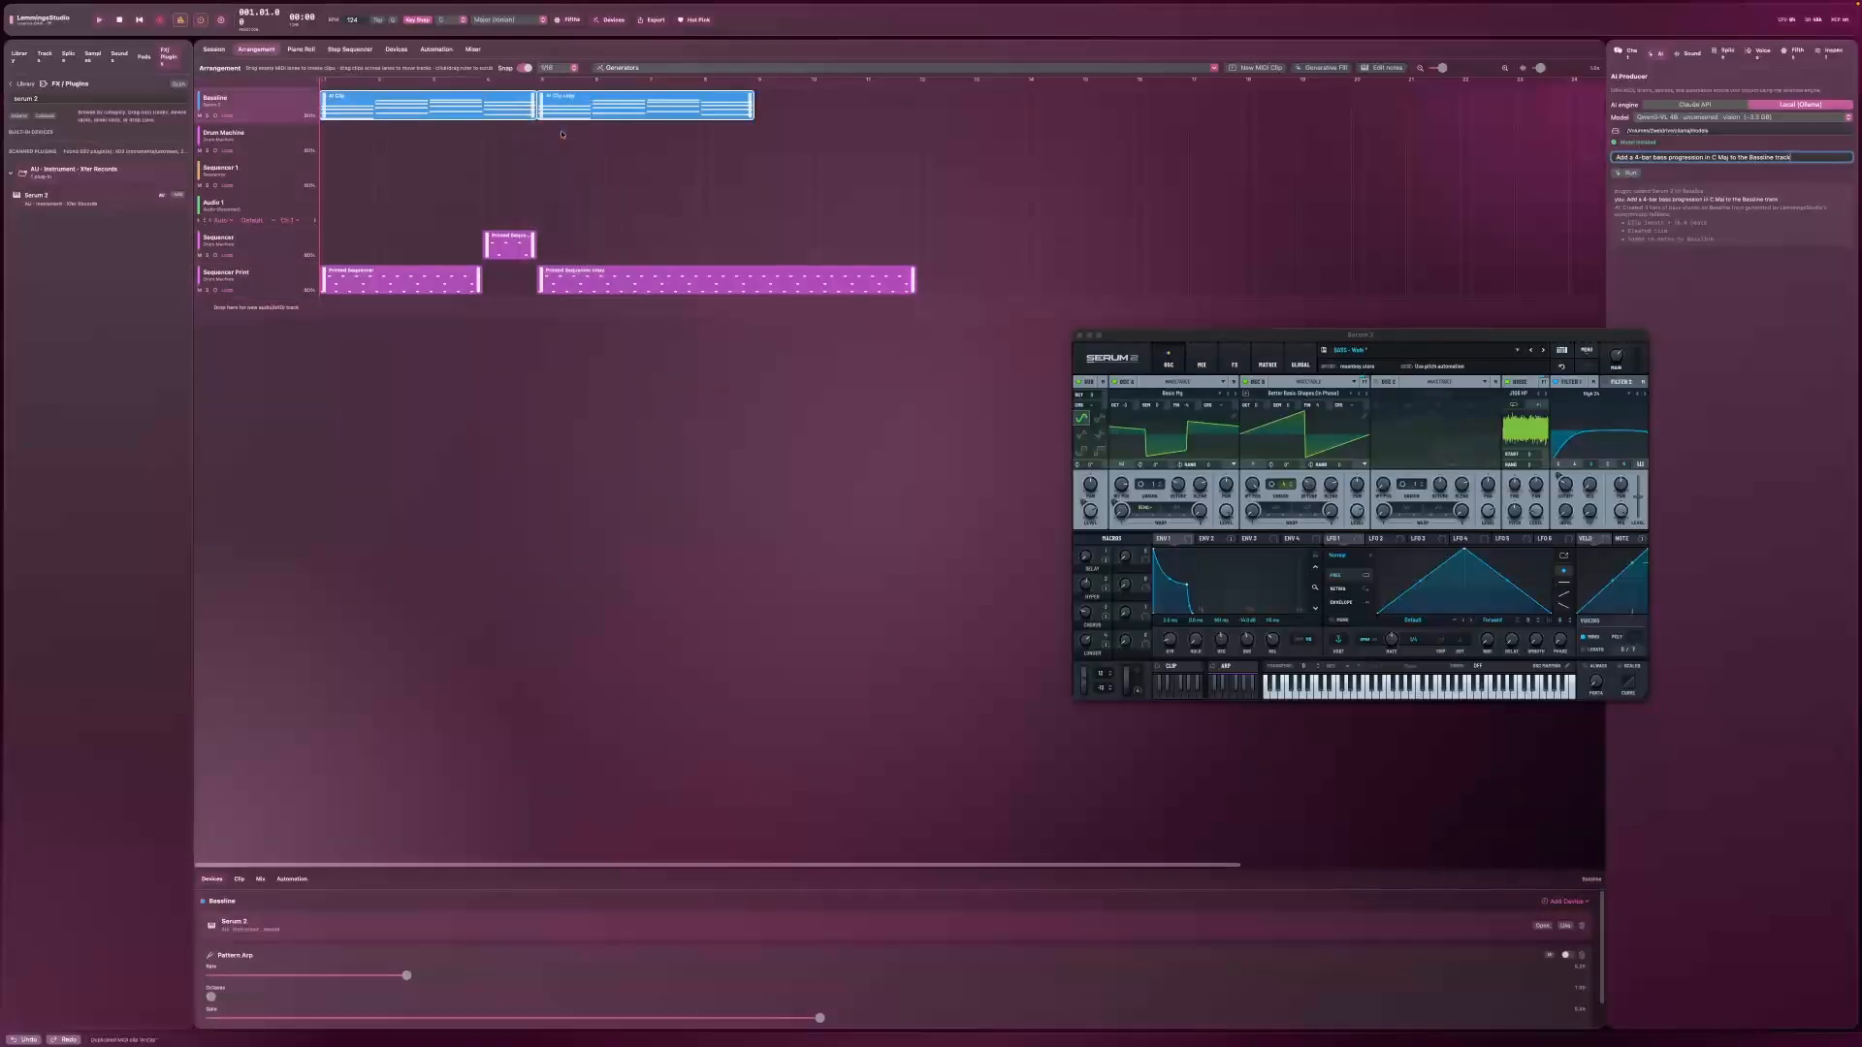
pyautogui.rightClick(662, 108)
pyautogui.click(687, 127)
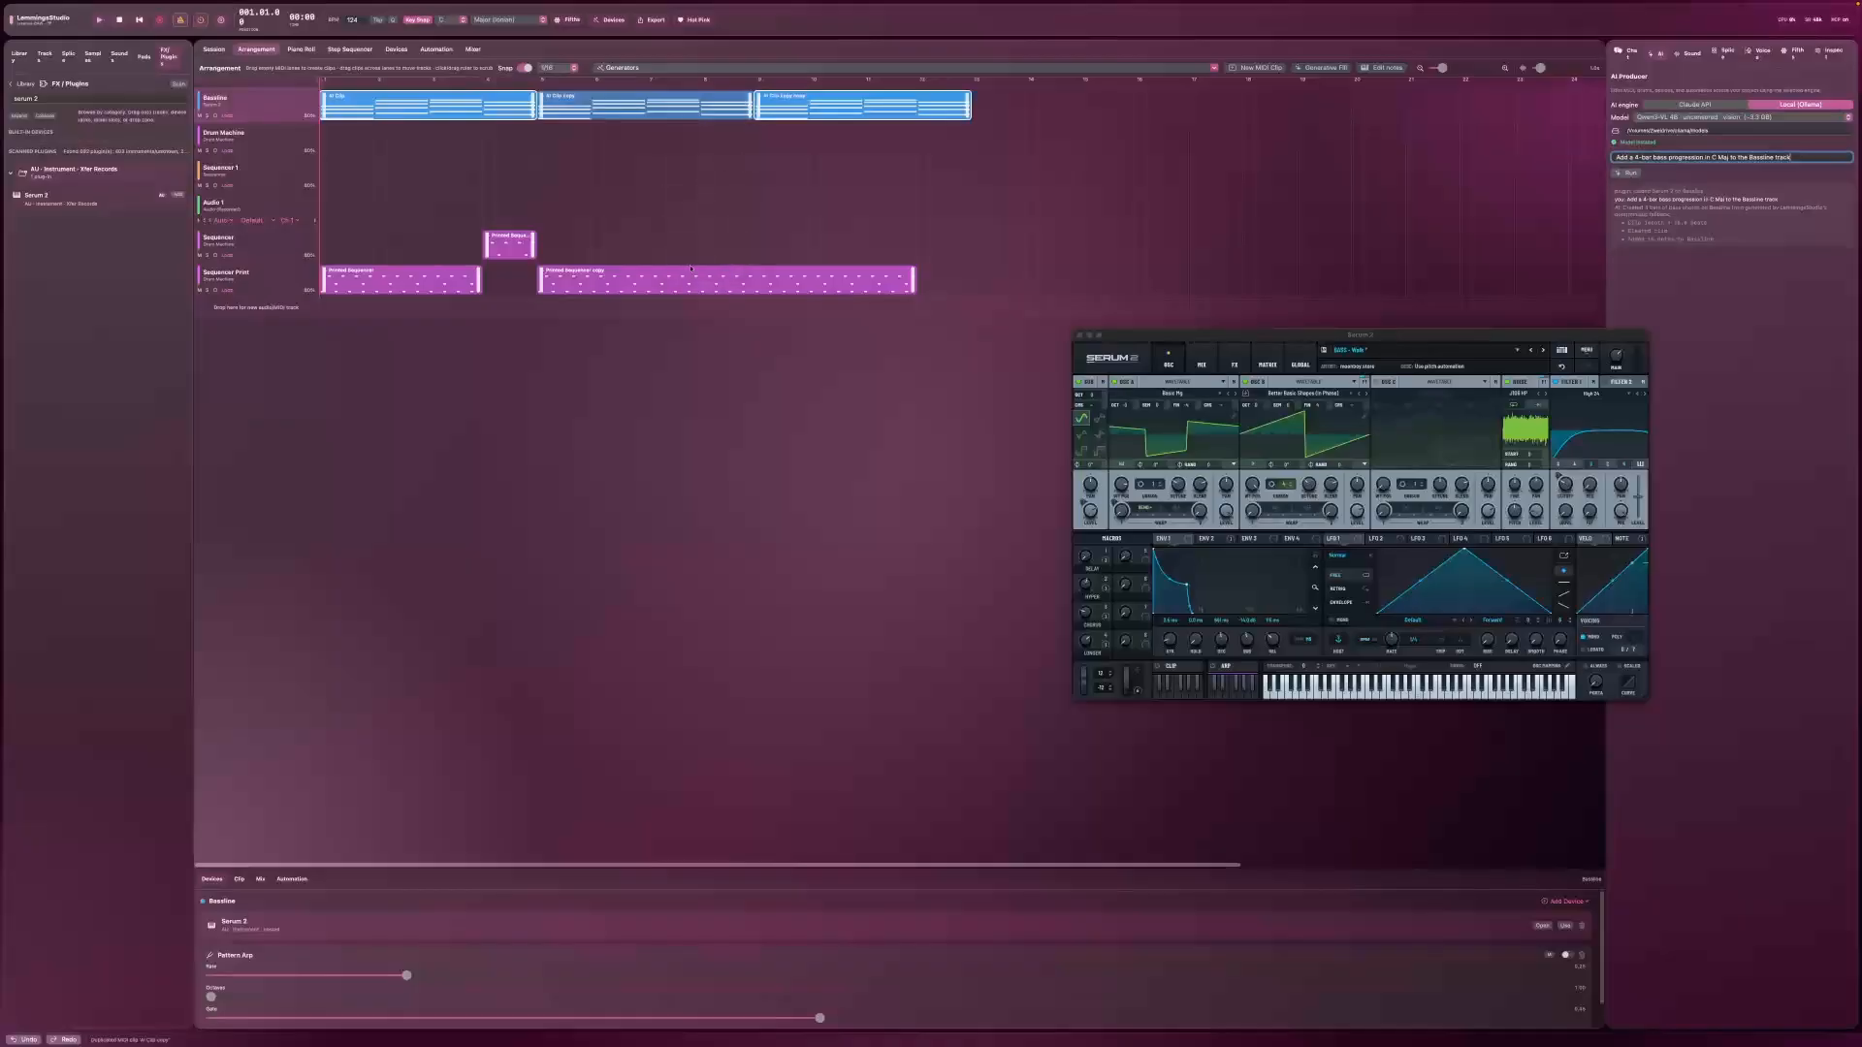
pyautogui.moveTo(965, 107); pyautogui.dragTo(914, 111)
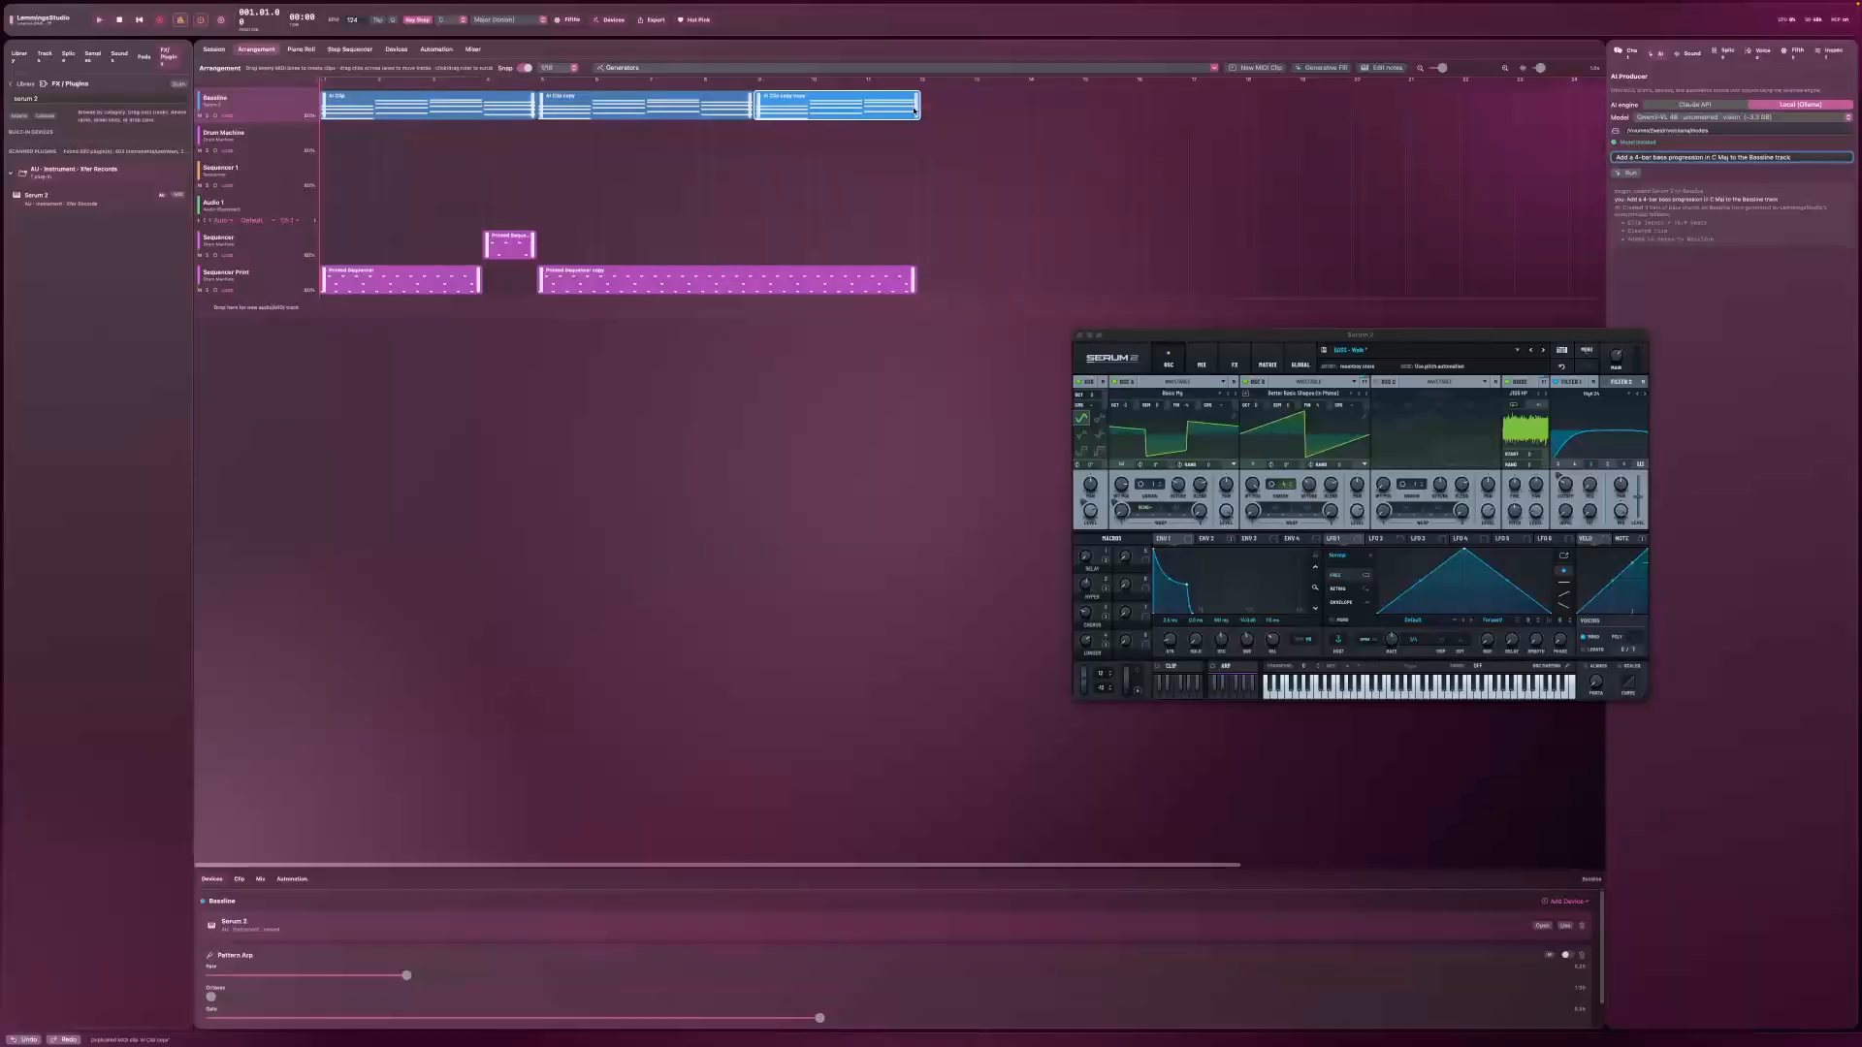
pyautogui.click(103, 20)
pyautogui.click(119, 20)
pyautogui.click(138, 21)
# Step: Draw a slightly falling line in the global Project Tempo automation and play the arrangement to hear it
pyautogui.click(301, 881)
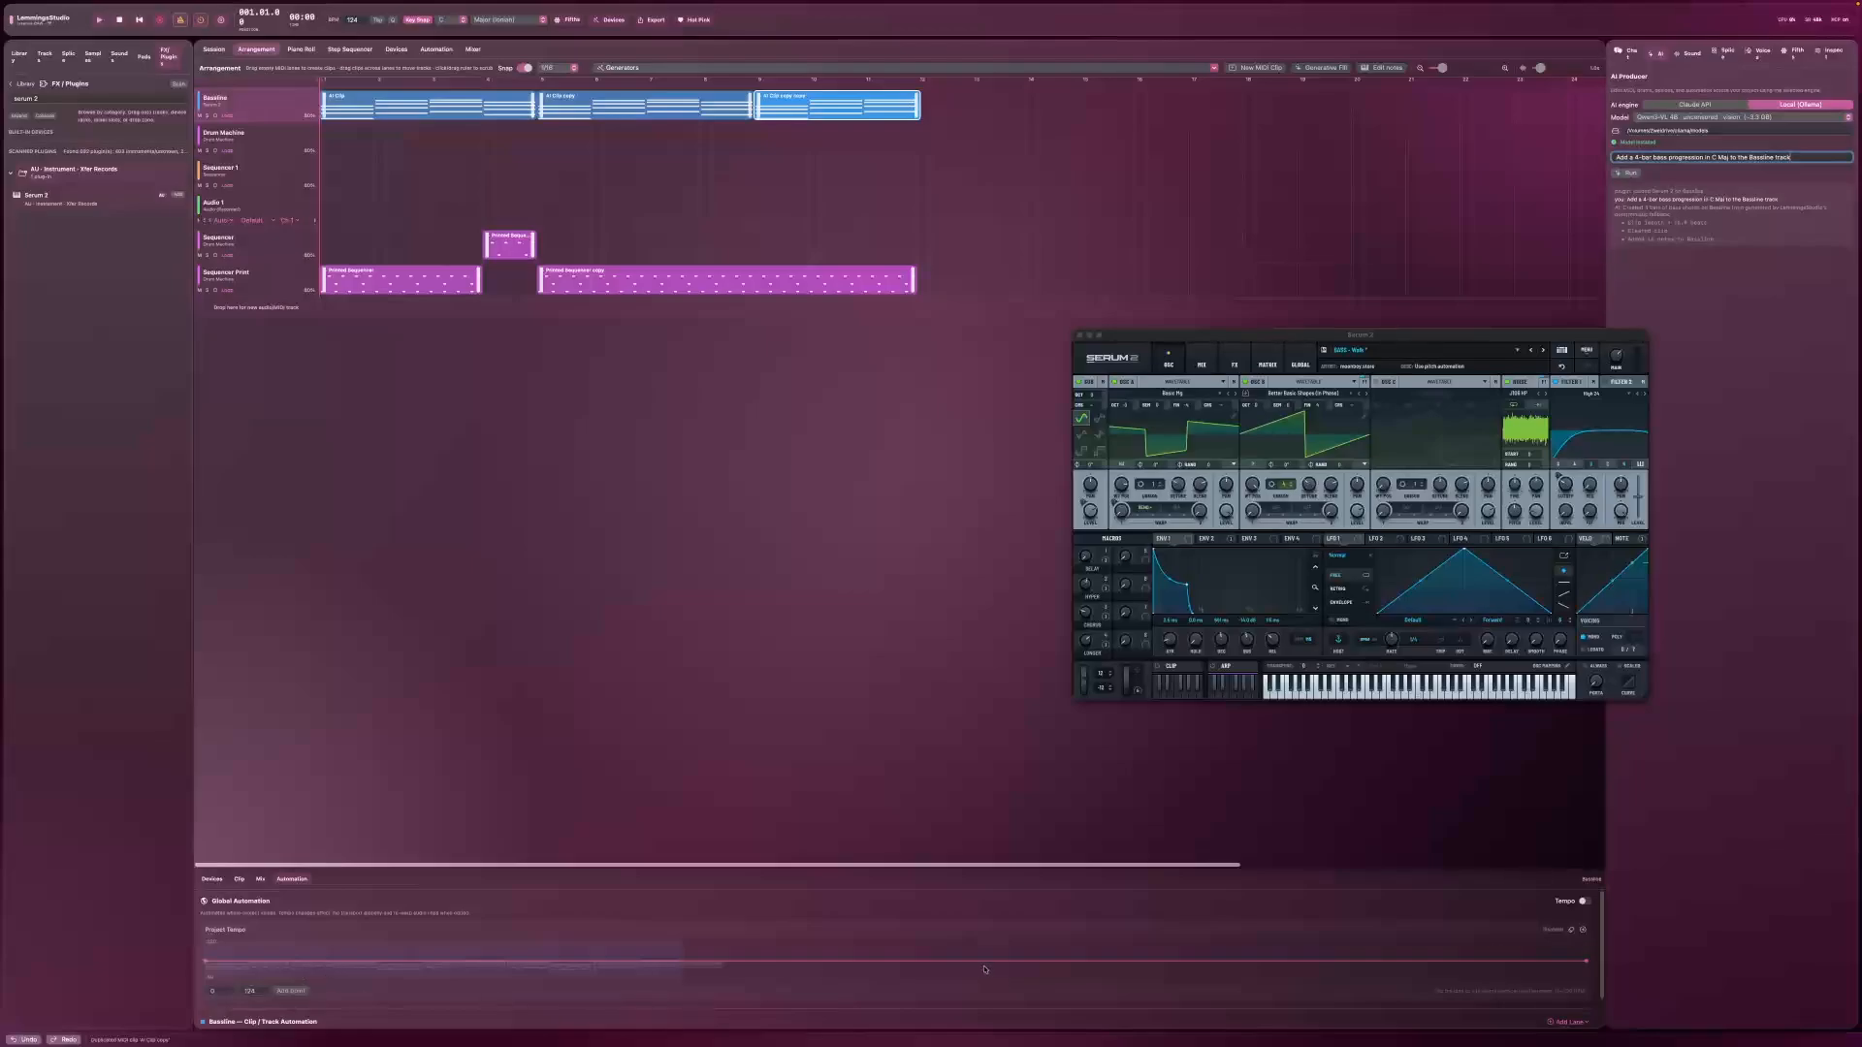
pyautogui.click(515, 962)
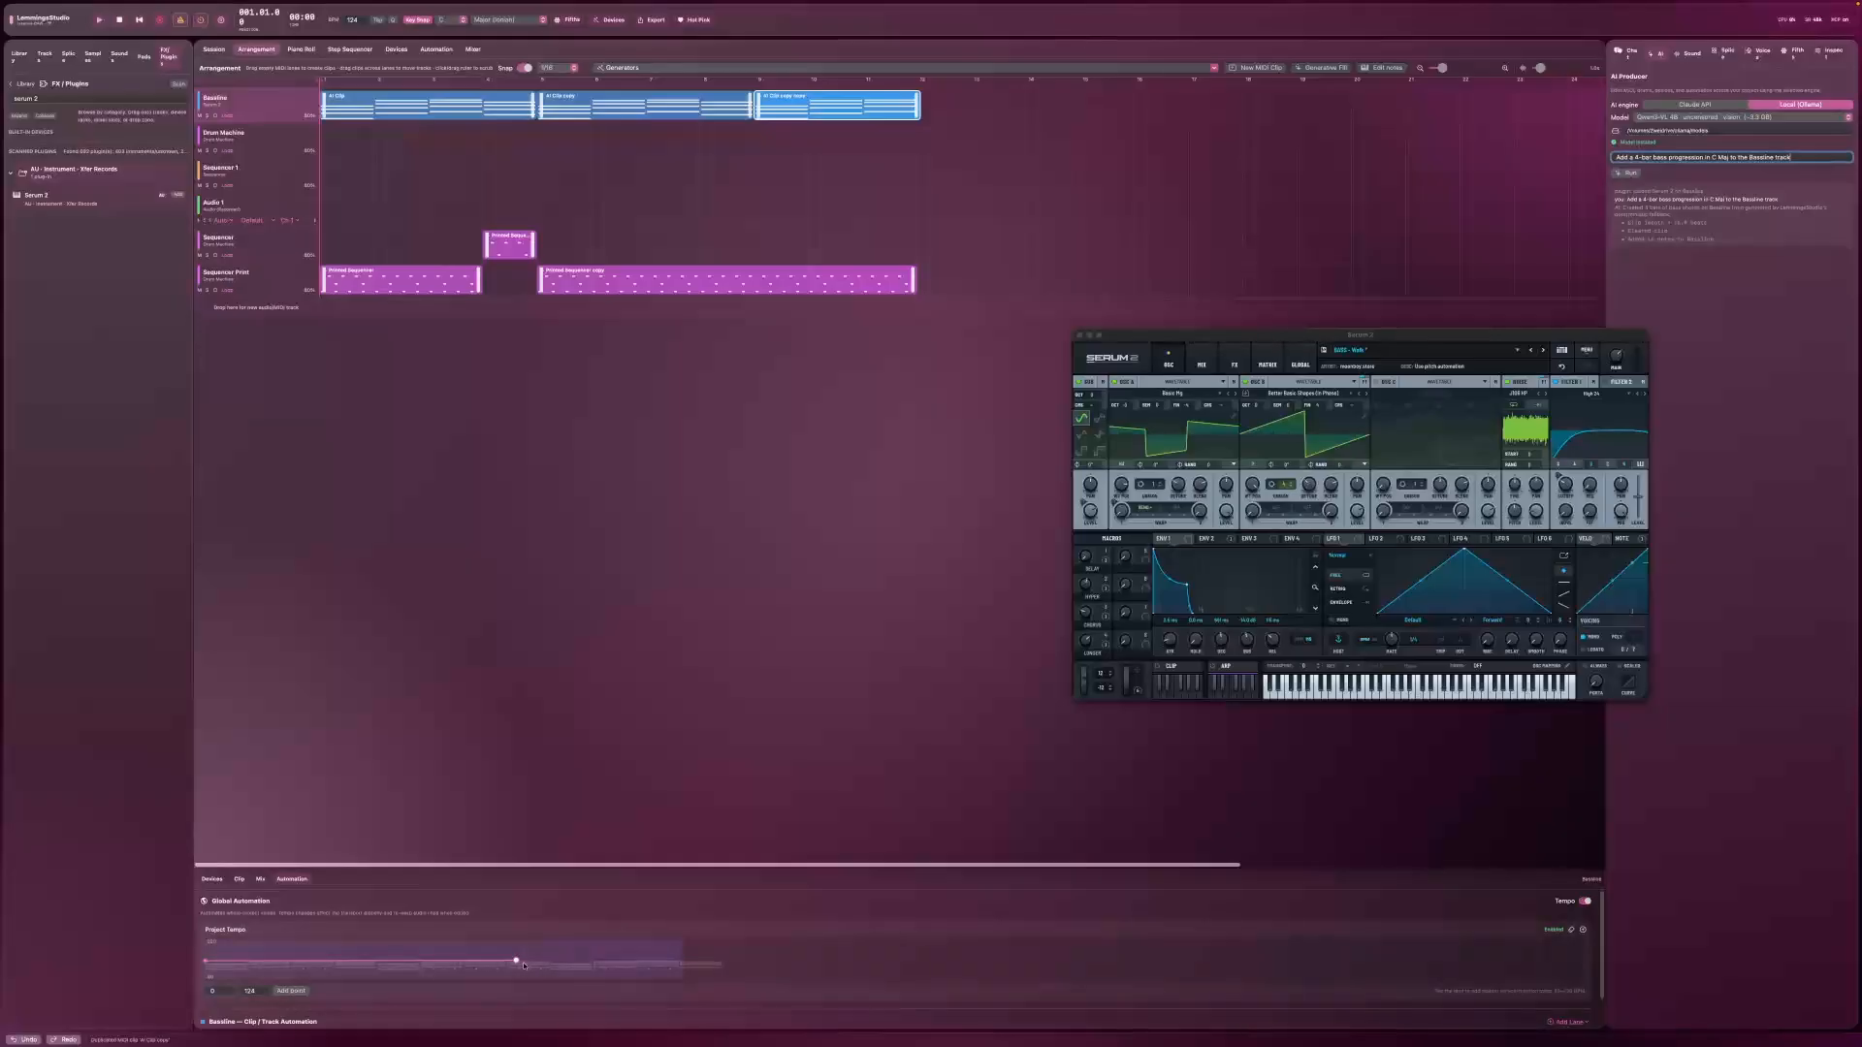
pyautogui.moveTo(516, 962); pyautogui.dragTo(719, 968)
pyautogui.press('space')
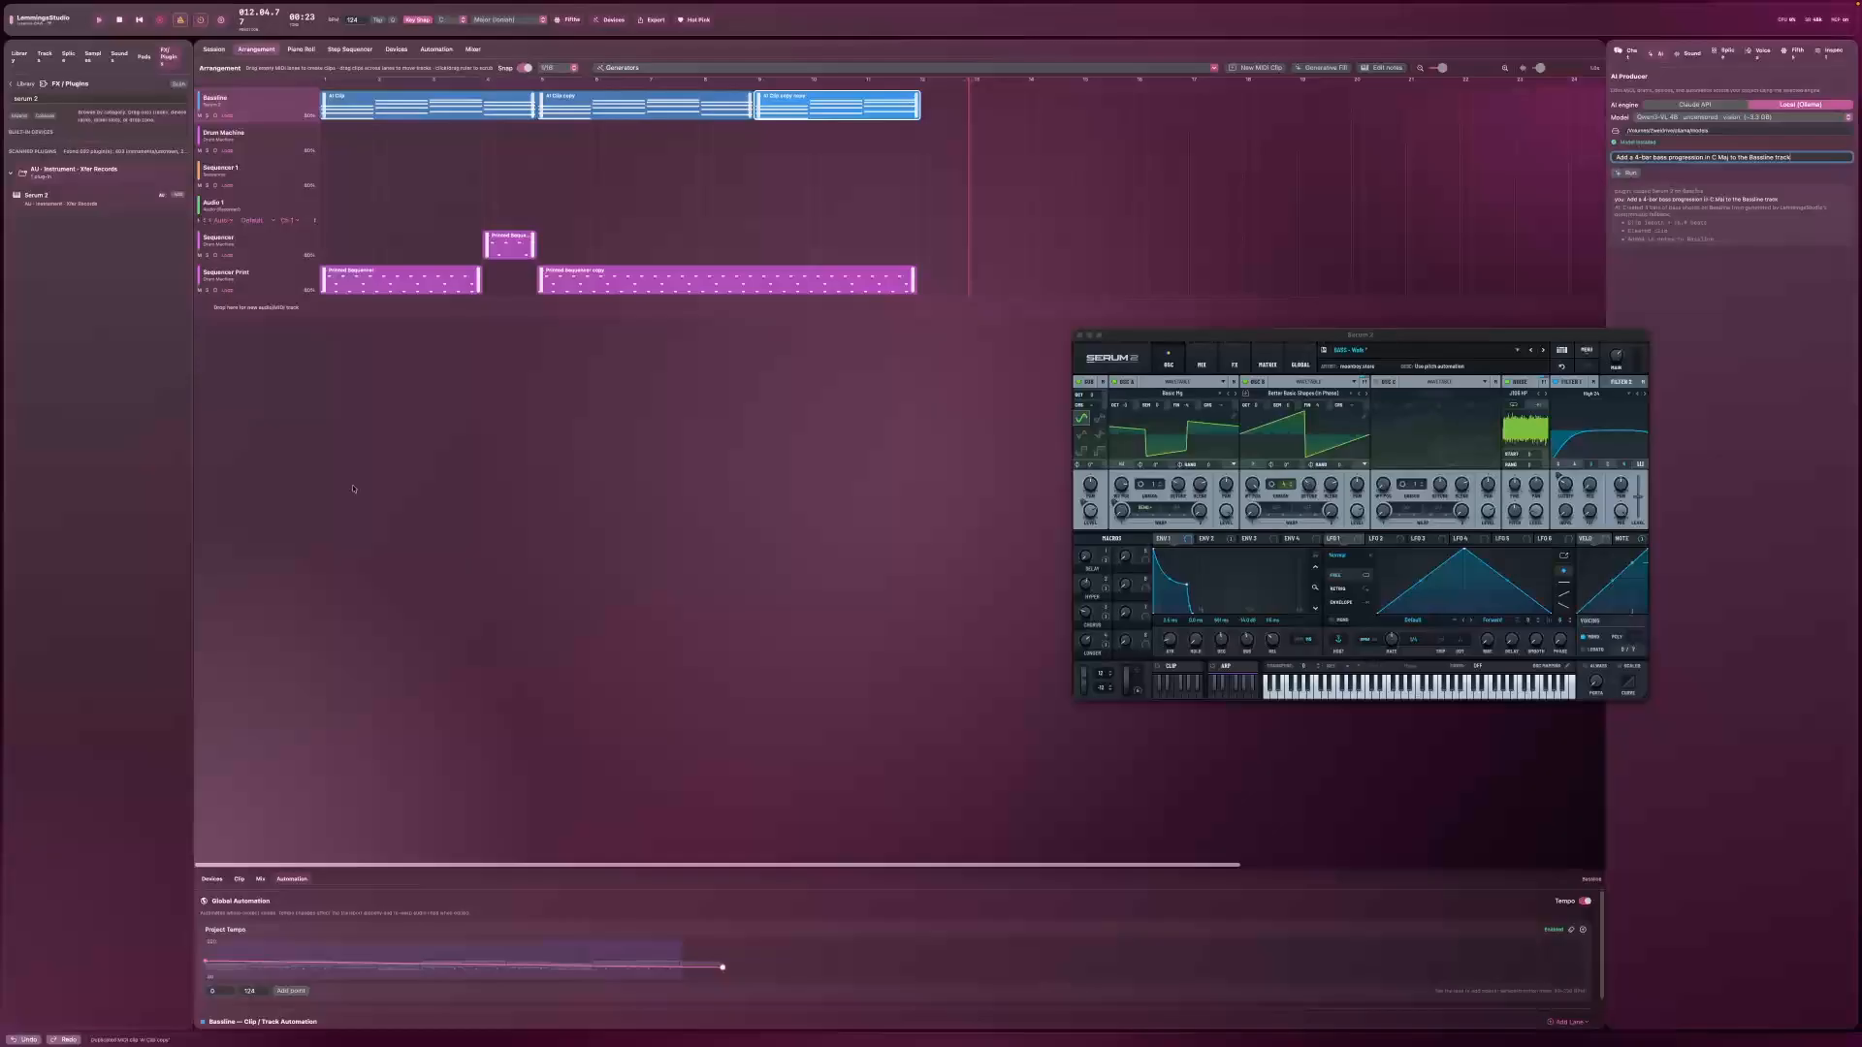
# Step: Disable the tempo automation, play from about bar 6, and return the playhead to the start
pyautogui.click(917, 81)
pyautogui.click(1584, 903)
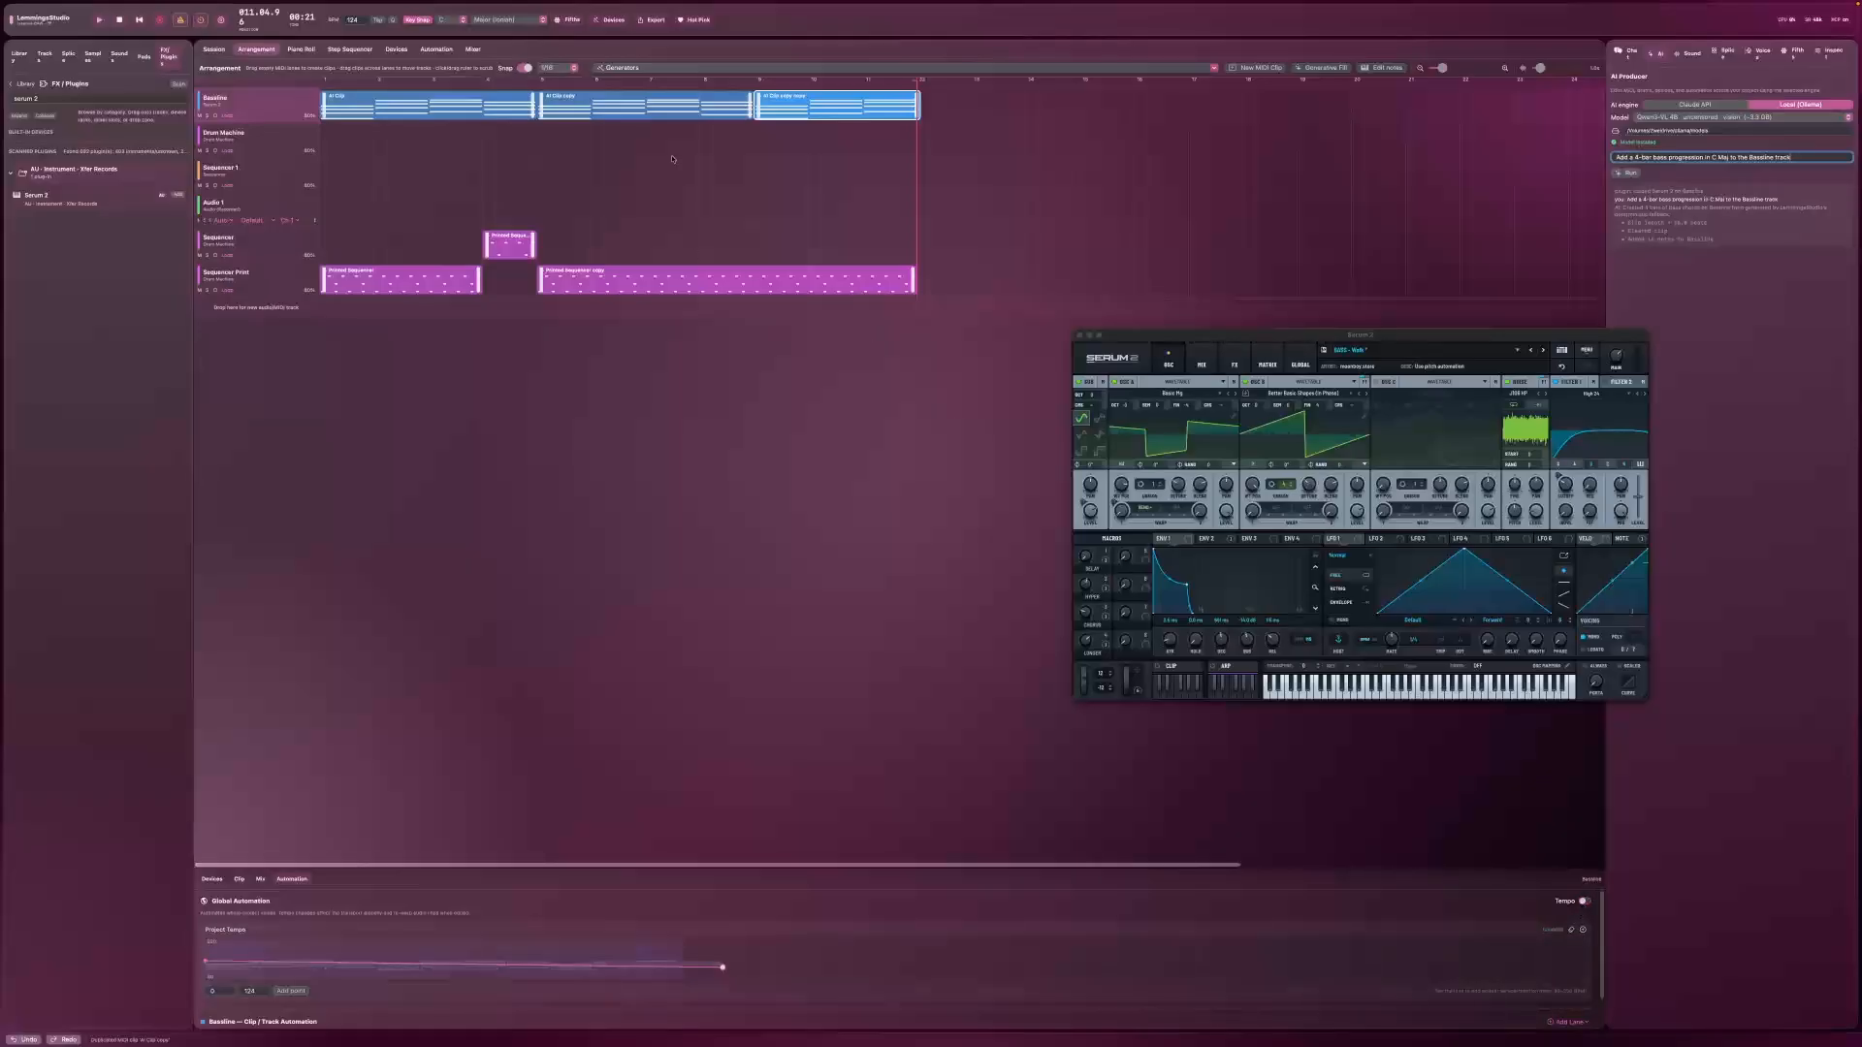
pyautogui.click(621, 81)
pyautogui.click(99, 20)
pyautogui.click(141, 20)
# Step: Add a new MIDI track and set the Sound Agent's target instrument plugin to Serum 2
pyautogui.click(1680, 54)
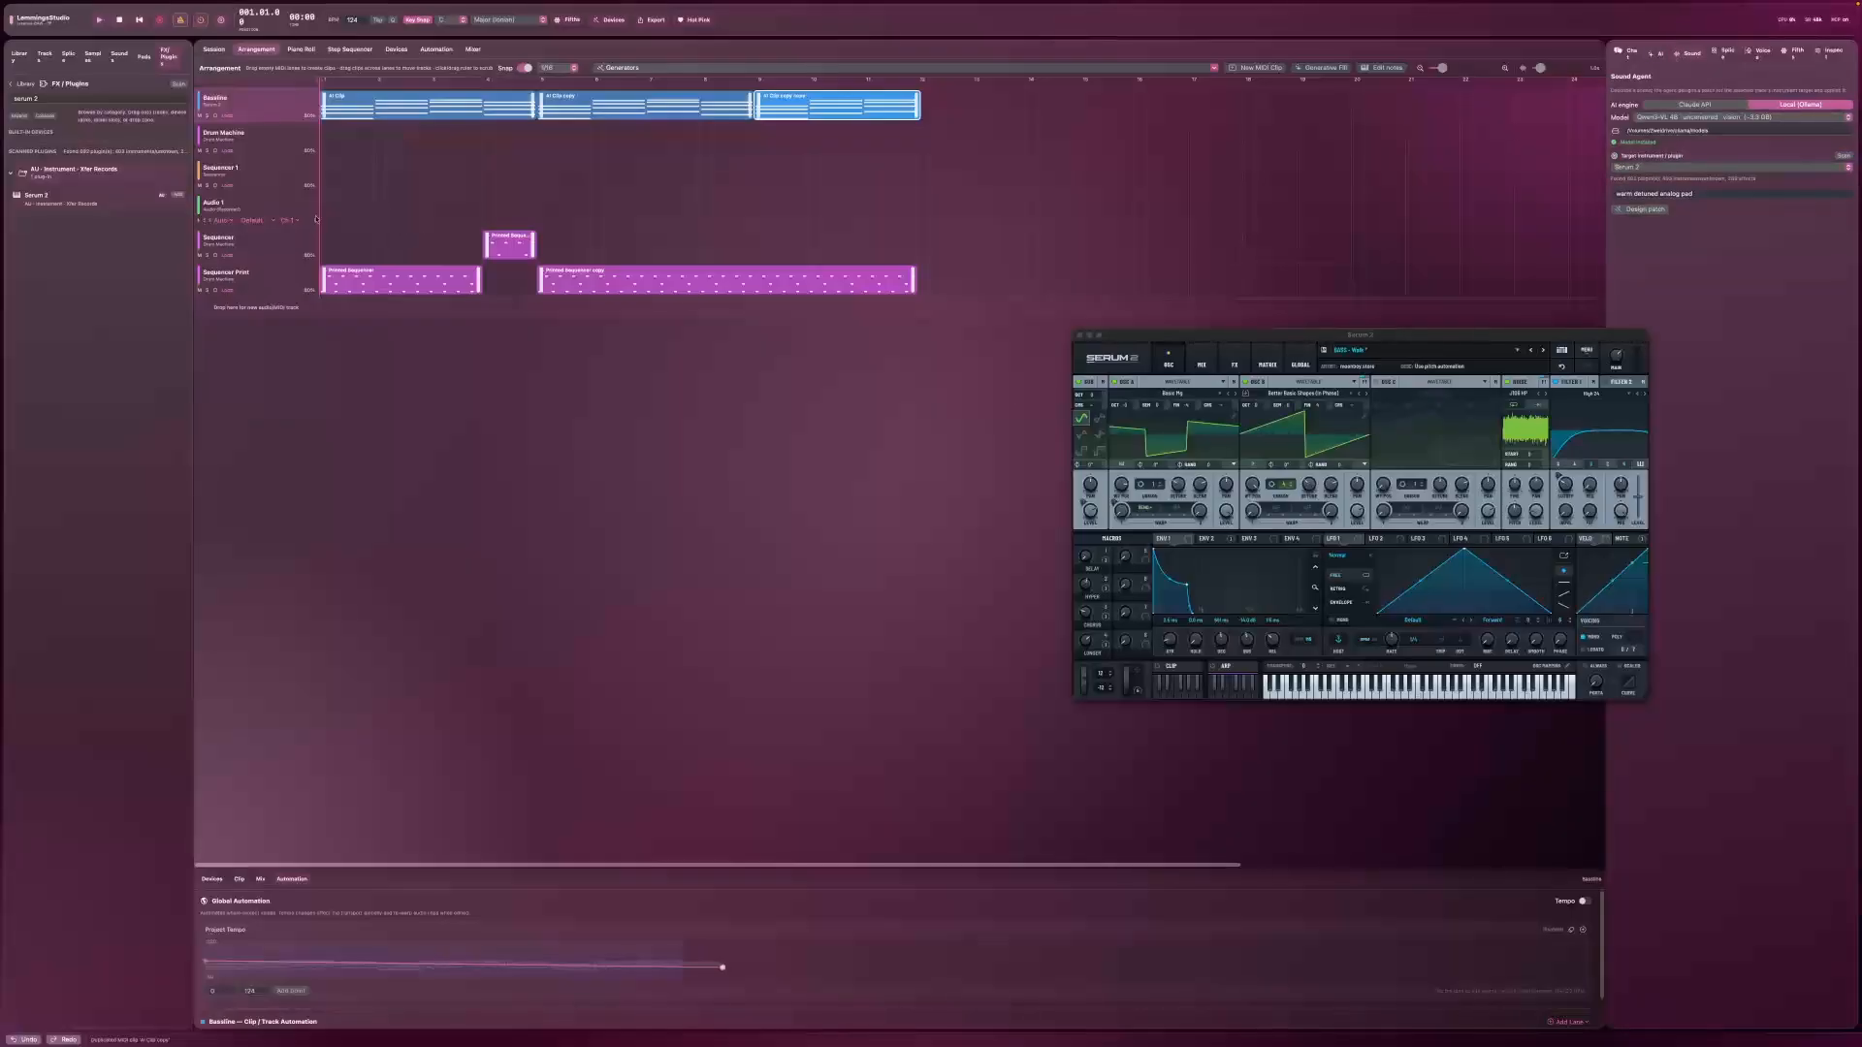
pyautogui.click(265, 309)
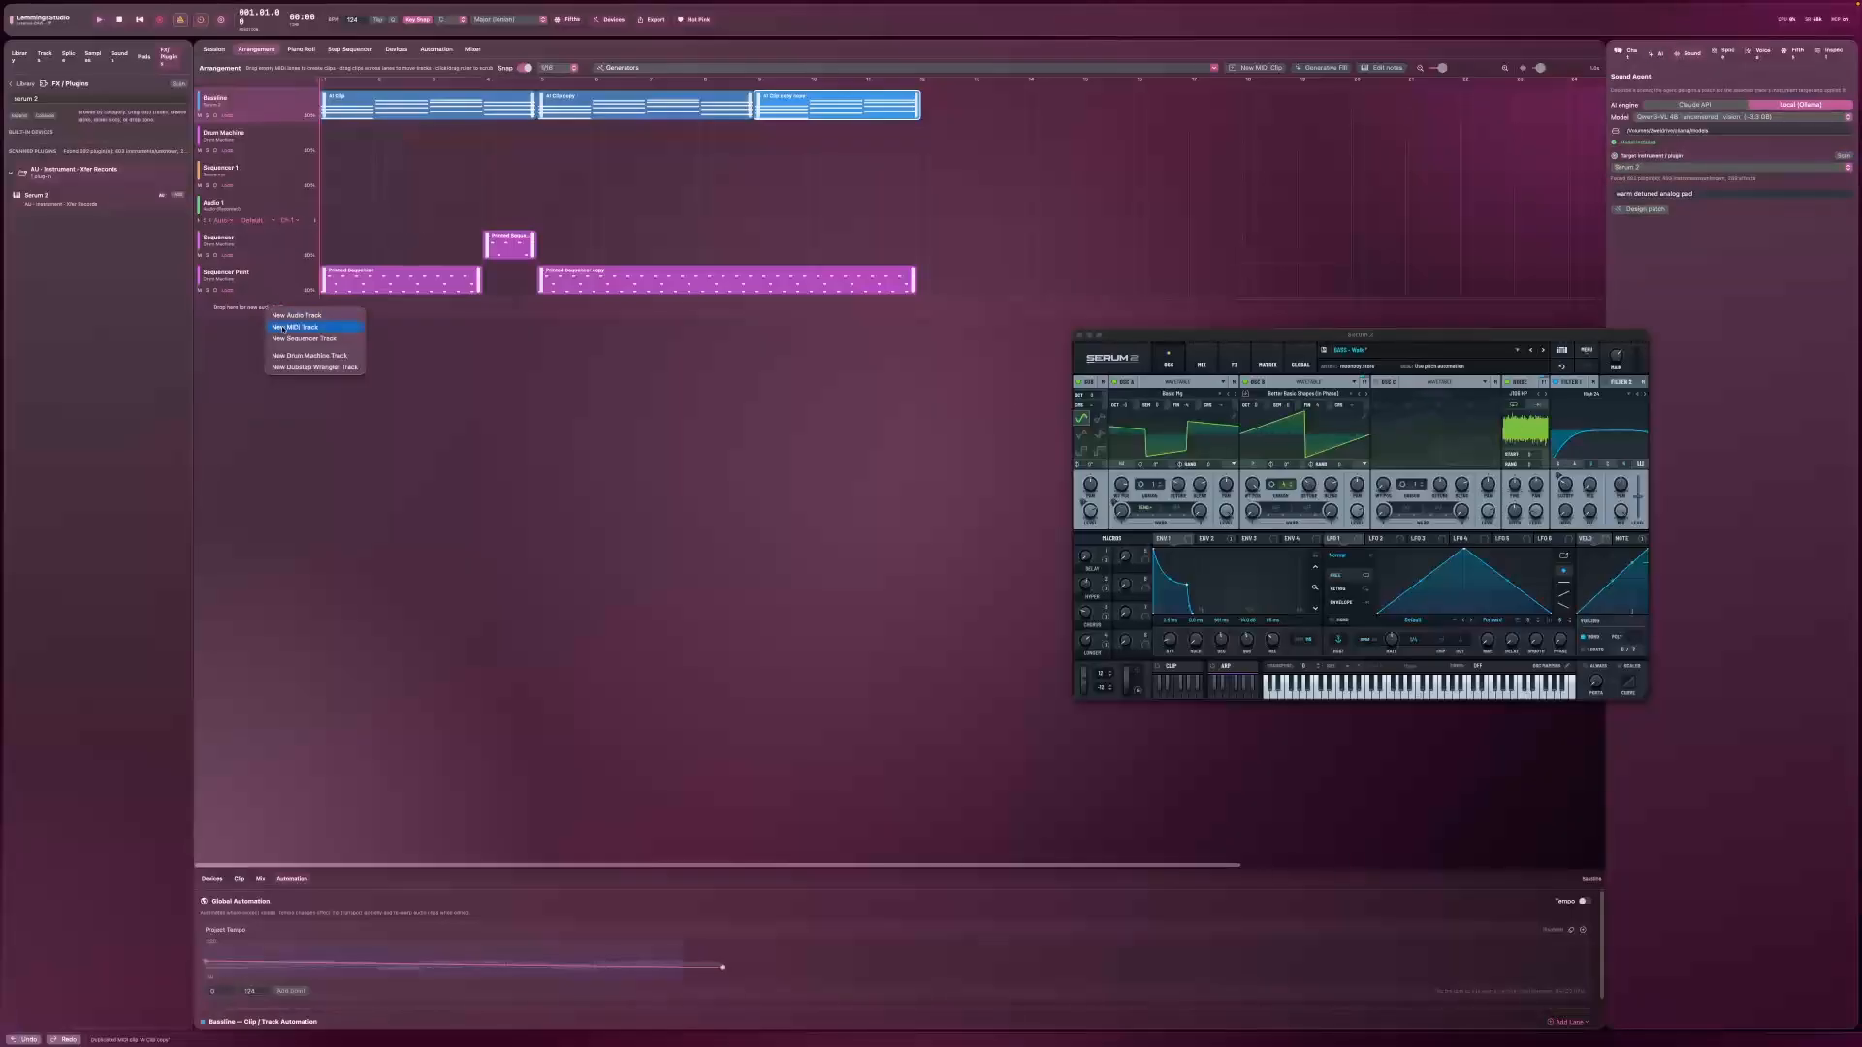
pyautogui.click(279, 328)
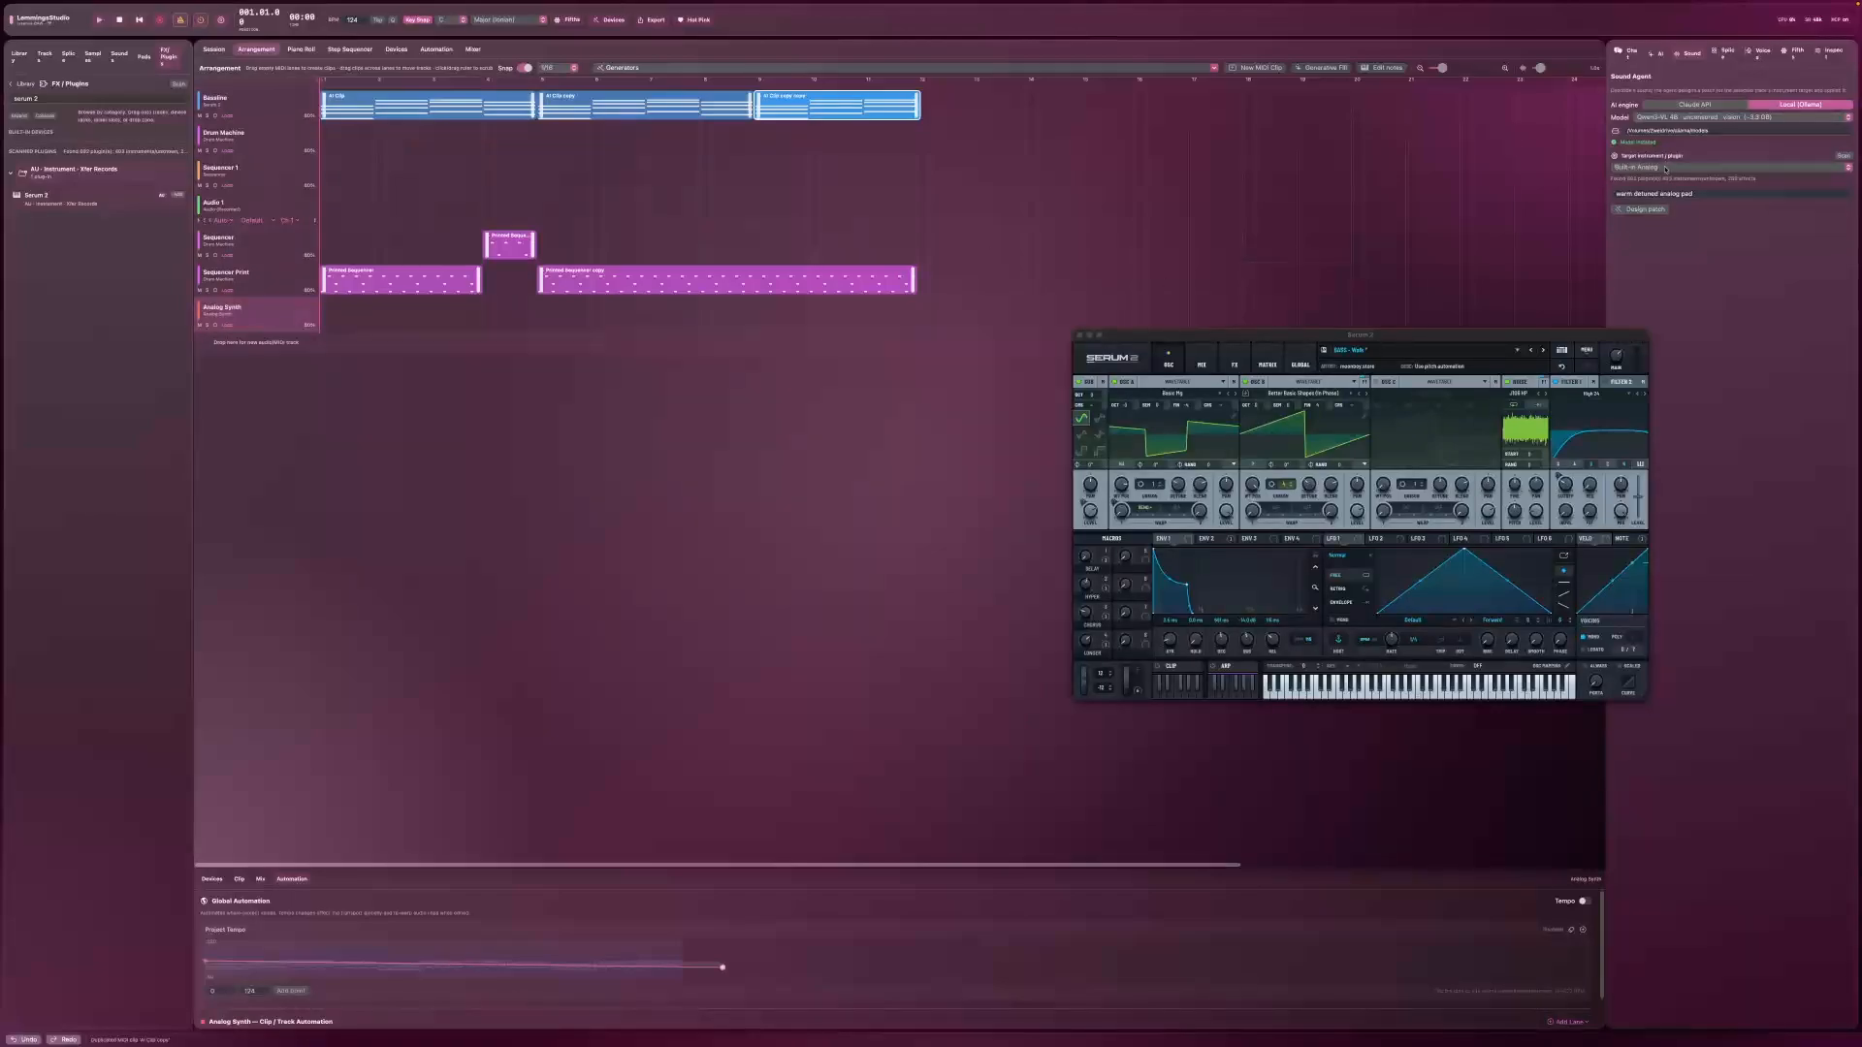
pyautogui.click(1666, 169)
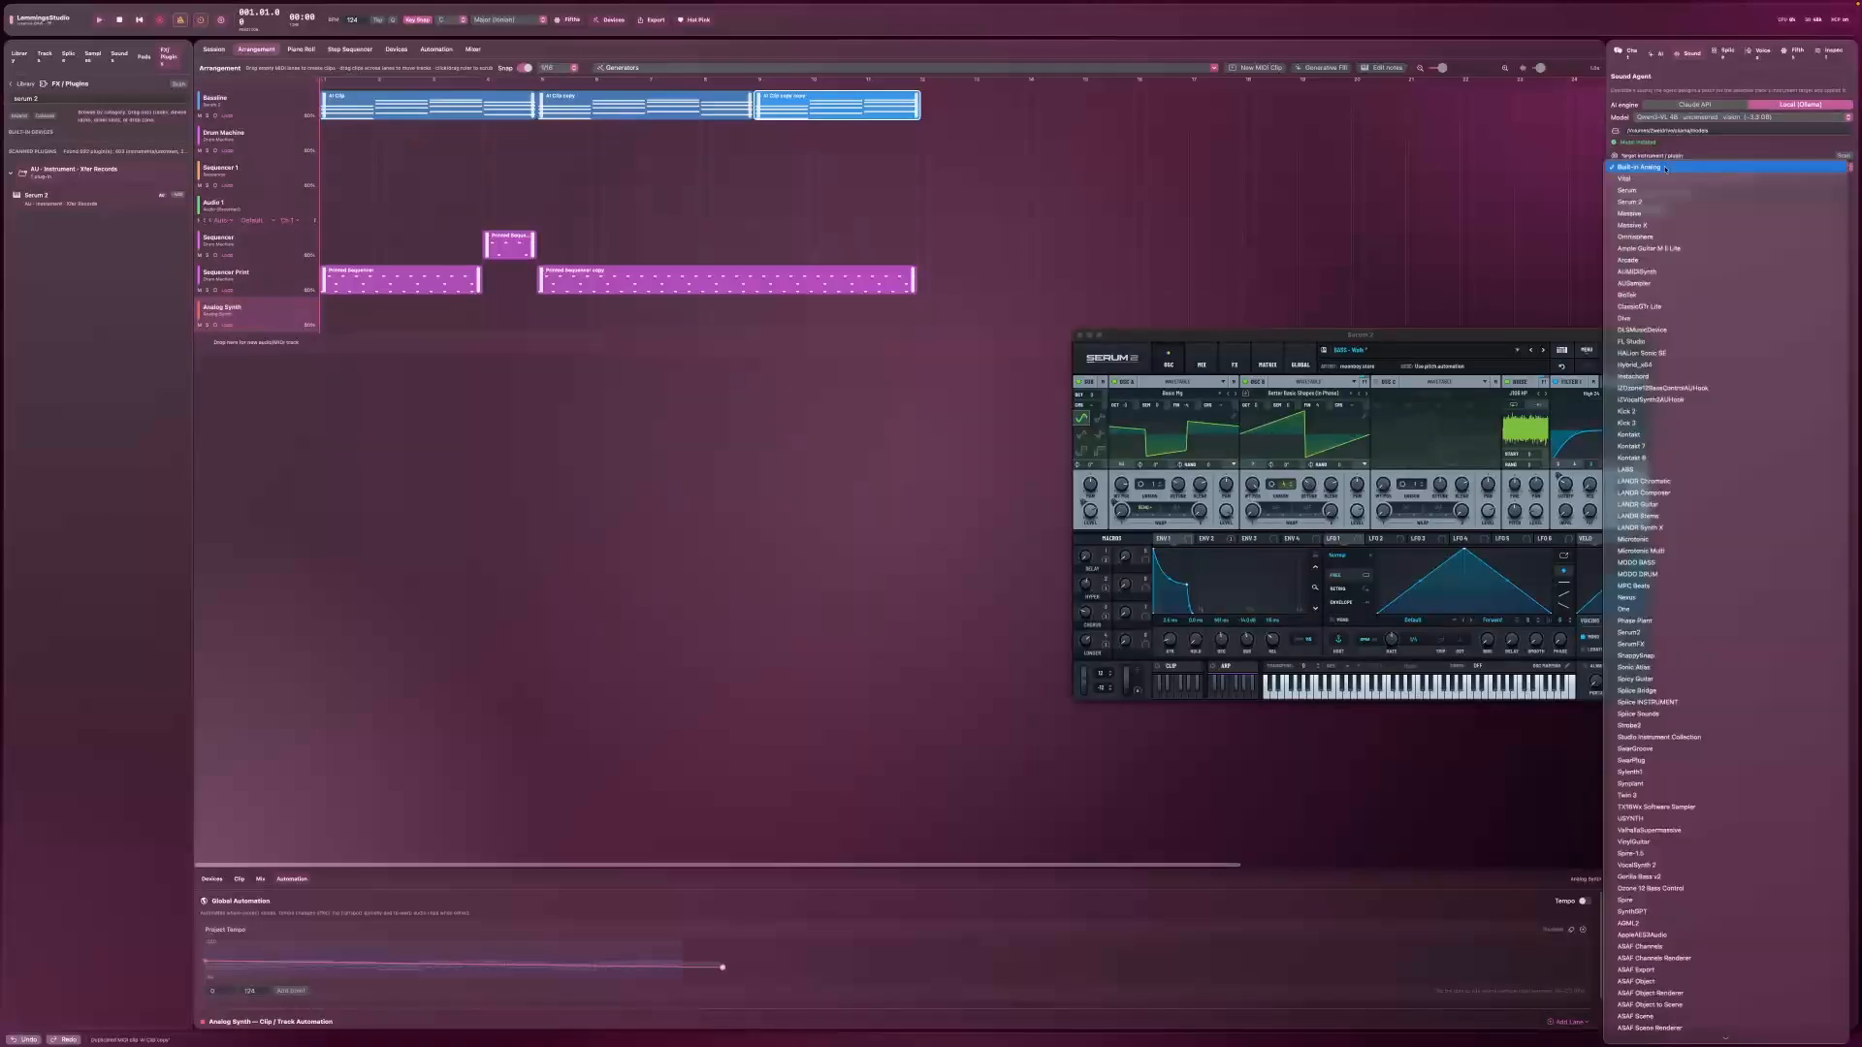
pyautogui.click(1629, 203)
# Step: Close the open synth window, have the Sound Agent design a patch from "Create me a Tiesto-style bass", and inspect the Serum 2 patch
pyautogui.click(1664, 194)
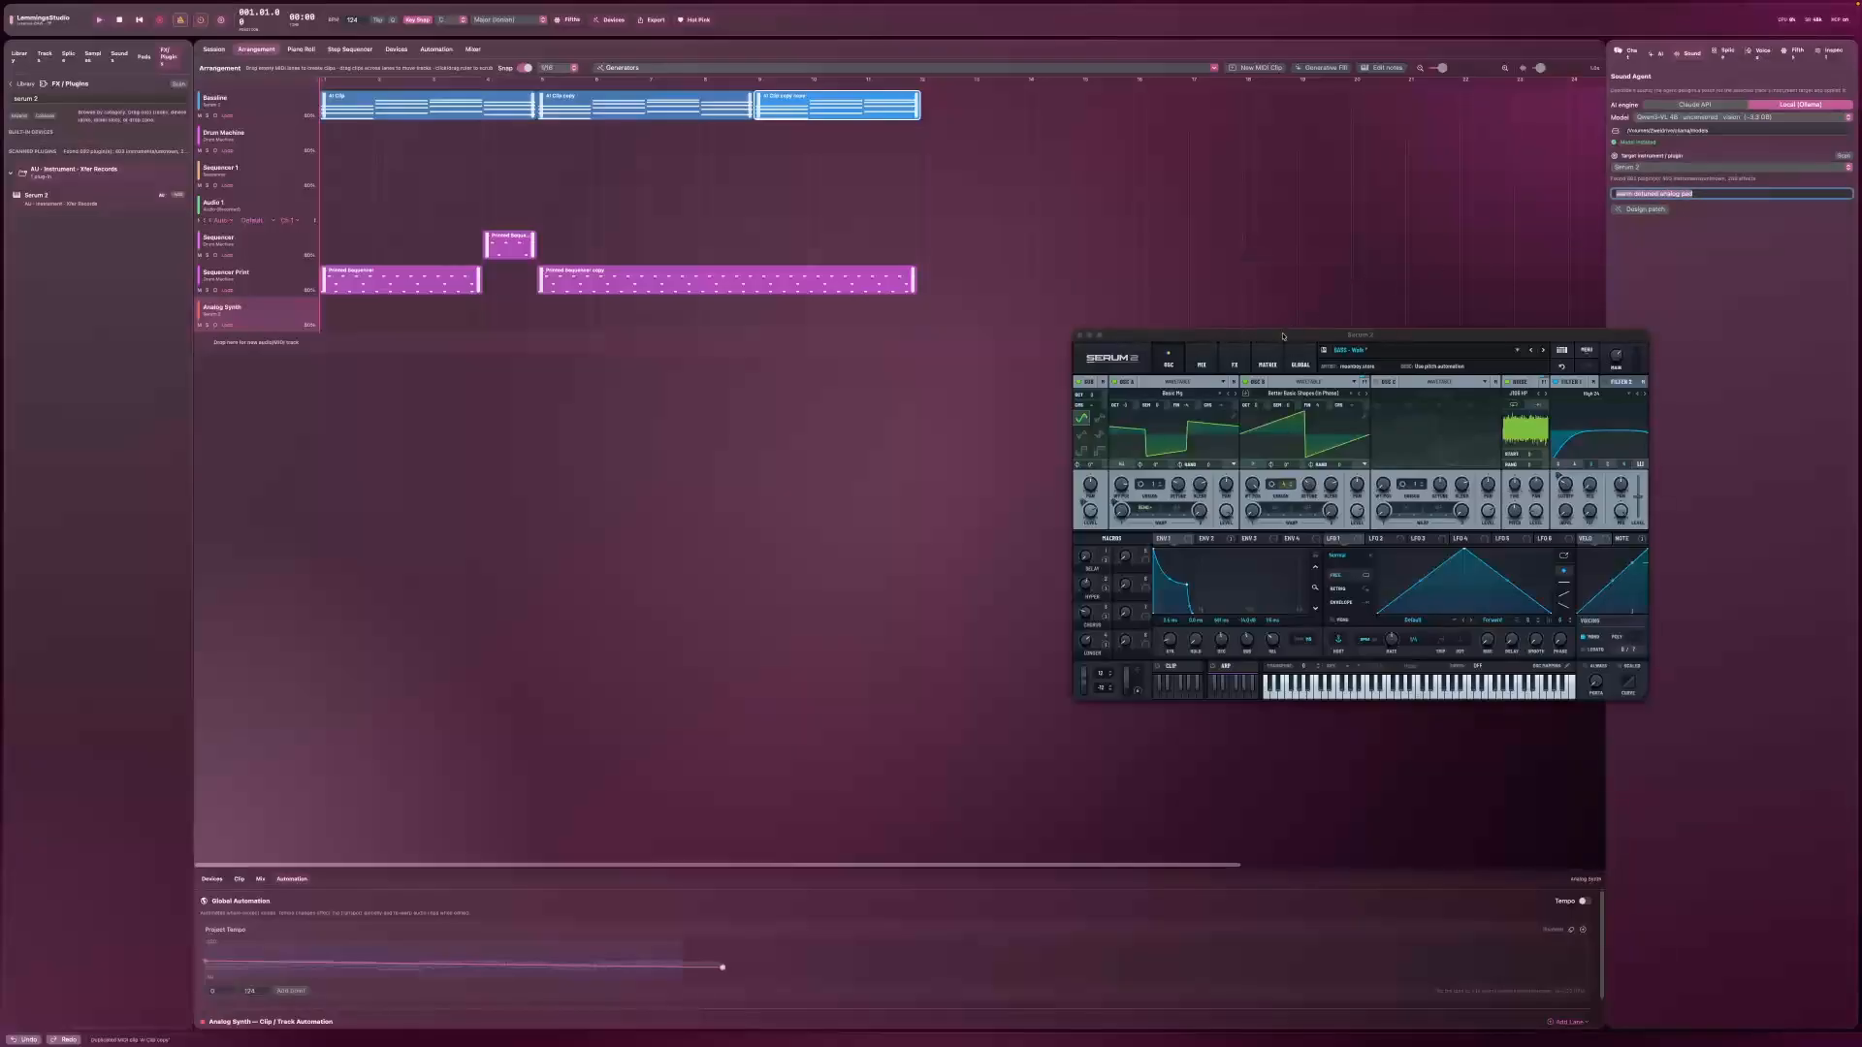
pyautogui.click(1080, 336)
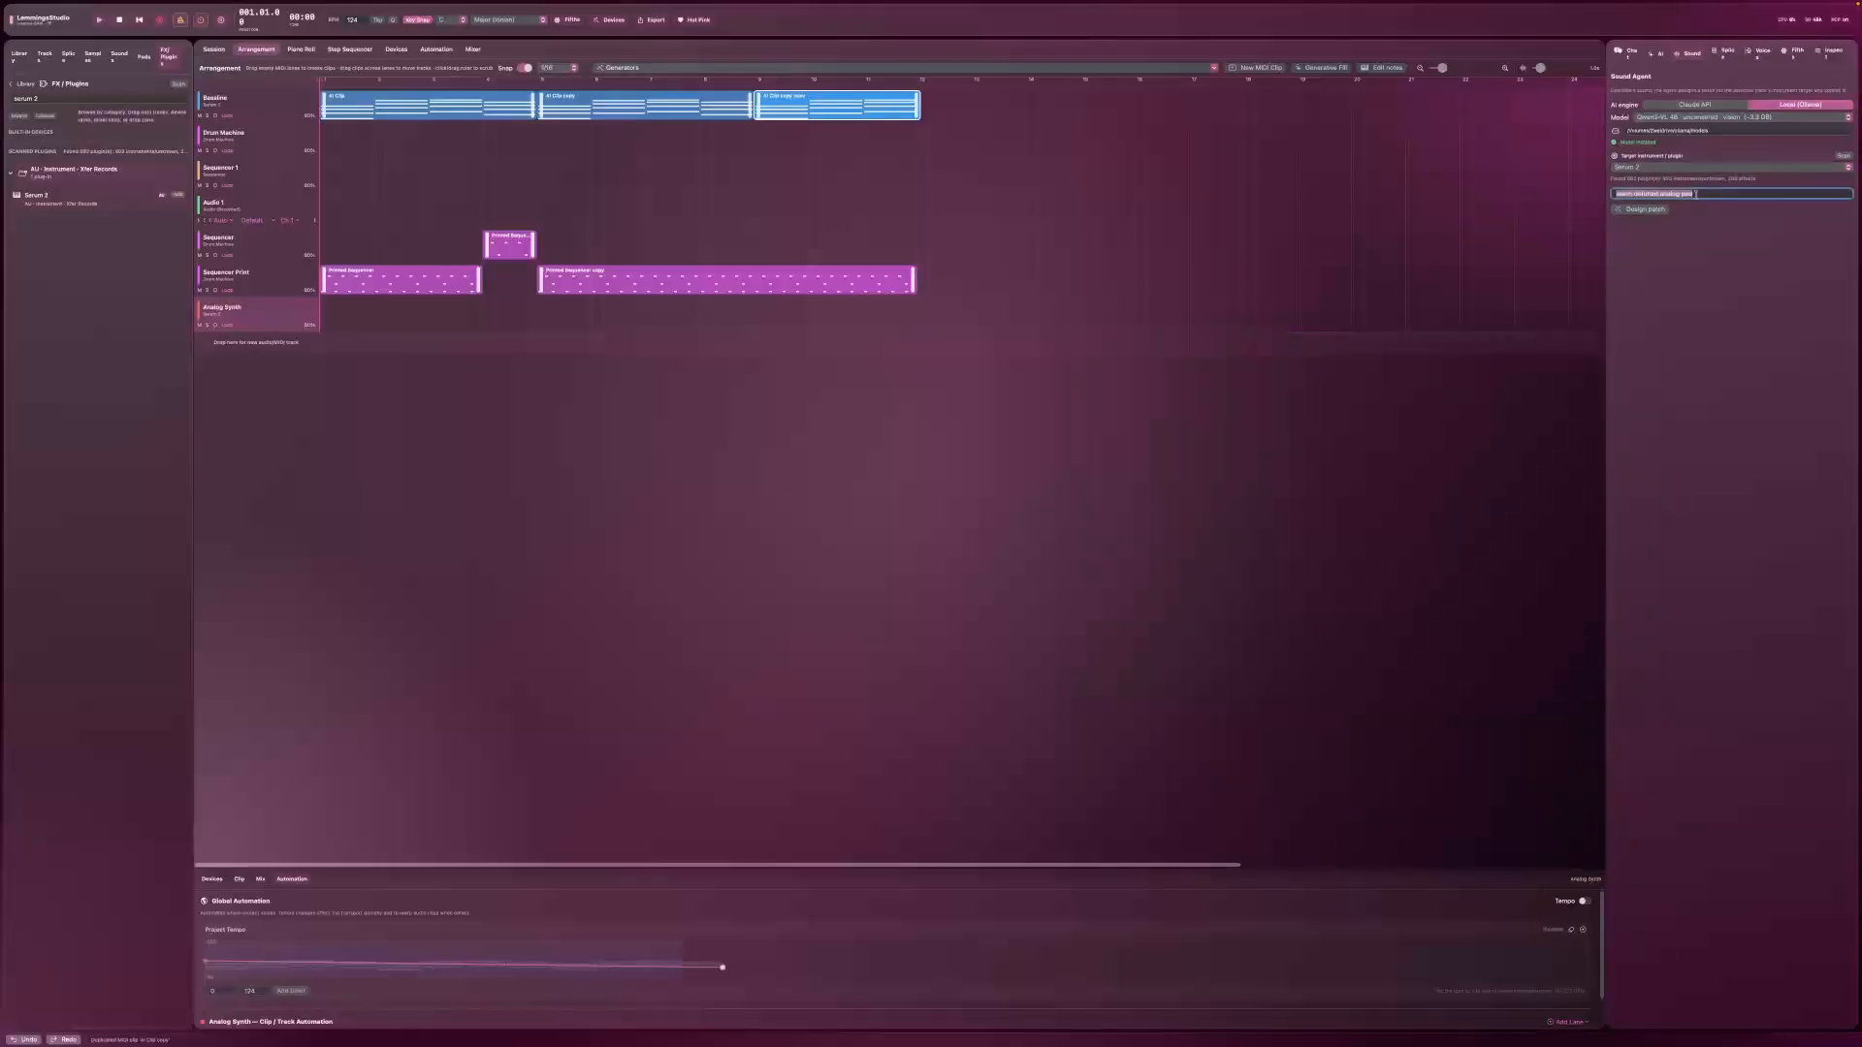
pyautogui.write('Create me a Tiesto-style bass')
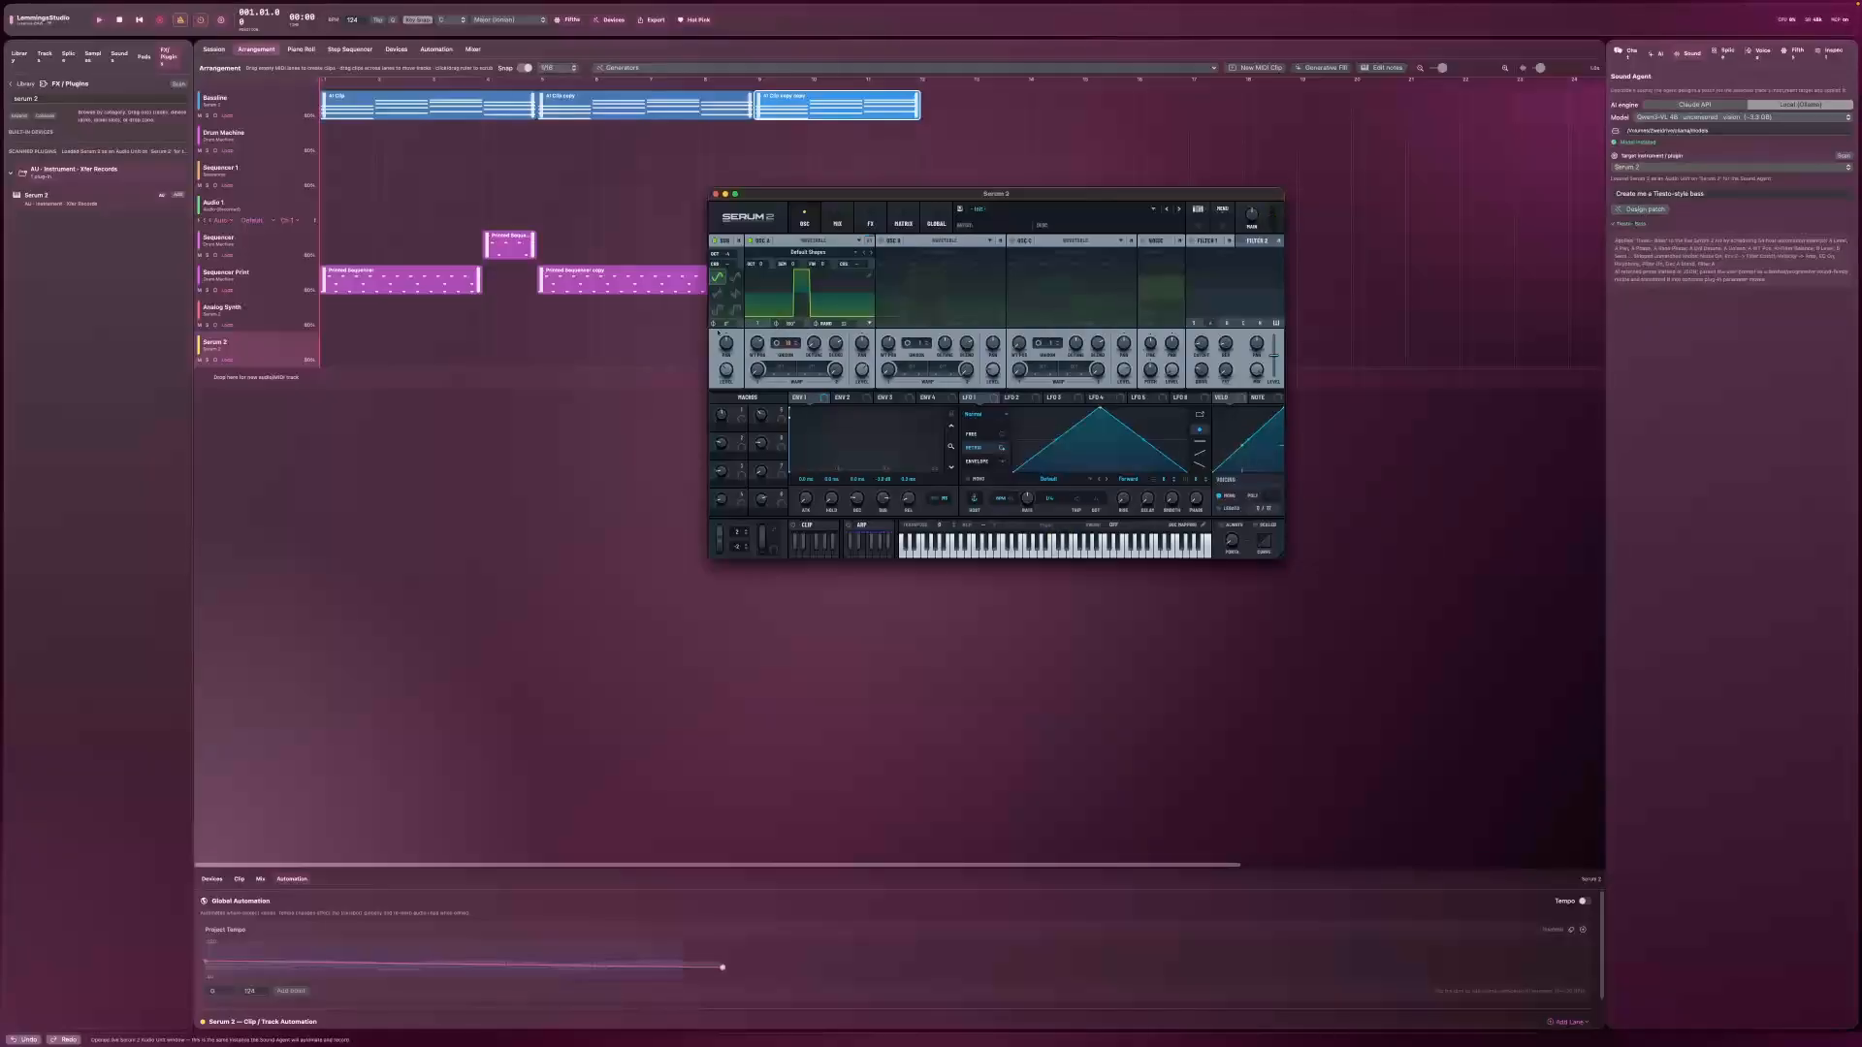
pyautogui.moveTo(761, 273); pyautogui.dragTo(757, 280)
pyautogui.click(849, 398)
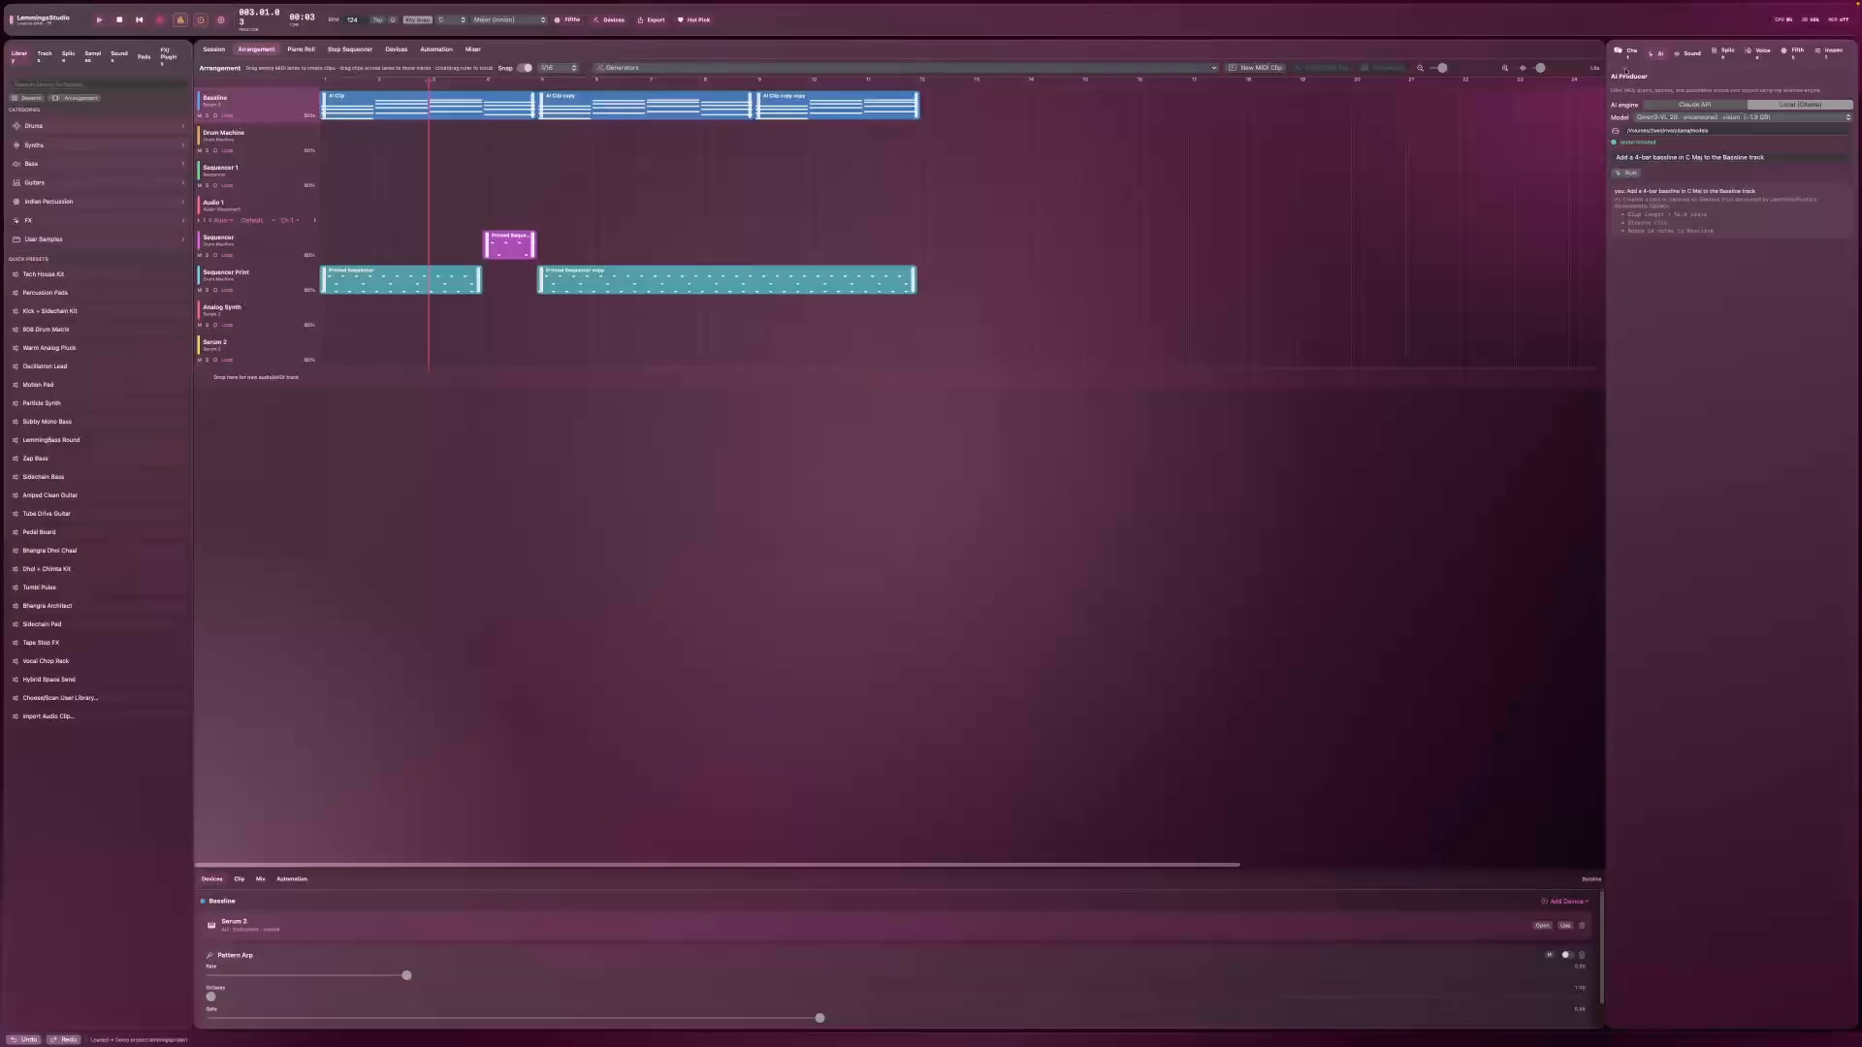
# Step: Switch the AI panel from AI Producer to Chat and look through the available local models without changing the selection
pyautogui.click(1623, 59)
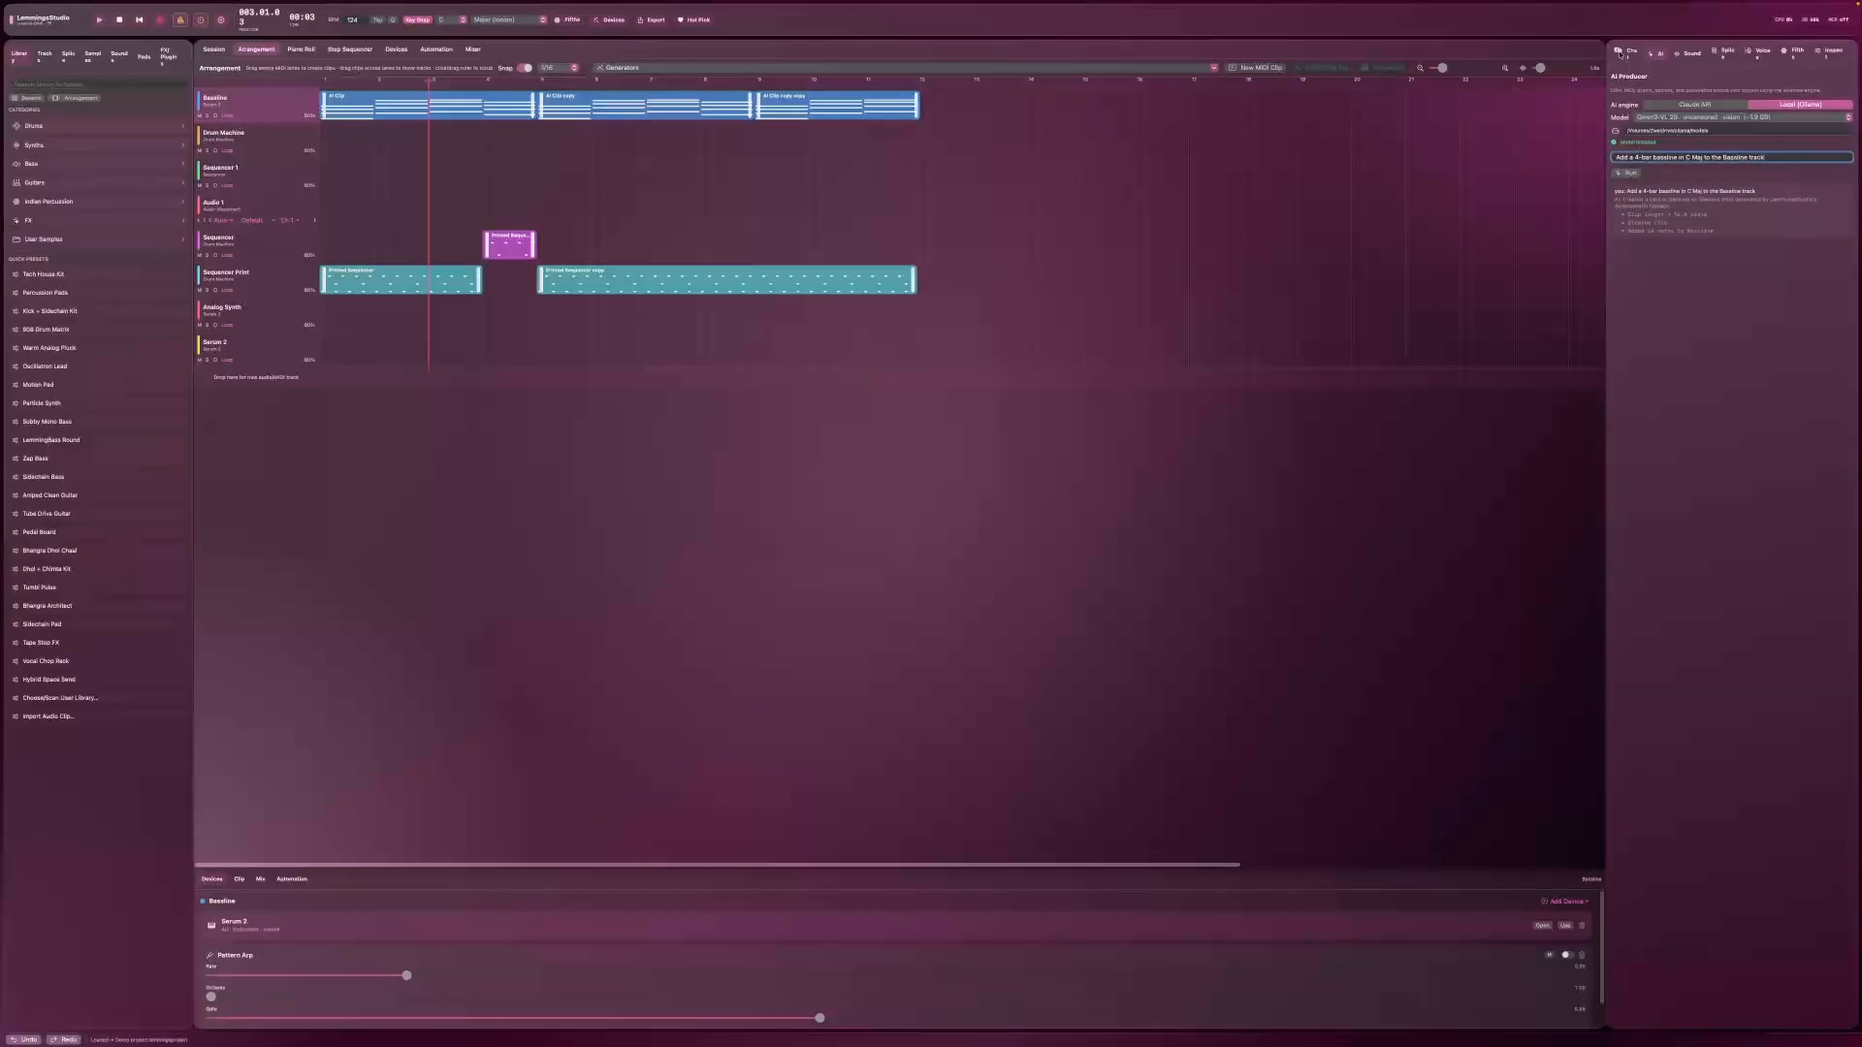
pyautogui.click(1620, 53)
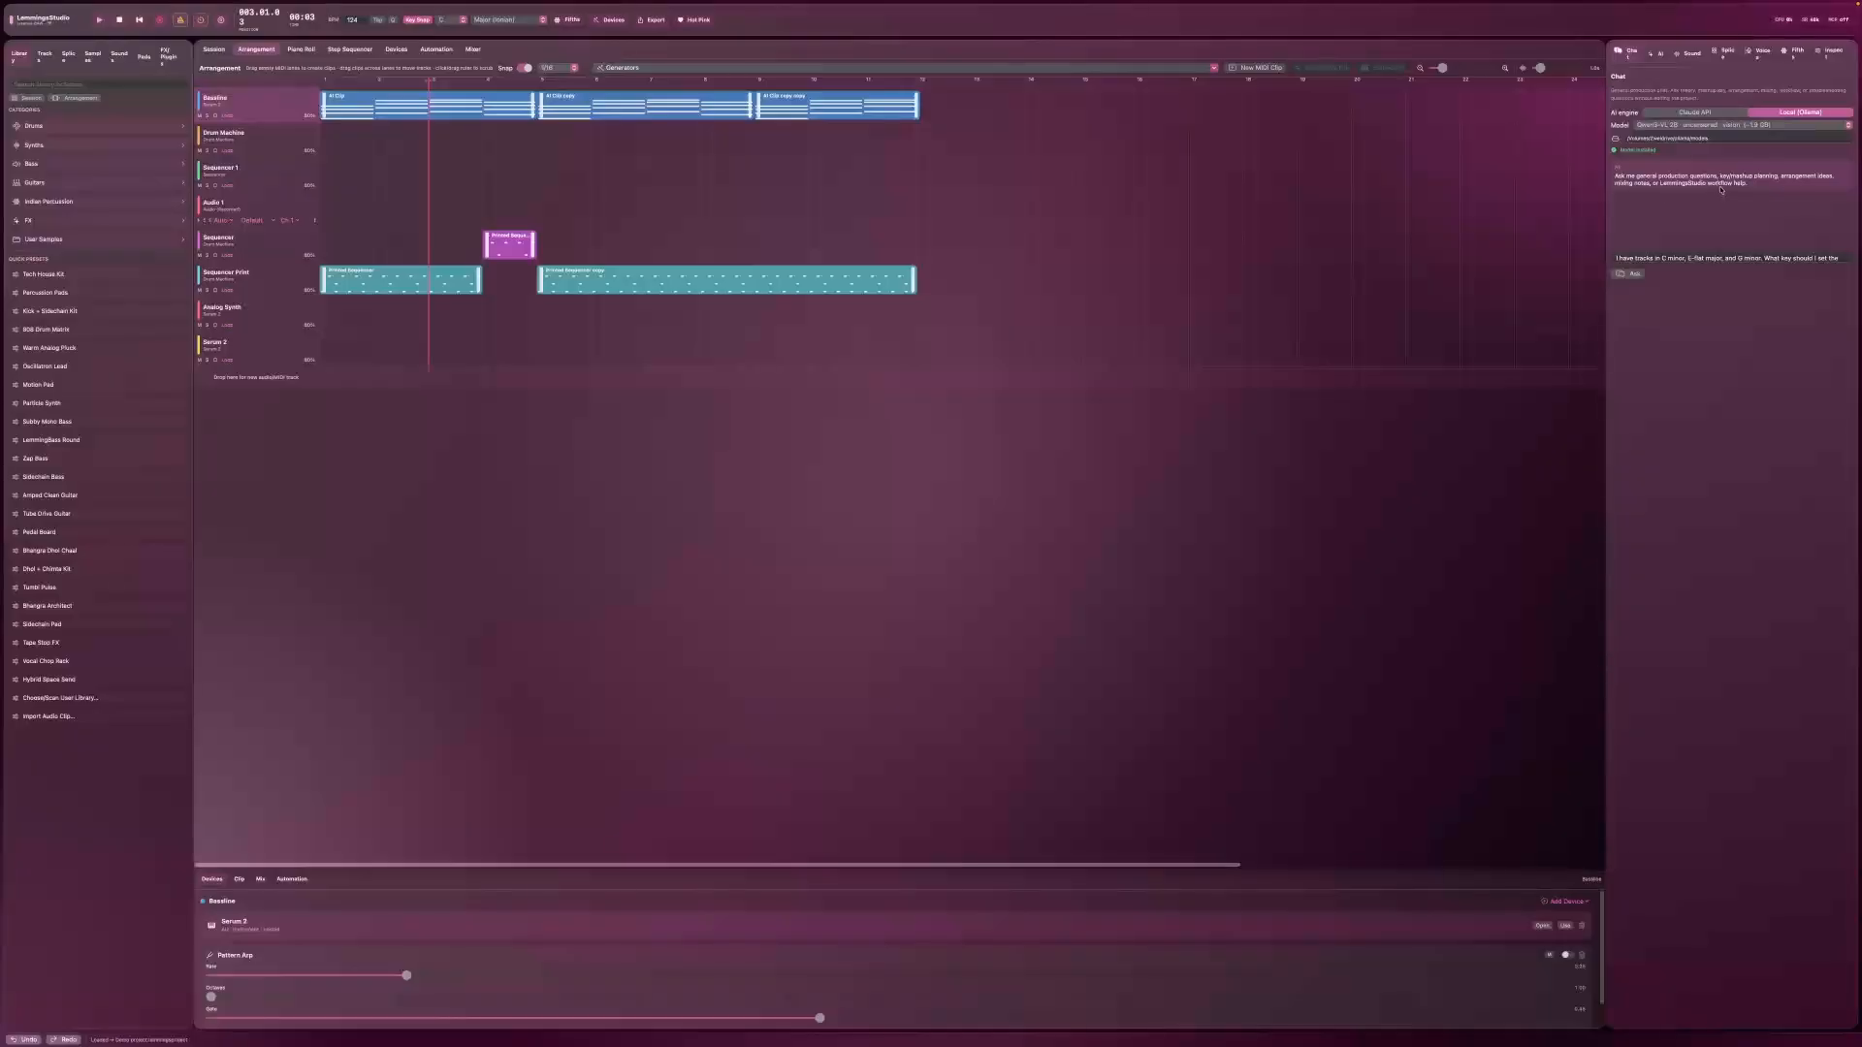
pyautogui.click(1716, 126)
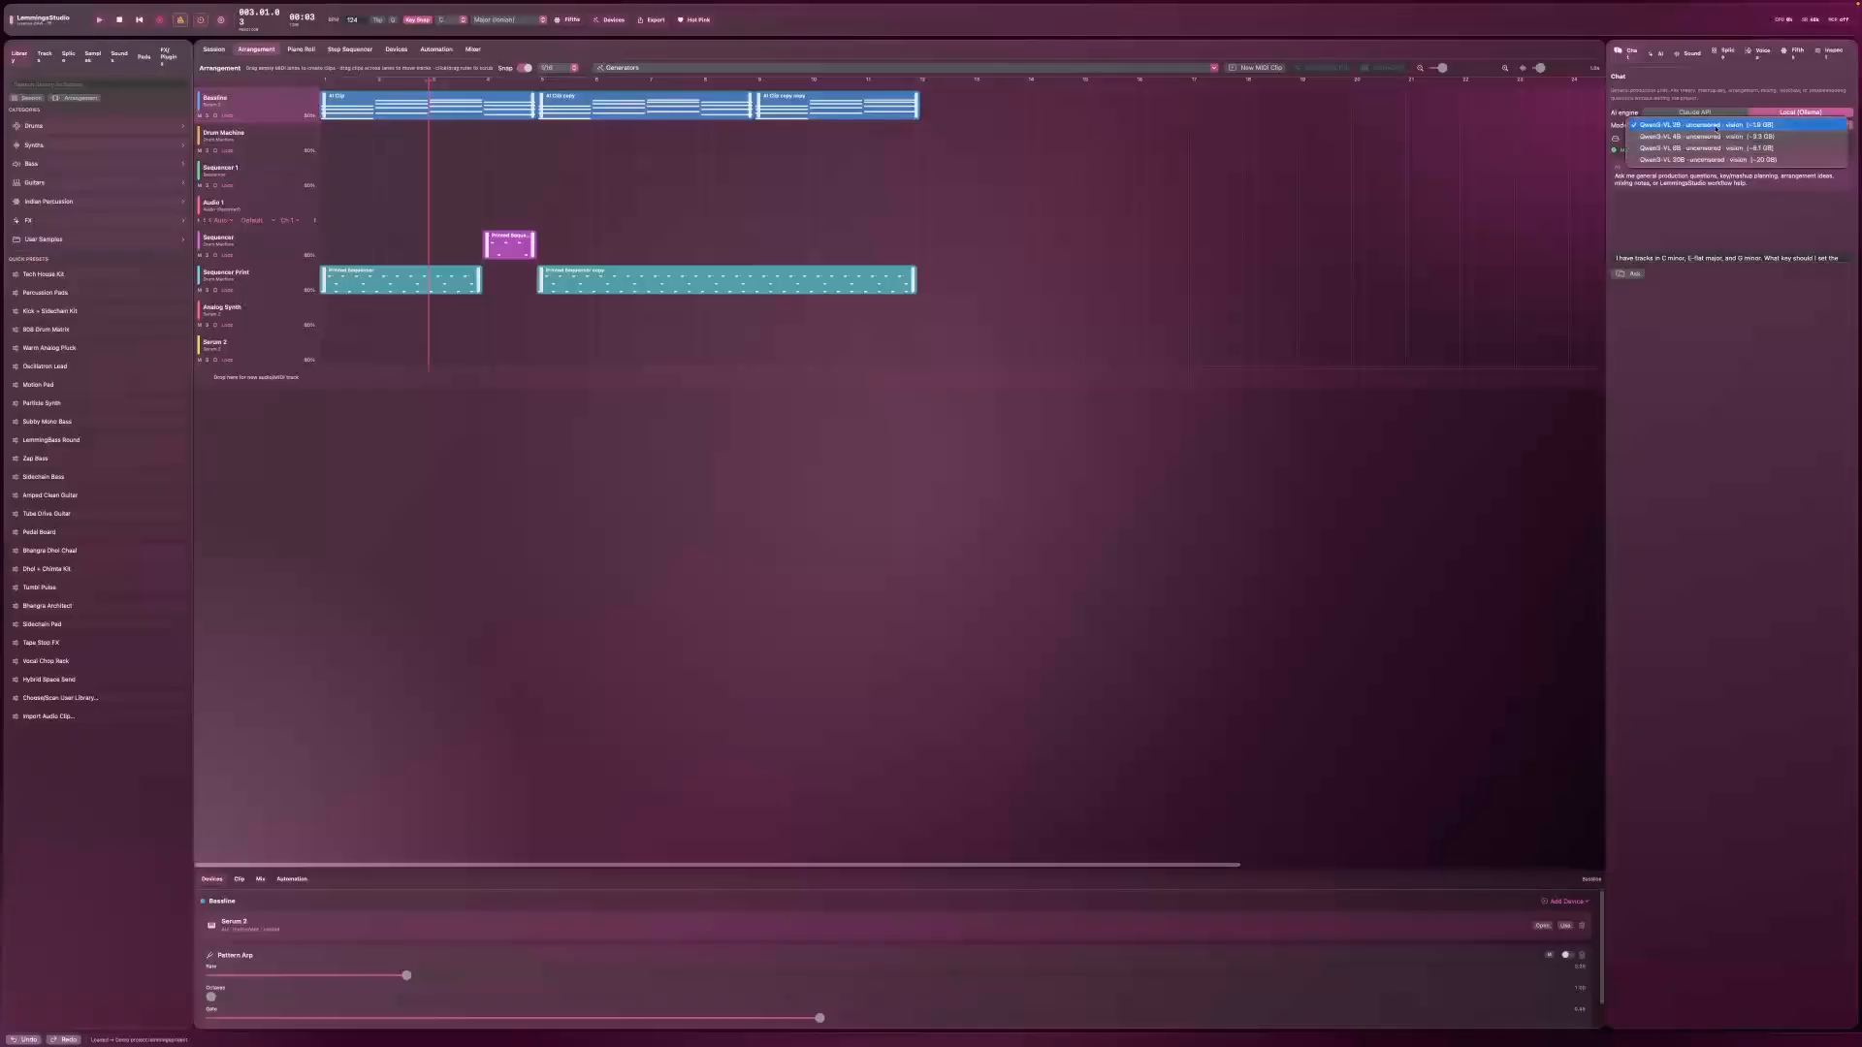
pyautogui.click(1700, 232)
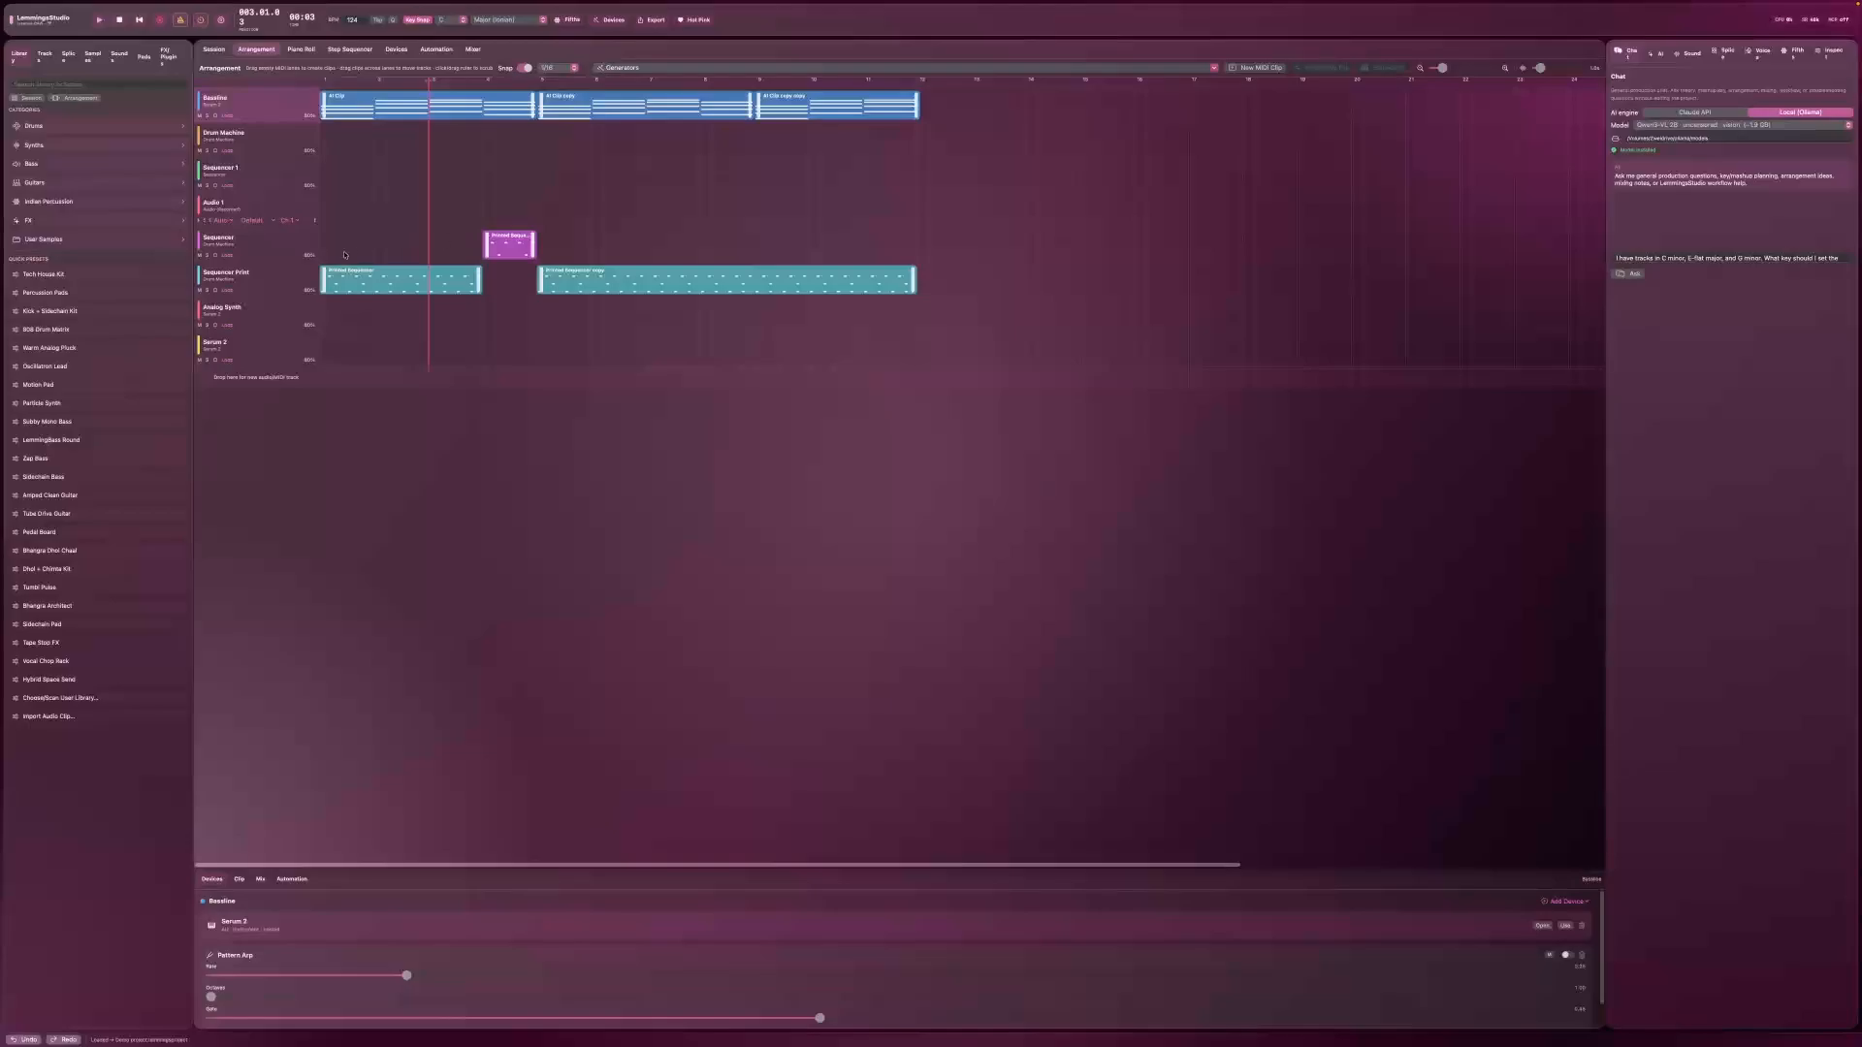
# Step: Delete the Baseline, Drum Machine and Sequencer 1 tracks from the arrangement
pyautogui.click(267, 278)
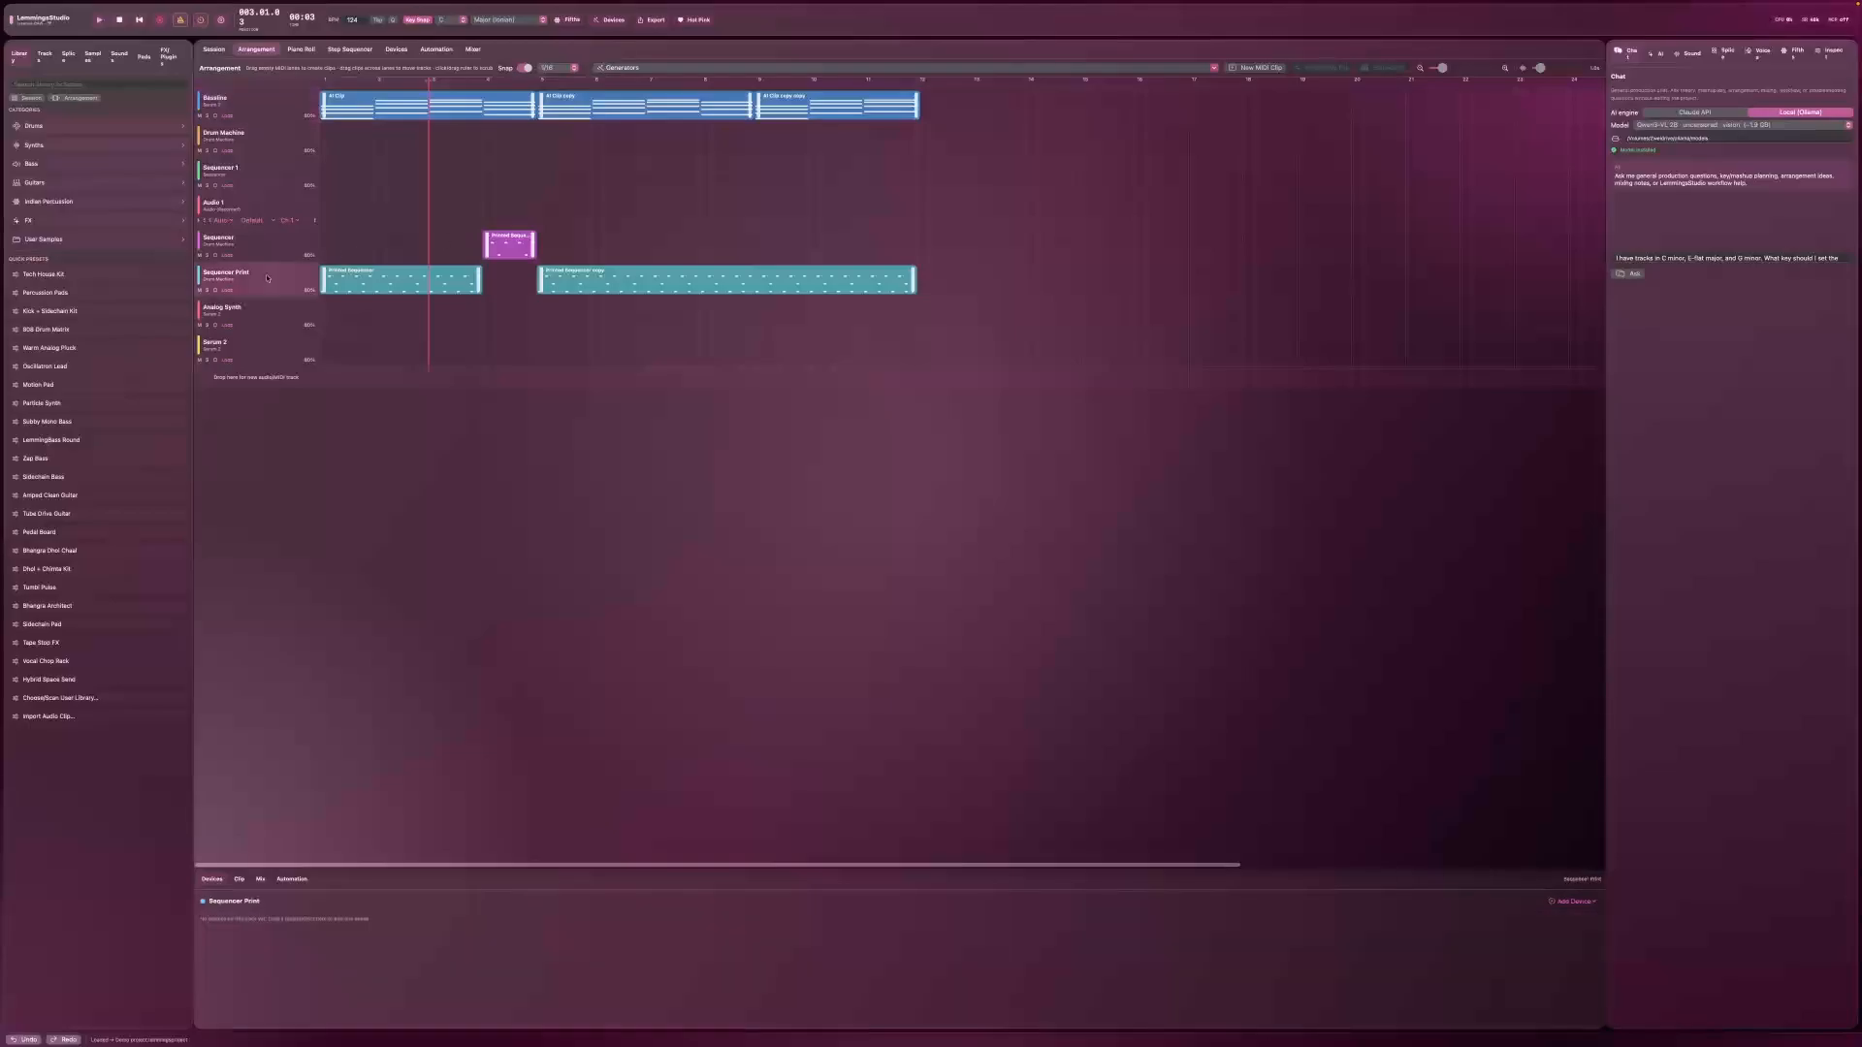
pyautogui.click(257, 103)
pyautogui.rightClick(265, 114)
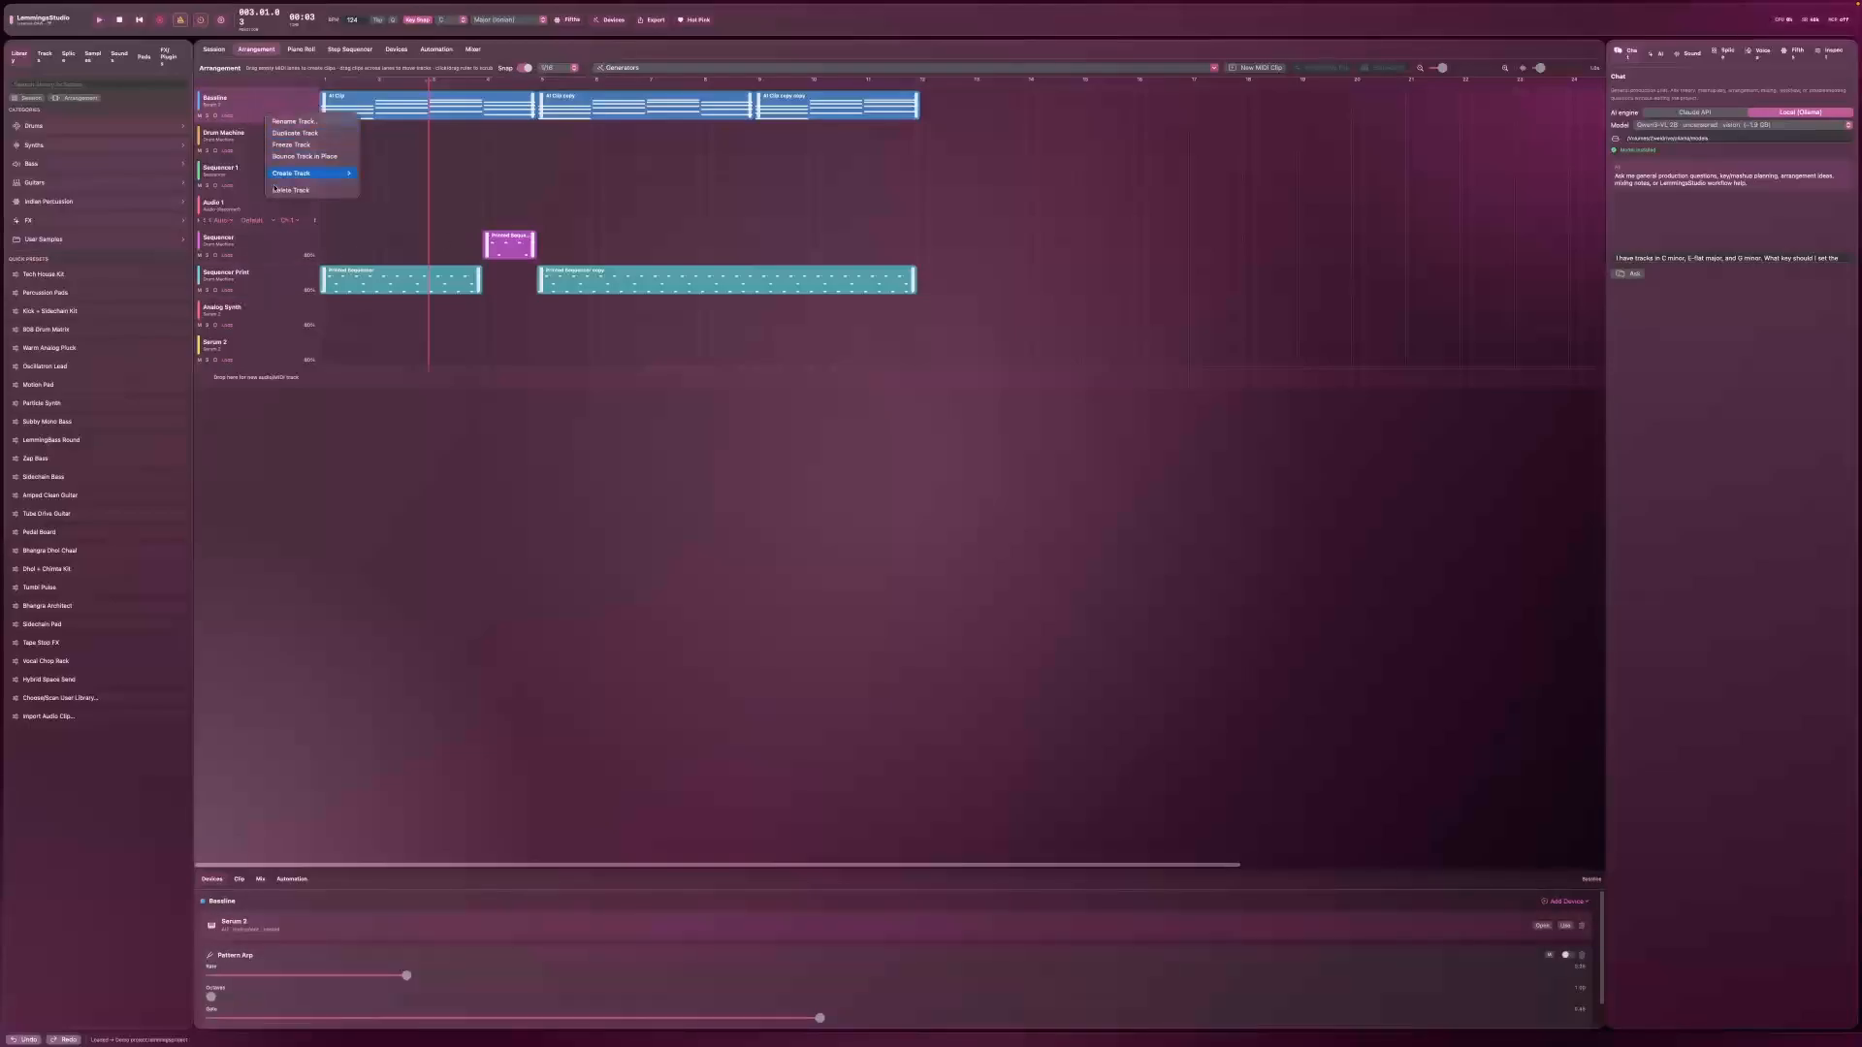
pyautogui.click(267, 142)
pyautogui.press('Delete')
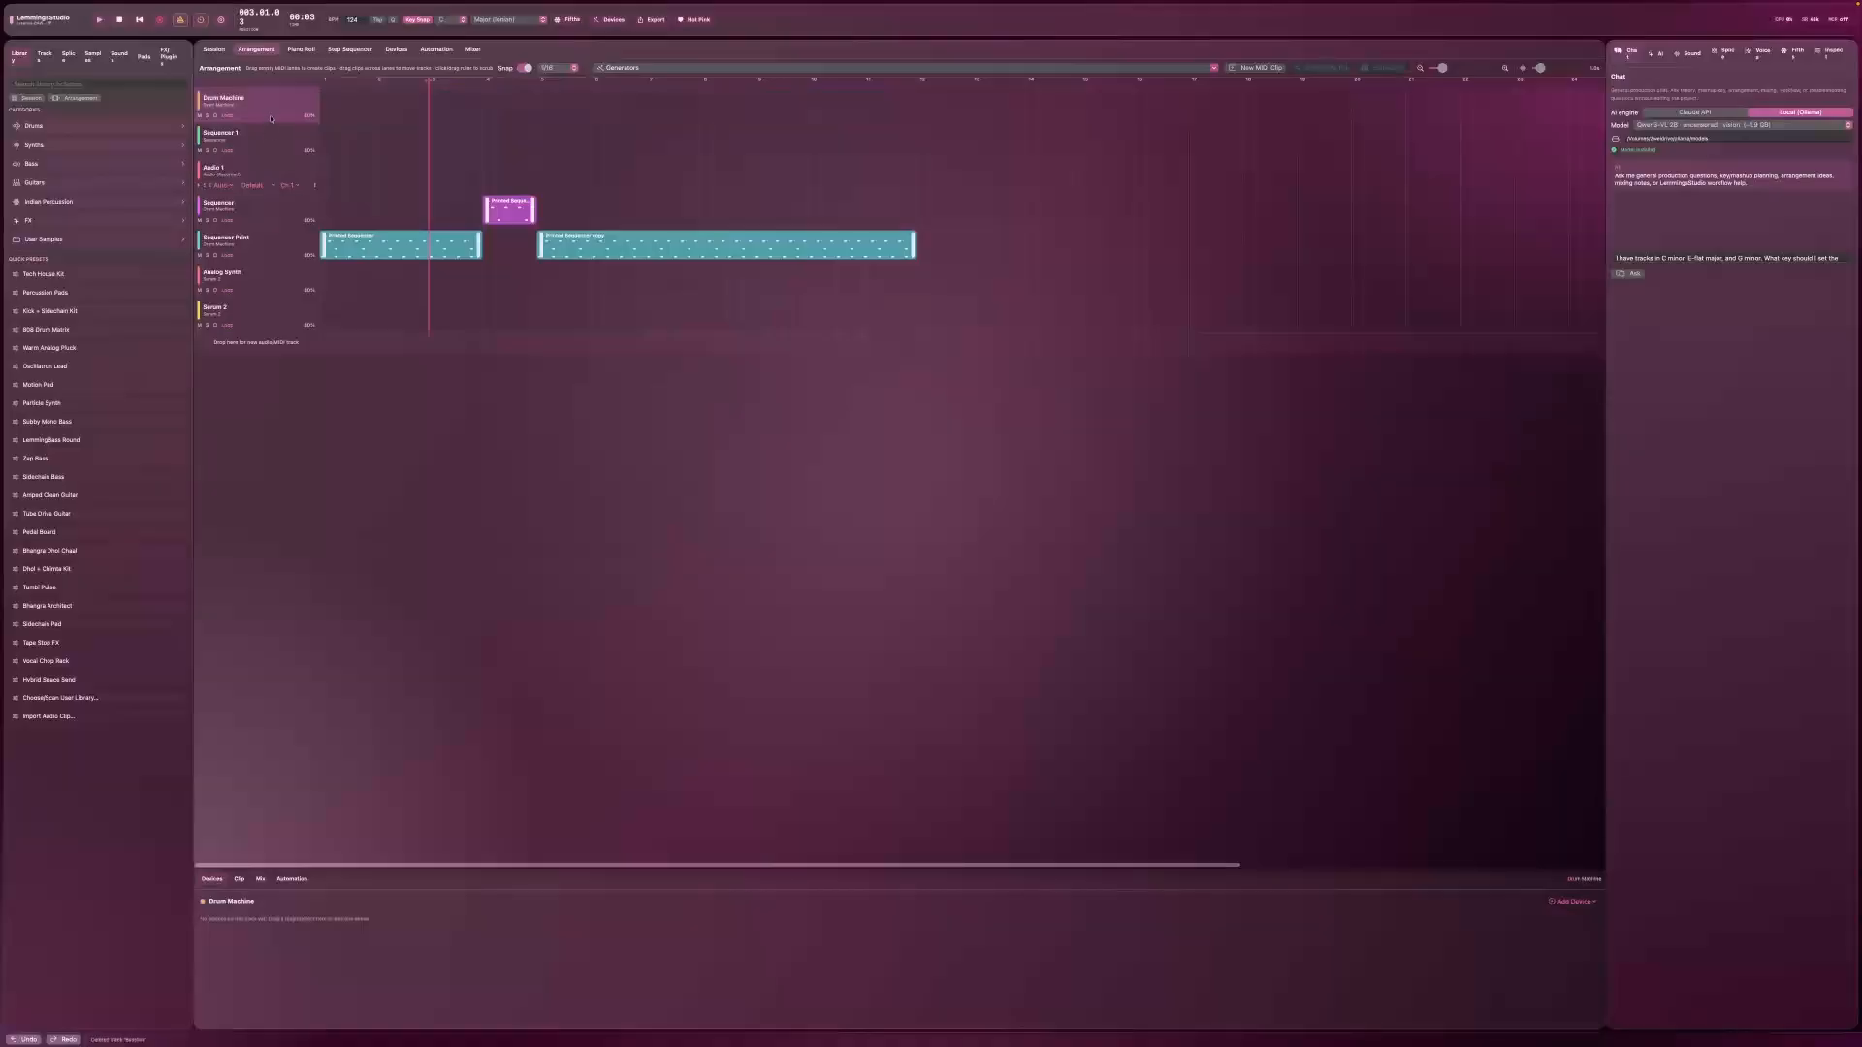
pyautogui.rightClick(270, 116)
pyautogui.click(297, 192)
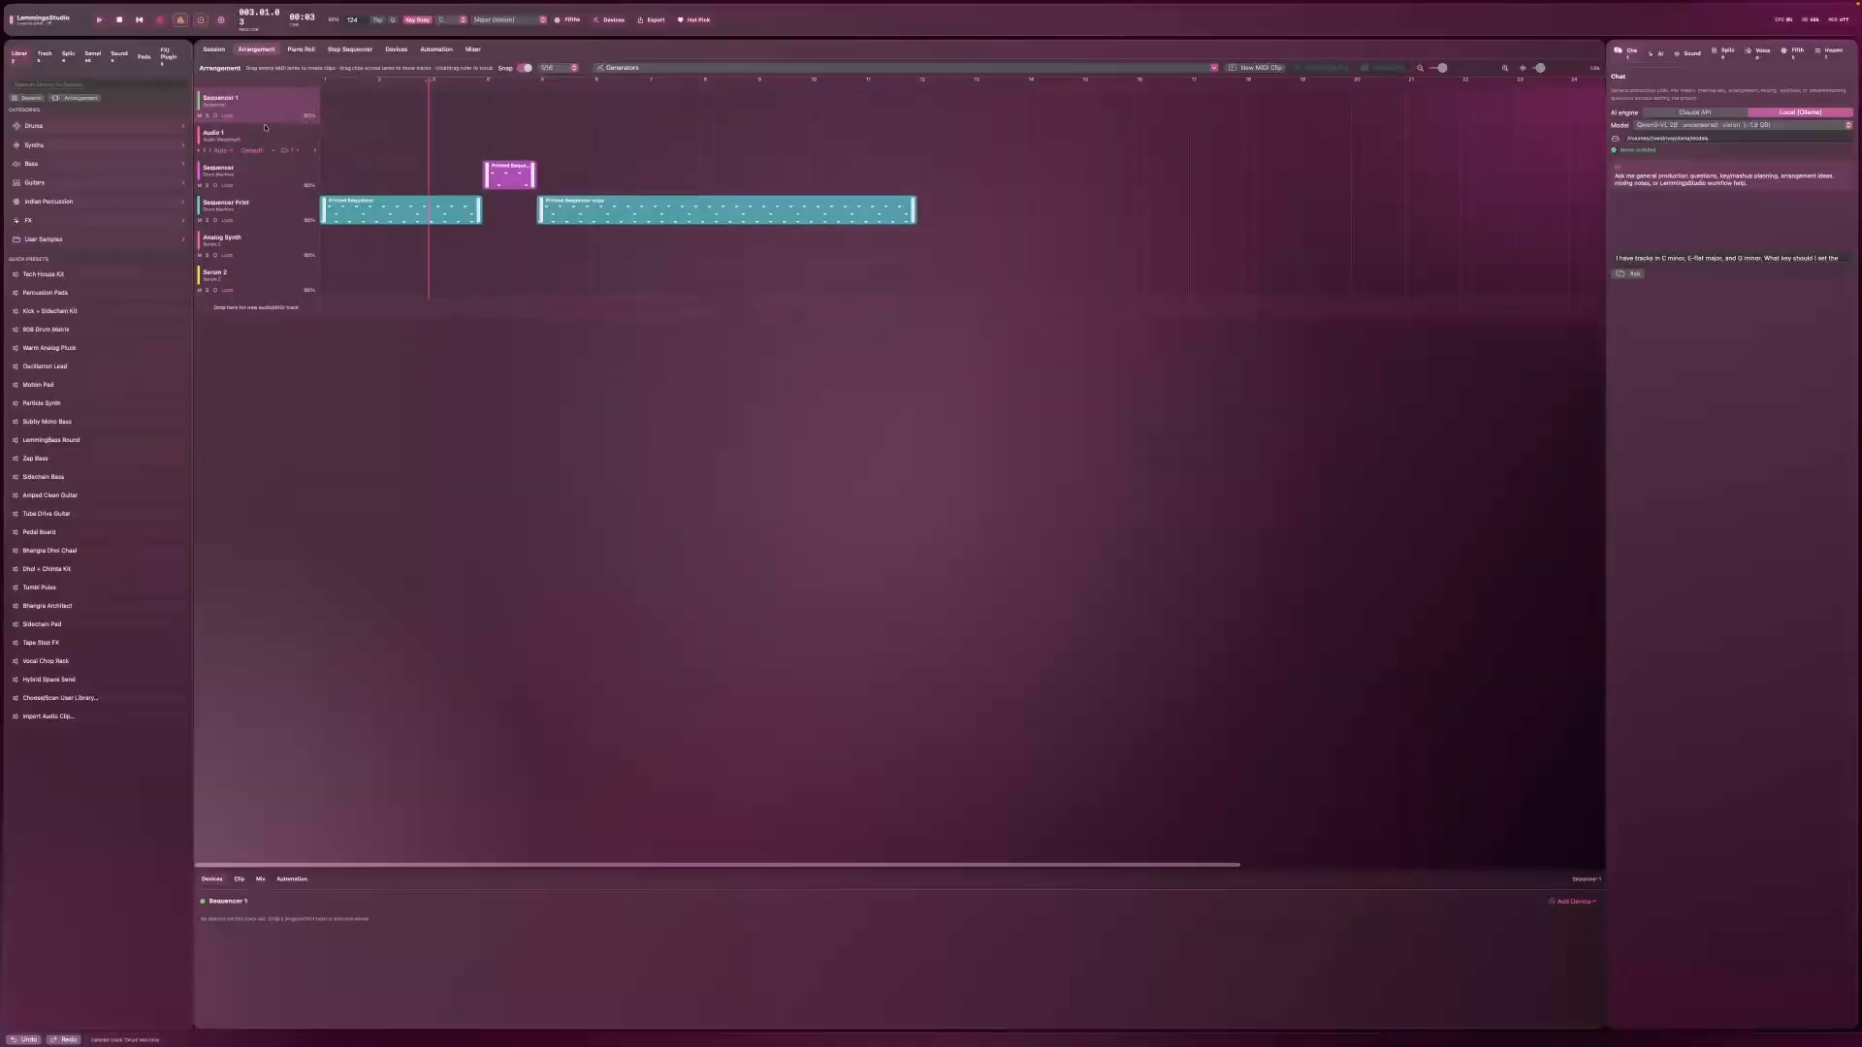
pyautogui.rightClick(266, 116)
pyautogui.click(291, 191)
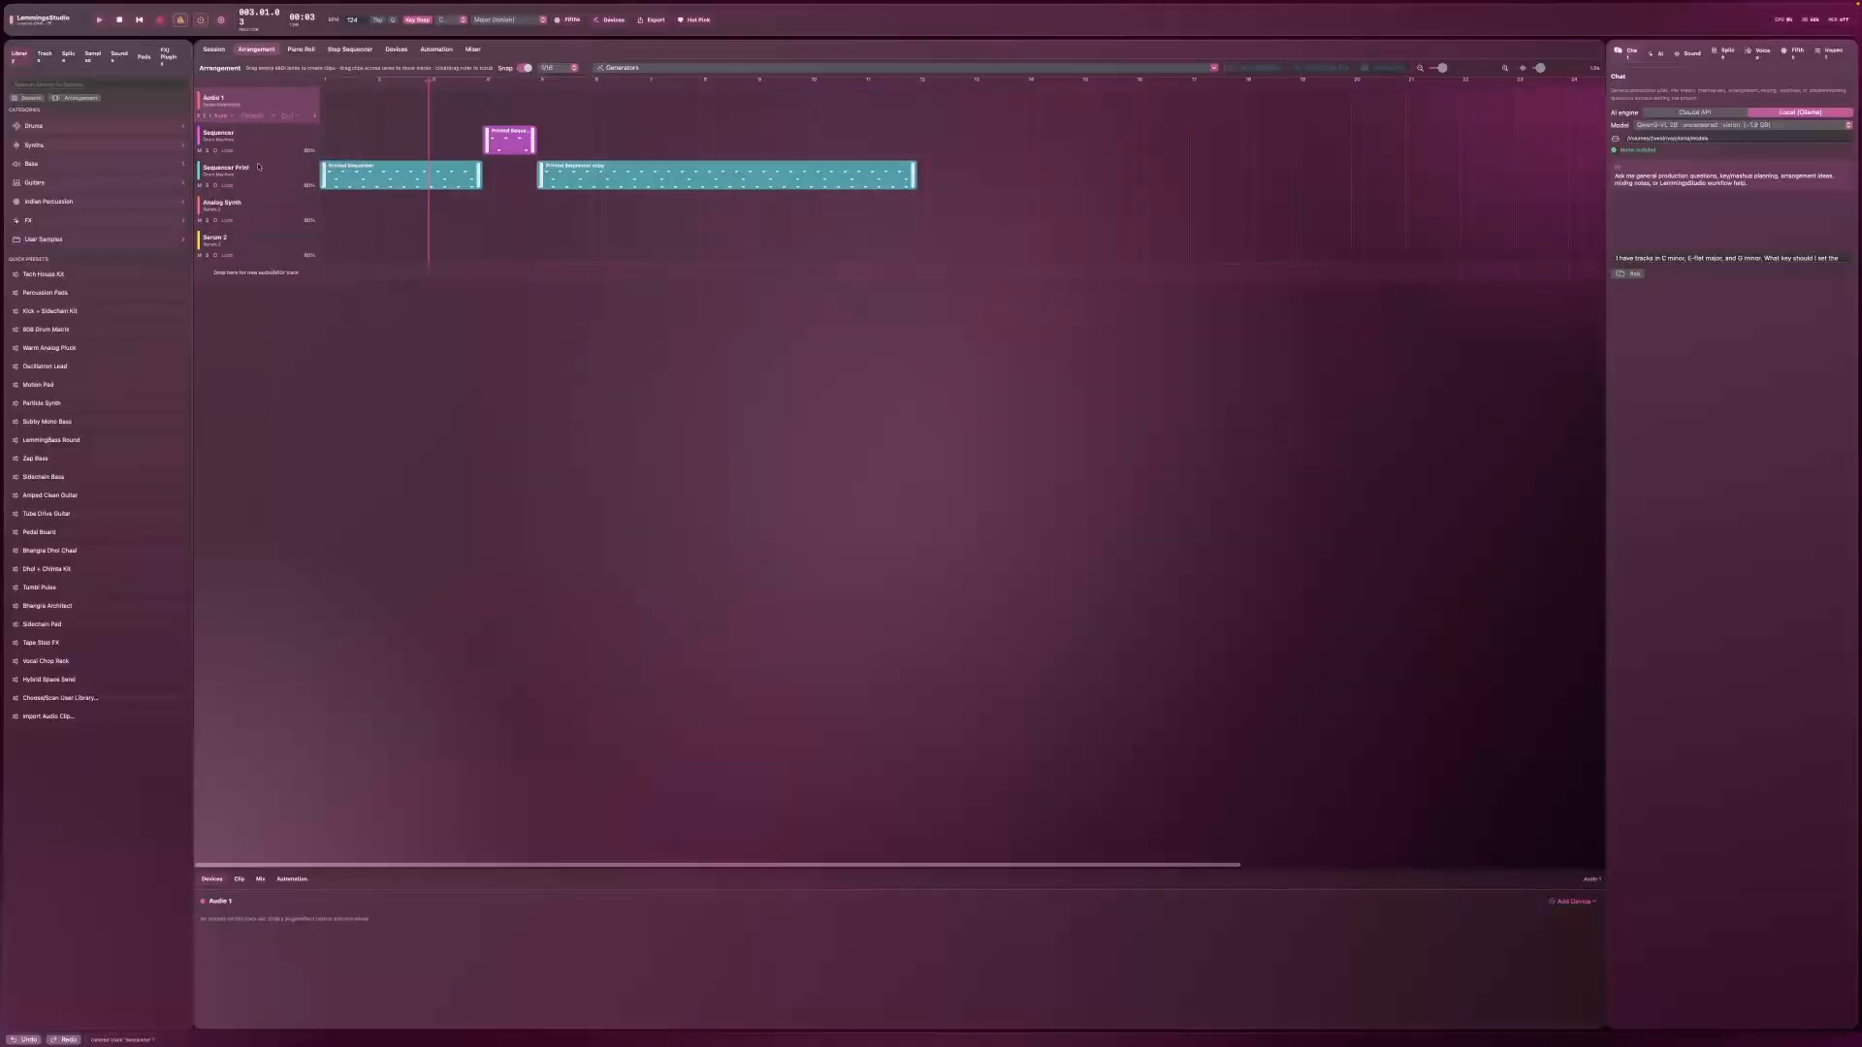
# Step: Delete the Sequencer and Sequencer Print tracks from the arrangement
pyautogui.click(260, 147)
pyautogui.rightClick(260, 153)
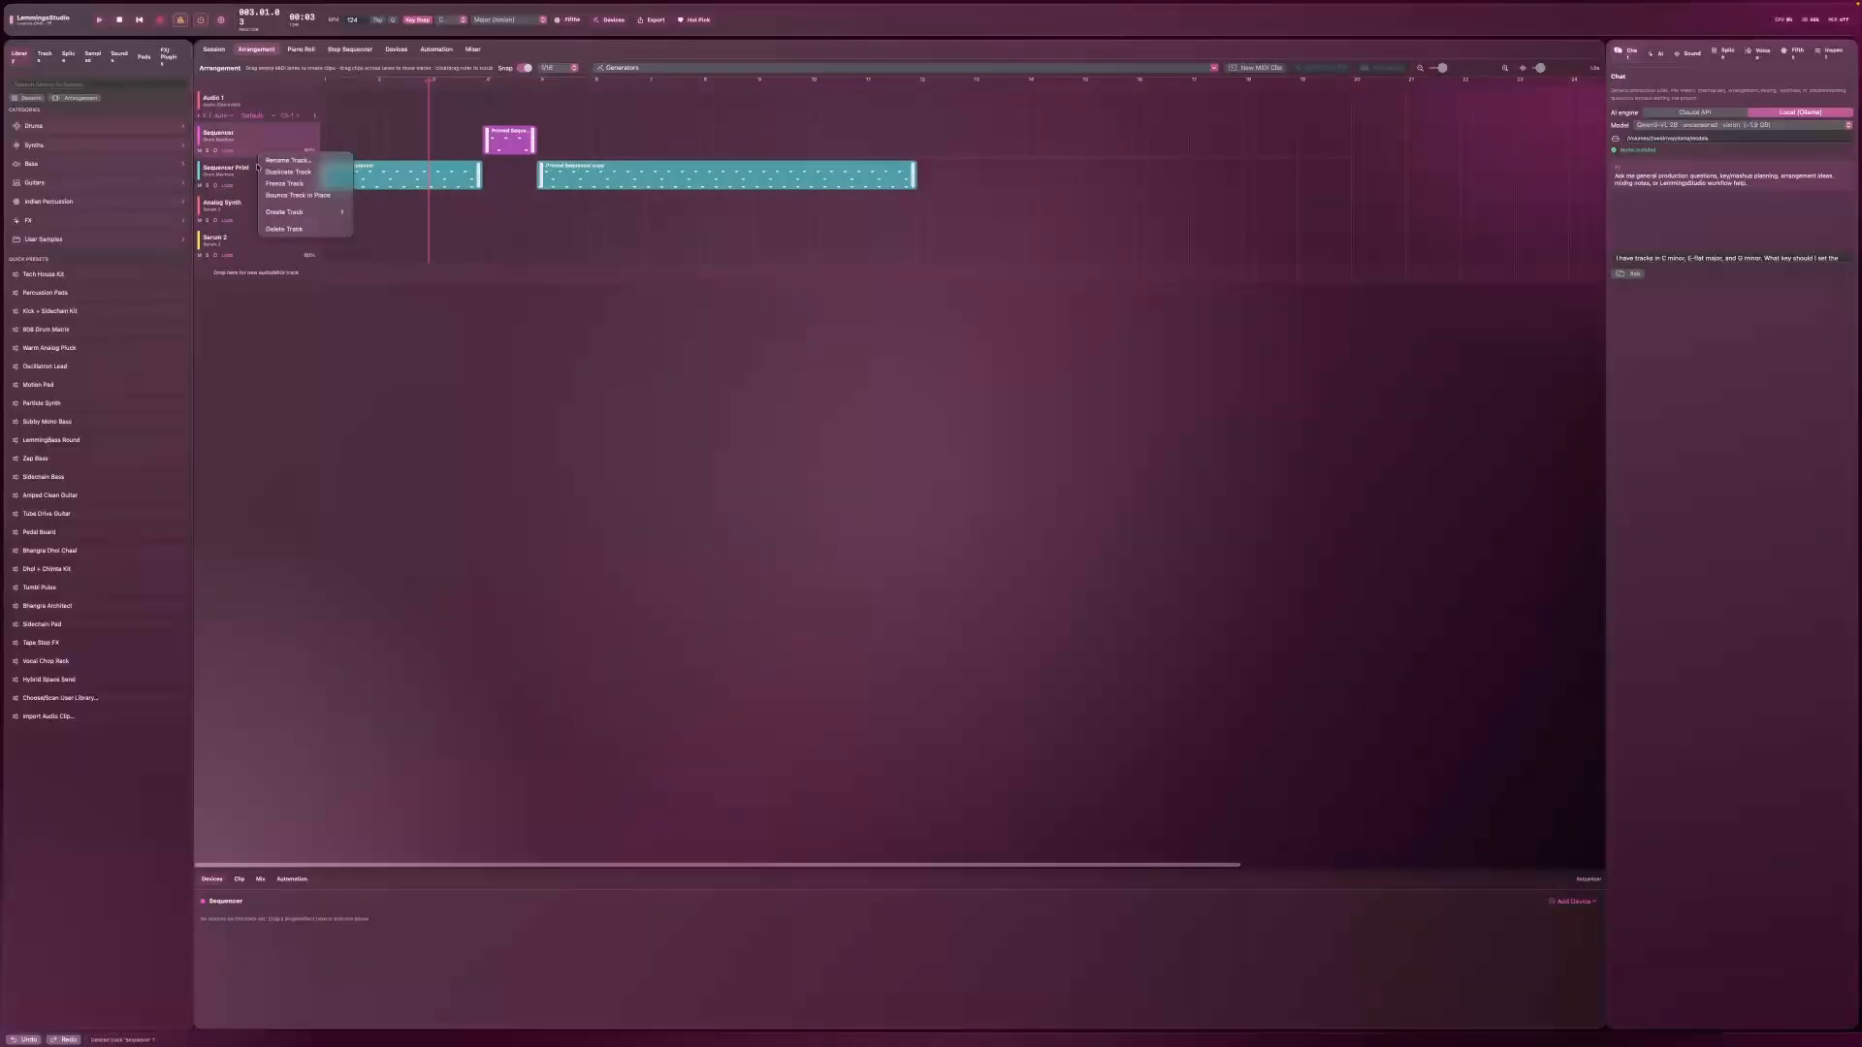
pyautogui.click(272, 228)
pyautogui.rightClick(256, 153)
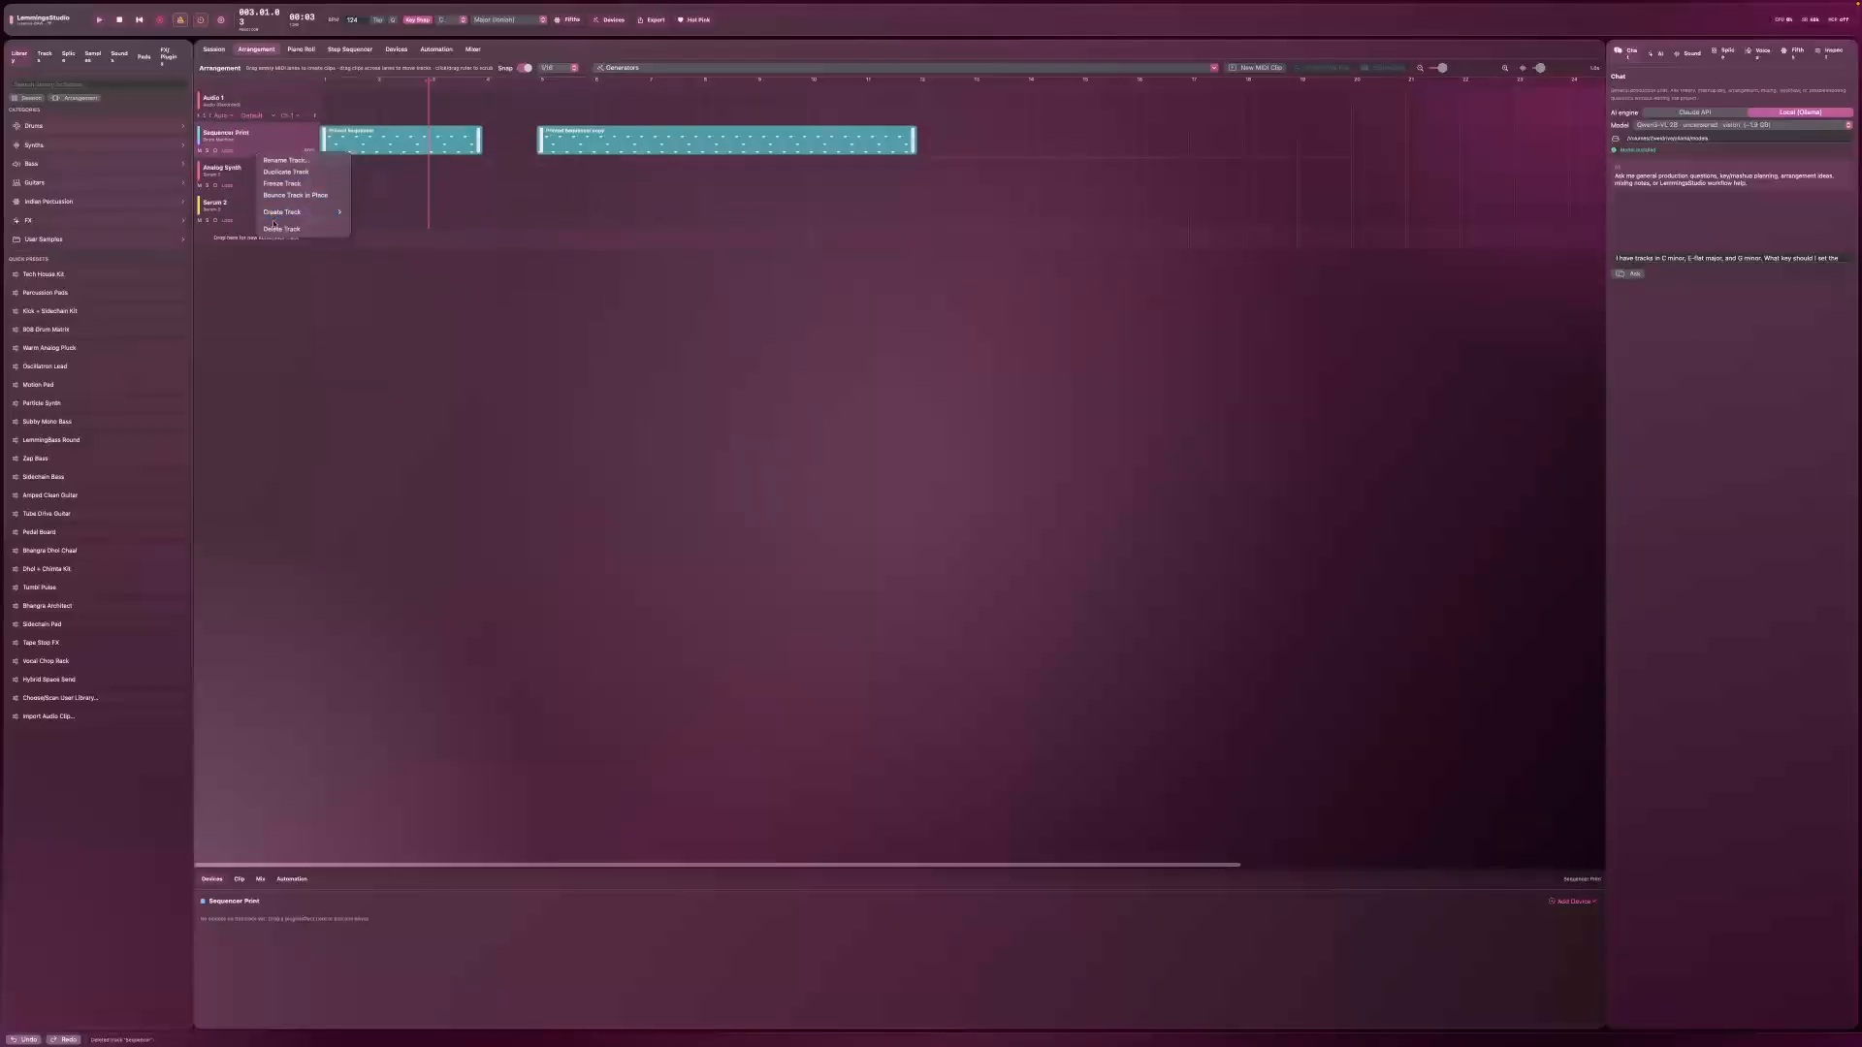
pyautogui.click(275, 227)
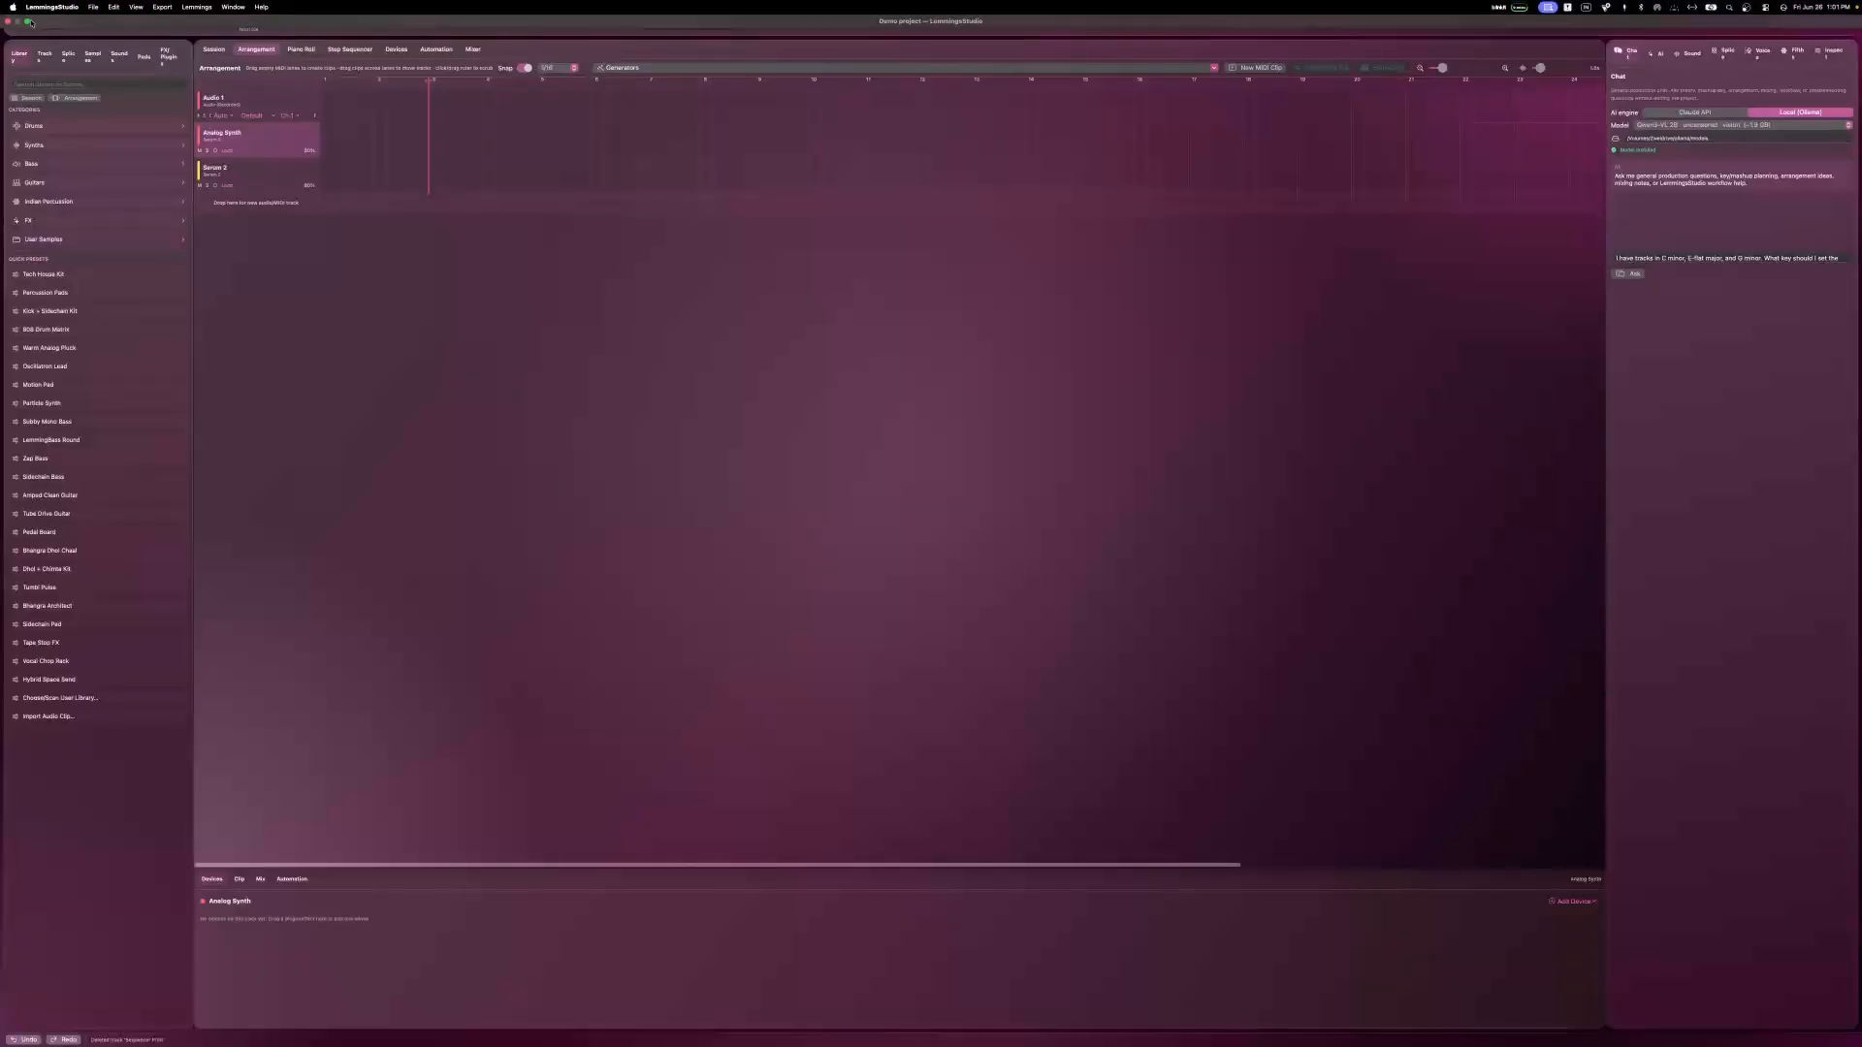
# Step: Take the DAW out of full screen, bring up Finder's Music folder below the tracks and close the Applications window covering them
pyautogui.click(29, 22)
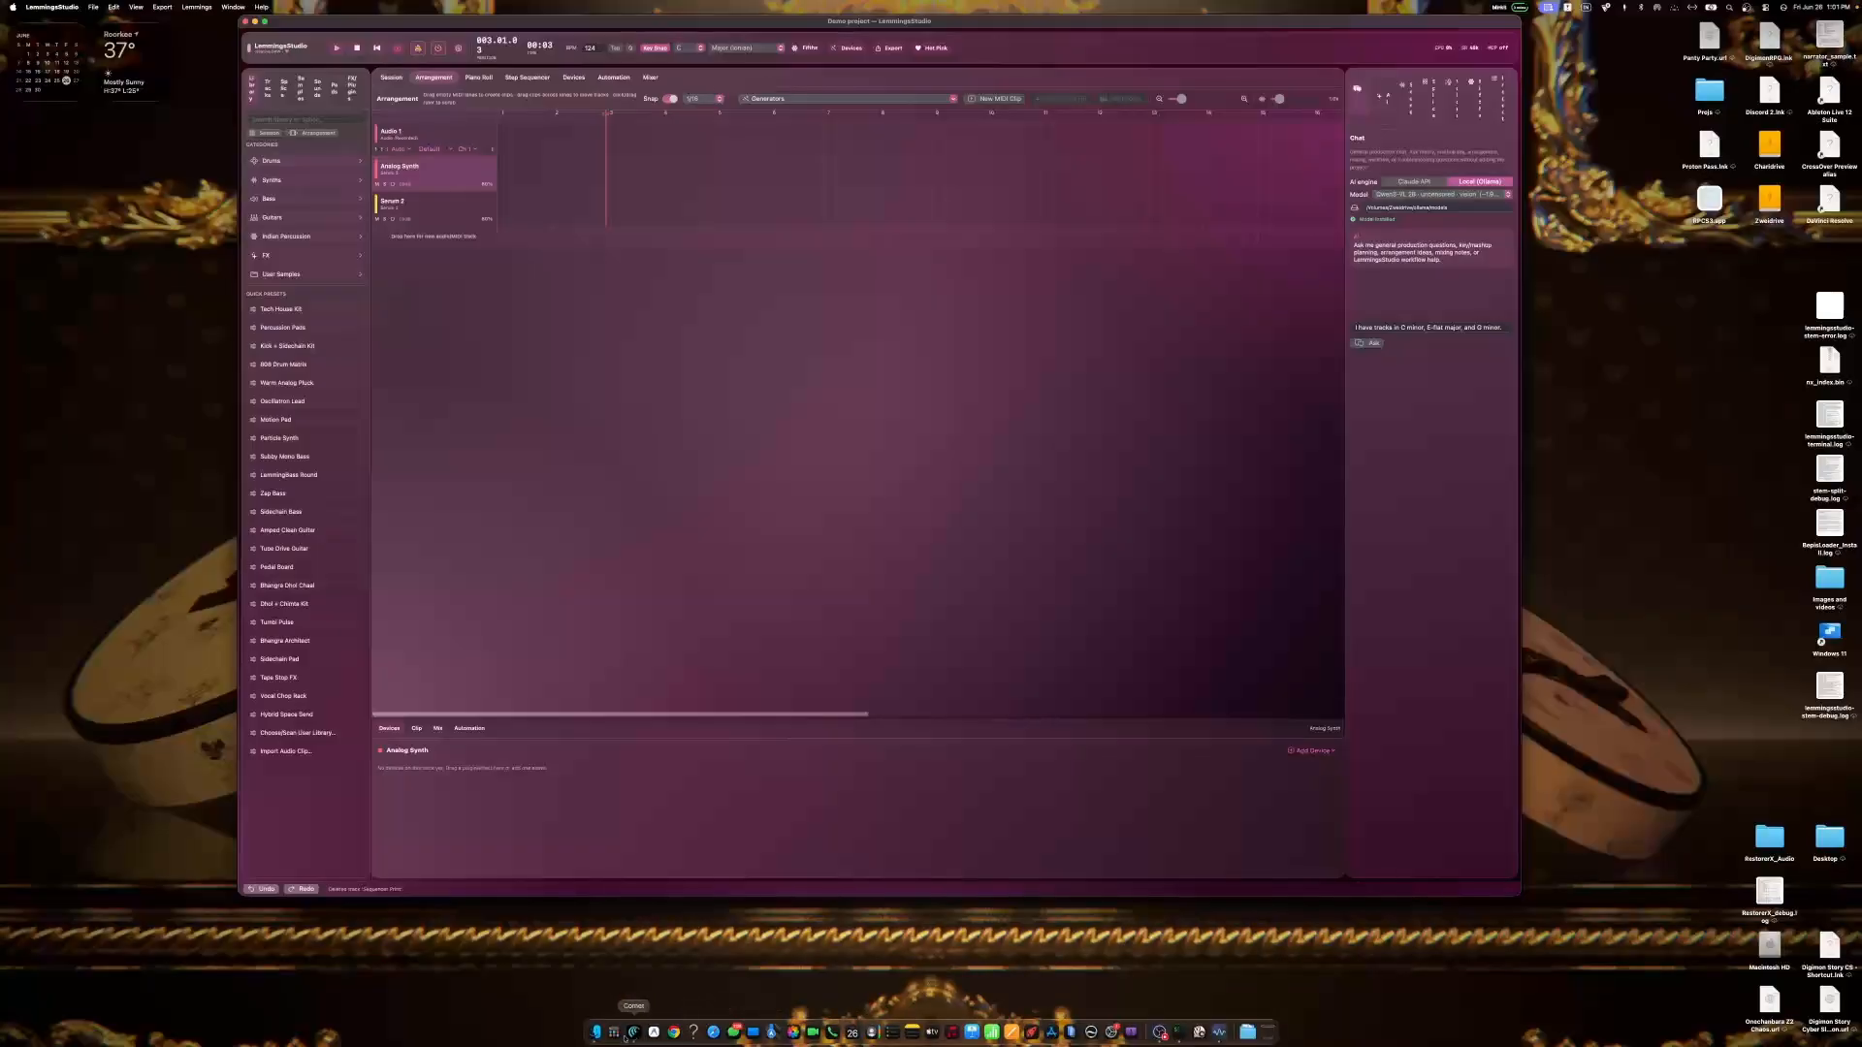
pyautogui.click(598, 1032)
pyautogui.click(325, 353)
pyautogui.moveTo(506, 215); pyautogui.dragTo(703, 477)
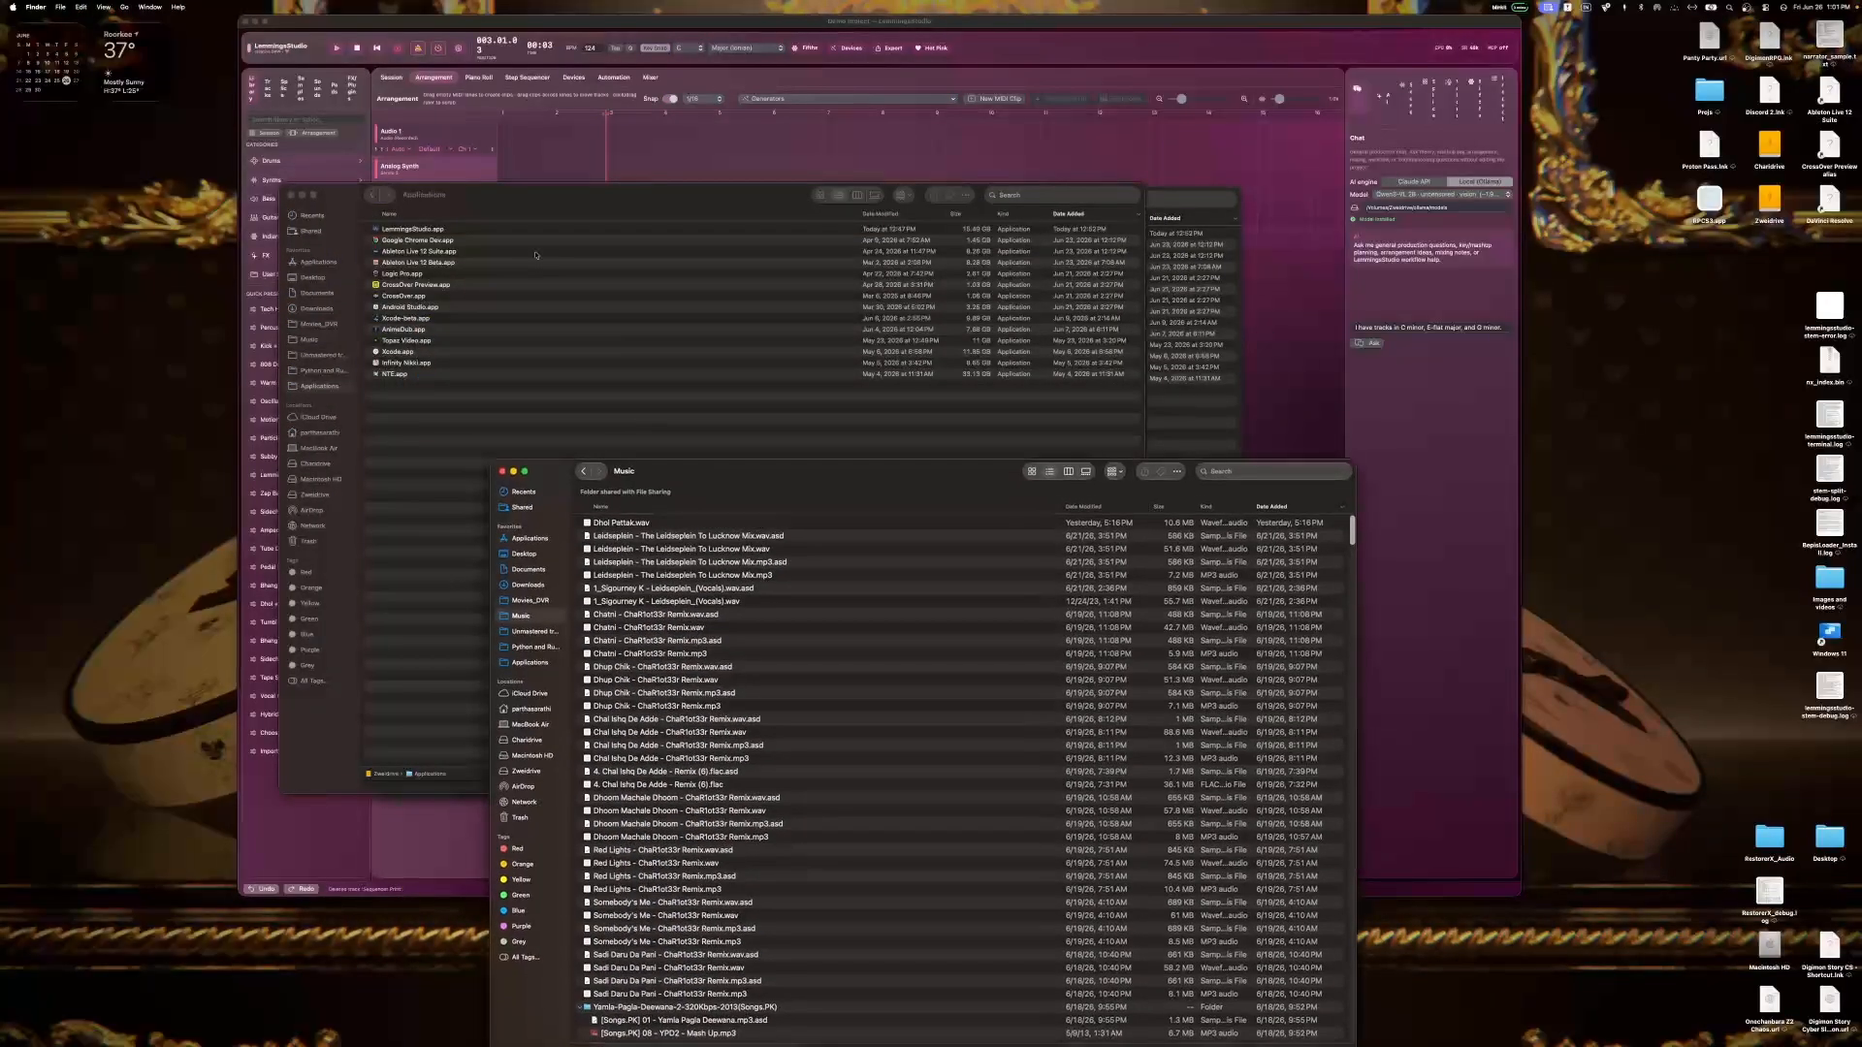
pyautogui.moveTo(304, 197); pyautogui.dragTo(400, 201)
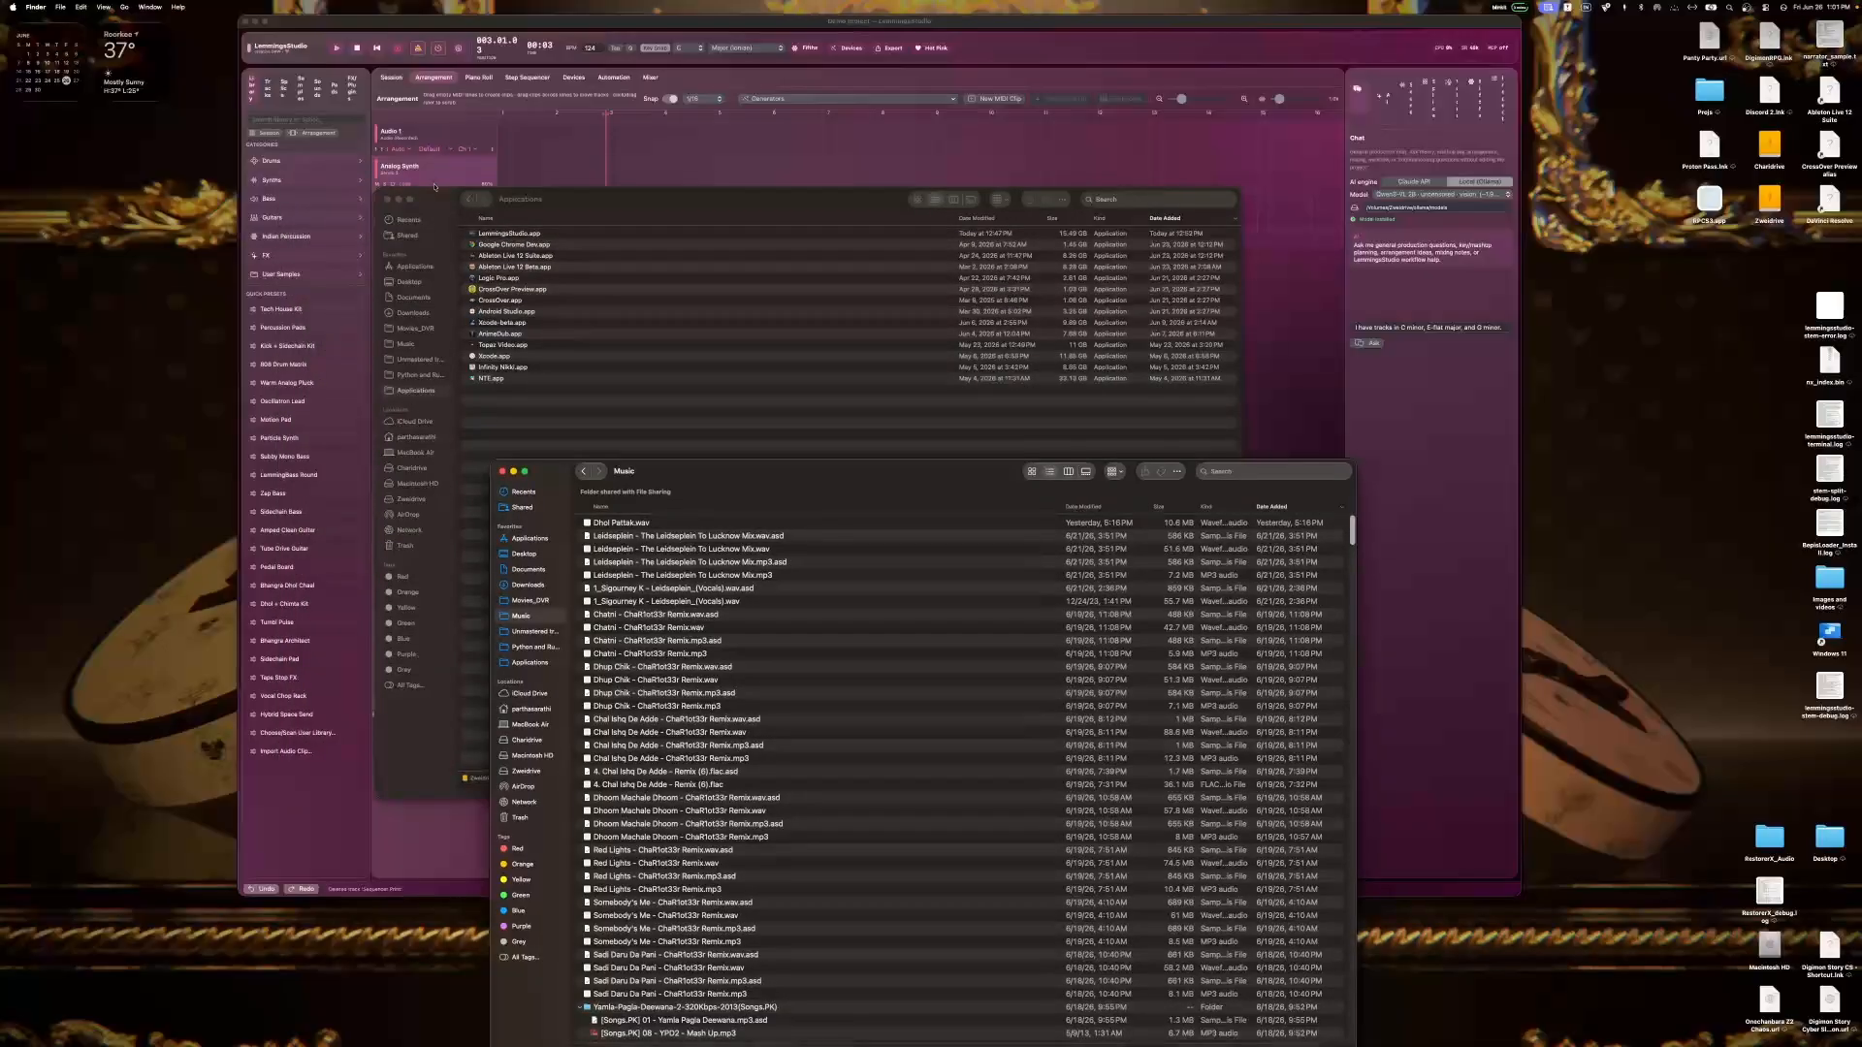
pyautogui.click(398, 198)
# Step: Place Dhol Pattak.wav from Finder at the start of the Audio 1 track and return the DAW to full screen
pyautogui.click(647, 524)
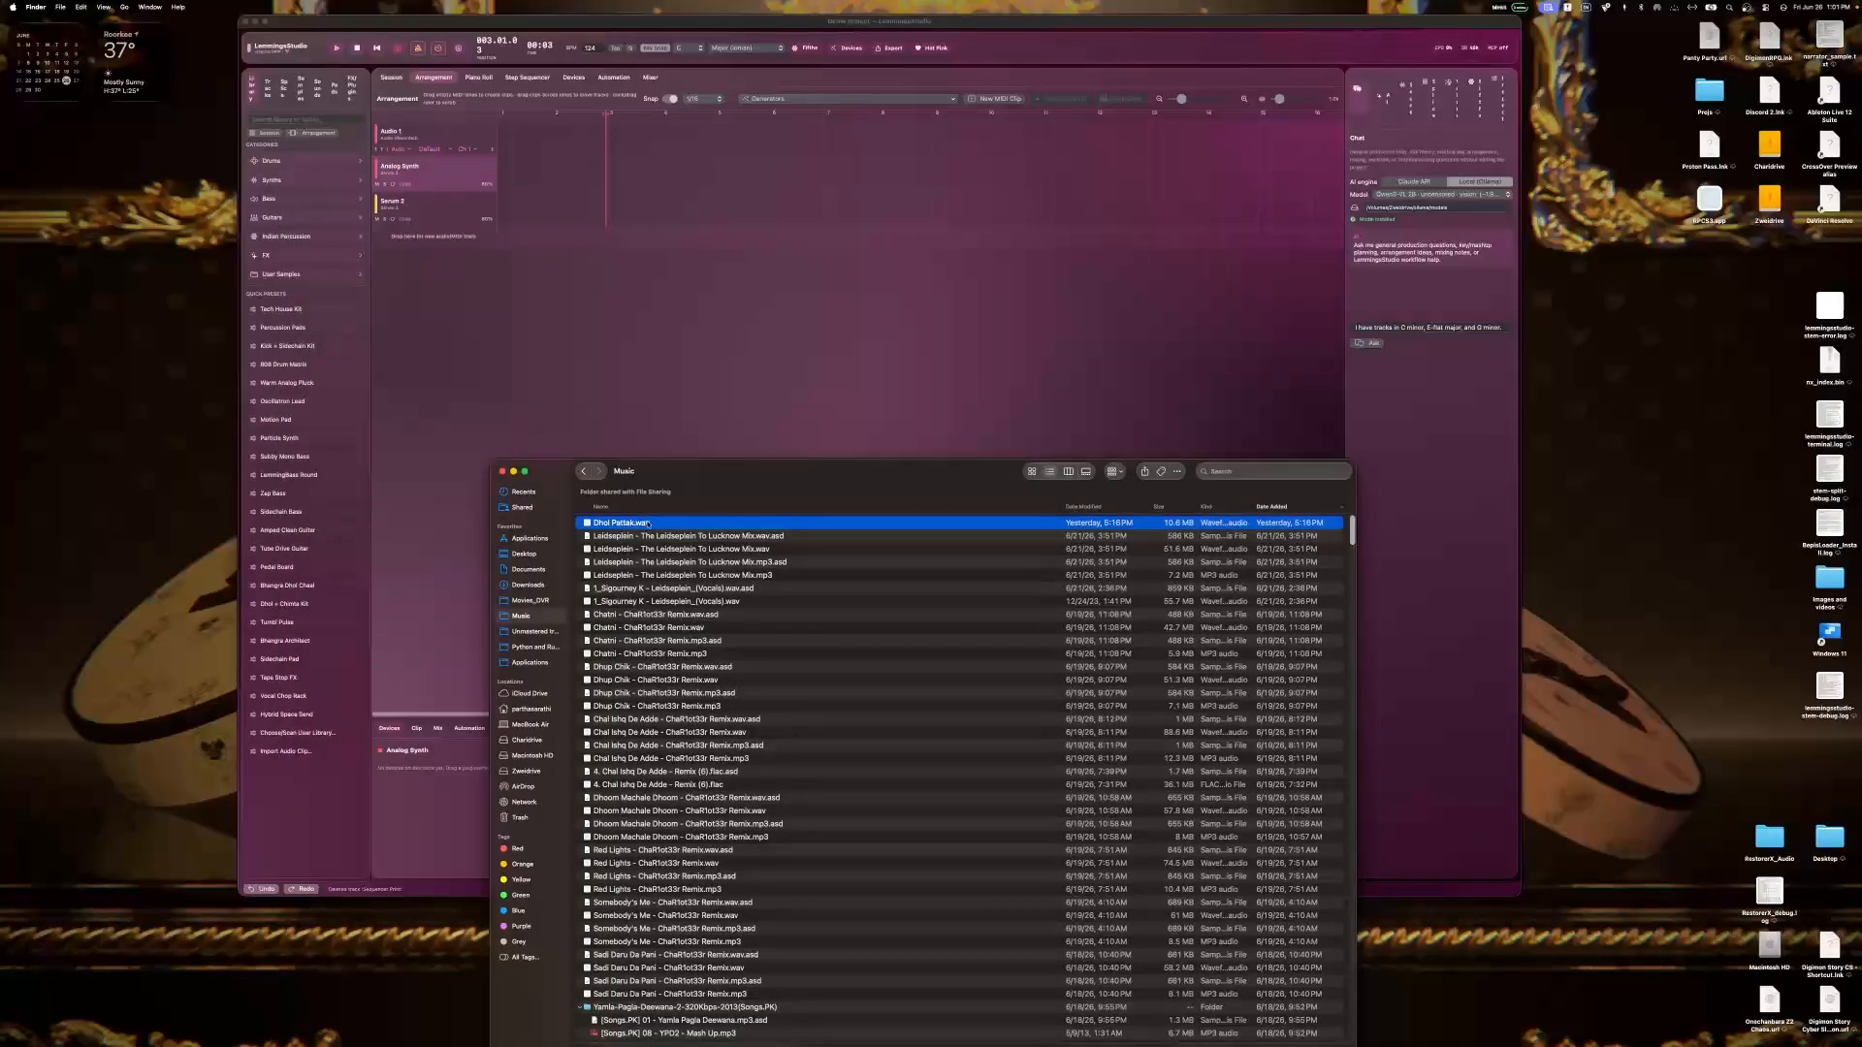
pyautogui.moveTo(648, 523); pyautogui.dragTo(520, 143)
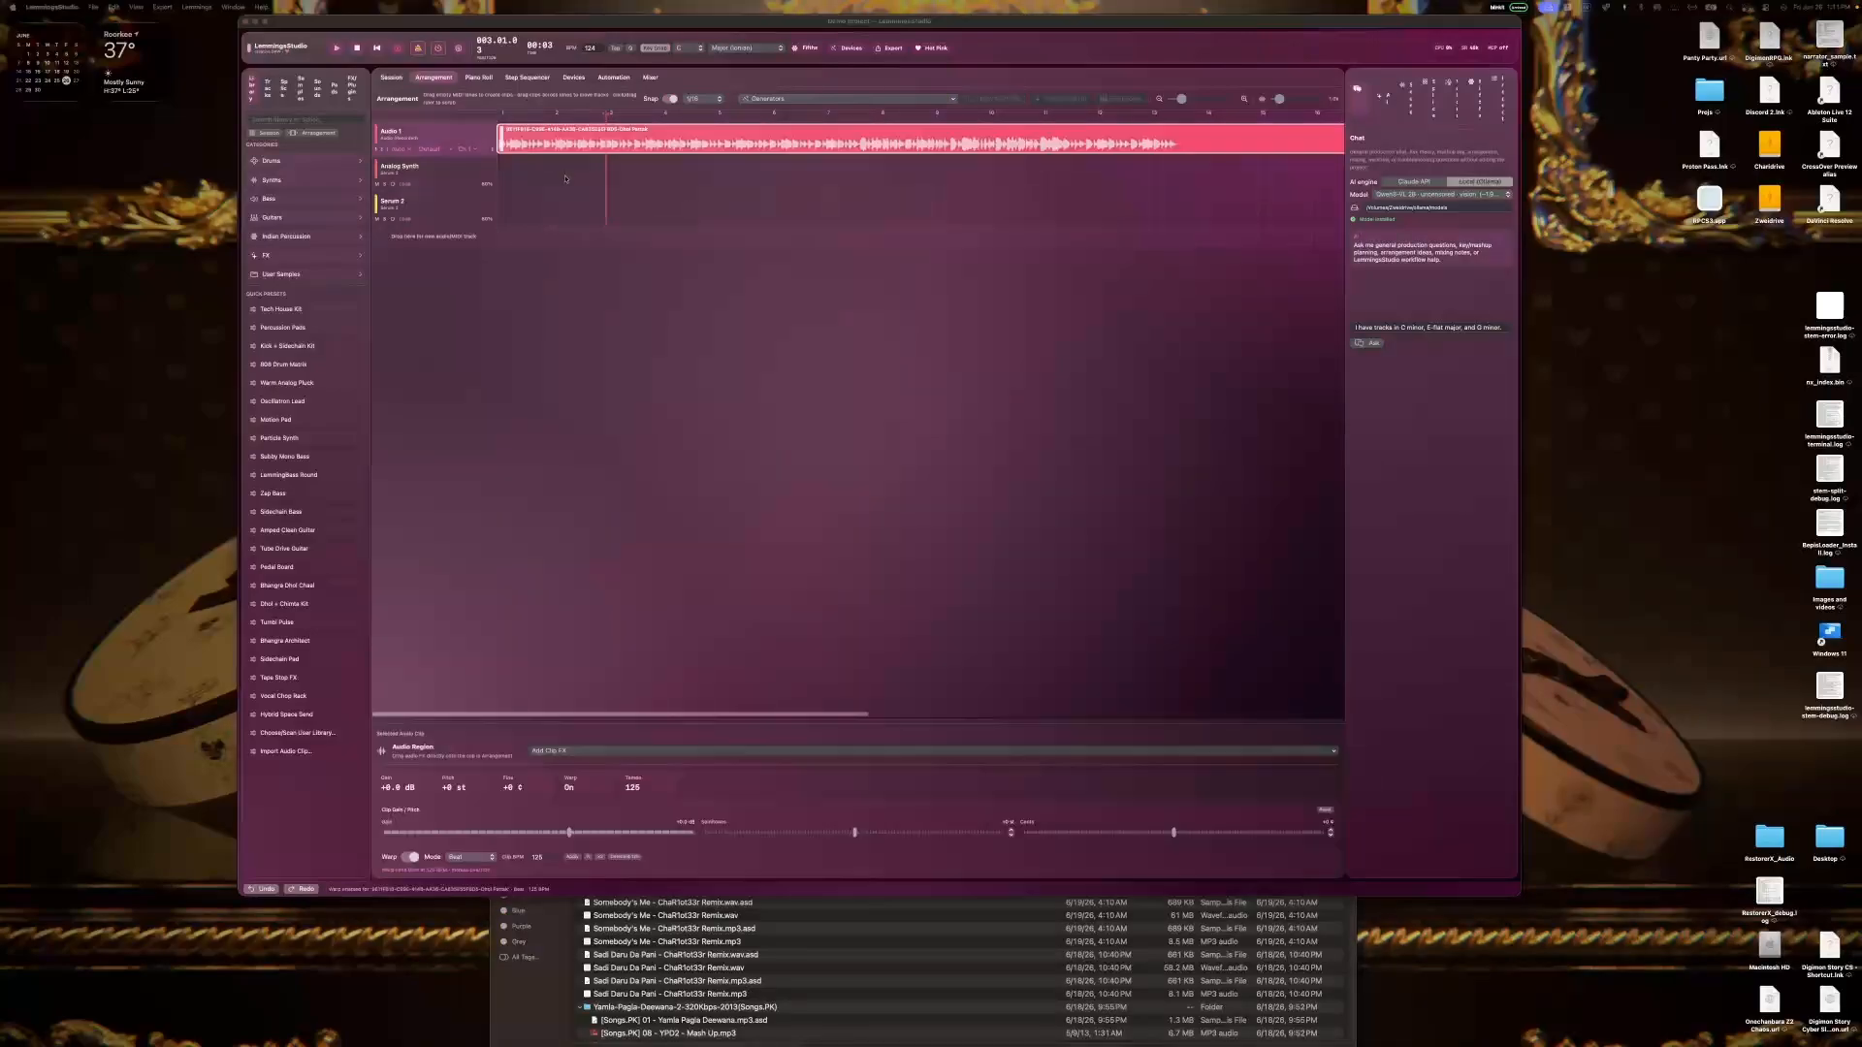
pyautogui.click(267, 21)
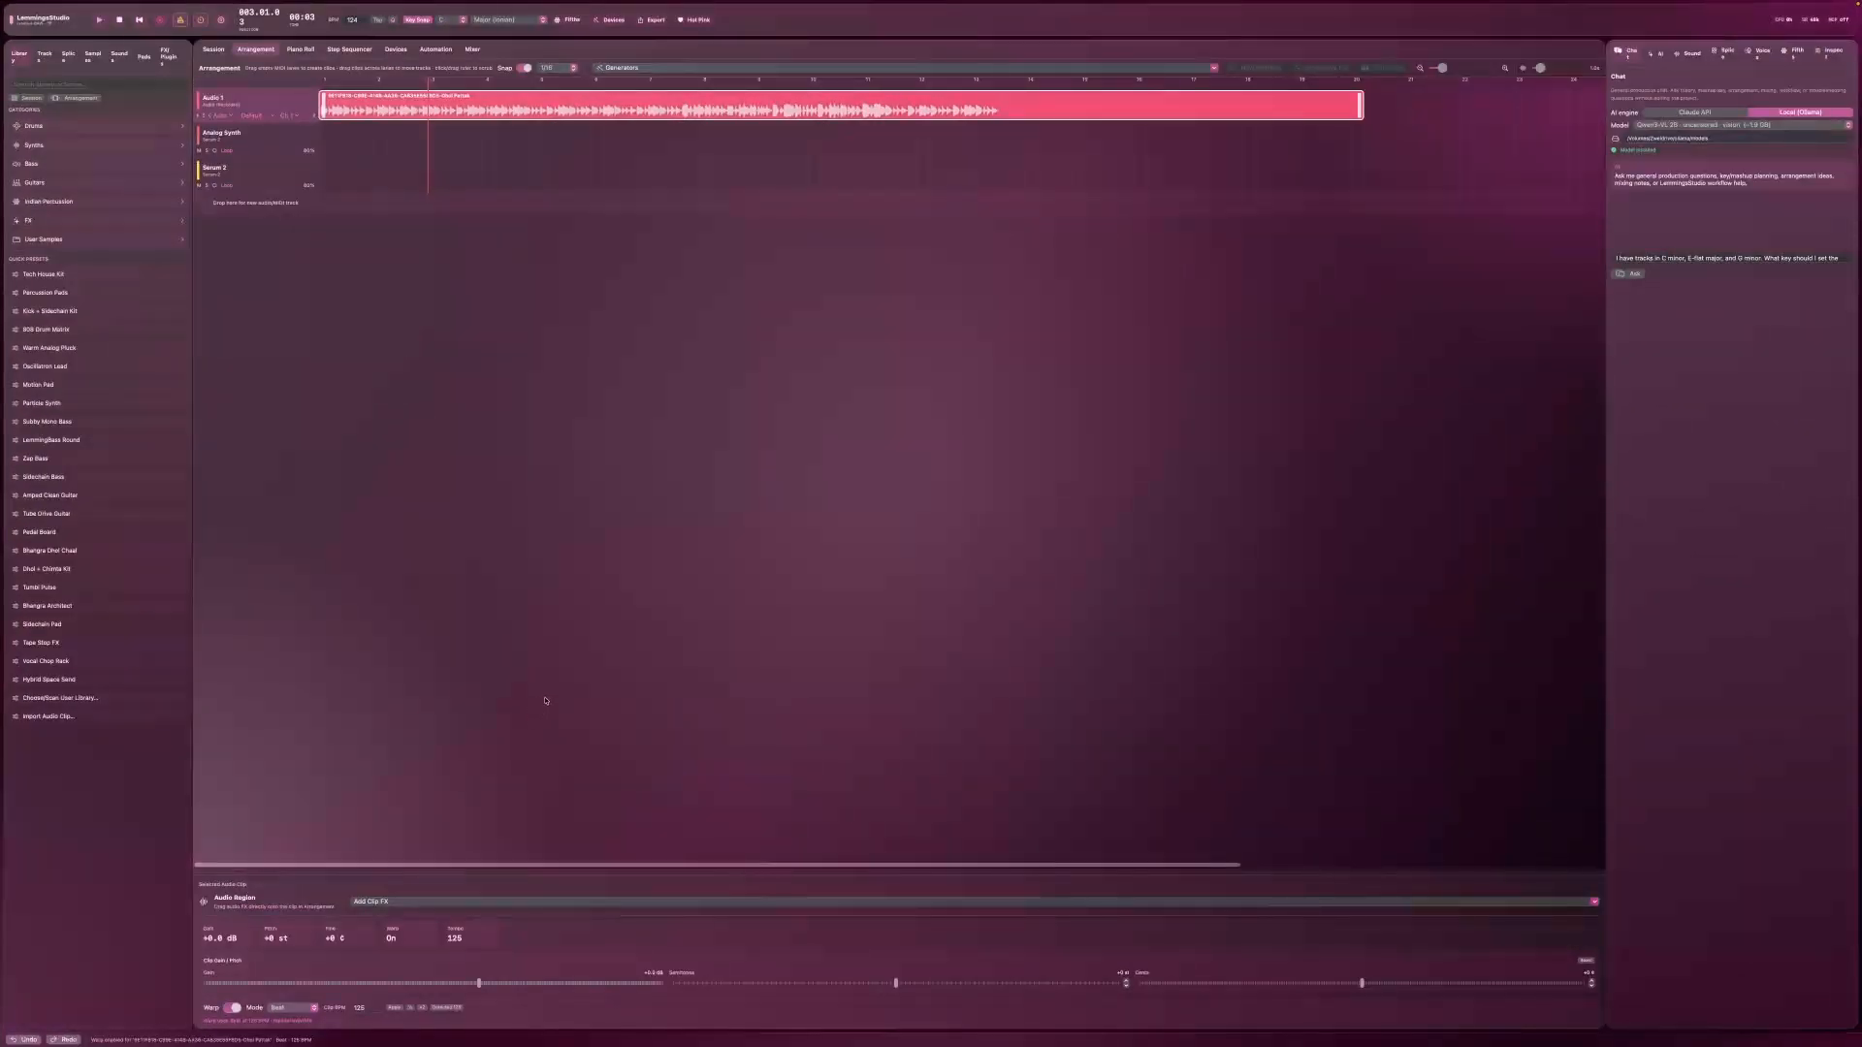
# Step: Set both the imported clip's BPM and the project tempo to 214, and set the clip's warp mode to Complex Pro
pyautogui.doubleClick(371, 1007)
pyautogui.press('Return')
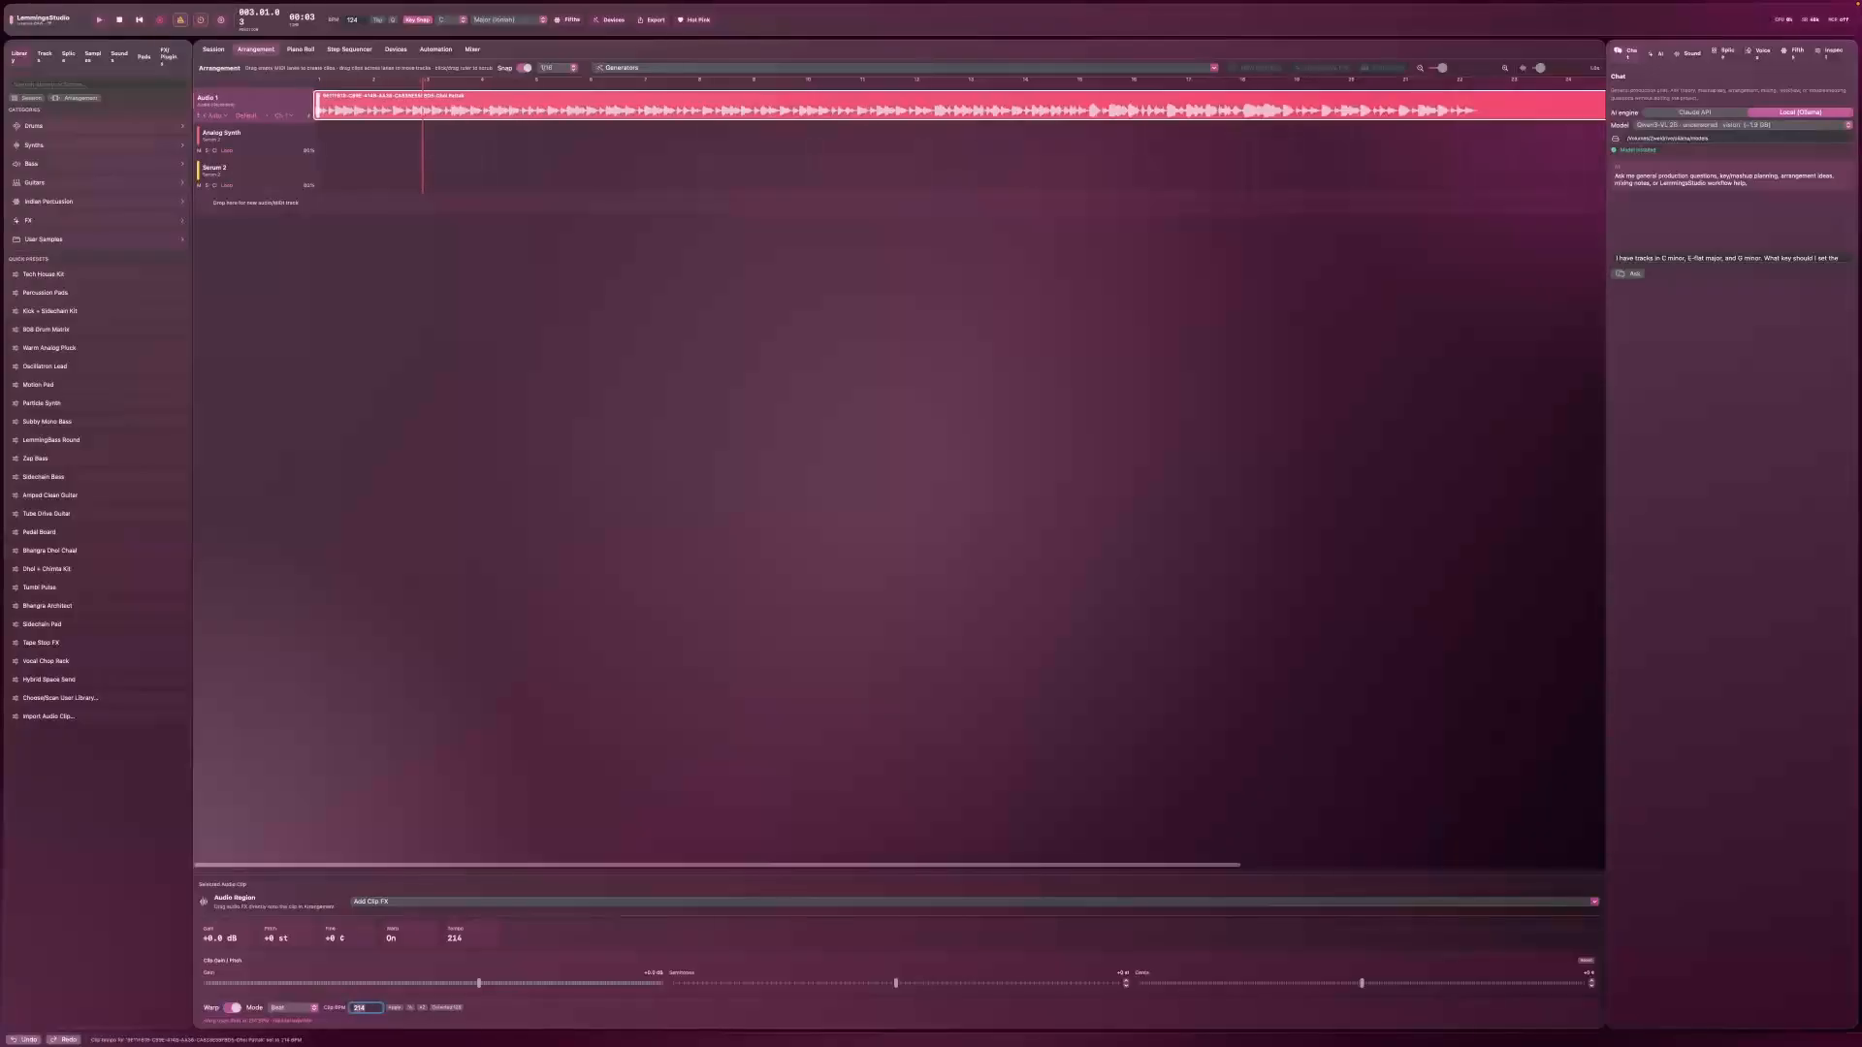
pyautogui.doubleClick(352, 20)
pyautogui.write('214')
pyautogui.press('Return')
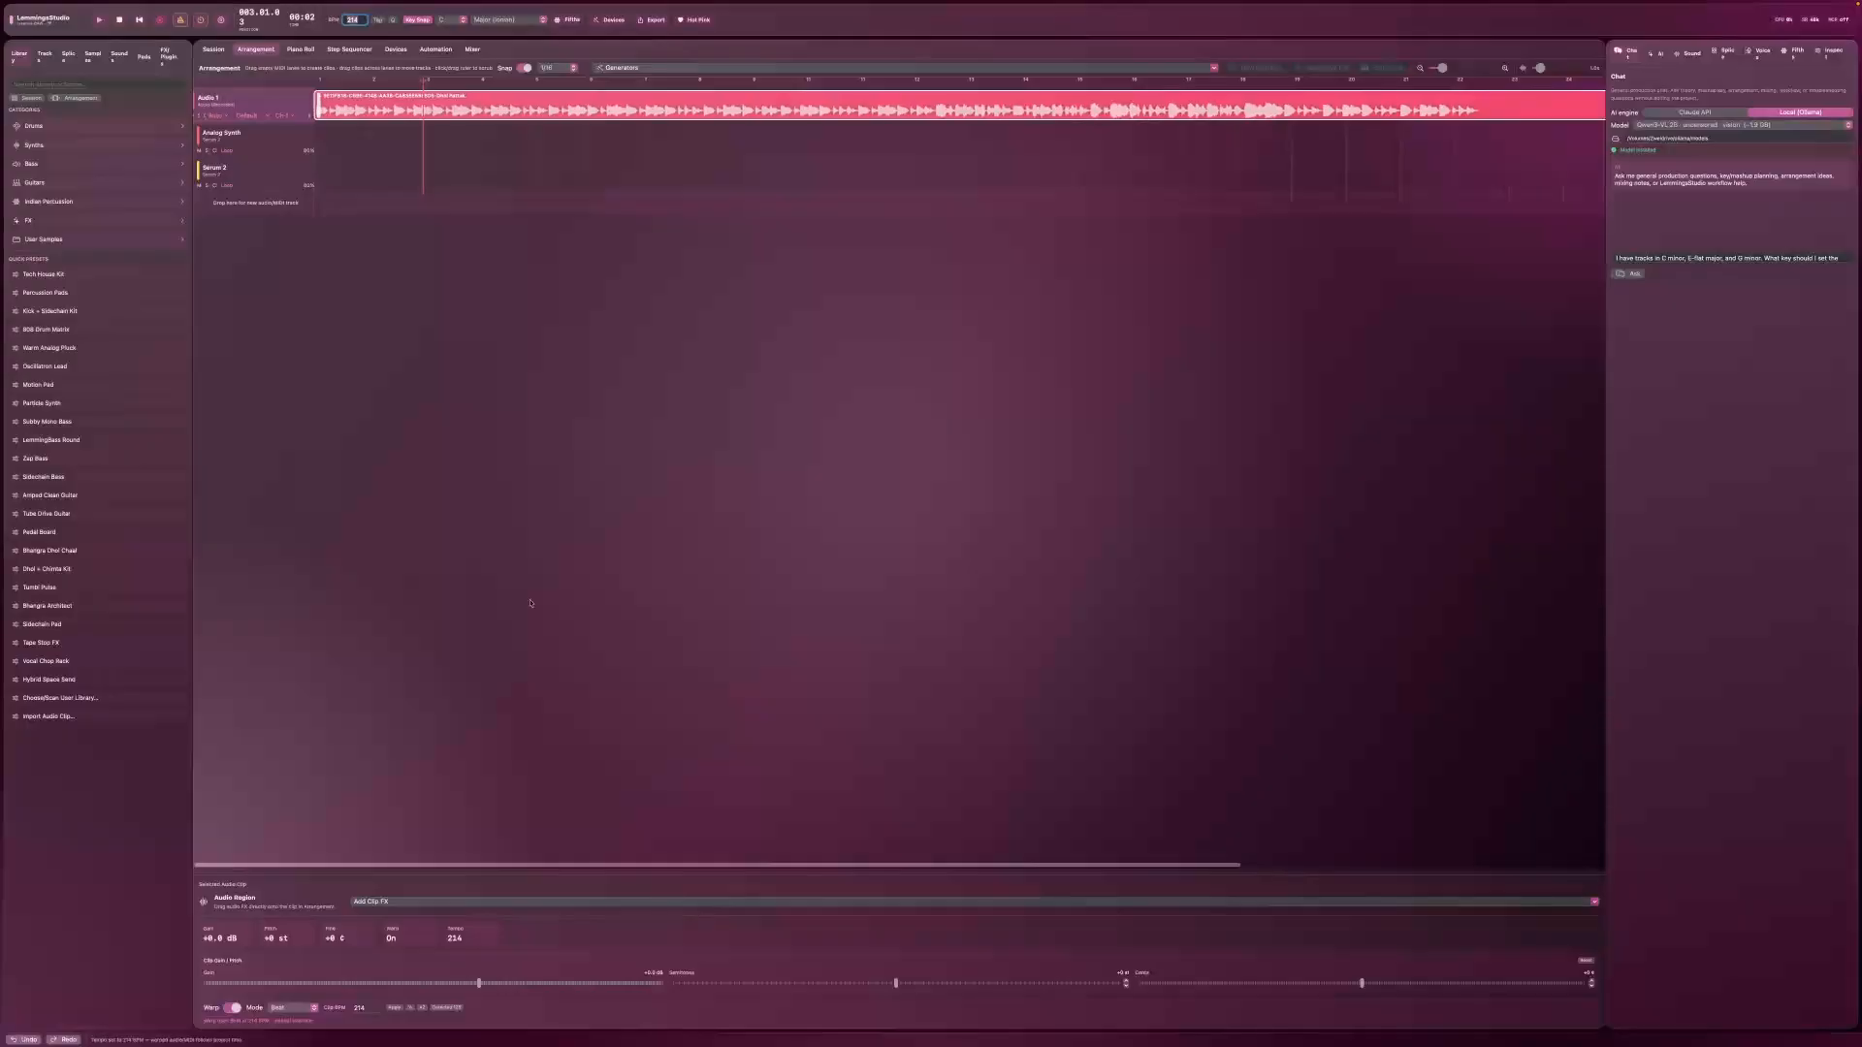
pyautogui.click(296, 1009)
pyautogui.click(293, 1032)
# Step: Play the arrangement from bar 1 with the metronome switched off, and return the playhead to the start
pyautogui.click(318, 82)
pyautogui.click(97, 19)
pyautogui.click(181, 19)
pyautogui.click(120, 21)
pyautogui.click(138, 21)
# Step: Stem split the Audio 1 clip with the Auto backend, extracting only the vocals, and close the dialog
pyautogui.rightClick(390, 97)
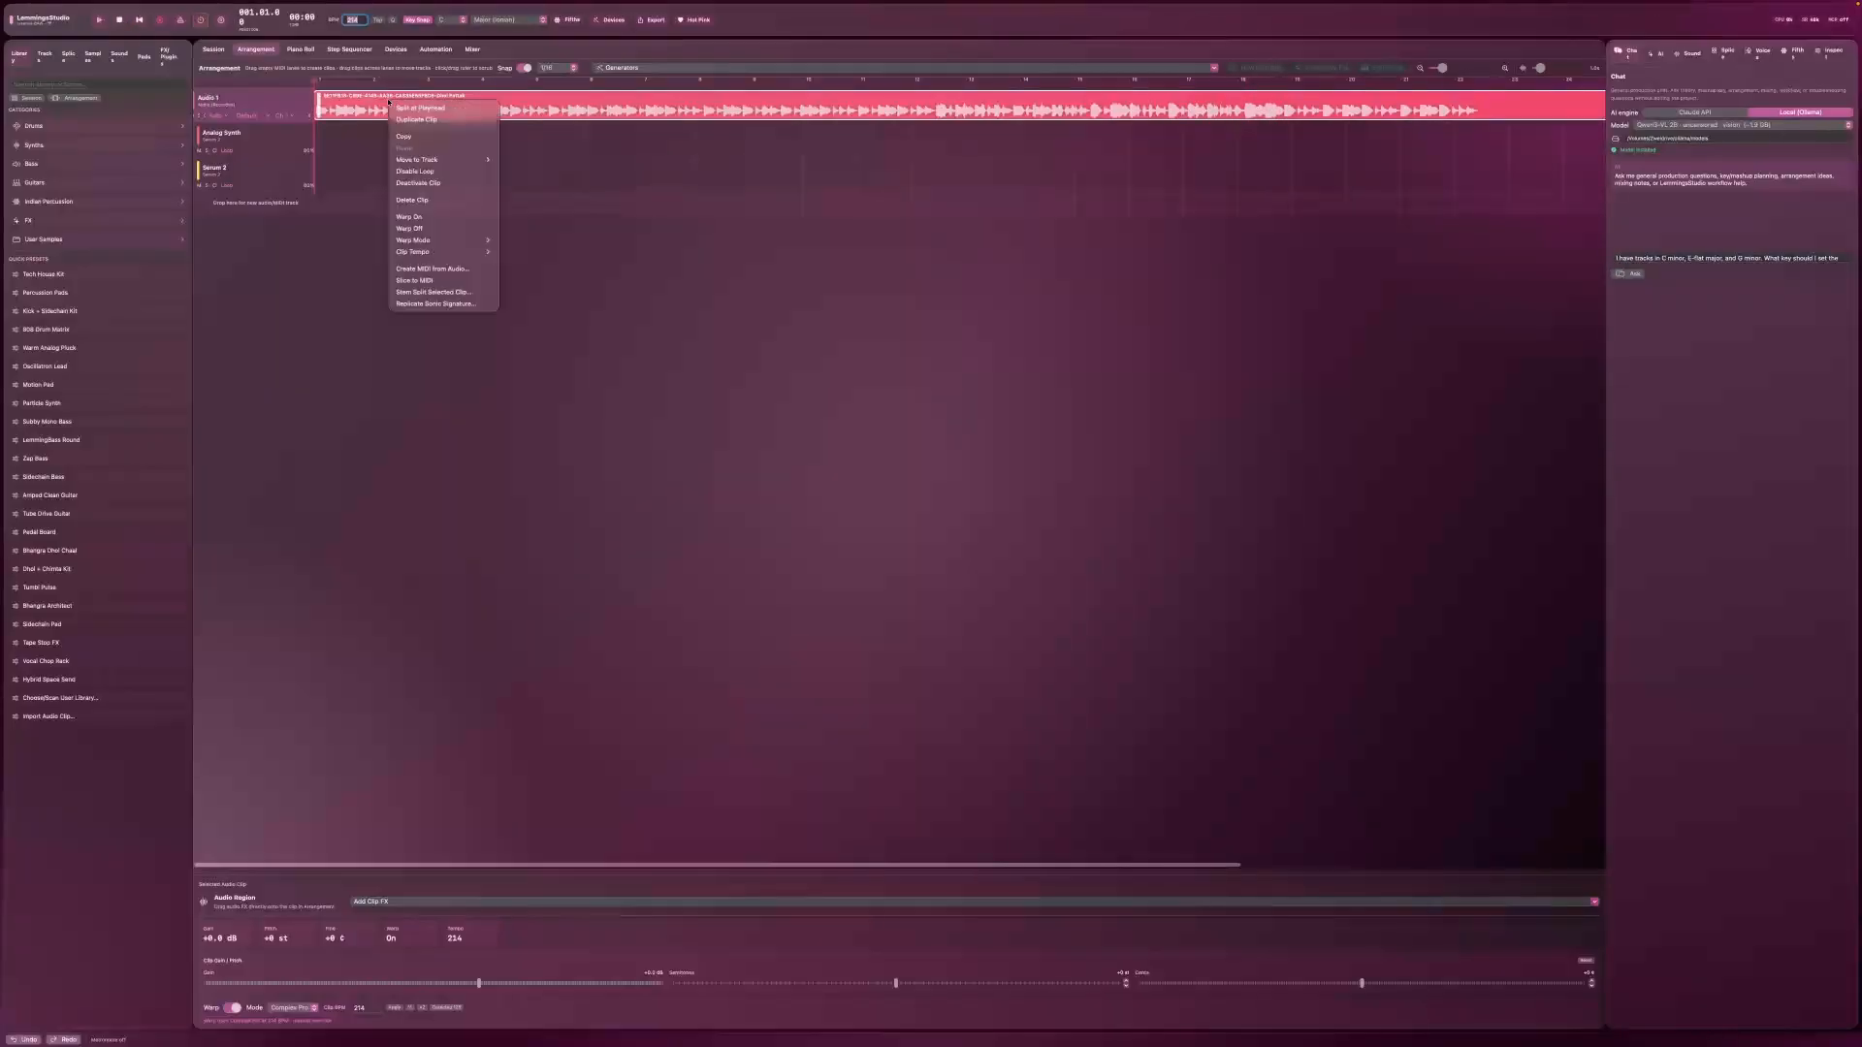
pyautogui.click(398, 292)
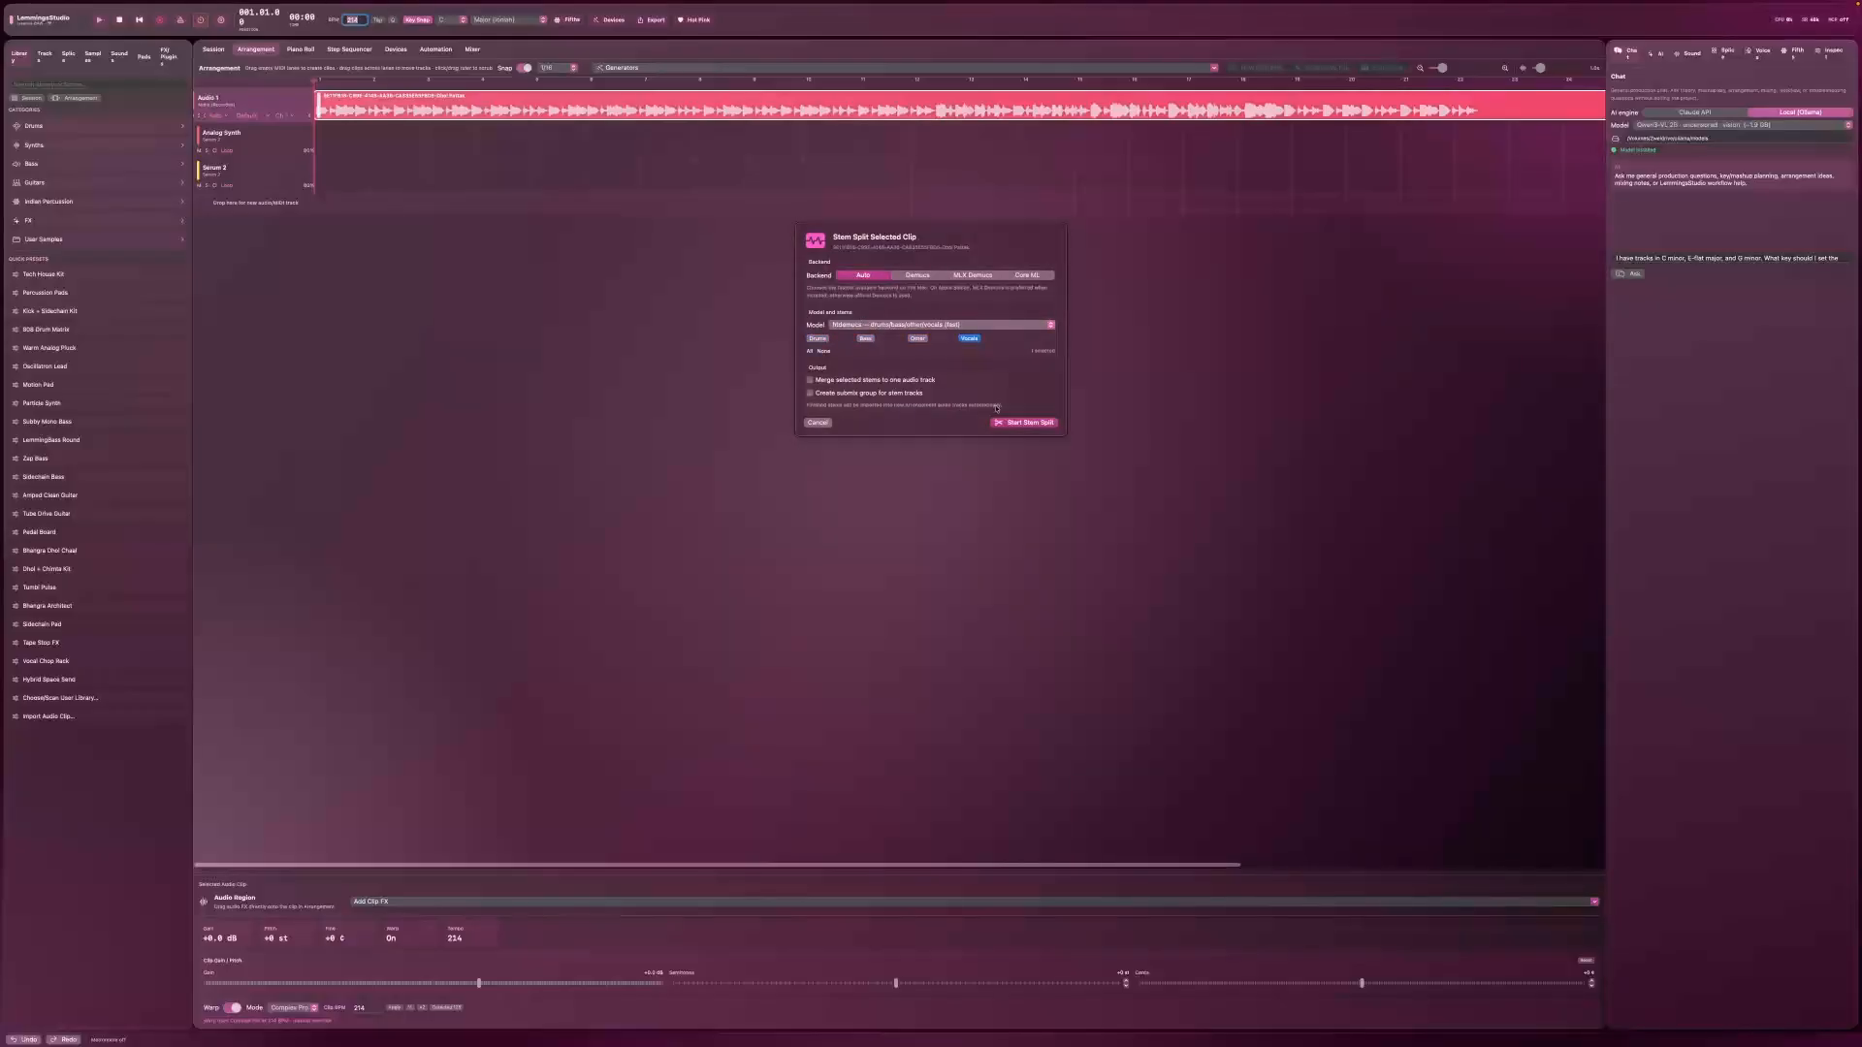
pyautogui.click(1020, 424)
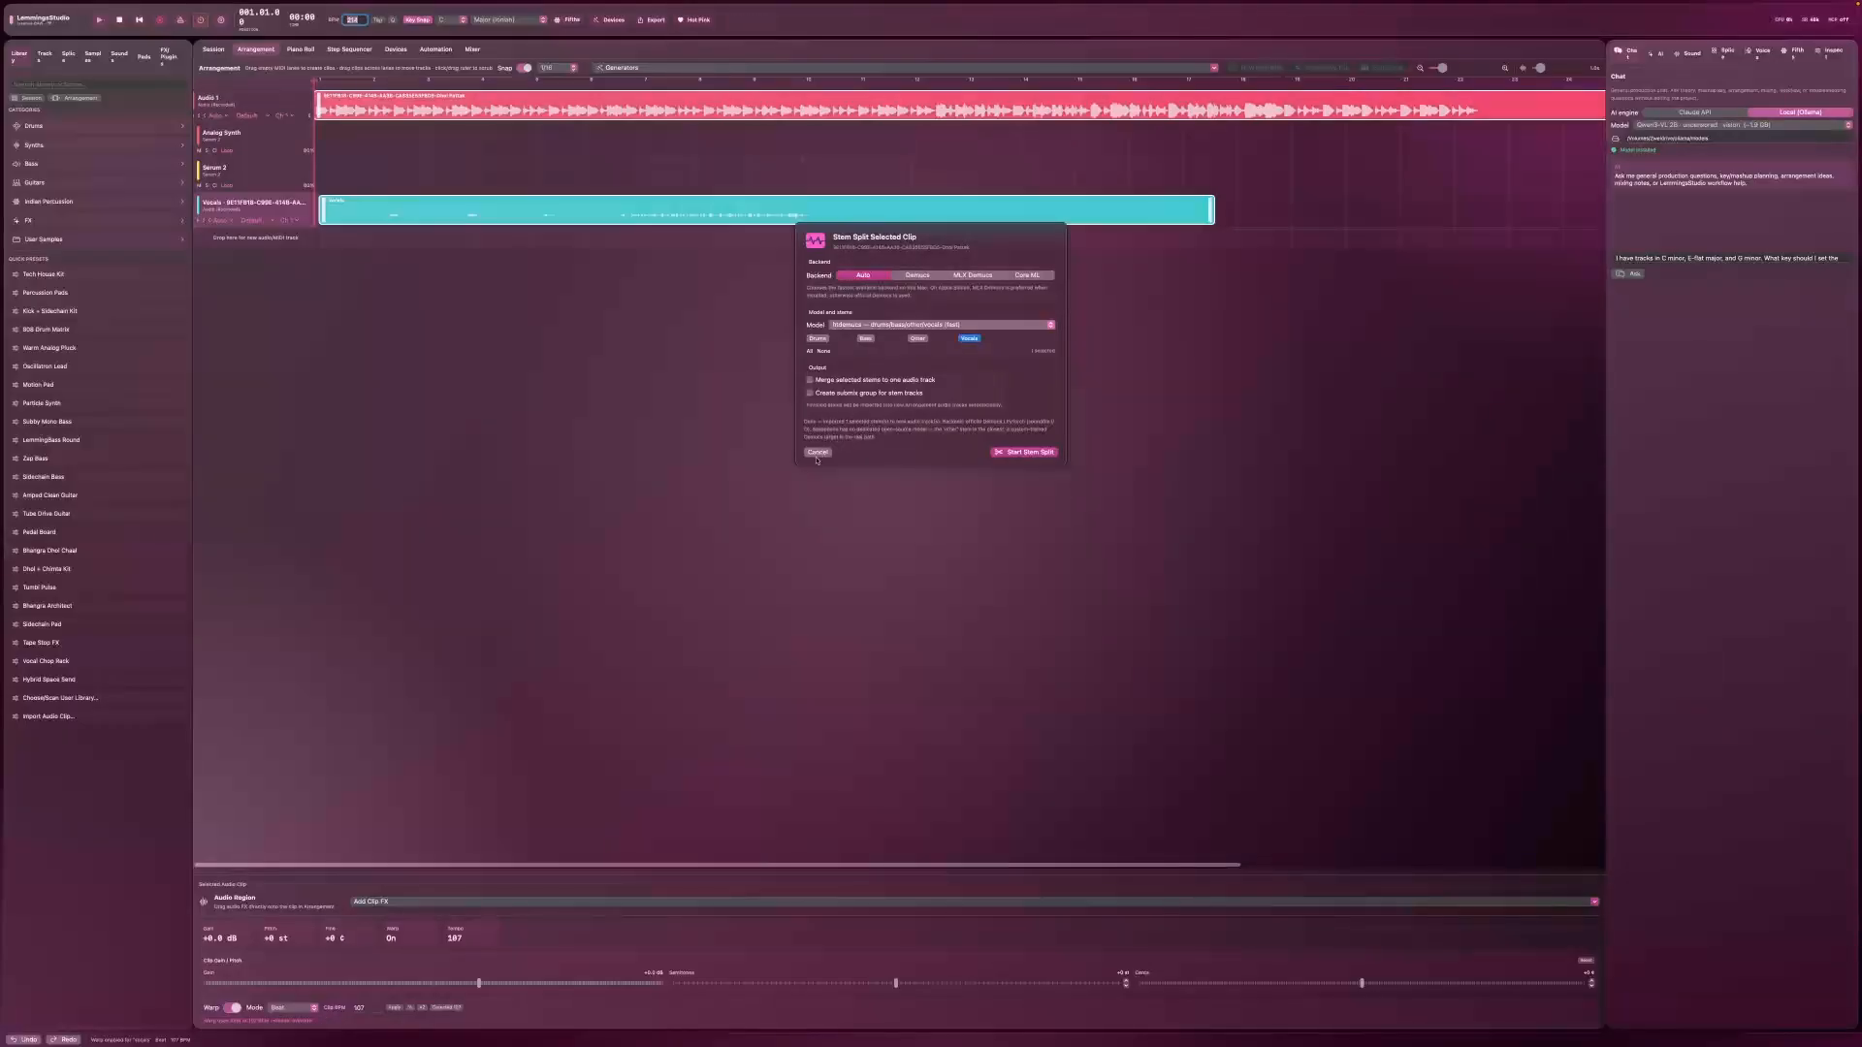
pyautogui.click(818, 452)
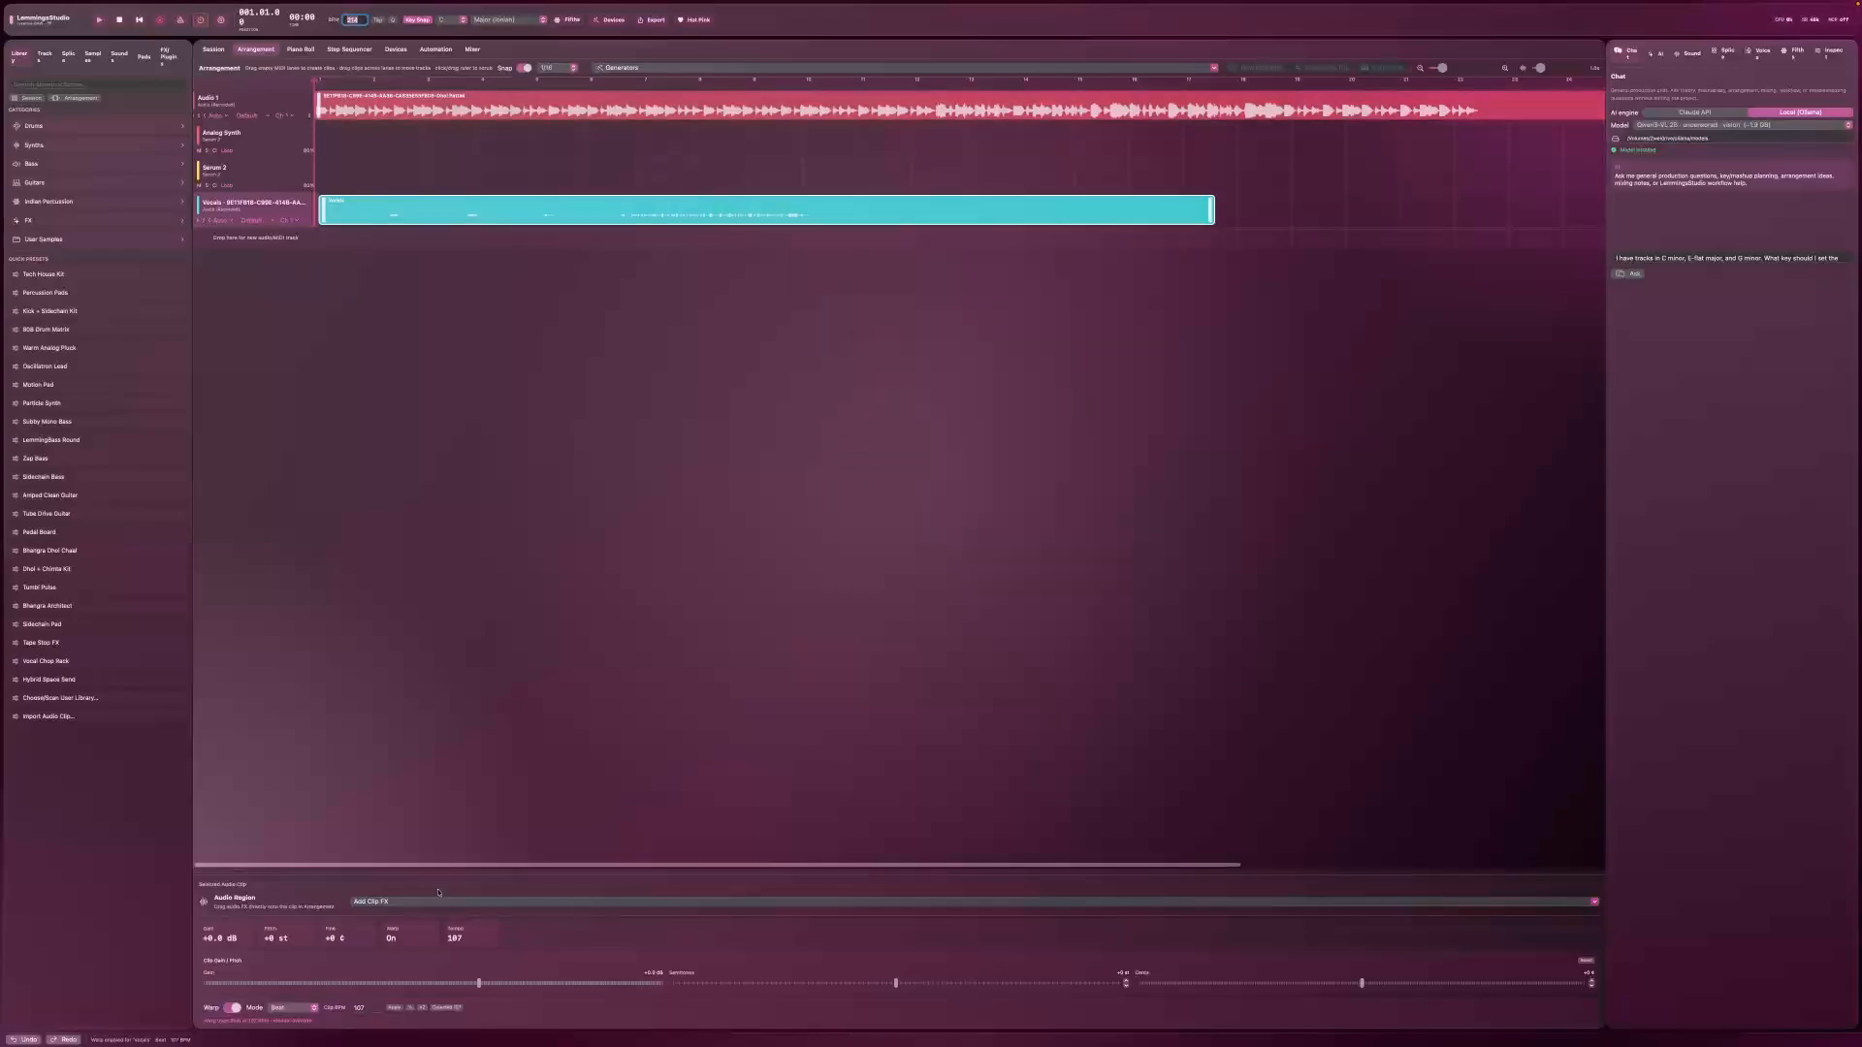
# Step: Double the vocals clip's BPM to 214, set its warp mode to Complex Pro, play it and return to the start
pyautogui.click(422, 1009)
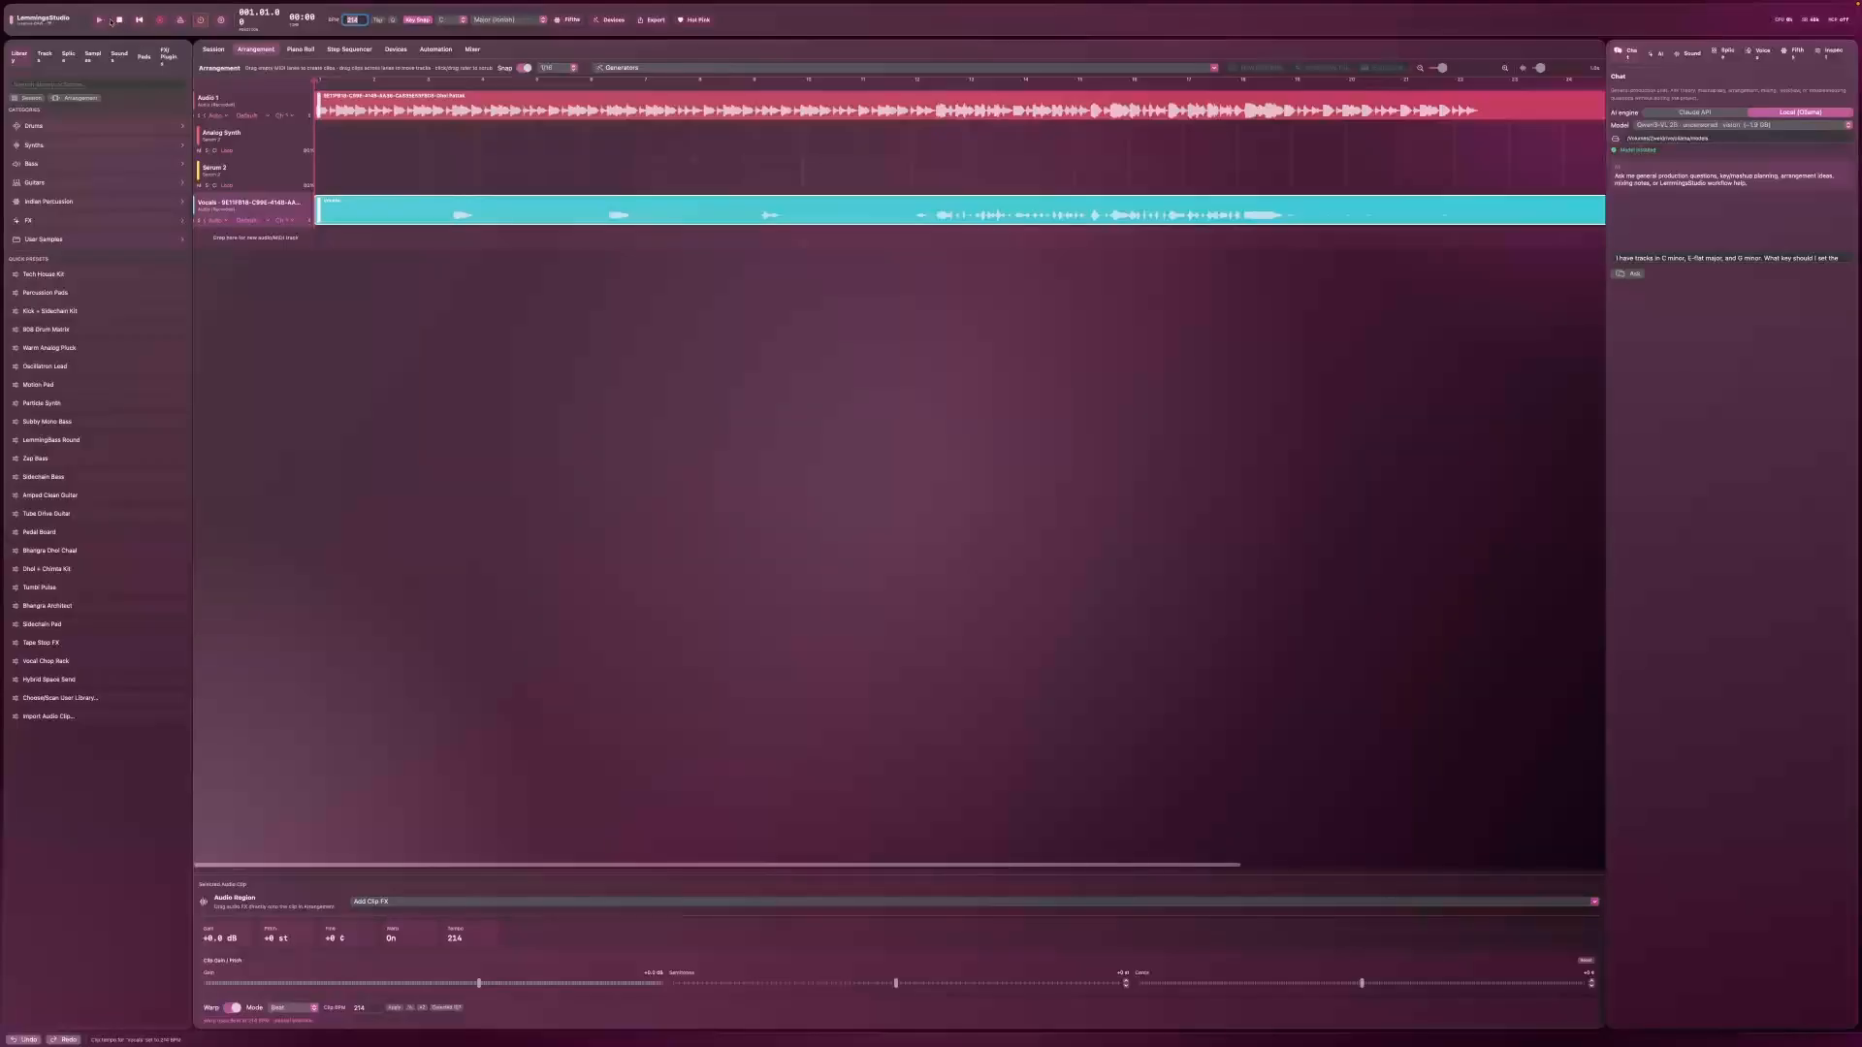
pyautogui.click(101, 21)
pyautogui.click(291, 1008)
pyautogui.click(302, 1030)
pyautogui.click(138, 20)
# Step: Delete the extracted Vocals track
pyautogui.rightClick(380, 208)
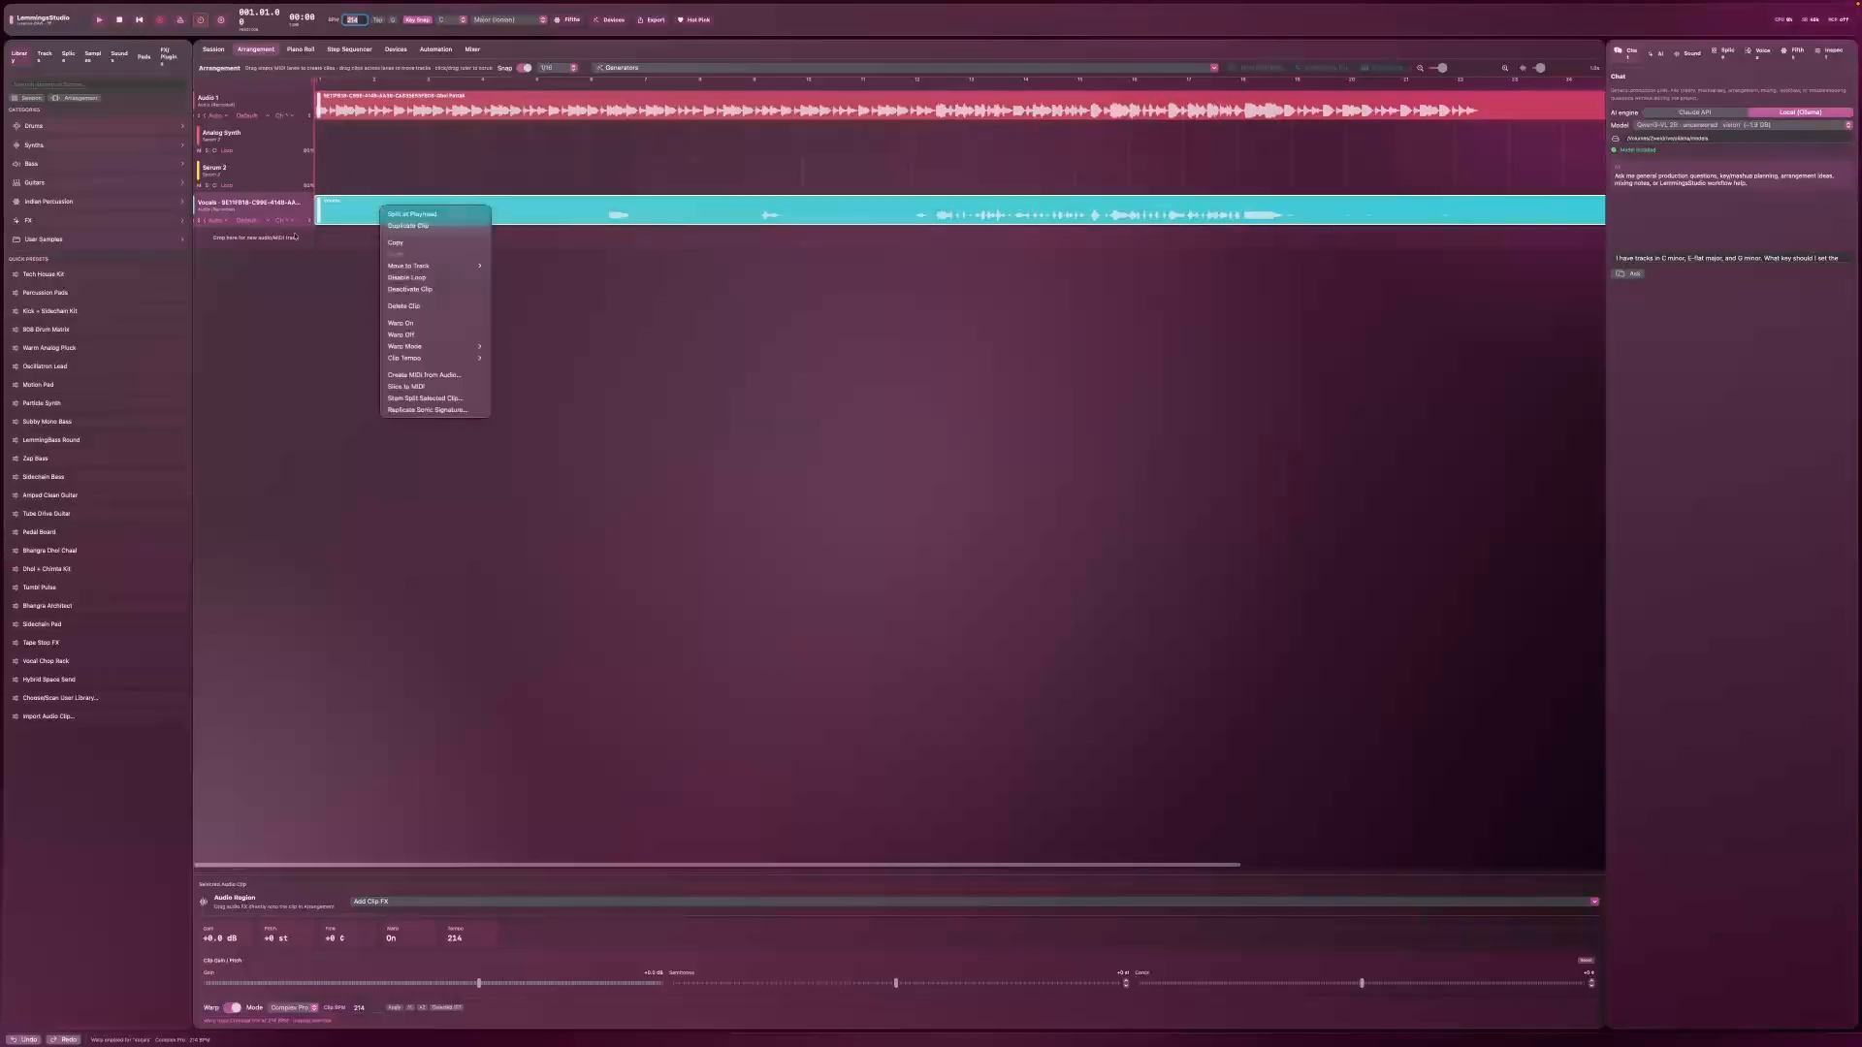
pyautogui.rightClick(262, 207)
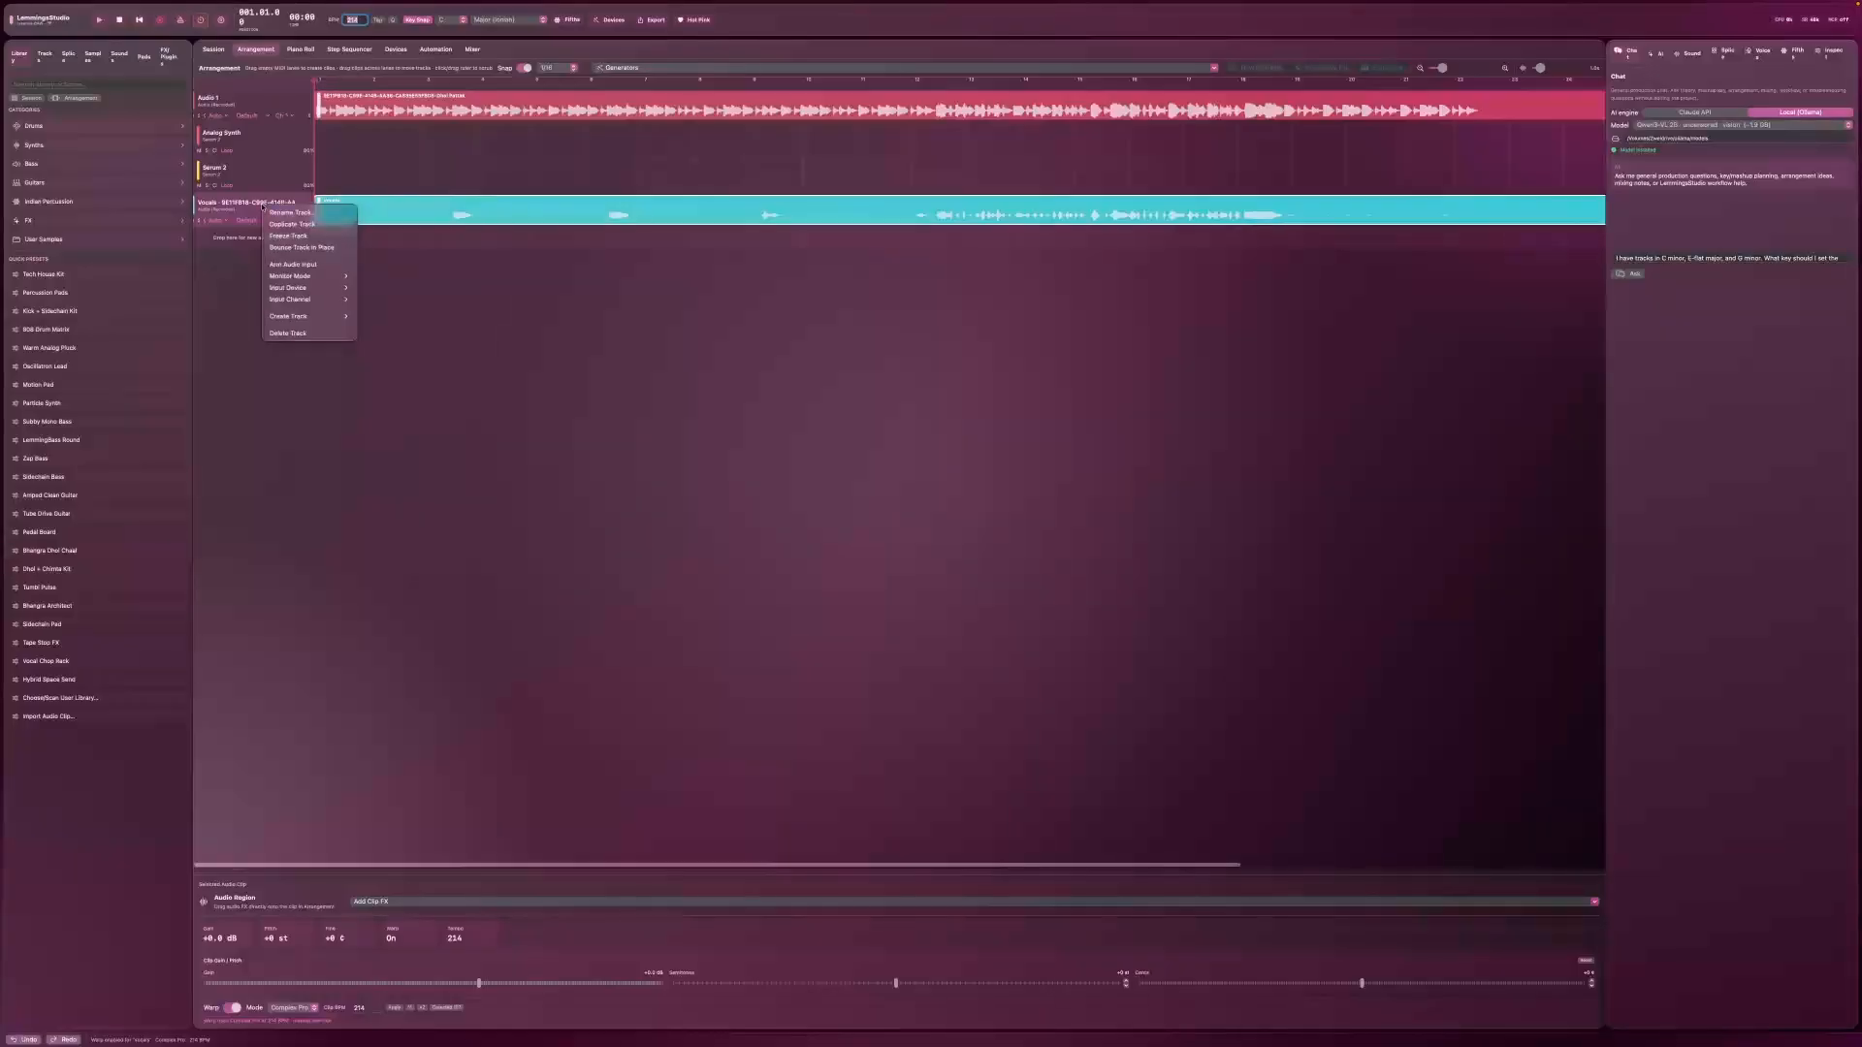
pyautogui.click(285, 333)
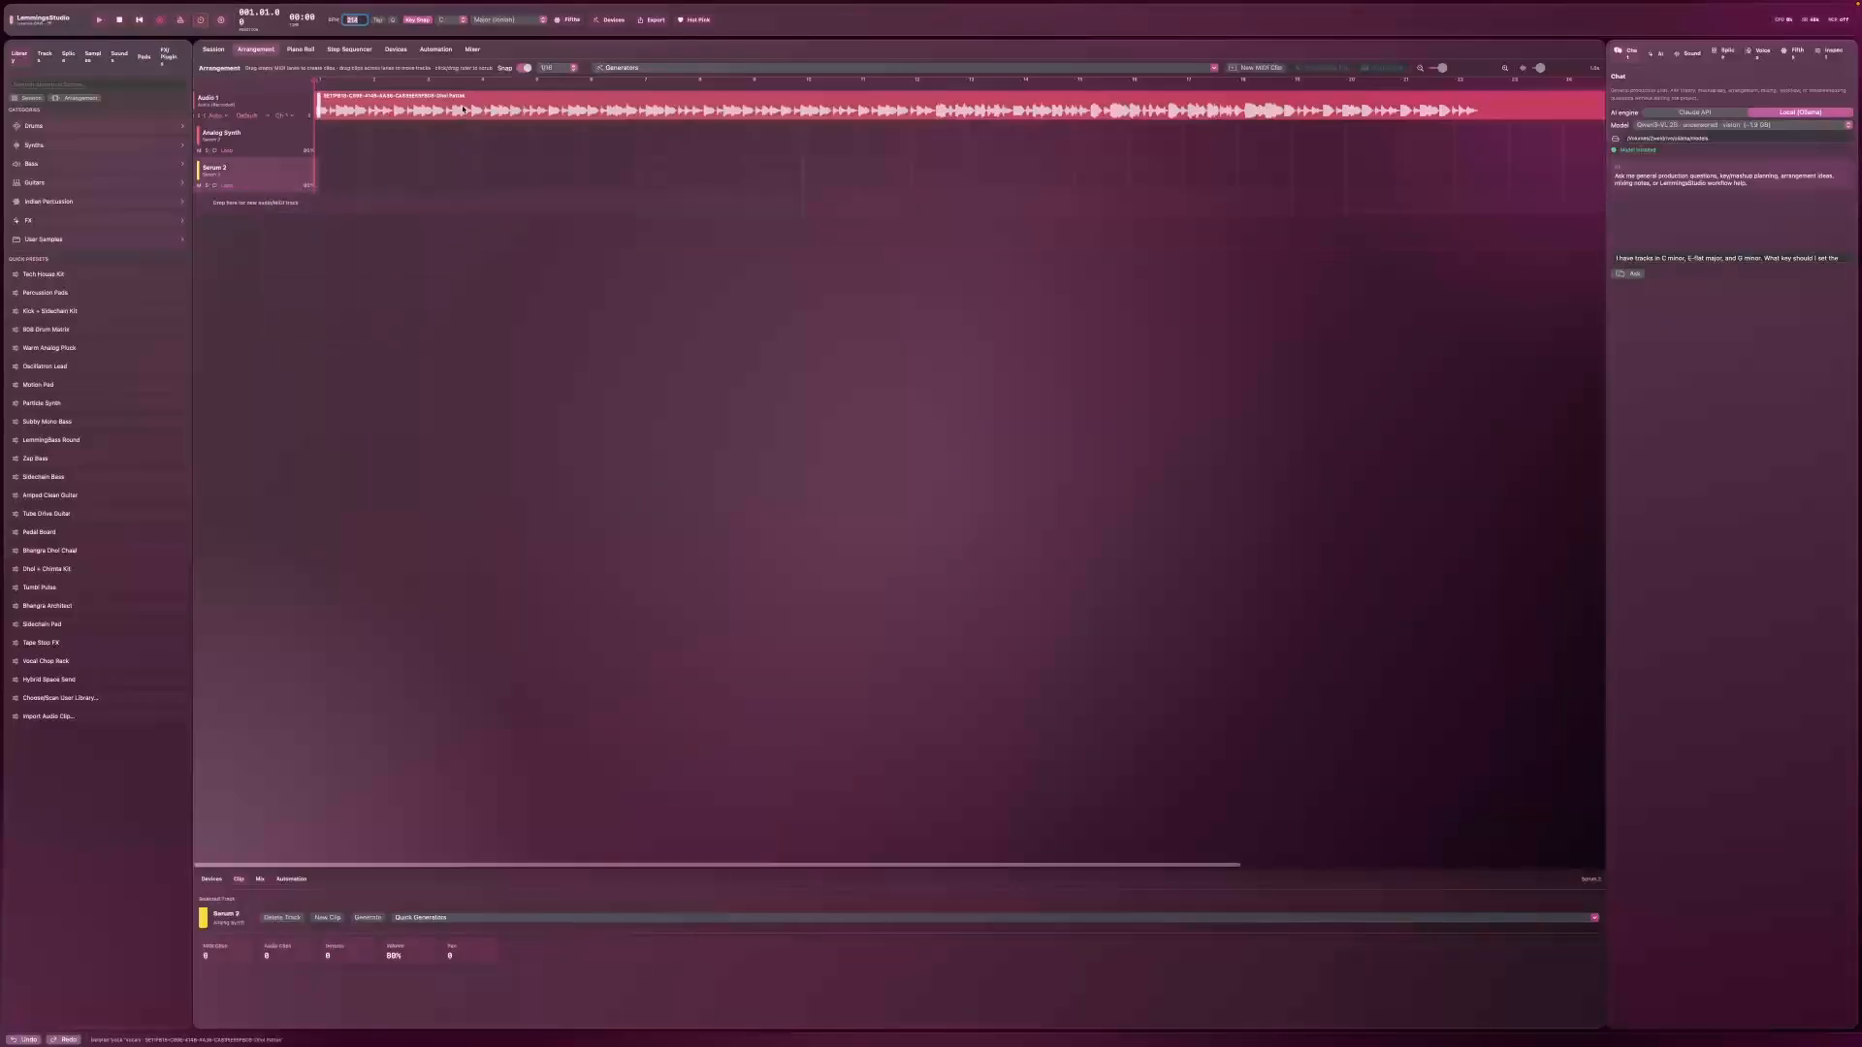
# Step: Stem split the Audio 1 clip using the MLX Demucs backend, extracting only the vocals, and close the dialog
pyautogui.rightClick(457, 123)
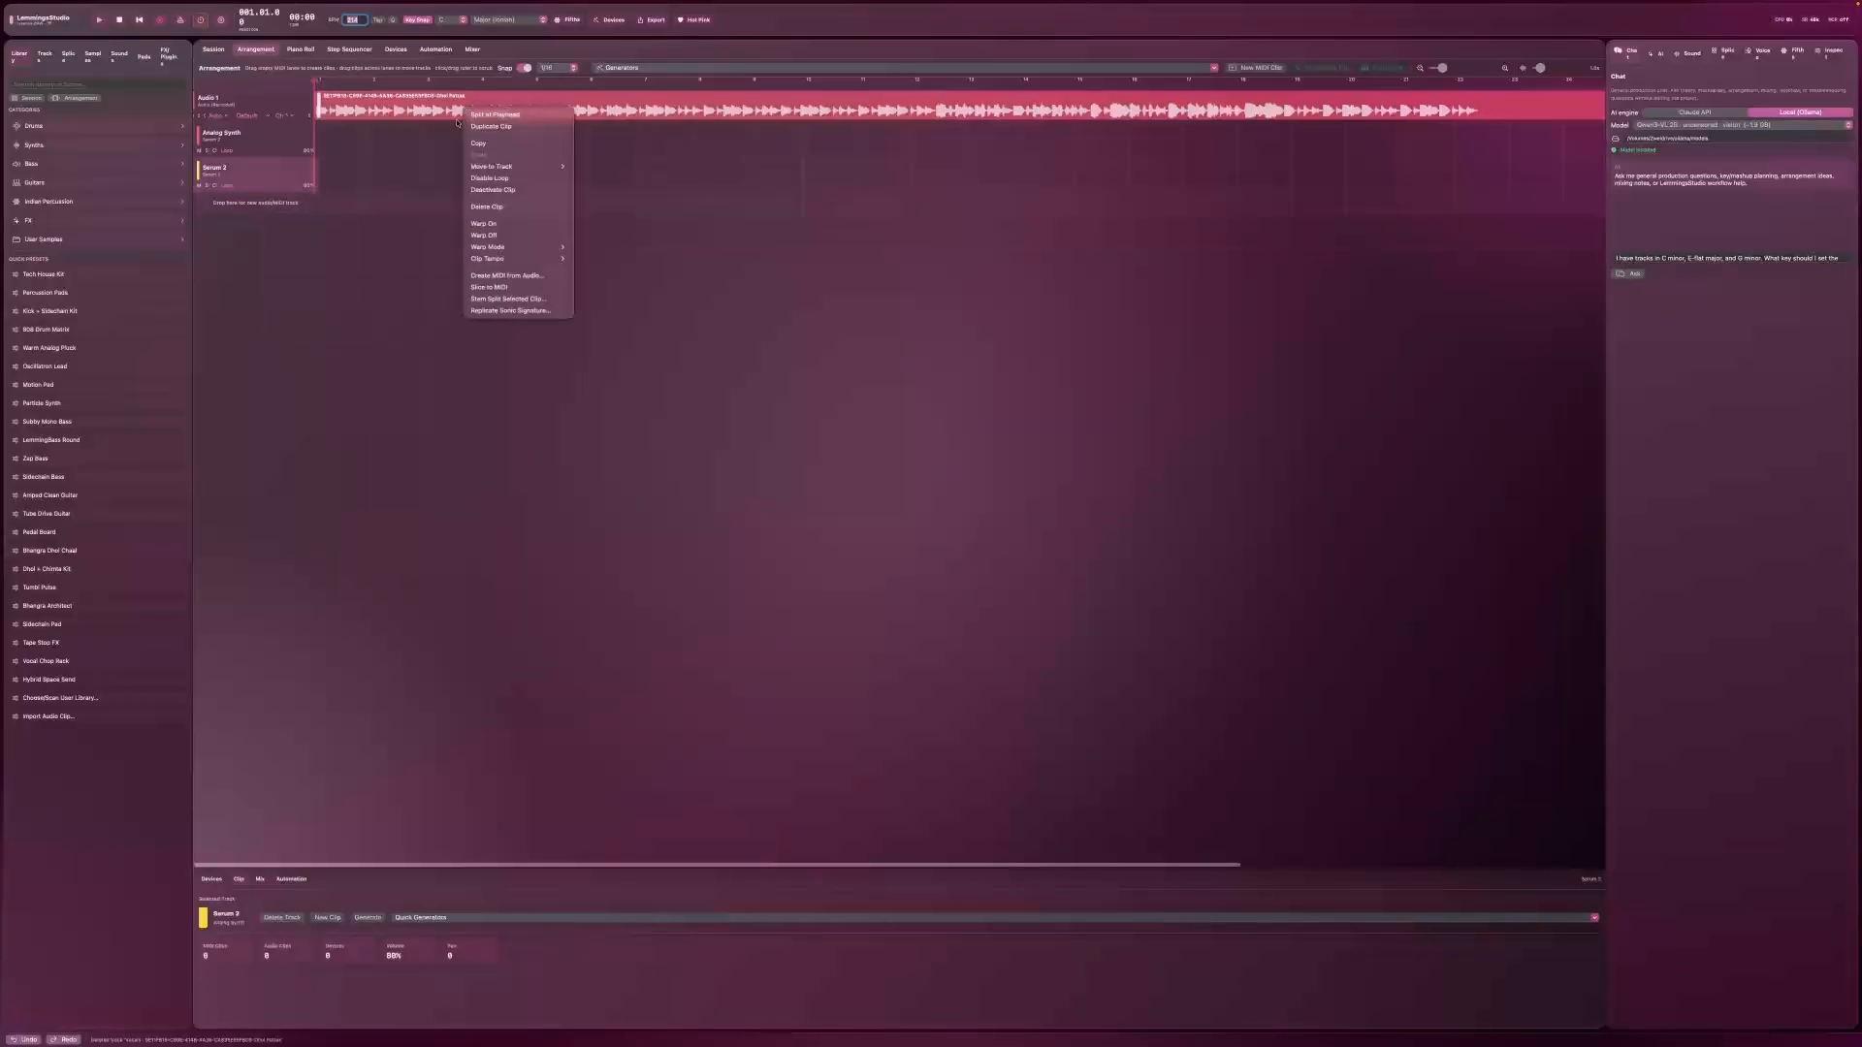
pyautogui.click(495, 299)
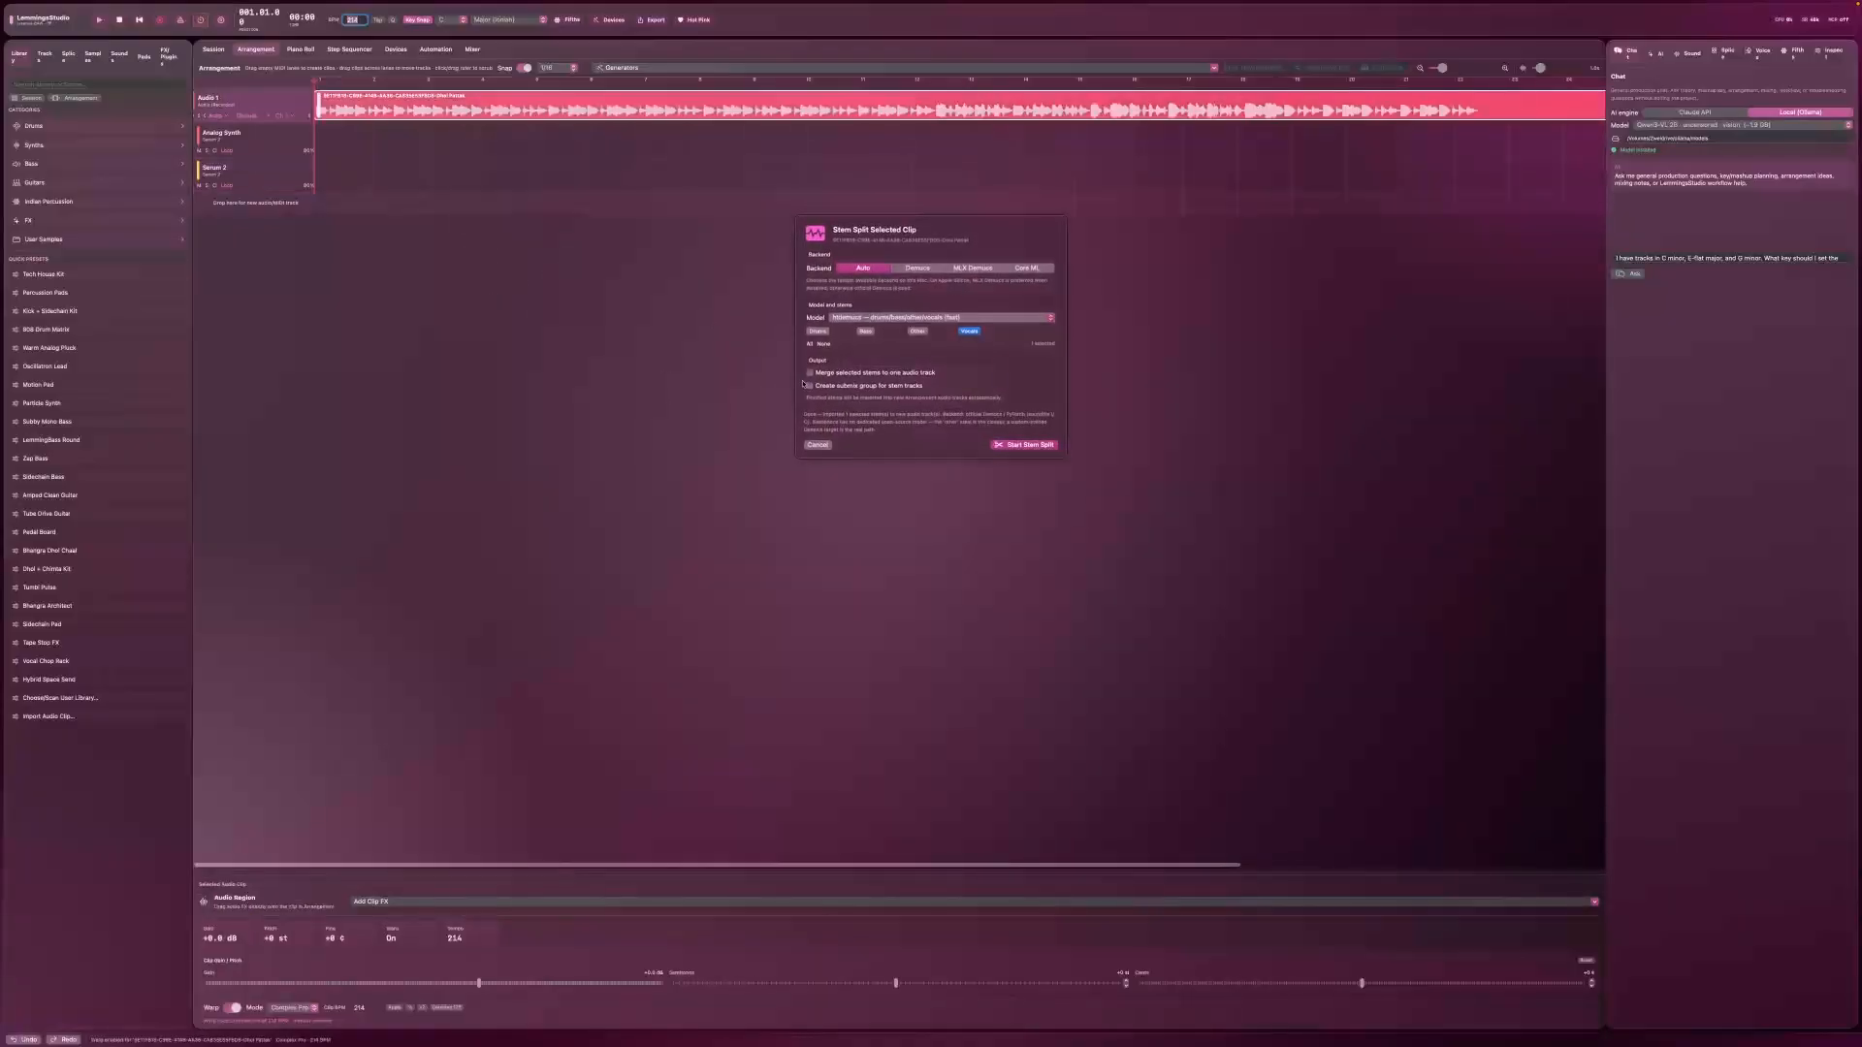
pyautogui.click(967, 268)
pyautogui.click(1008, 445)
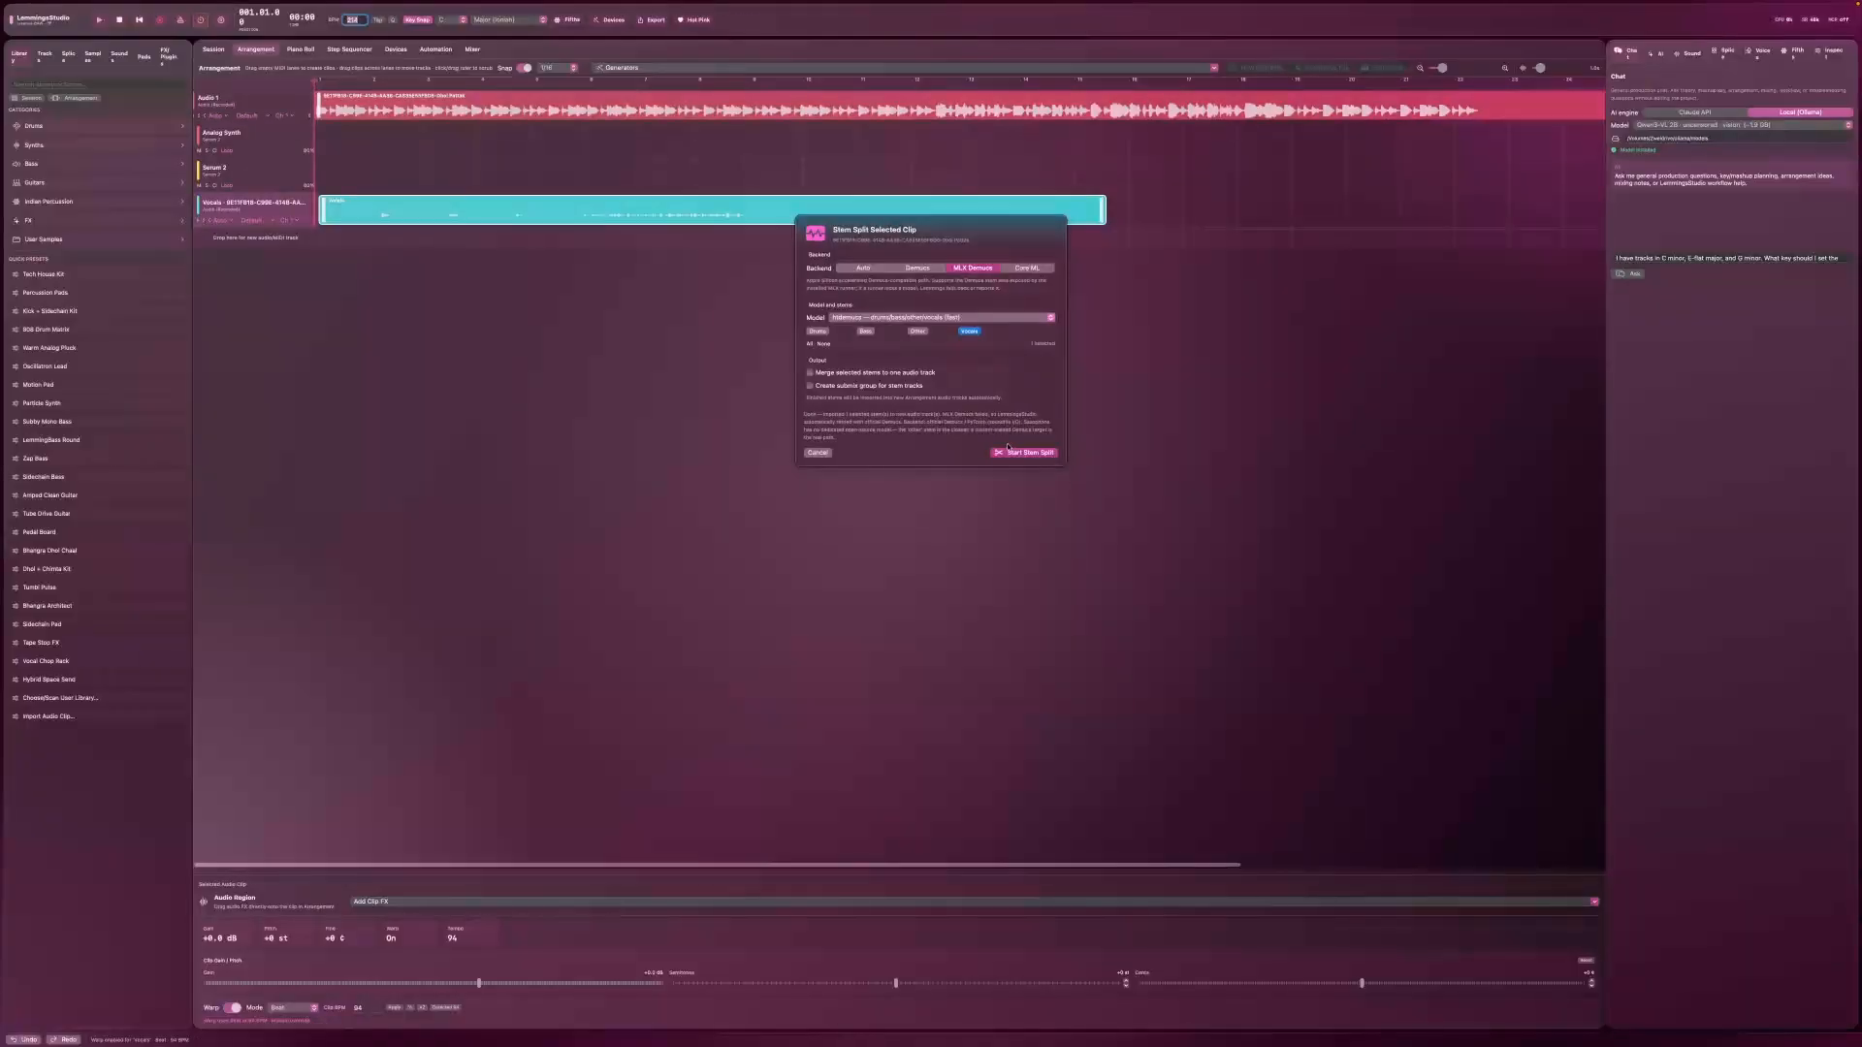
pyautogui.click(820, 453)
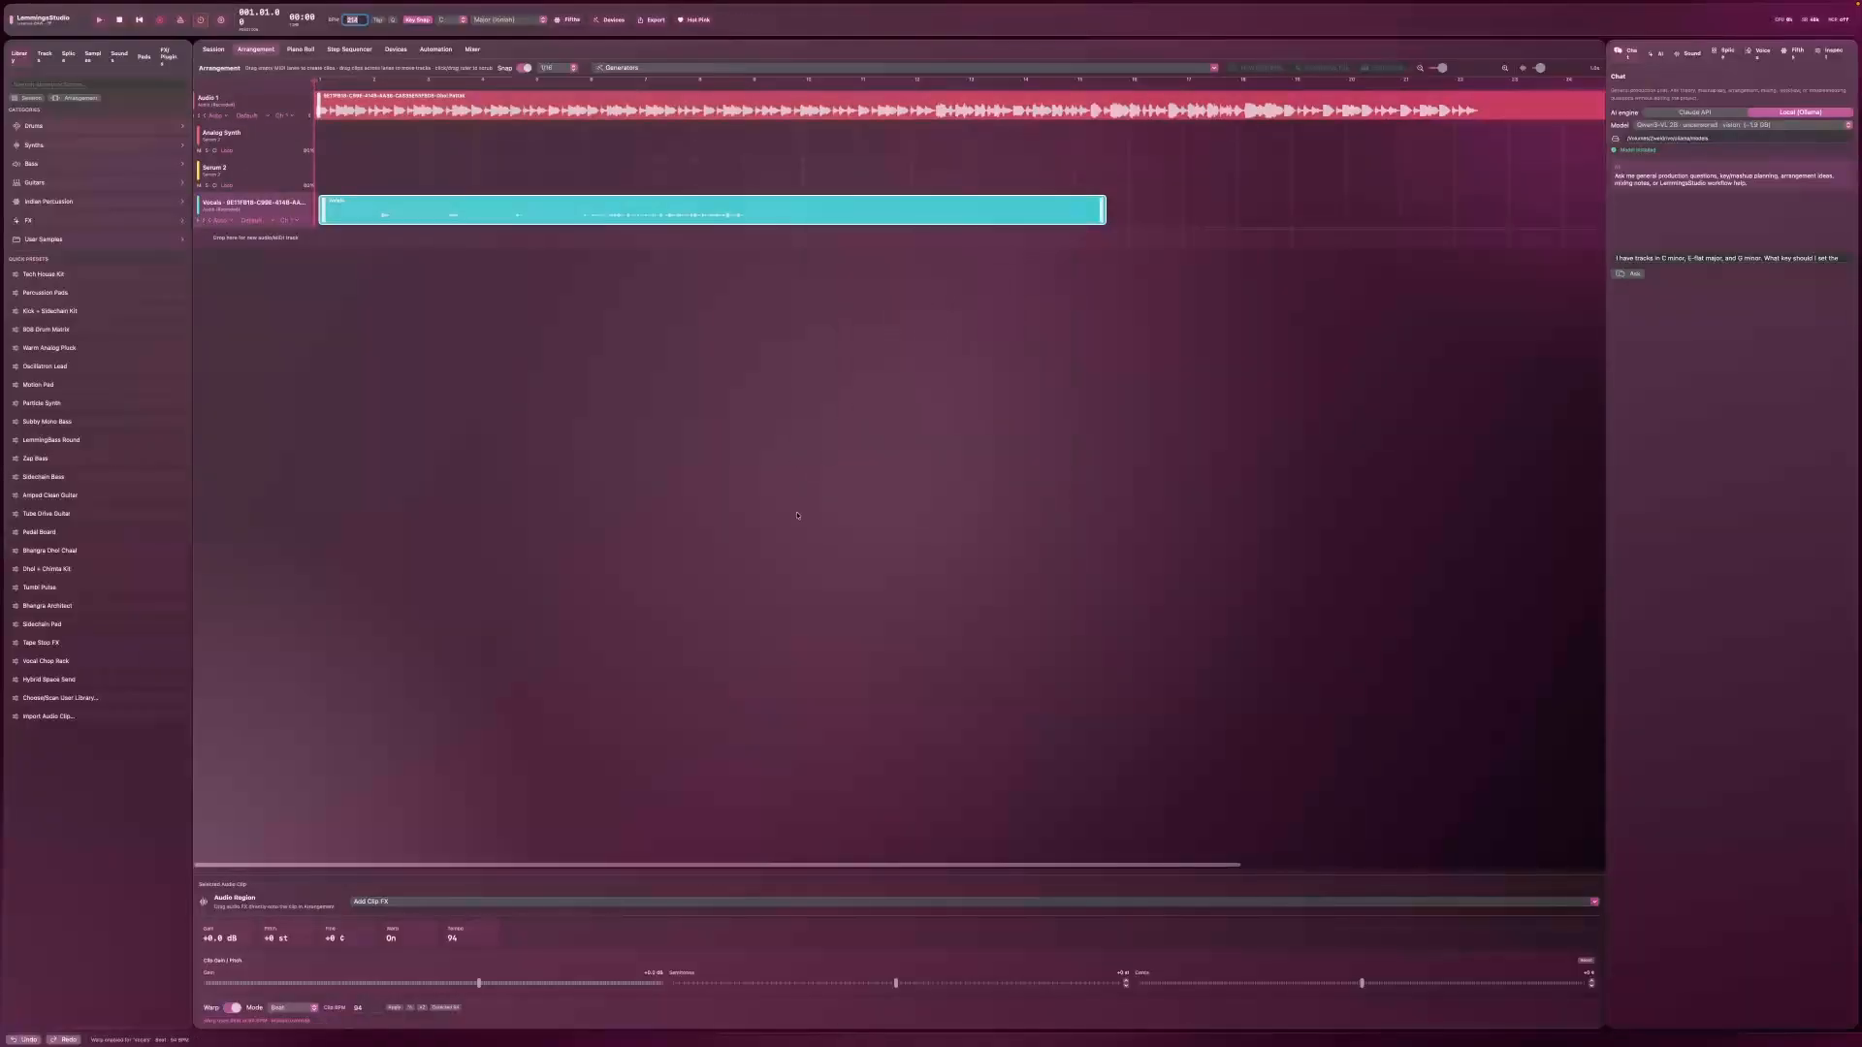
# Step: Play the arrangement while setting the new vocals clip's BPM to 214 and its warp mode to Complex Pro
pyautogui.click(424, 1008)
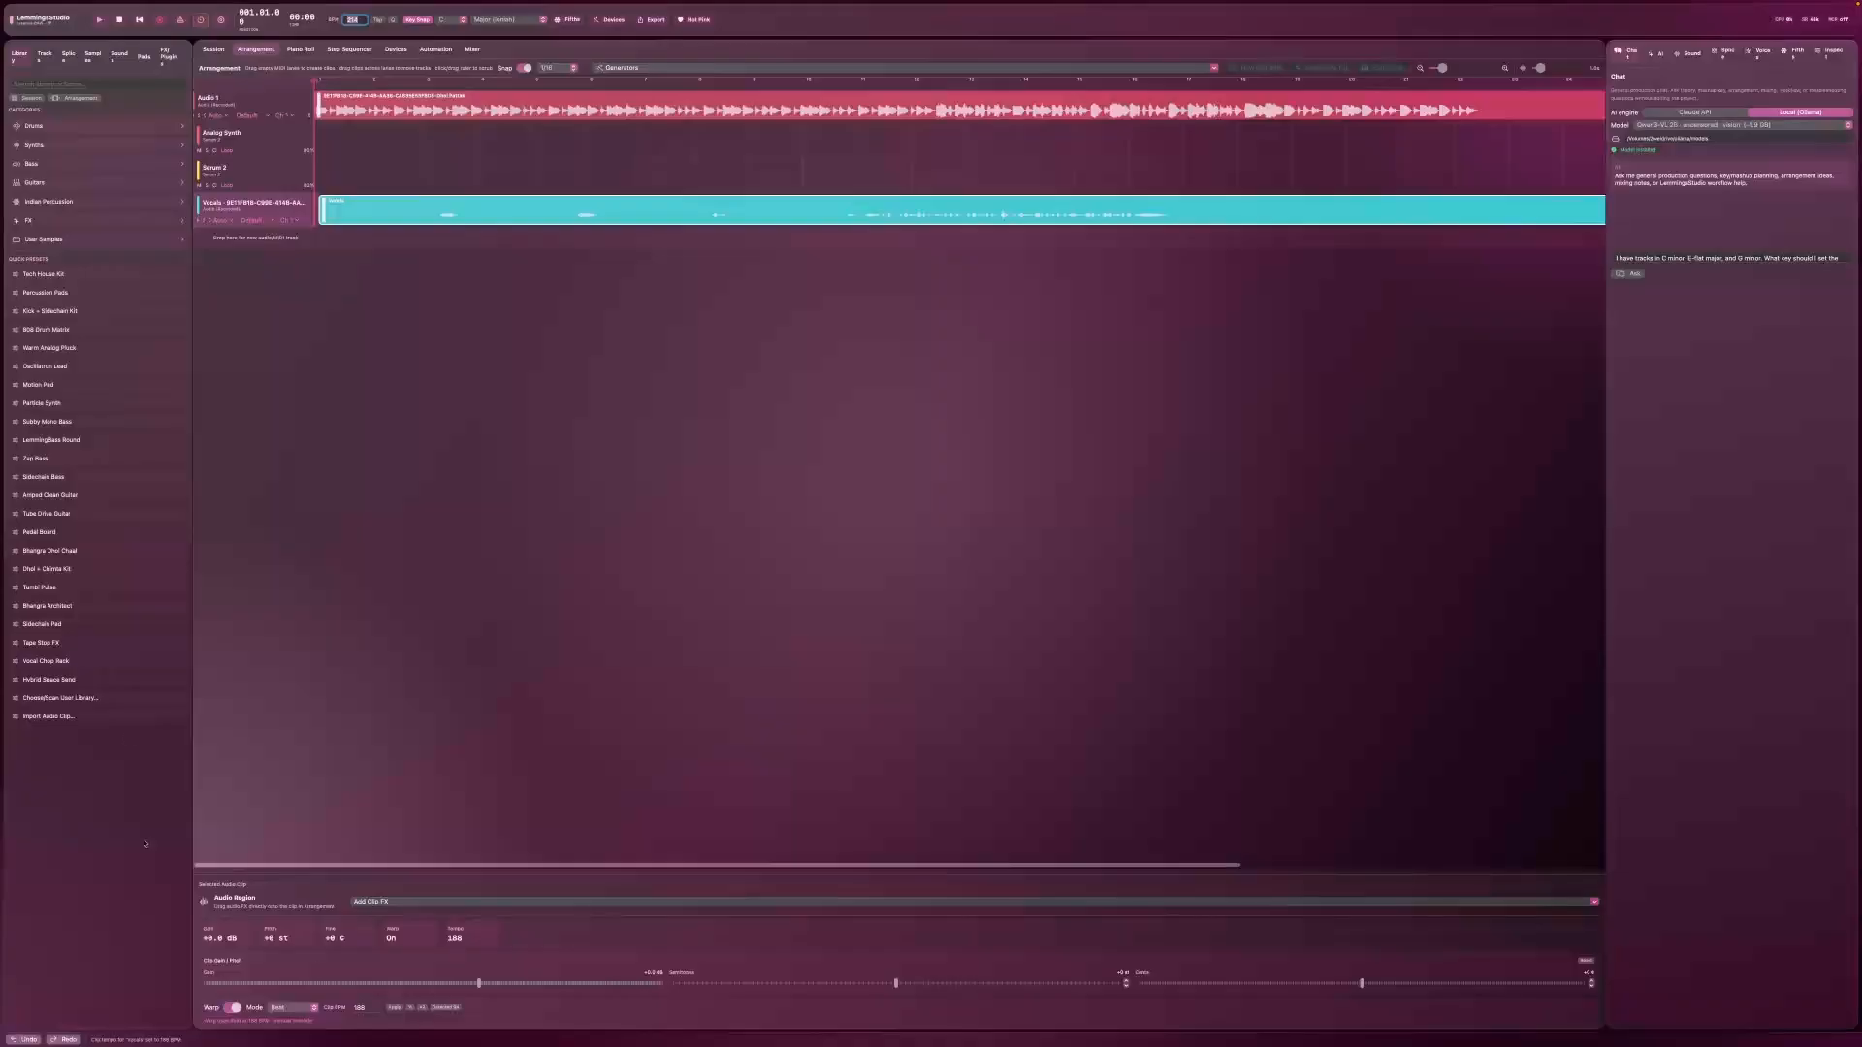
pyautogui.click(103, 20)
pyautogui.click(366, 1008)
pyautogui.write('214')
pyautogui.press('Return')
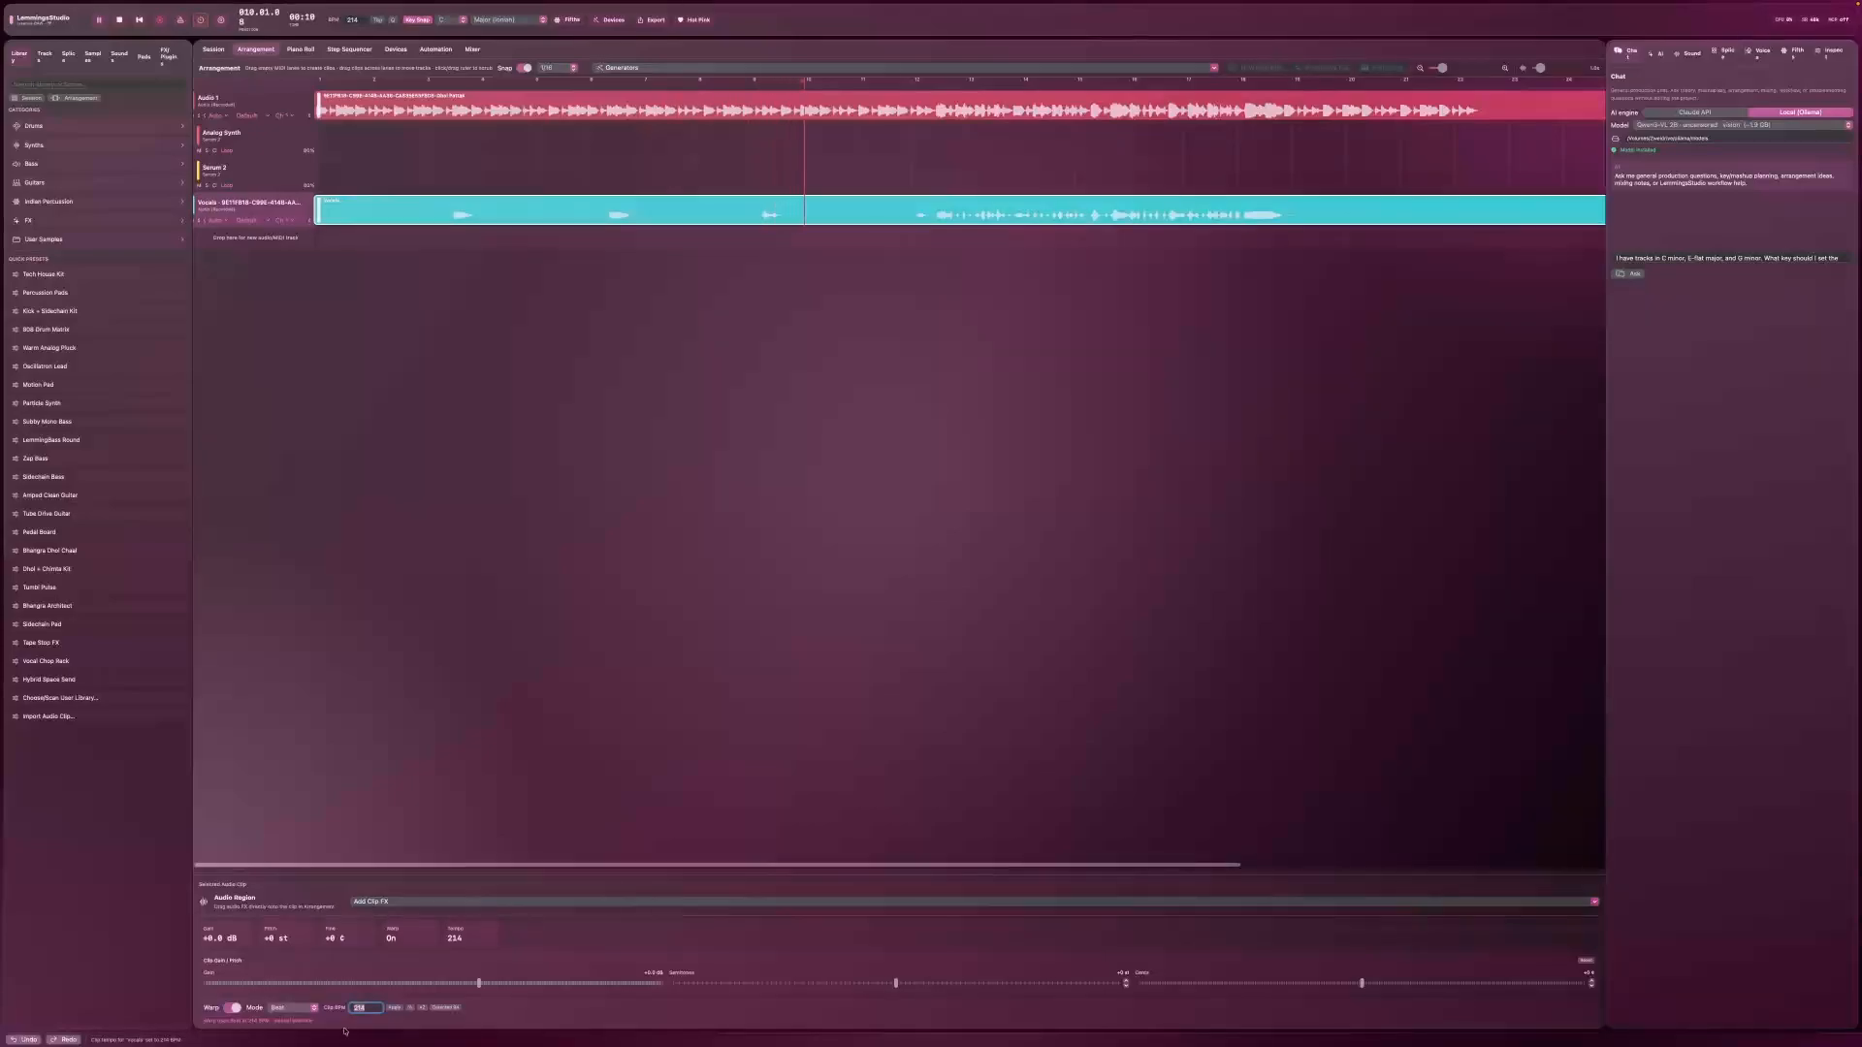
pyautogui.click(291, 1007)
pyautogui.click(292, 1031)
# Step: Remove the original Dhol Pattak clip from the Audio 1 track
pyautogui.click(382, 92)
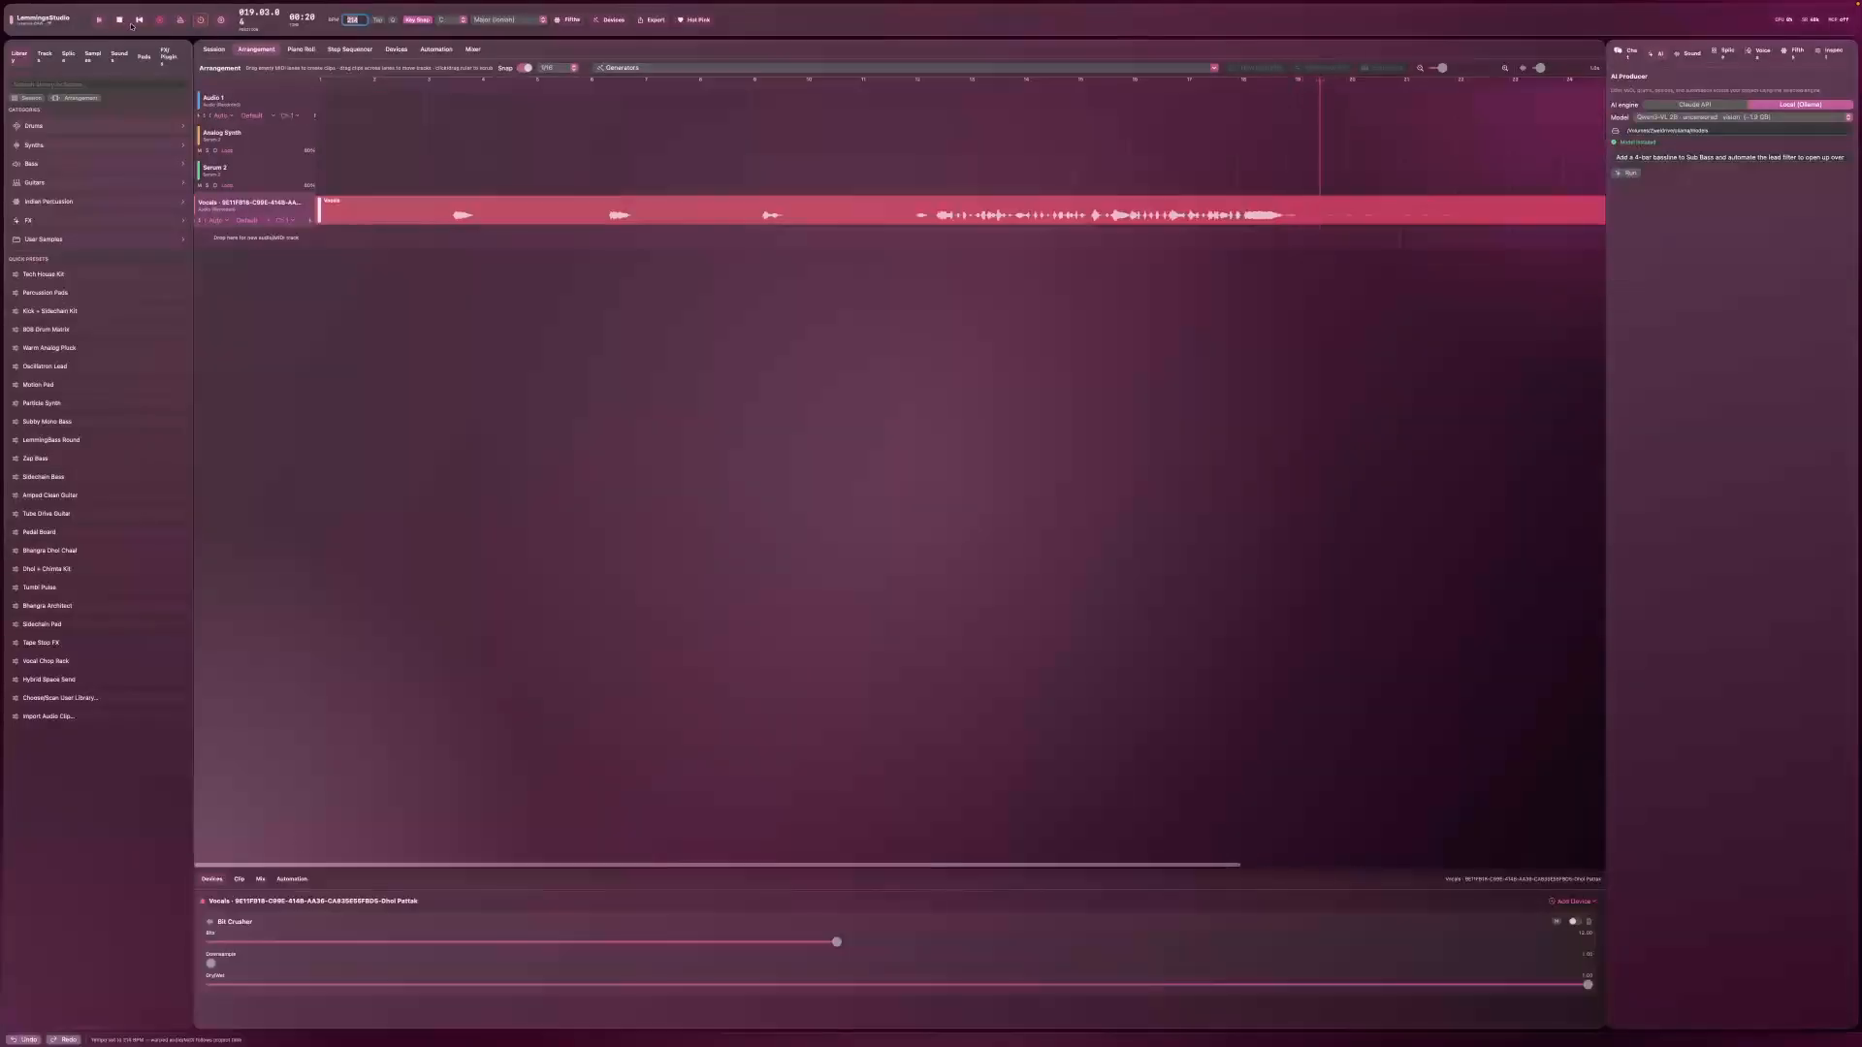
# Step: Add a Bit Crusher Downsample automation lane to the vocals track and draw a rising ramp across the clip
pyautogui.click(137, 21)
pyautogui.click(292, 881)
pyautogui.scroll(-2, 1383, 953)
pyautogui.click(1572, 987)
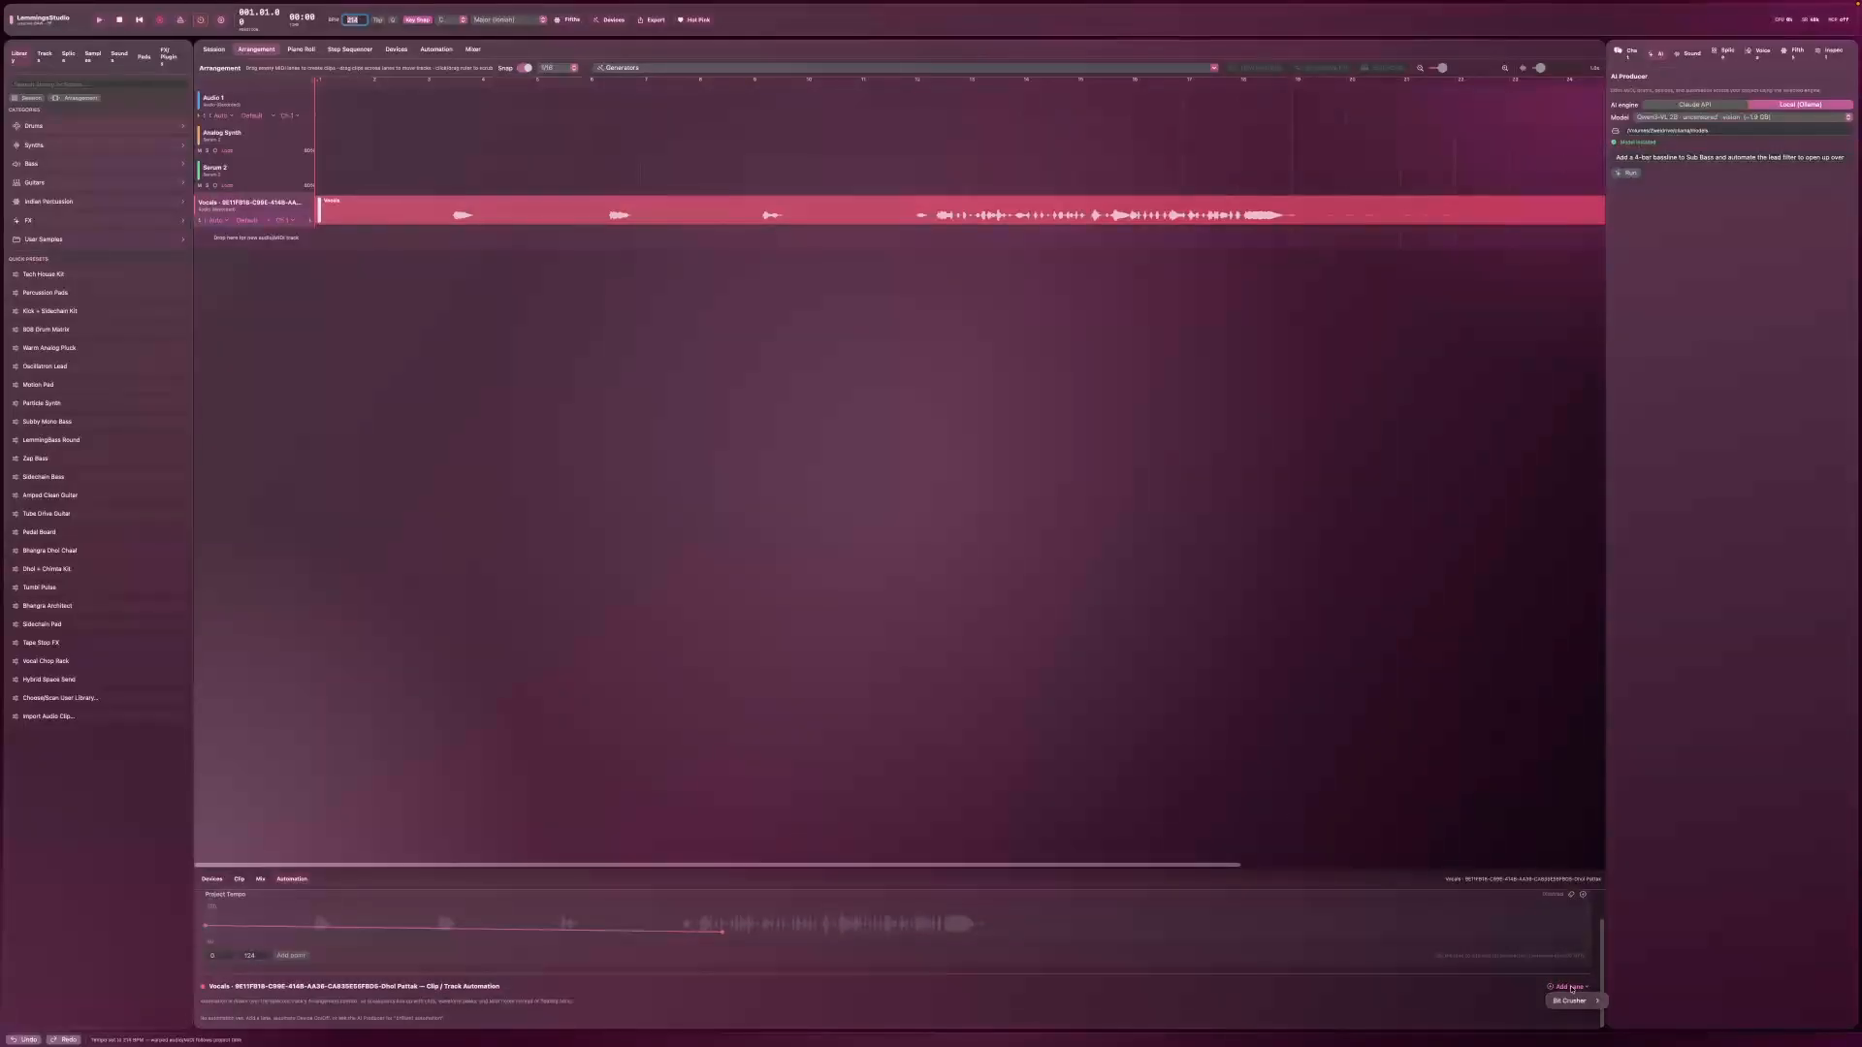
pyautogui.moveTo(1572, 1005)
pyautogui.click(1633, 1024)
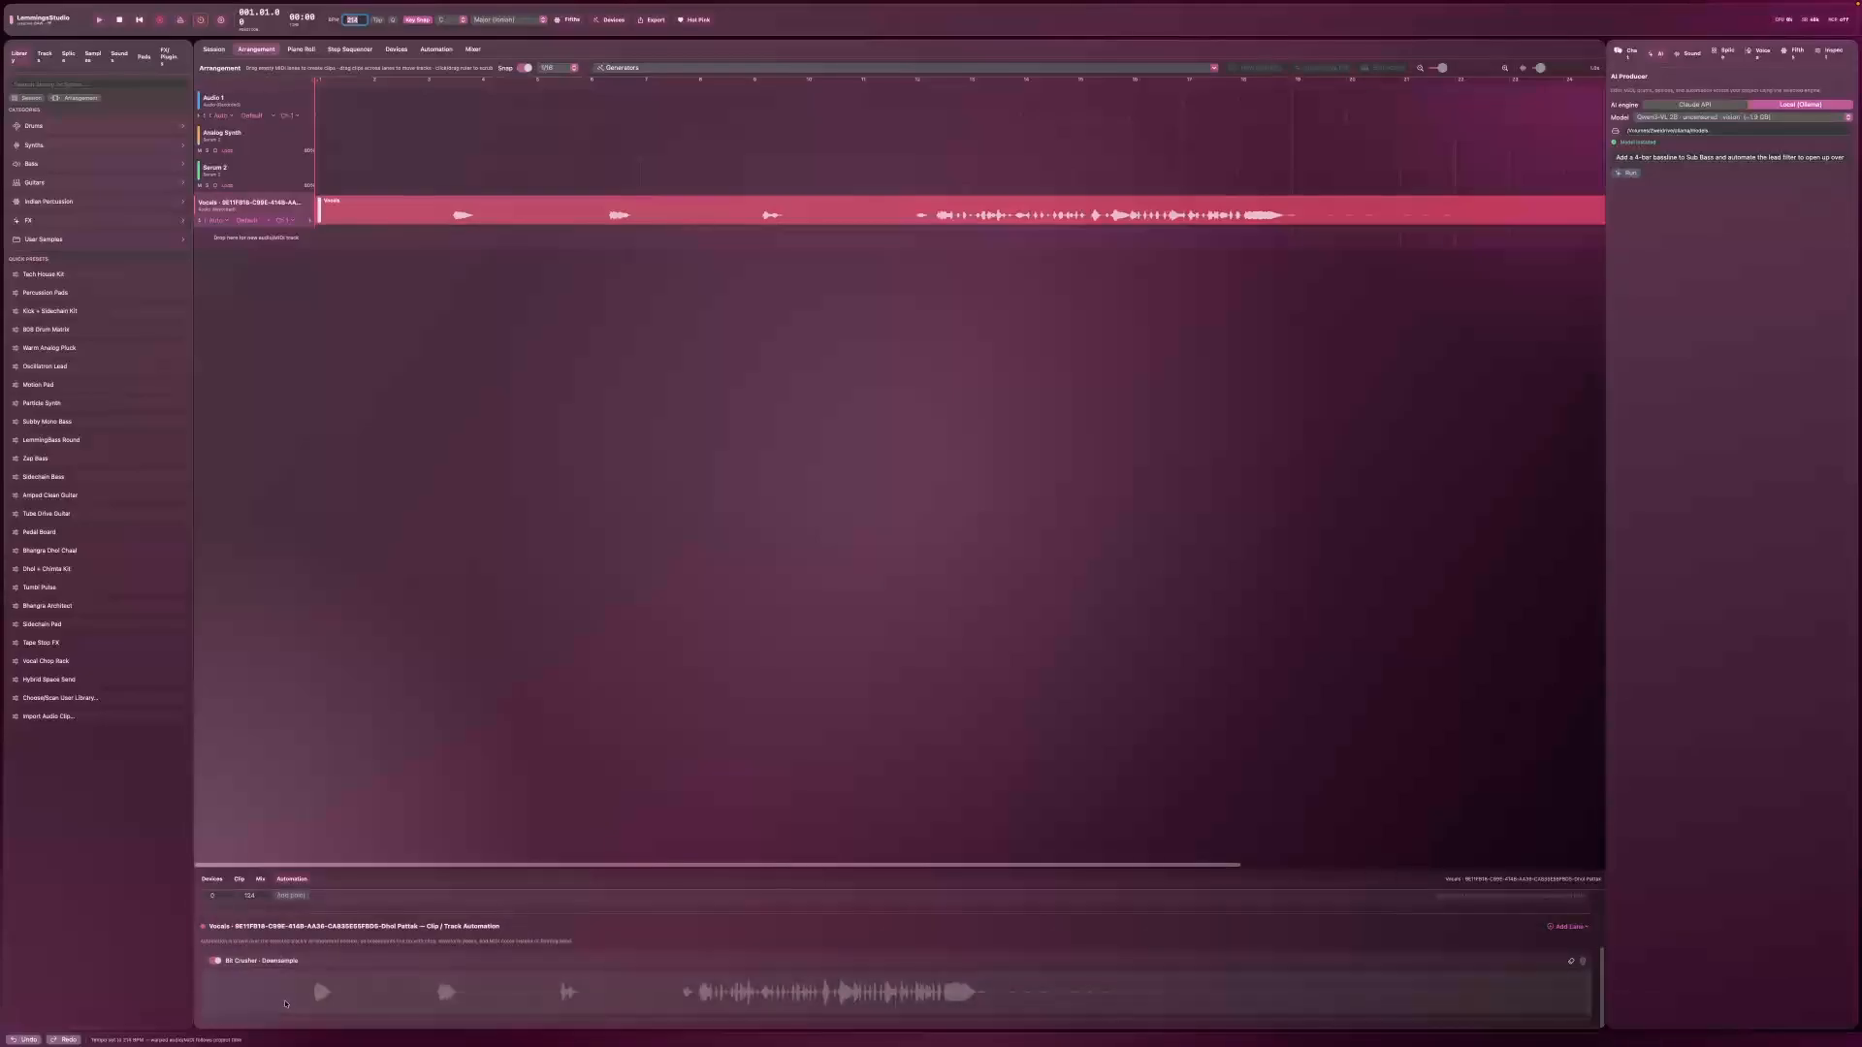
pyautogui.click(980, 985)
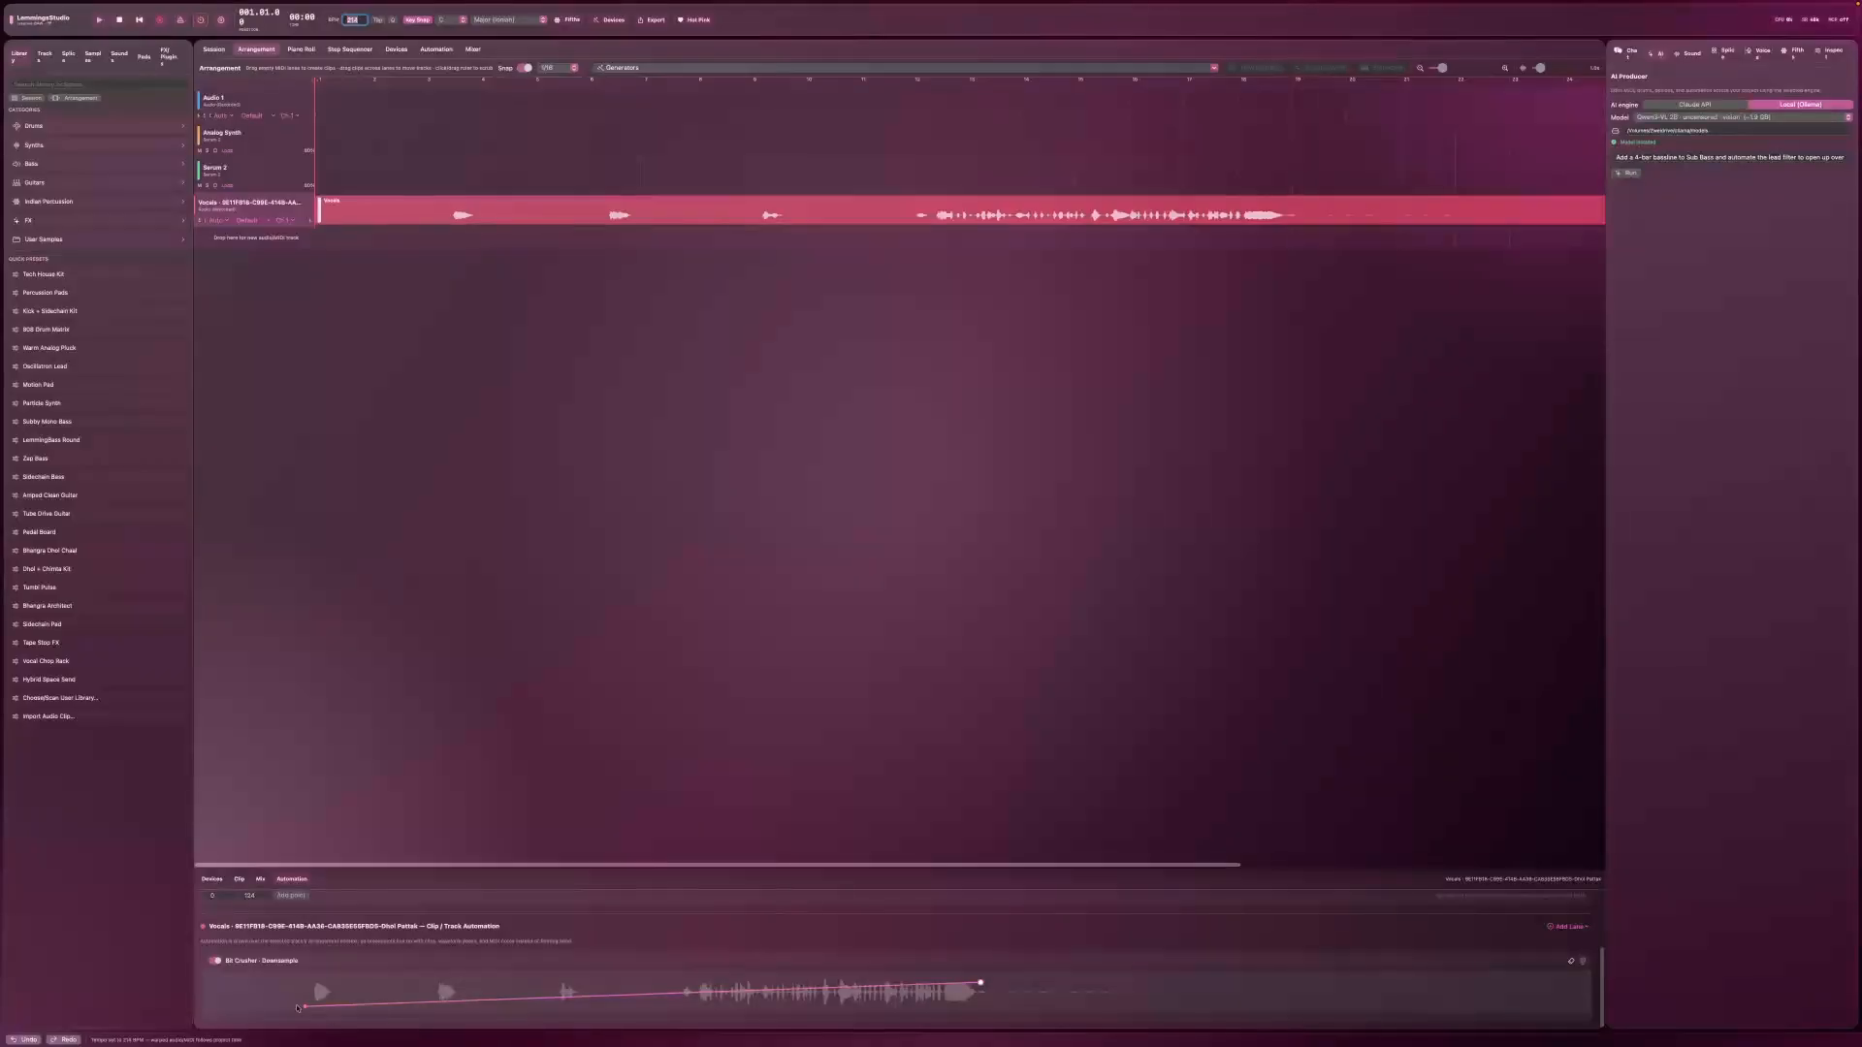
pyautogui.moveTo(307, 1010); pyautogui.dragTo(307, 1013)
pyautogui.scroll(4, 1309, 941)
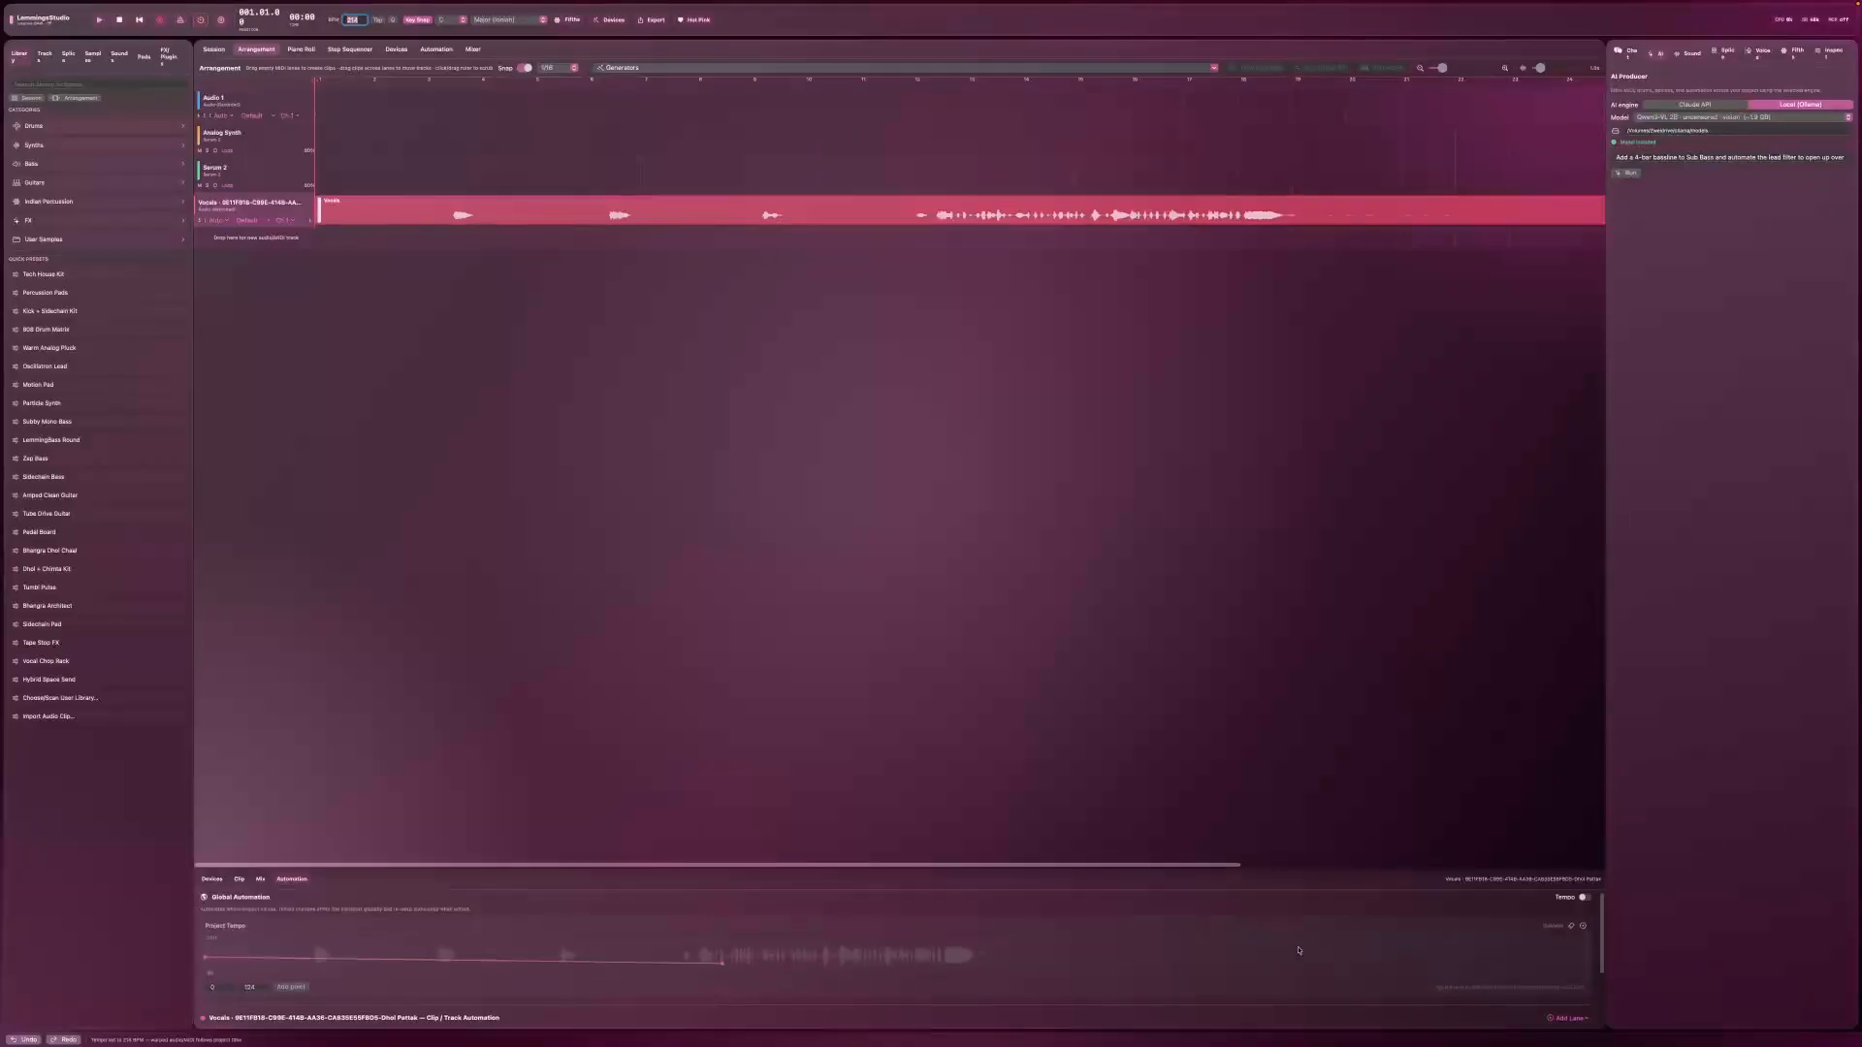
# Step: Lower the Bit Crusher's bit depth on the vocals track, start playback, and raise the bit depth to its maximum
pyautogui.click(209, 880)
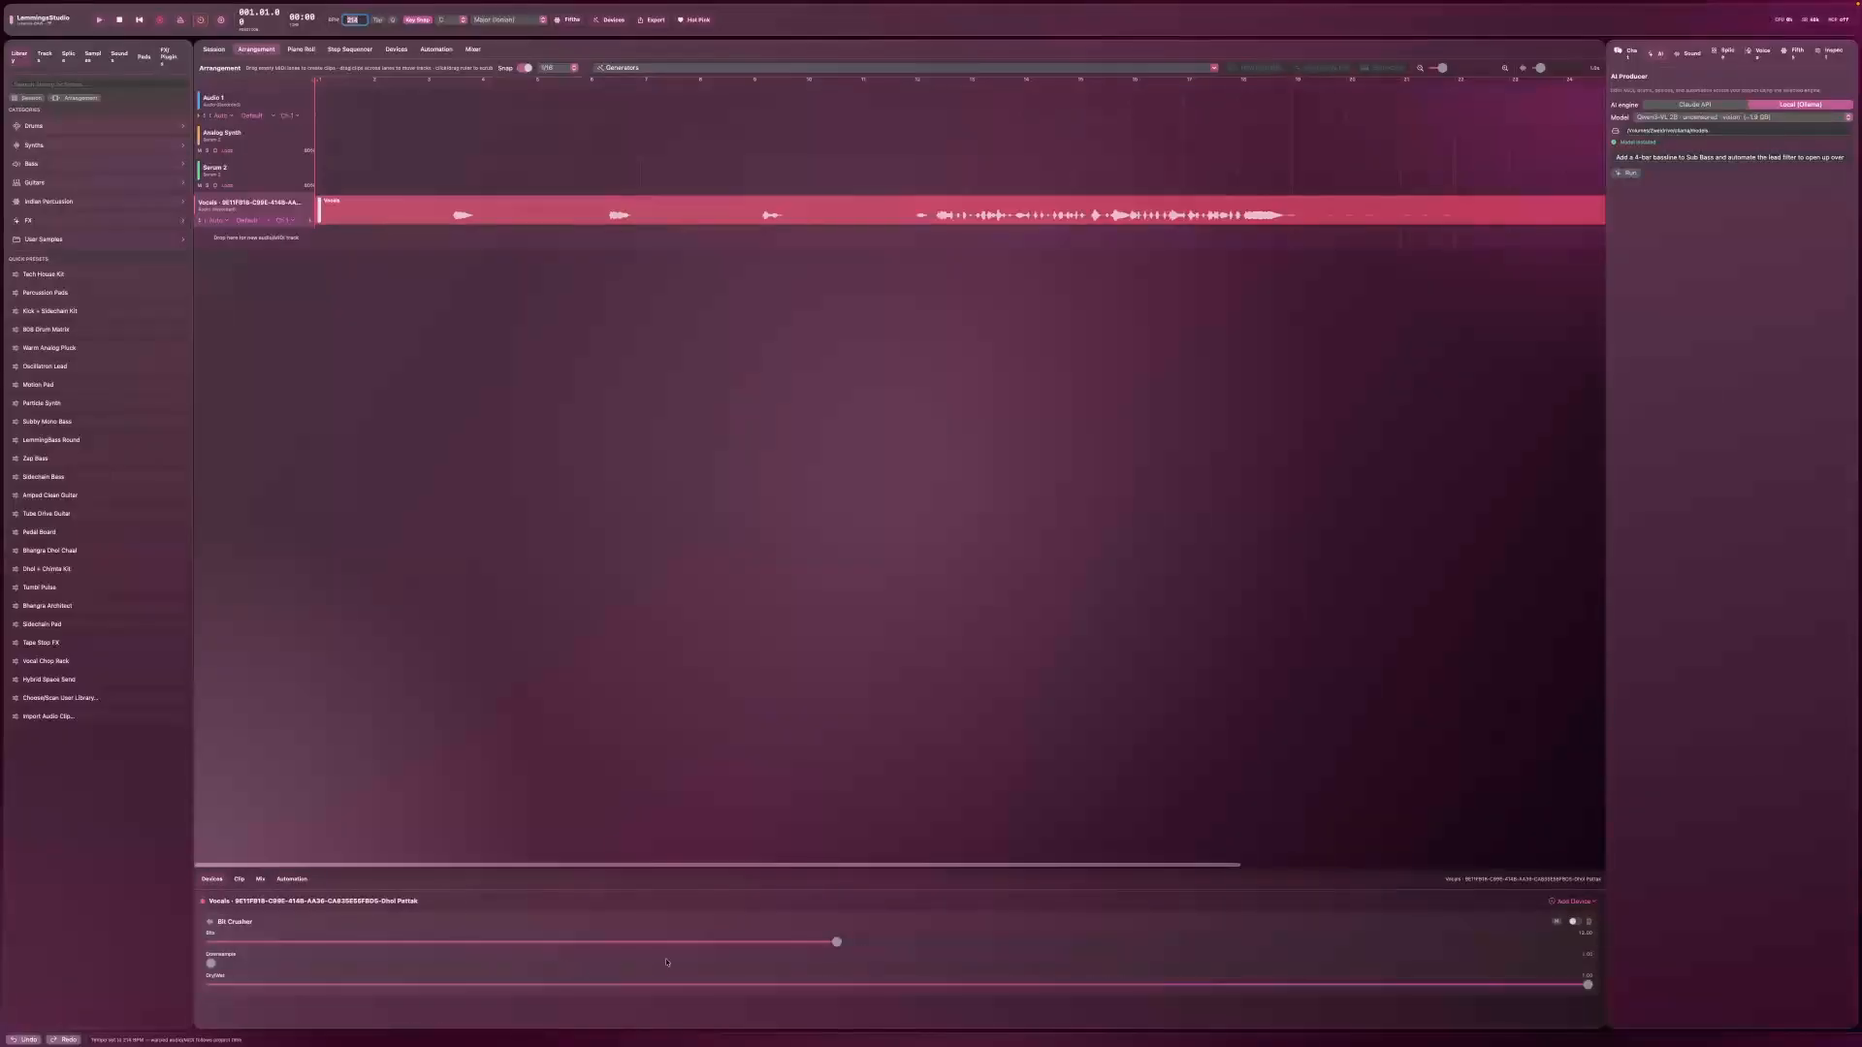
pyautogui.moveTo(692, 943); pyautogui.dragTo(594, 943)
pyautogui.click(101, 21)
pyautogui.moveTo(597, 943); pyautogui.dragTo(1591, 943)
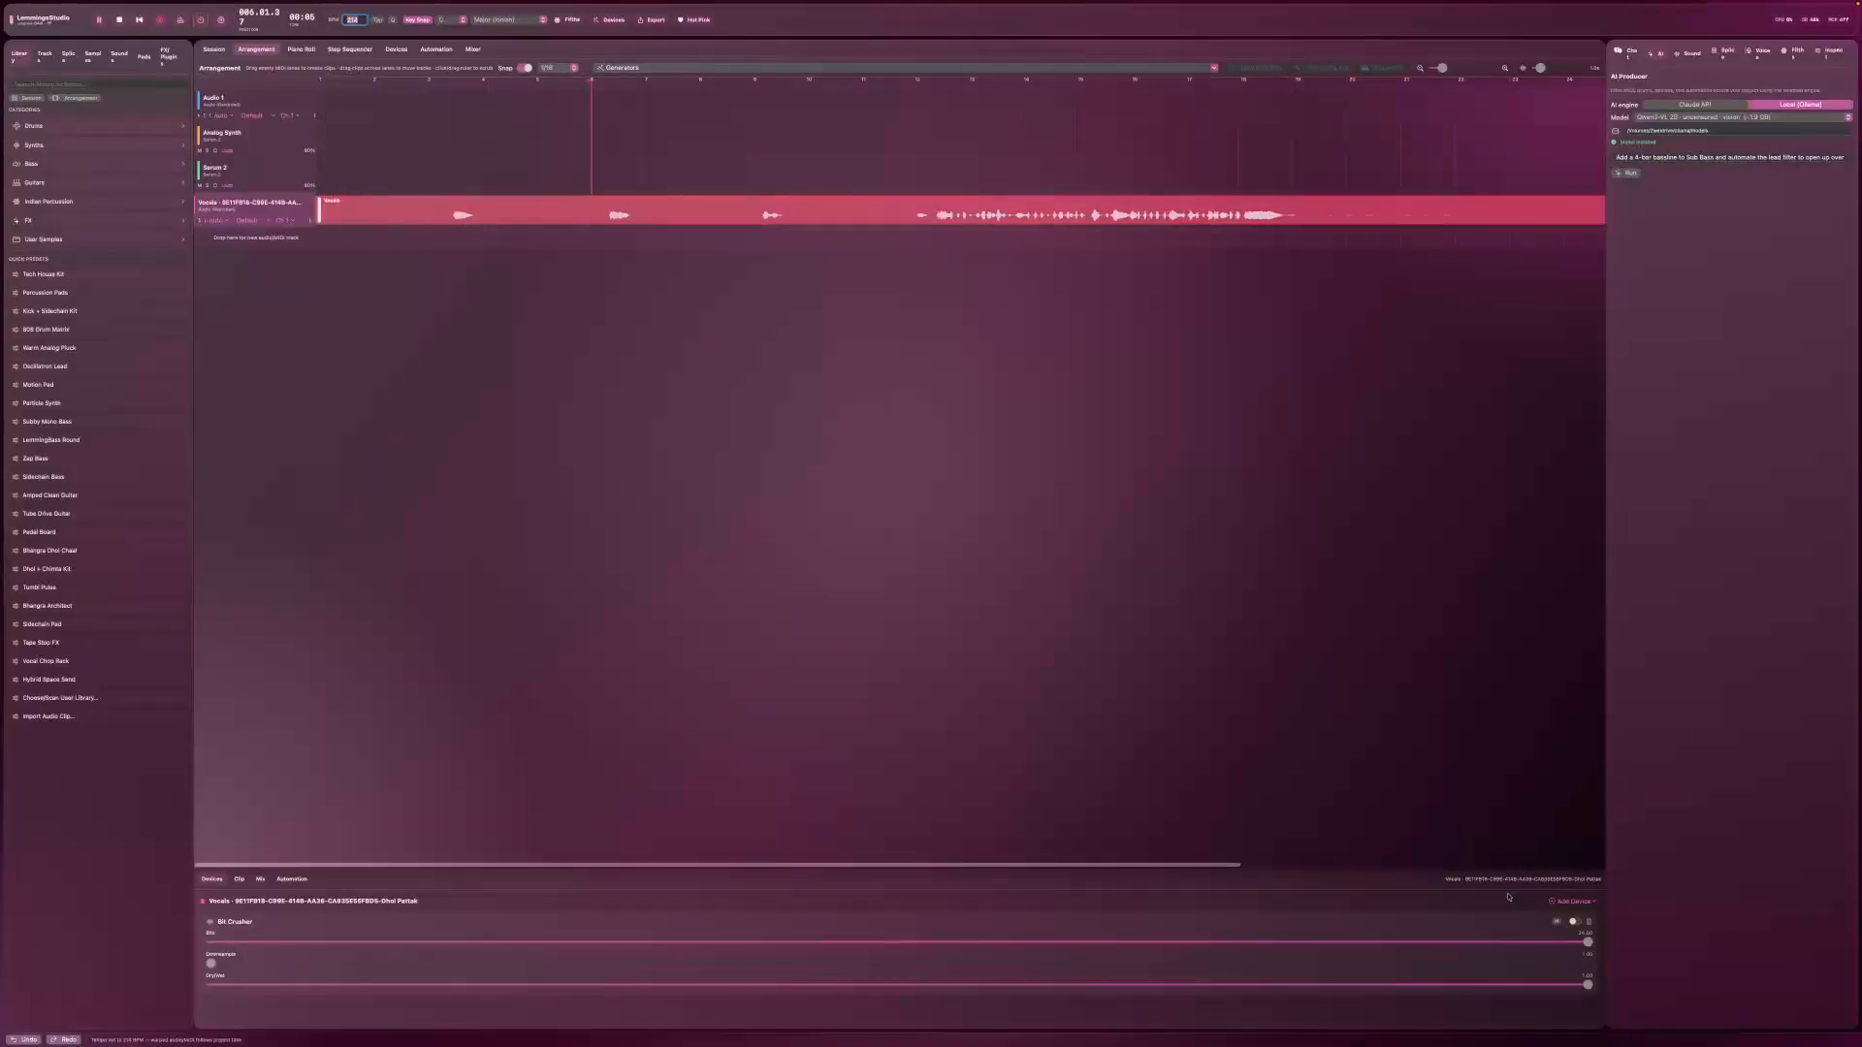
# Step: During playback, reshape the Downsample automation by raising the ramp's end point and lowering it to an almost flat line
pyautogui.click(291, 879)
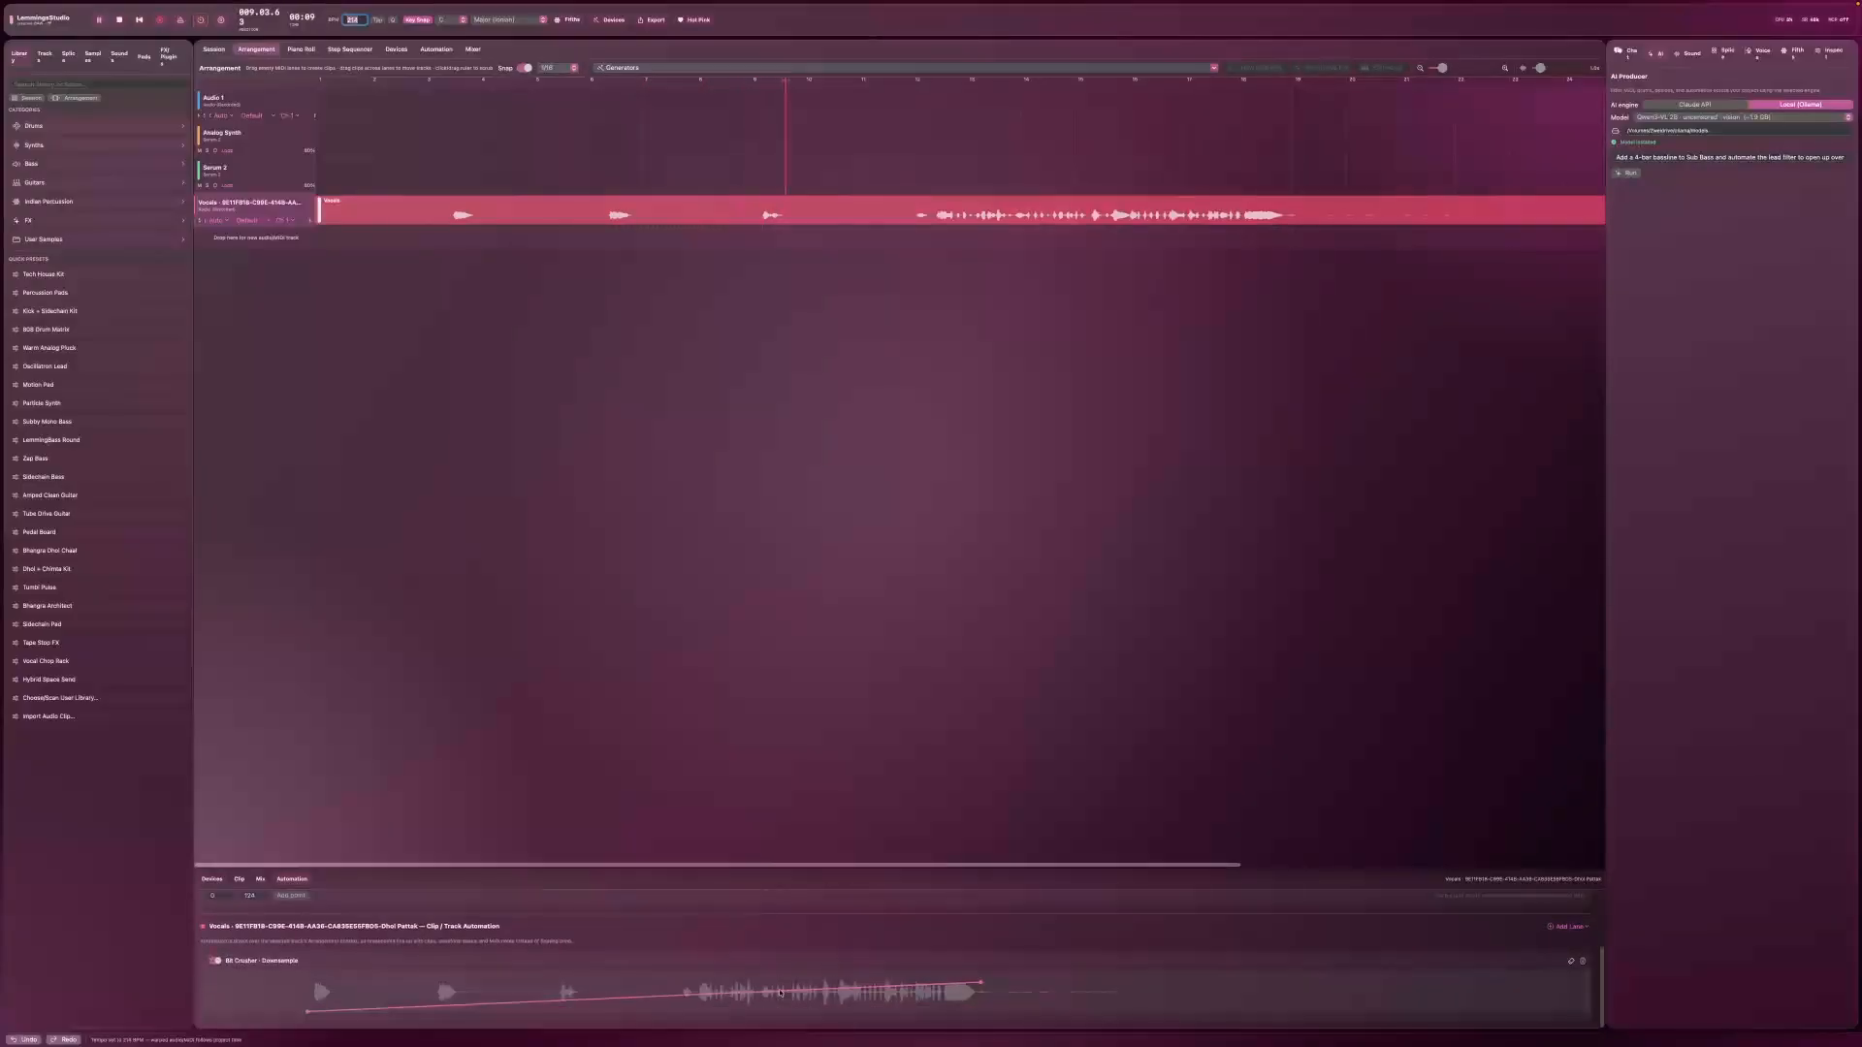
pyautogui.moveTo(978, 986); pyautogui.dragTo(980, 969)
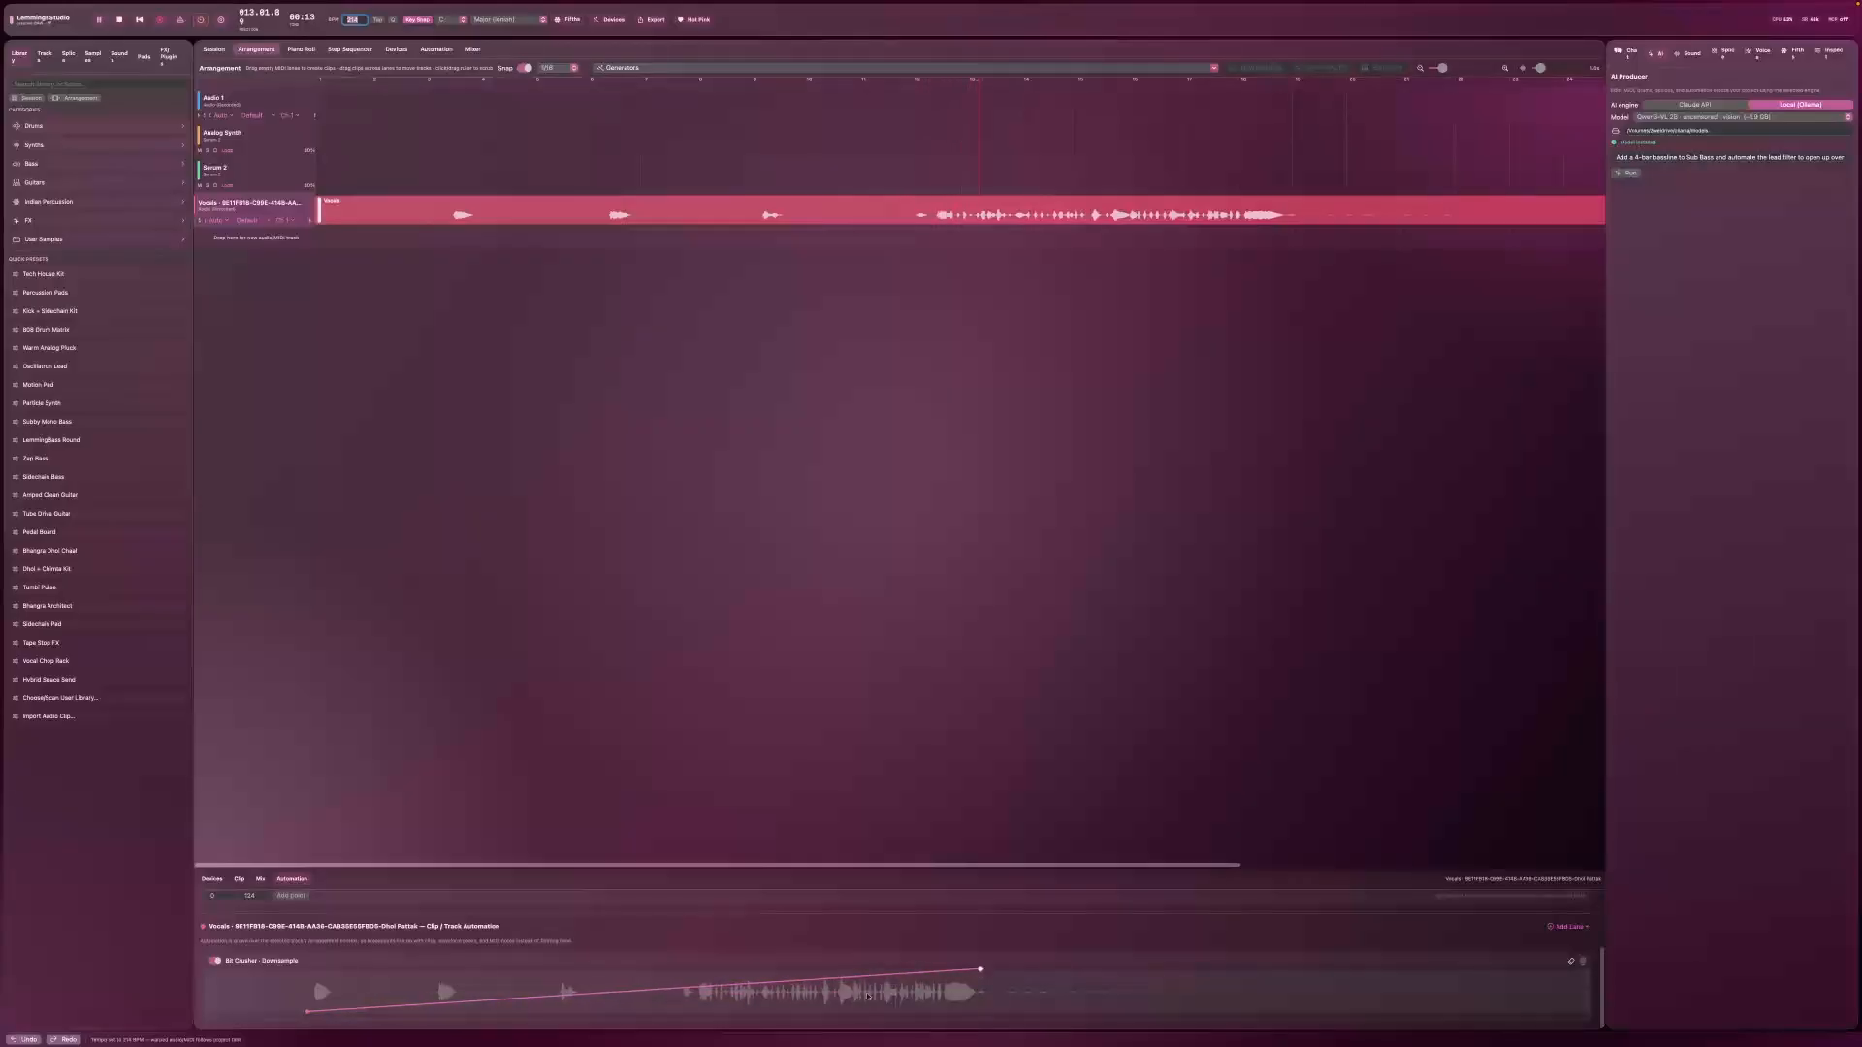
pyautogui.moveTo(308, 1011); pyautogui.dragTo(308, 1012)
pyautogui.moveTo(981, 969); pyautogui.dragTo(975, 1004)
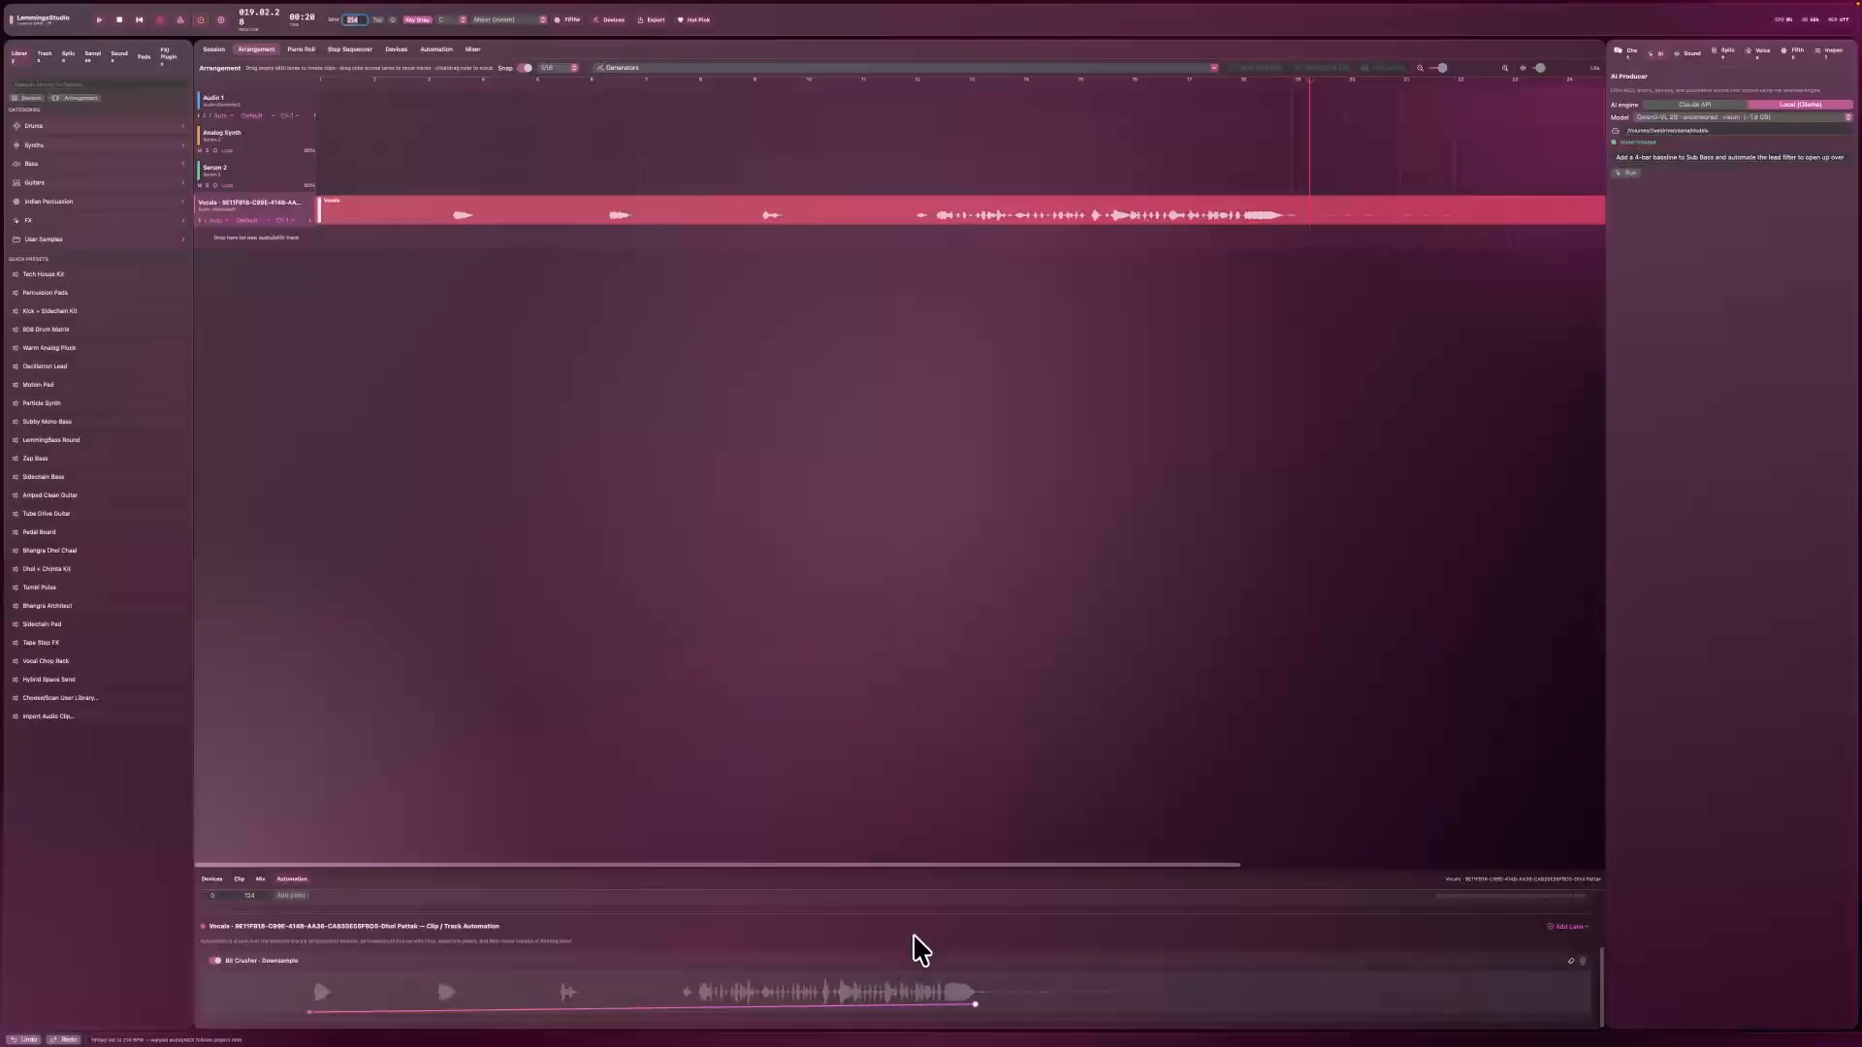
# Step: Delete the vocals track and set the project tempo to 124 BPM
pyautogui.rightClick(288, 211)
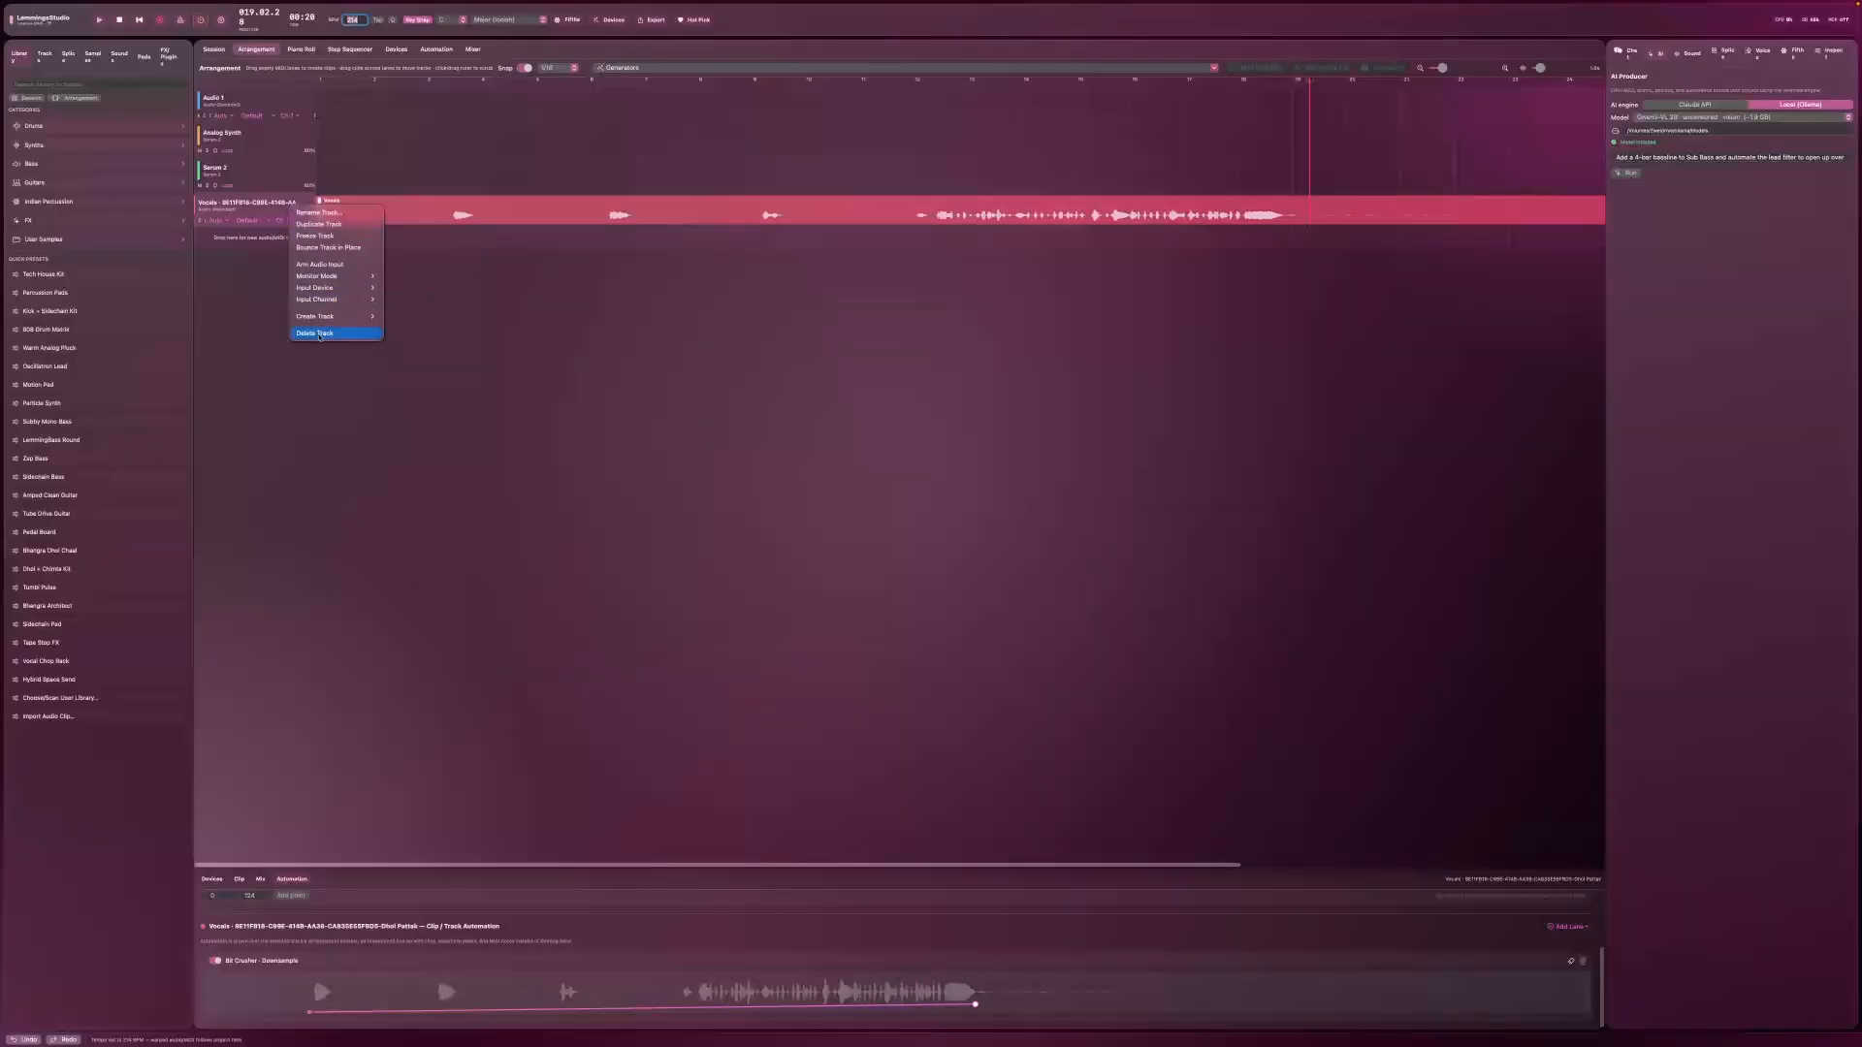
pyautogui.click(320, 333)
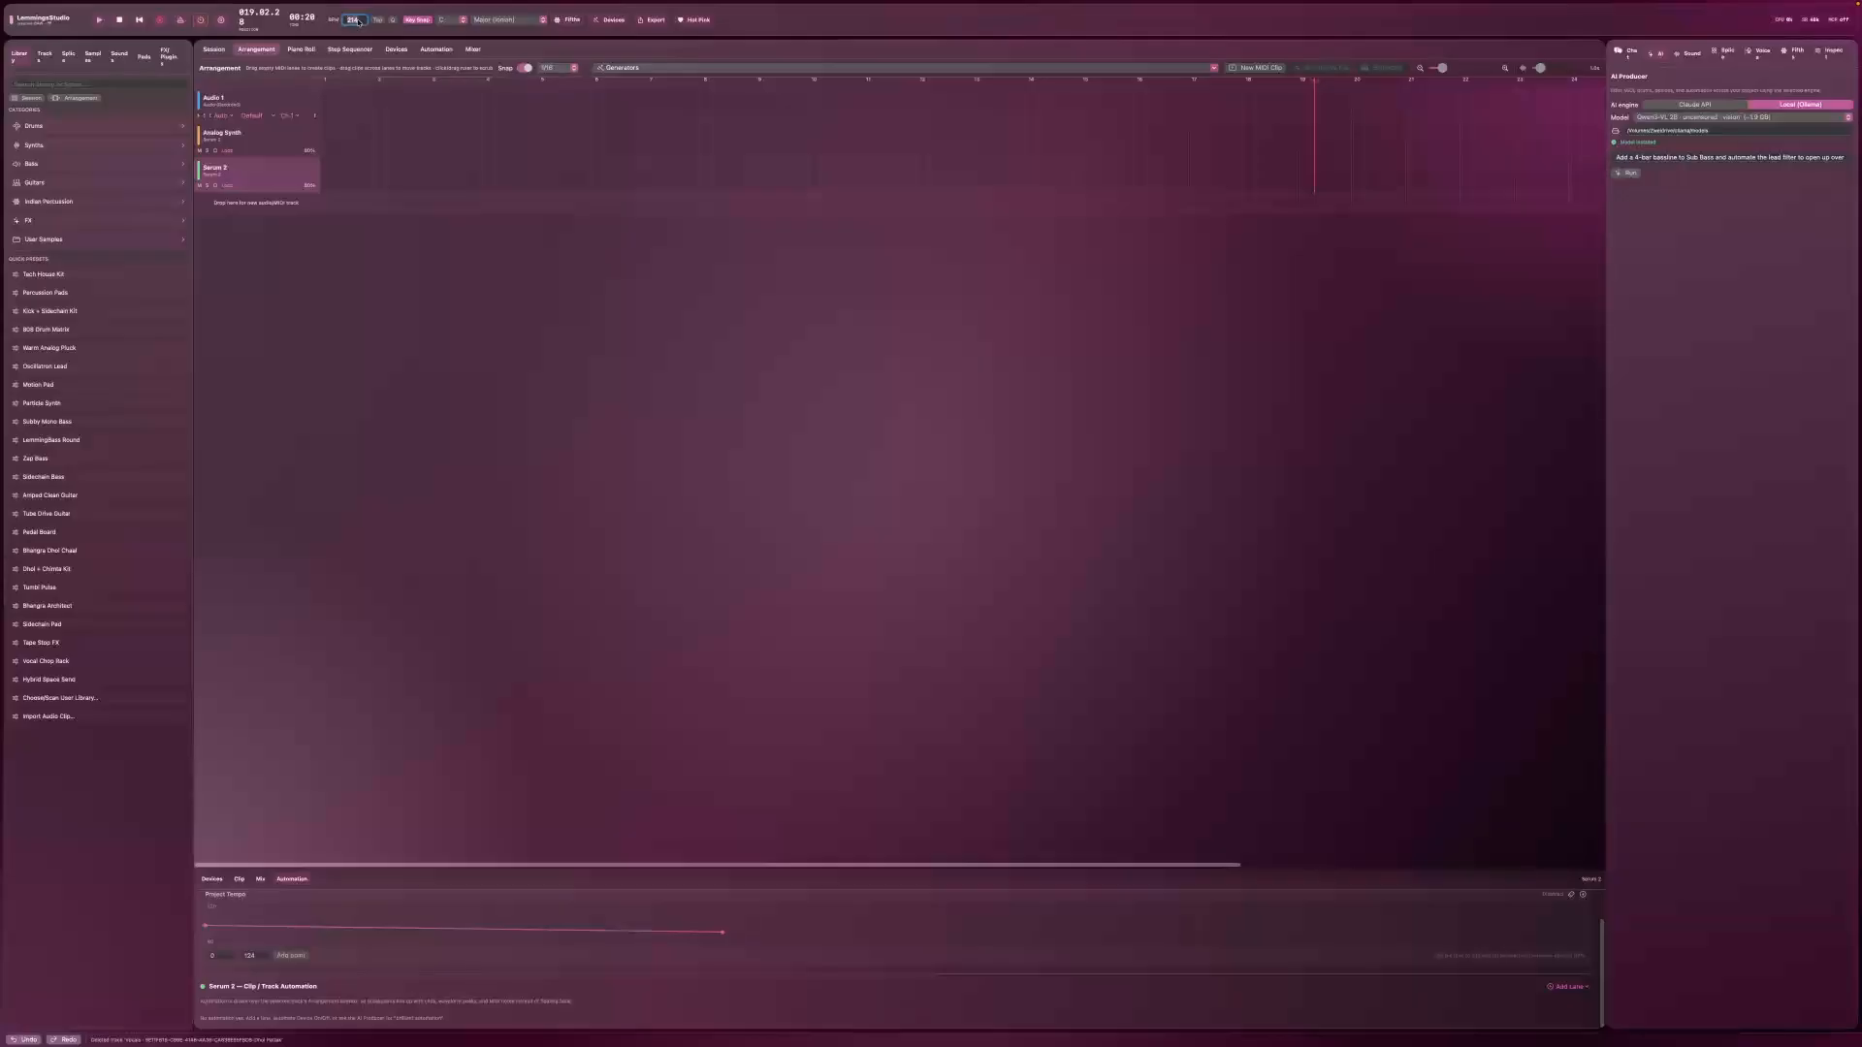
pyautogui.write('124')
pyautogui.press('Return')
# Step: Show the drum pads, add a new Drum Machine track to try them out, and delete that track
pyautogui.click(145, 57)
pyautogui.click(239, 200)
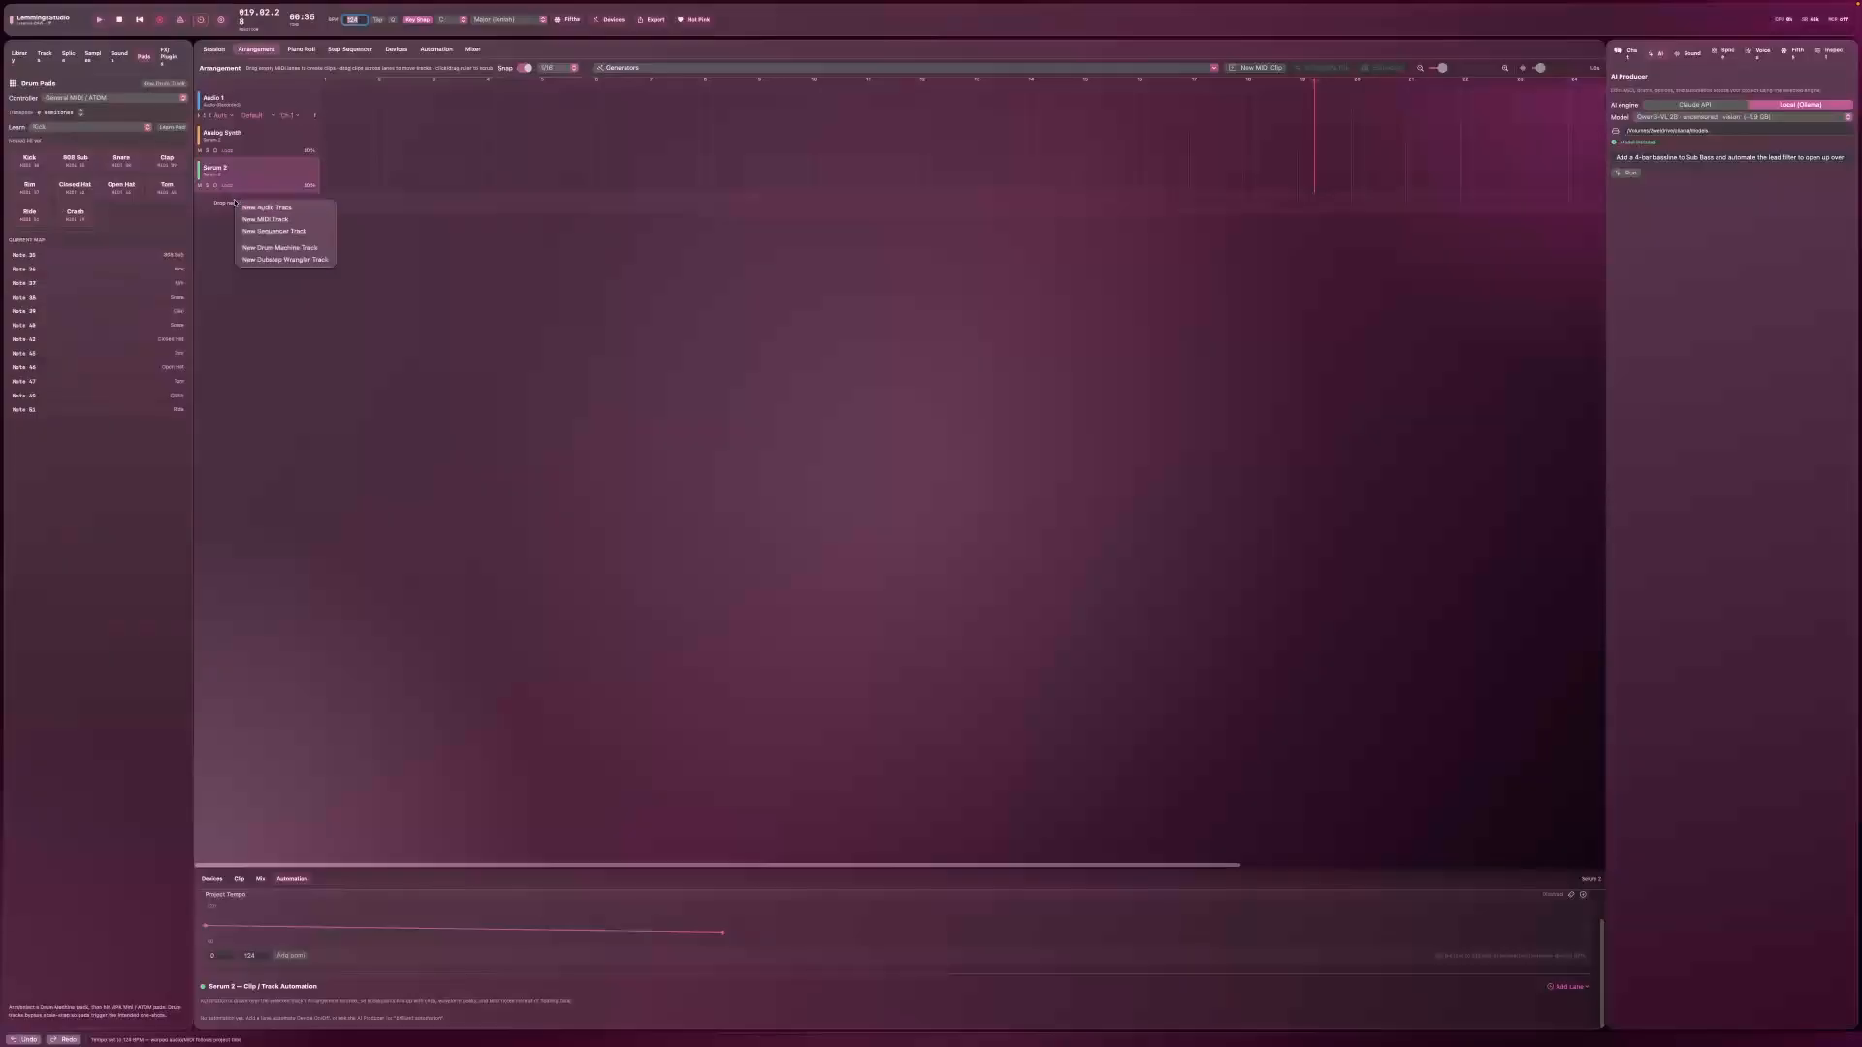
pyautogui.click(266, 249)
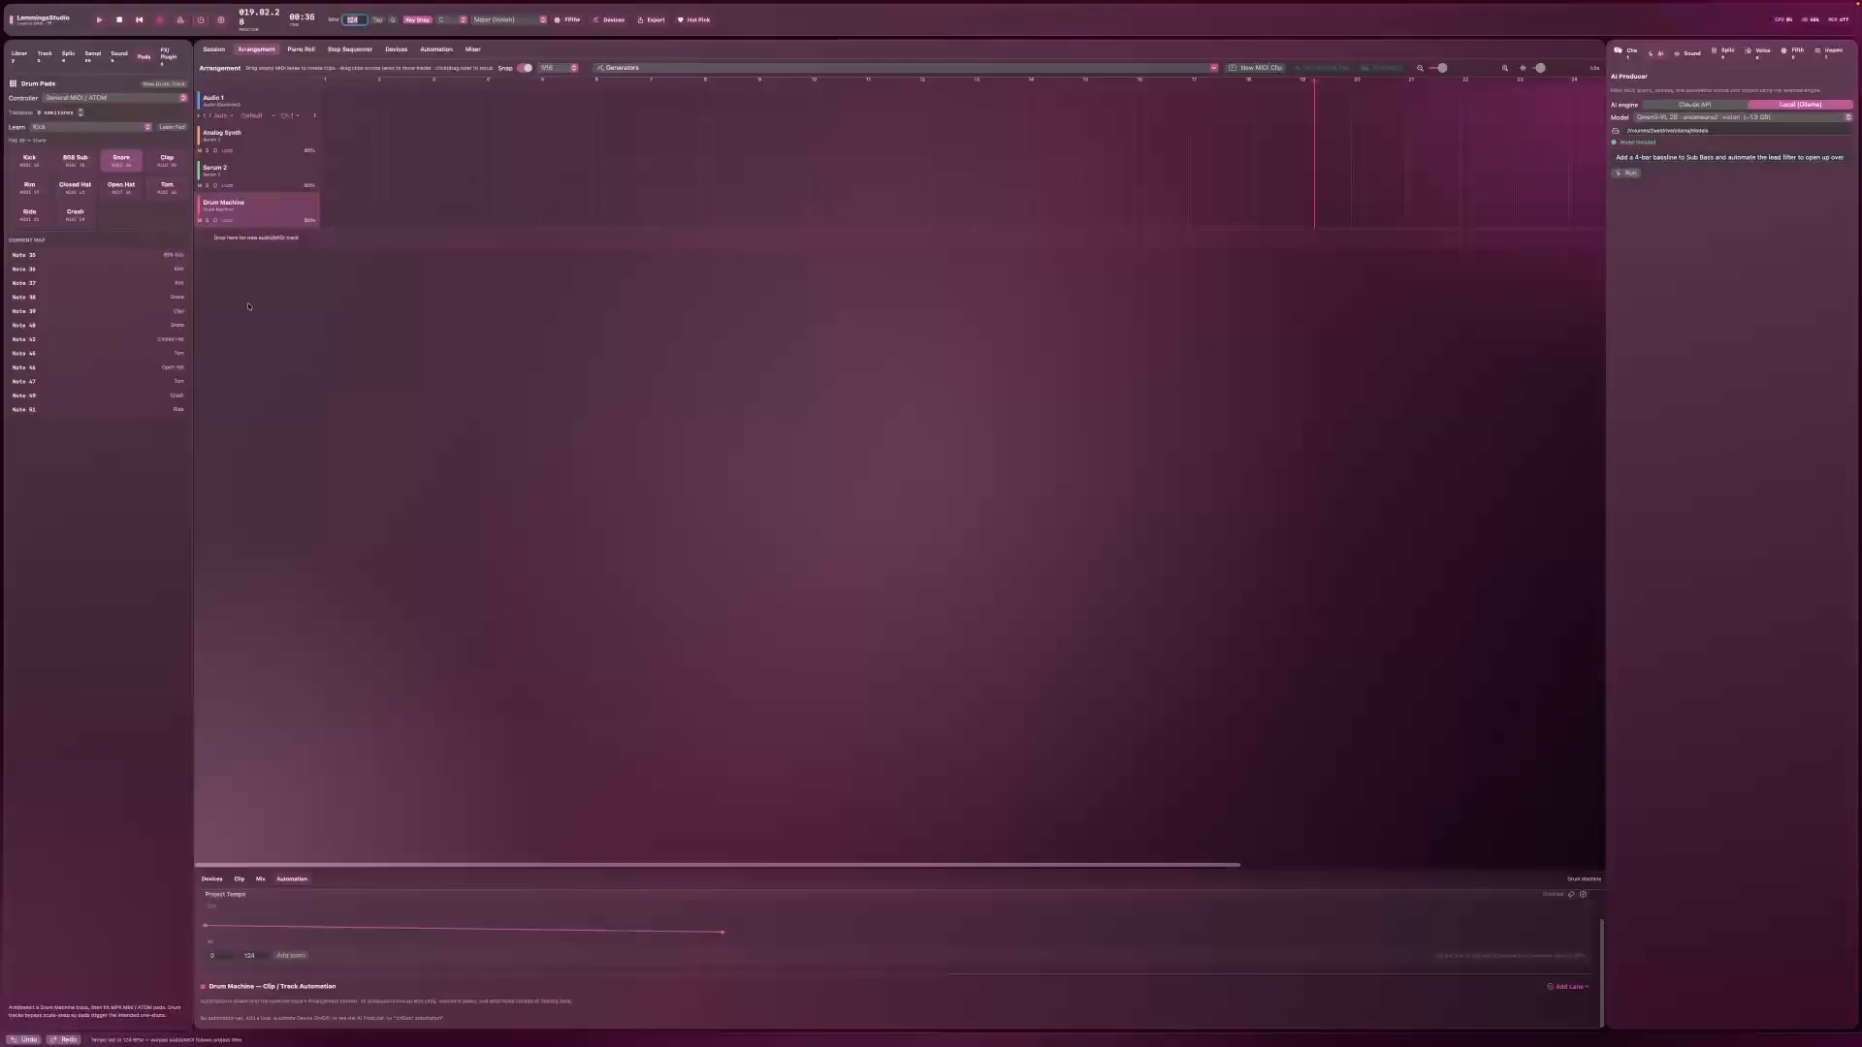
pyautogui.rightClick(265, 212)
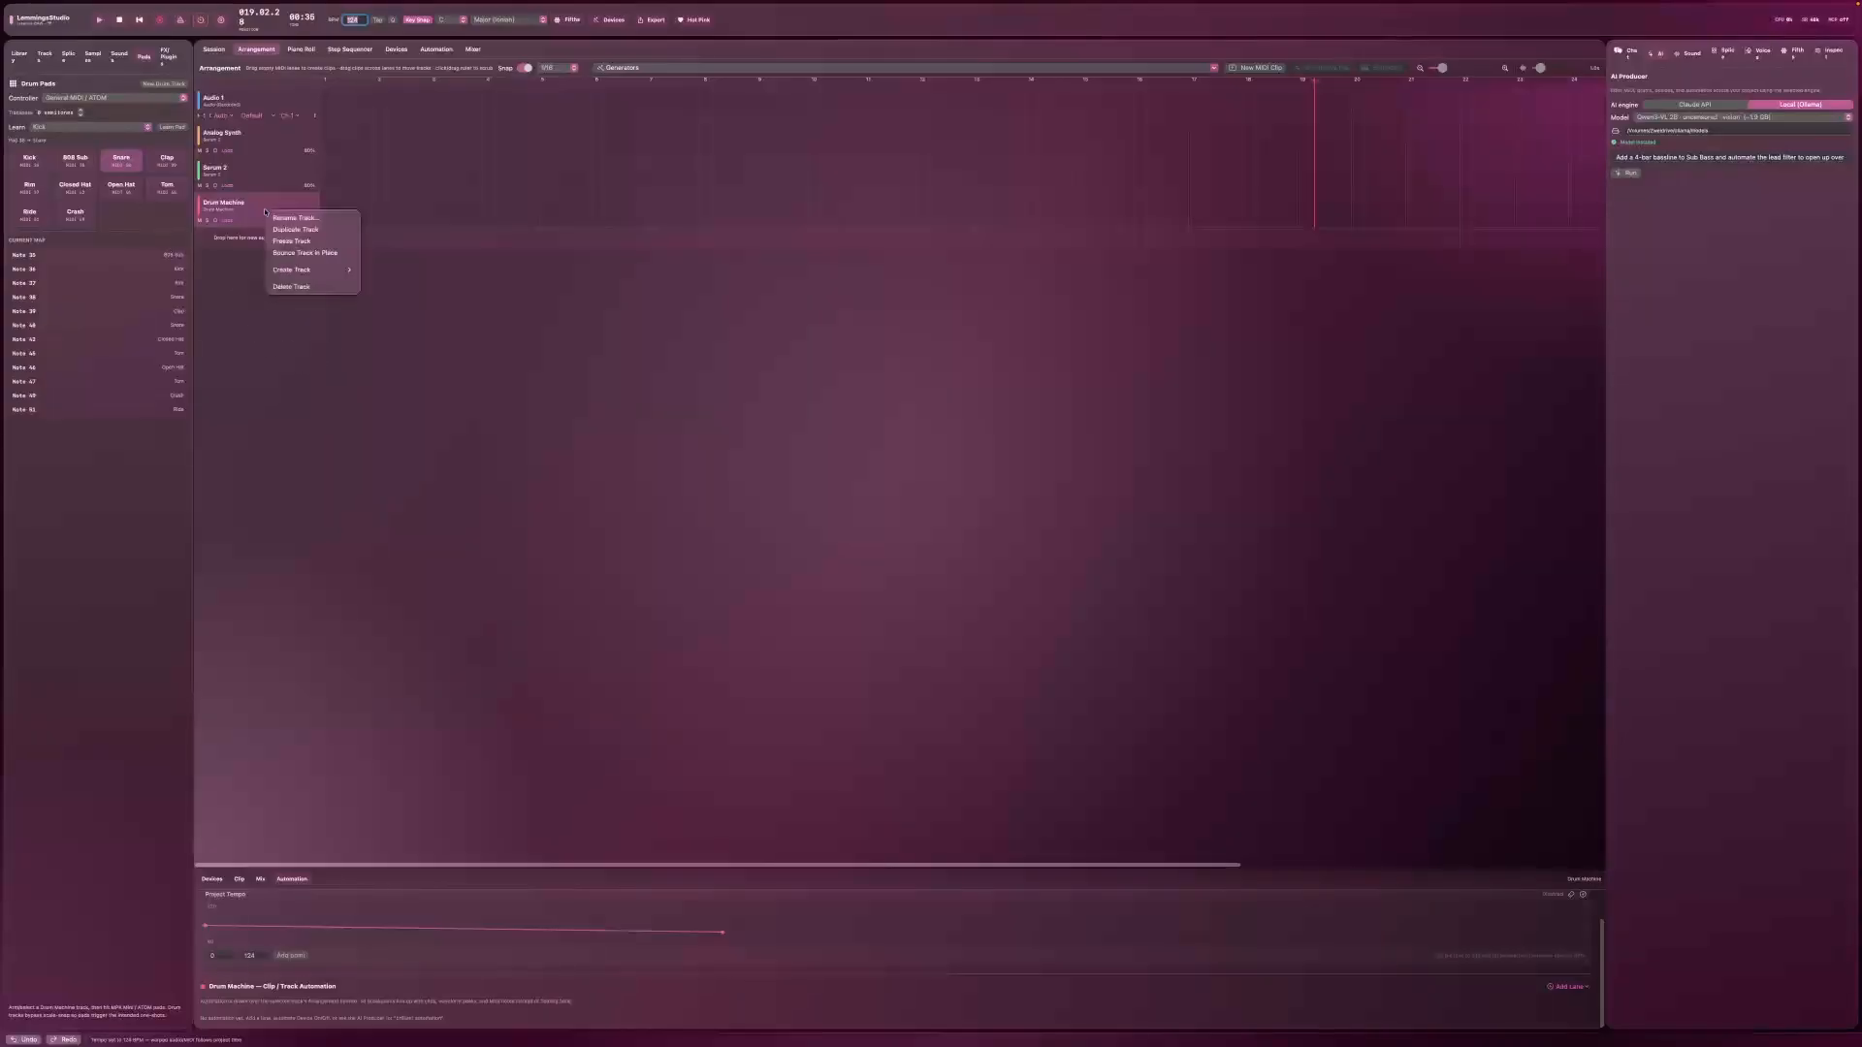
pyautogui.click(291, 287)
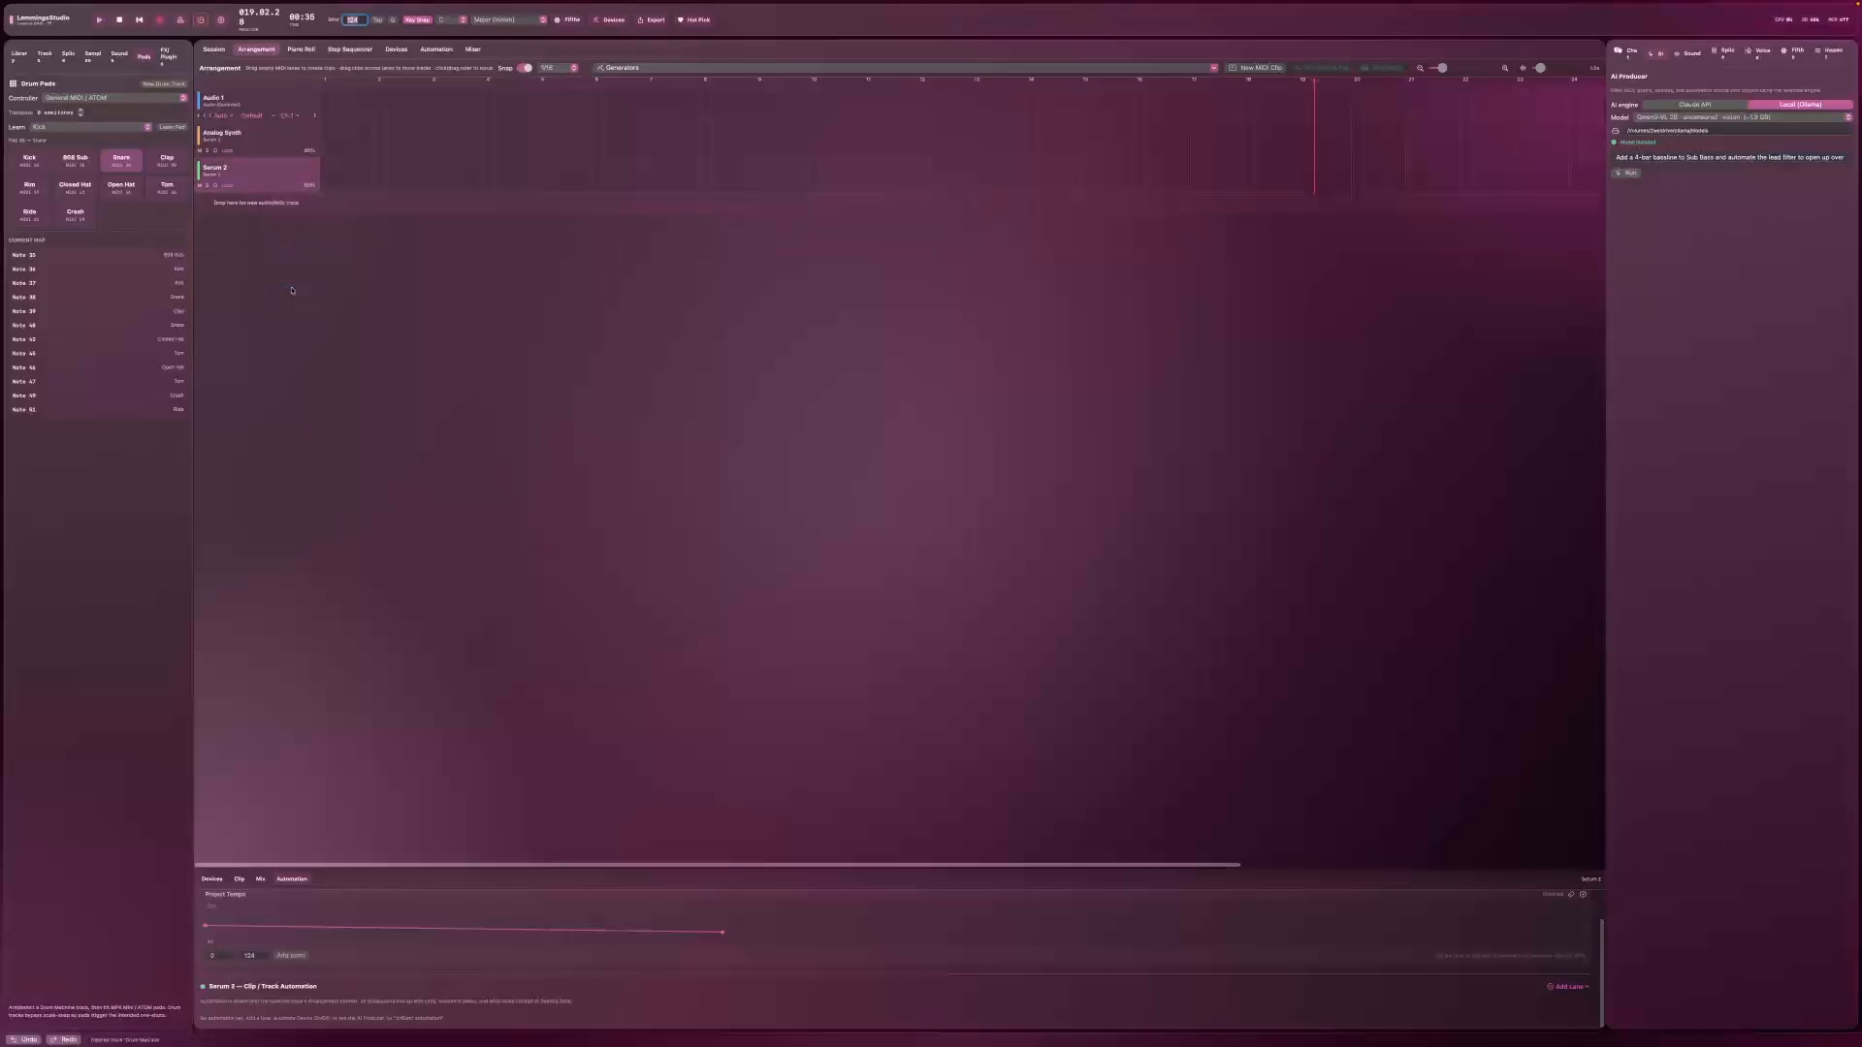
# Step: Add a new MIDI track, search the plugins for "oscillat", and load the built-in Oscillatron instrument onto it
pyautogui.click(248, 202)
pyautogui.click(277, 217)
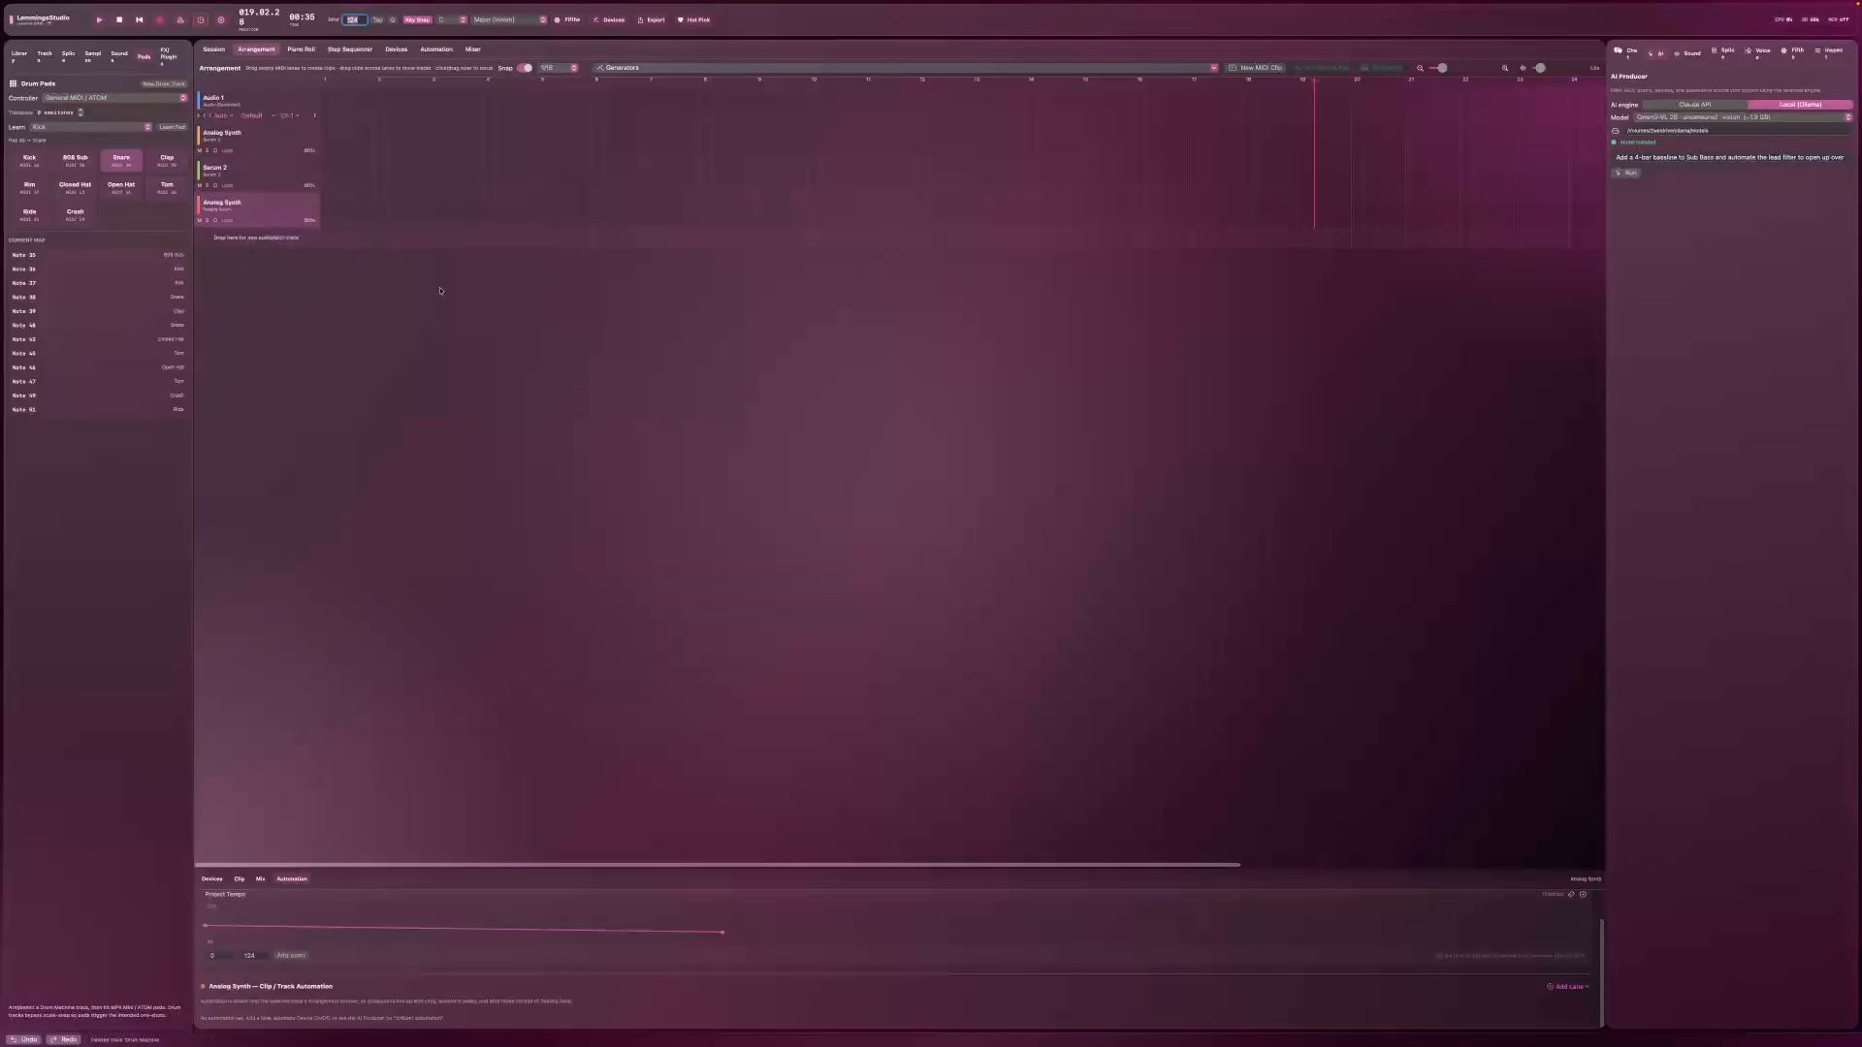
pyautogui.click(210, 879)
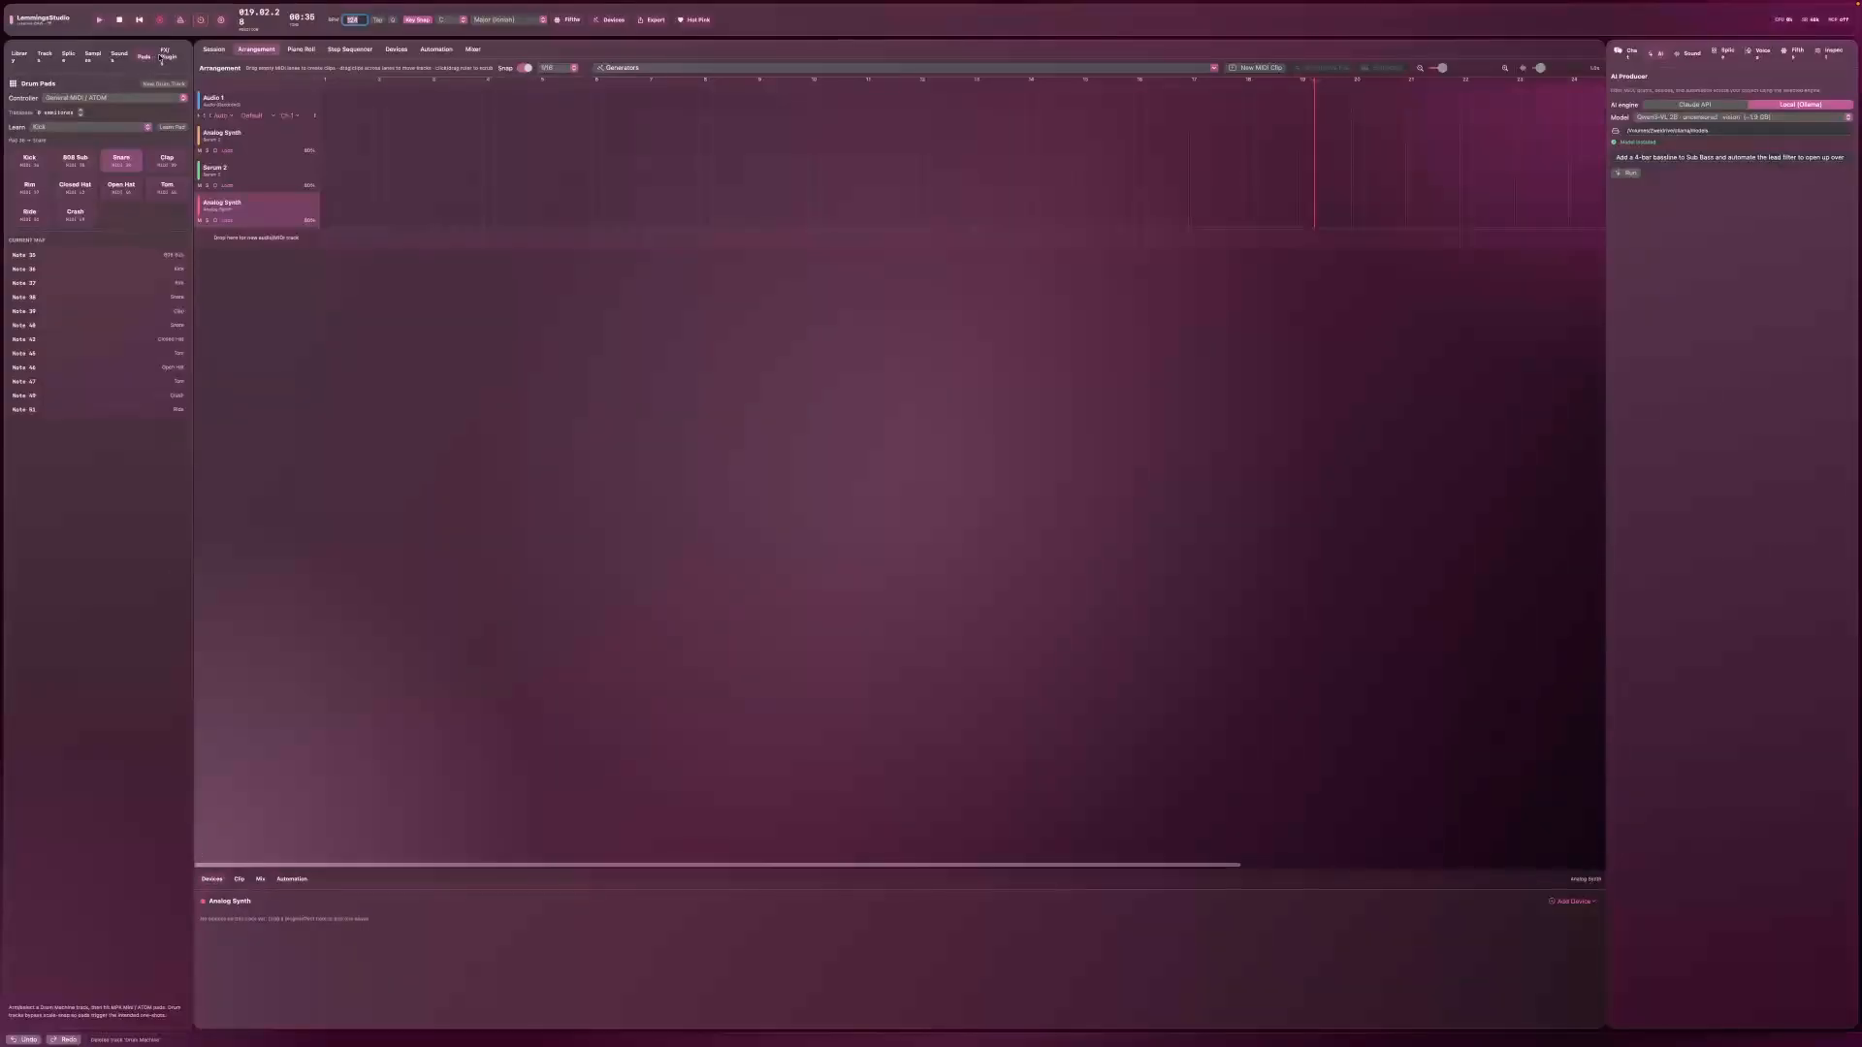
pyautogui.click(163, 58)
pyautogui.click(107, 98)
pyautogui.write('dscillator')
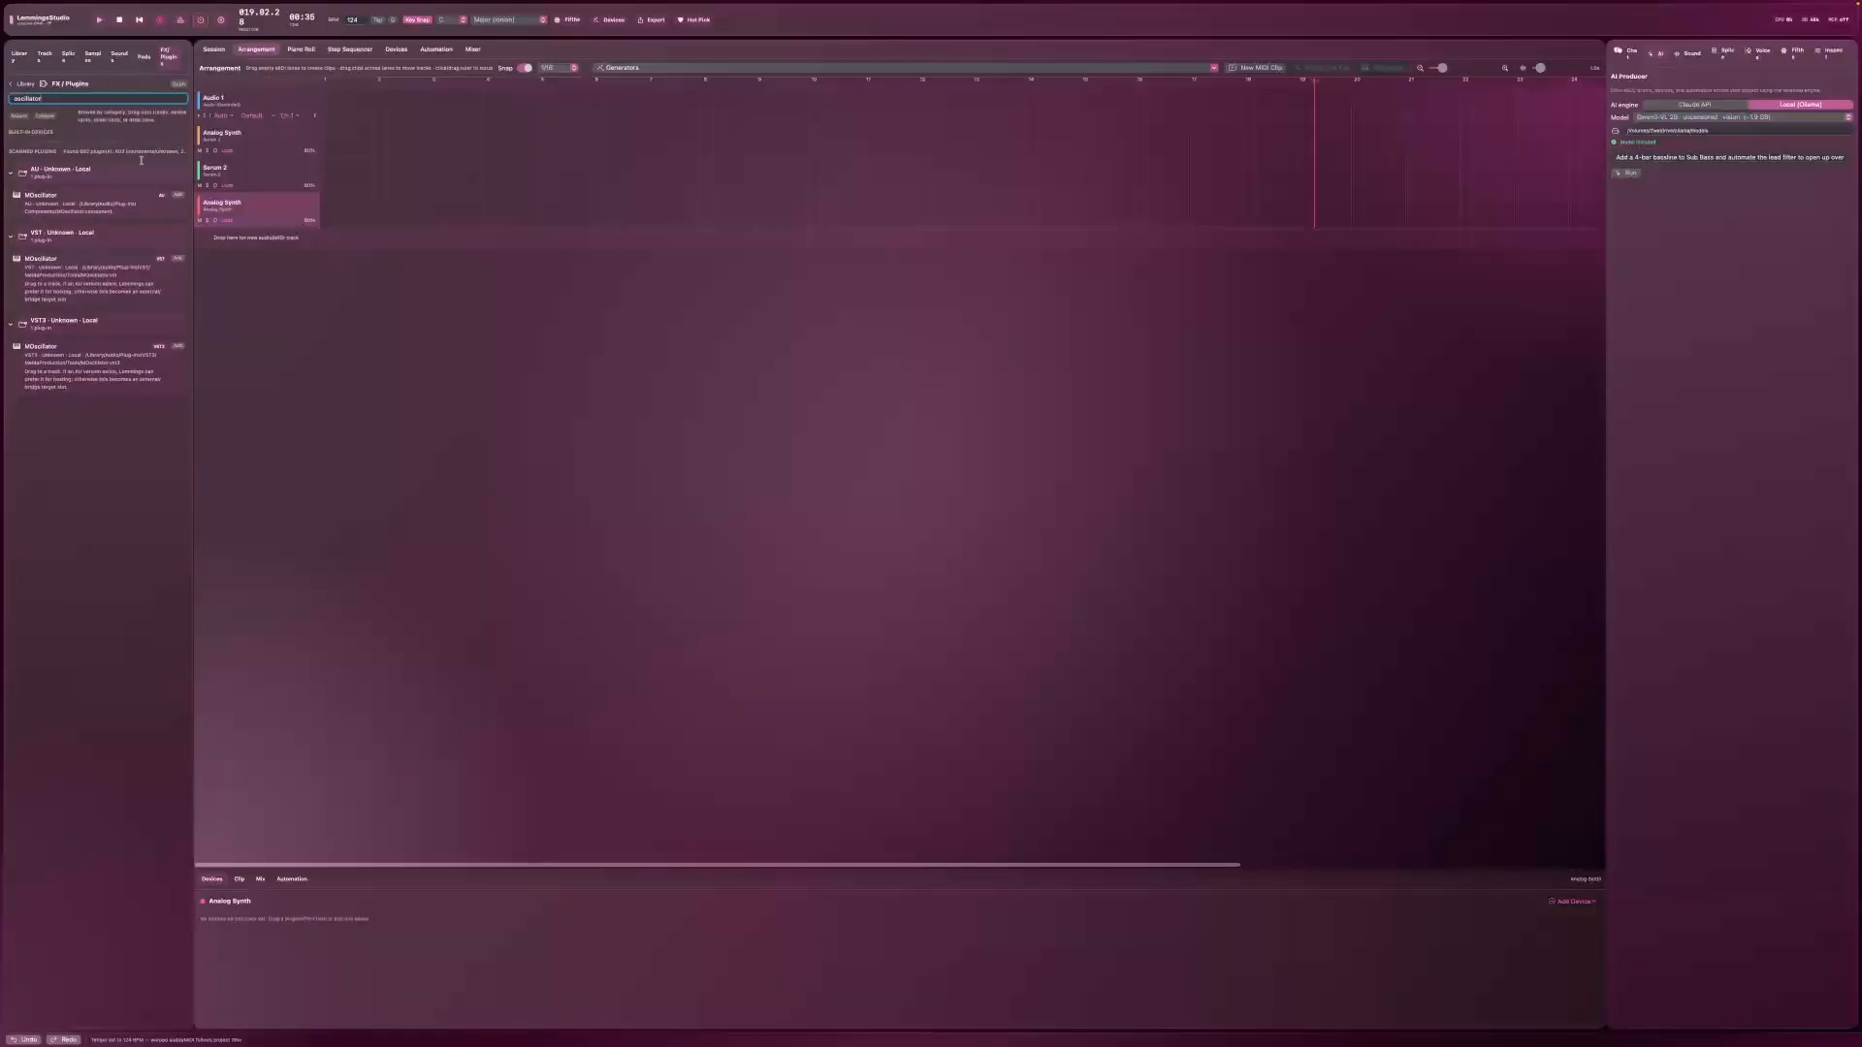
pyautogui.press('BackSpace')
pyautogui.press('BackSpace')
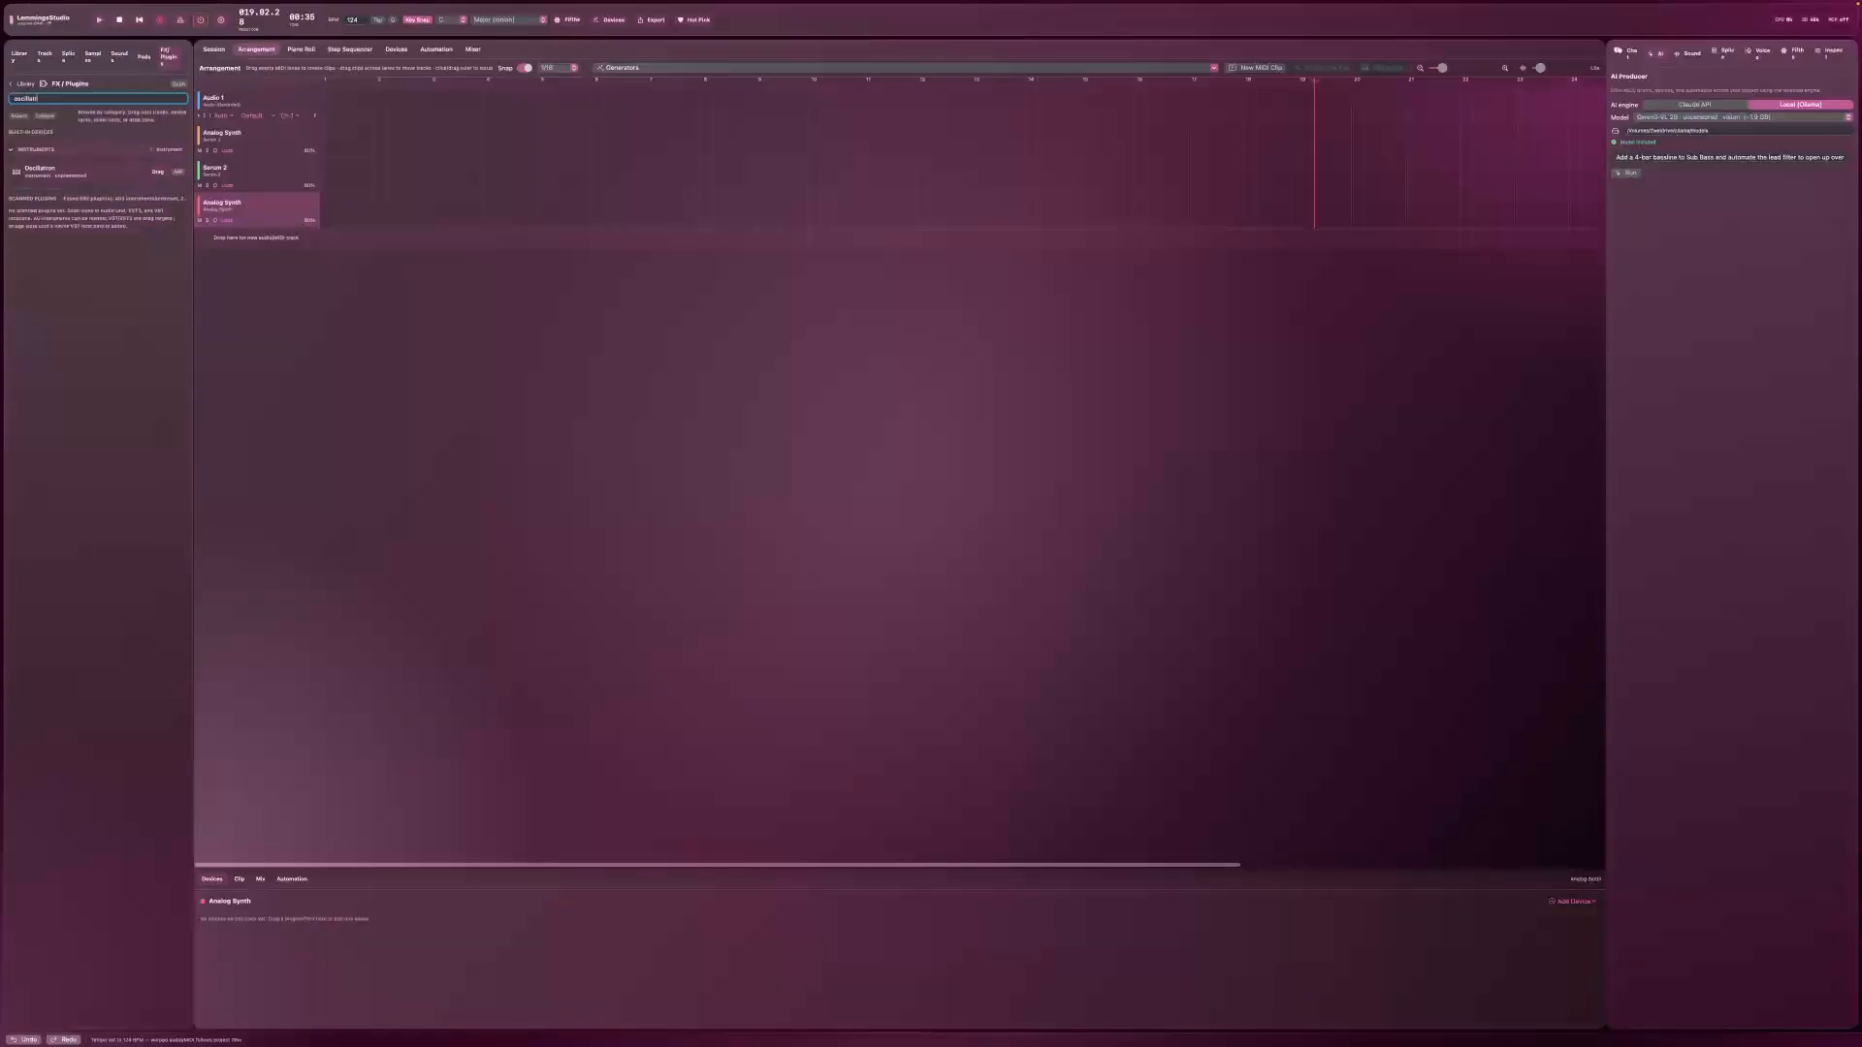
pyautogui.click(177, 172)
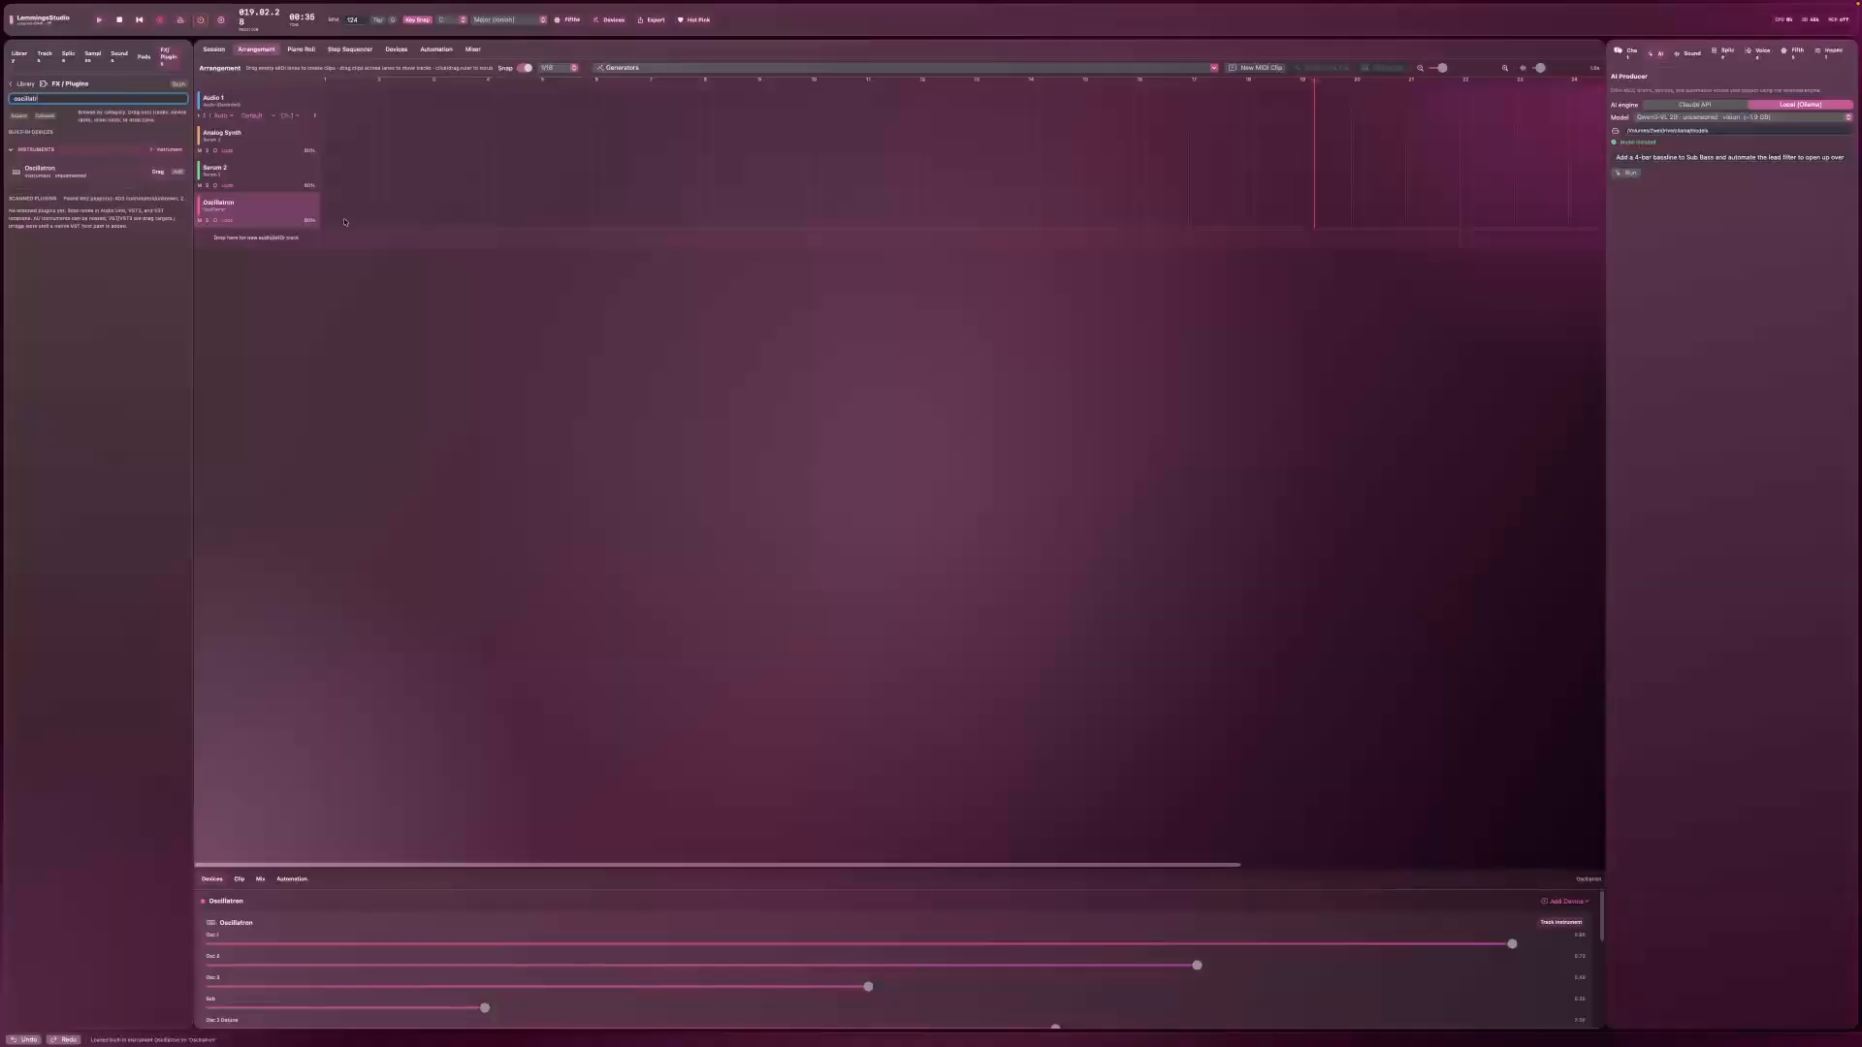
# Step: Adjust Oscillatron's Osc 1, Osc 2, Osc 3 and Sub levels, ending with Osc 2 near maximum and Osc 1 lowered
pyautogui.moveTo(703, 951); pyautogui.dragTo(1560, 960)
pyautogui.moveTo(1189, 974); pyautogui.dragTo(711, 957)
pyautogui.moveTo(854, 987); pyautogui.dragTo(1314, 987)
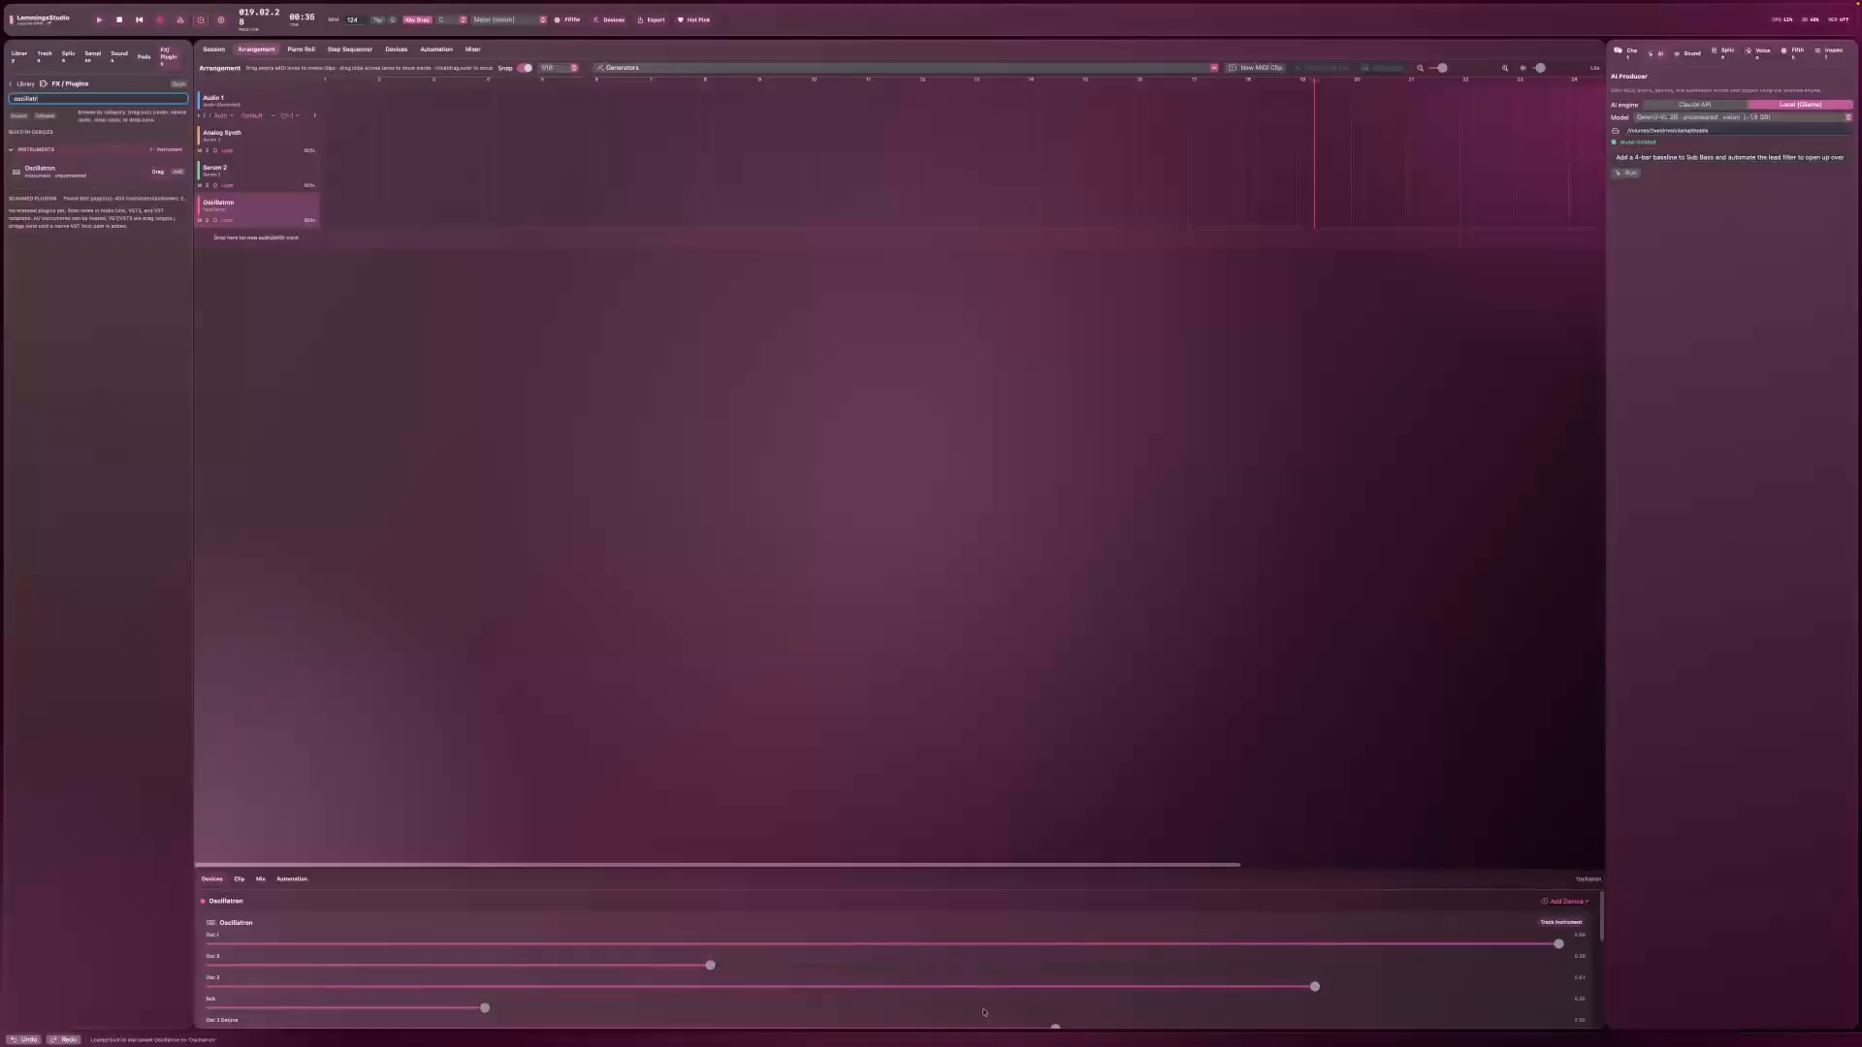
pyautogui.moveTo(590, 1006); pyautogui.dragTo(904, 1017)
pyautogui.moveTo(1061, 1030); pyautogui.dragTo(533, 987)
pyautogui.moveTo(702, 971); pyautogui.dragTo(1572, 1008)
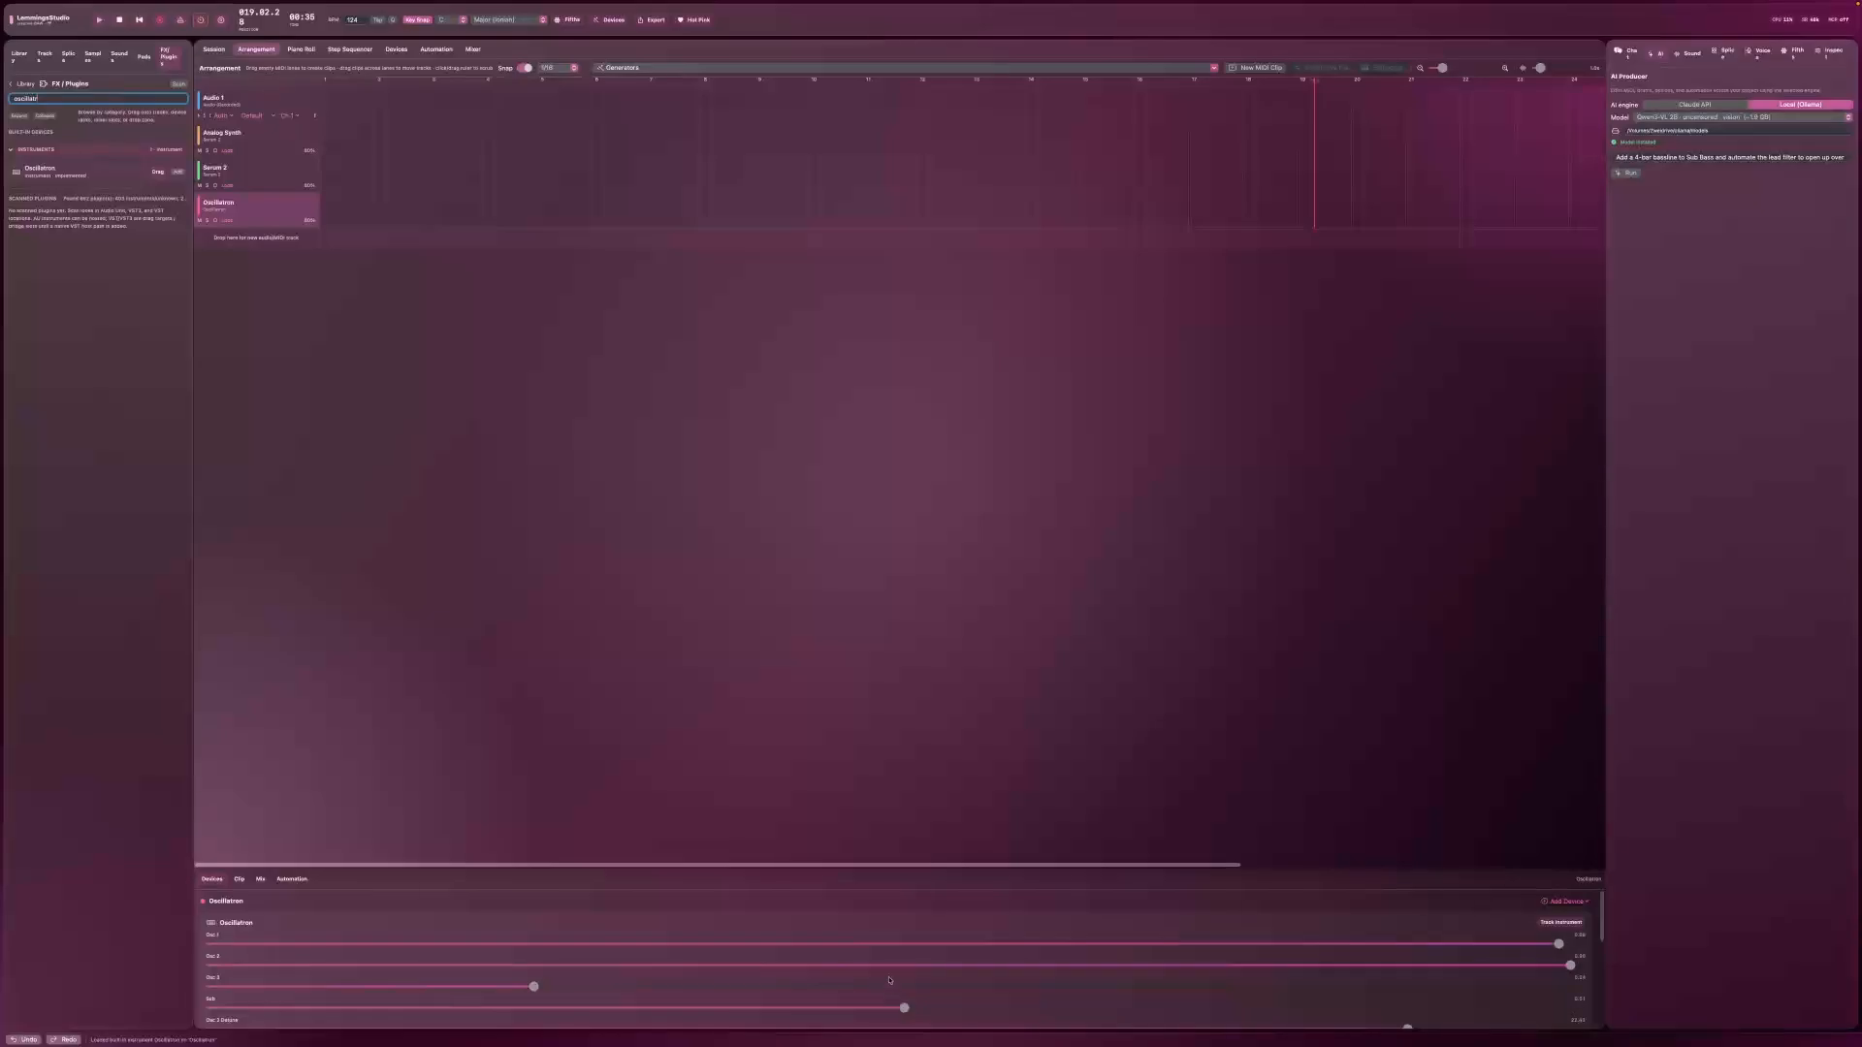
pyautogui.moveTo(894, 945); pyautogui.dragTo(710, 948)
# Step: Raise Oscillatron's Lemming Shape parameter to its maximum and look through the cutoff, resonance and envelope parameters
pyautogui.scroll(-3, 810, 989)
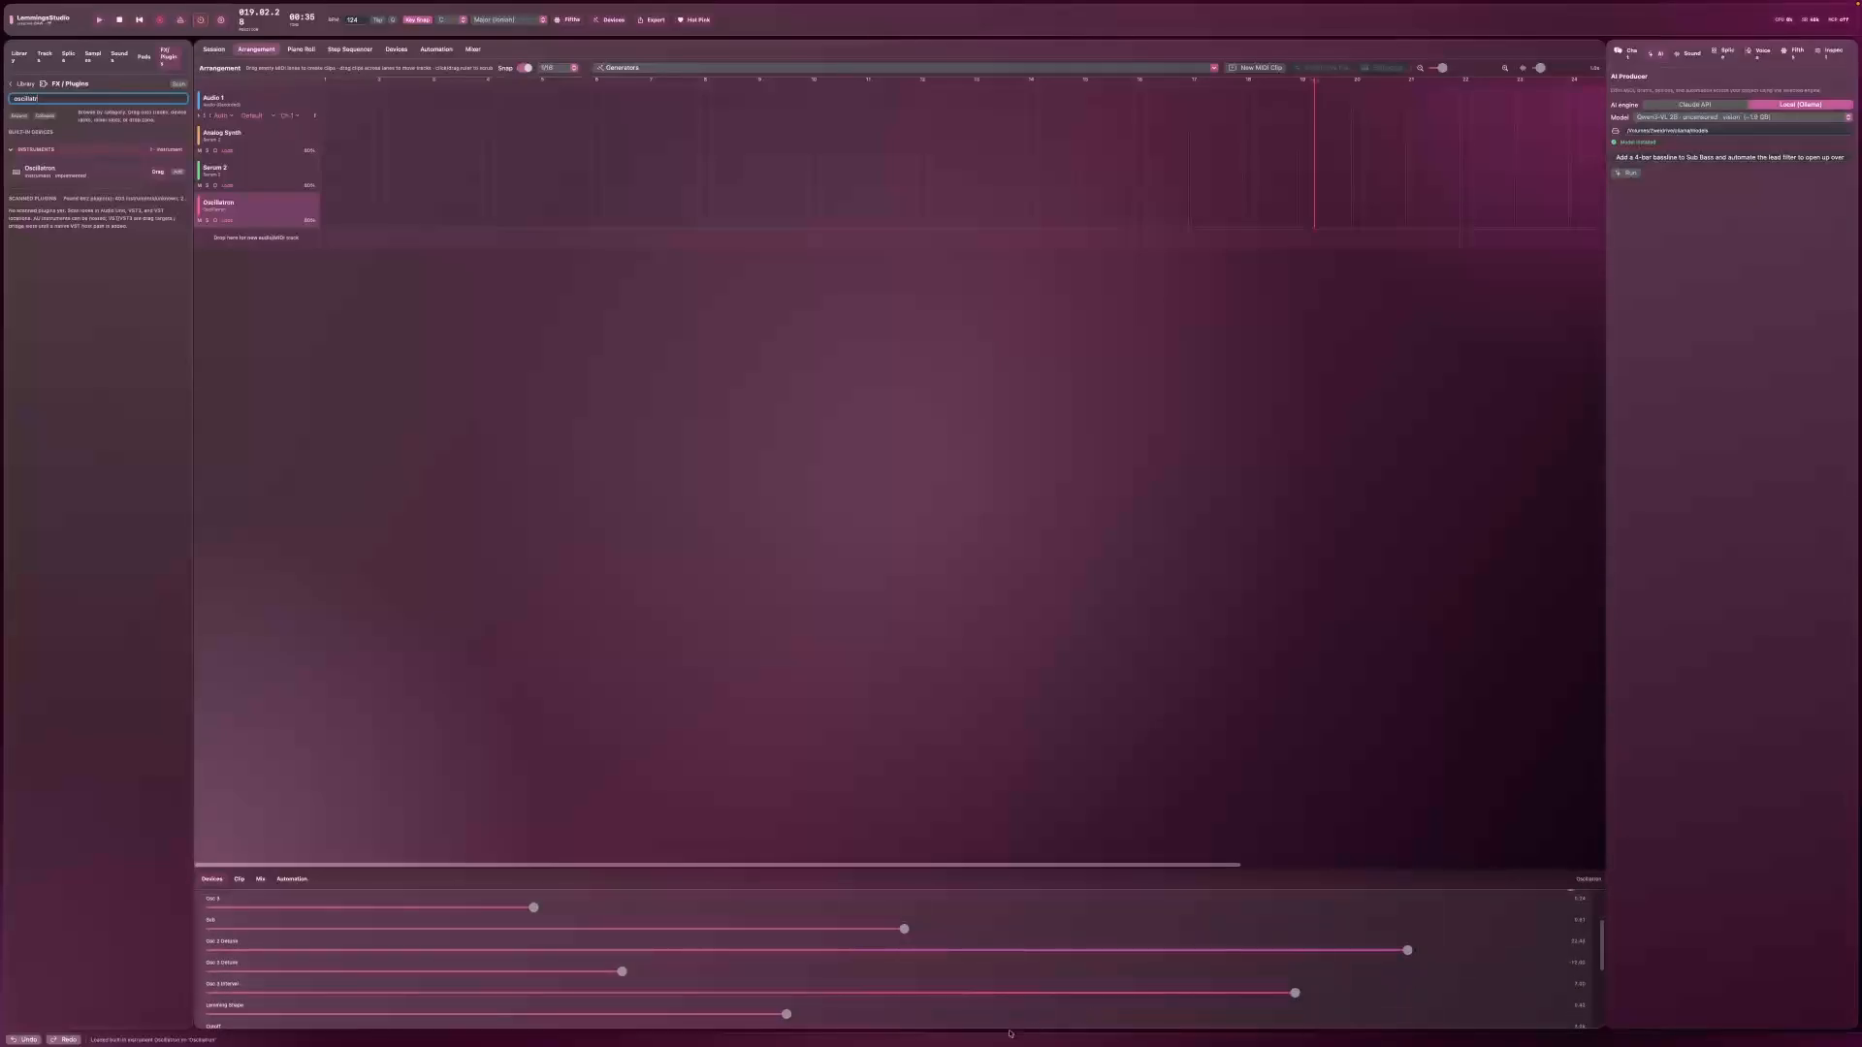
pyautogui.moveTo(786, 1014); pyautogui.dragTo(1733, 1042)
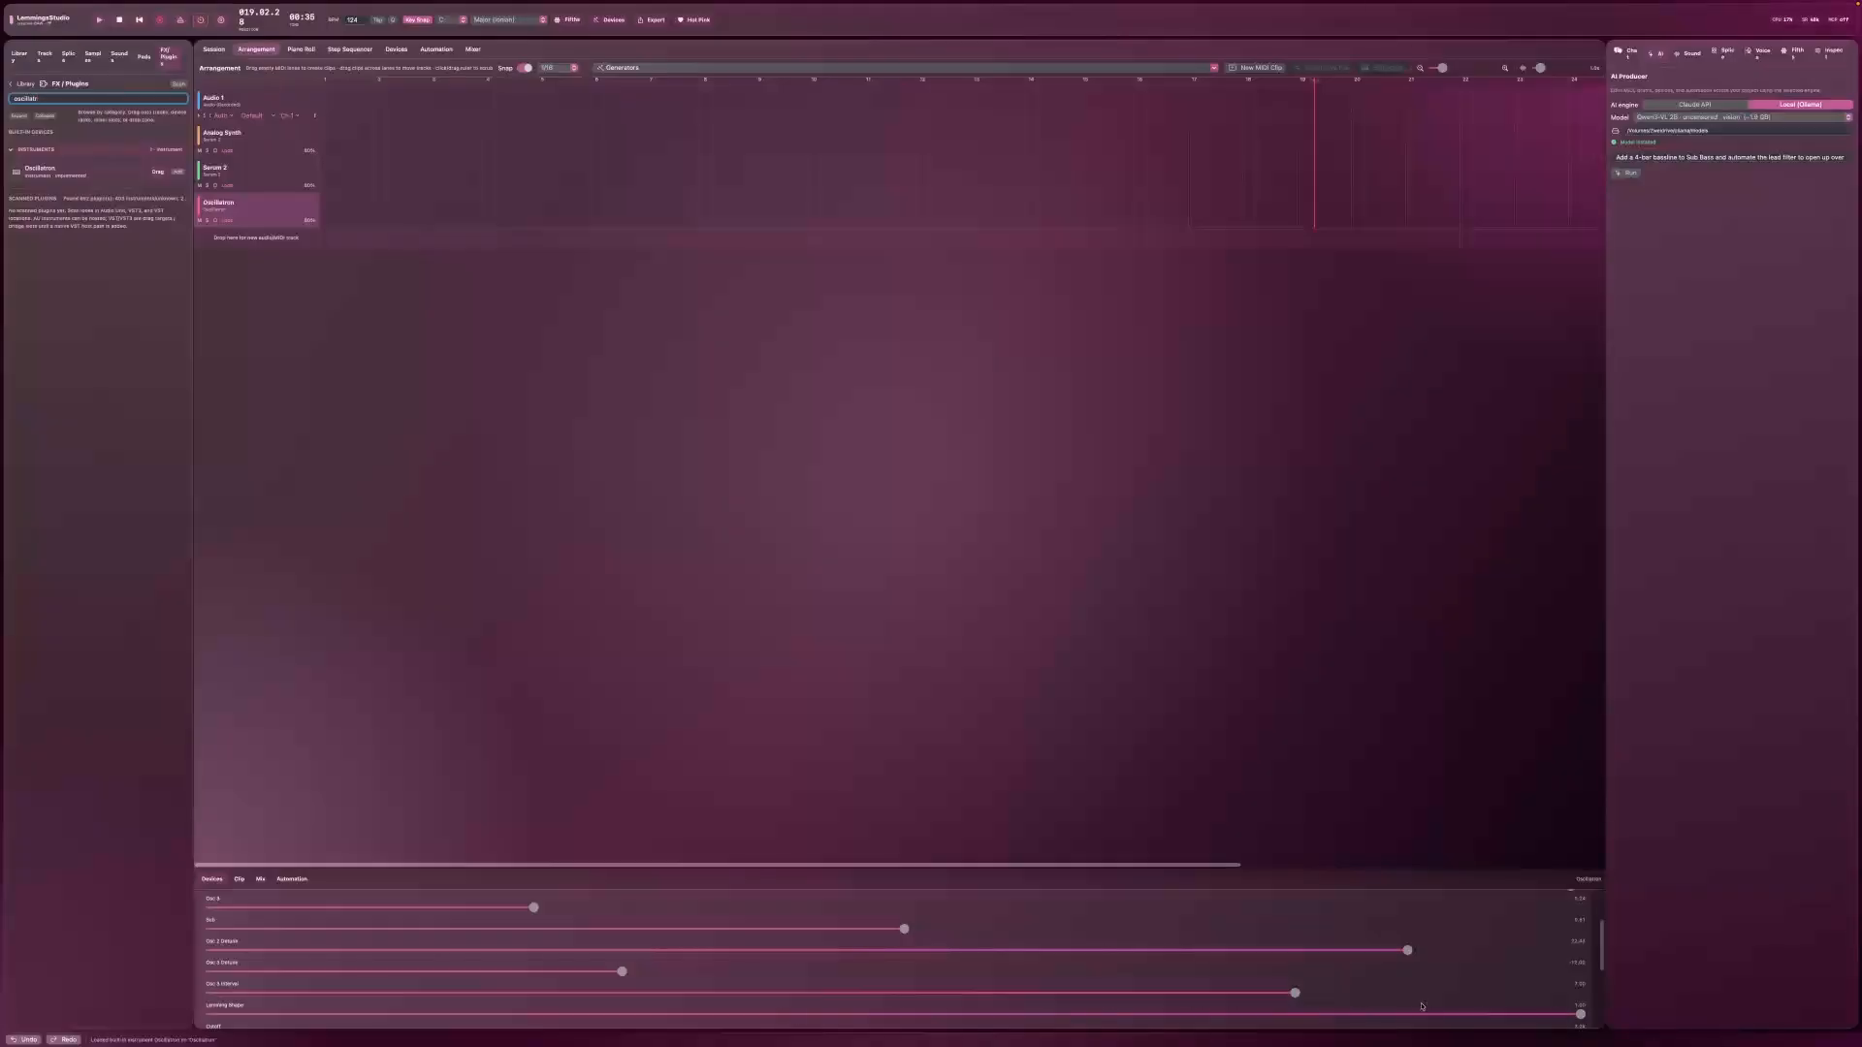
pyautogui.scroll(-4, 898, 975)
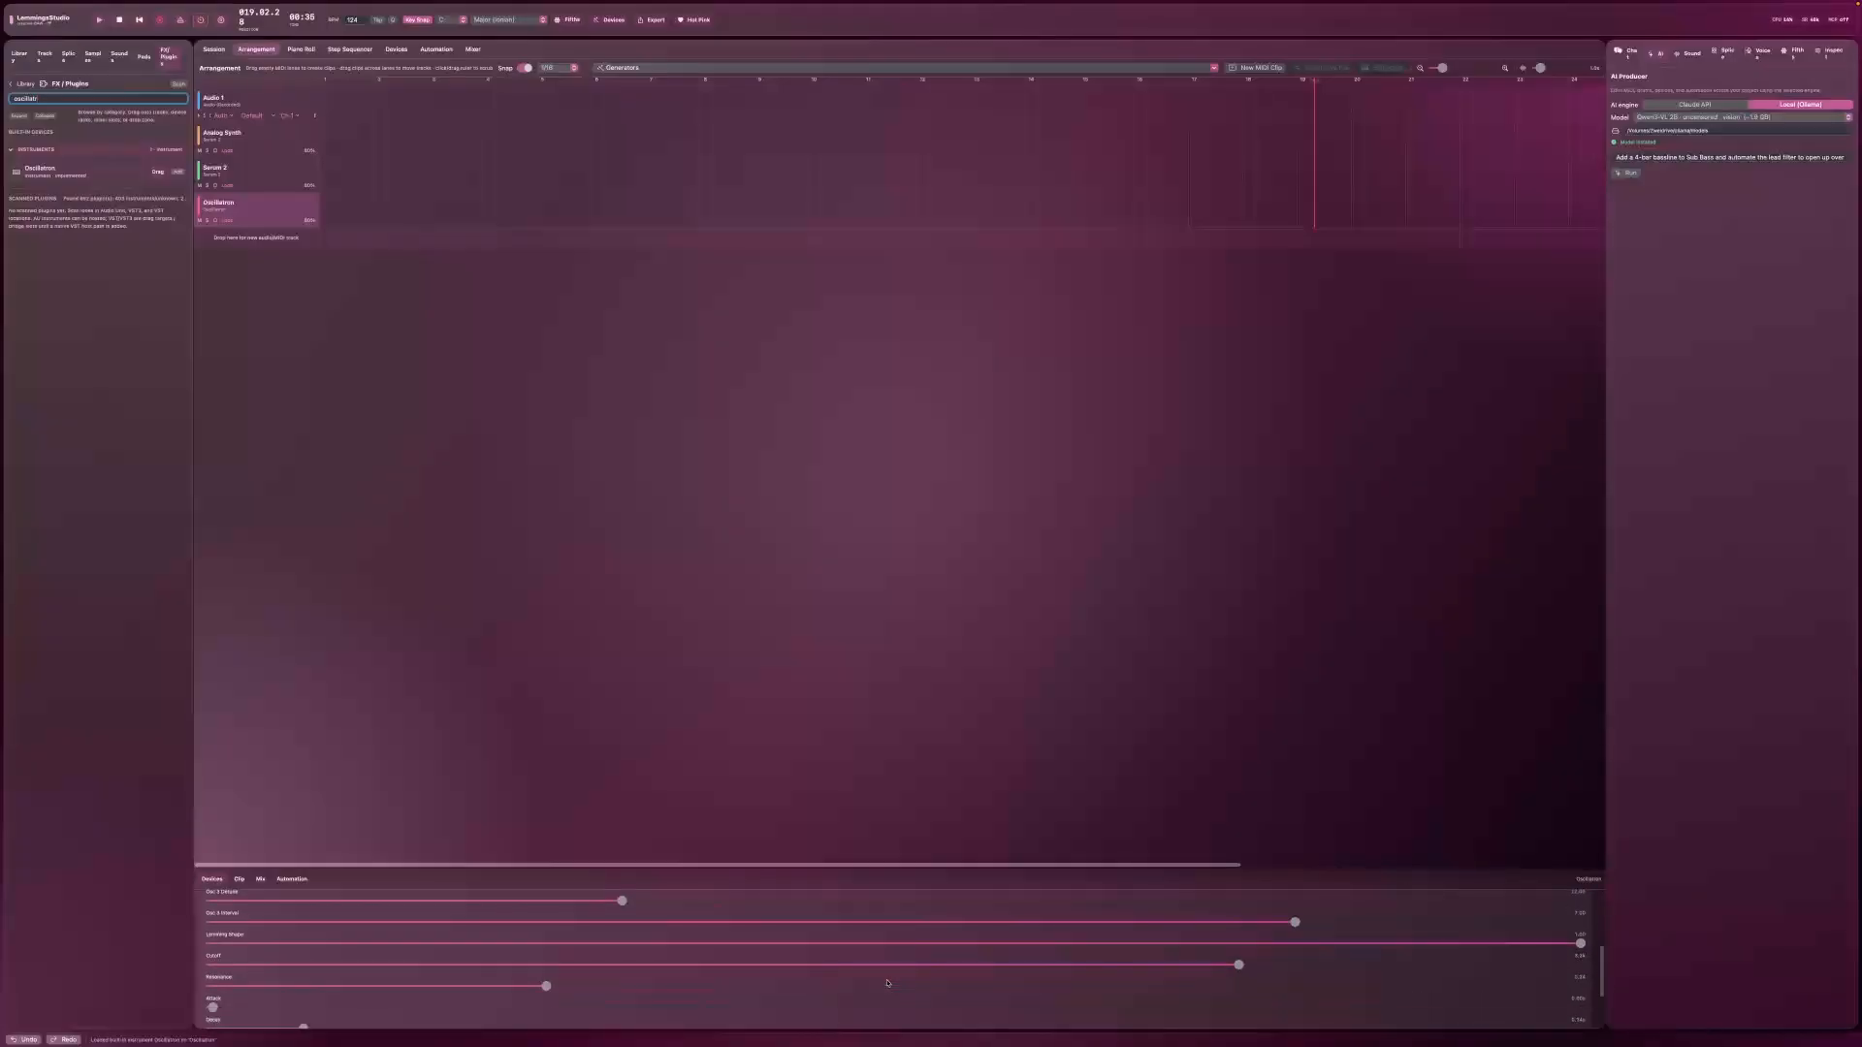
pyautogui.scroll(3, 735, 921)
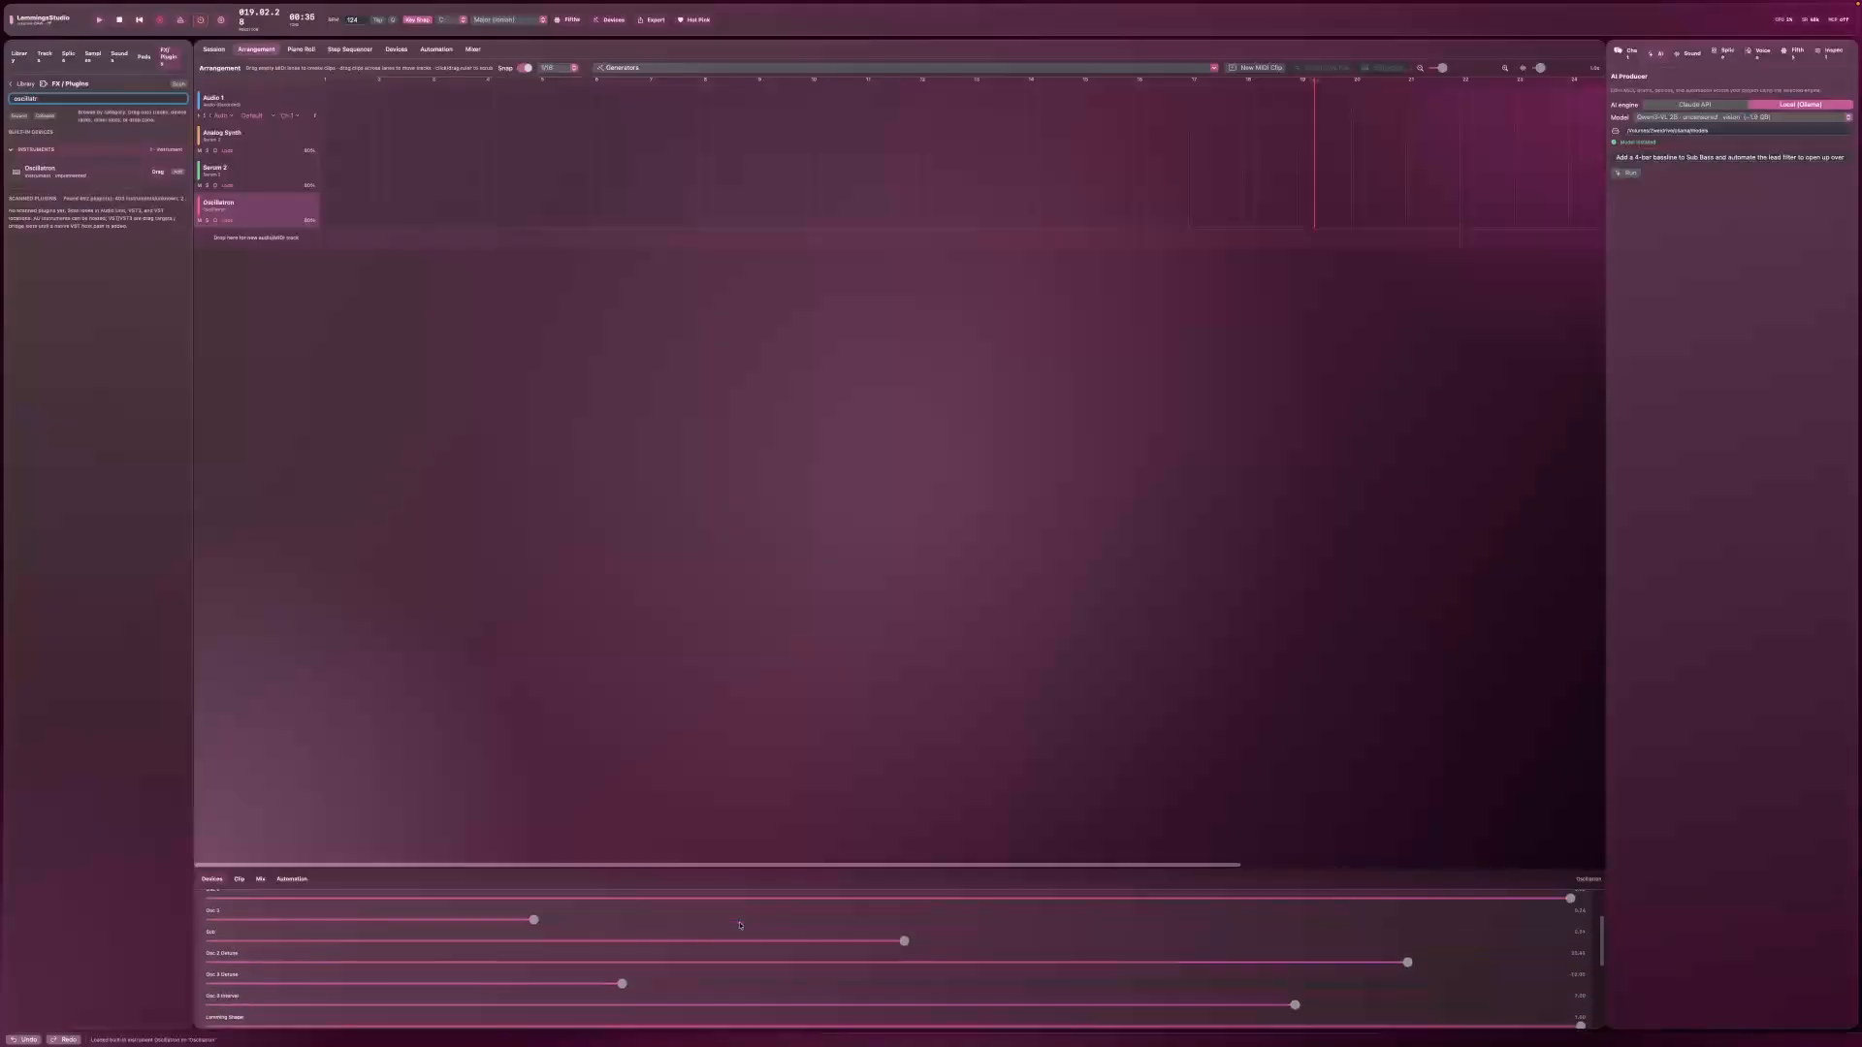
pyautogui.scroll(-1, 824, 945)
pyautogui.scroll(-4, 1080, 982)
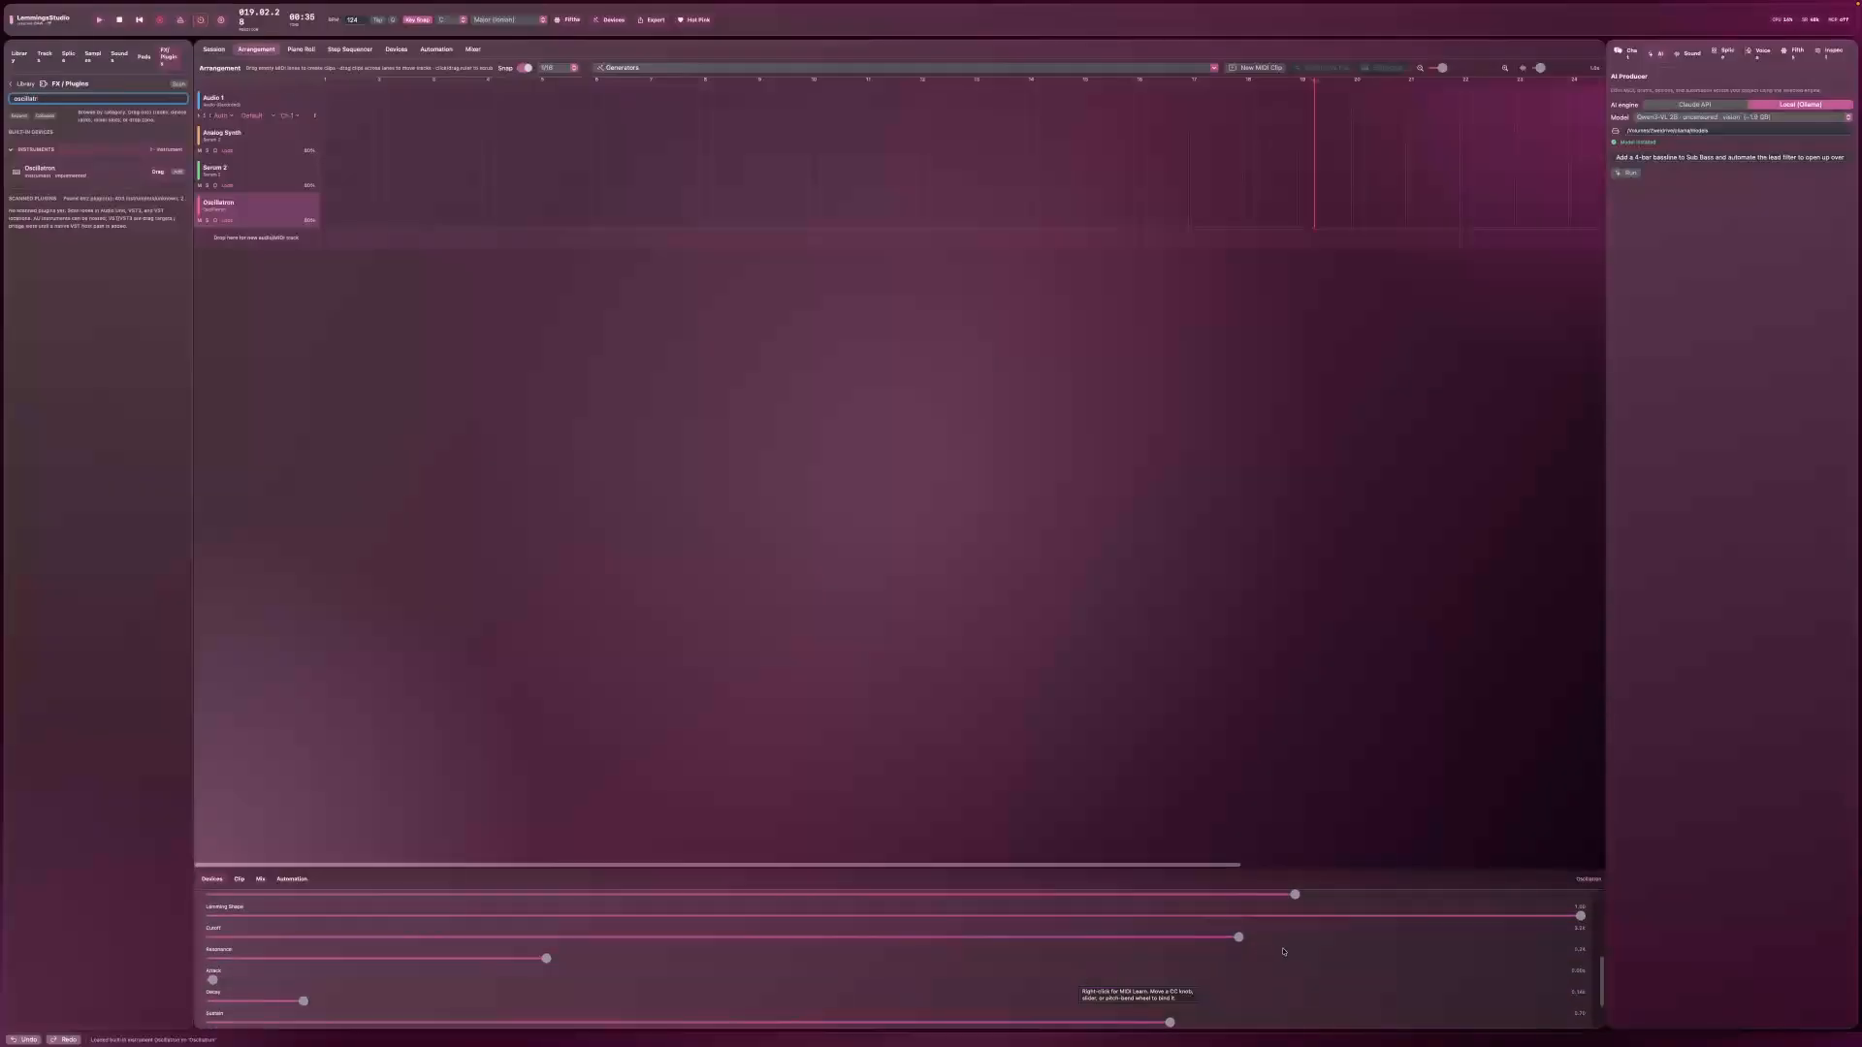
pyautogui.moveTo(1581, 915); pyautogui.dragTo(1713, 969)
# Step: Readjust Oscillatron's Osc 1 level, raising it to maximum and settling it slightly below
pyautogui.scroll(5, 1165, 964)
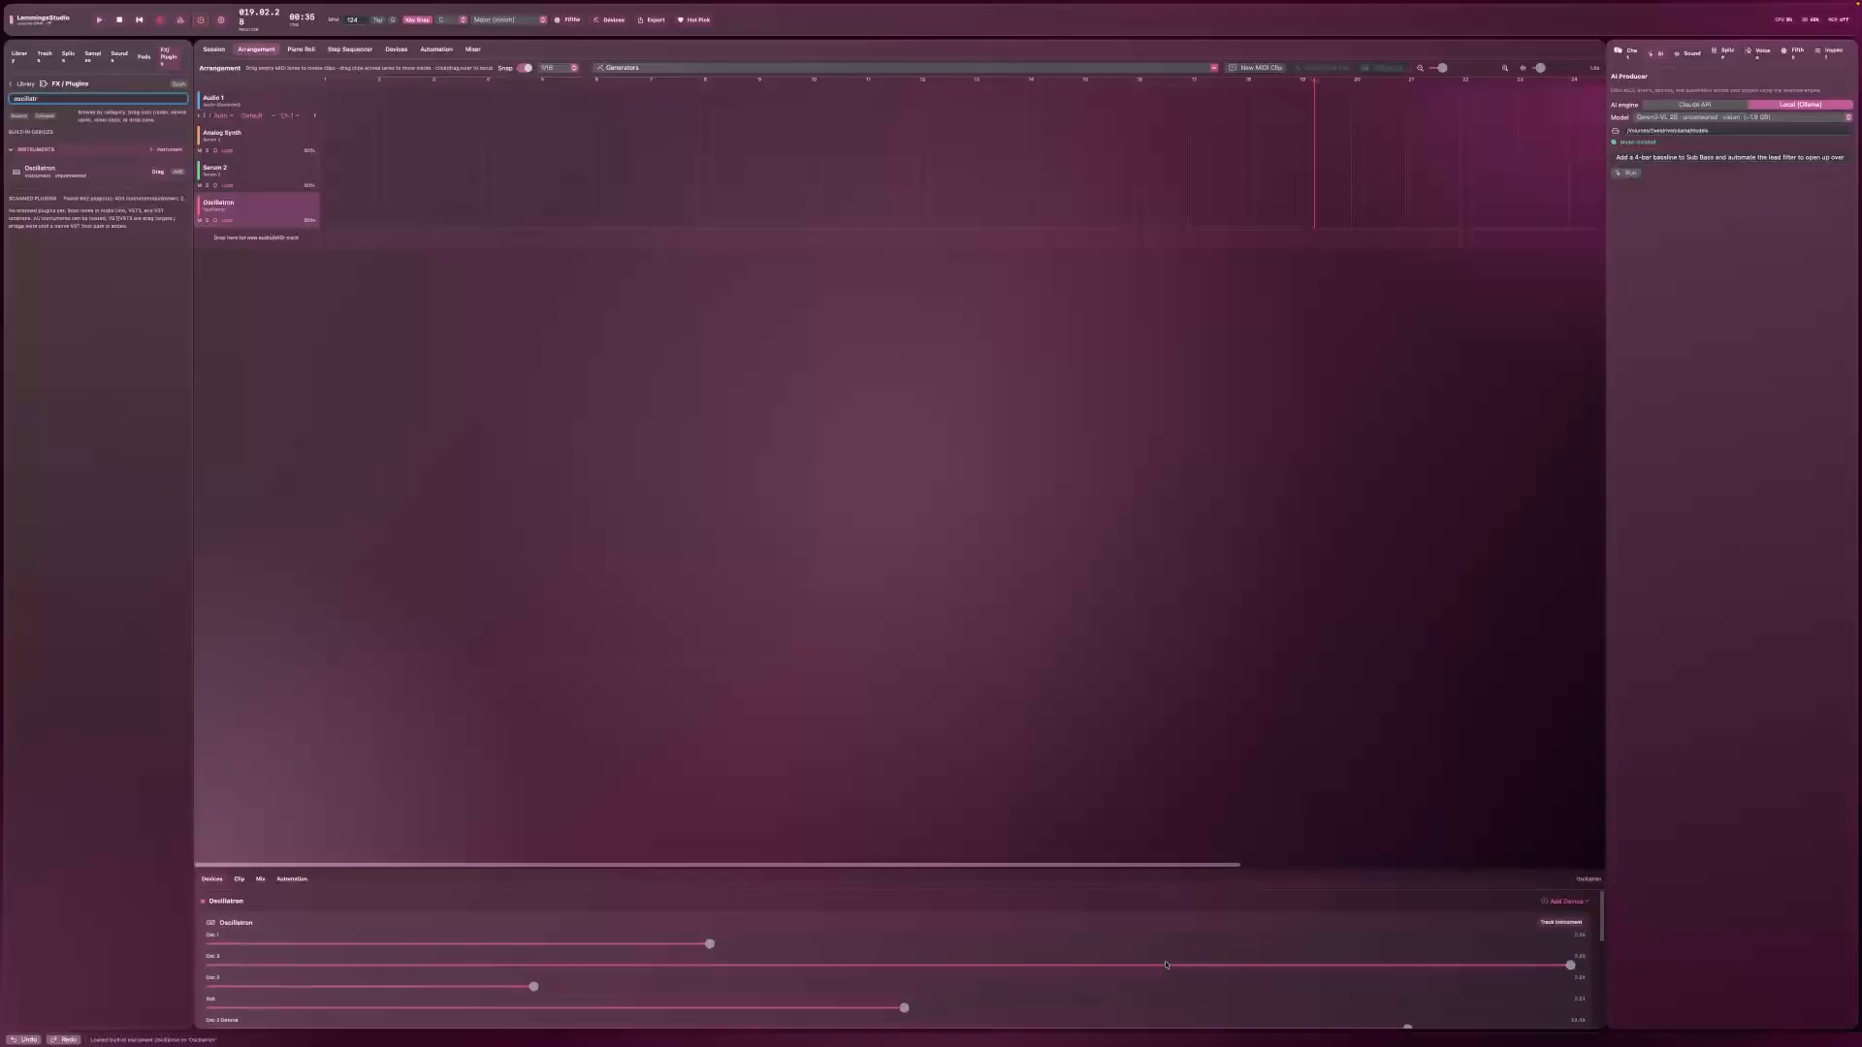
pyautogui.moveTo(698, 946); pyautogui.dragTo(1590, 908)
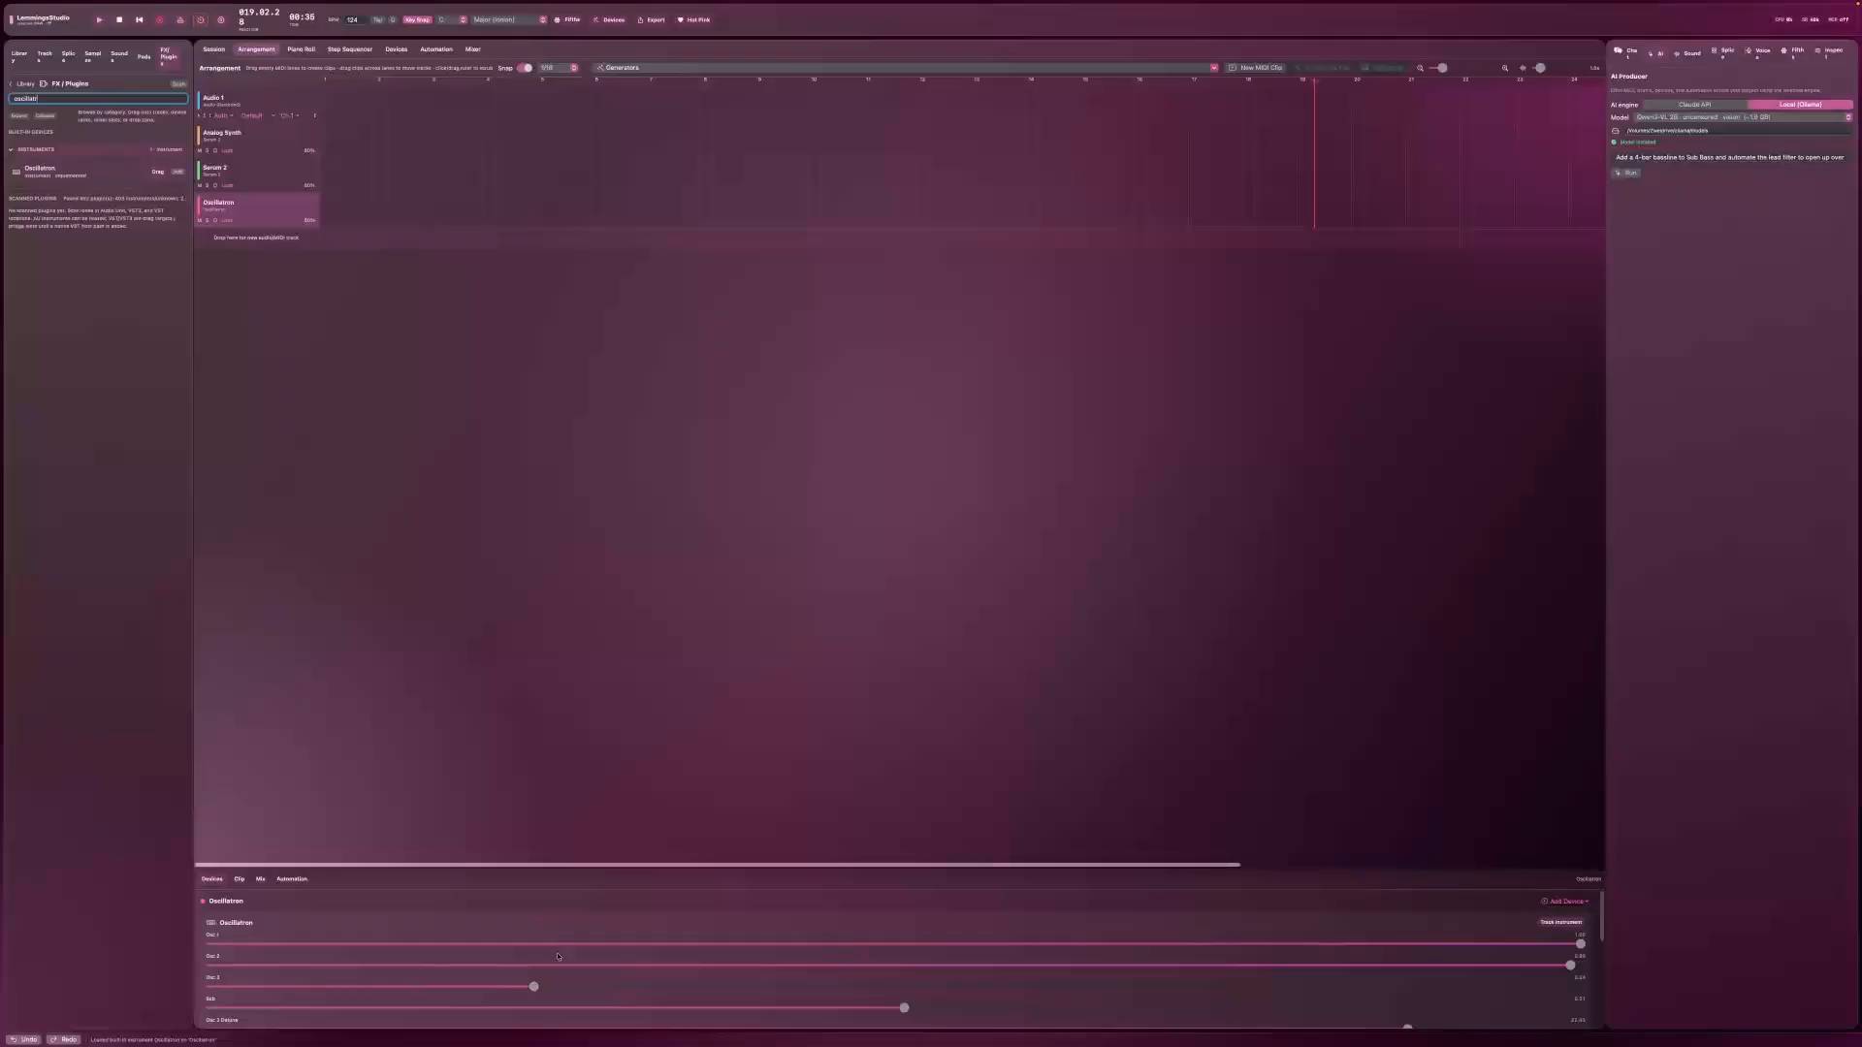
pyautogui.moveTo(963, 947); pyautogui.dragTo(988, 943)
pyautogui.moveTo(1169, 941); pyautogui.dragTo(1502, 944)
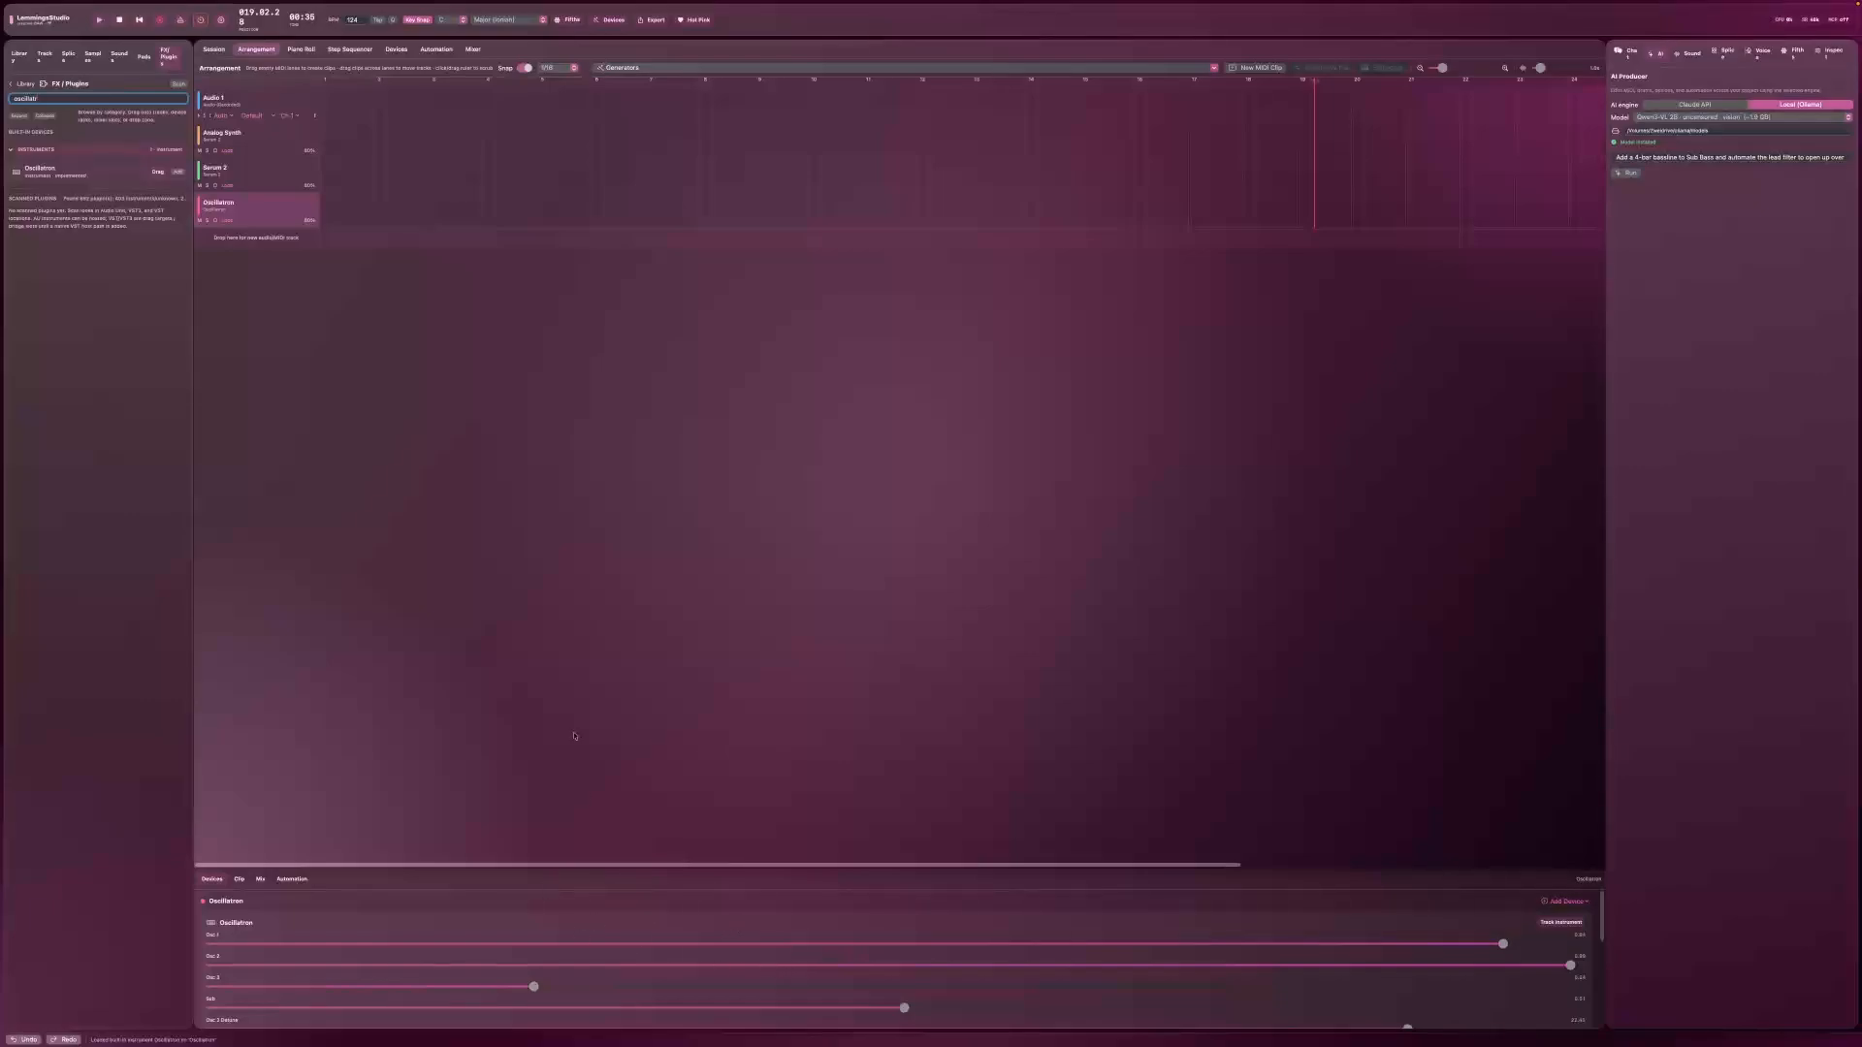
# Step: Delete the Oscillatron track
pyautogui.rightClick(287, 210)
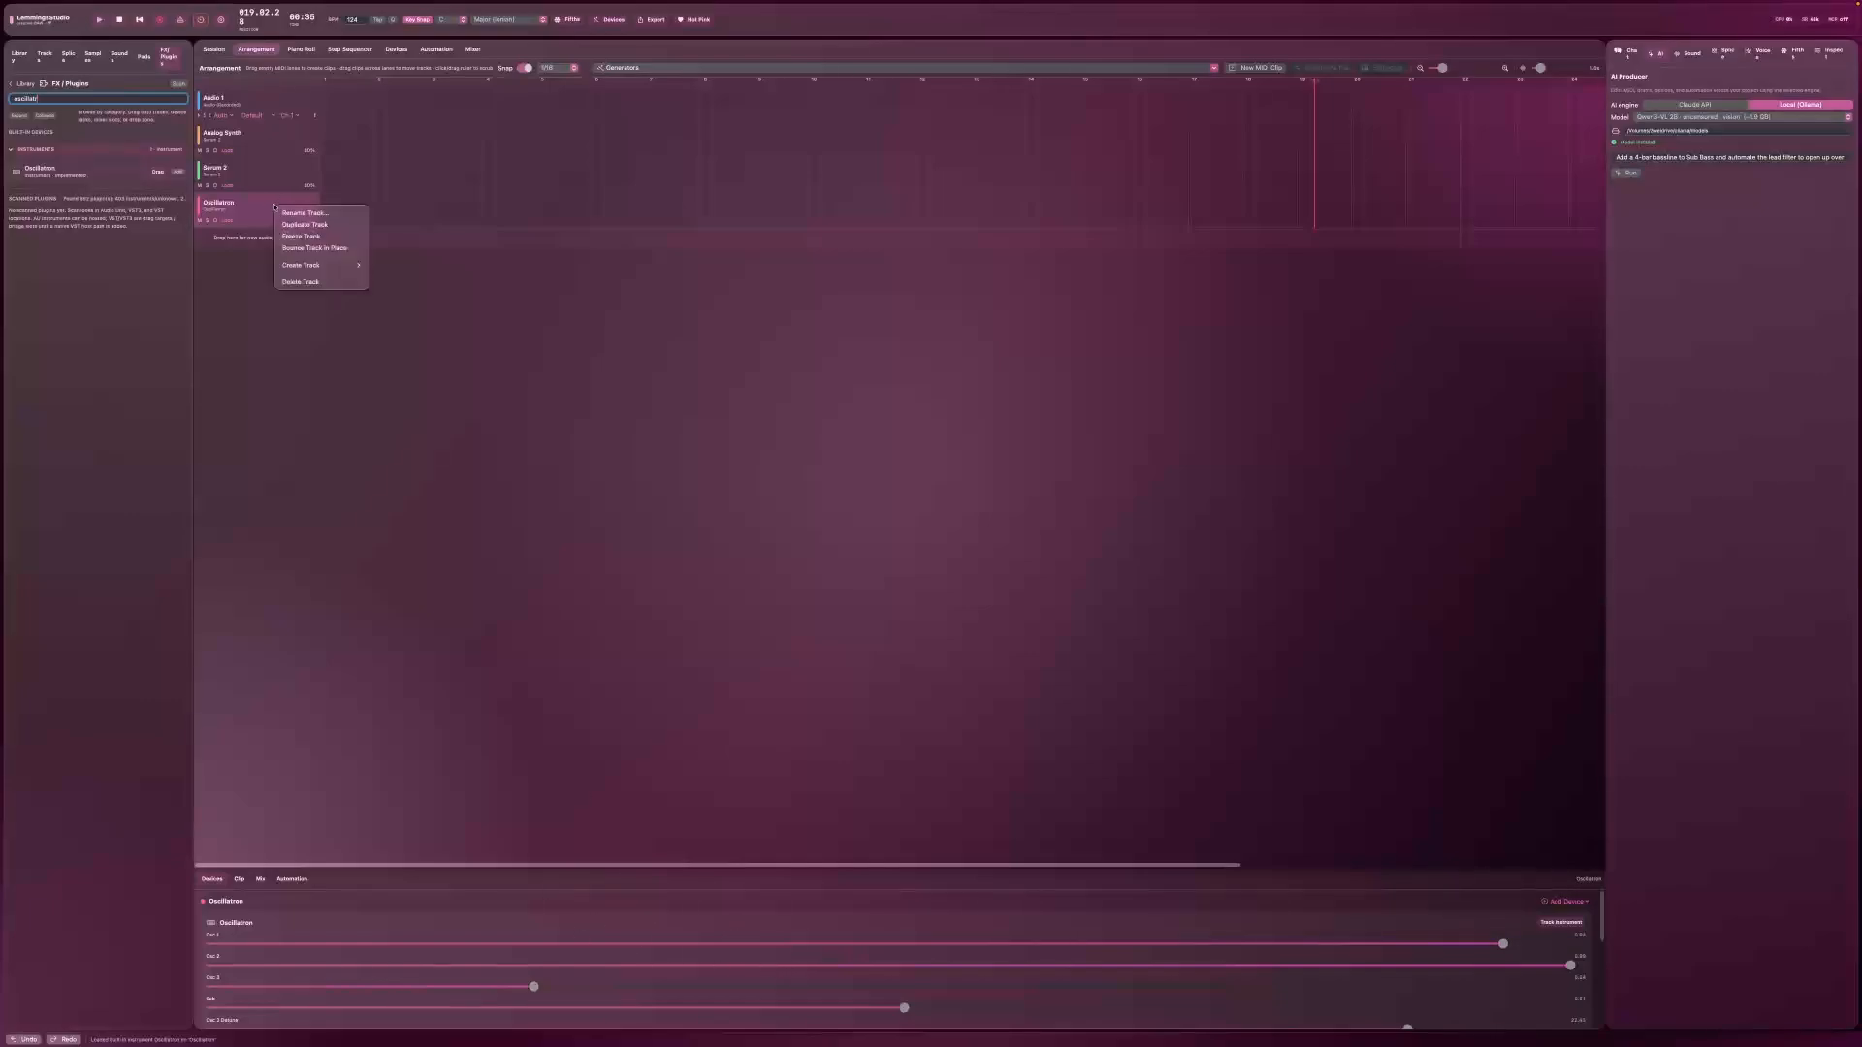
pyautogui.click(294, 282)
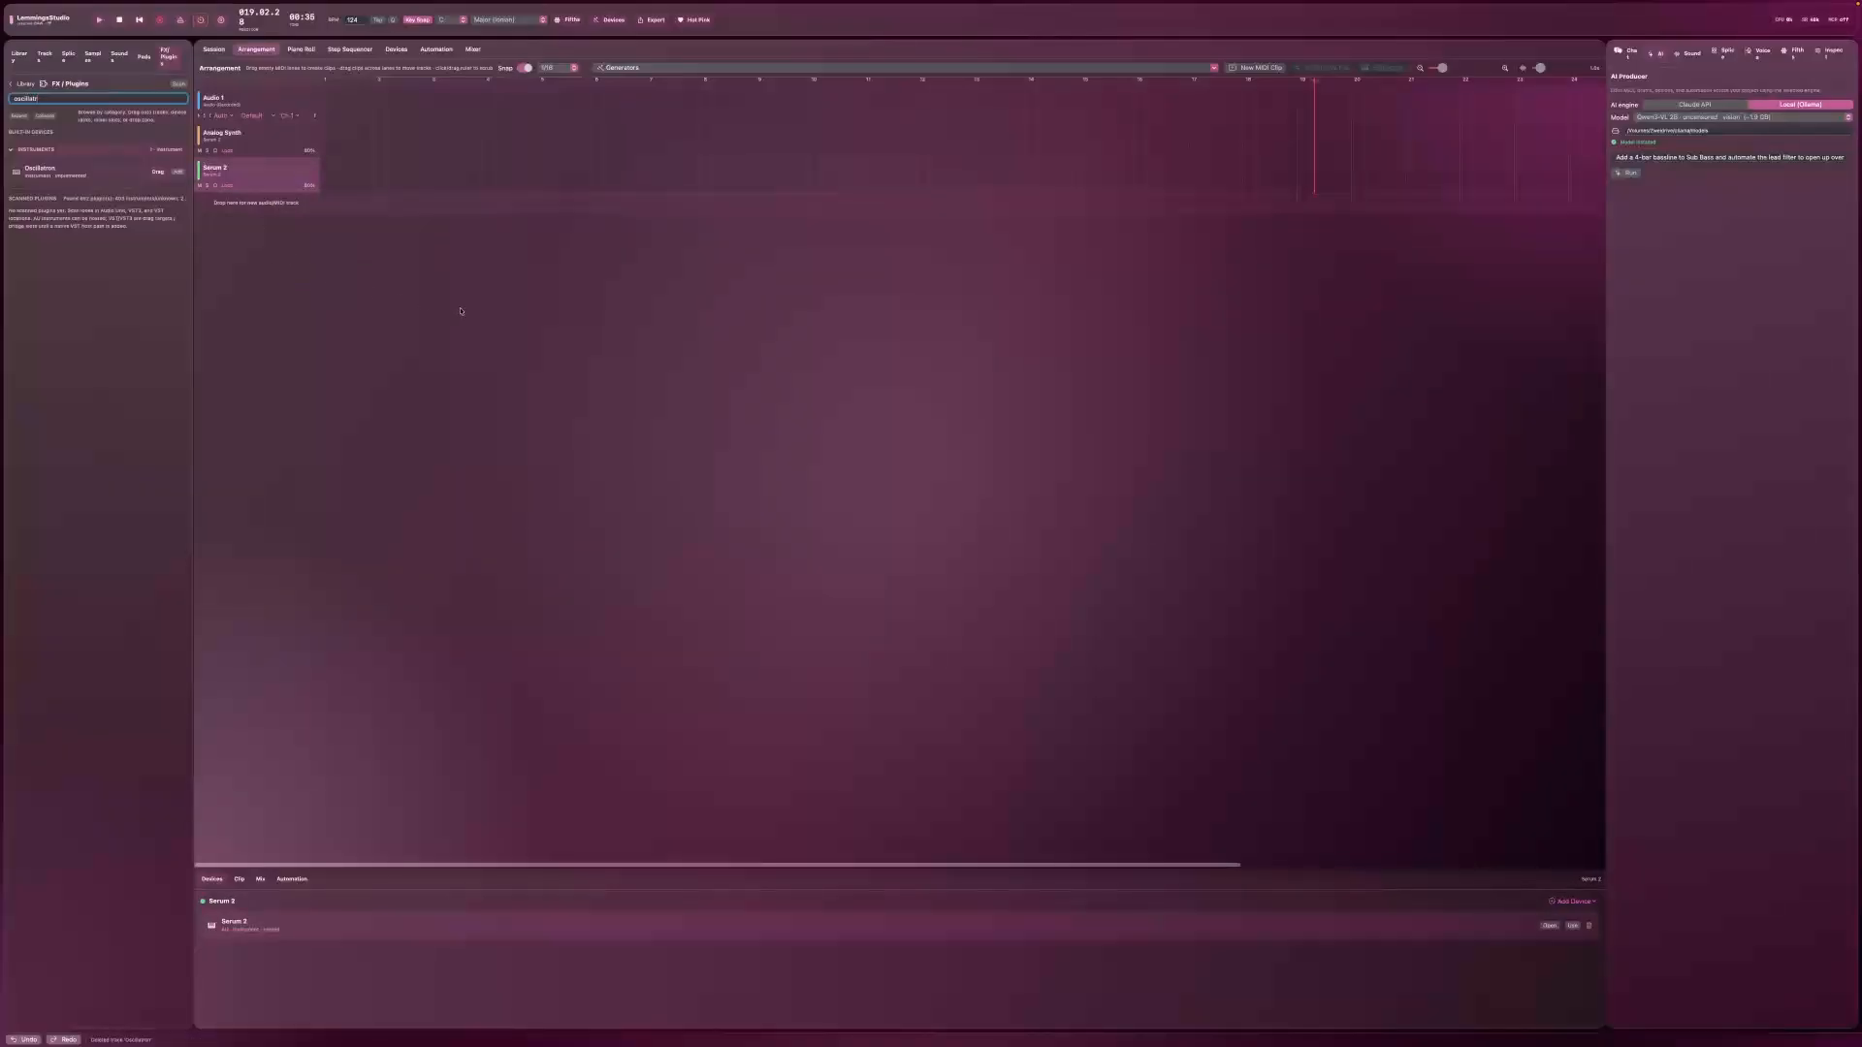
pyautogui.rightClick(269, 171)
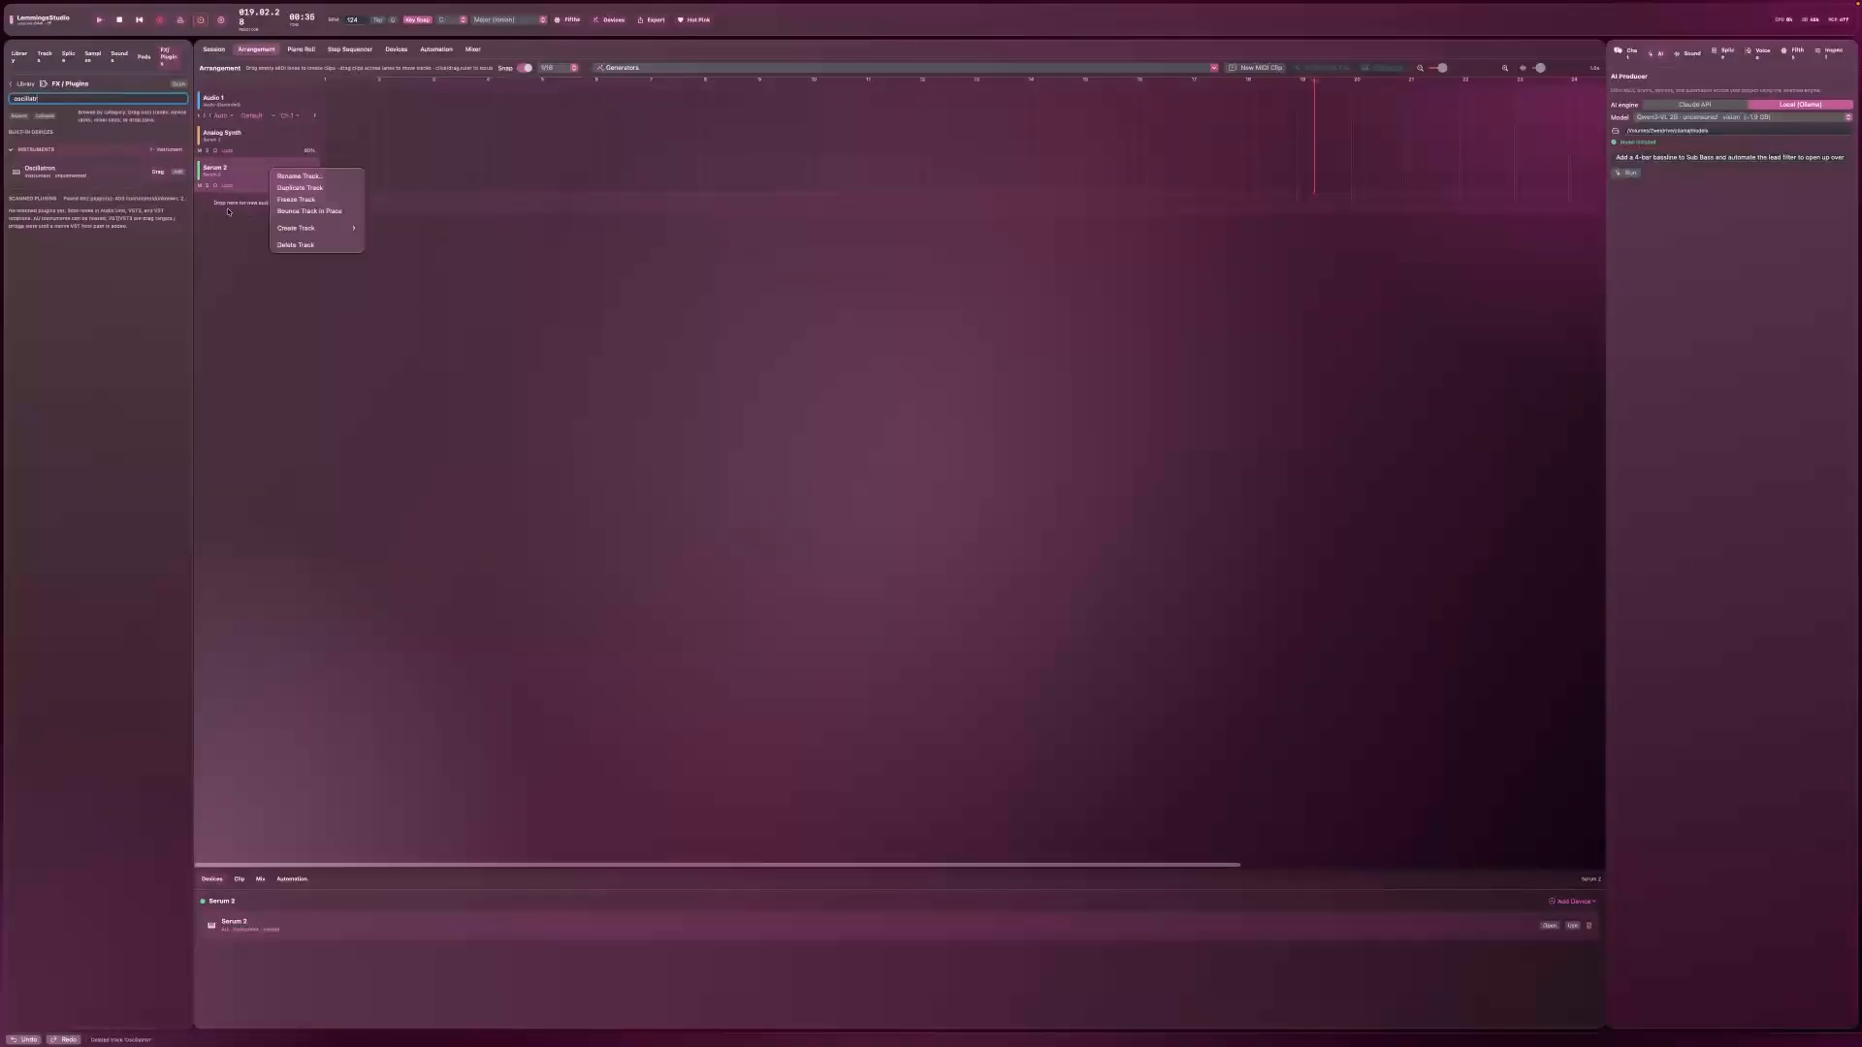
pyautogui.click(228, 212)
# Step: Create a new MIDI track, search the plugin library for "lemmin" and load the LemmingBass instrument onto the track
pyautogui.rightClick(228, 203)
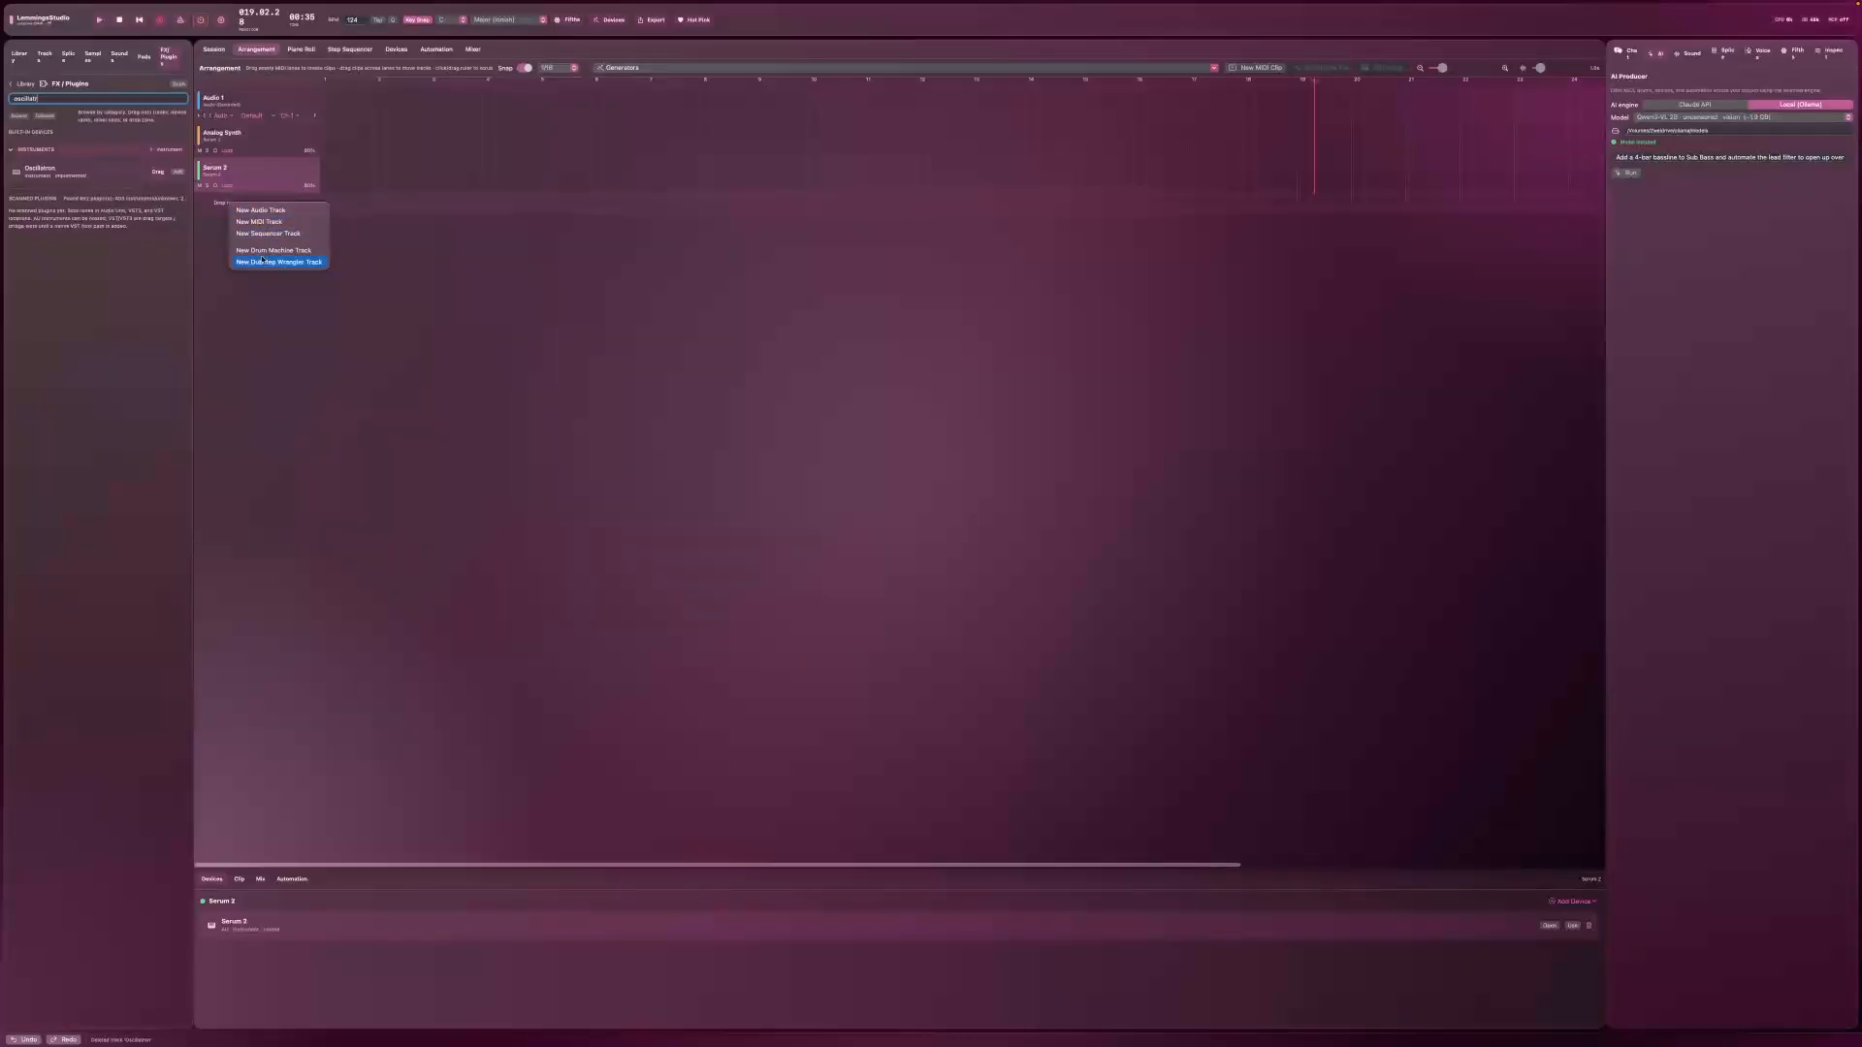
pyautogui.click(273, 222)
pyautogui.tripleClick(123, 102)
pyautogui.write('lemmin')
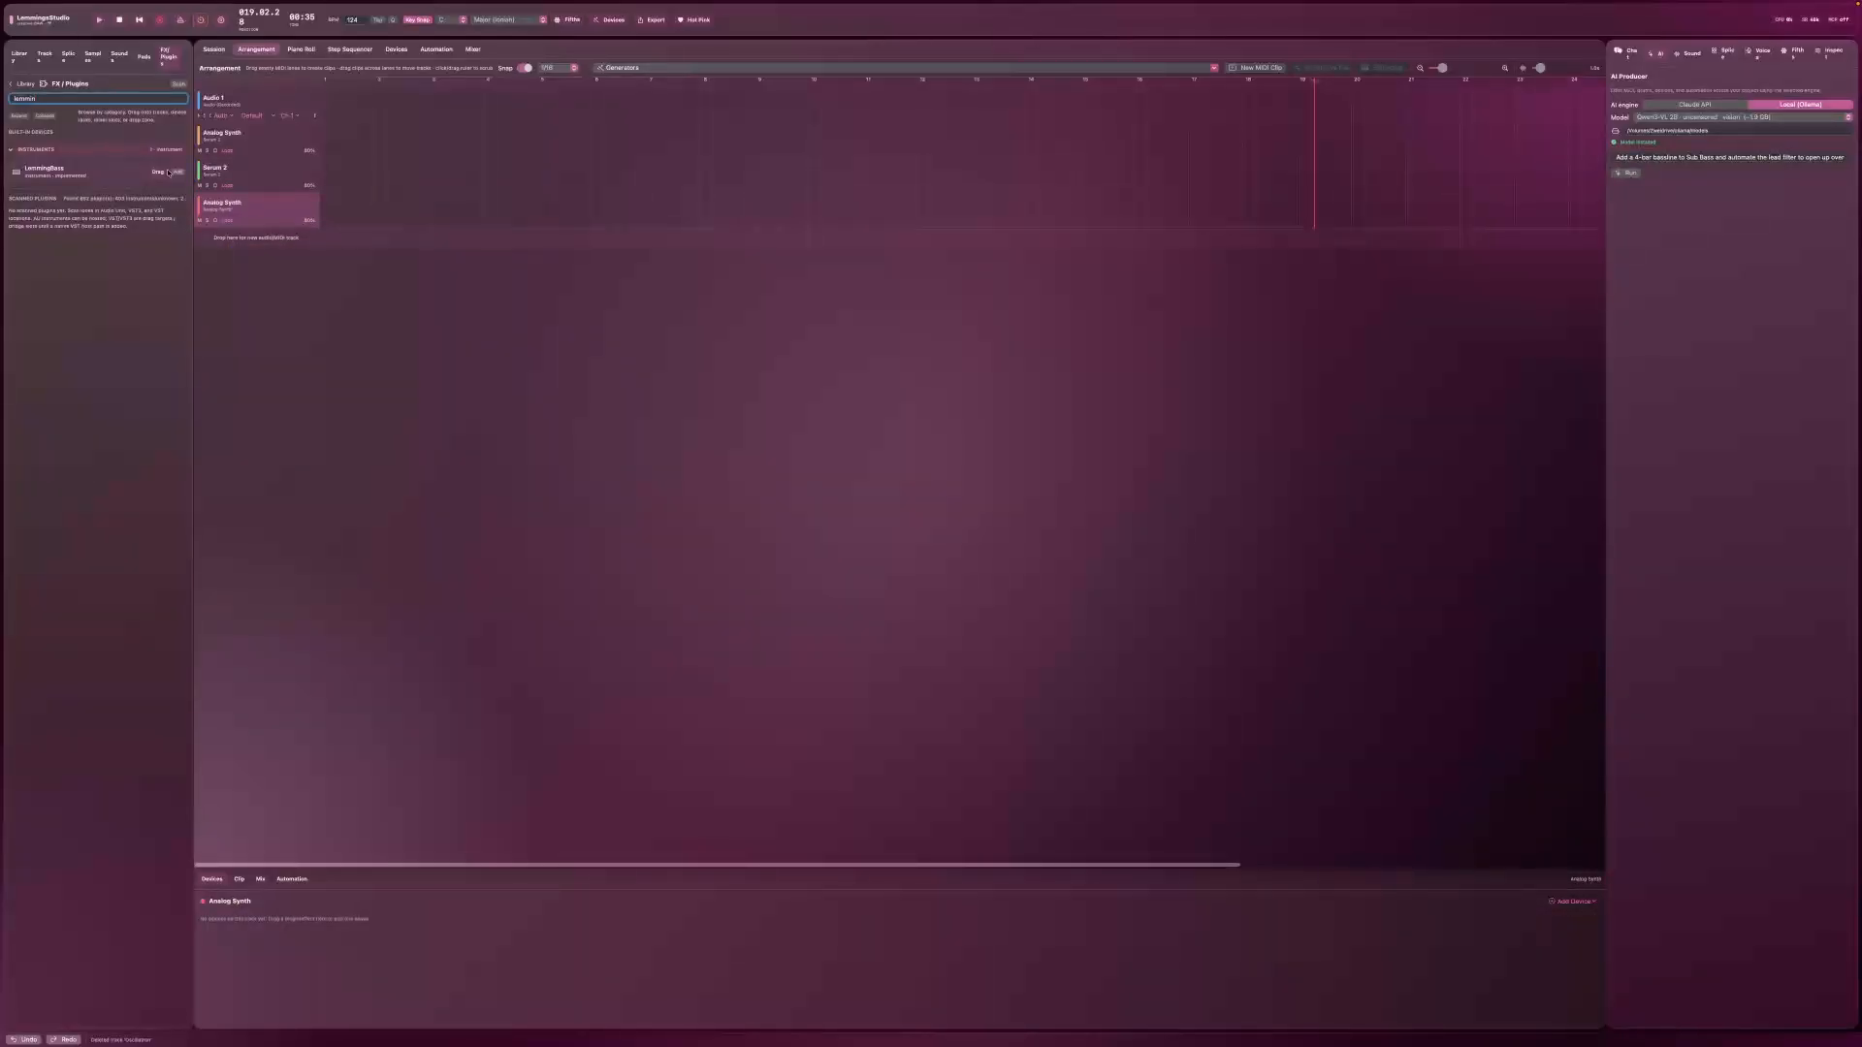
pyautogui.click(180, 171)
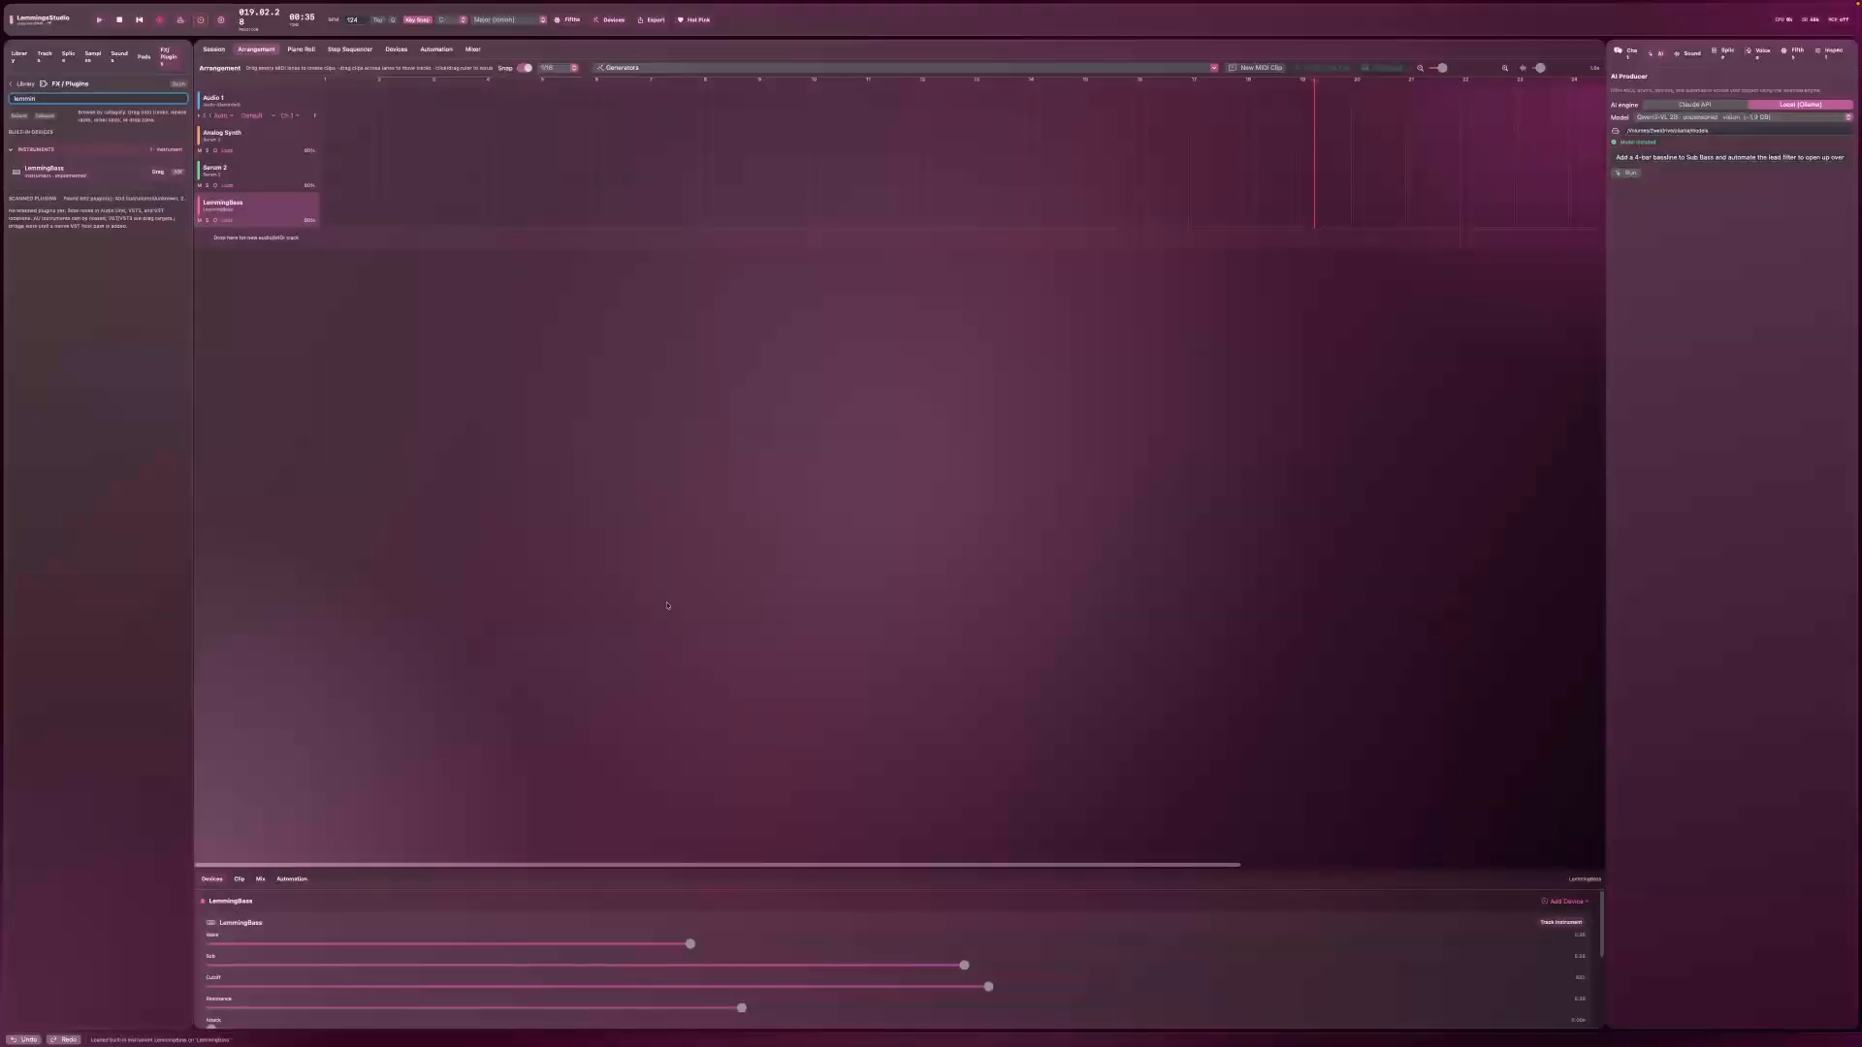
# Step: Lower LemmingBass's Wave parameter and raise its Sub and Punch levels to near maximum
pyautogui.moveTo(853, 946); pyautogui.dragTo(364, 944)
pyautogui.moveTo(965, 982); pyautogui.dragTo(1382, 970)
pyautogui.scroll(-1, 764, 1005)
pyautogui.scroll(-1, 764, 1005)
pyautogui.scroll(-1, 469, 1010)
pyautogui.moveTo(708, 1003); pyautogui.dragTo(1362, 980)
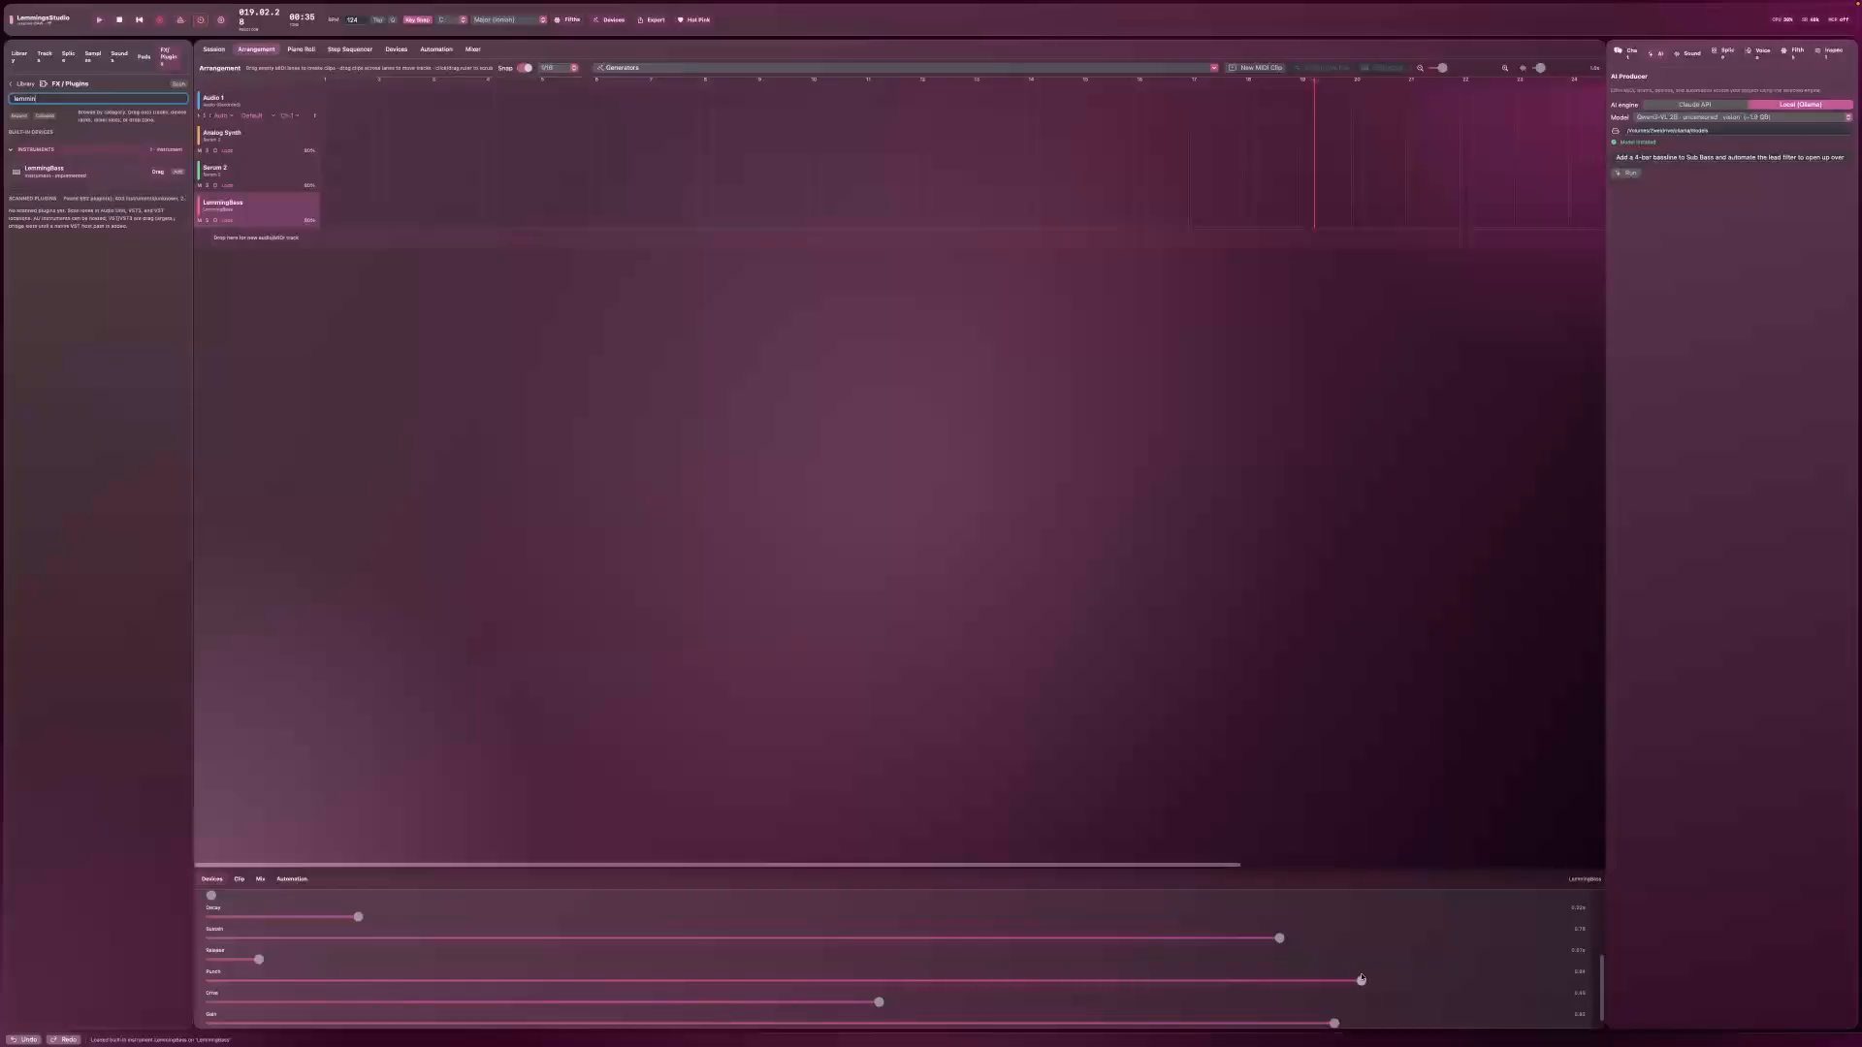
pyautogui.scroll(3, 878, 976)
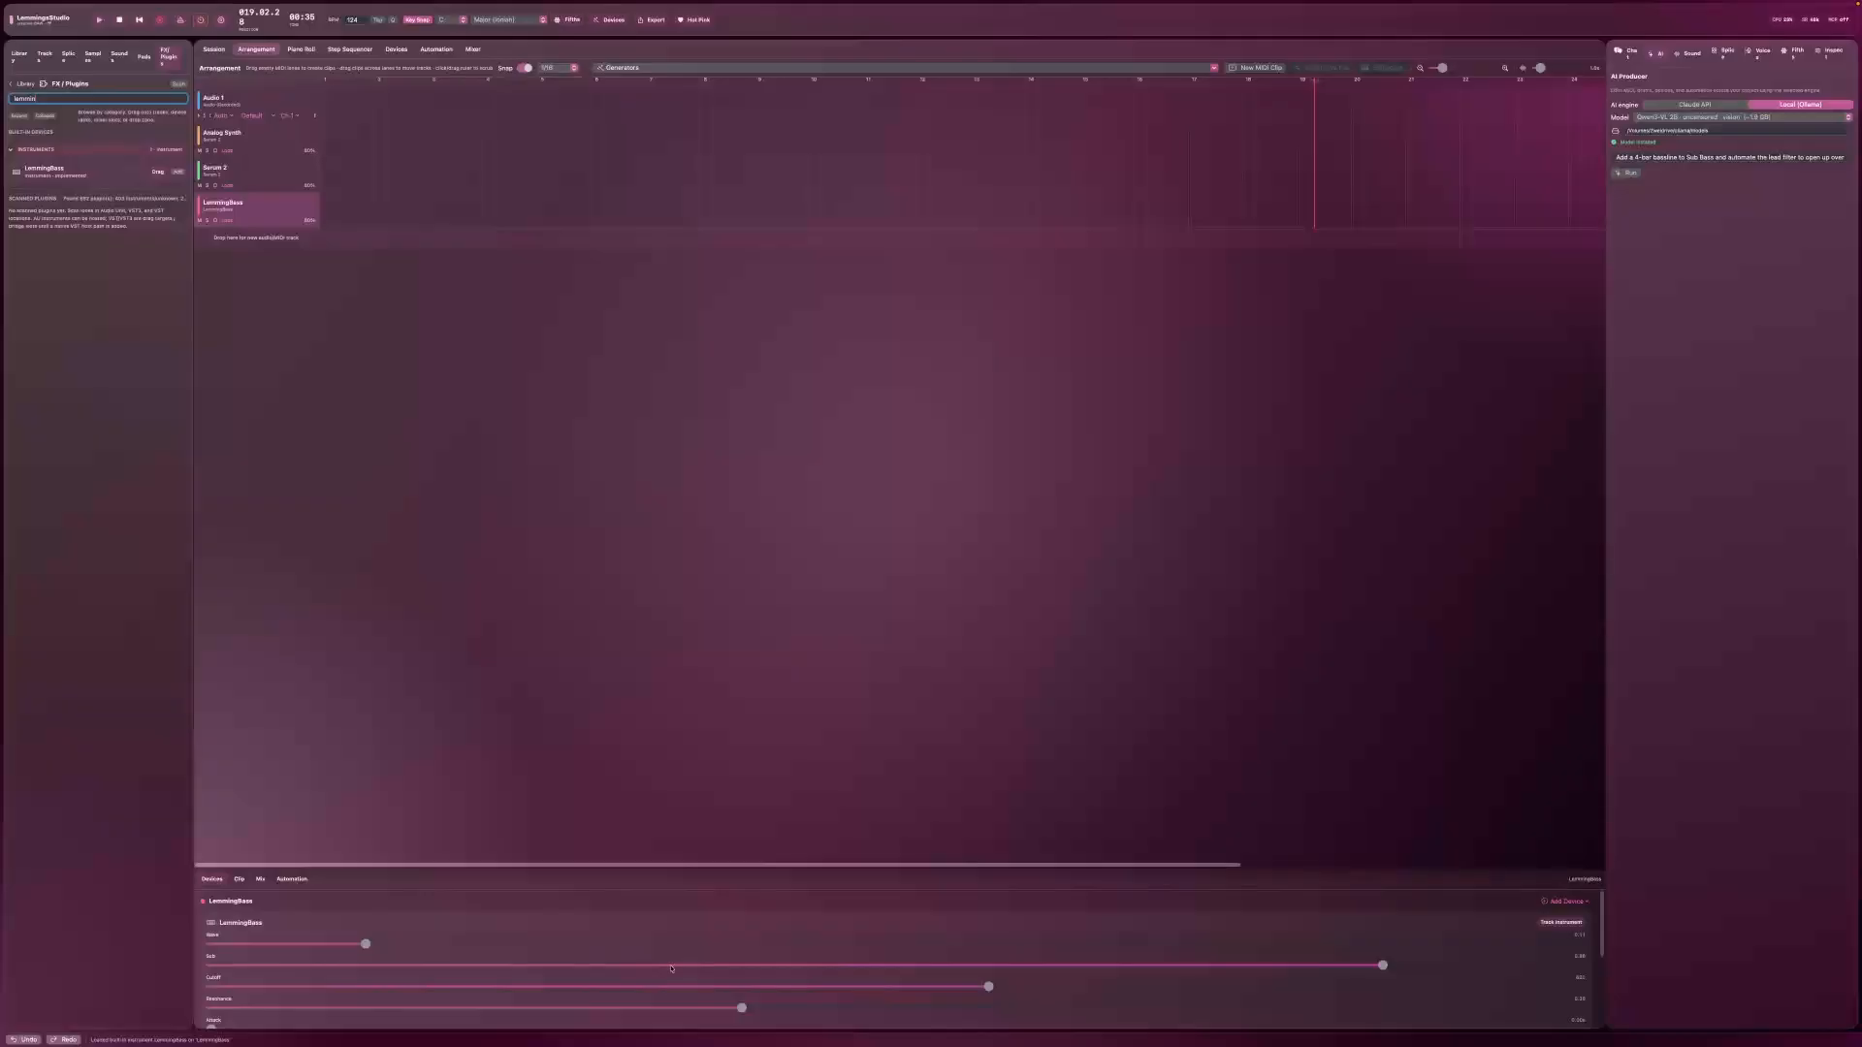
# Step: Delete the LemmingBass track
pyautogui.rightClick(271, 230)
pyautogui.click(298, 230)
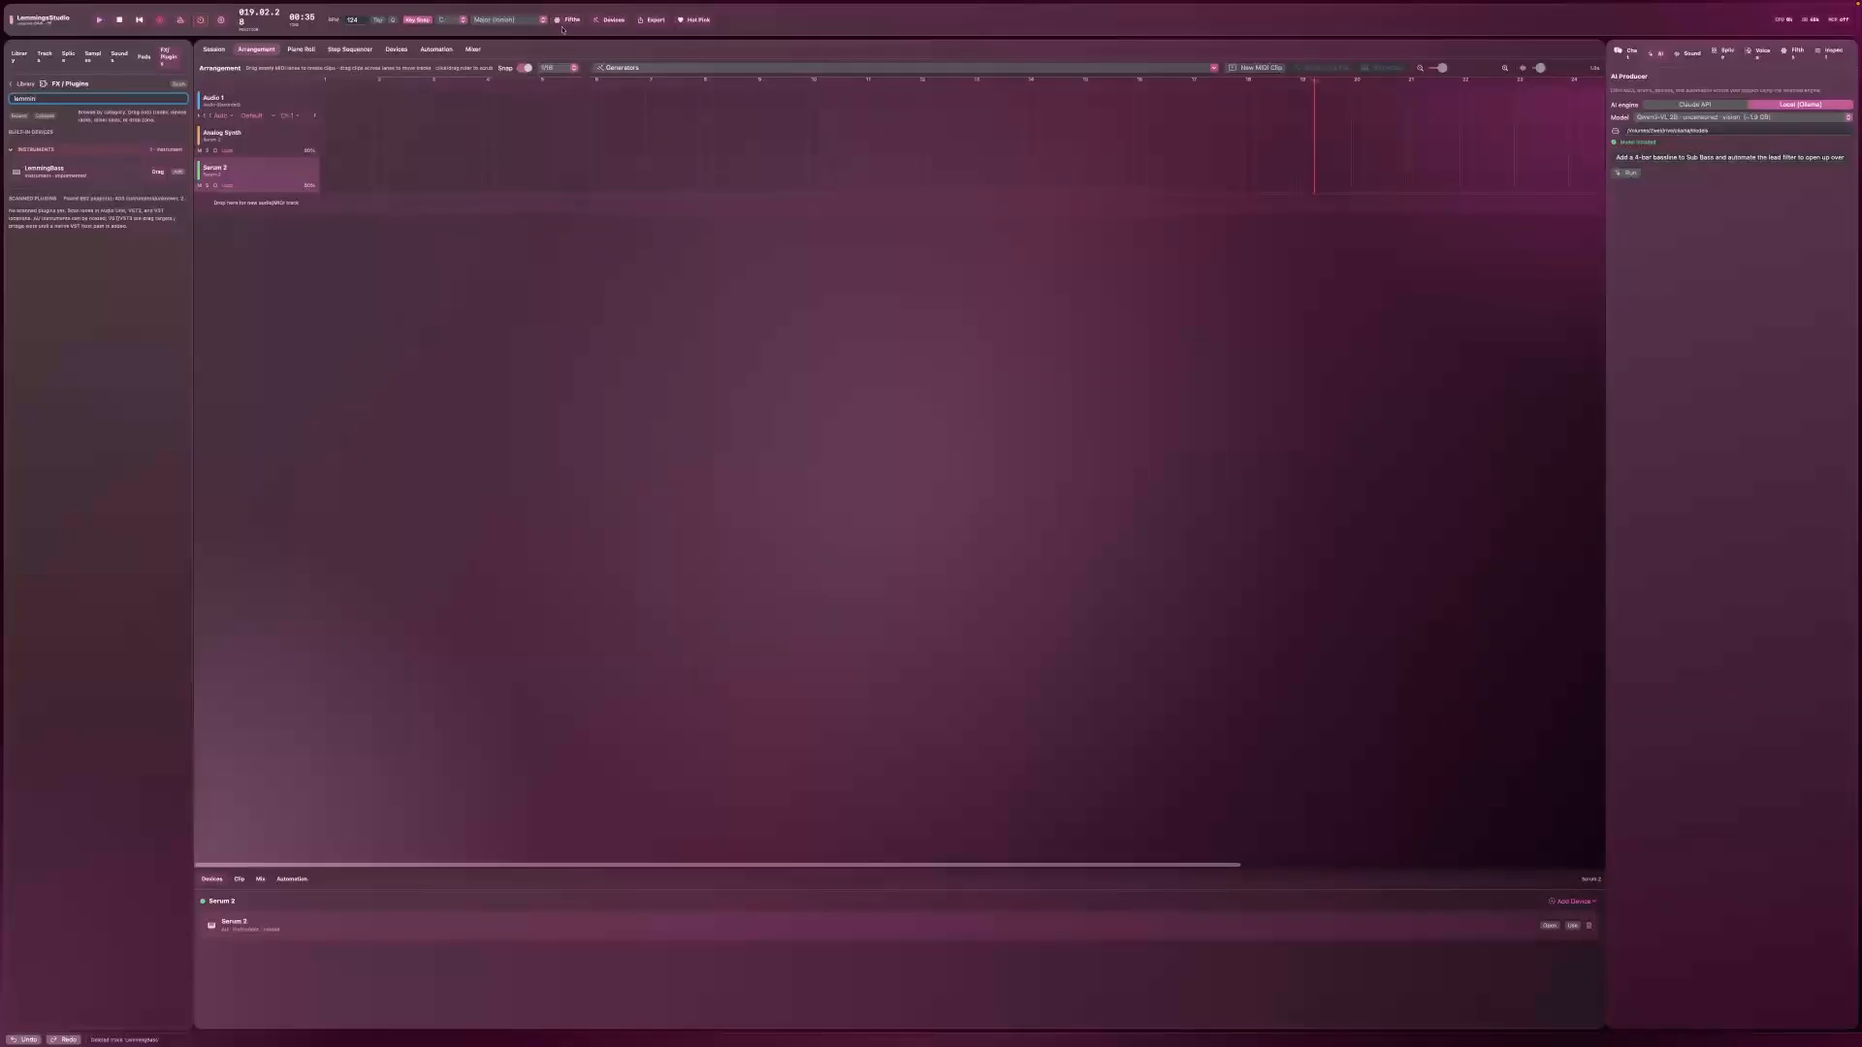
# Step: Reselect the Hot Pink interface theme and switch to Liquid Glass
pyautogui.click(695, 22)
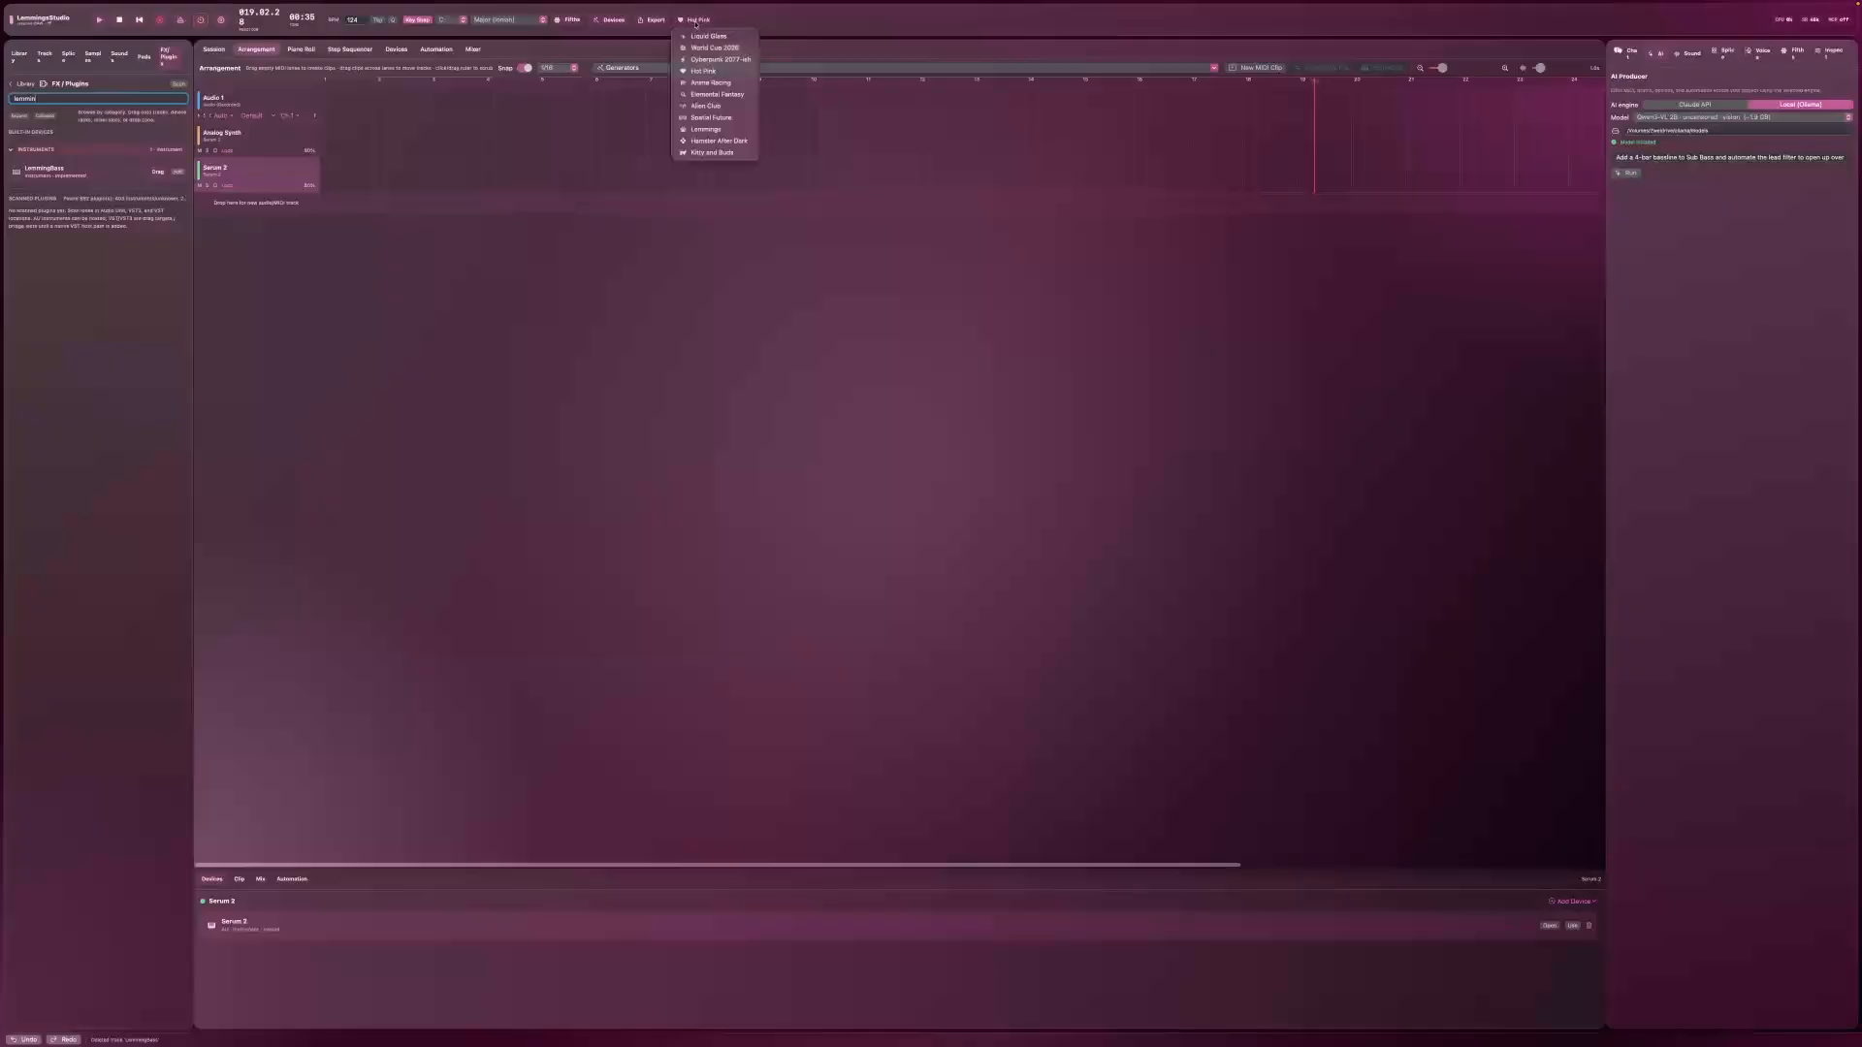
pyautogui.click(698, 70)
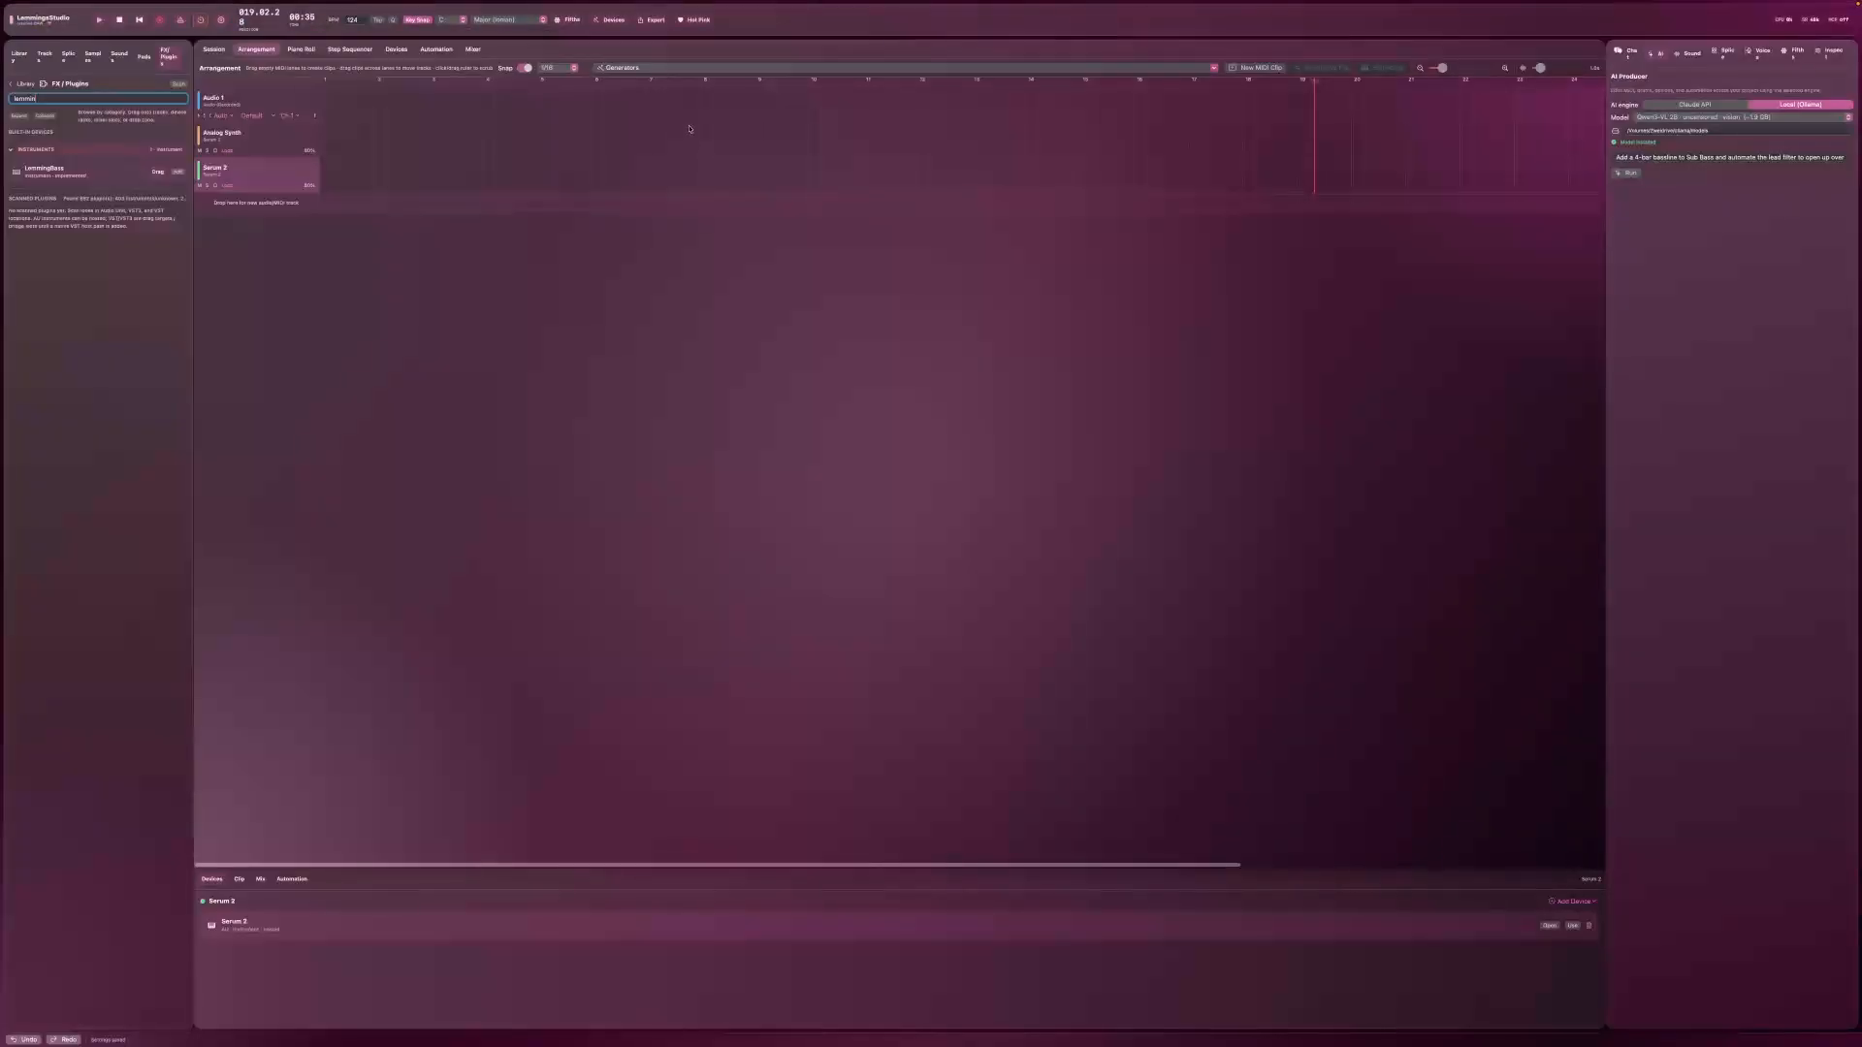
pyautogui.click(693, 20)
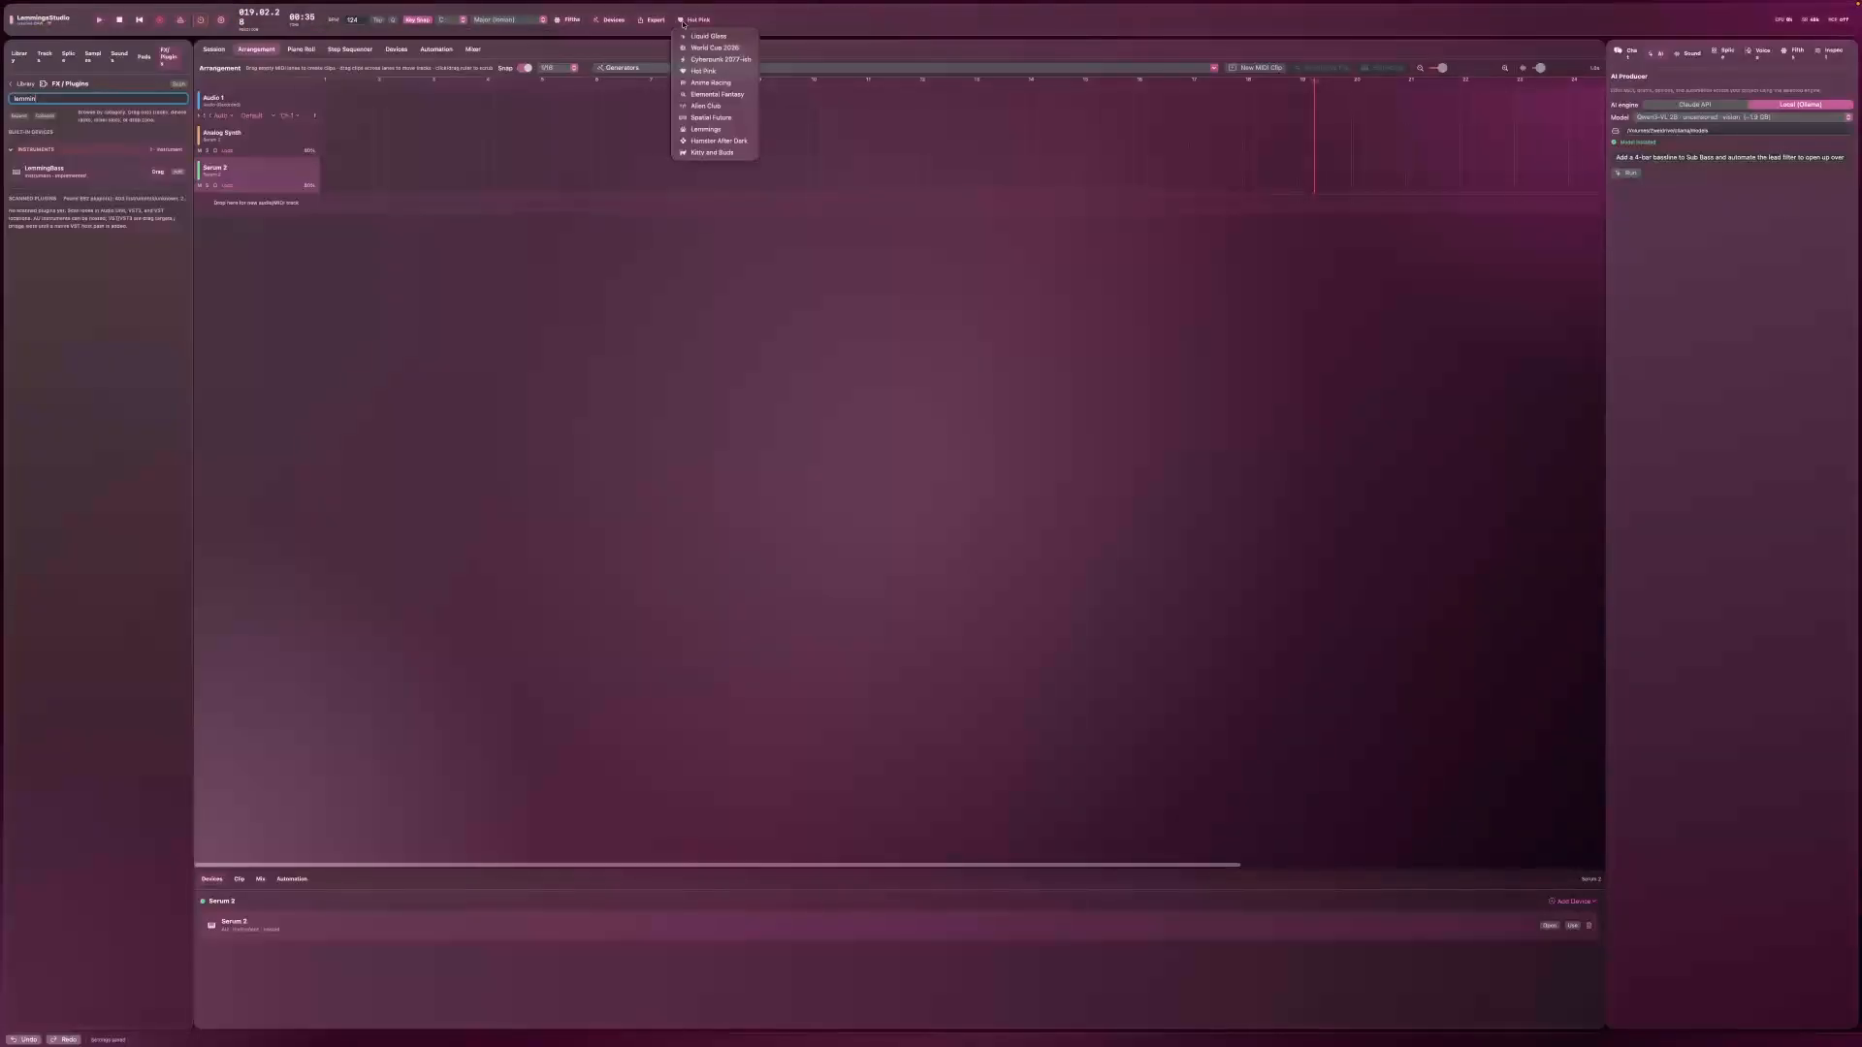
pyautogui.click(690, 36)
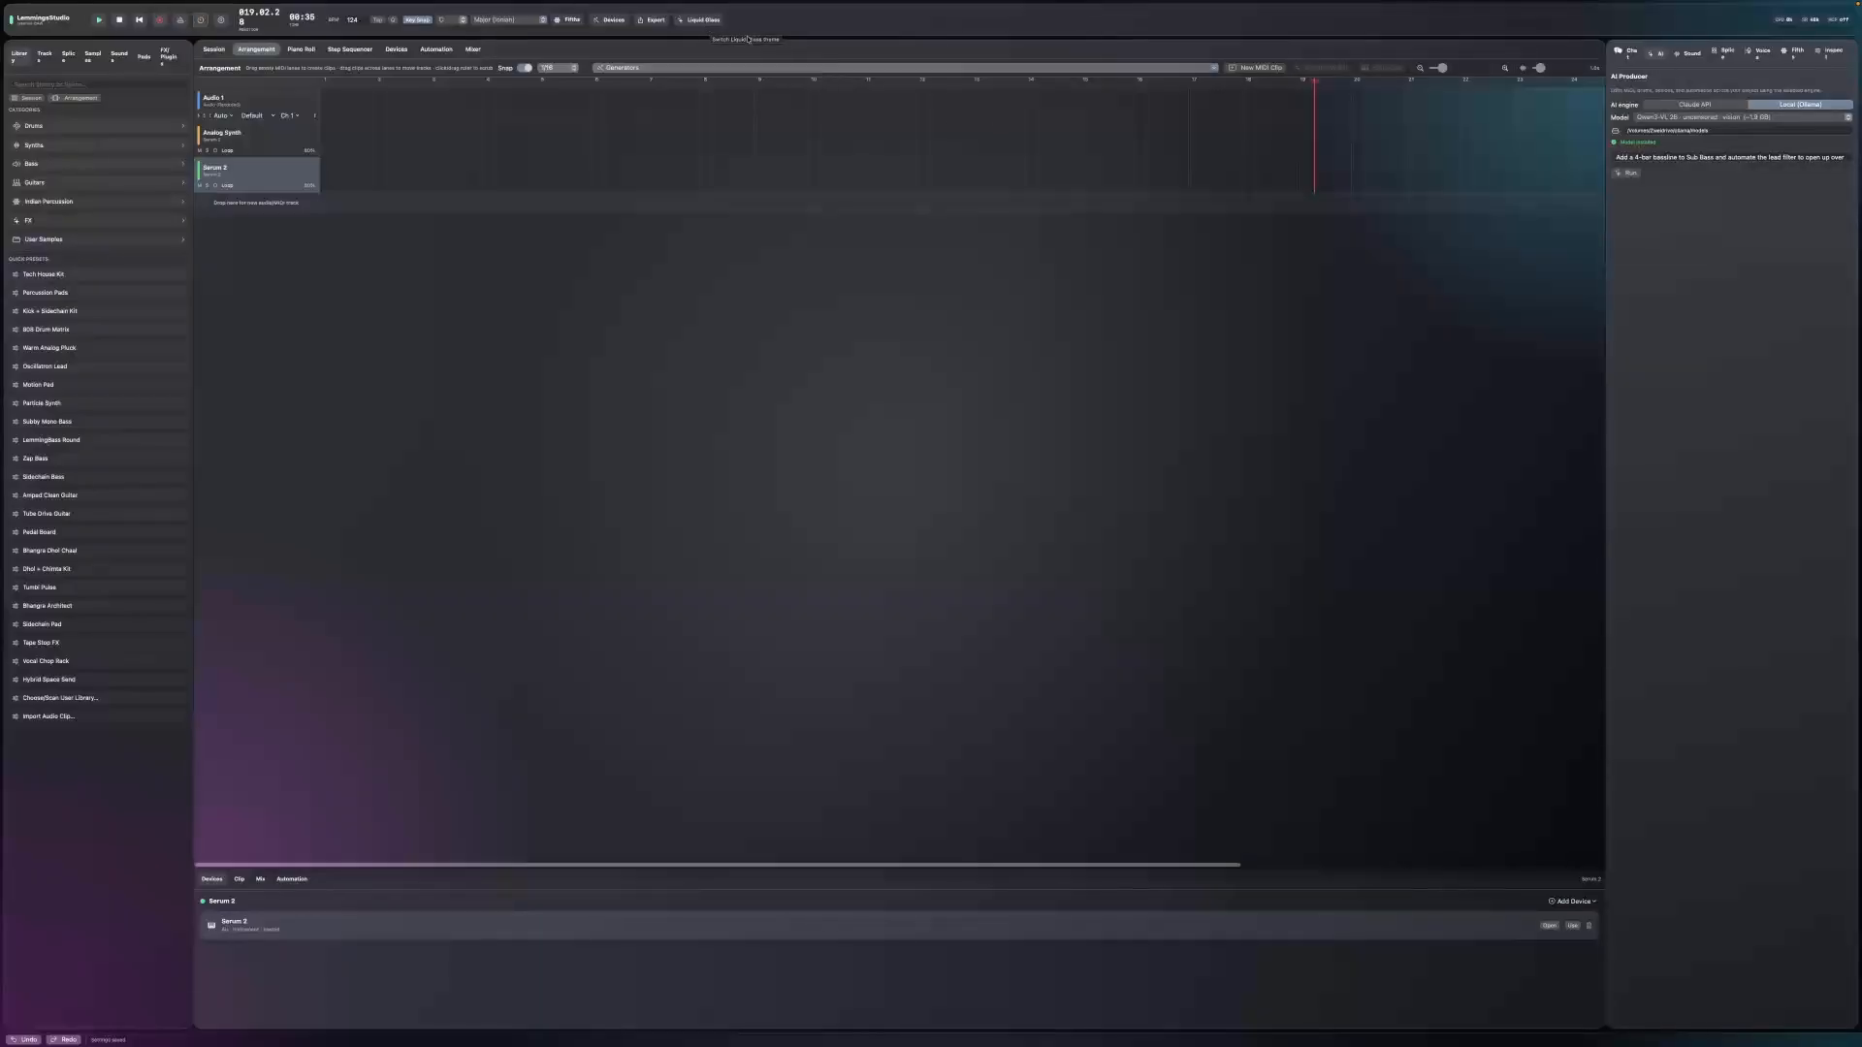
# Step: Try the World Cup 2026 interface theme, followed by Cyberpunk 2077-ish
pyautogui.click(705, 21)
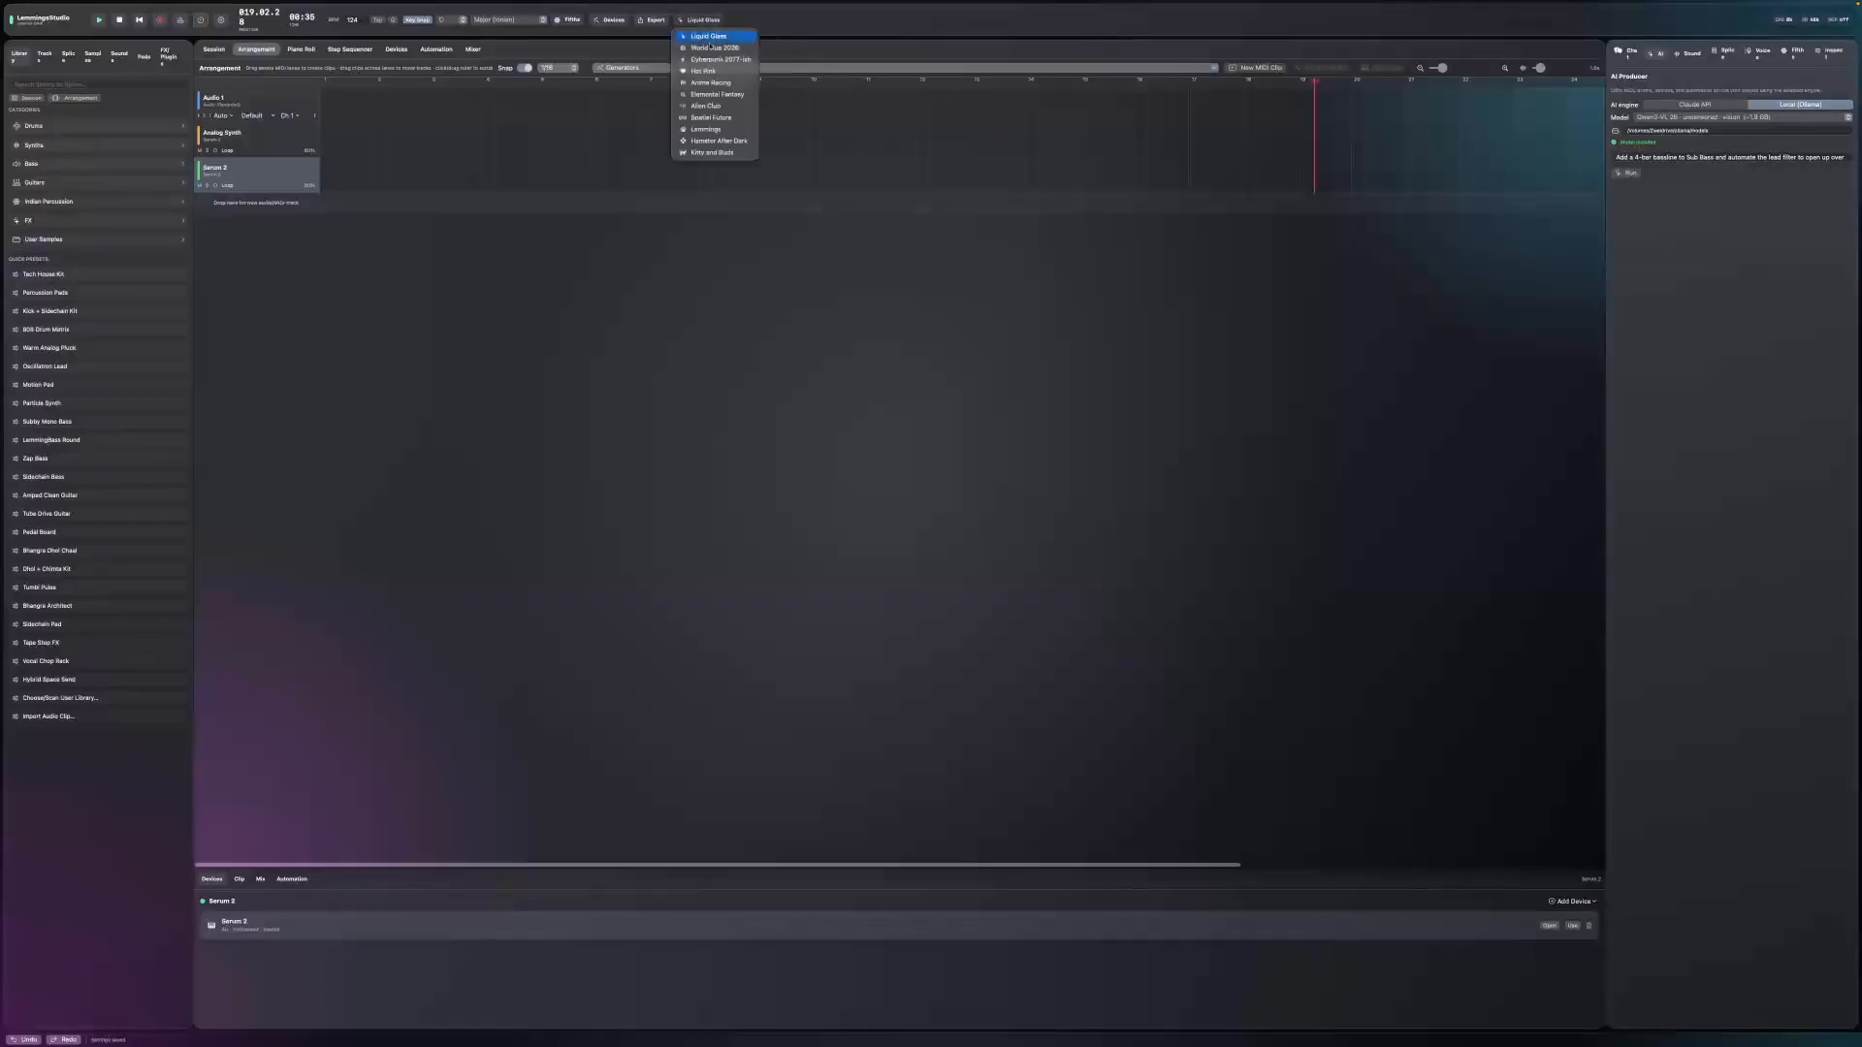
pyautogui.click(712, 48)
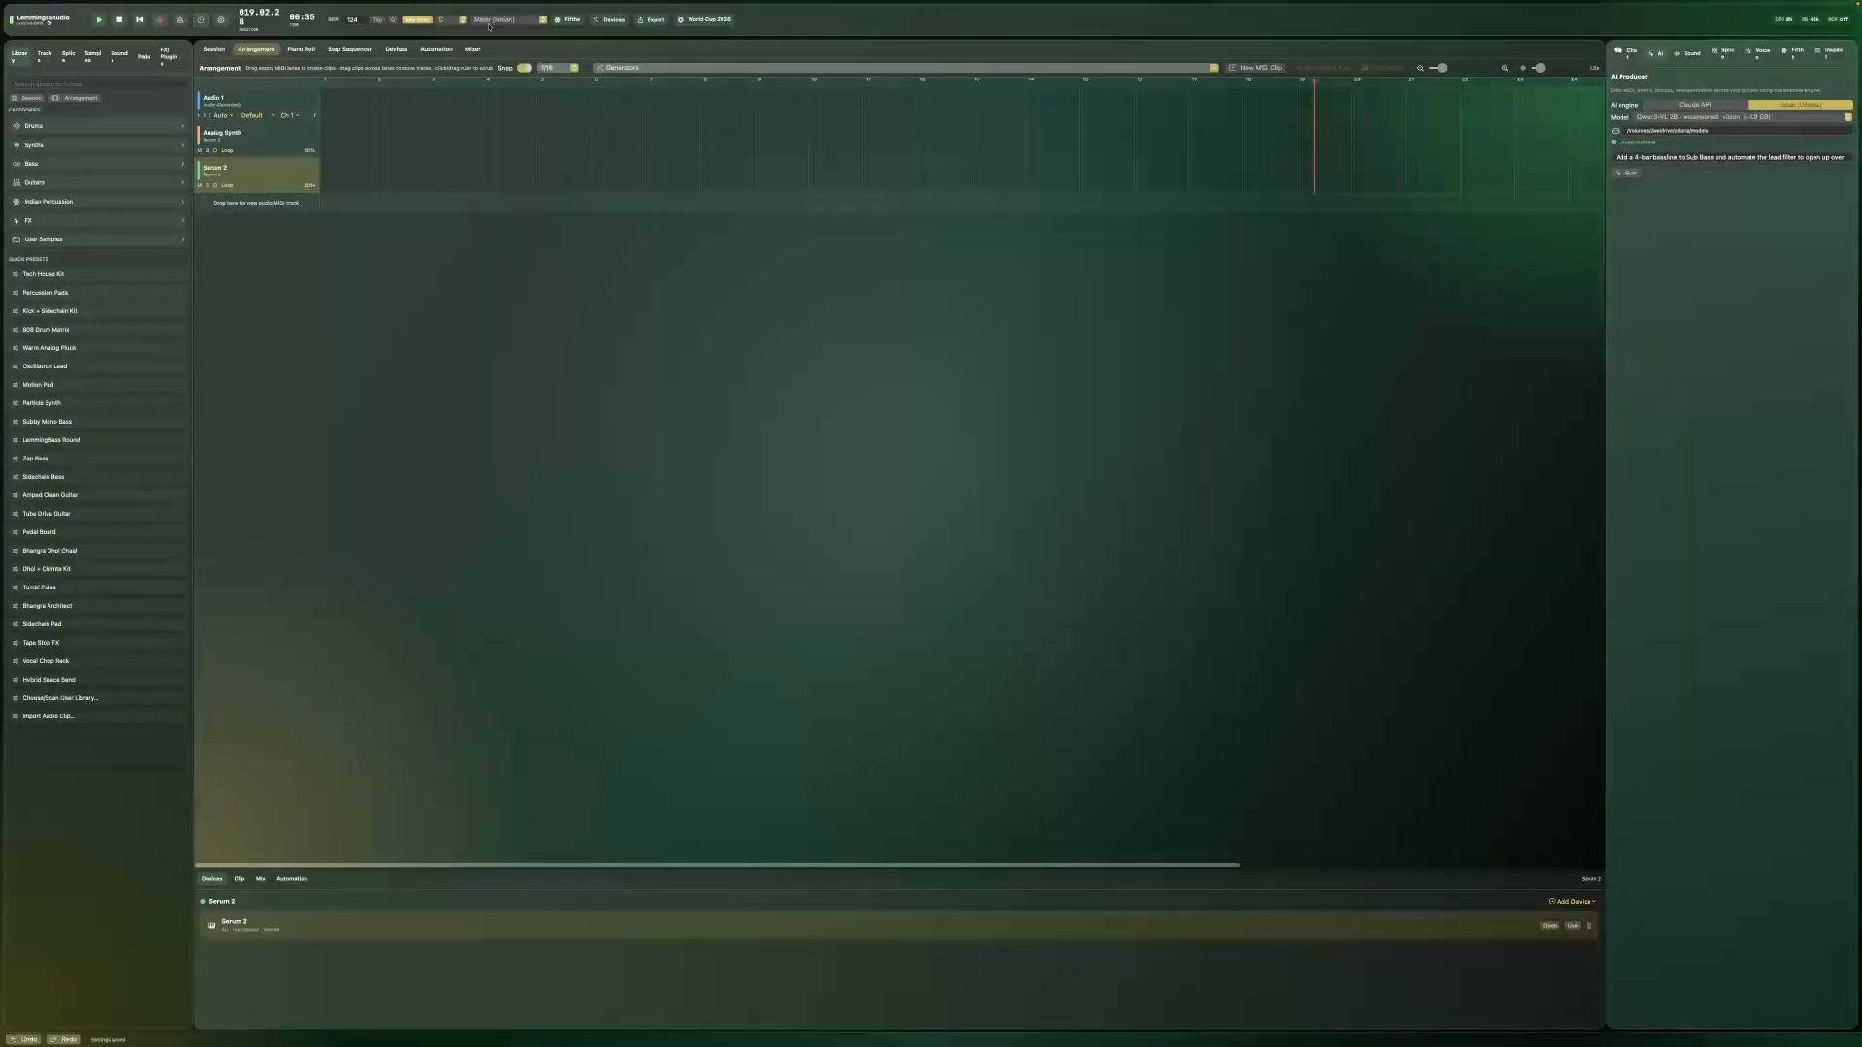
pyautogui.click(690, 20)
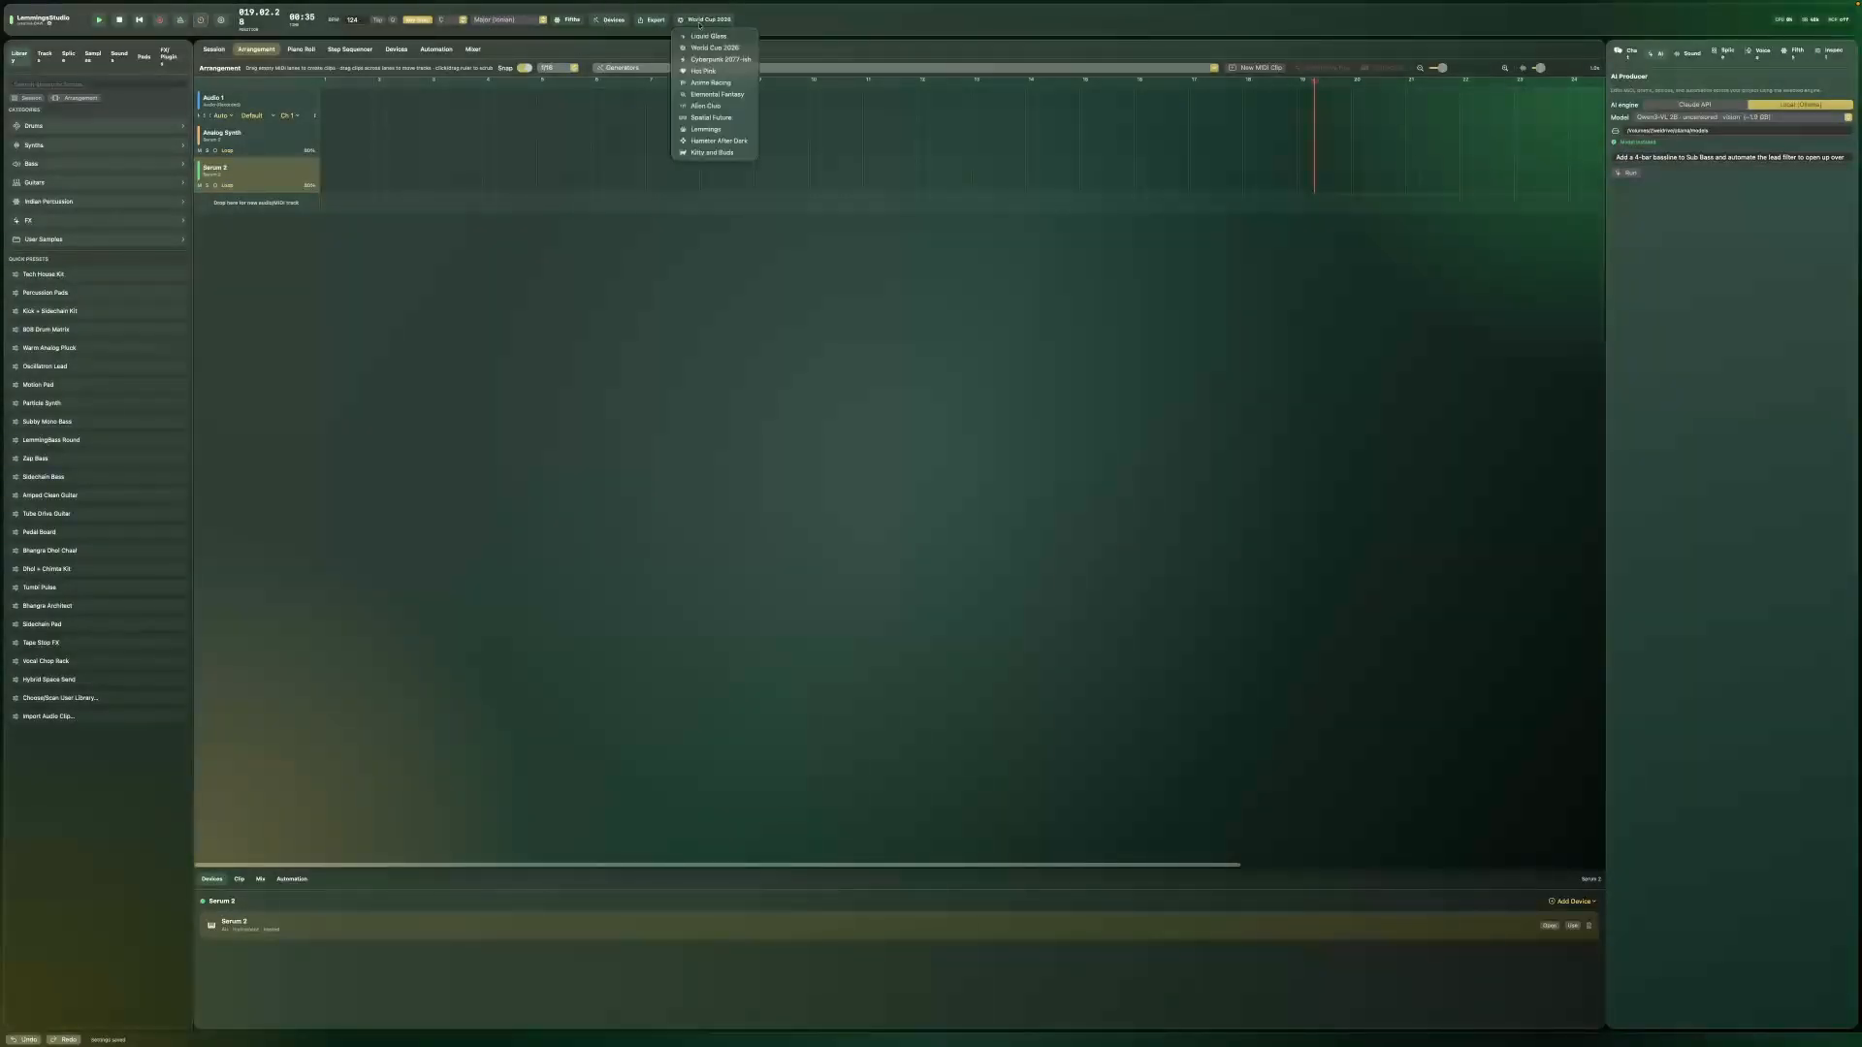
pyautogui.click(694, 59)
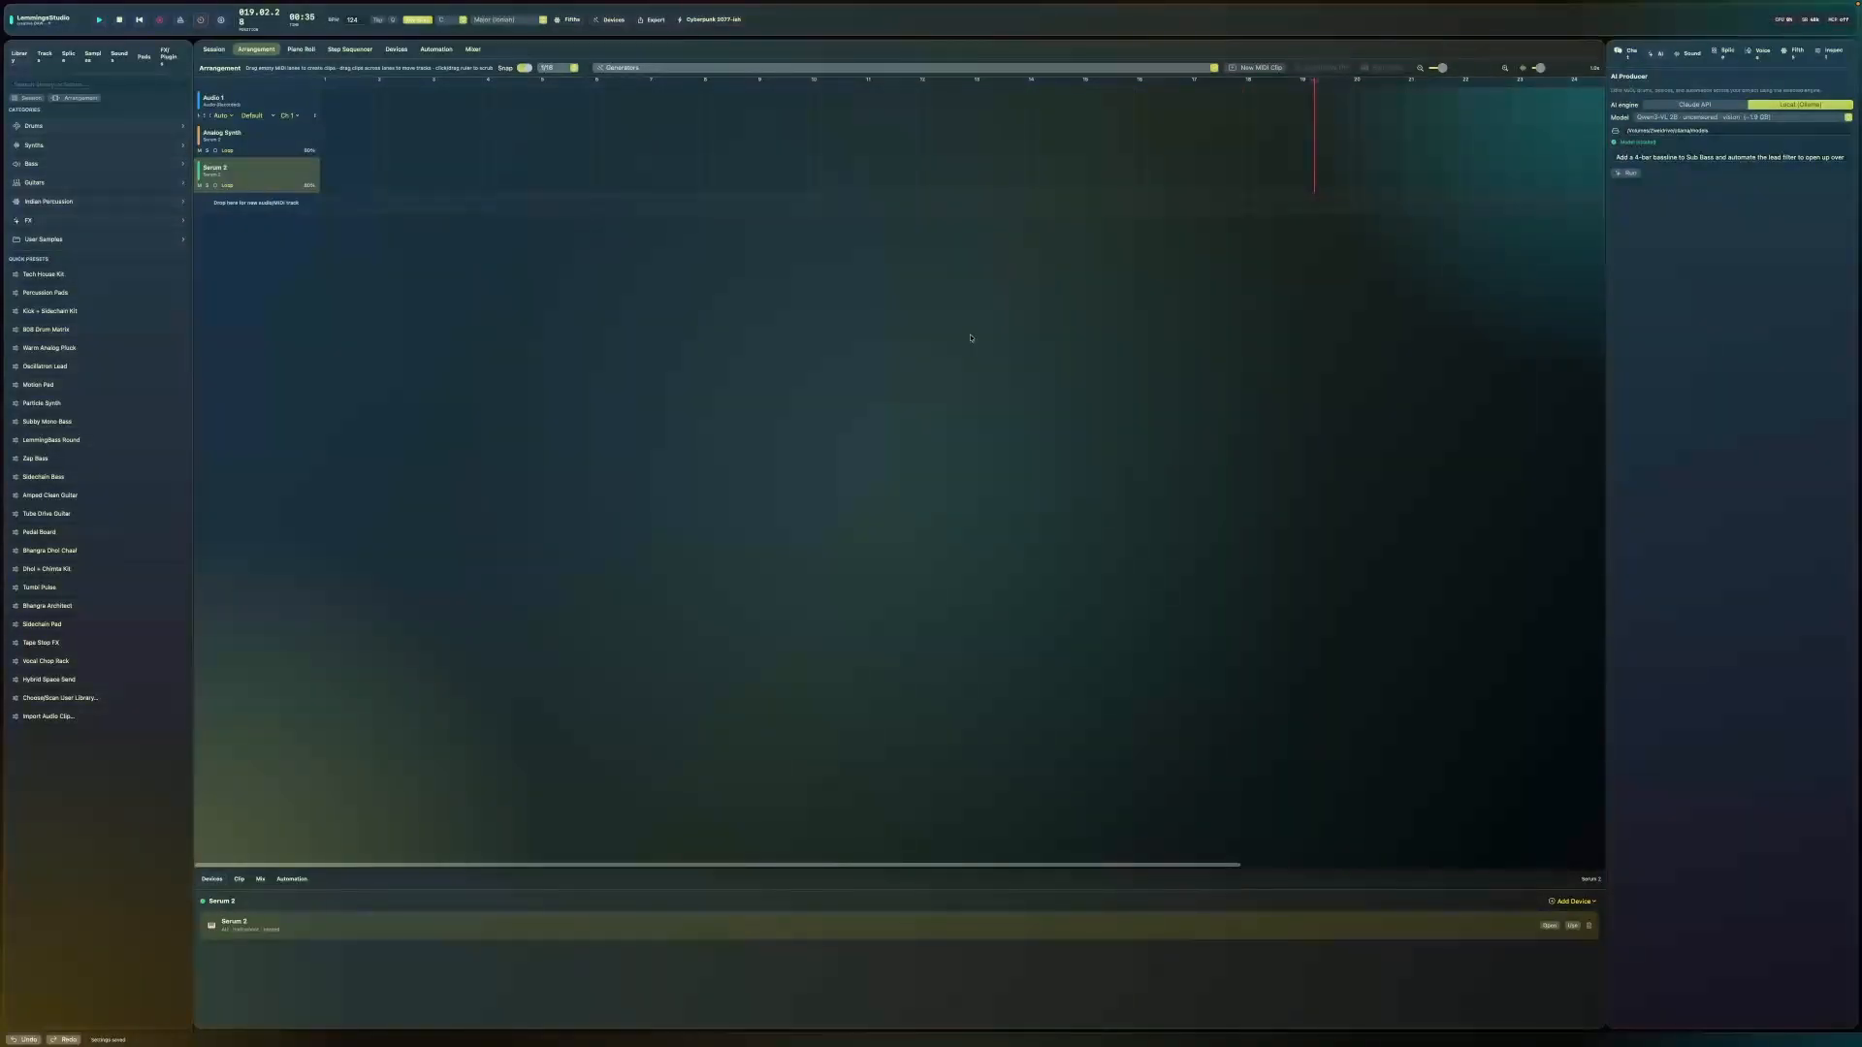
# Step: Try the Anime Racing interface theme, followed by Elemental Fantasy
pyautogui.click(713, 24)
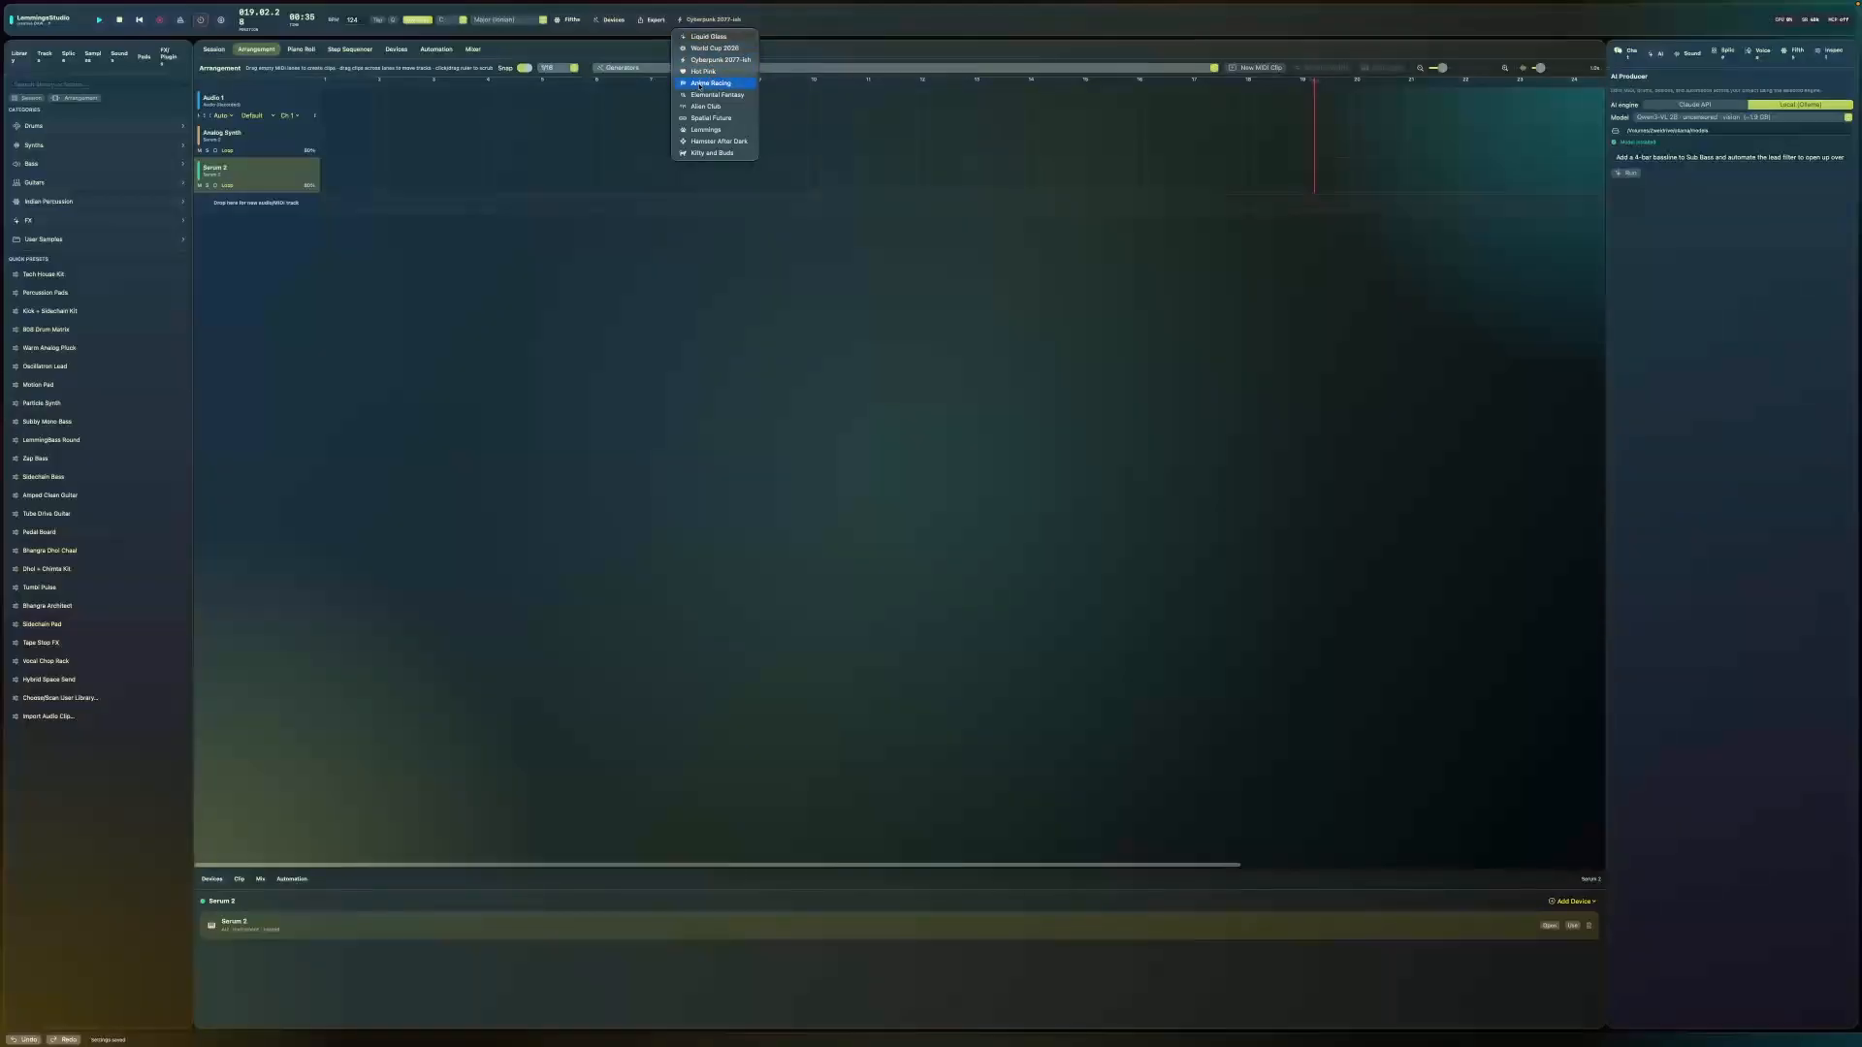
pyautogui.click(700, 83)
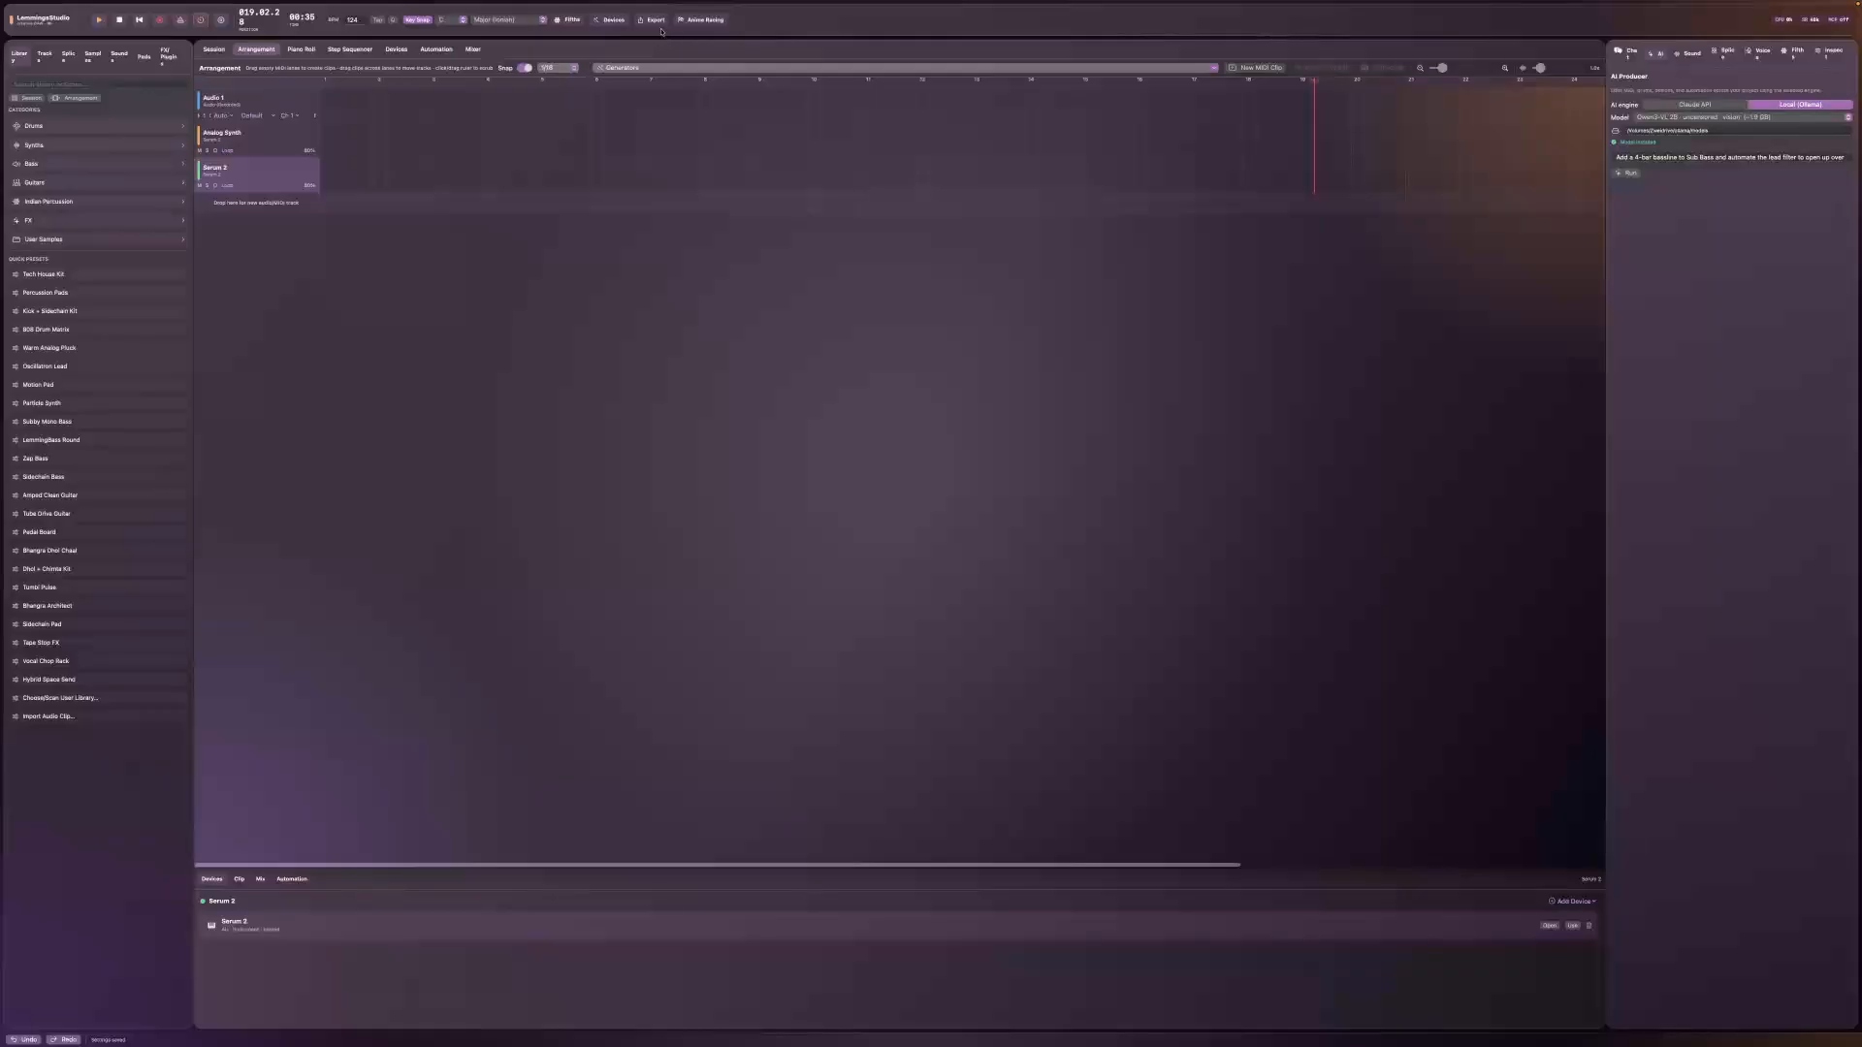
pyautogui.click(703, 20)
pyautogui.click(708, 96)
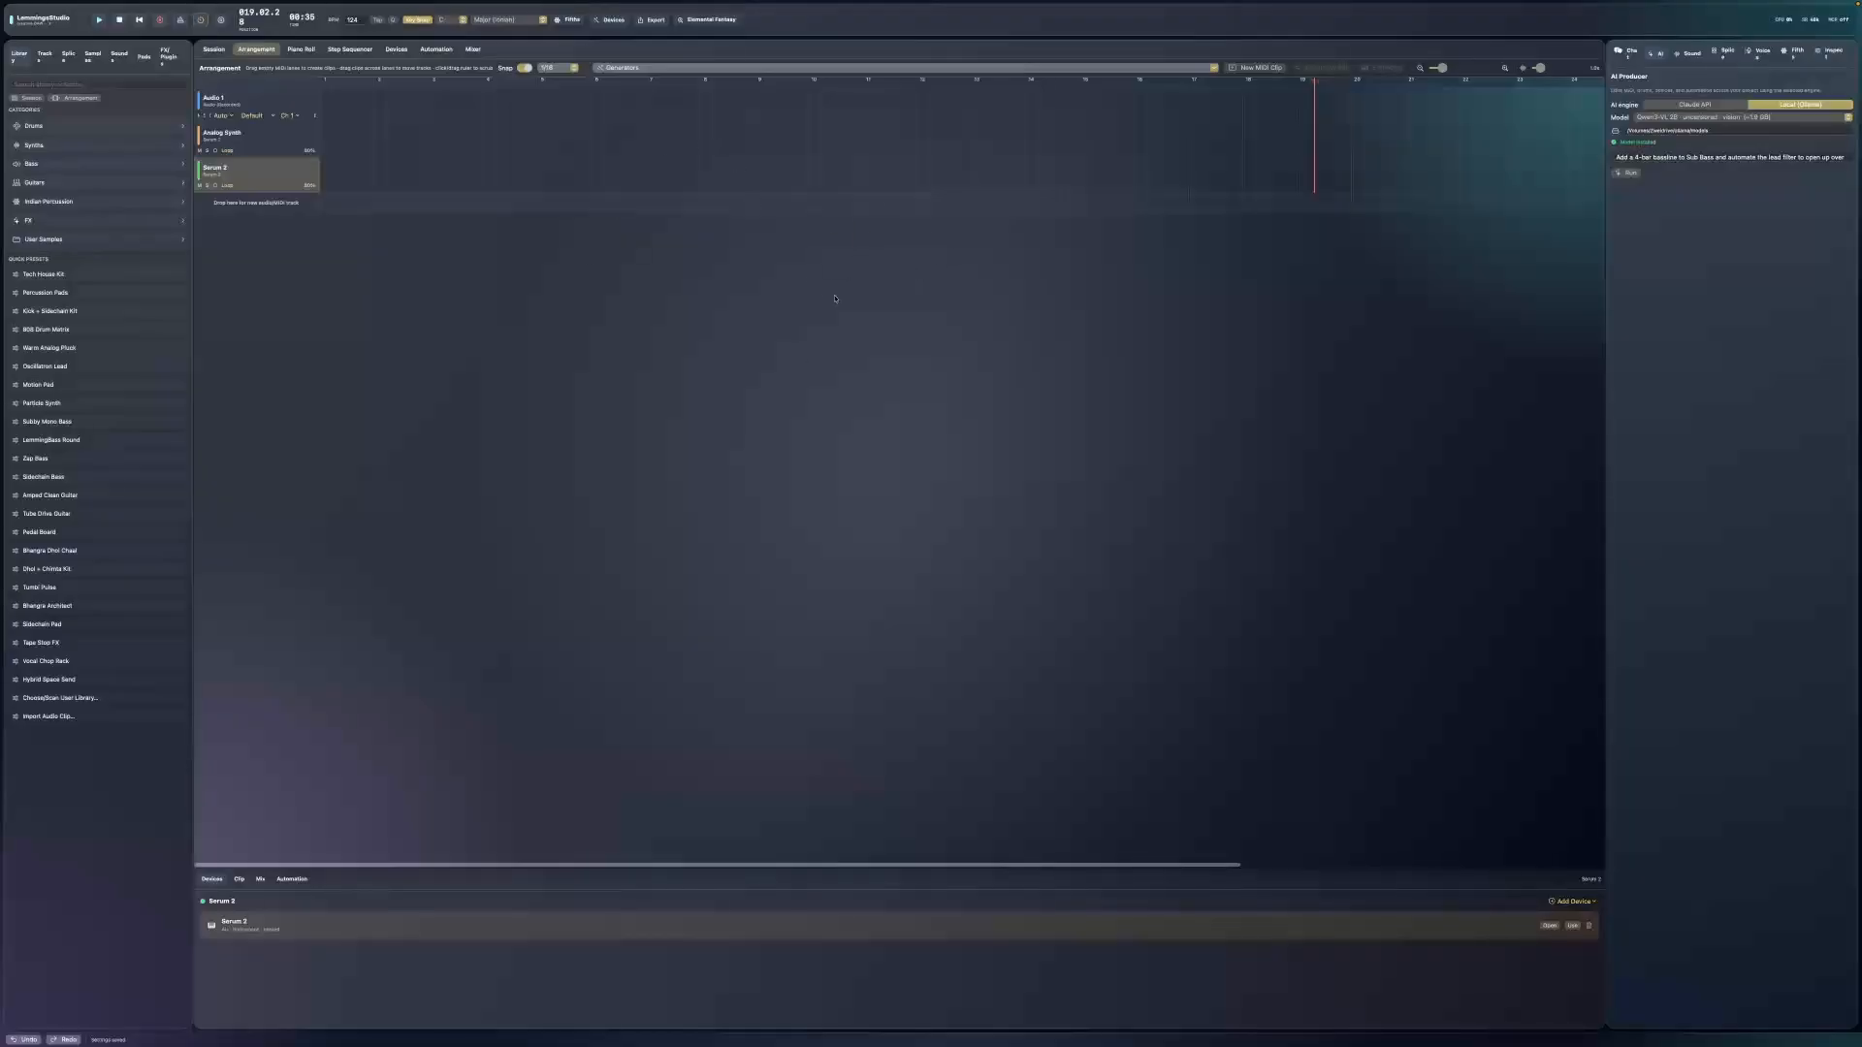
# Step: Try the Alien Club interface theme, followed by Spatial Future
pyautogui.click(533, 21)
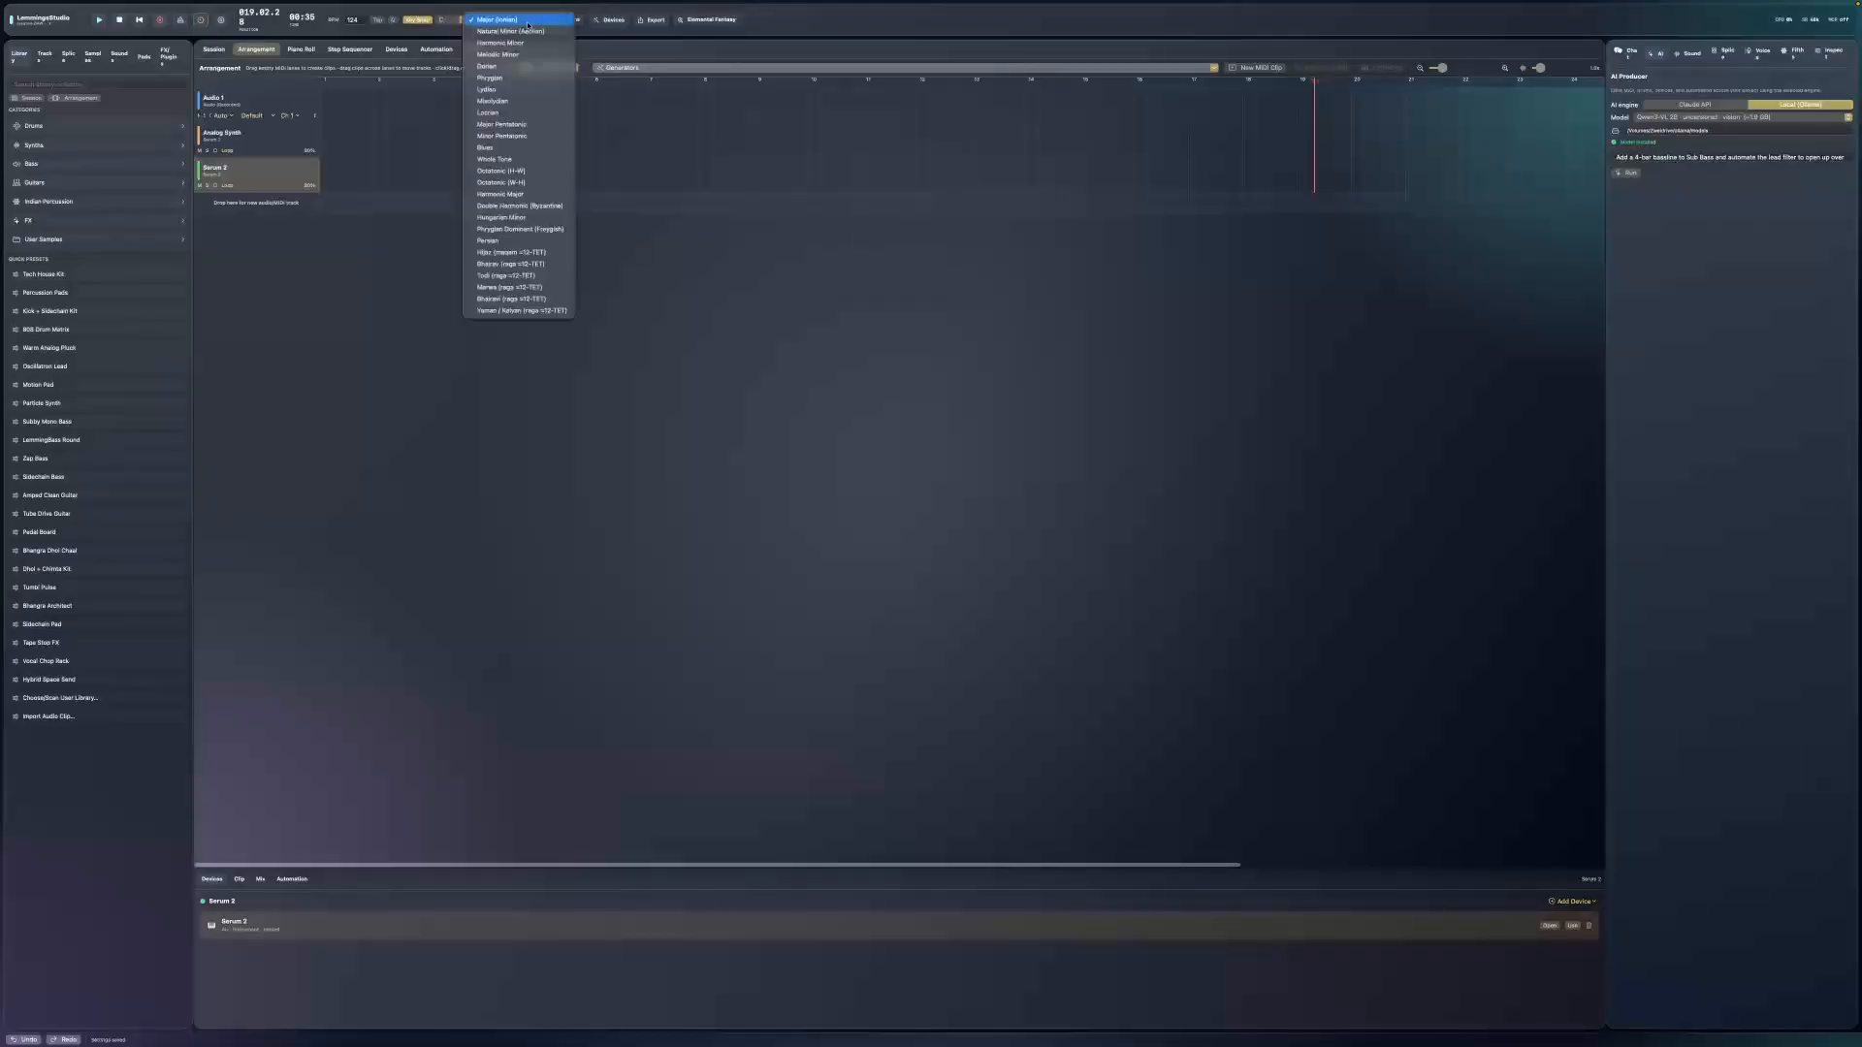
pyautogui.click(680, 20)
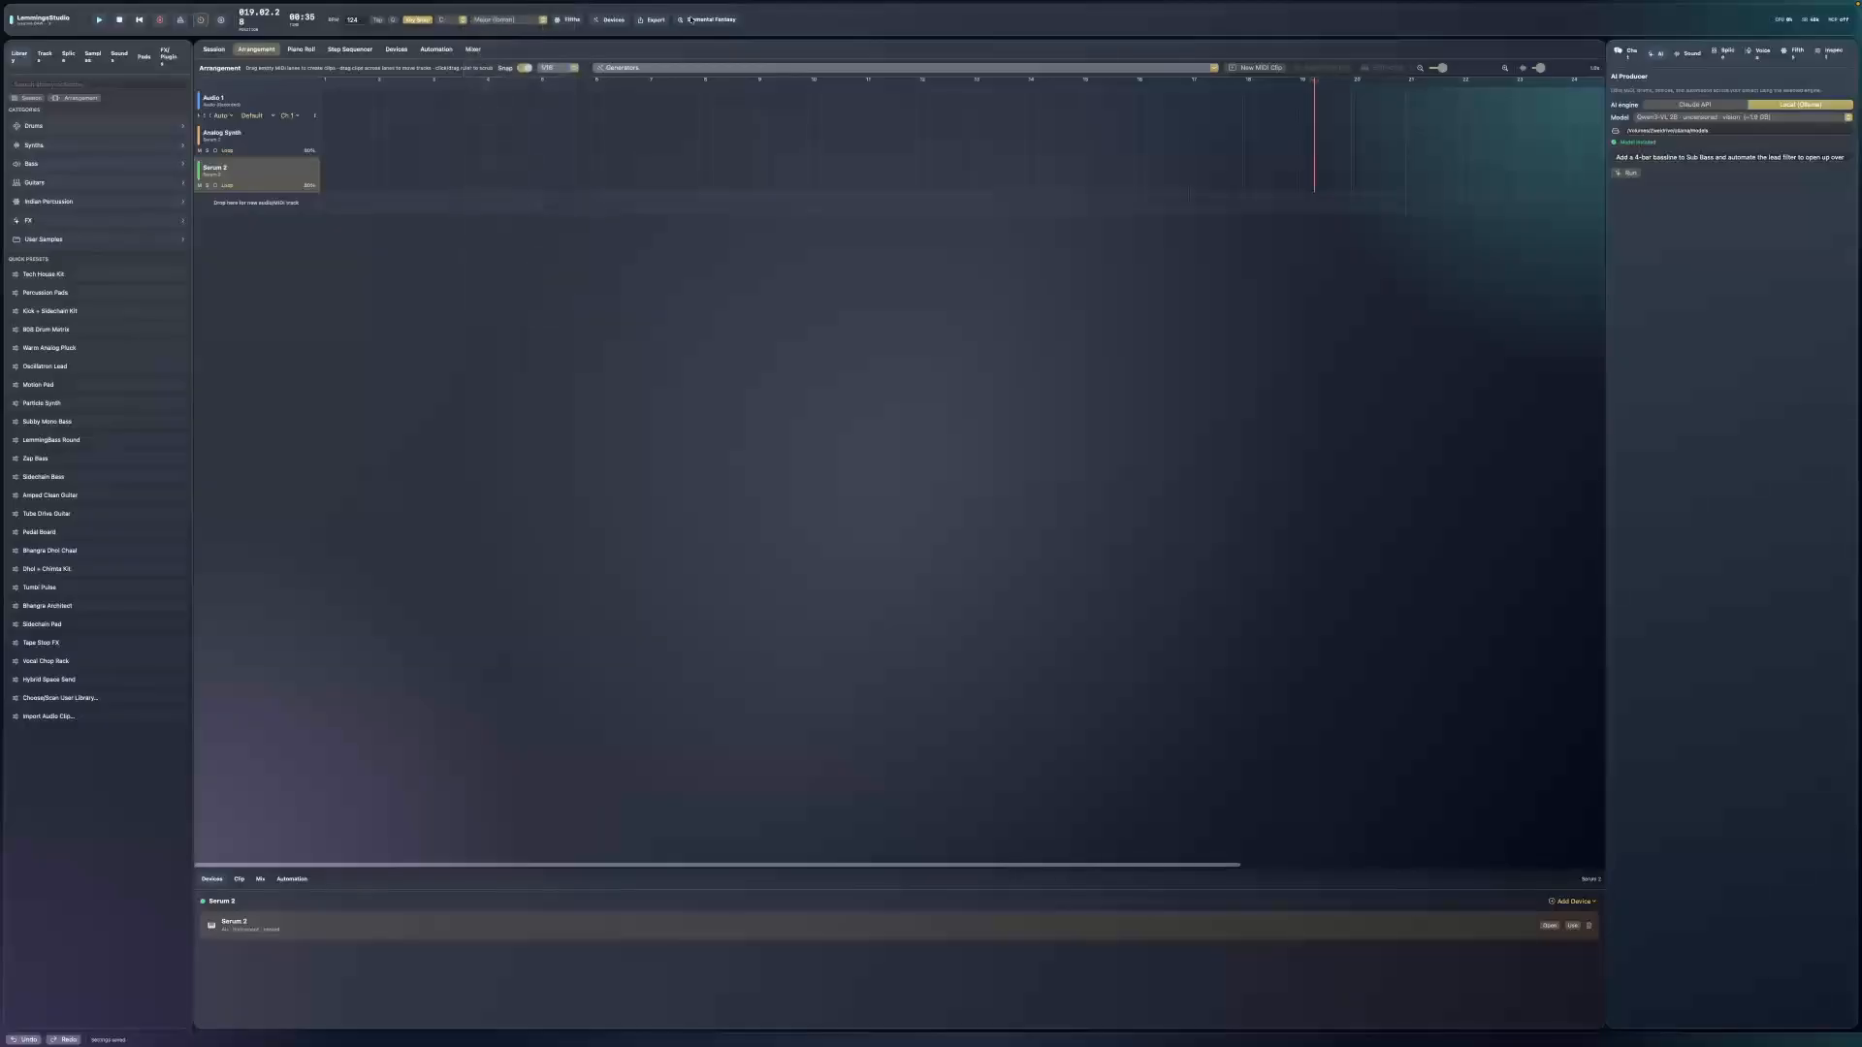
pyautogui.click(690, 19)
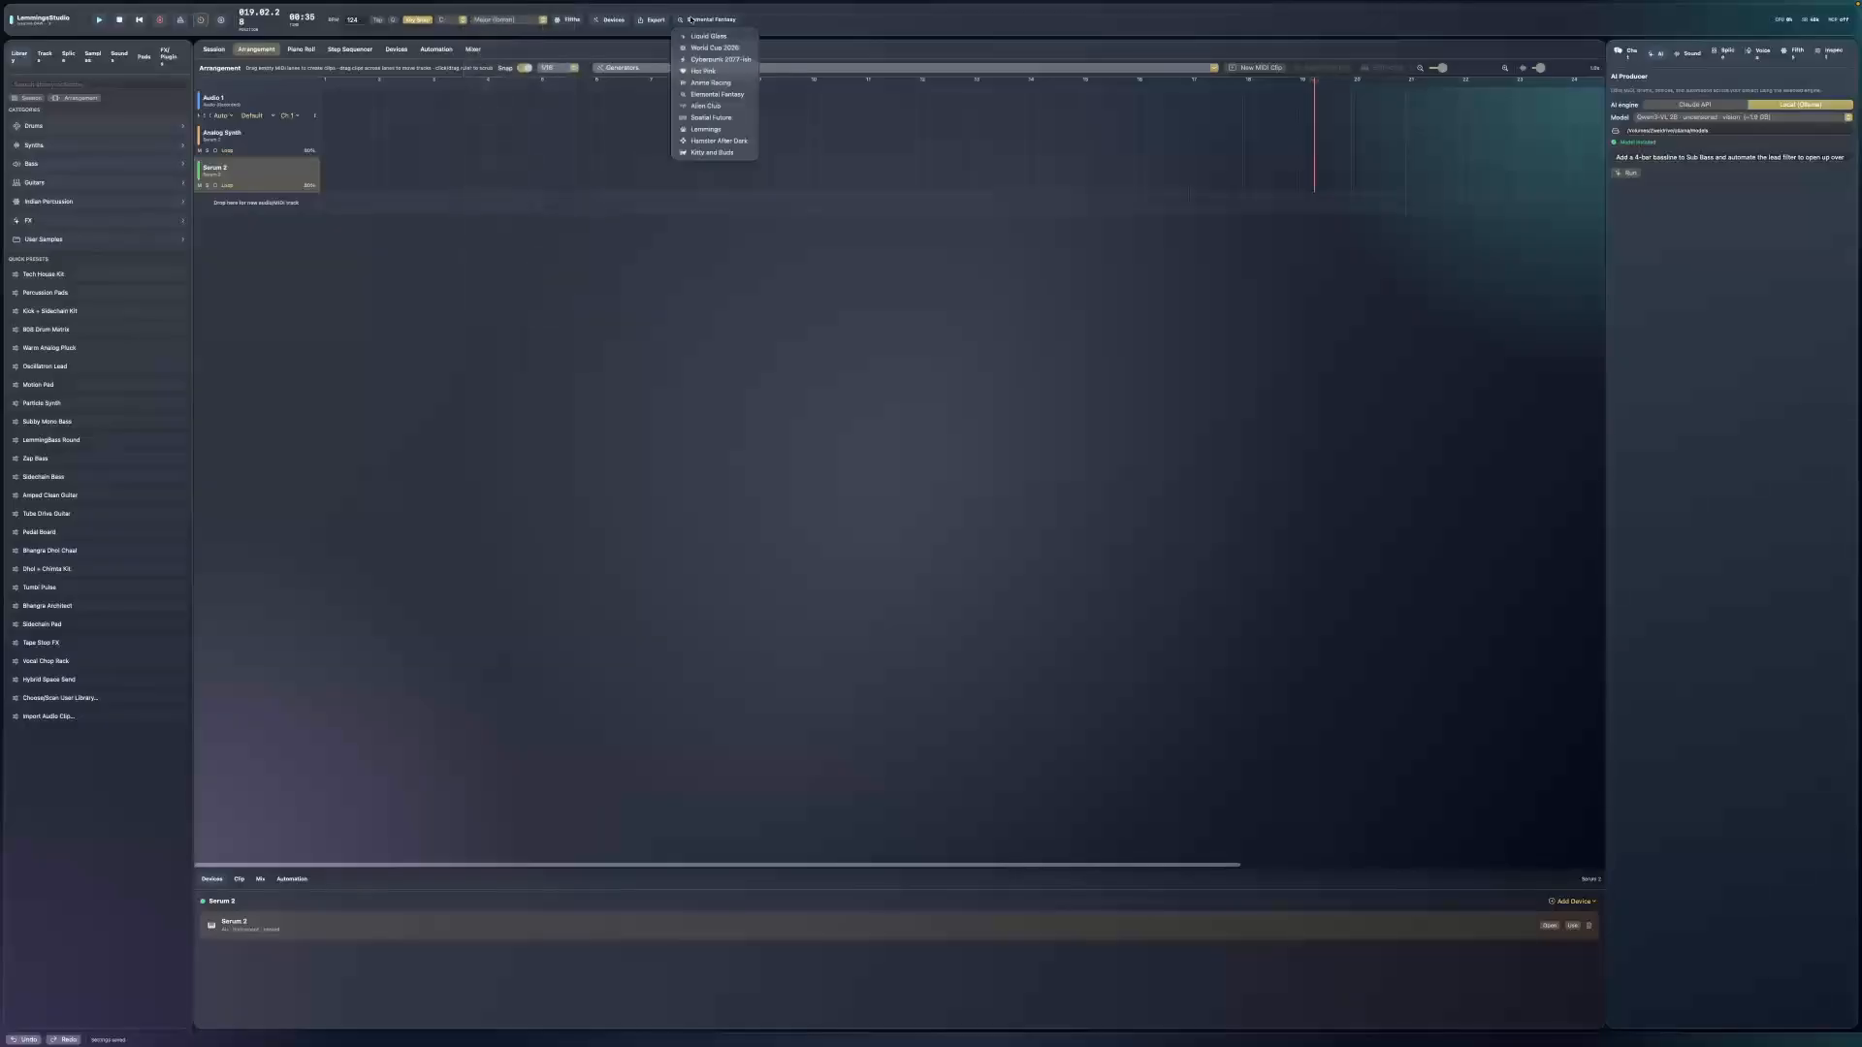
pyautogui.click(713, 105)
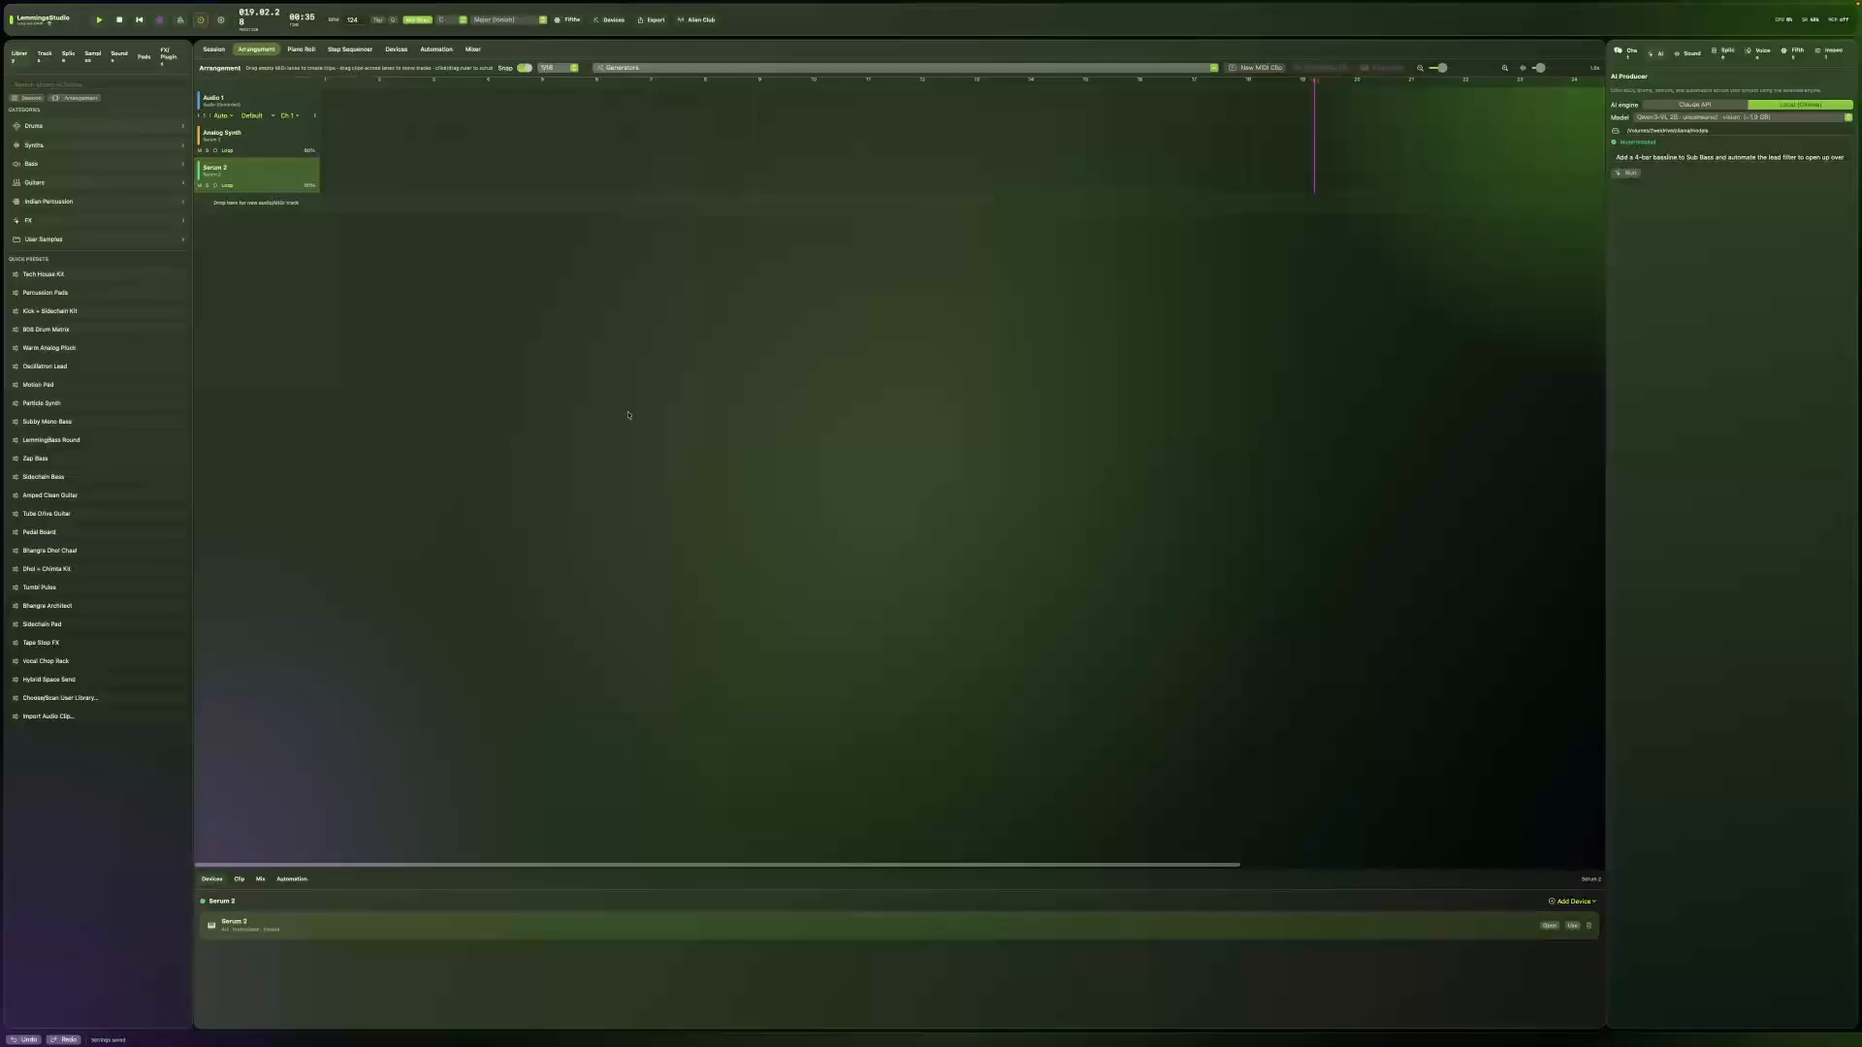
pyautogui.click(683, 23)
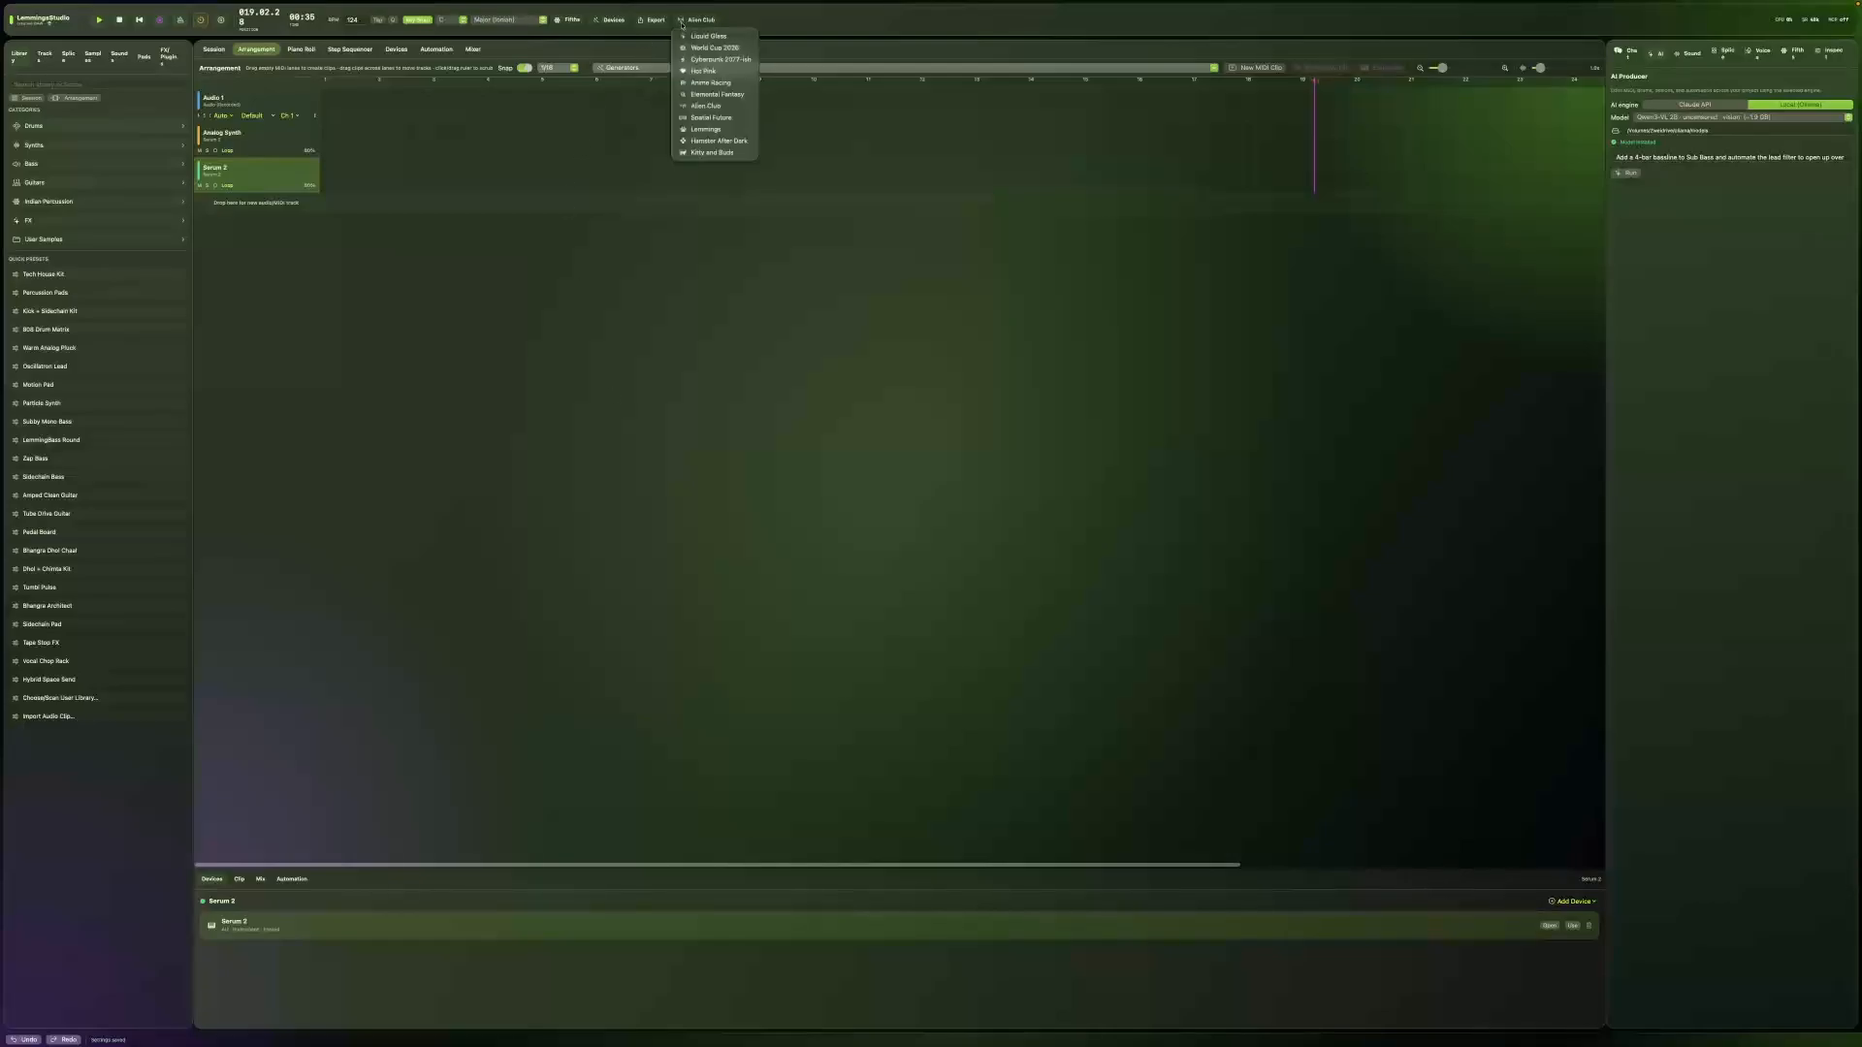
pyautogui.click(691, 117)
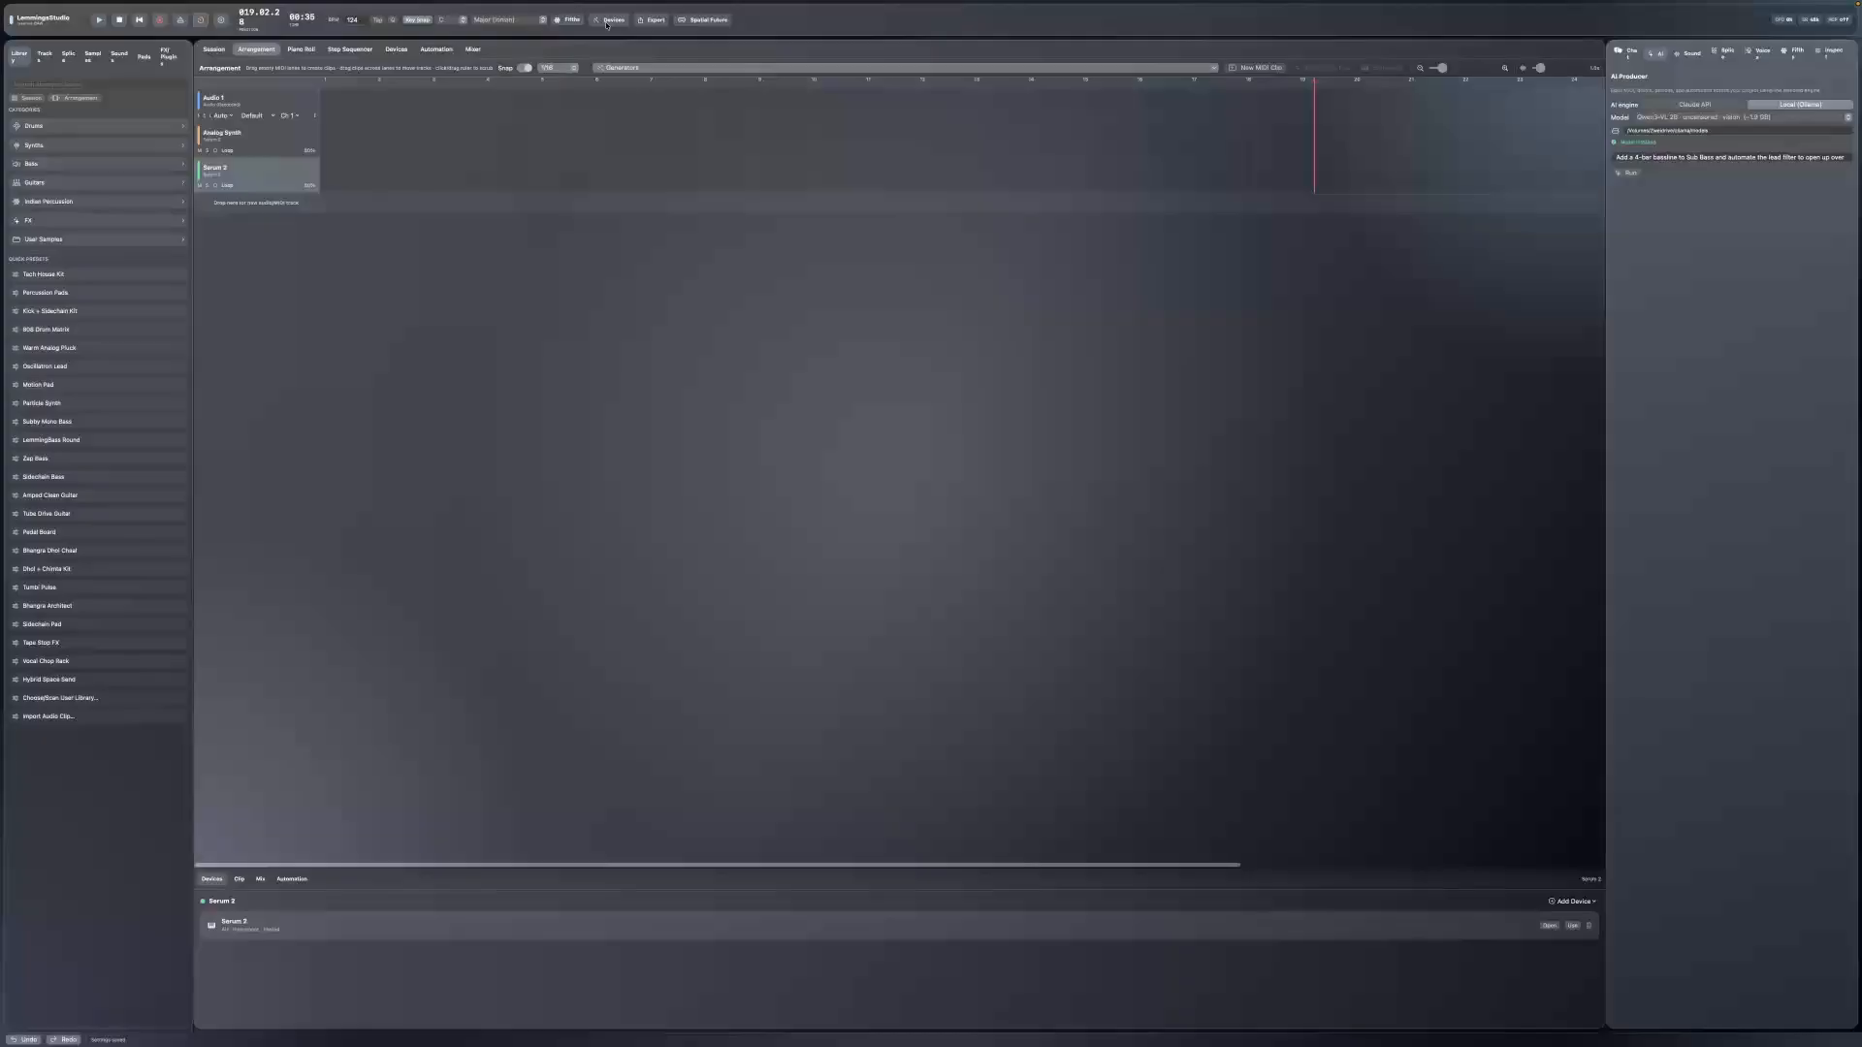
# Step: Try the Lemmings interface theme, followed by Hamster After Dark
pyautogui.click(569, 23)
pyautogui.click(610, 24)
pyautogui.click(700, 25)
pyautogui.click(703, 26)
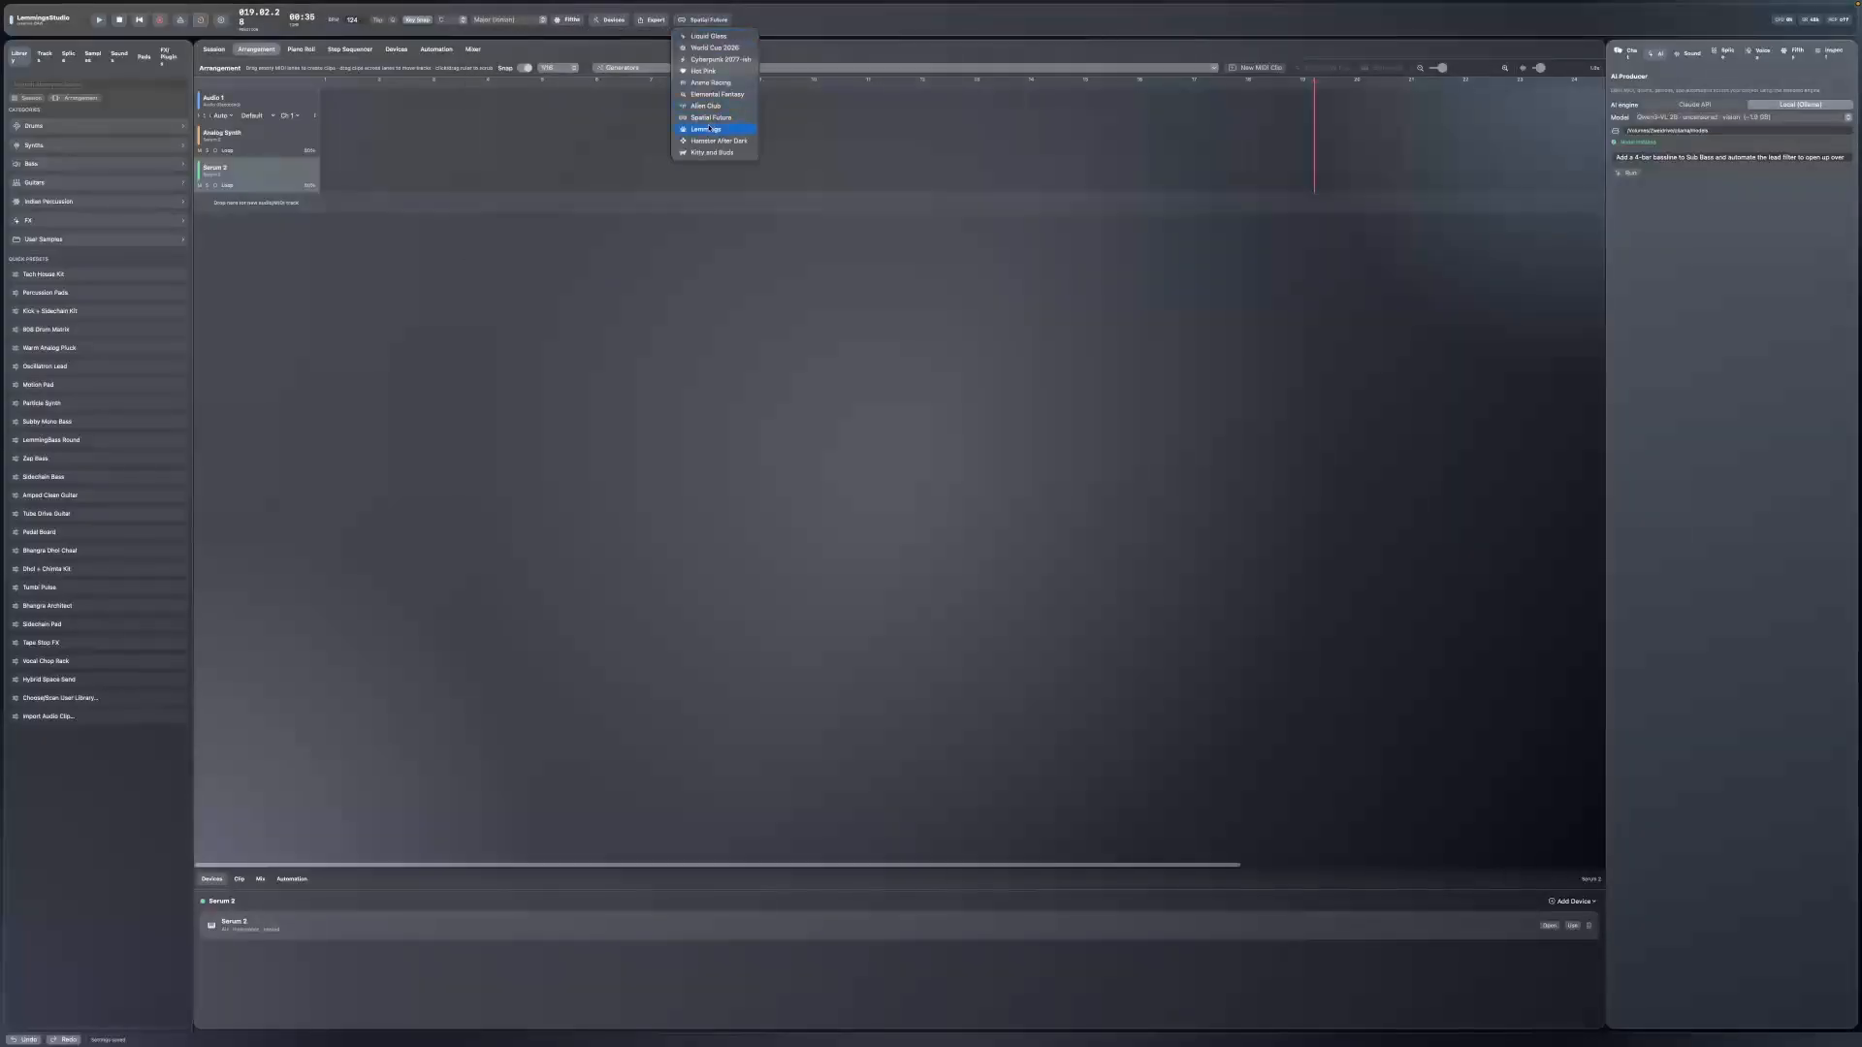
pyautogui.click(709, 128)
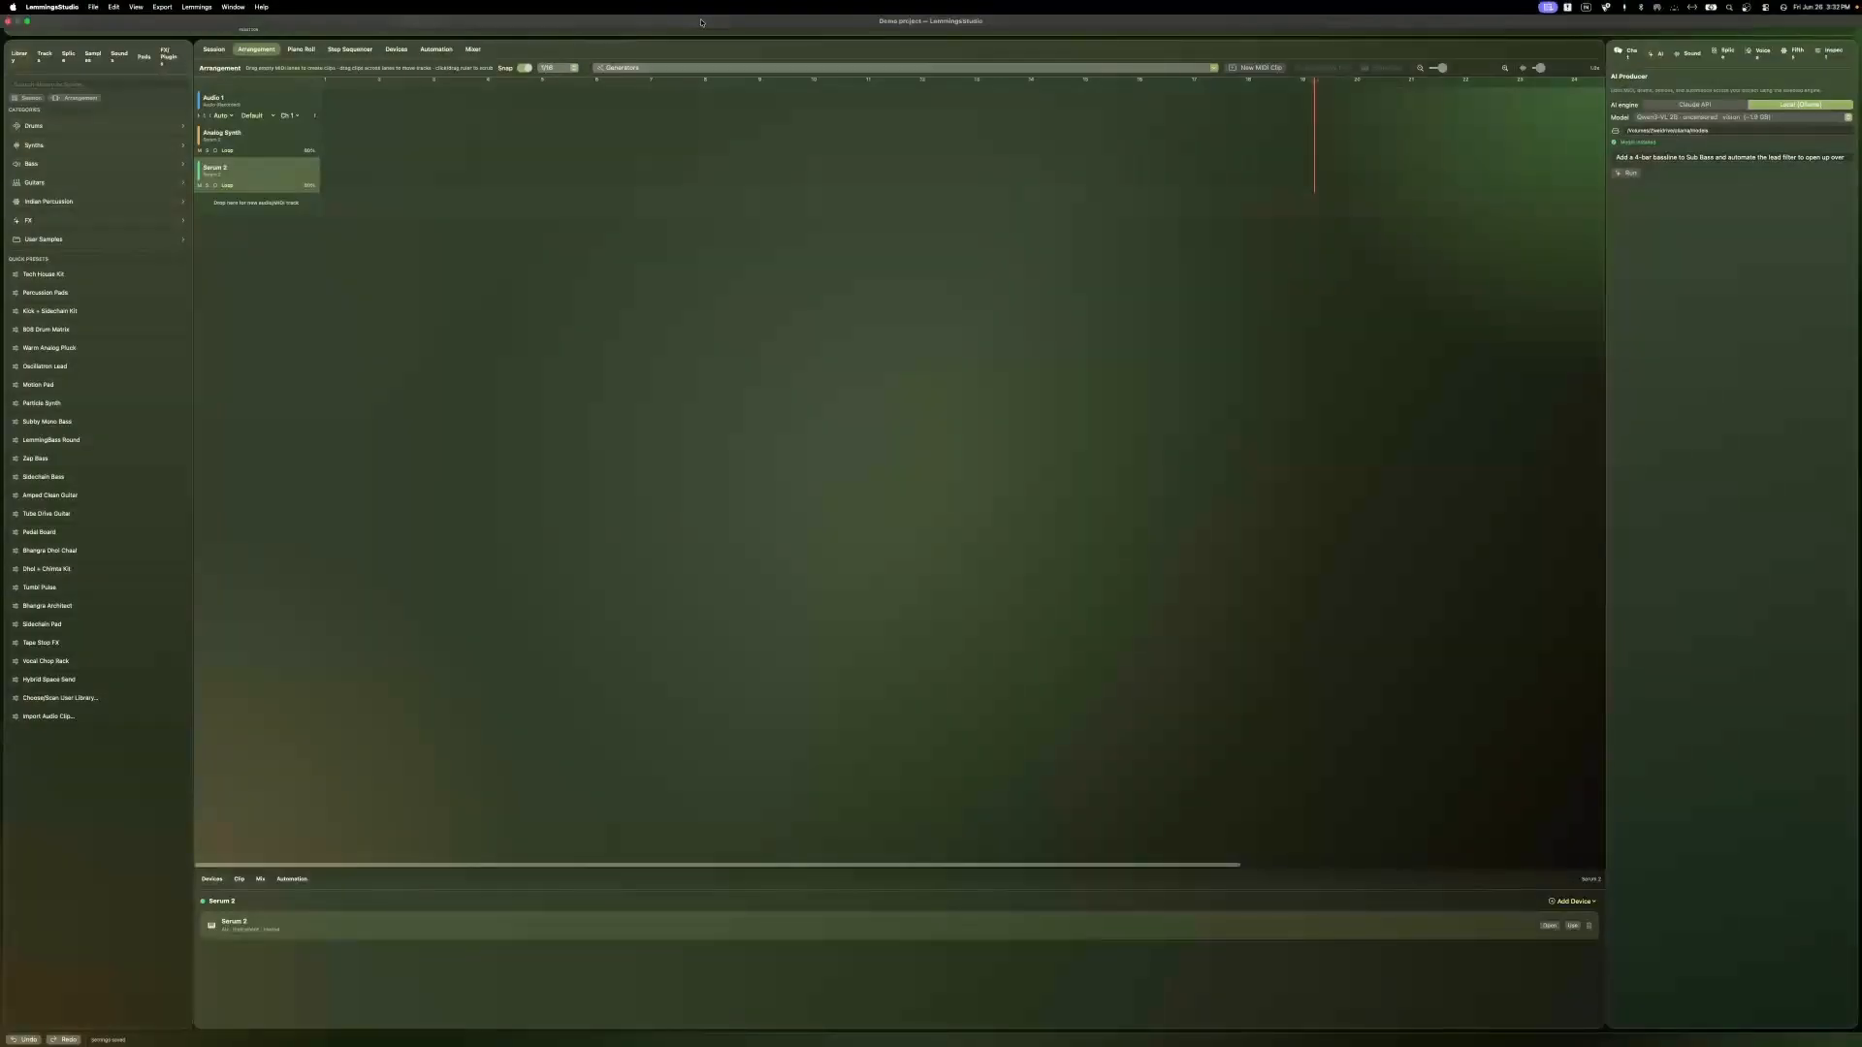
pyautogui.click(698, 19)
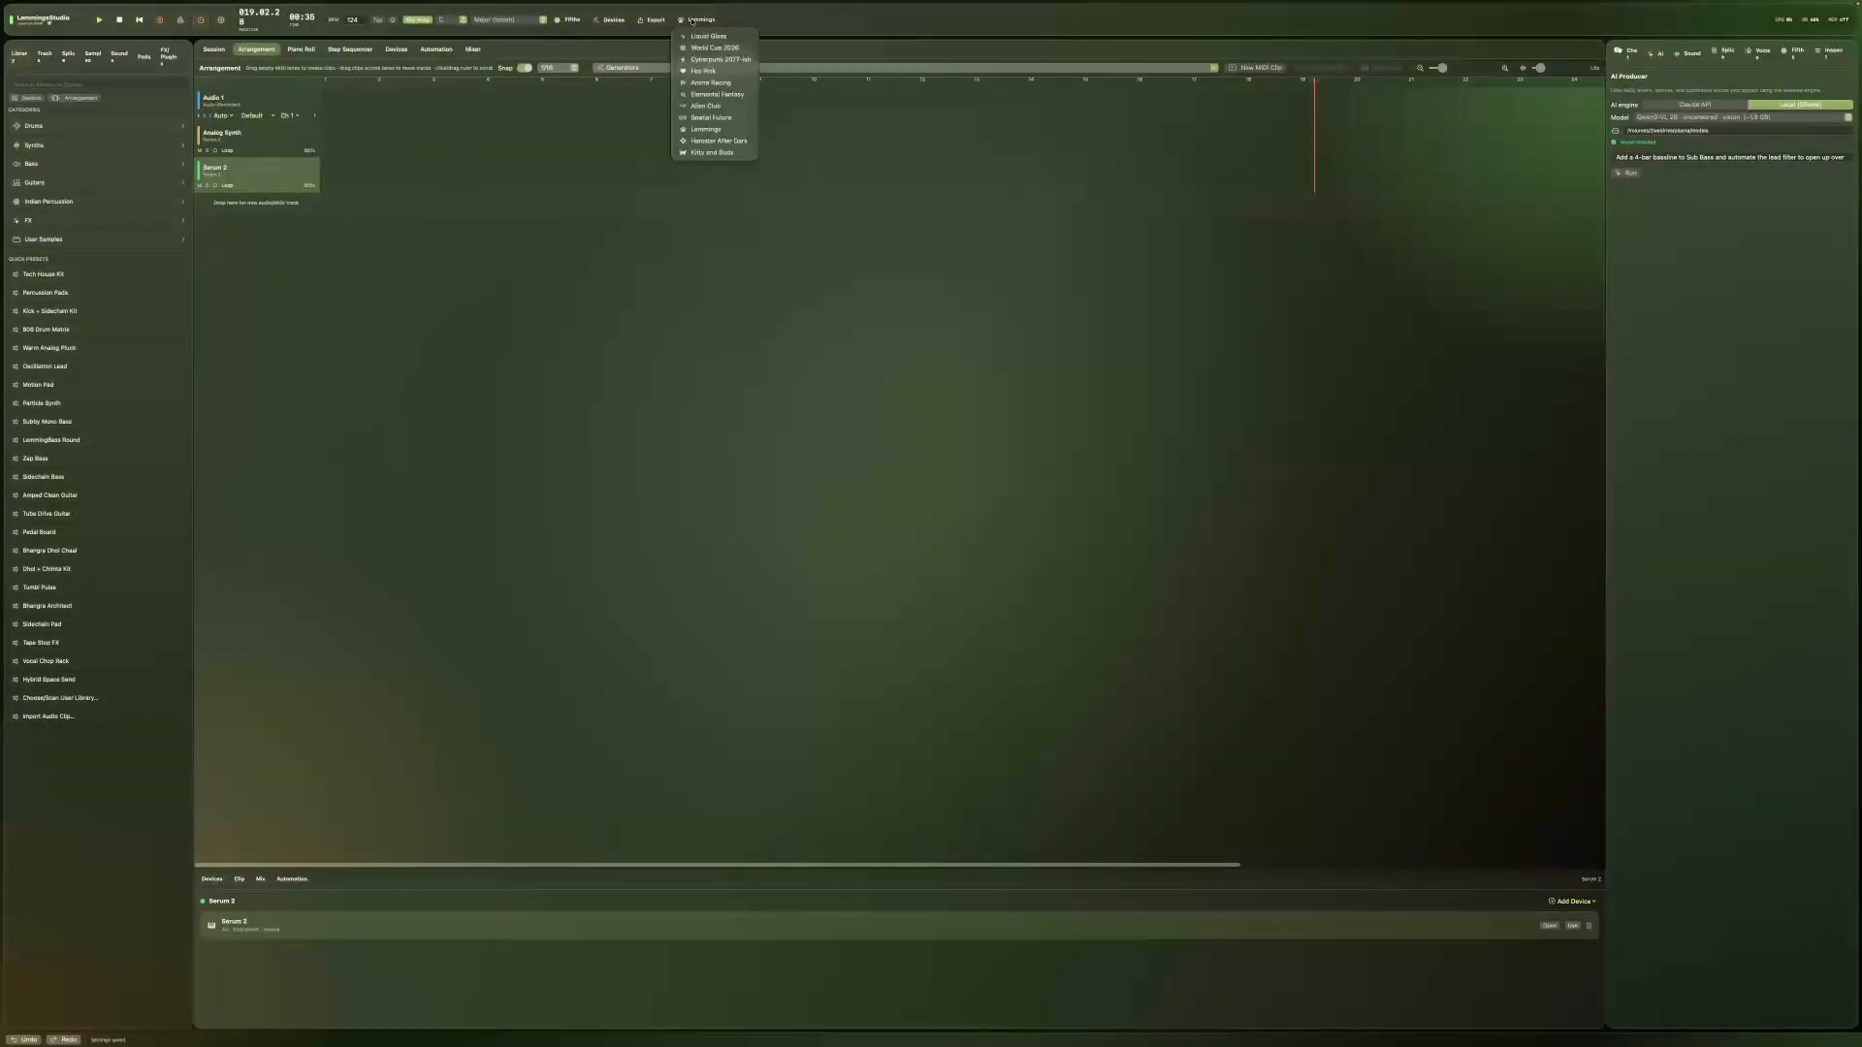
pyautogui.click(719, 141)
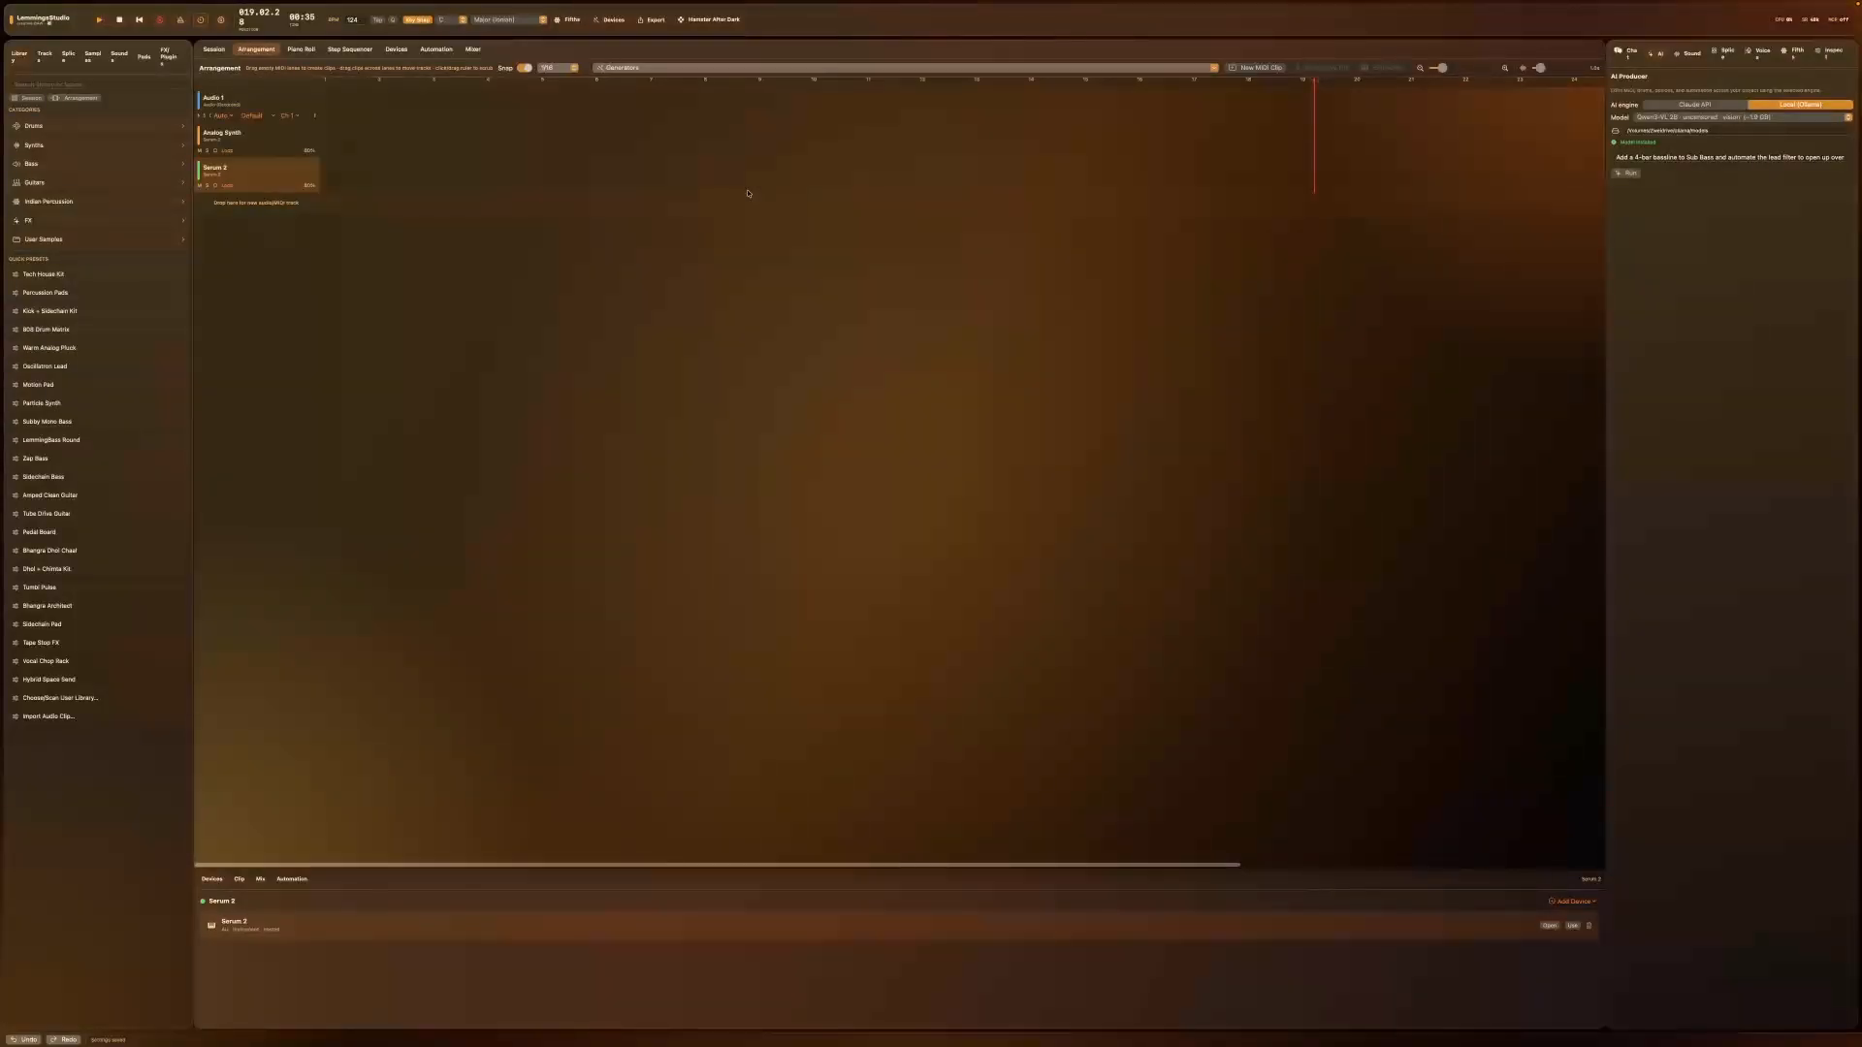
# Step: Set the interface theme to Kitty and Buds
pyautogui.click(708, 20)
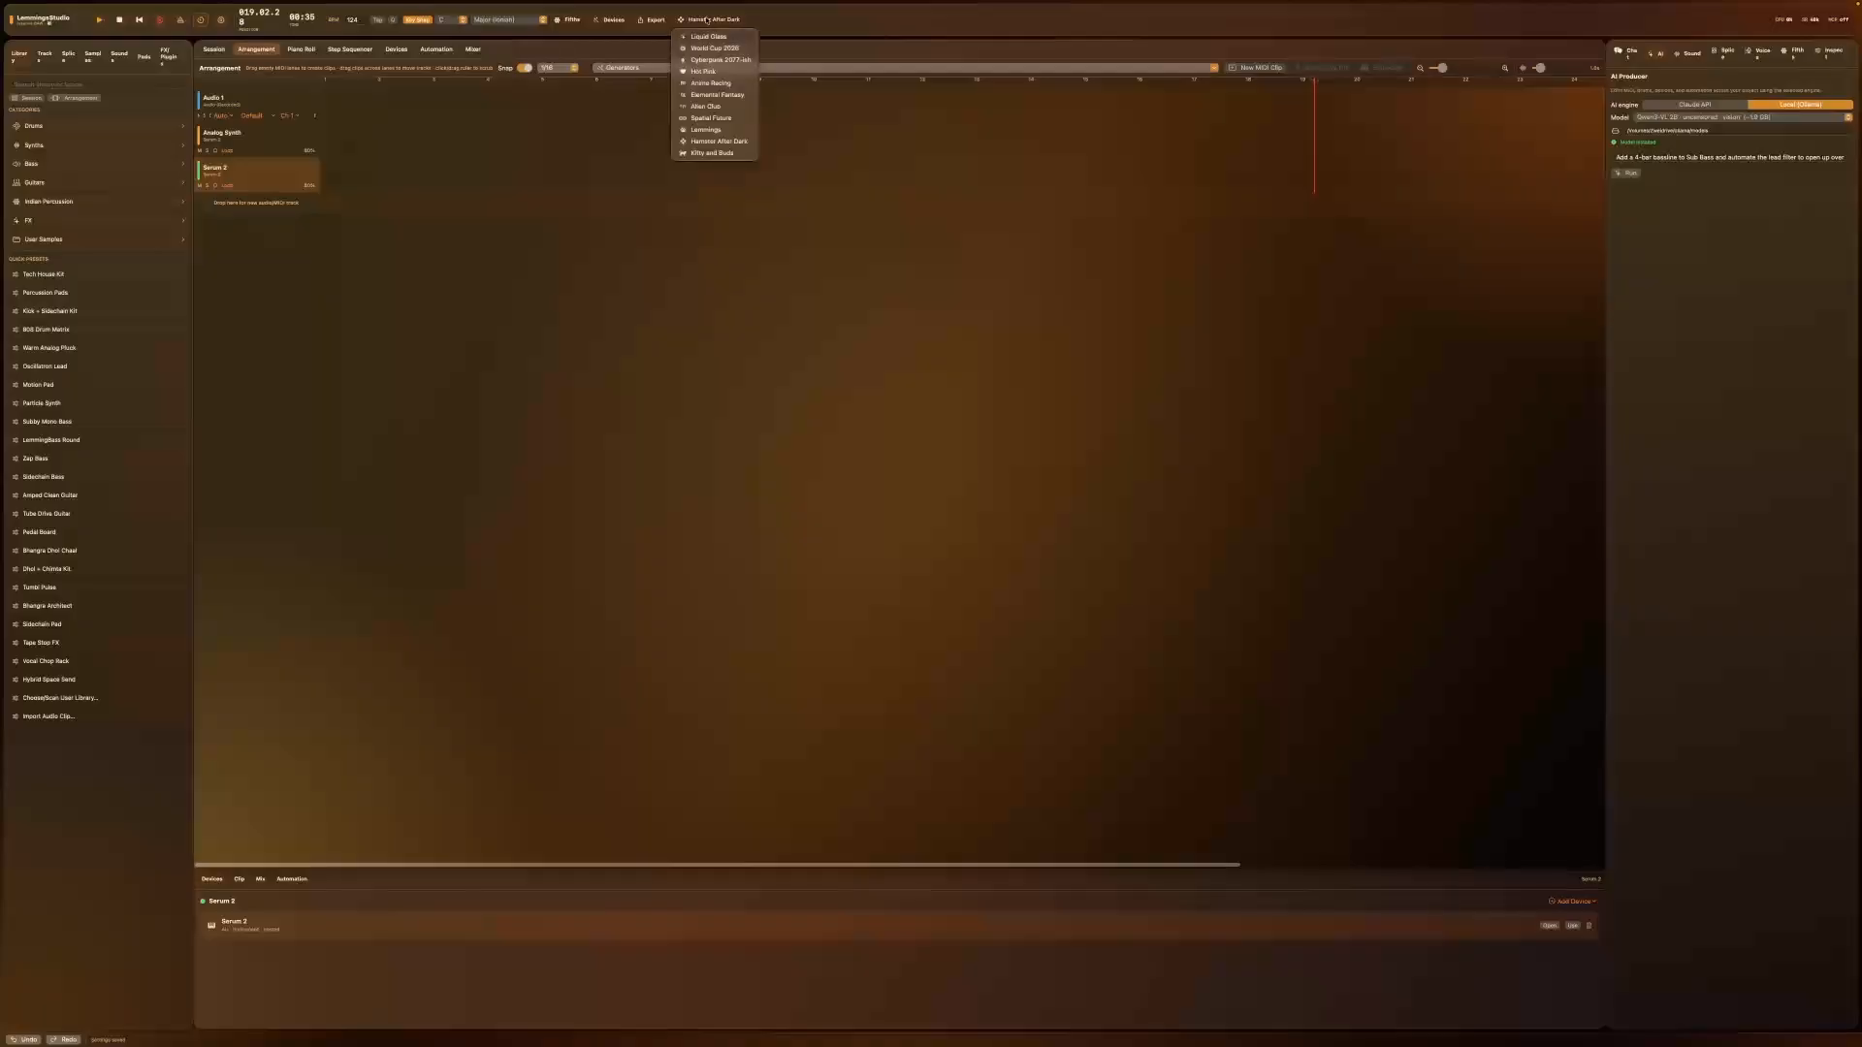
pyautogui.click(707, 154)
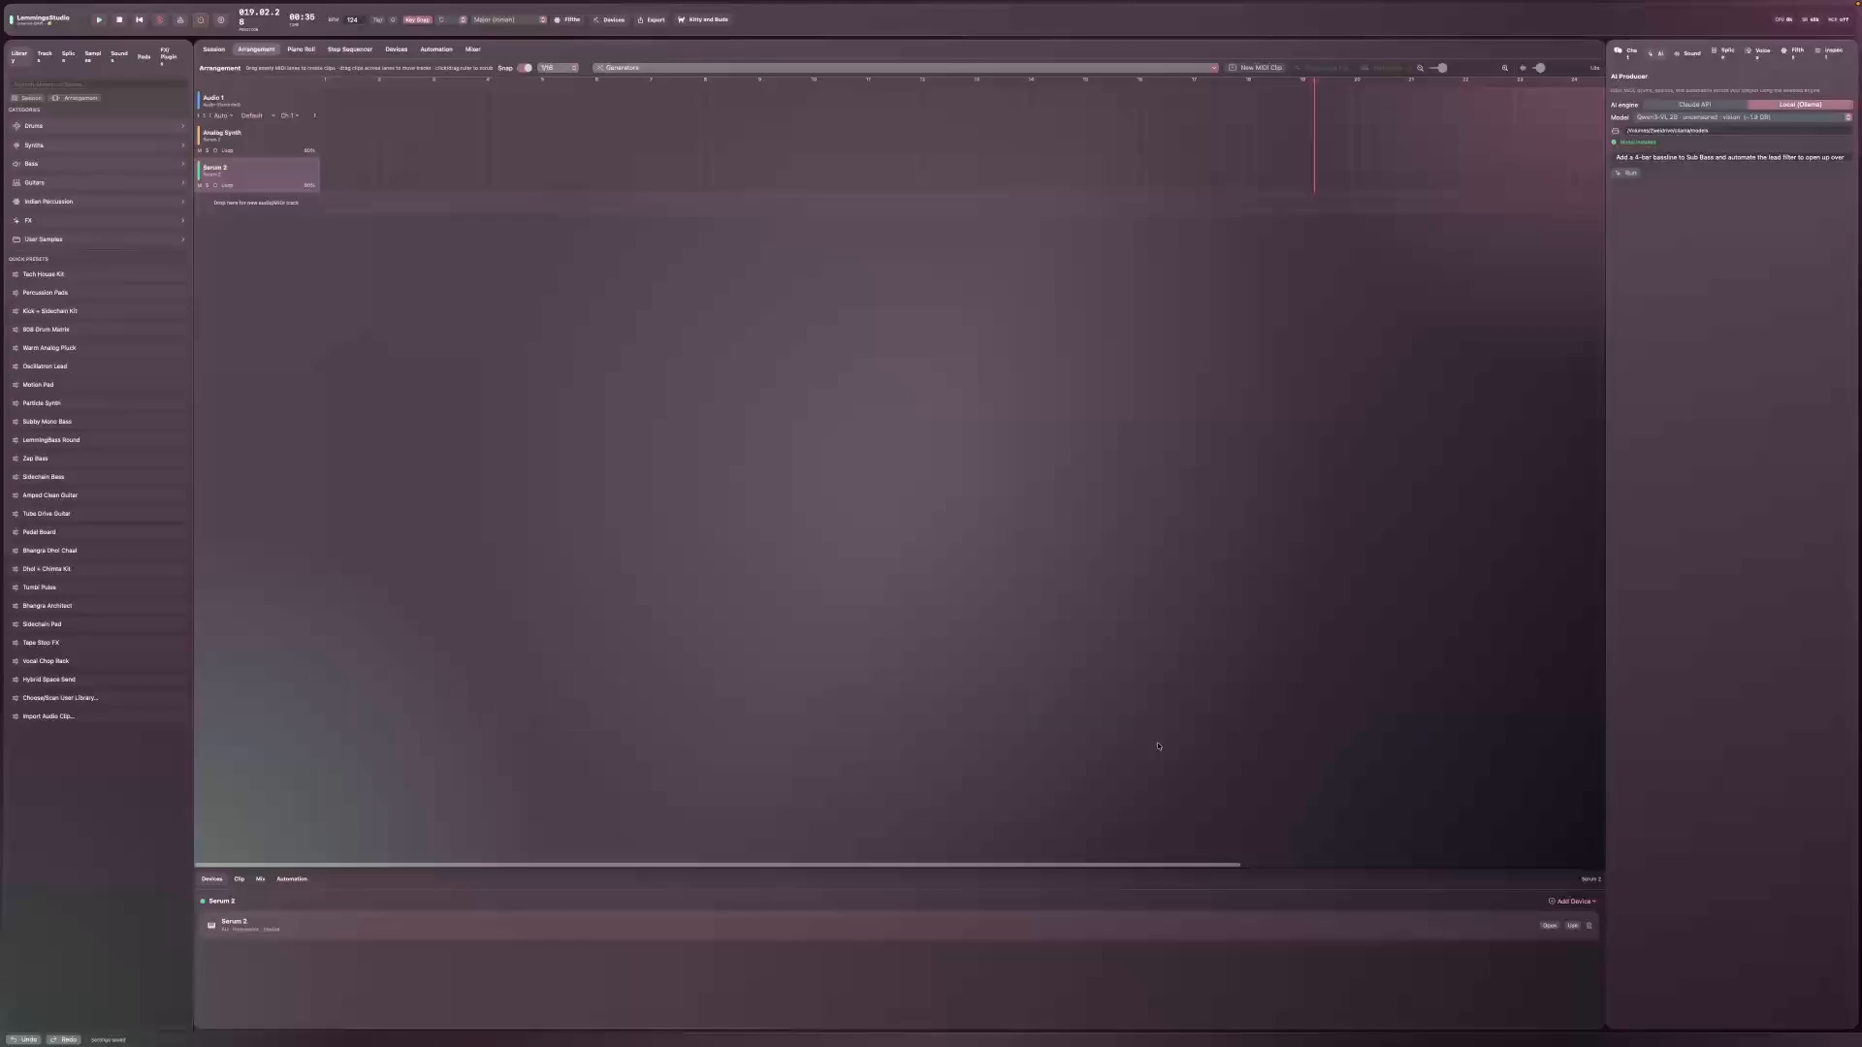
# Step: Look through the sound description tool, user samples, Sound Agent, library categories and Splice search
pyautogui.click(118, 57)
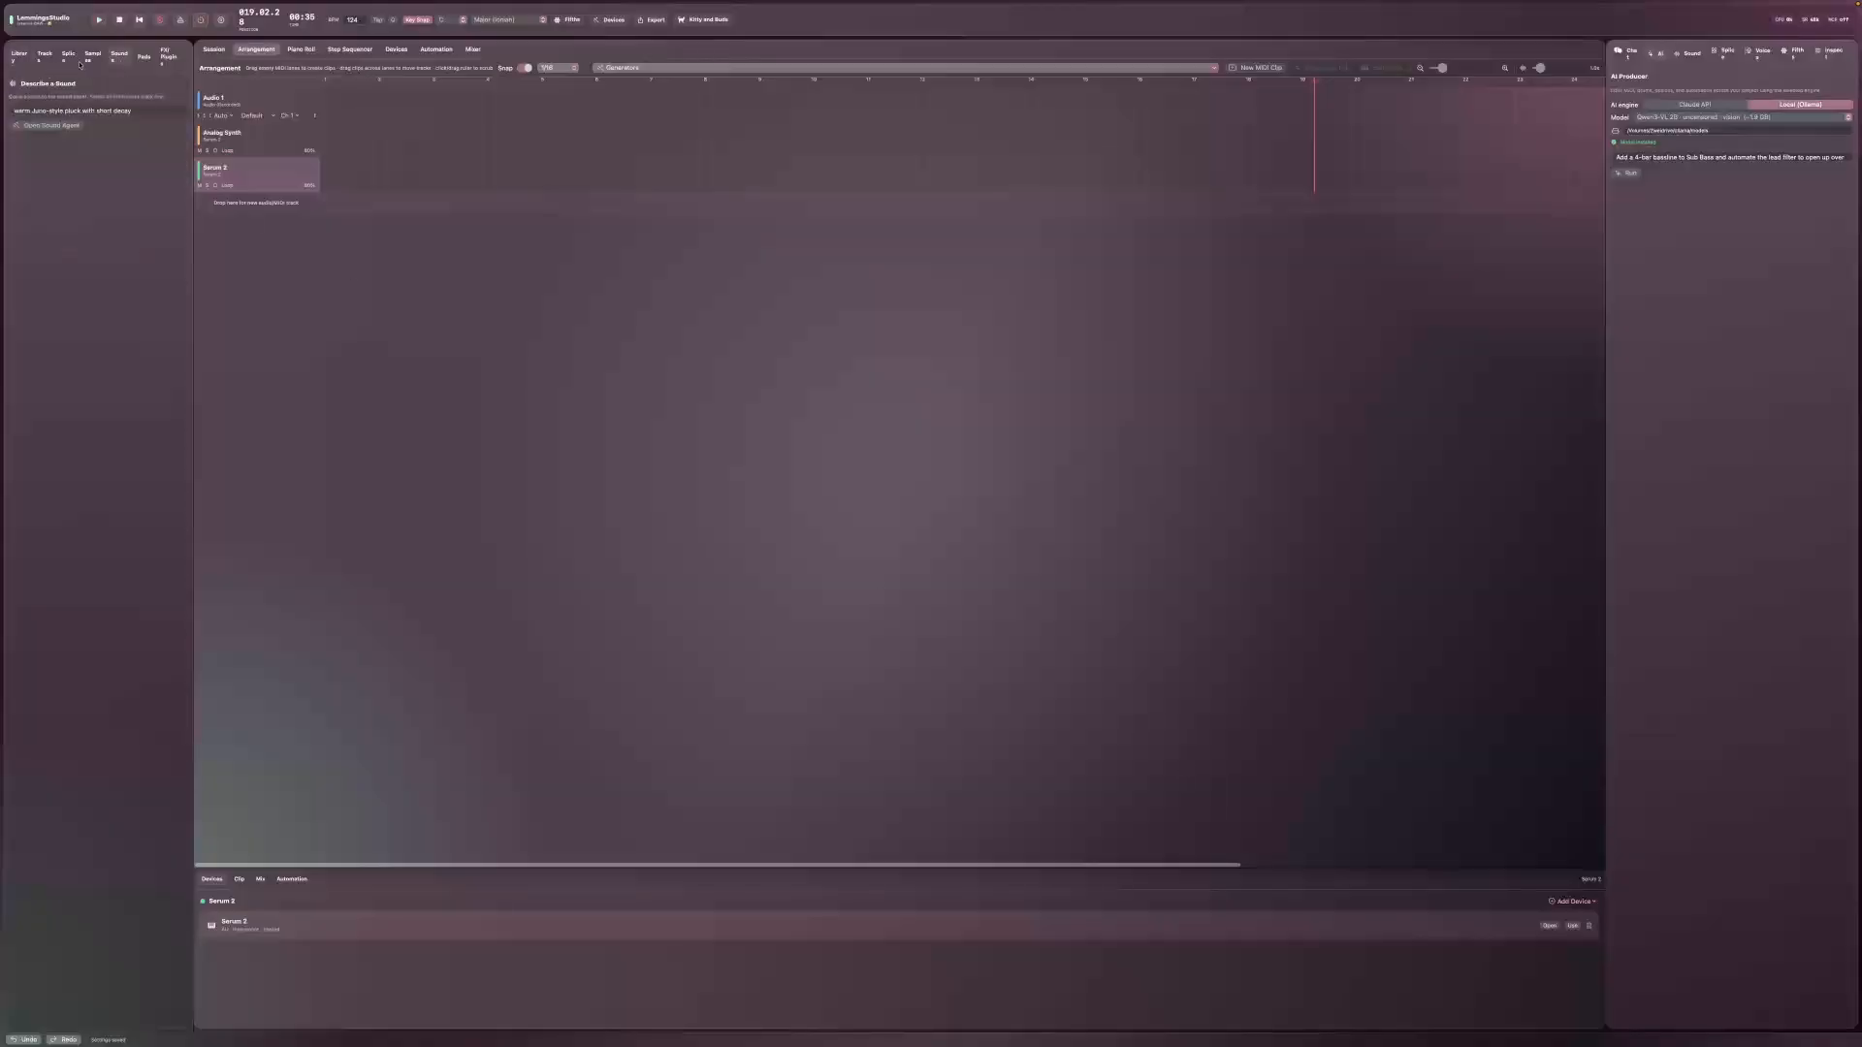
pyautogui.click(93, 57)
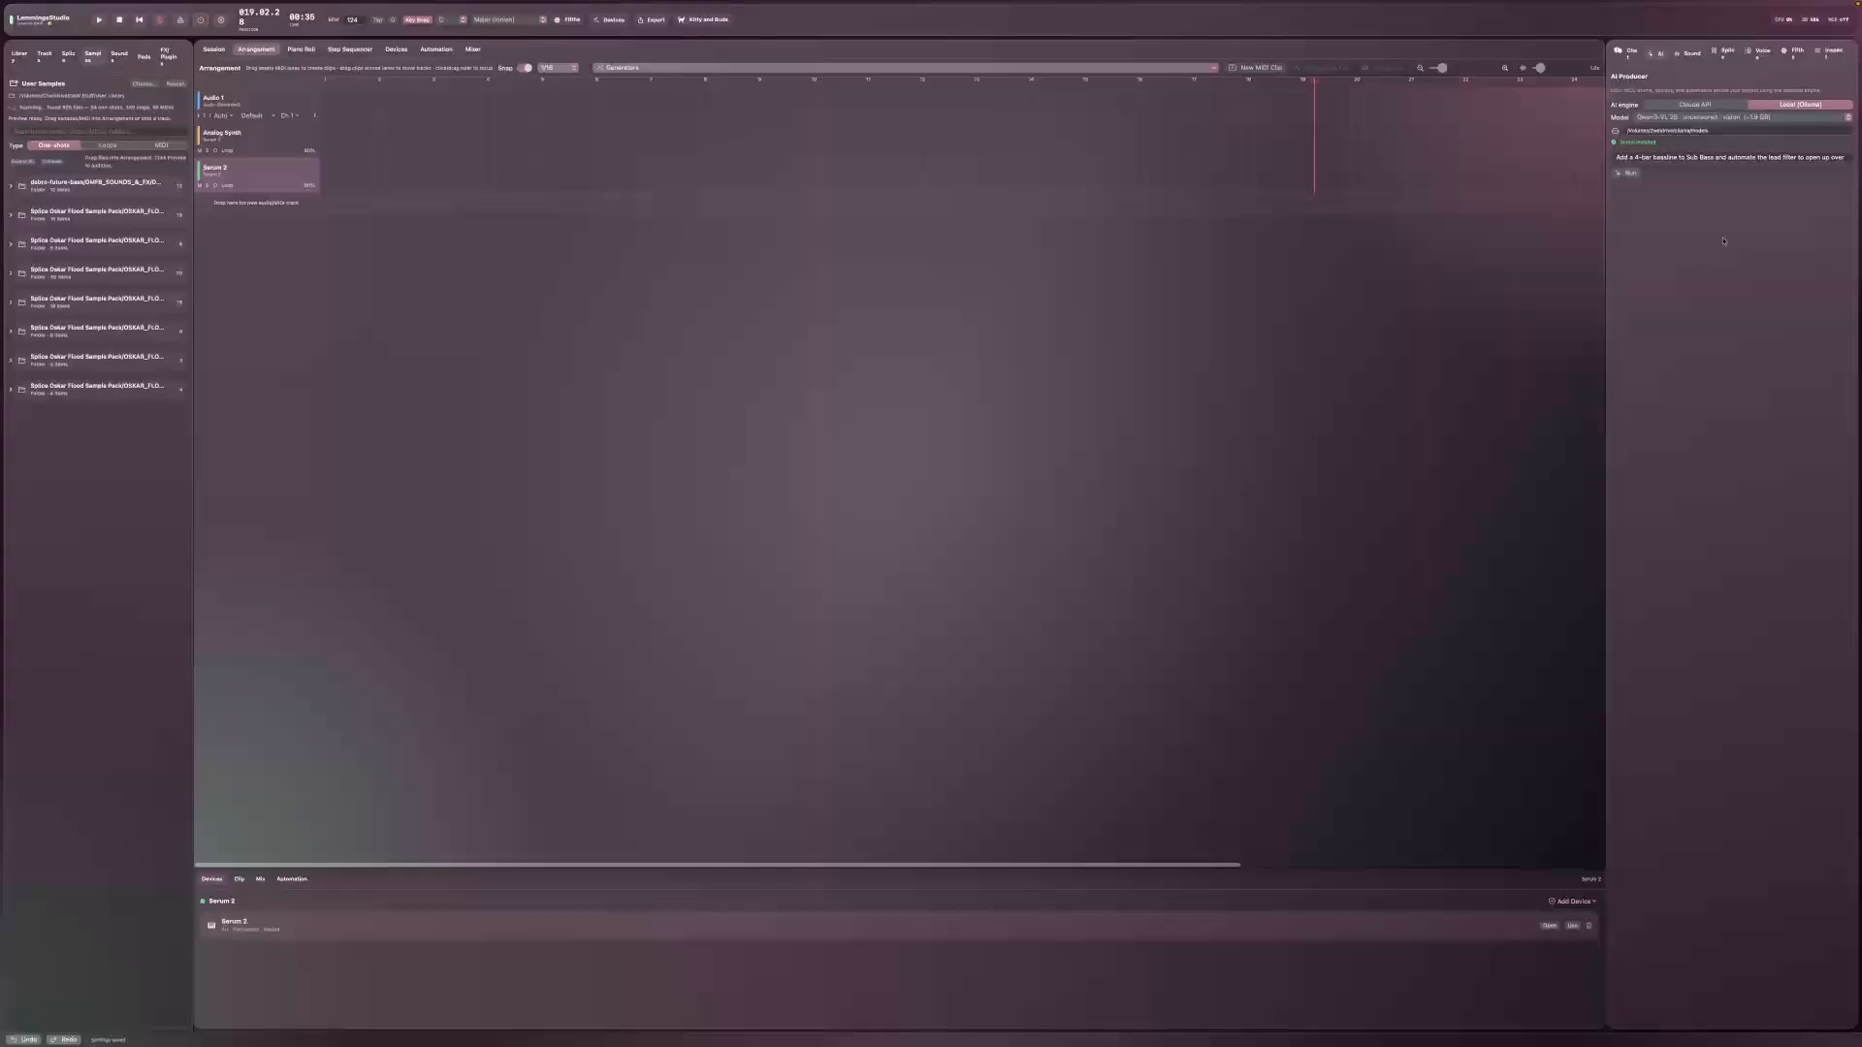
pyautogui.click(1692, 54)
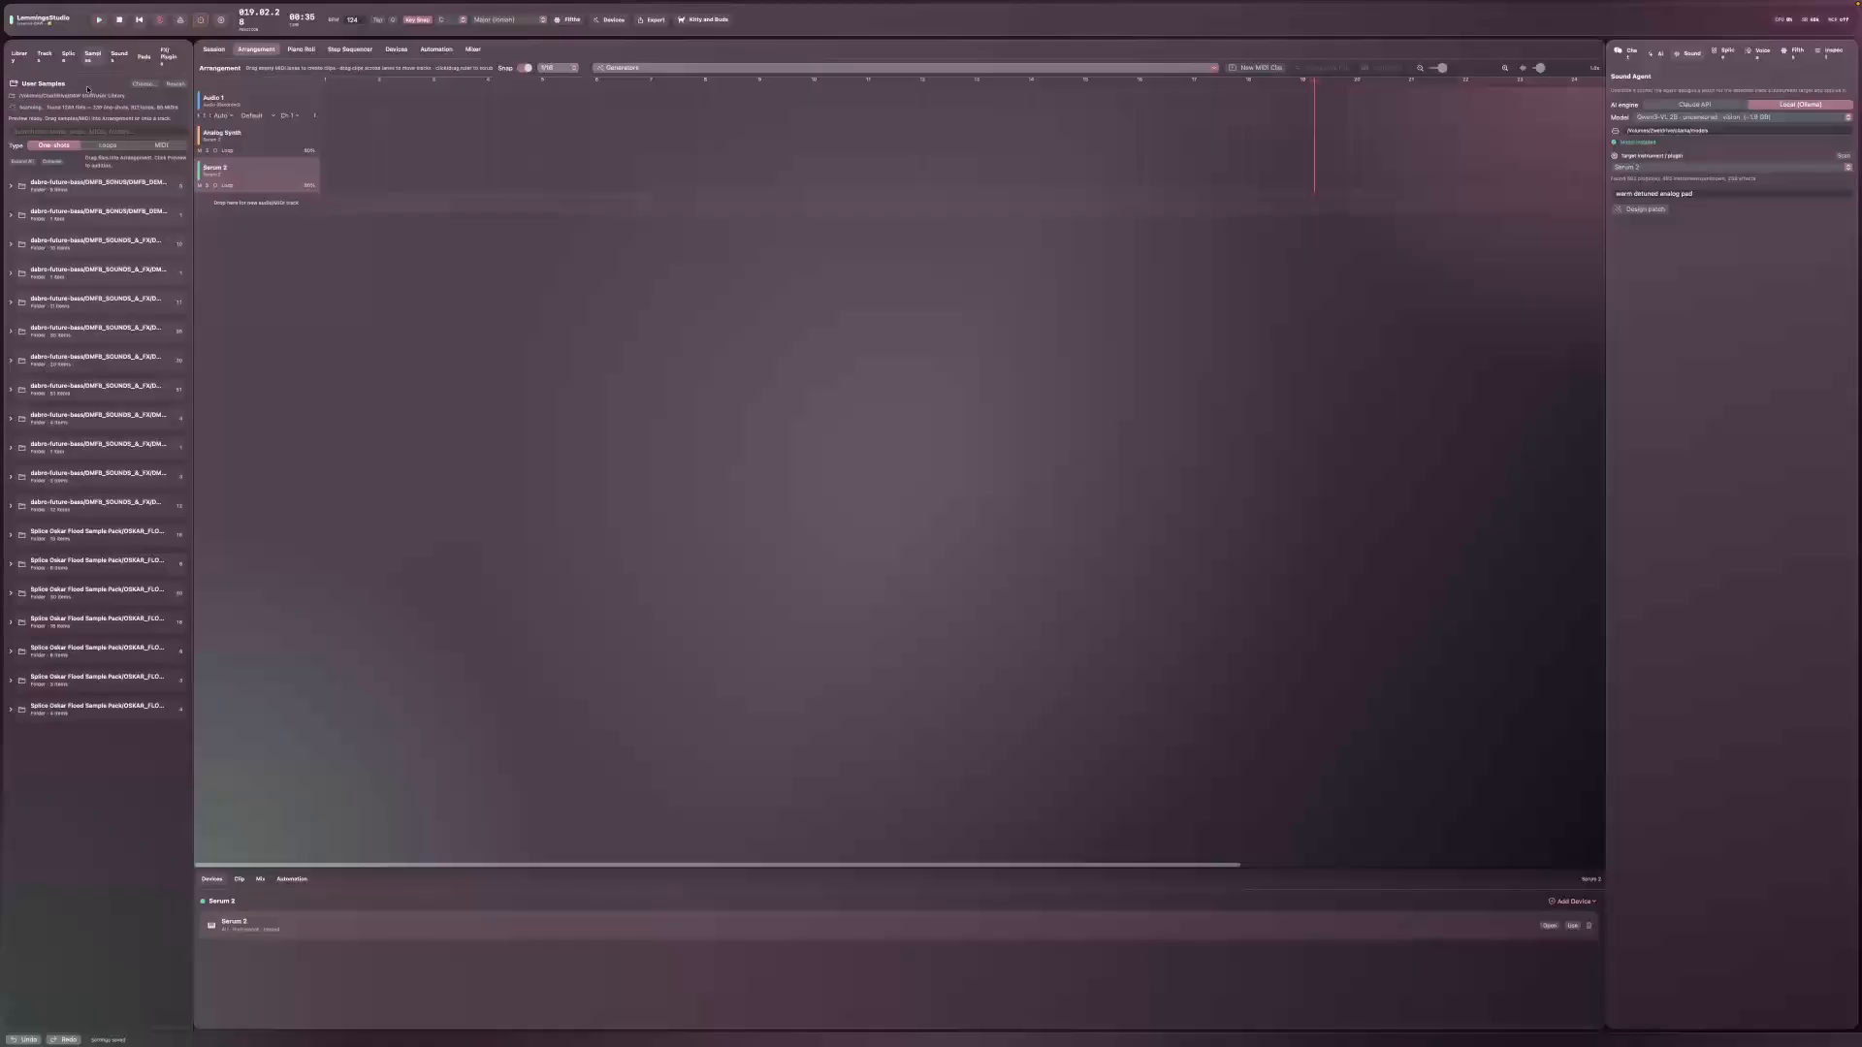
pyautogui.click(20, 56)
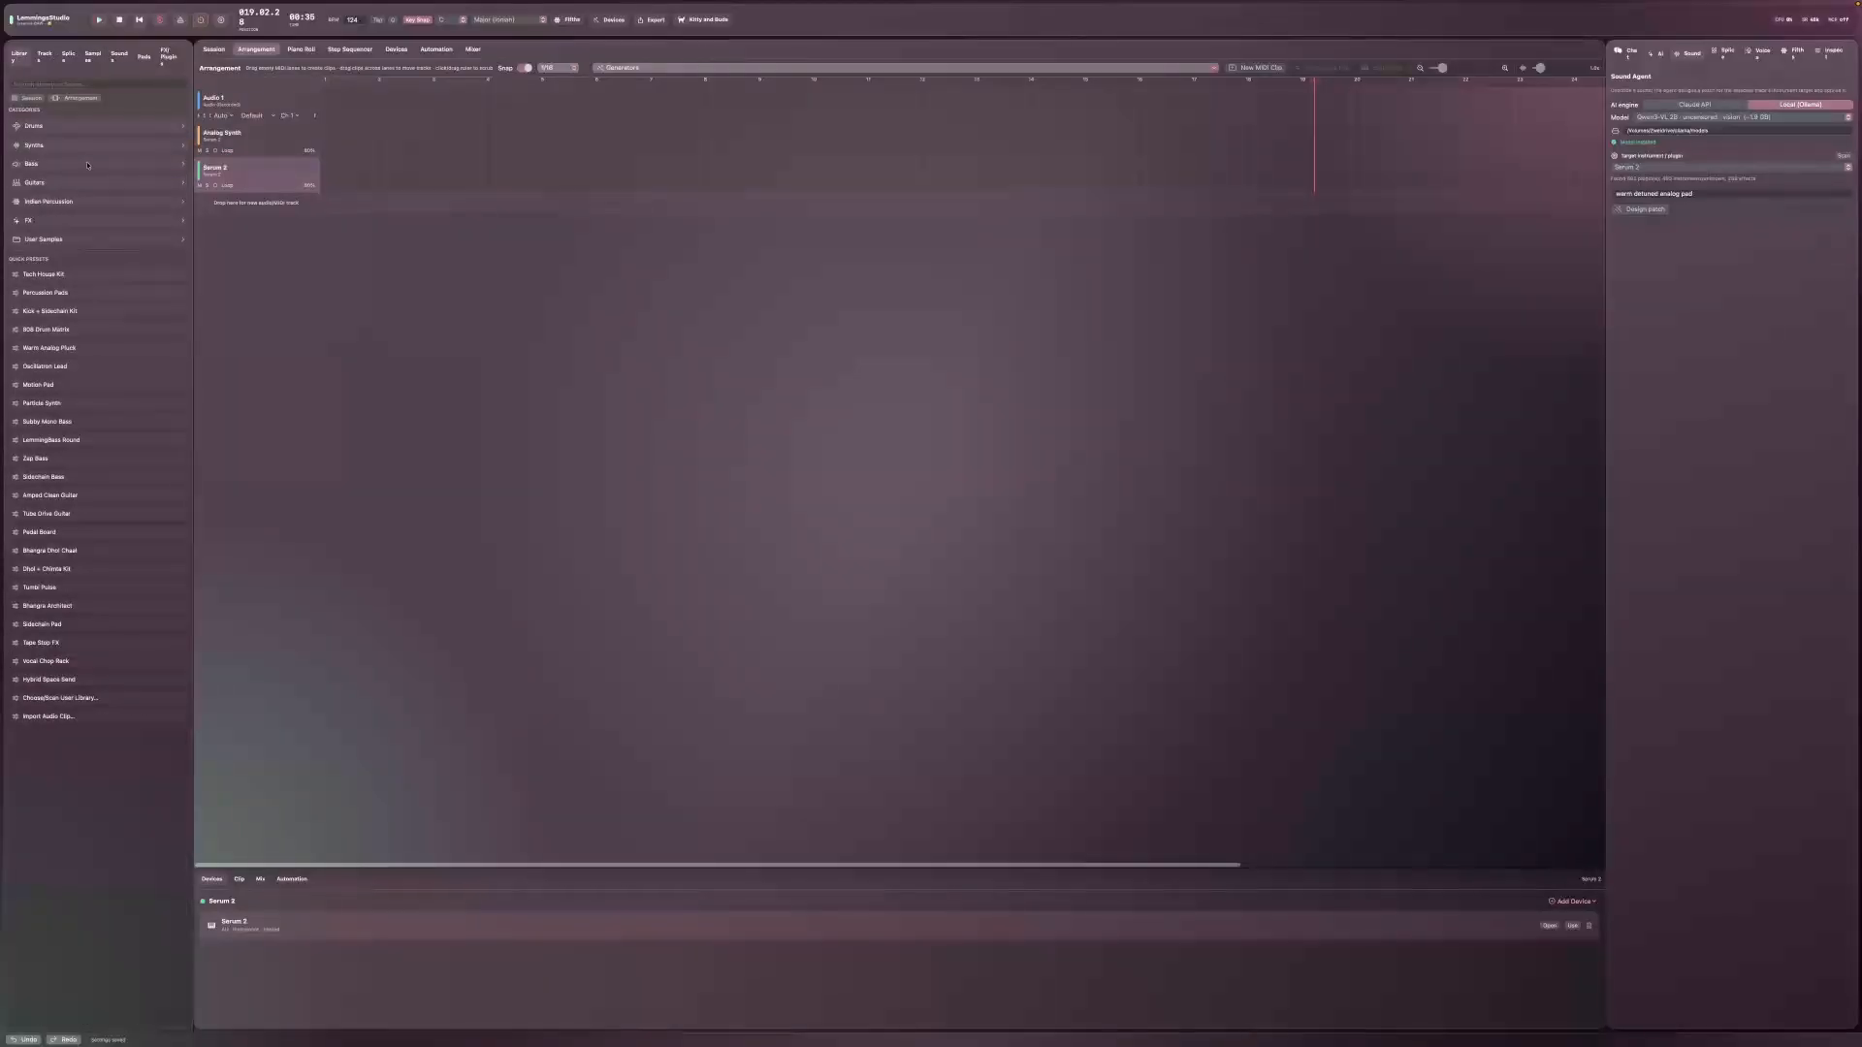
pyautogui.click(86, 202)
pyautogui.click(79, 240)
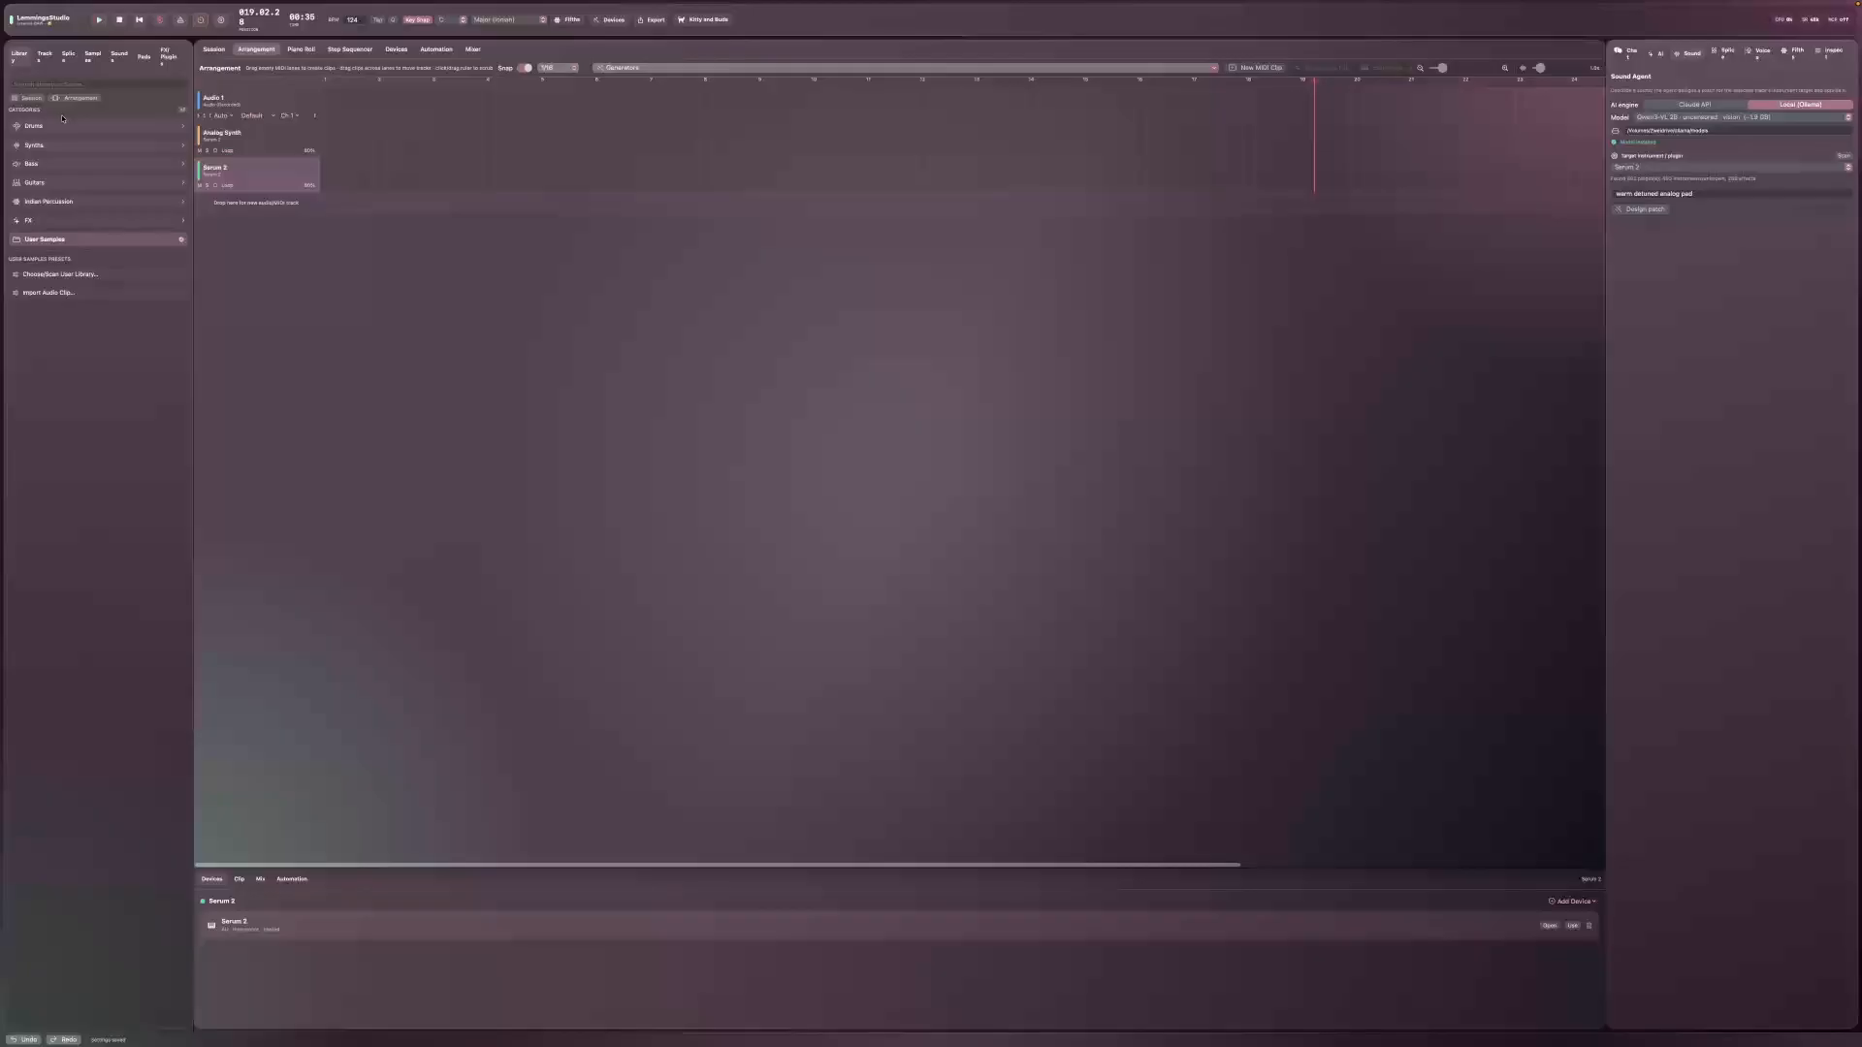
pyautogui.click(46, 56)
pyautogui.click(65, 58)
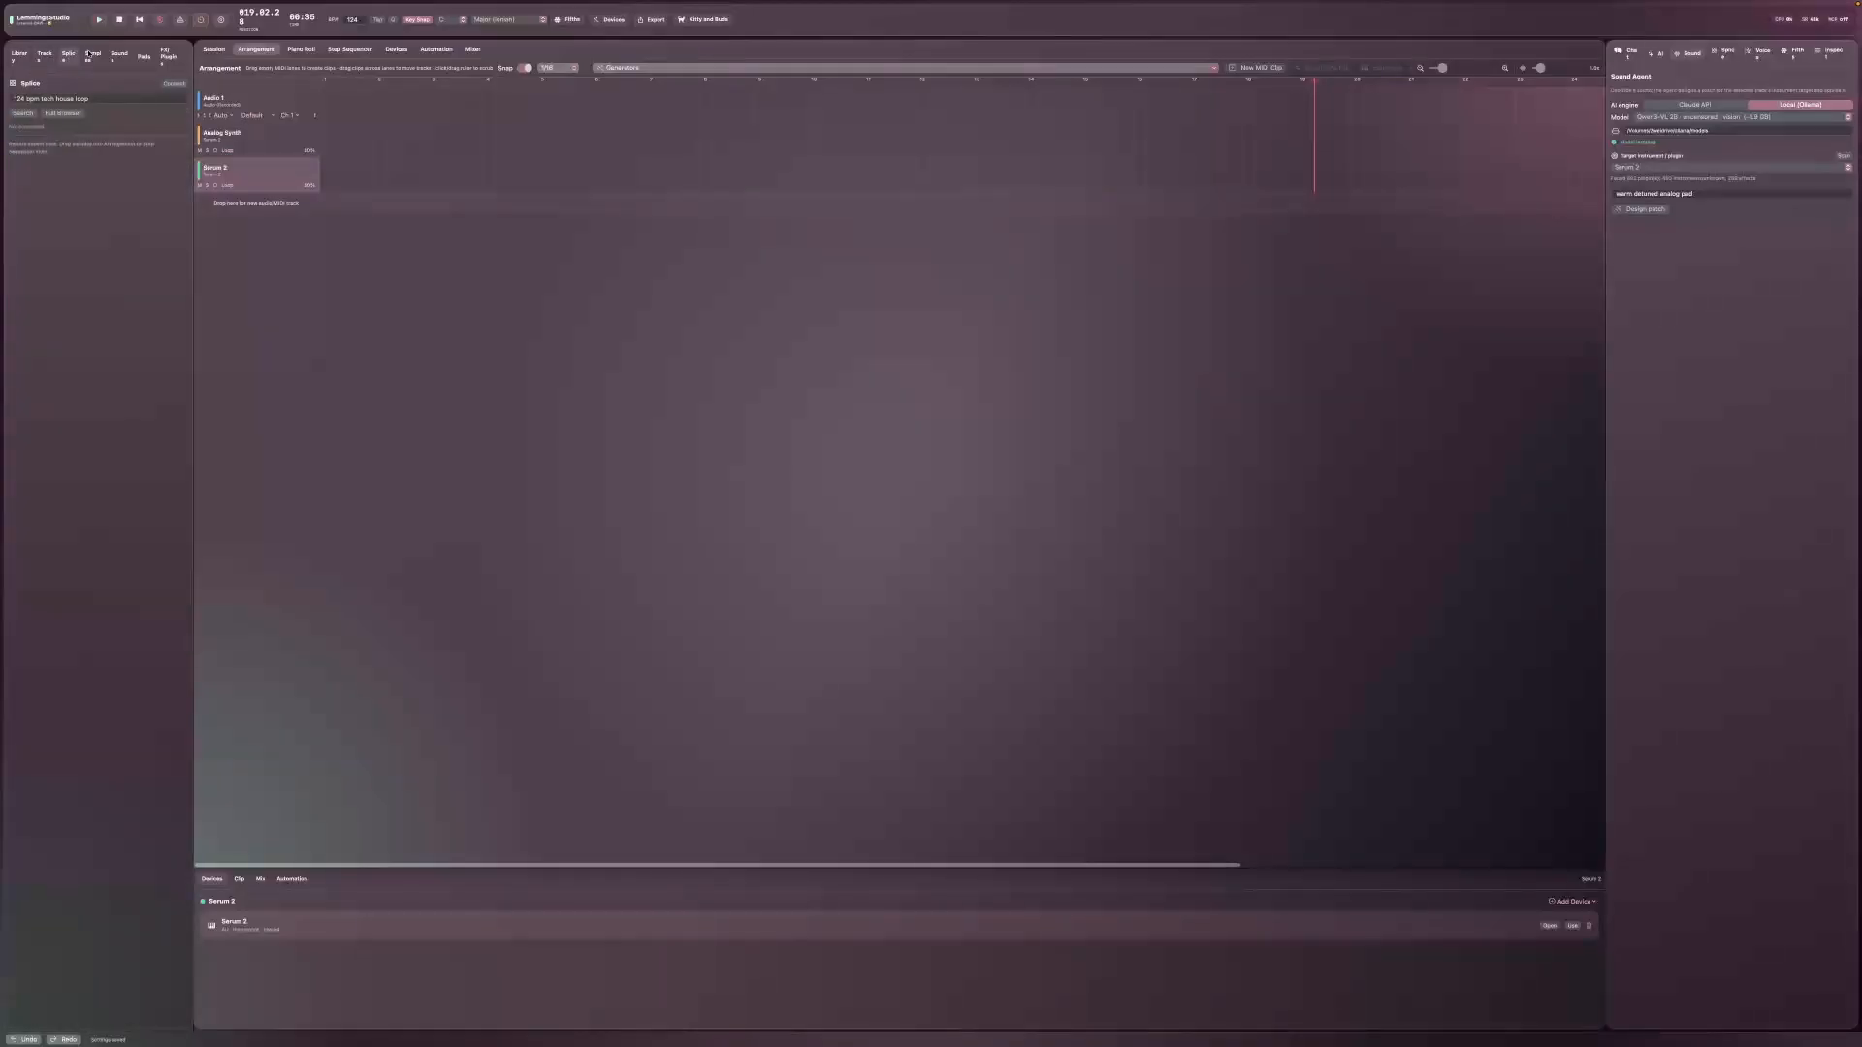
# Step: Look through the user samples, sound description tool, drum pads and FX/plugin browser, ending back at the library categories
pyautogui.click(95, 58)
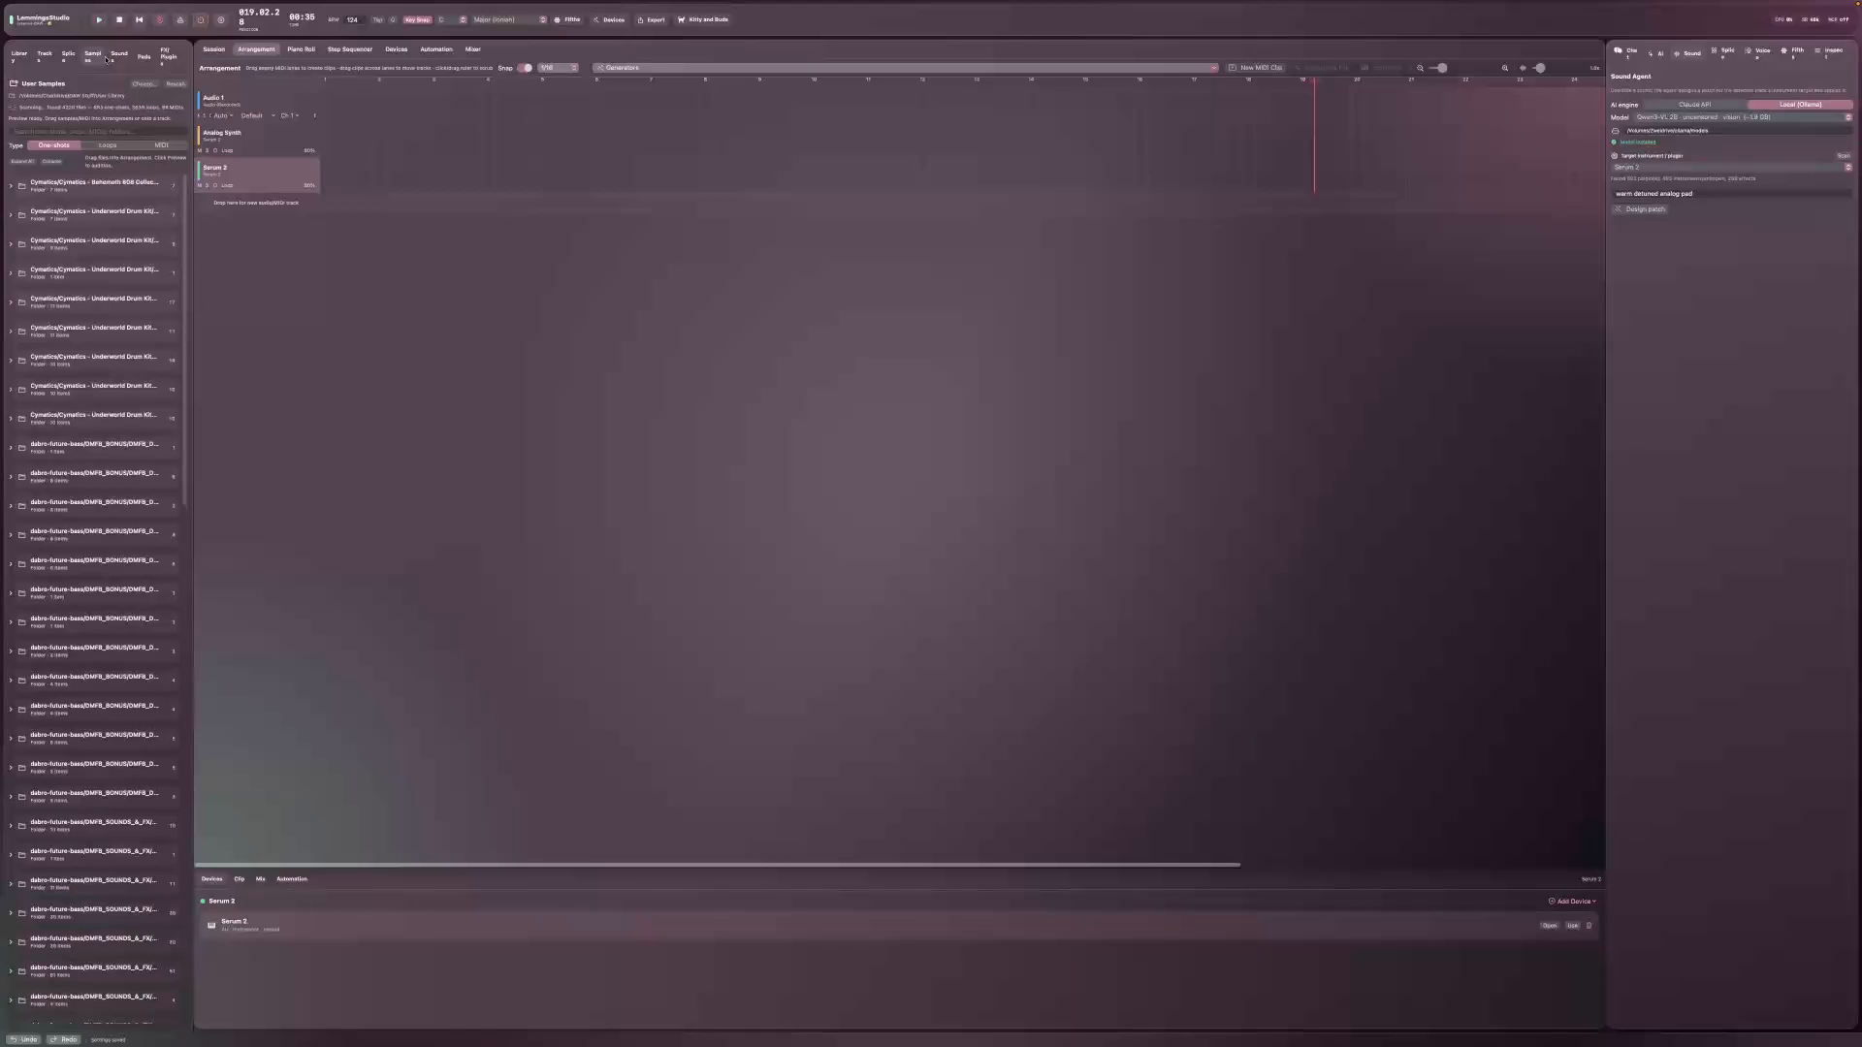
pyautogui.click(115, 59)
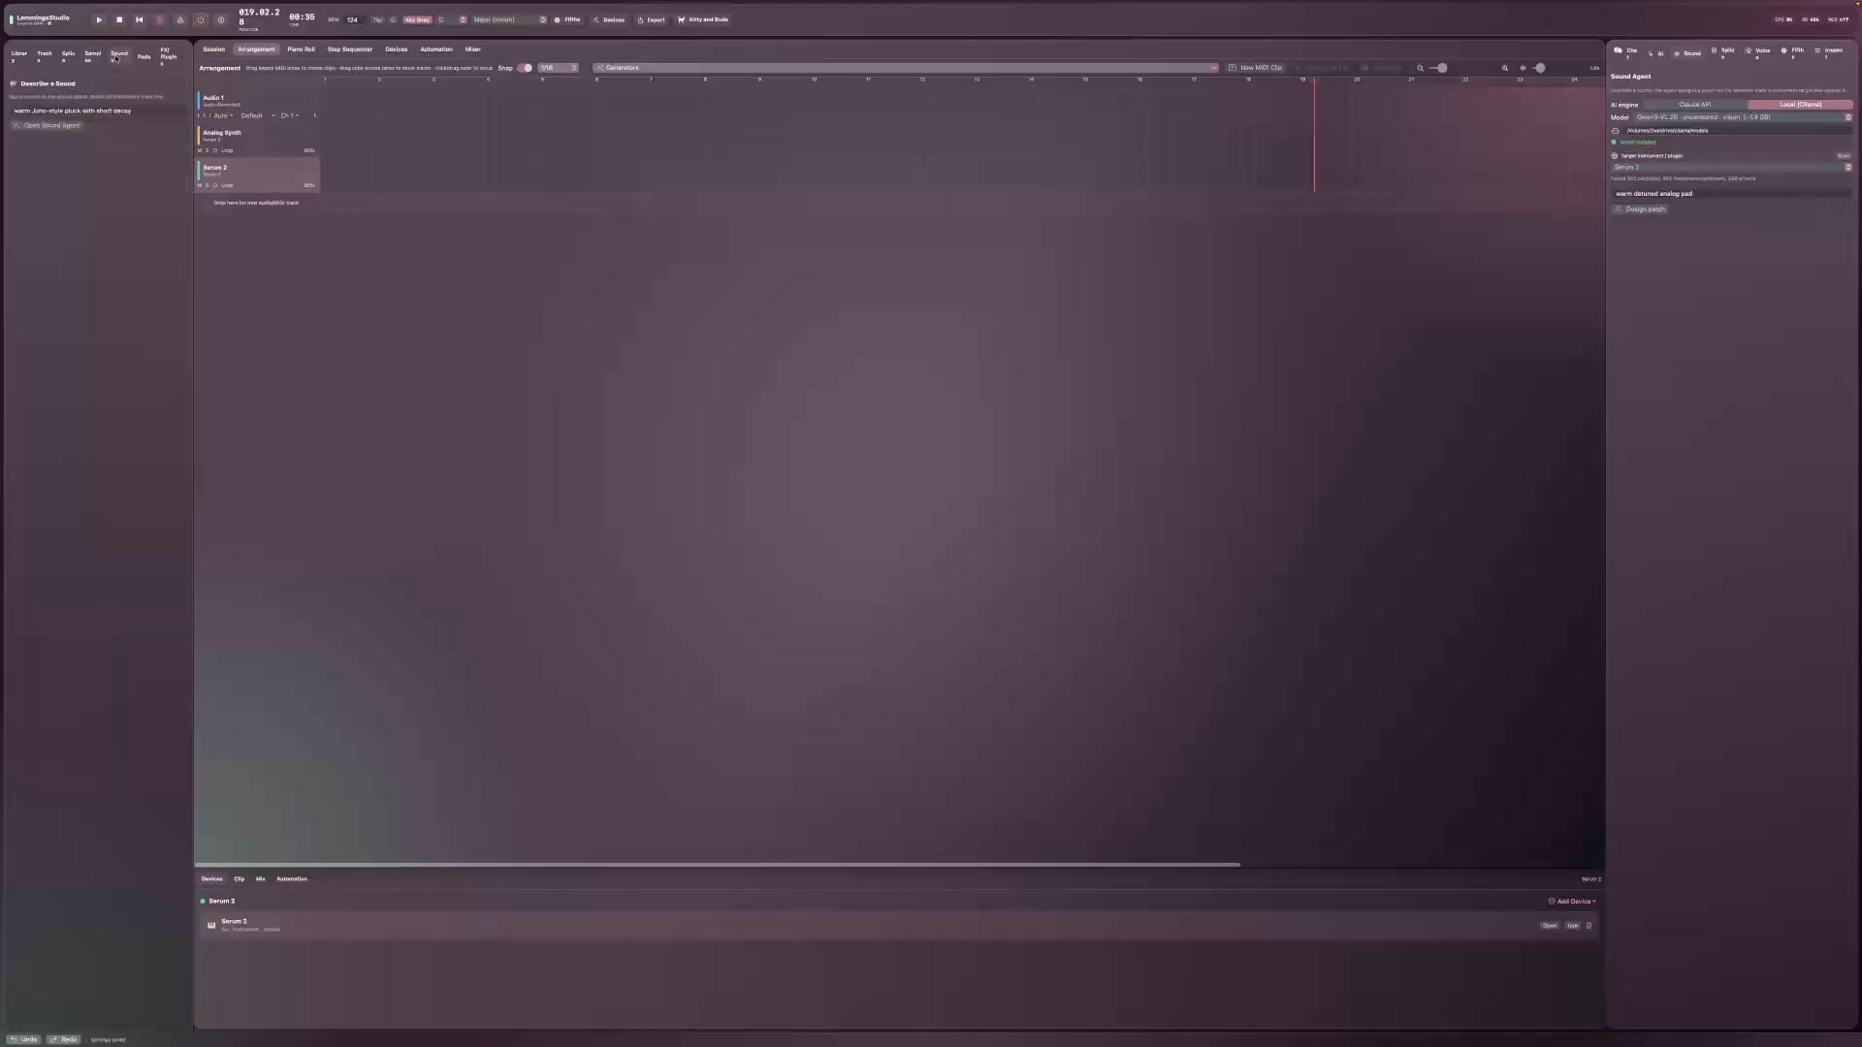
pyautogui.click(142, 58)
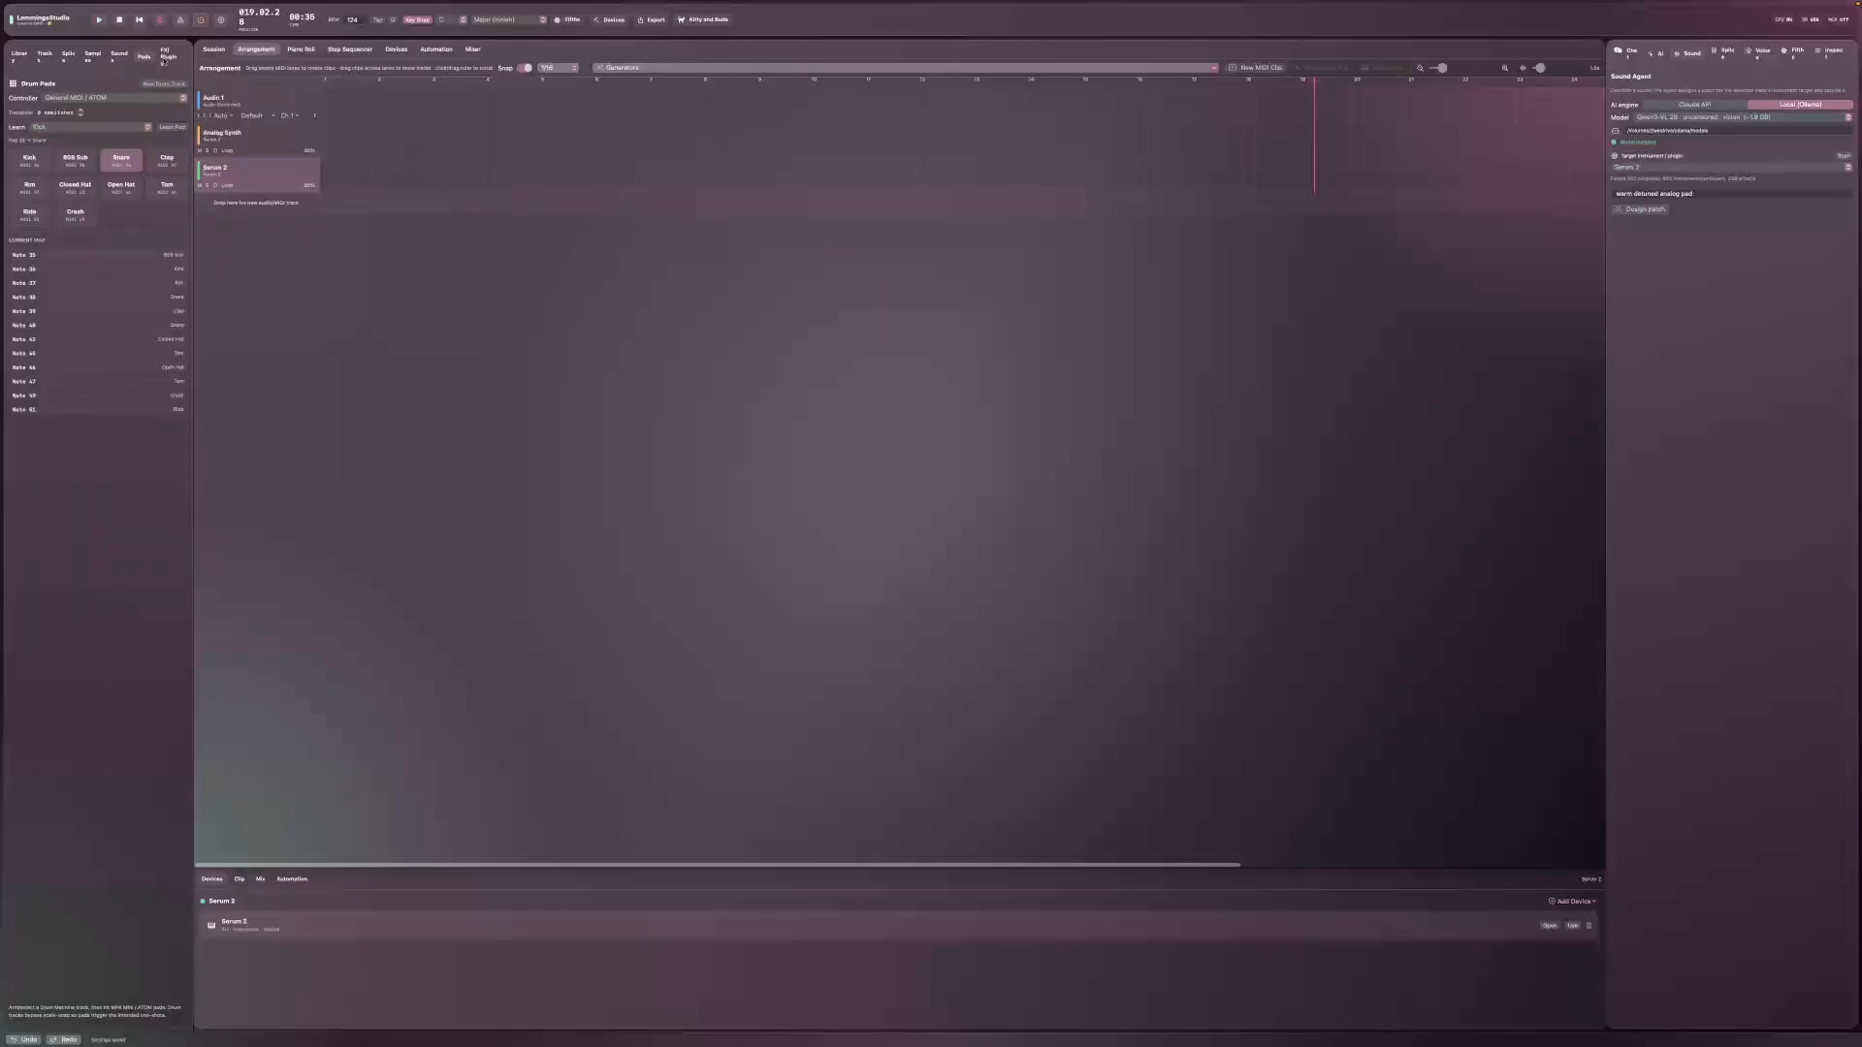
pyautogui.click(165, 60)
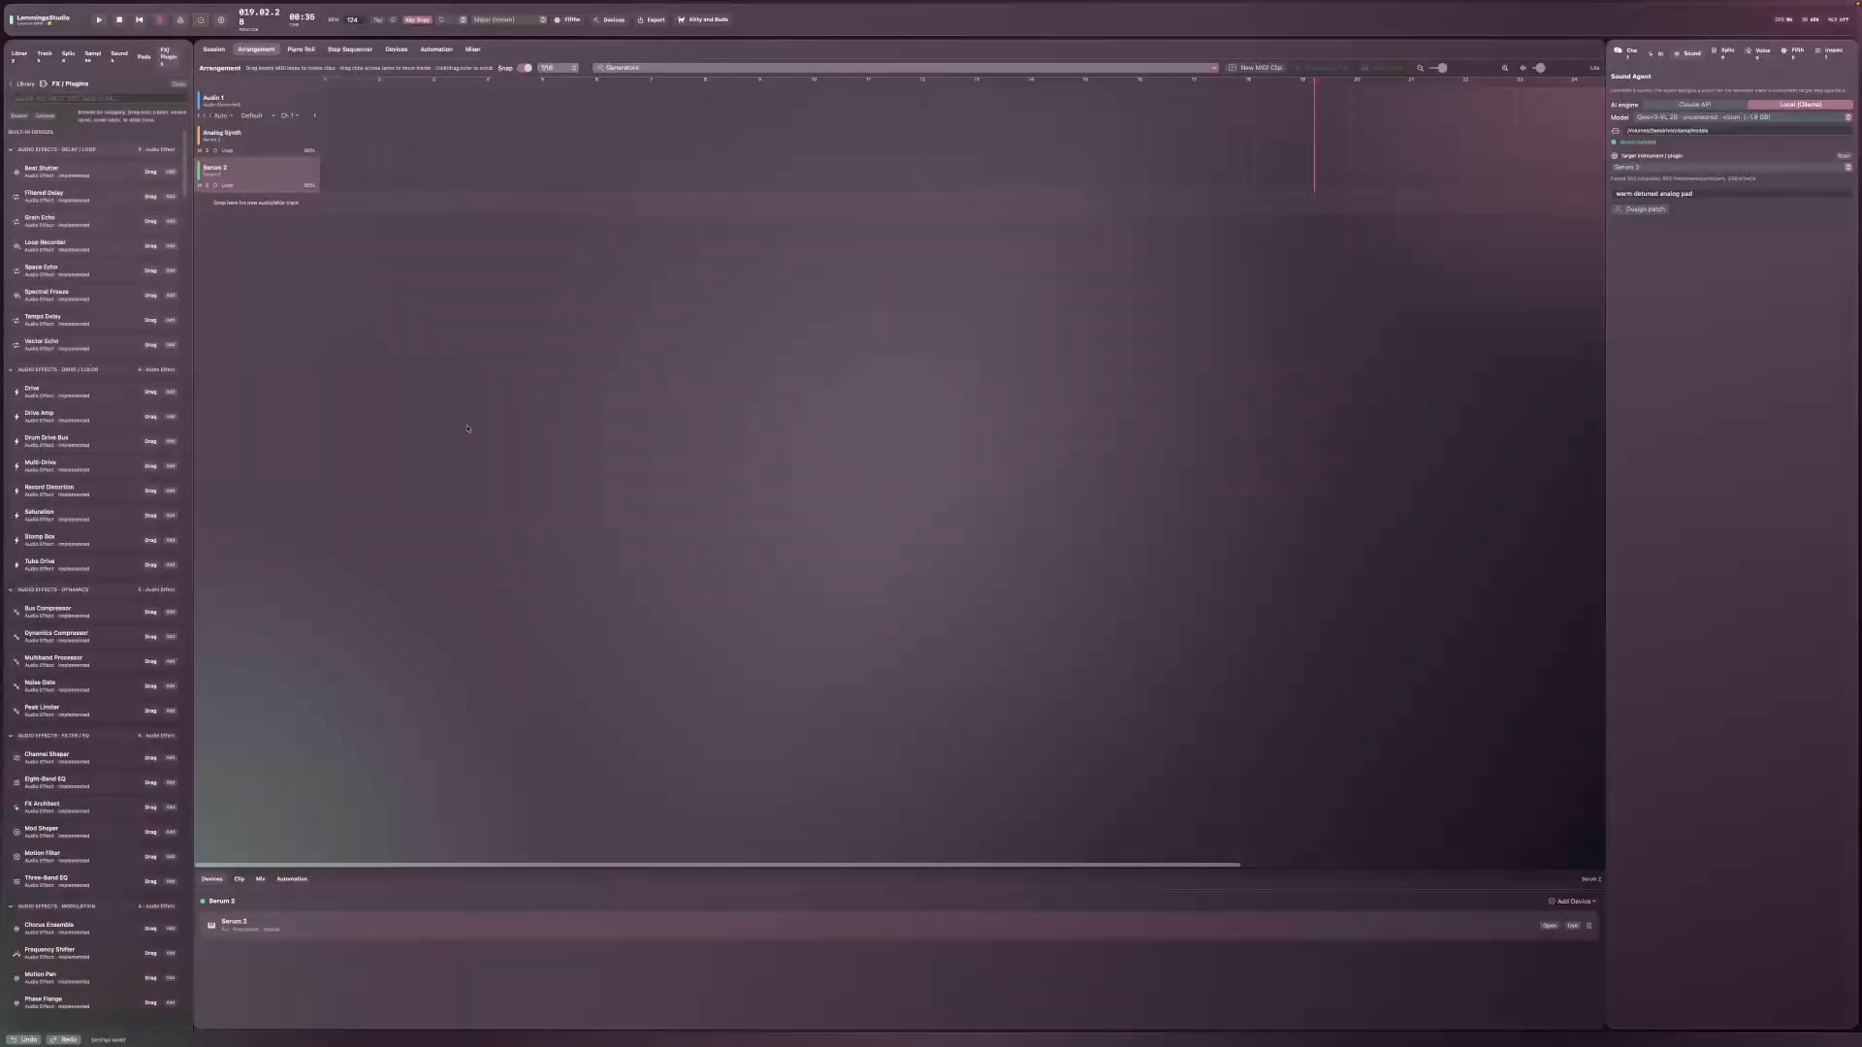
pyautogui.click(21, 85)
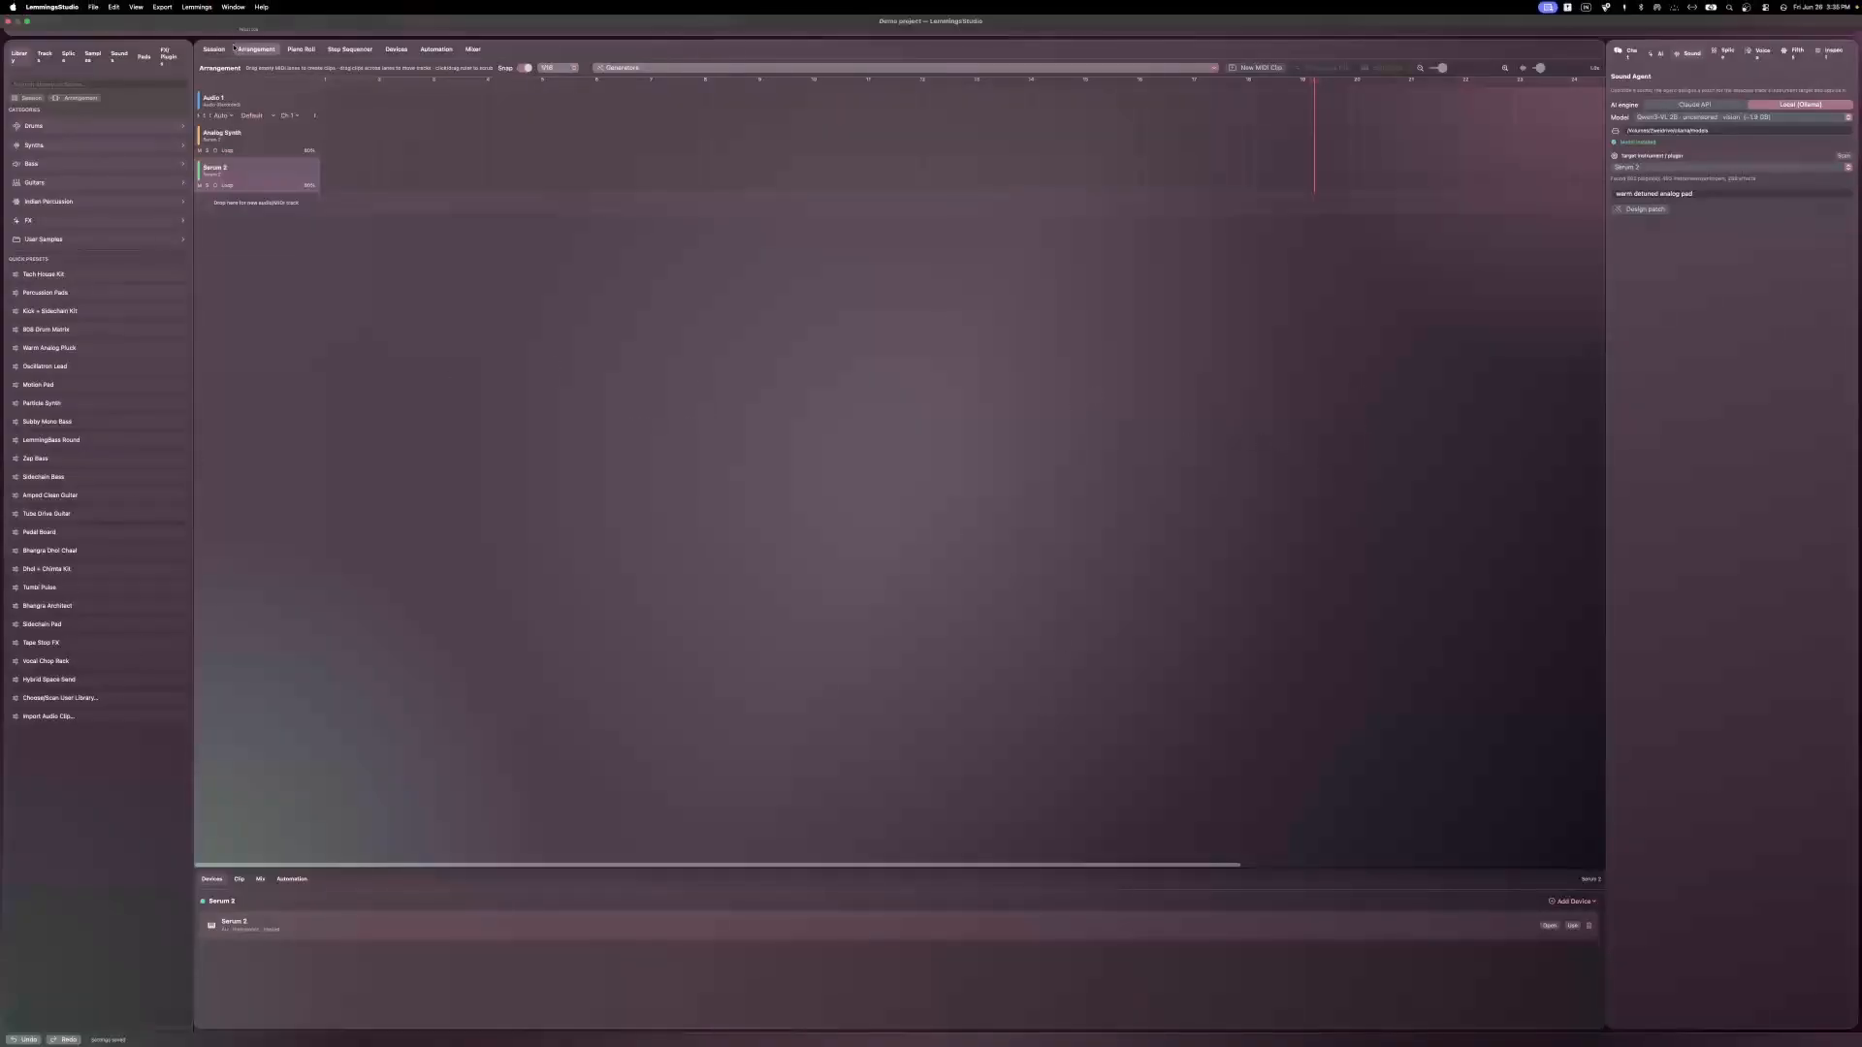
# Step: Review the User Library folder settings in the application preferences, then close them
pyautogui.click(54, 7)
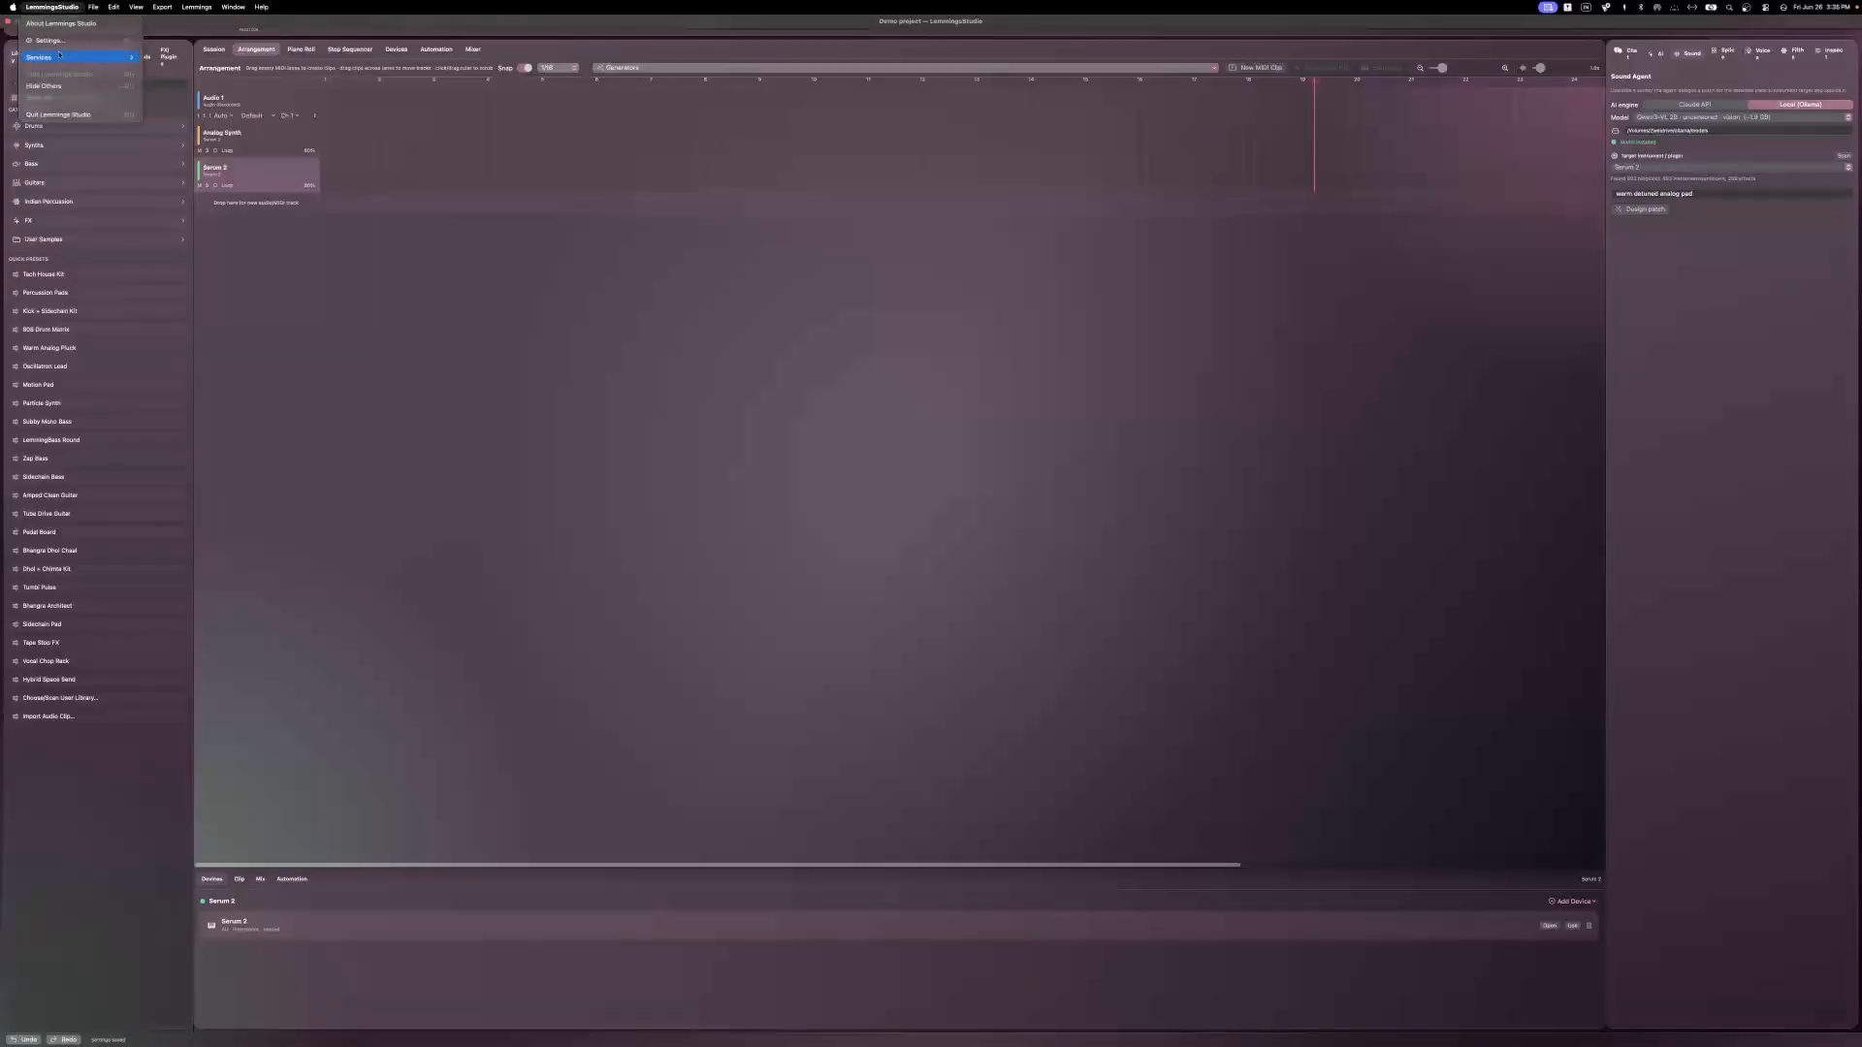
pyautogui.click(49, 40)
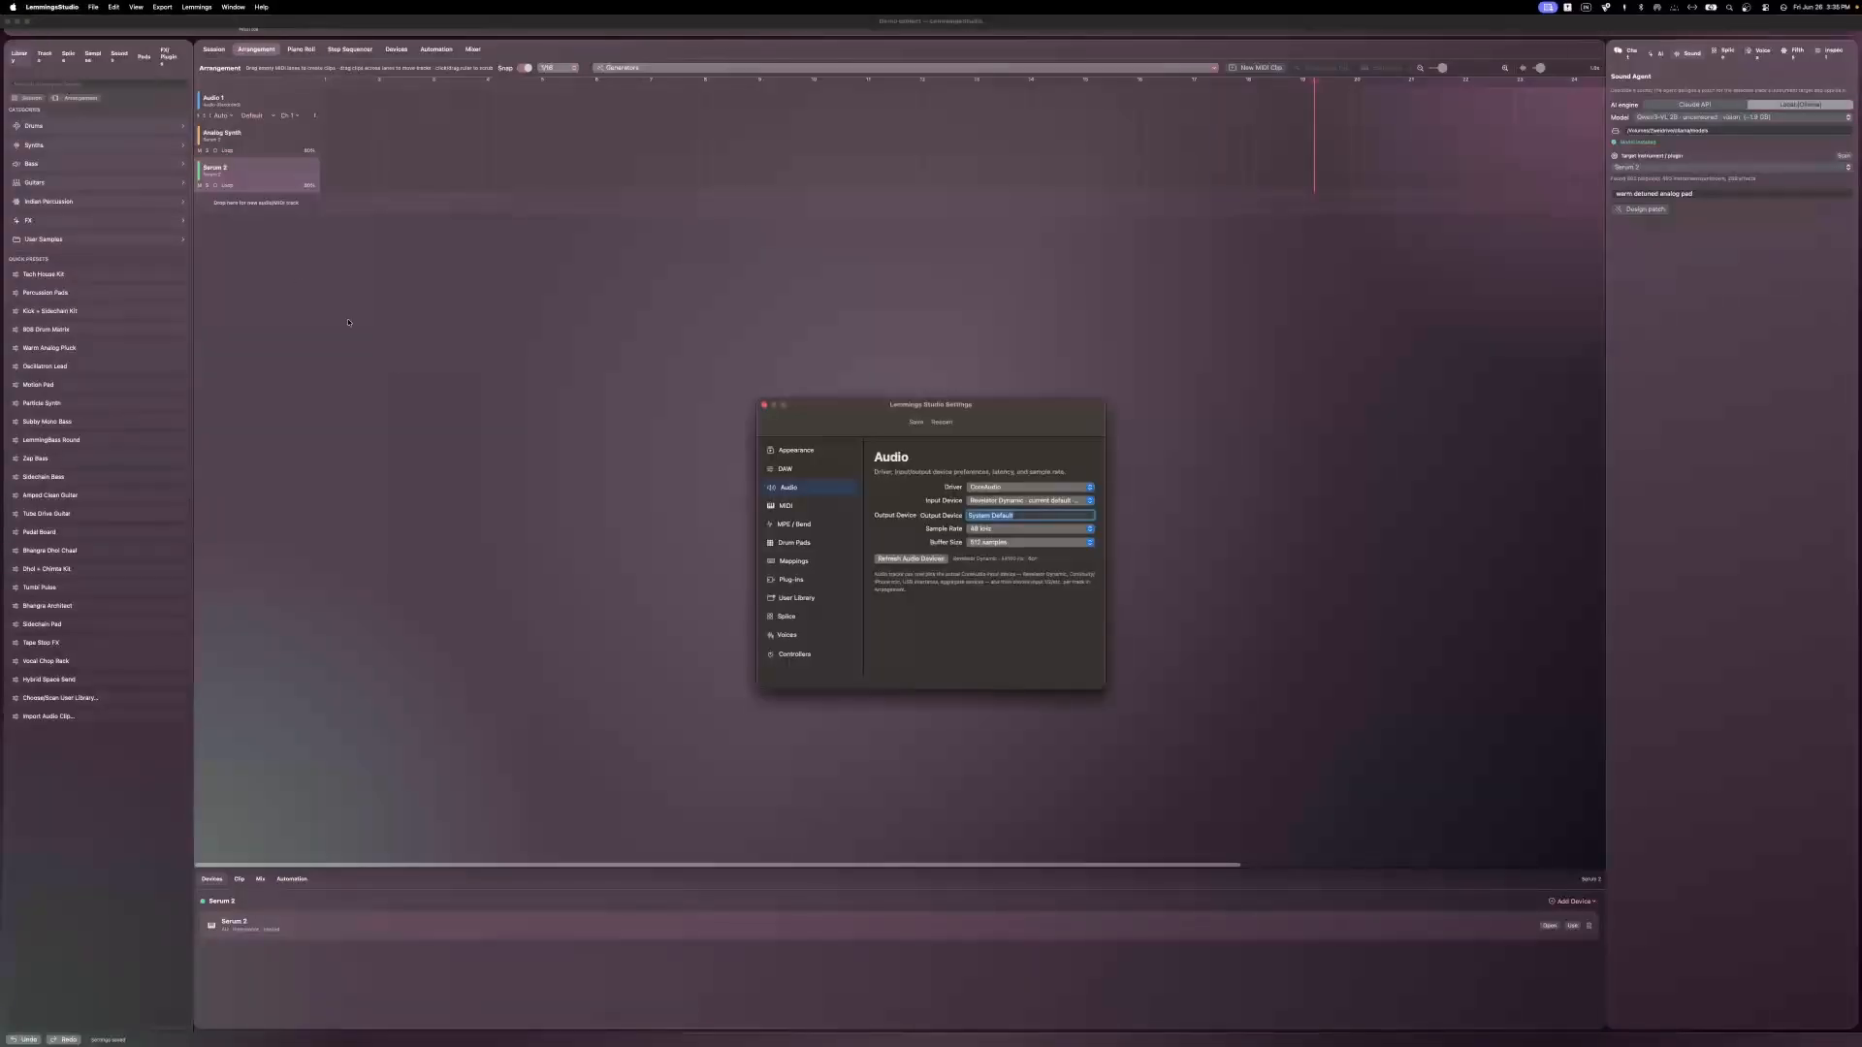
pyautogui.click(799, 599)
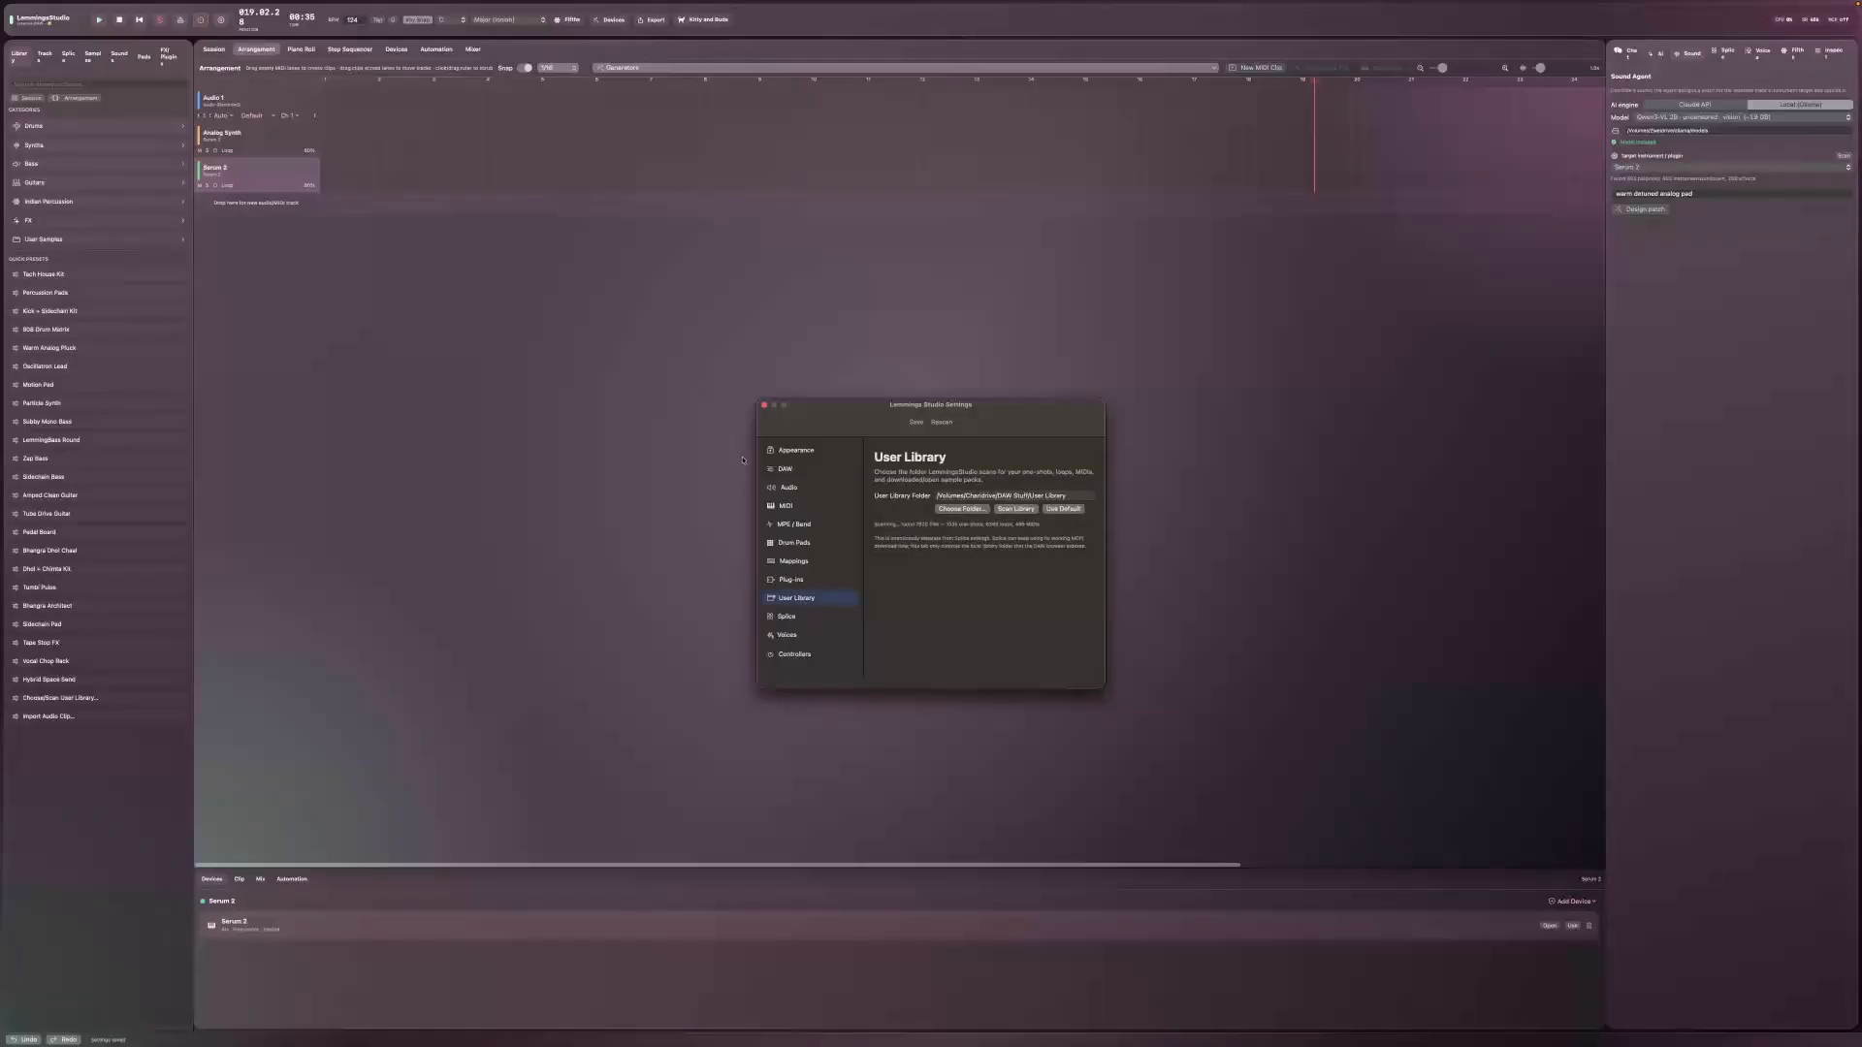
pyautogui.click(763, 406)
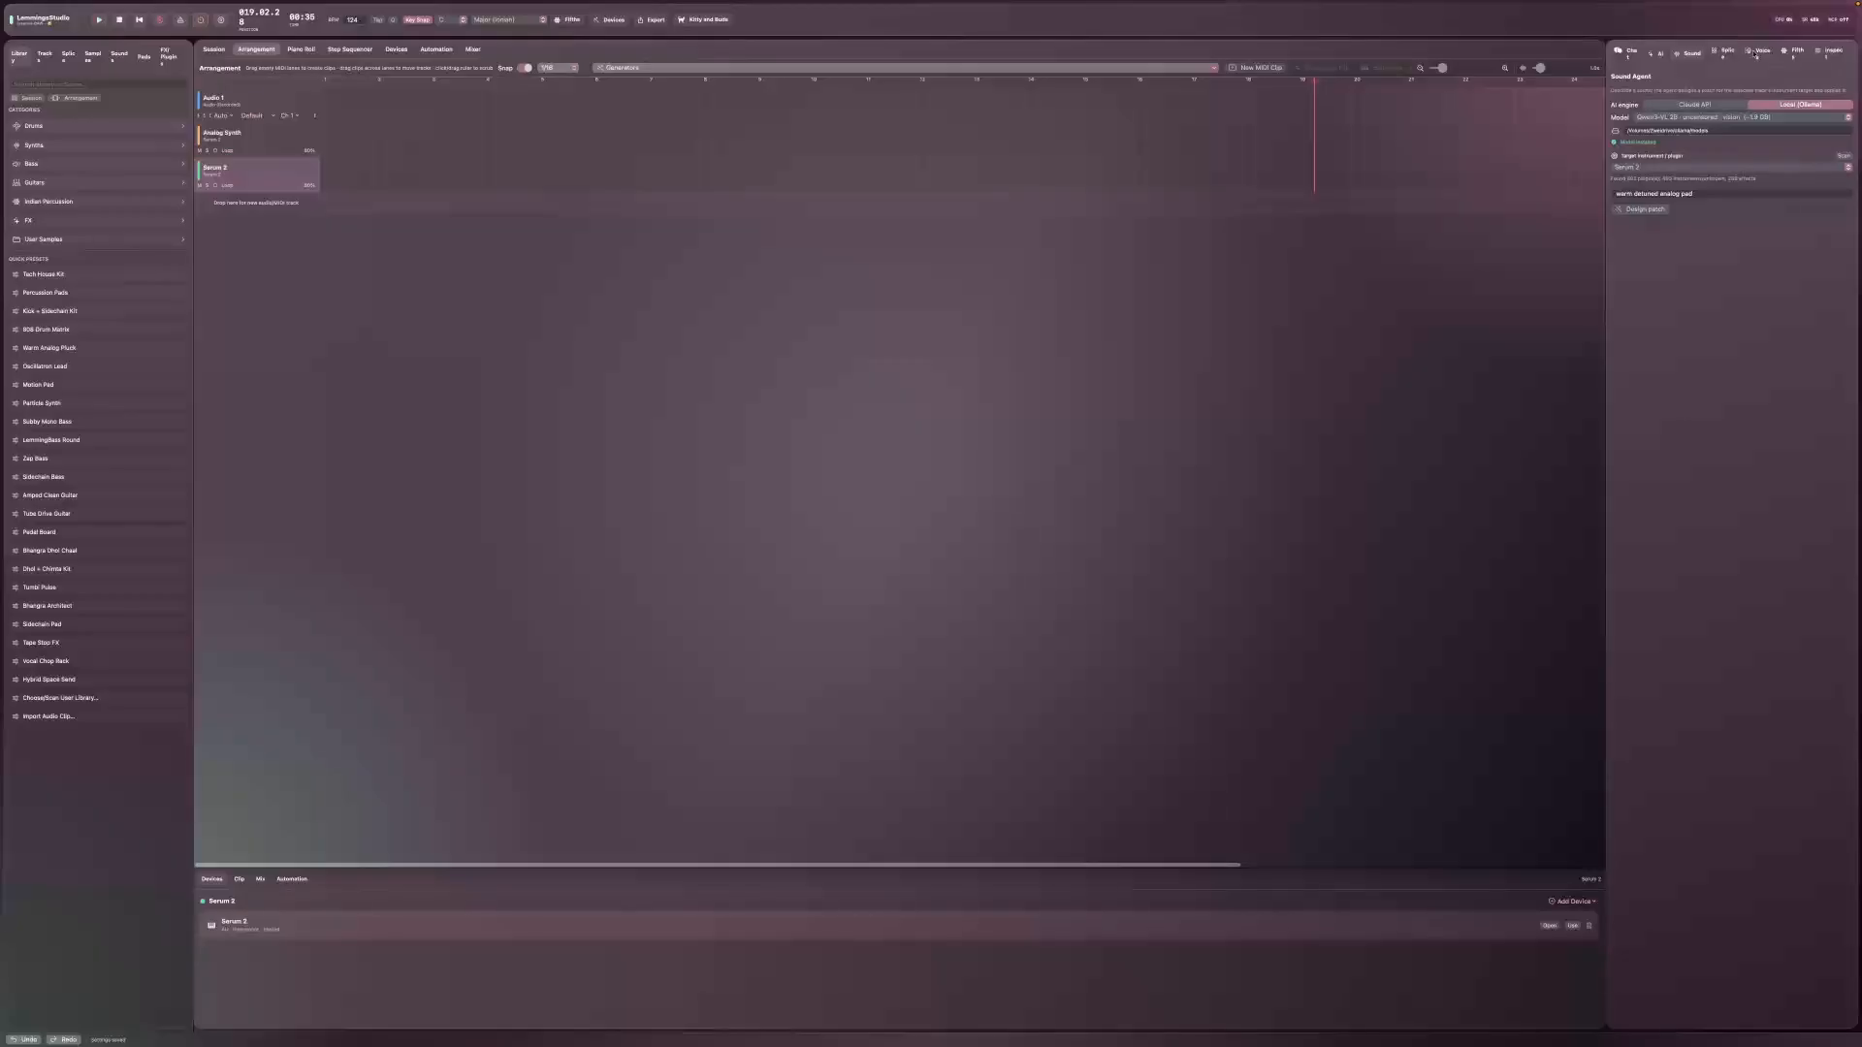
# Step: In the voice cloning setup, confirm having the rights or consent for the voice and having read the dataset guidance
pyautogui.click(1753, 51)
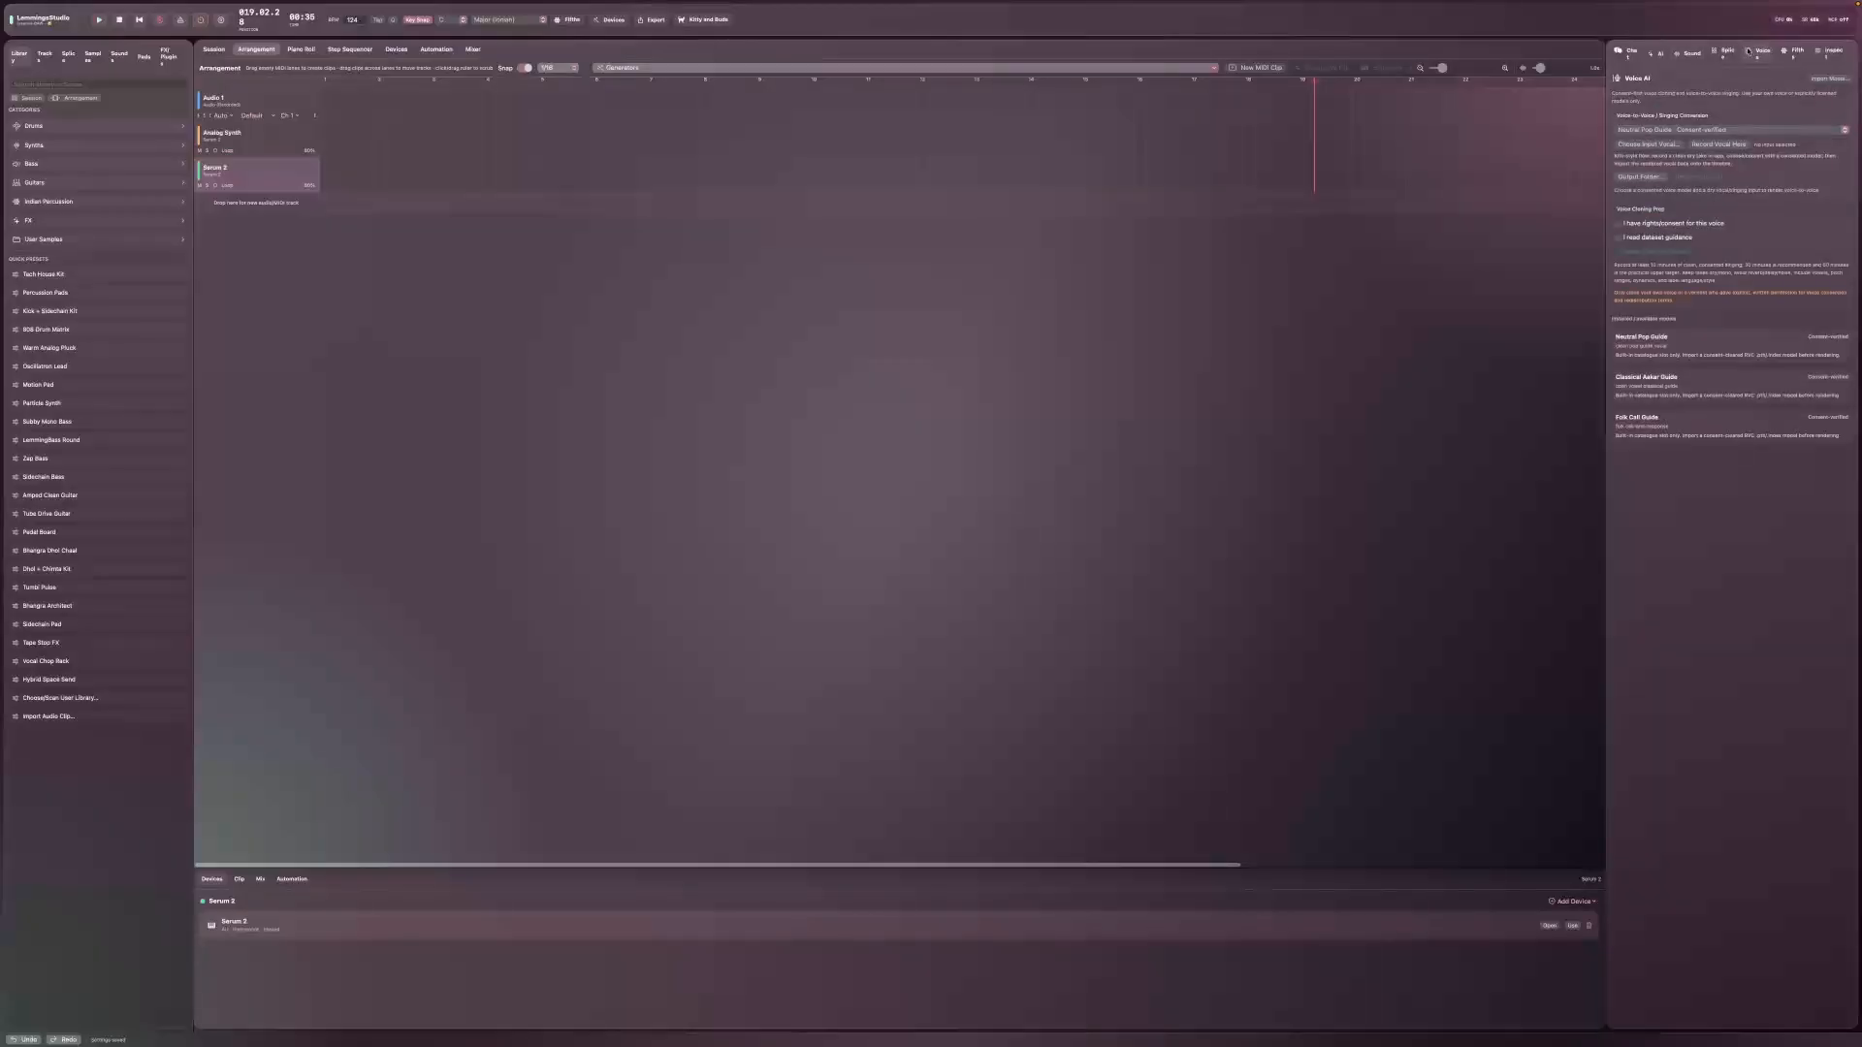
pyautogui.click(1657, 238)
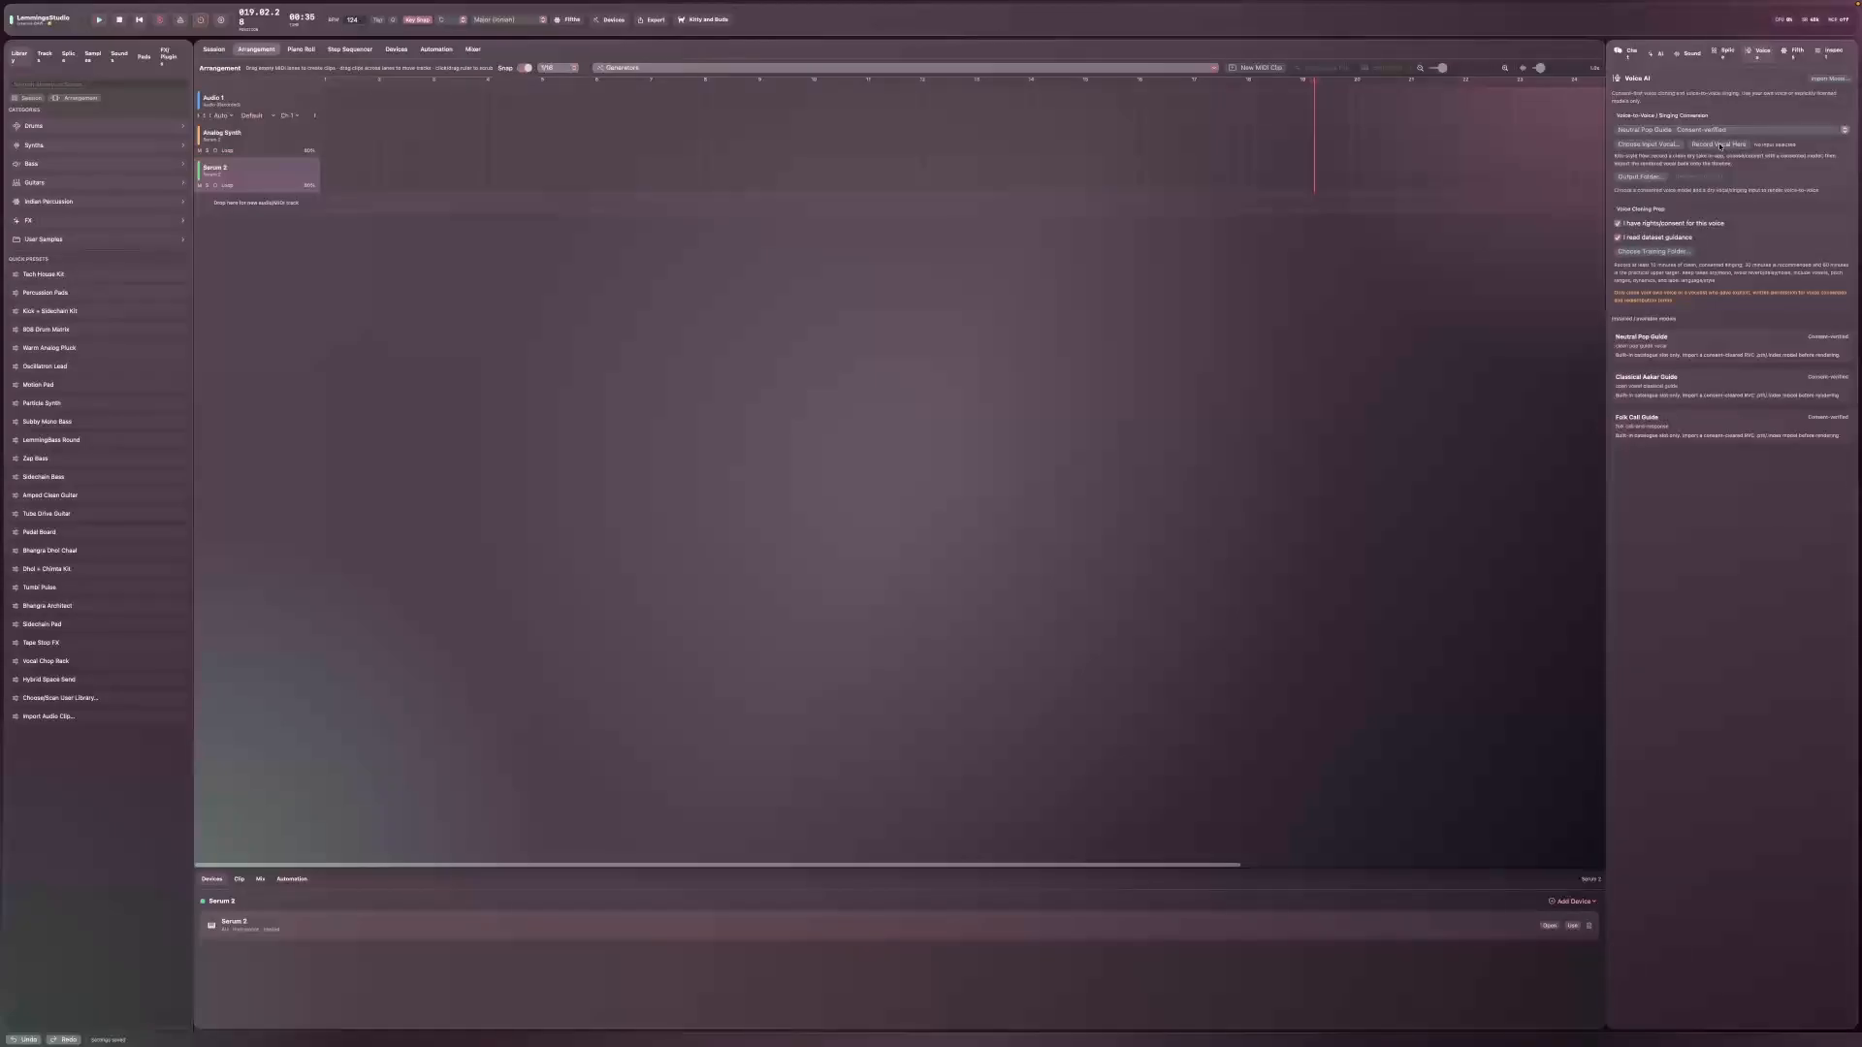